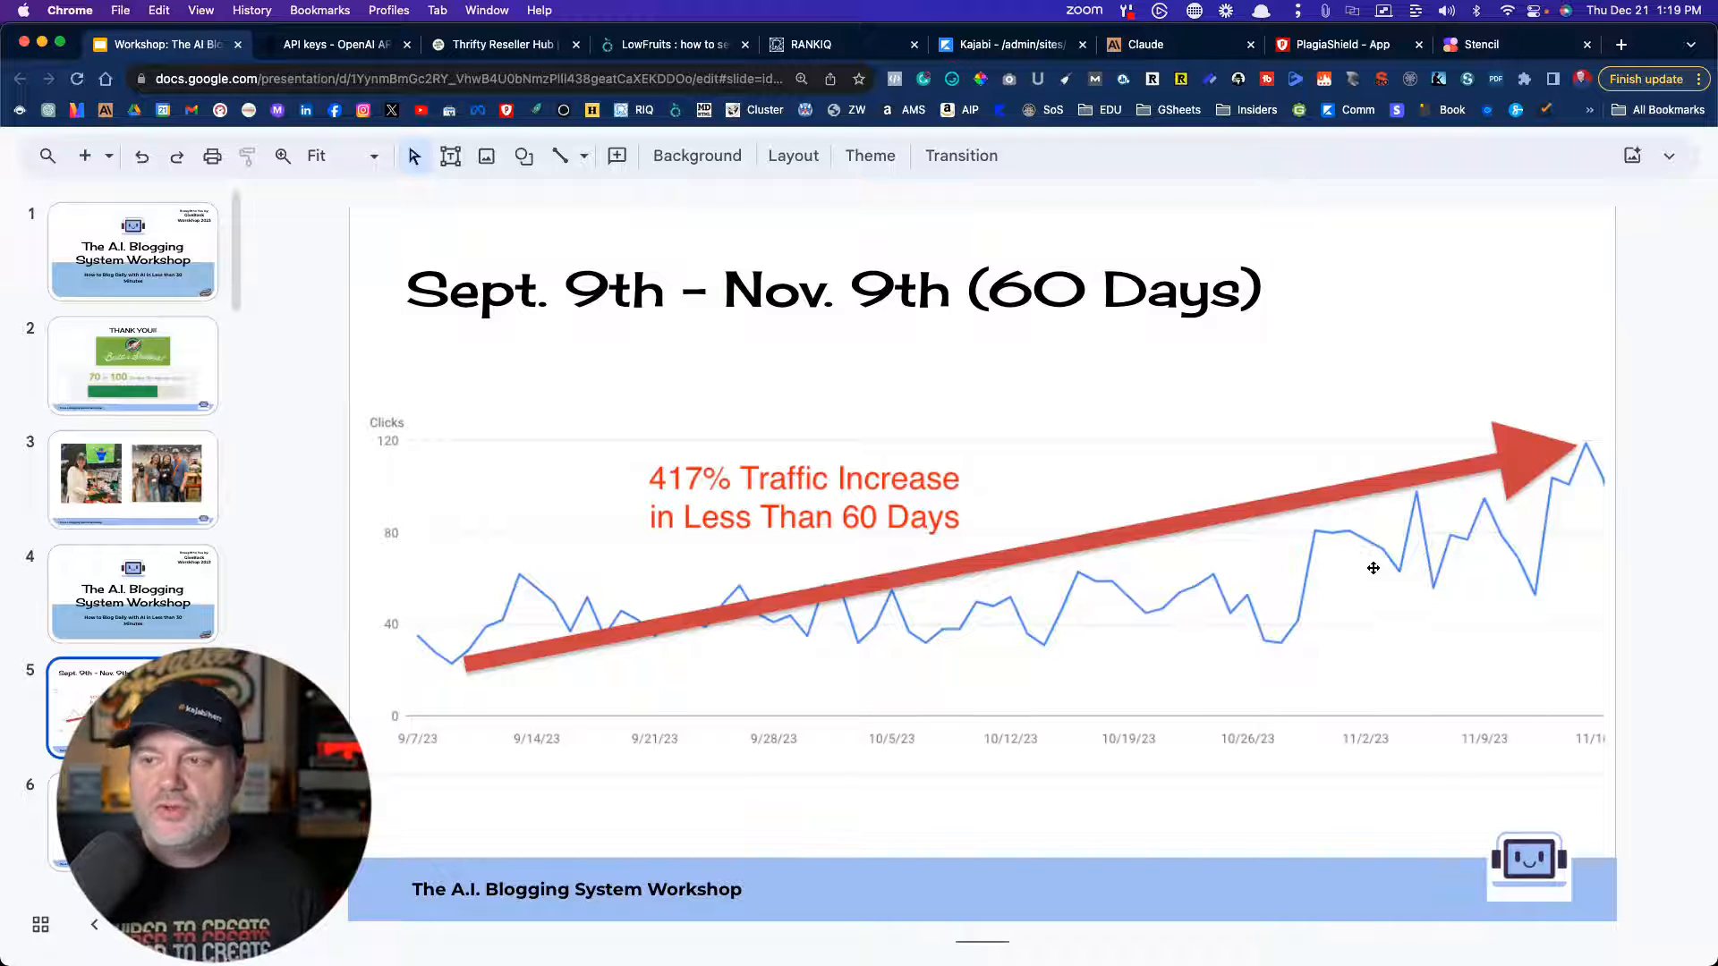
- Switch to the Thrifty Reseller Hub website and view the latest blog posts on its home page
{"action": "left_click", "coordinate": [476, 47]}
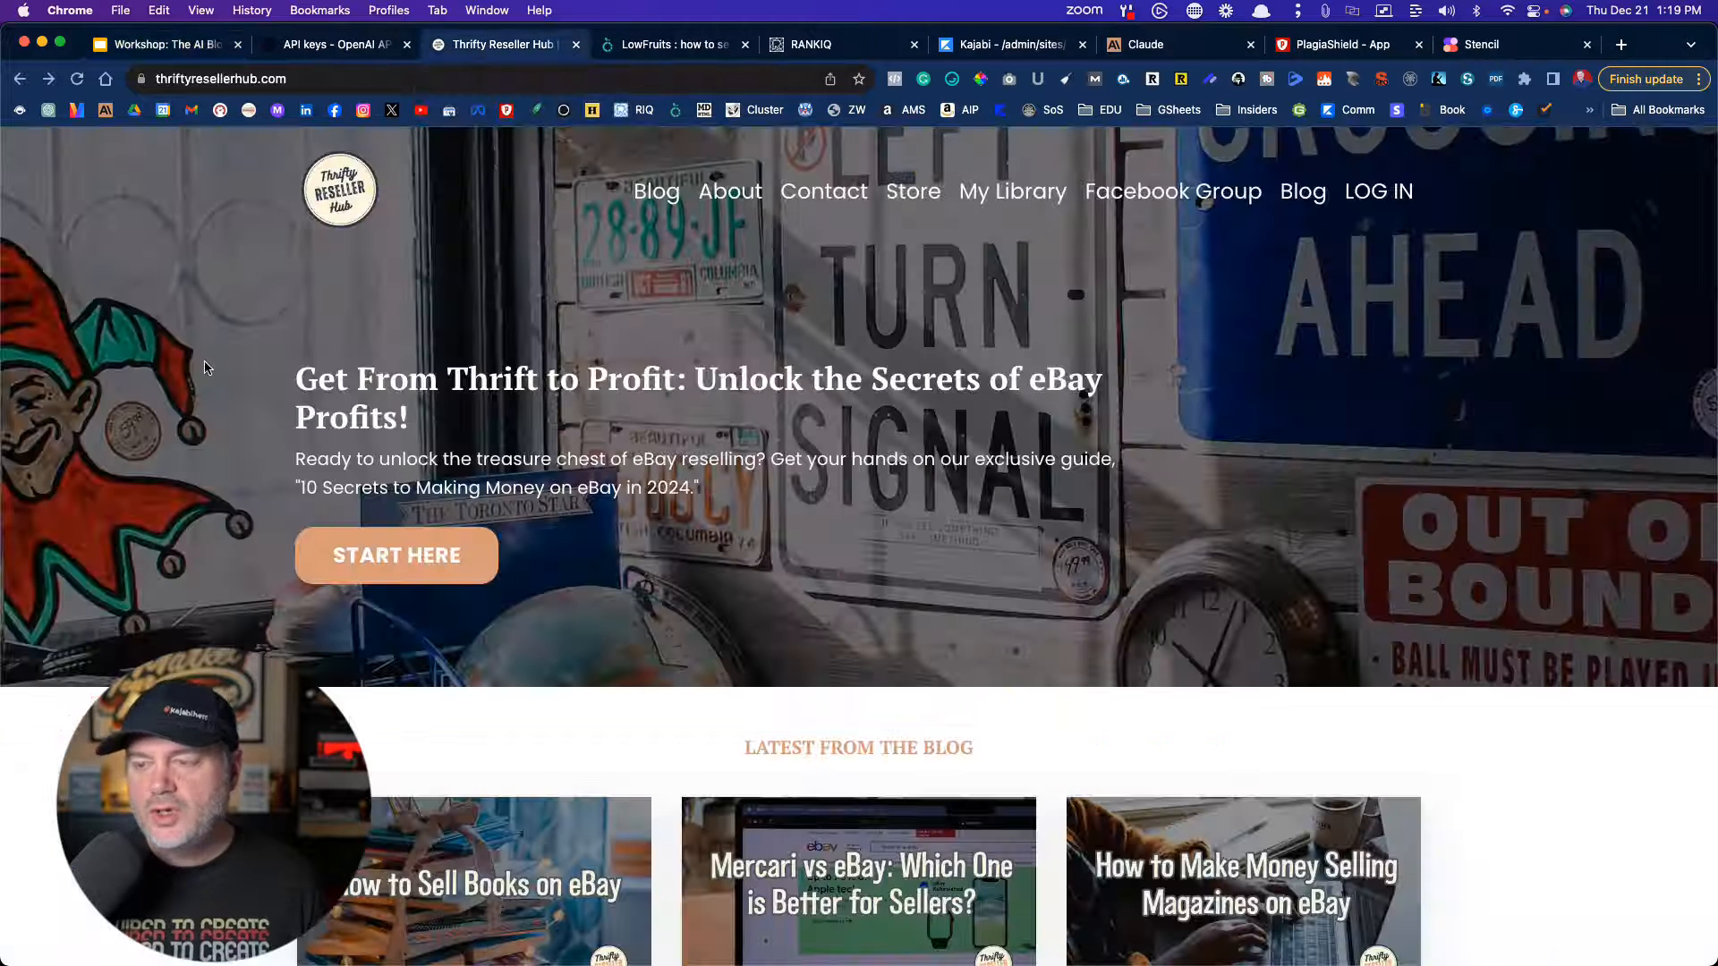
{"action": "scroll", "coordinate": [697, 381], "scroll_direction": "down", "scroll_amount": 3}
{"action": "scroll", "coordinate": [697, 381], "scroll_direction": "down", "scroll_amount": 1}
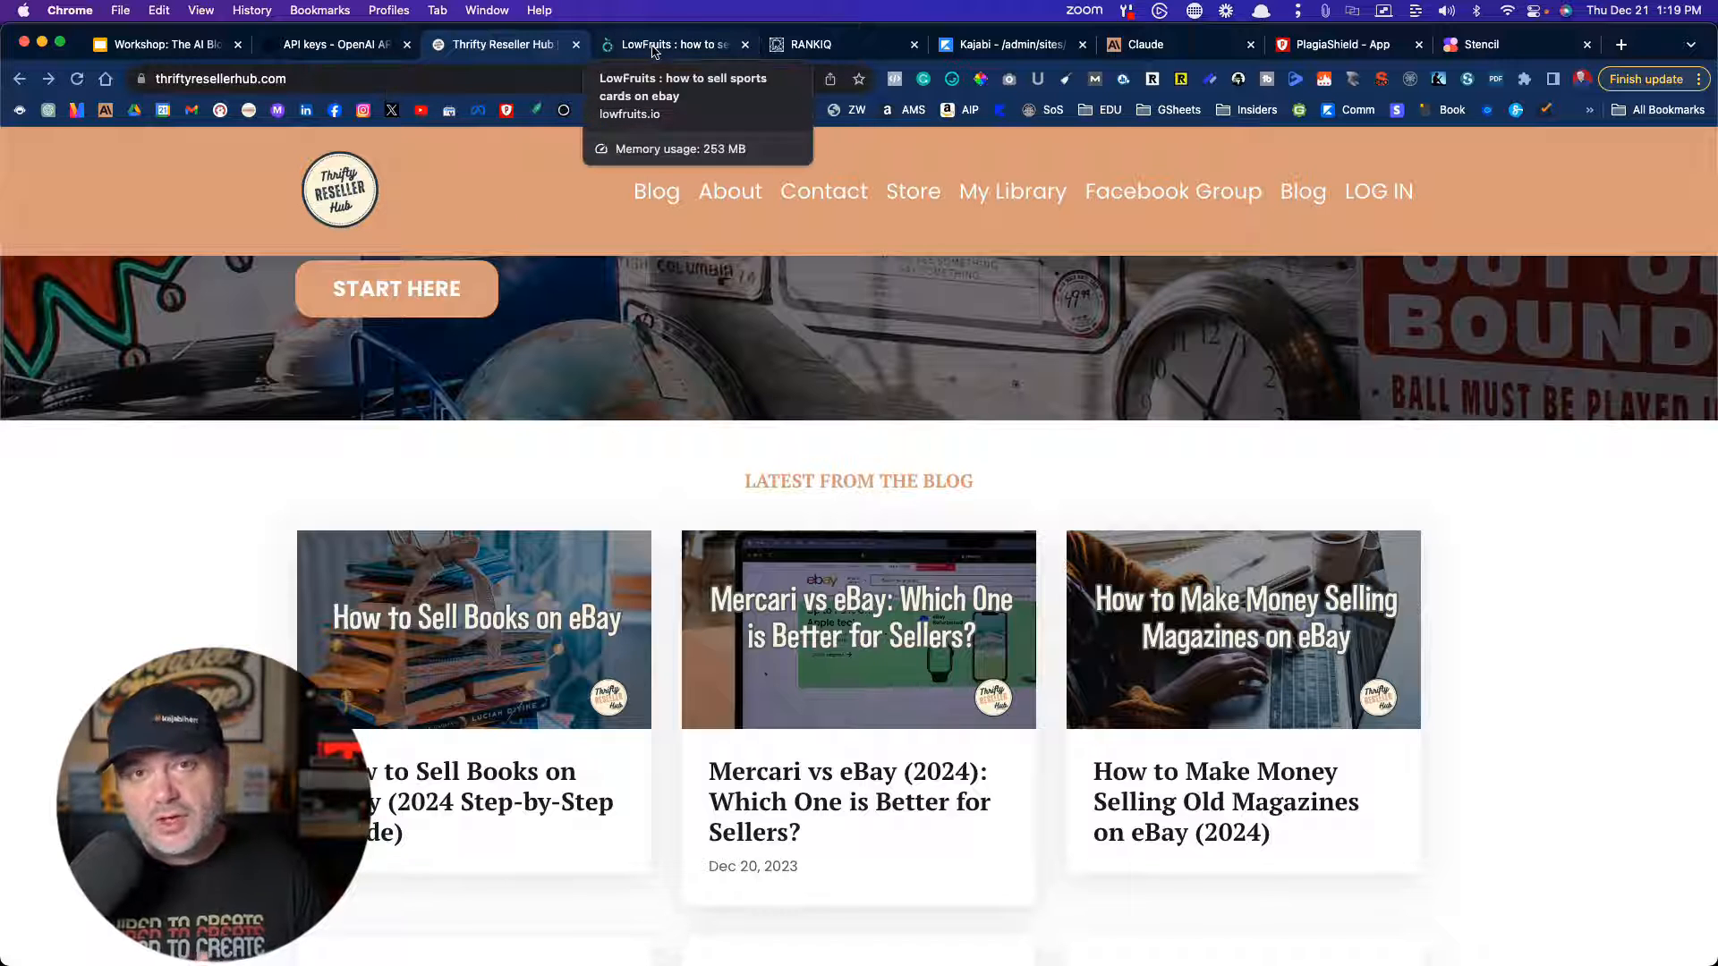
- Switch to RankIQ and browse the available niches in the Keyword Library without choosing one
{"action": "left_click", "coordinate": [829, 46]}
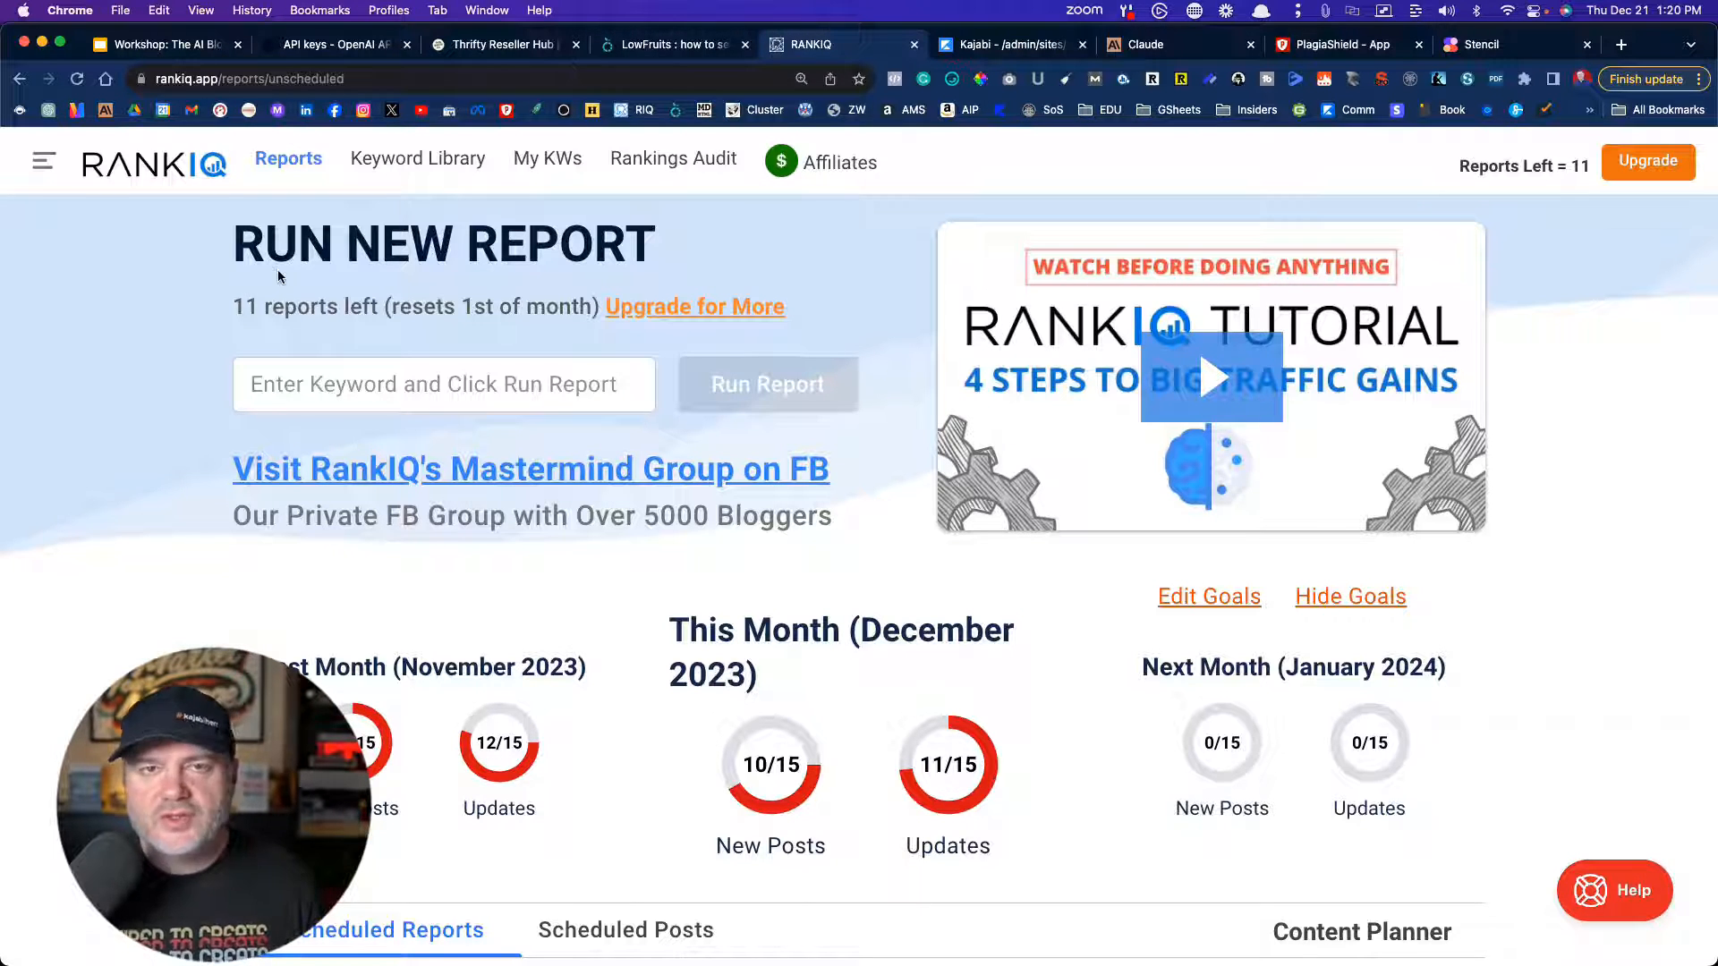
{"action": "left_click", "coordinate": [395, 161]}
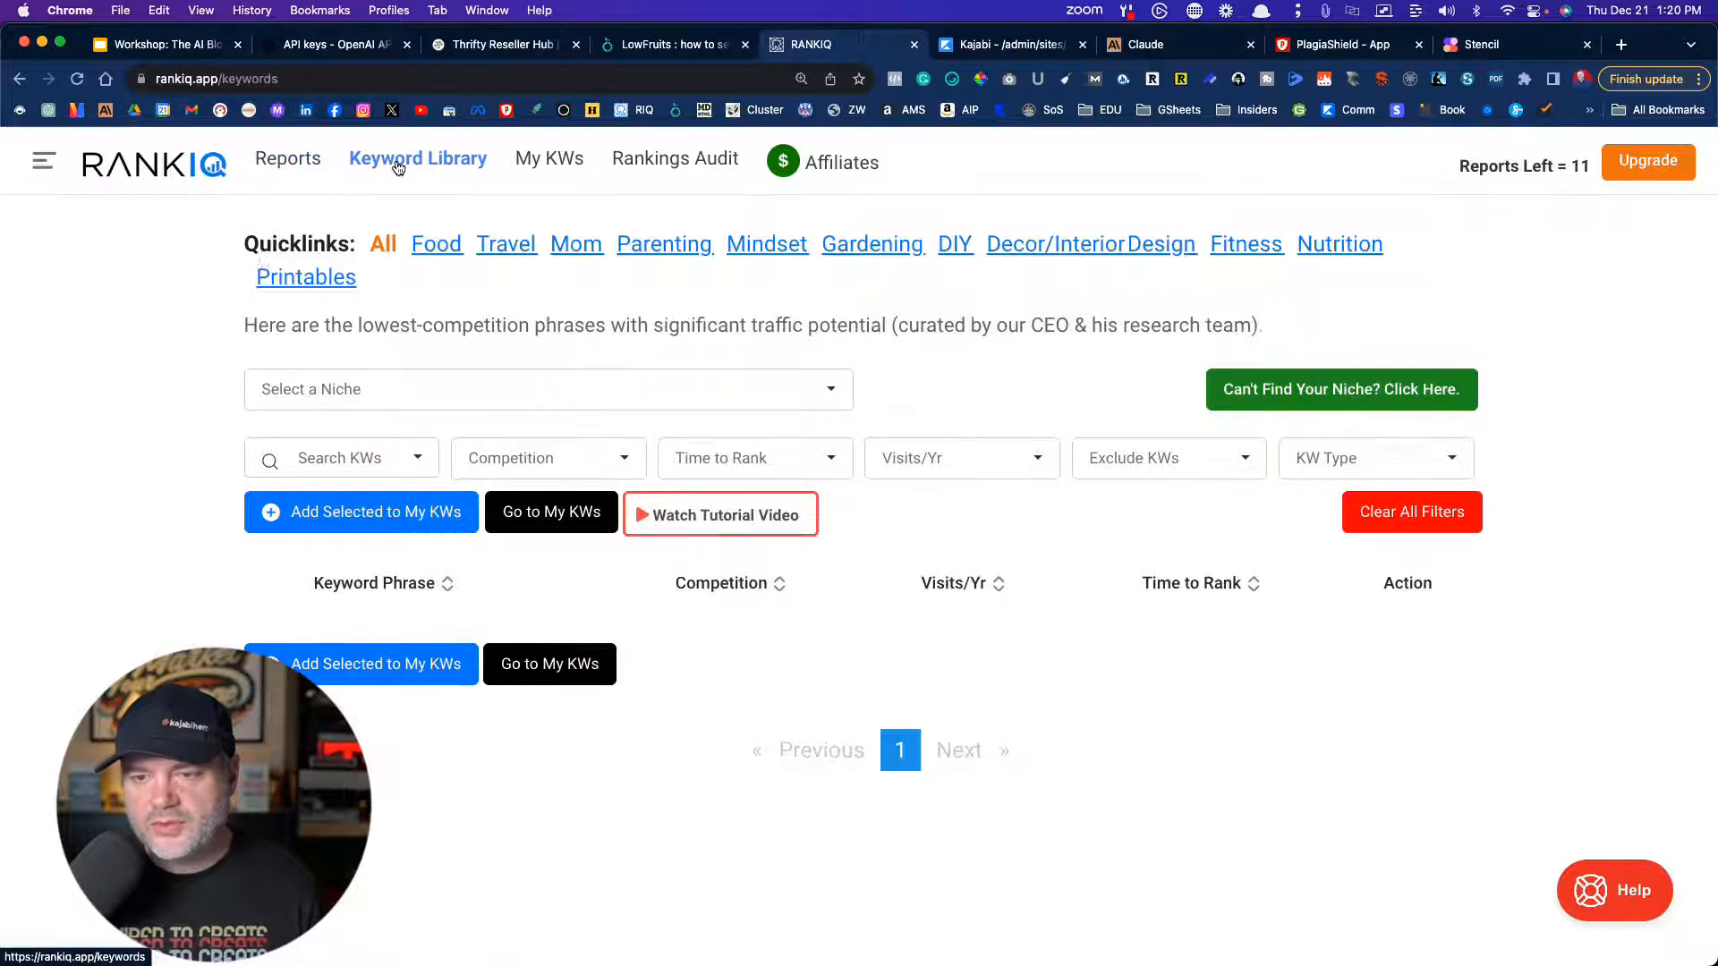
{"action": "left_click", "coordinate": [345, 391]}
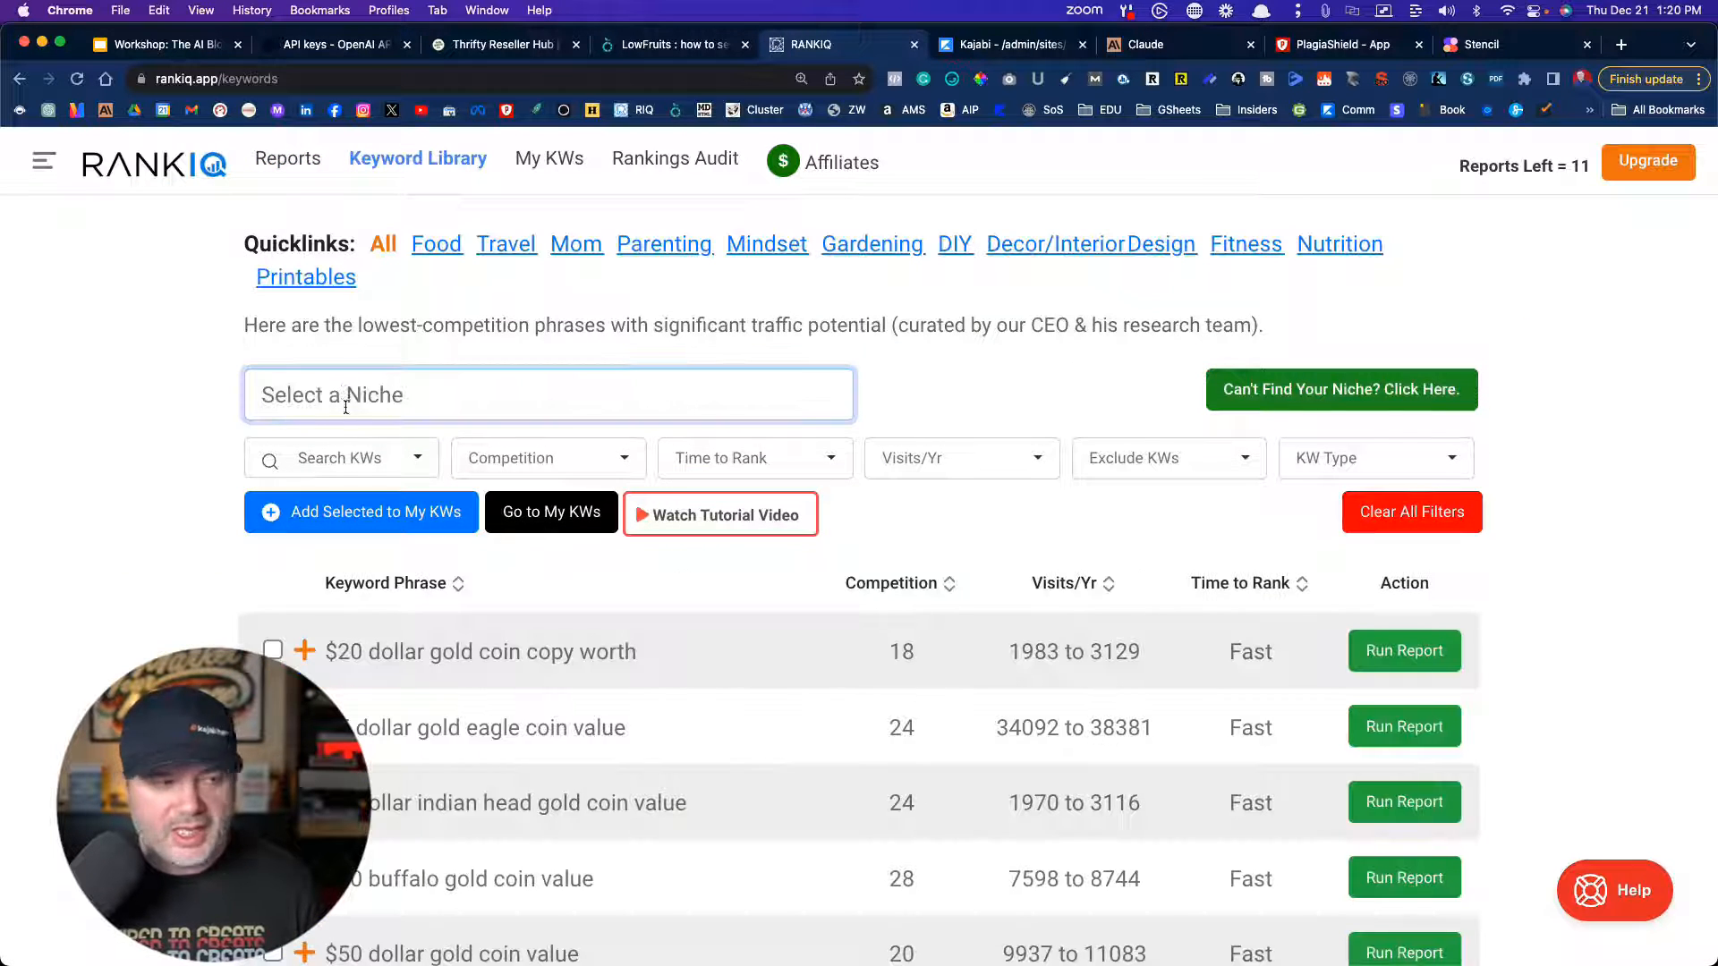
{"action": "scroll", "coordinate": [441, 726], "scroll_direction": "down", "scroll_amount": 2}
{"action": "left_click", "coordinate": [401, 270]}
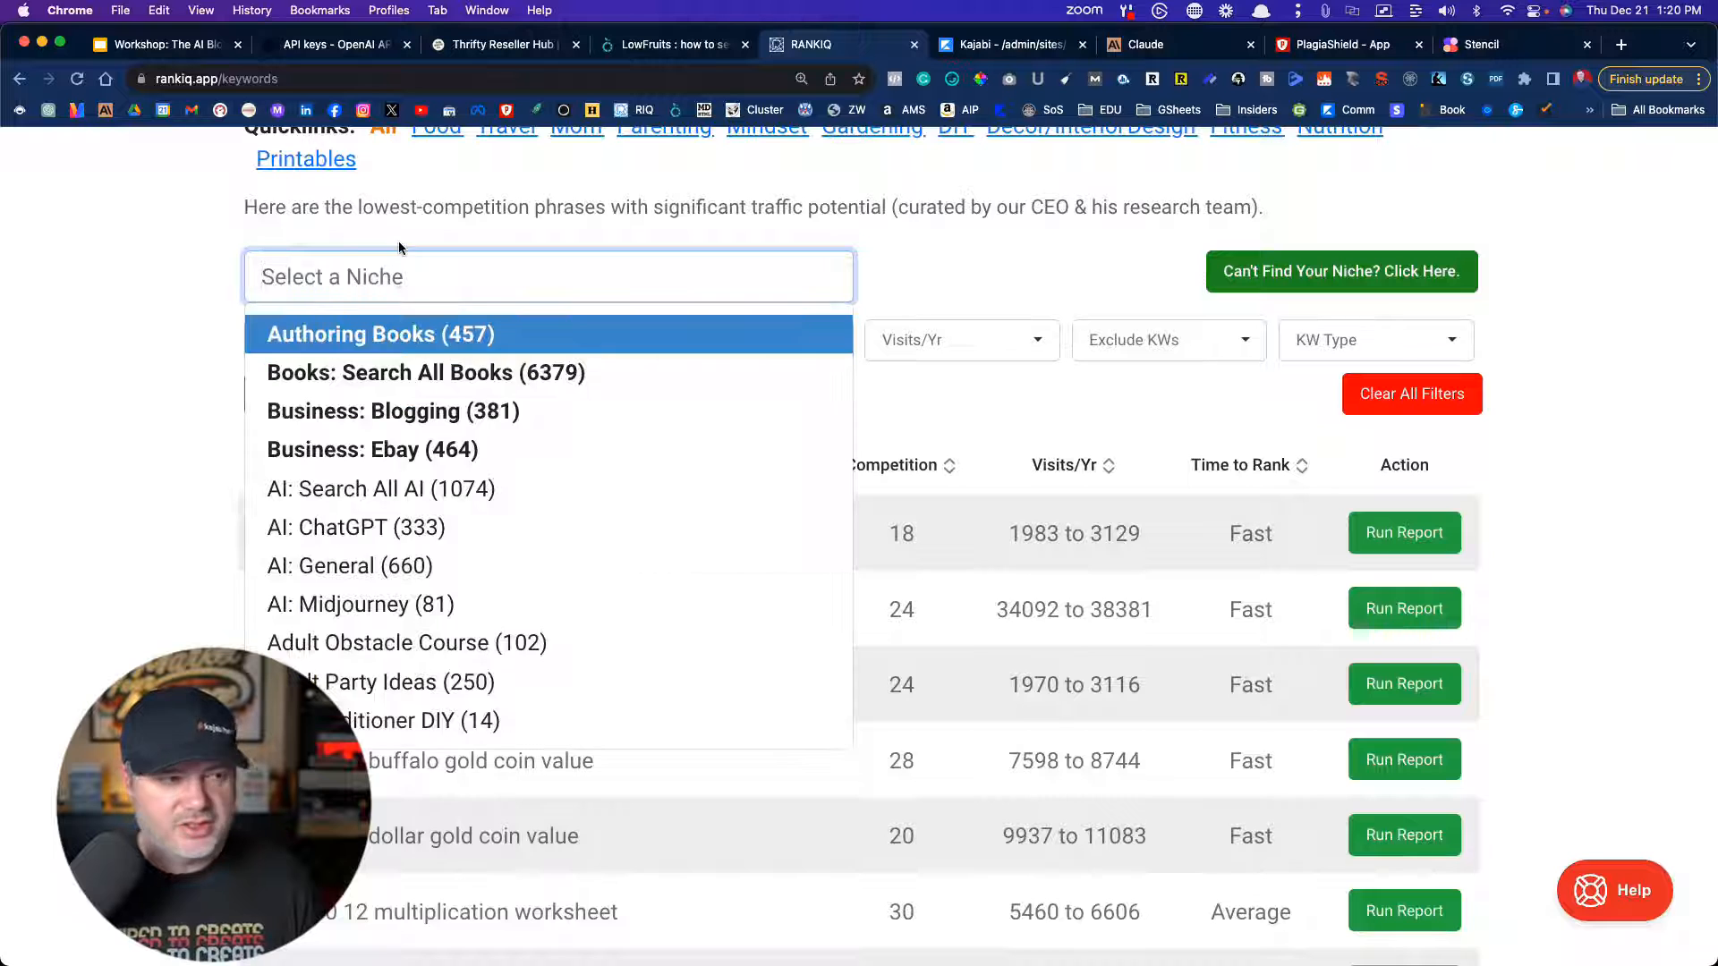
{"action": "scroll", "coordinate": [437, 573], "scroll_direction": "down", "scroll_amount": 10}
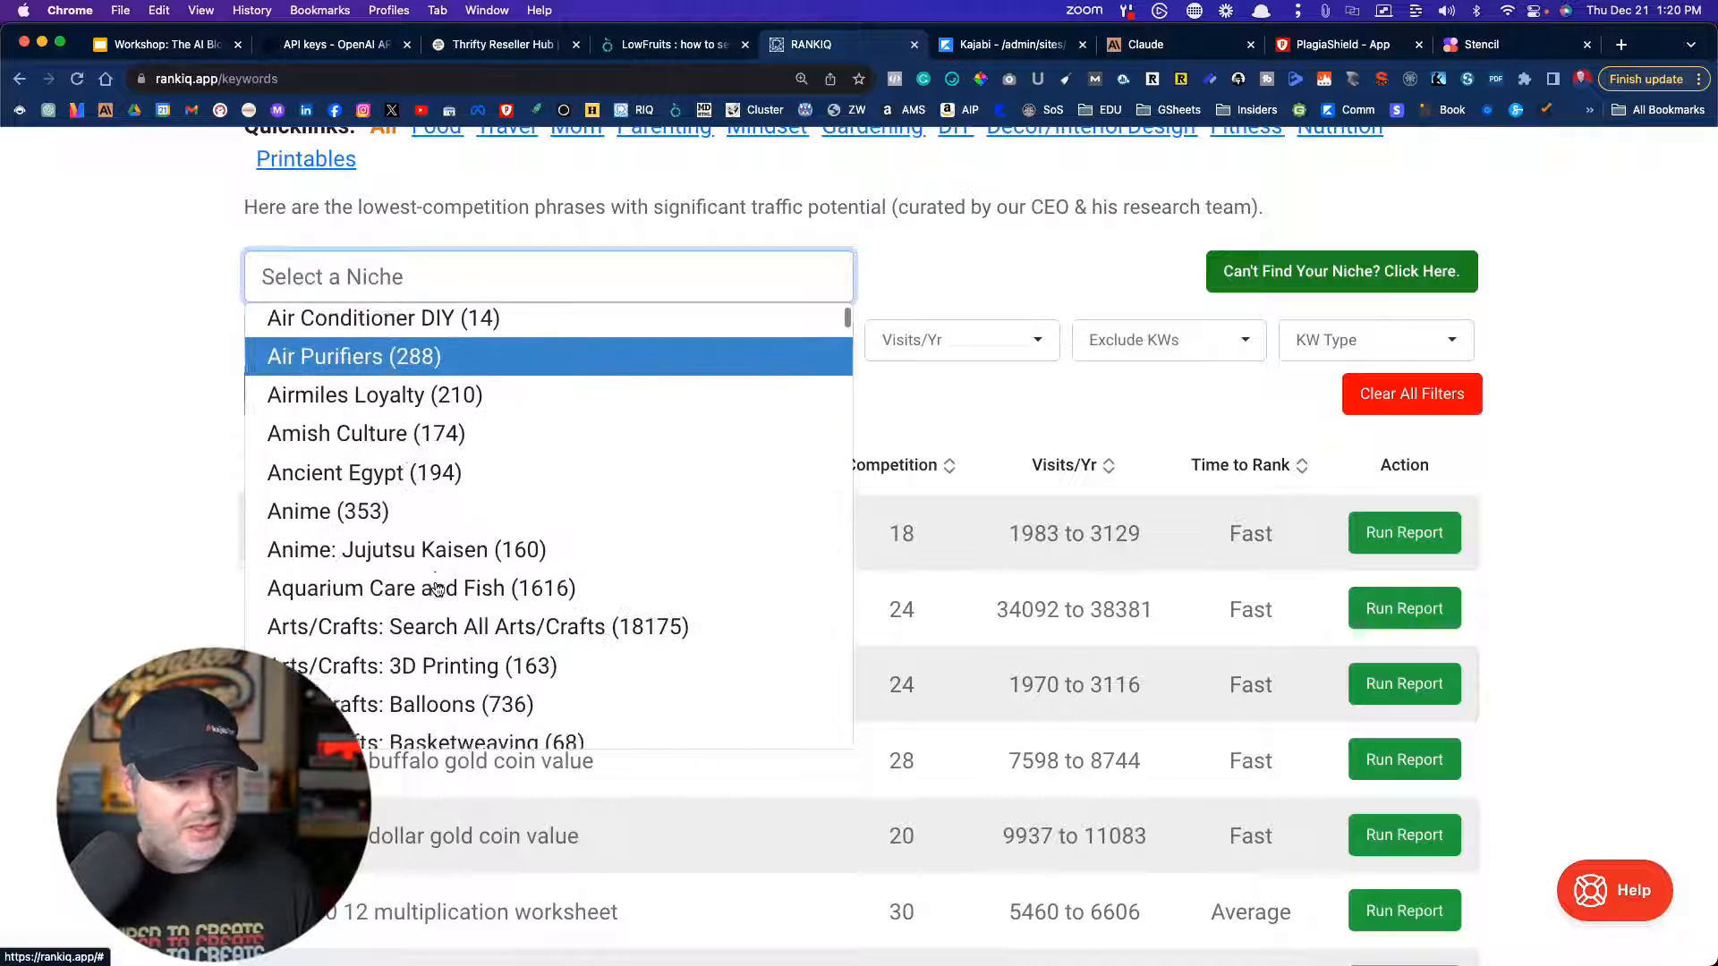
{"action": "scroll", "coordinate": [437, 589], "scroll_direction": "down", "scroll_amount": 10}
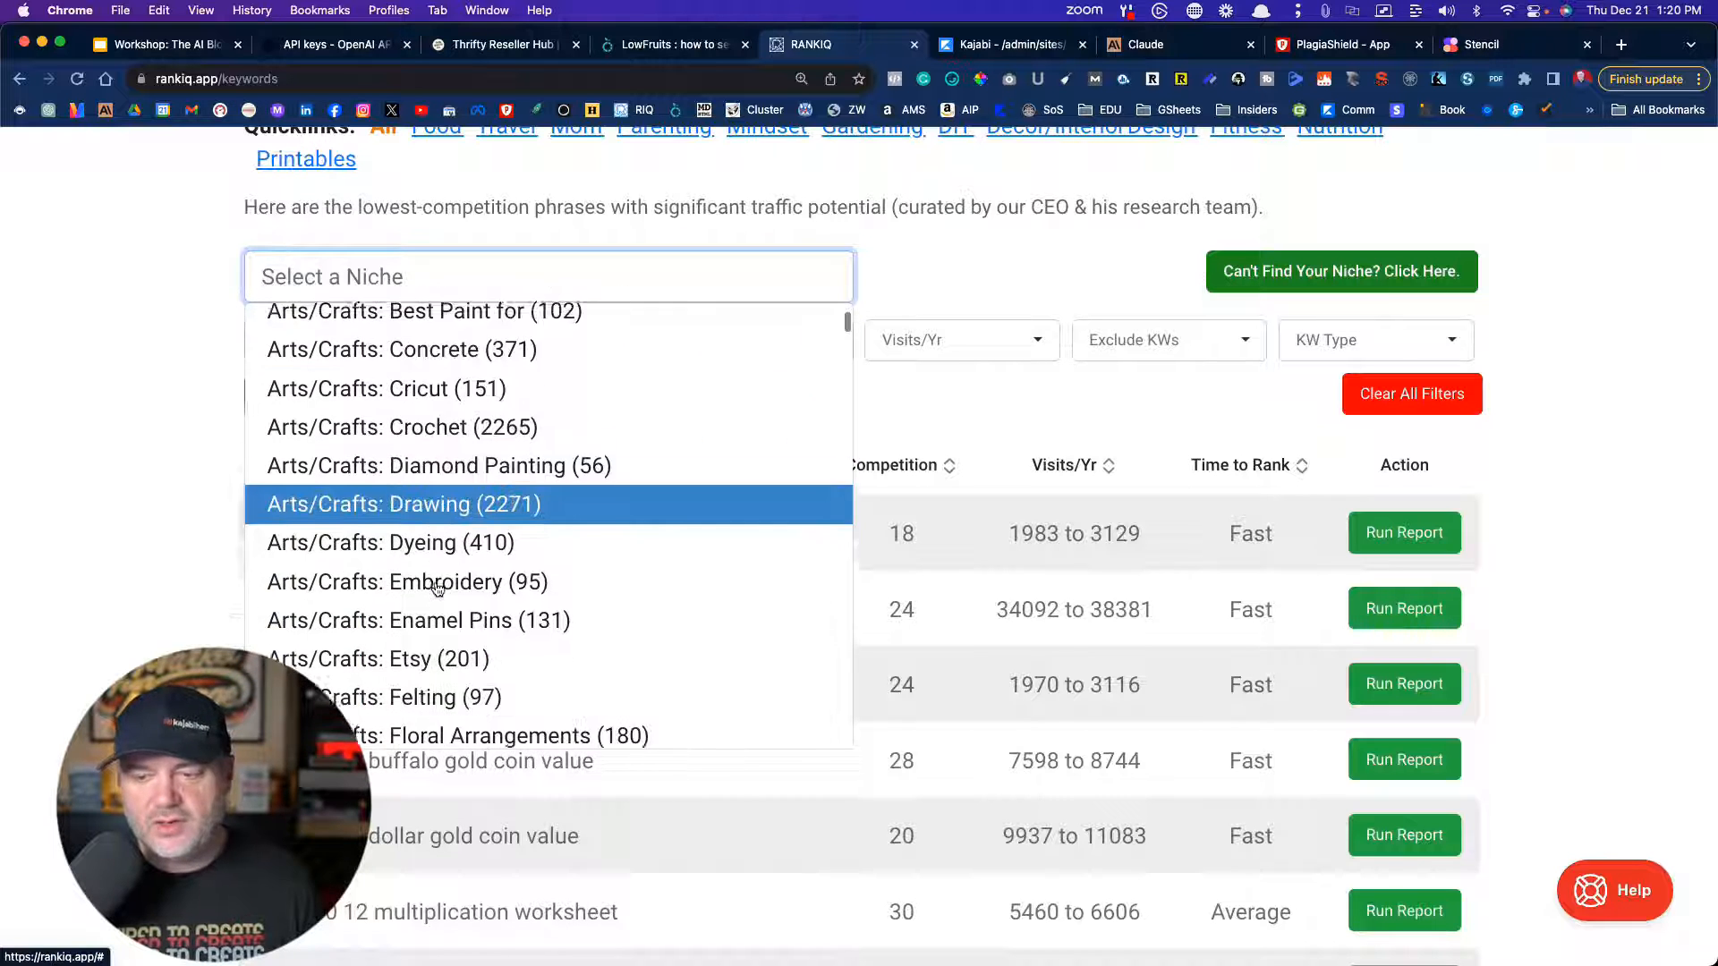
{"action": "scroll", "coordinate": [437, 589], "scroll_direction": "down", "scroll_amount": 5}
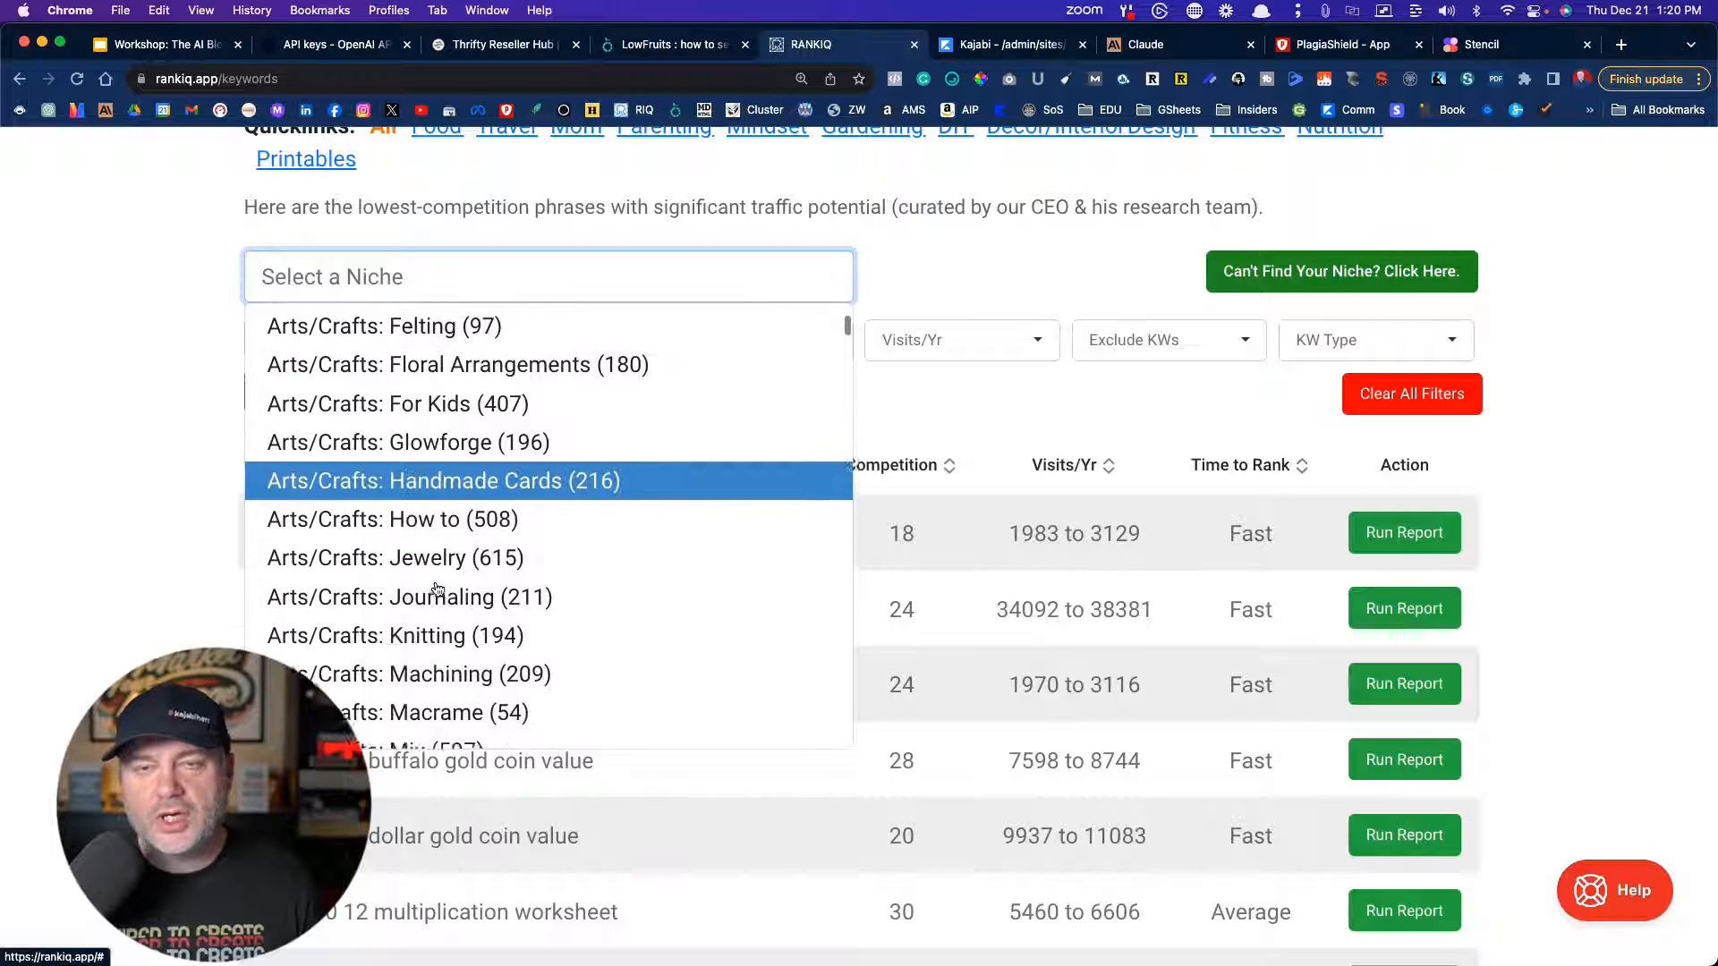
{"action": "scroll", "coordinate": [437, 589], "scroll_direction": "down", "scroll_amount": 1}
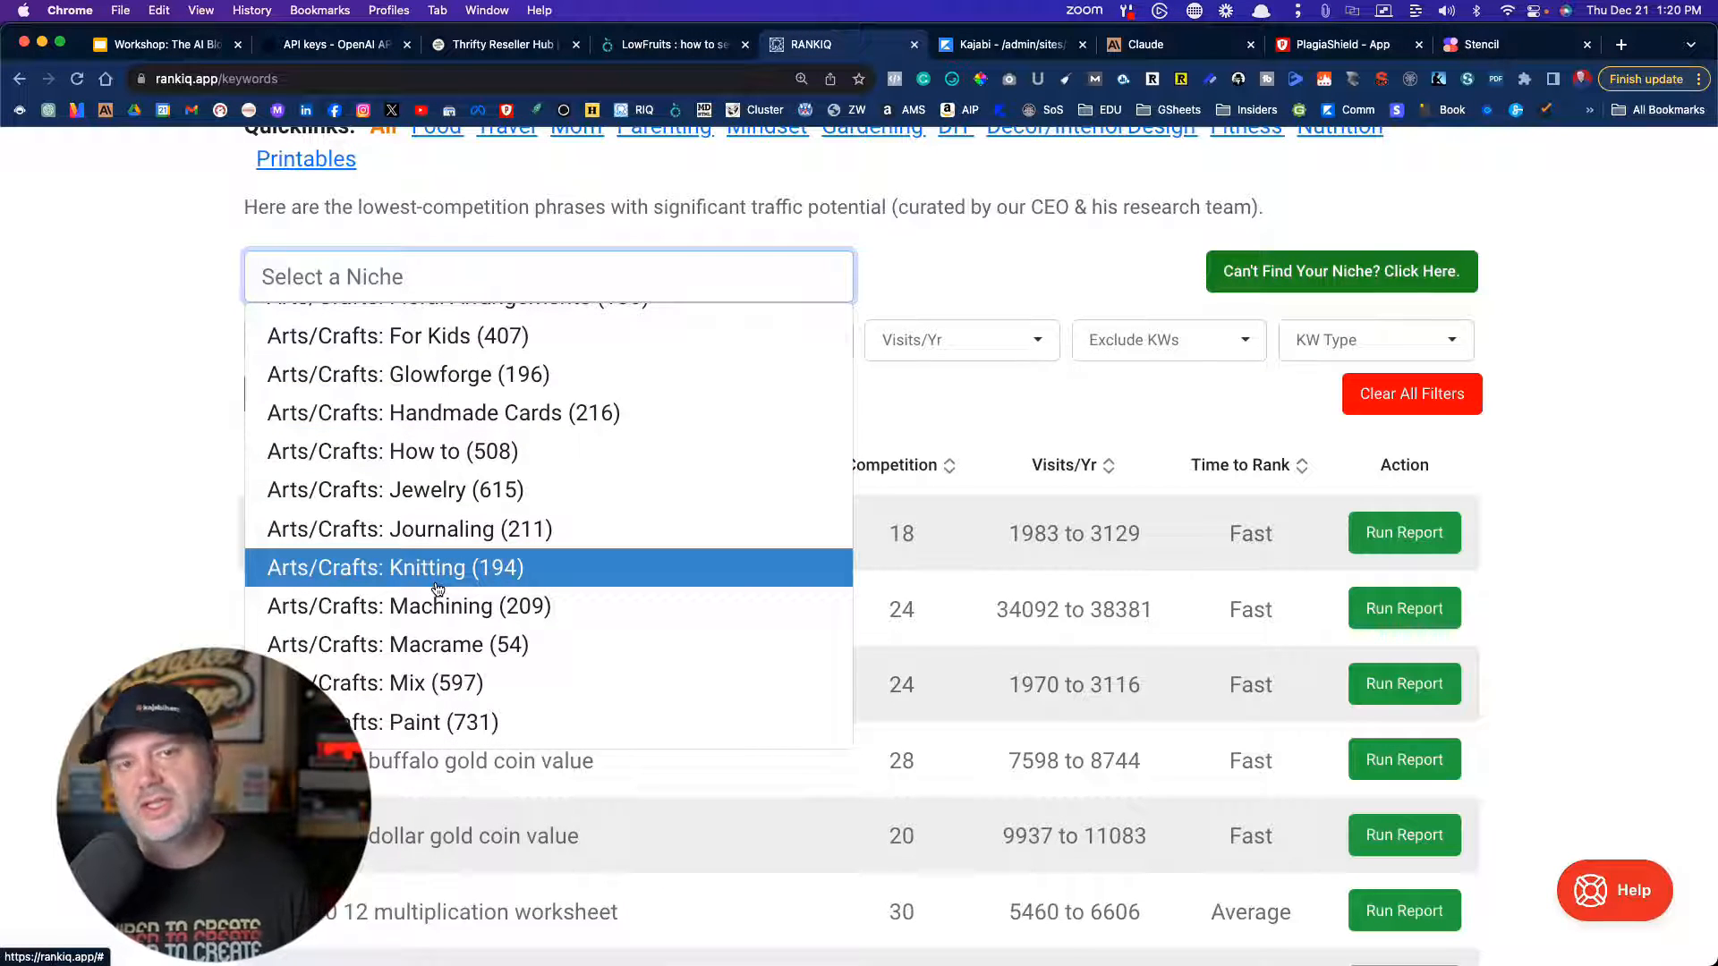
{"action": "left_click", "coordinate": [141, 286]}
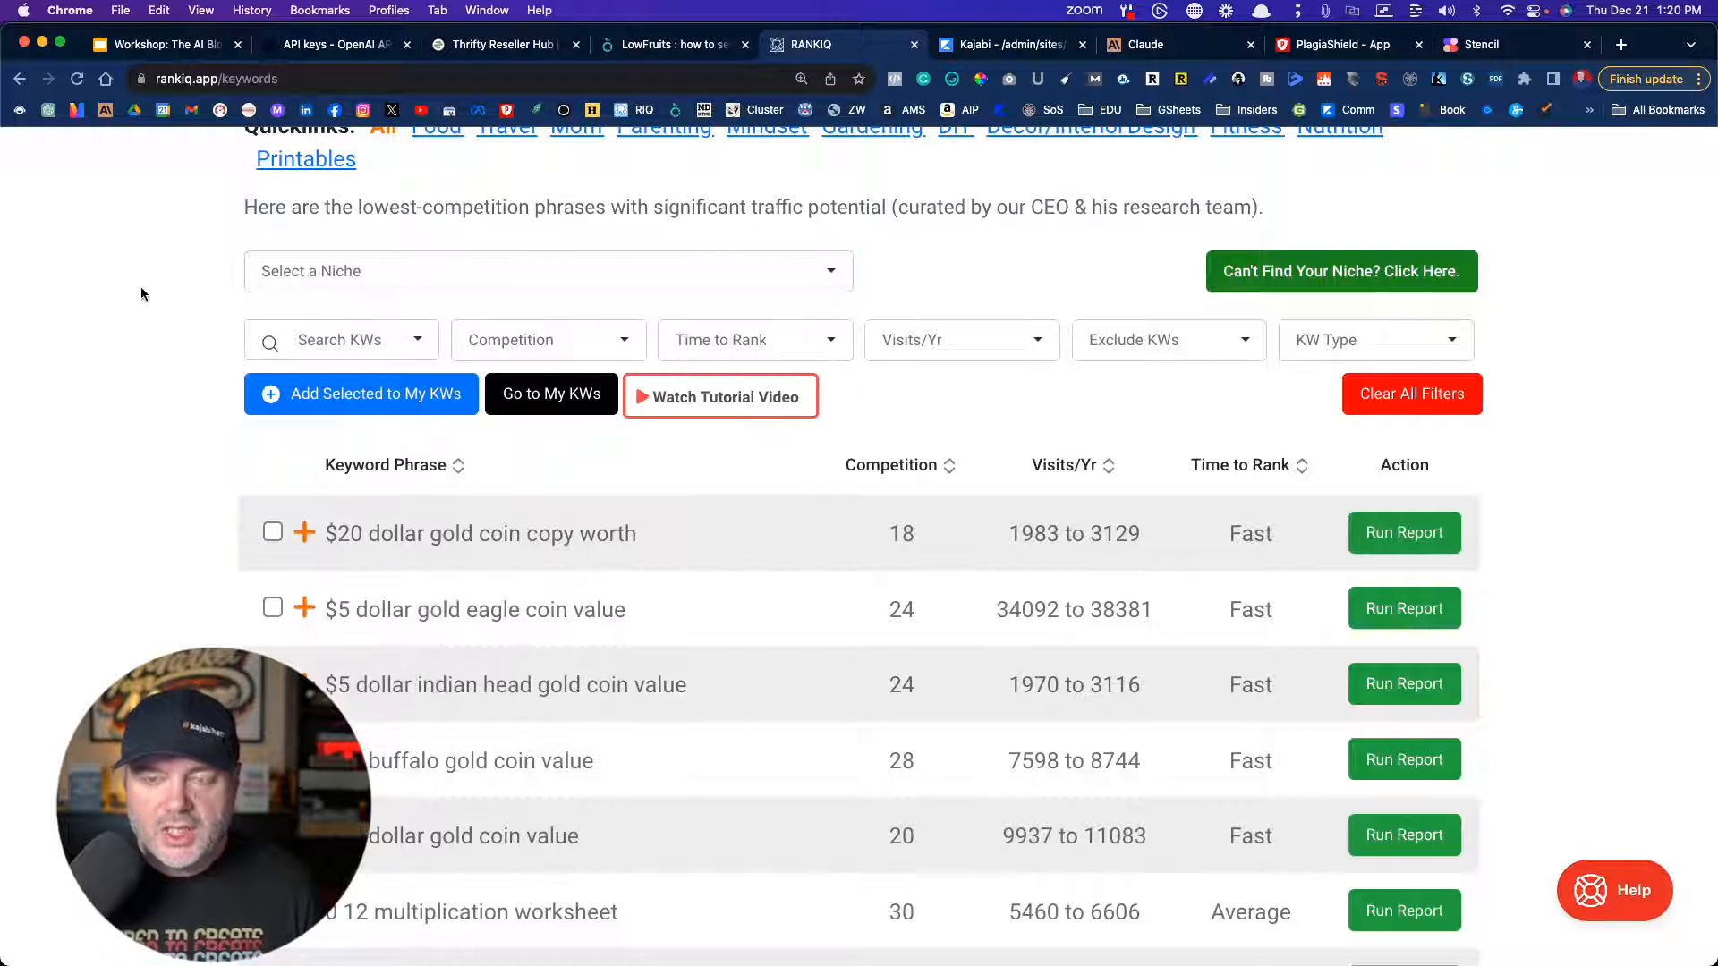
- Switch to LowFruits and copy the keyword "how to sell sports cards on ebay" from the baseball cards cluster
{"action": "left_click", "coordinate": [668, 47]}
{"action": "scroll", "coordinate": [564, 510], "scroll_direction": "up", "scroll_amount": 10}
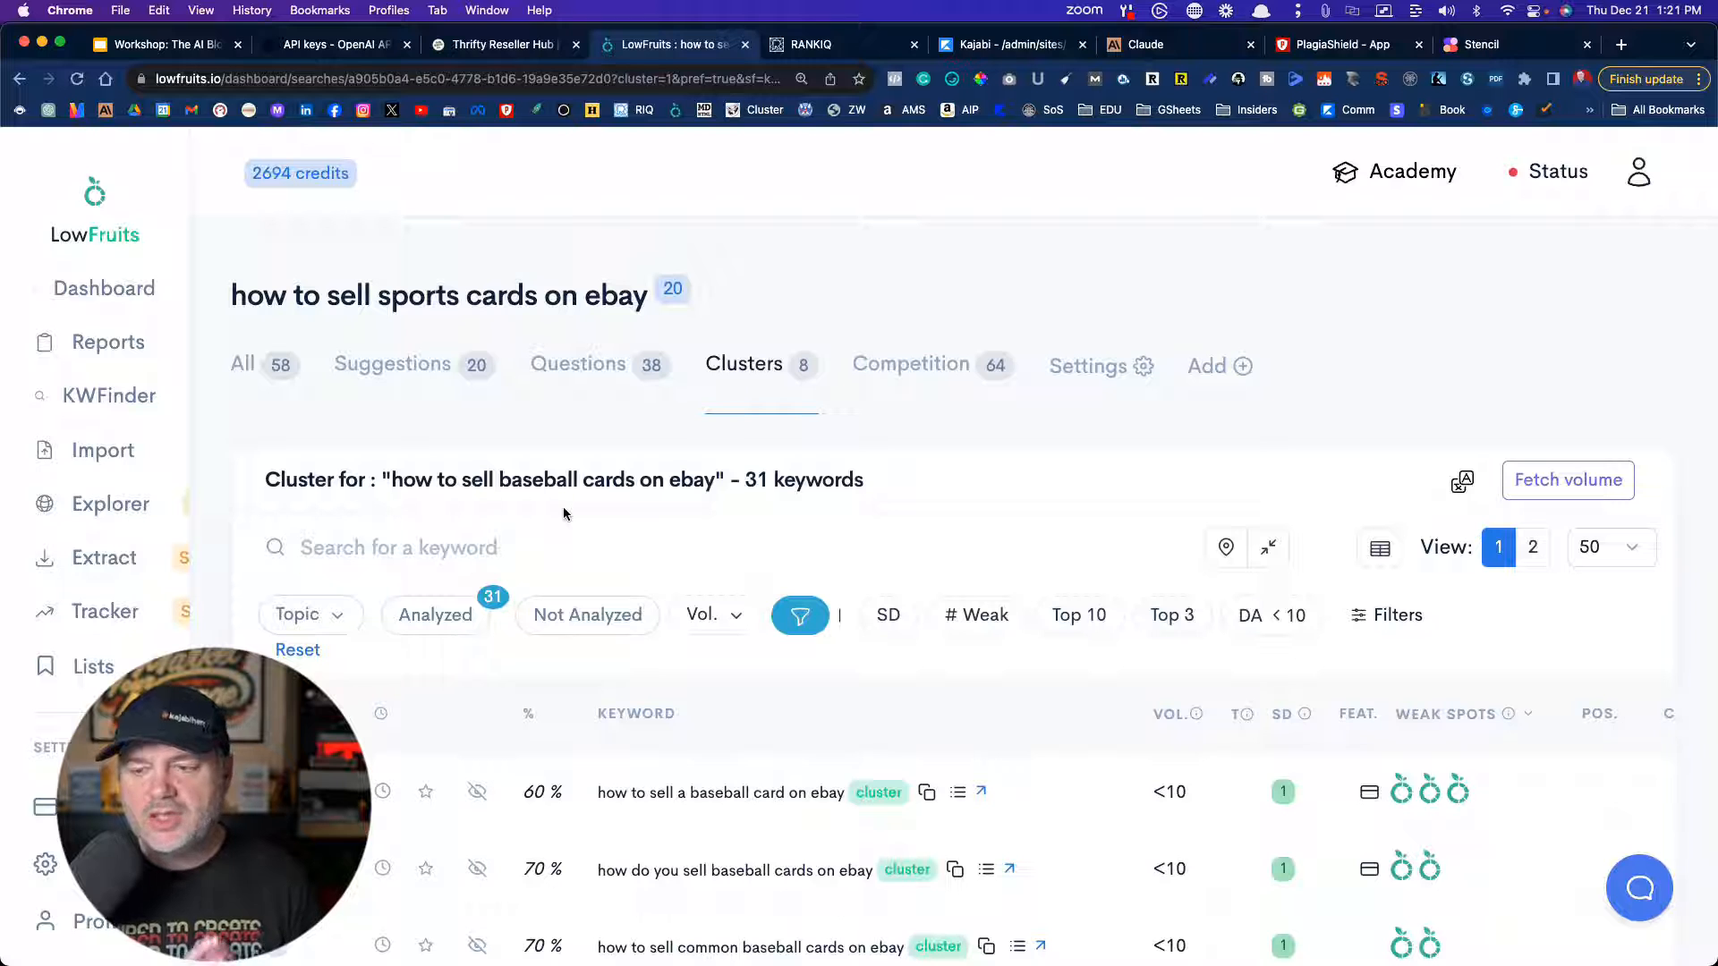
{"action": "scroll", "coordinate": [562, 506], "scroll_direction": "down", "scroll_amount": 5}
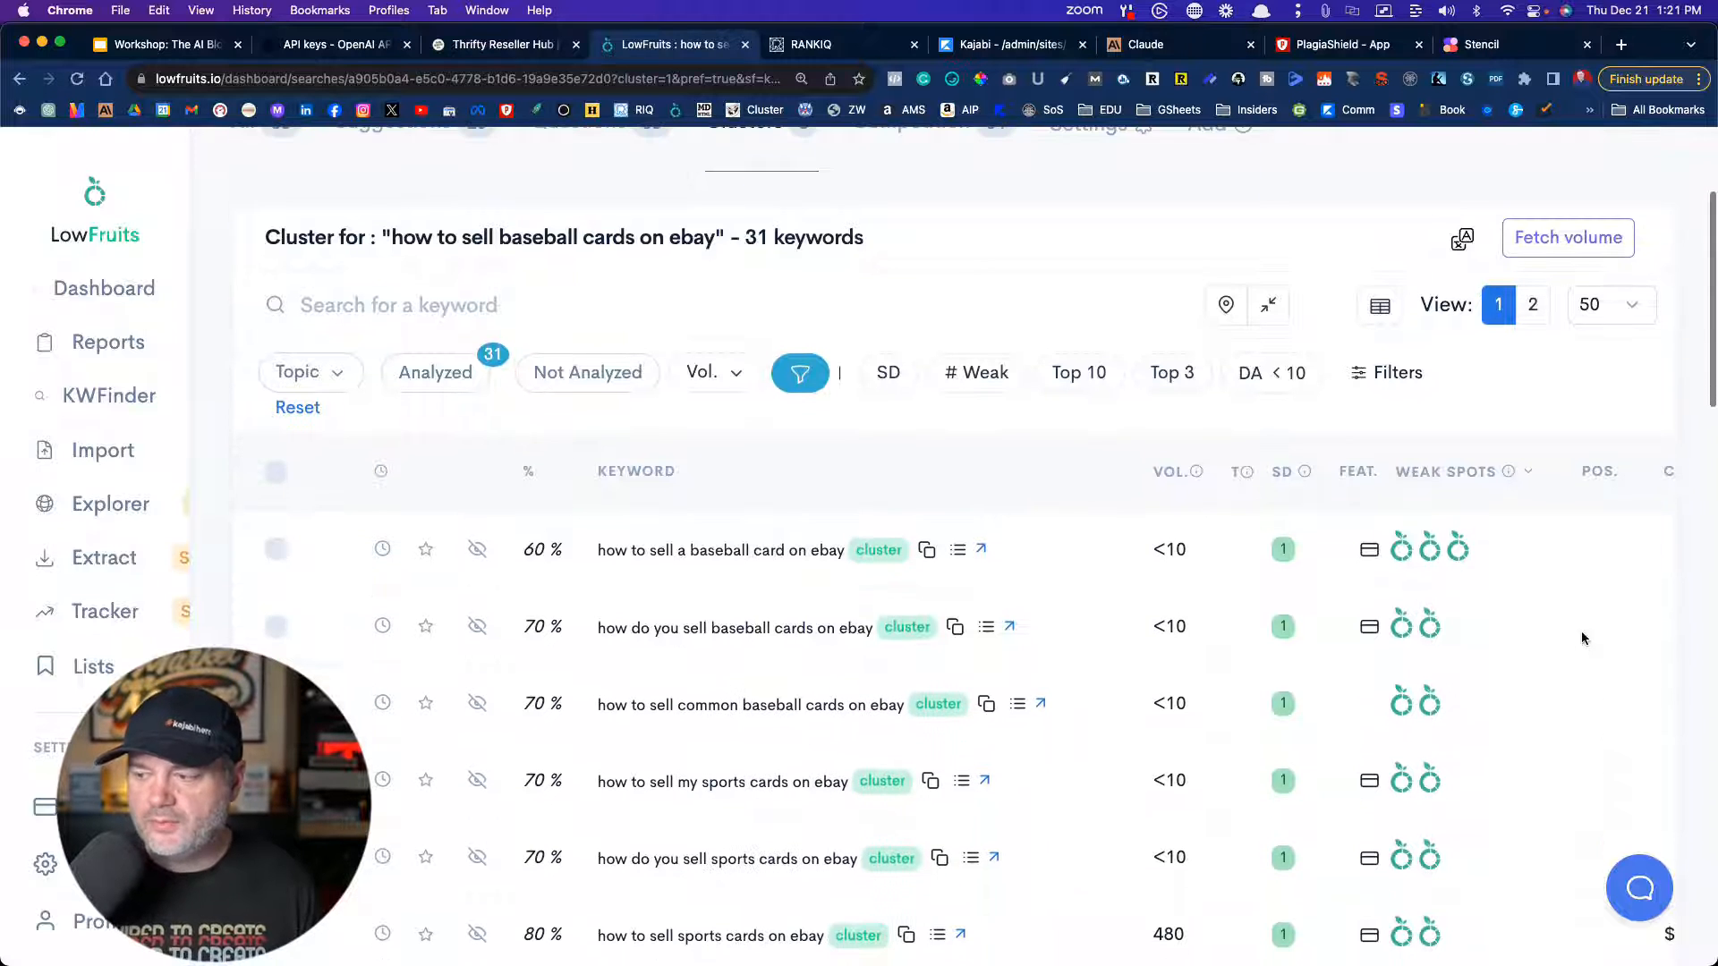
{"action": "mouse_move", "coordinate": [1442, 557]}
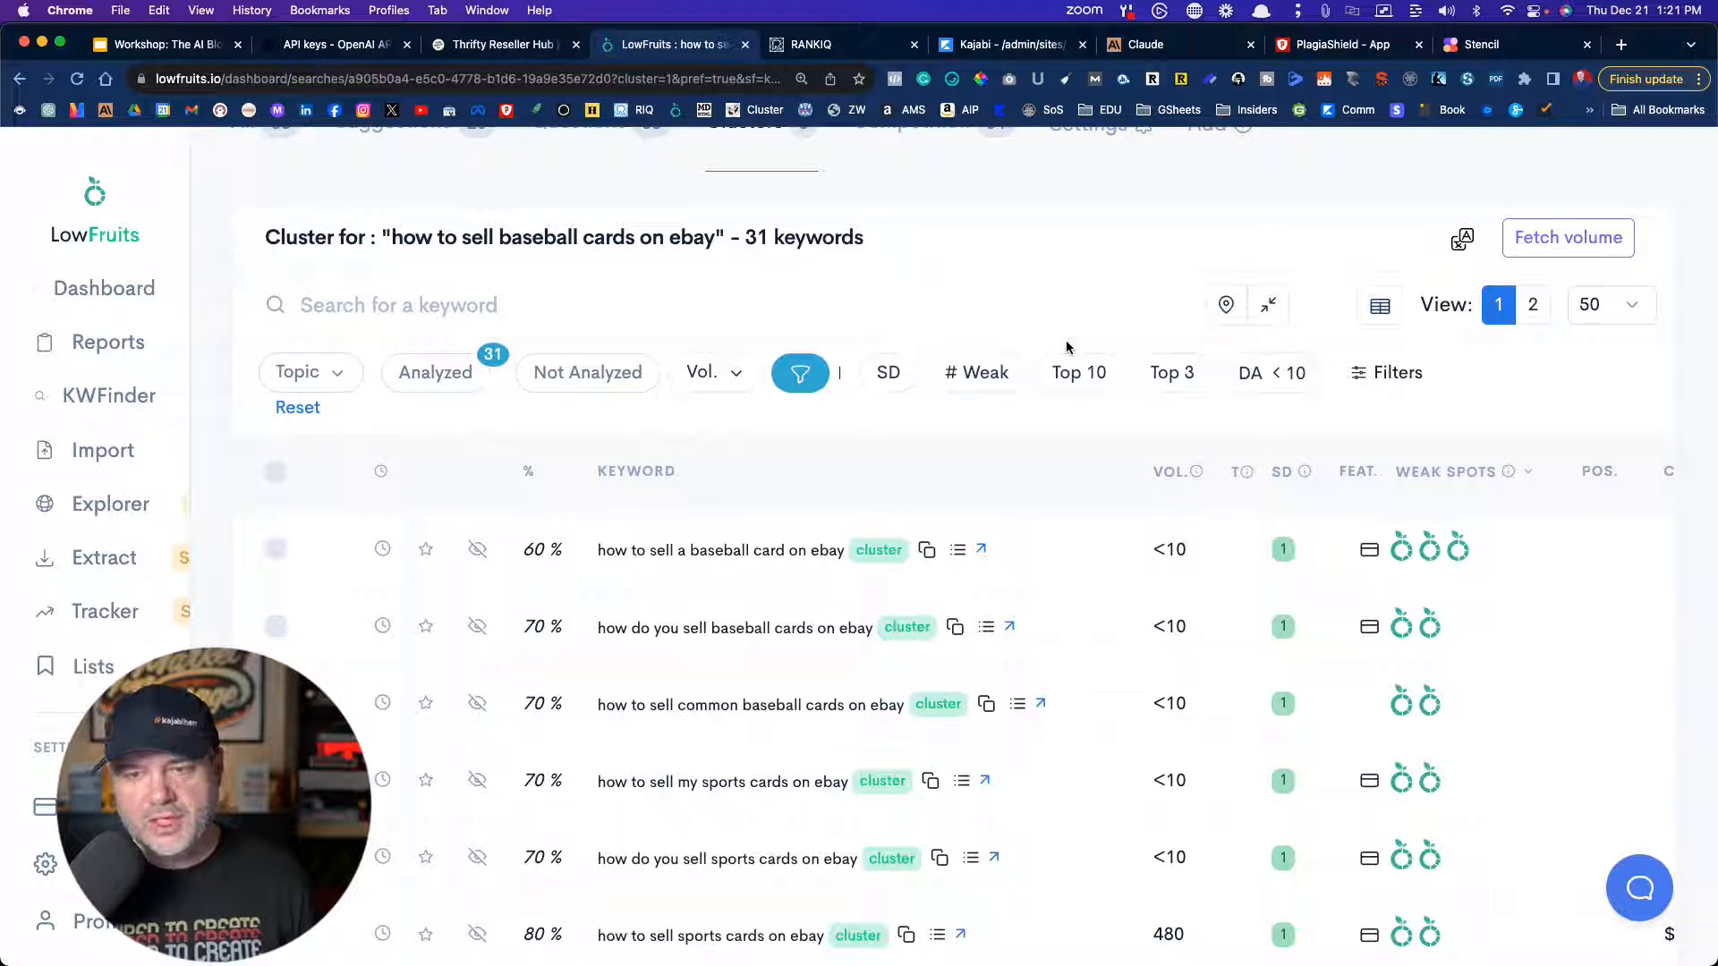
{"action": "scroll", "coordinate": [1067, 347], "scroll_direction": "up", "scroll_amount": 5}
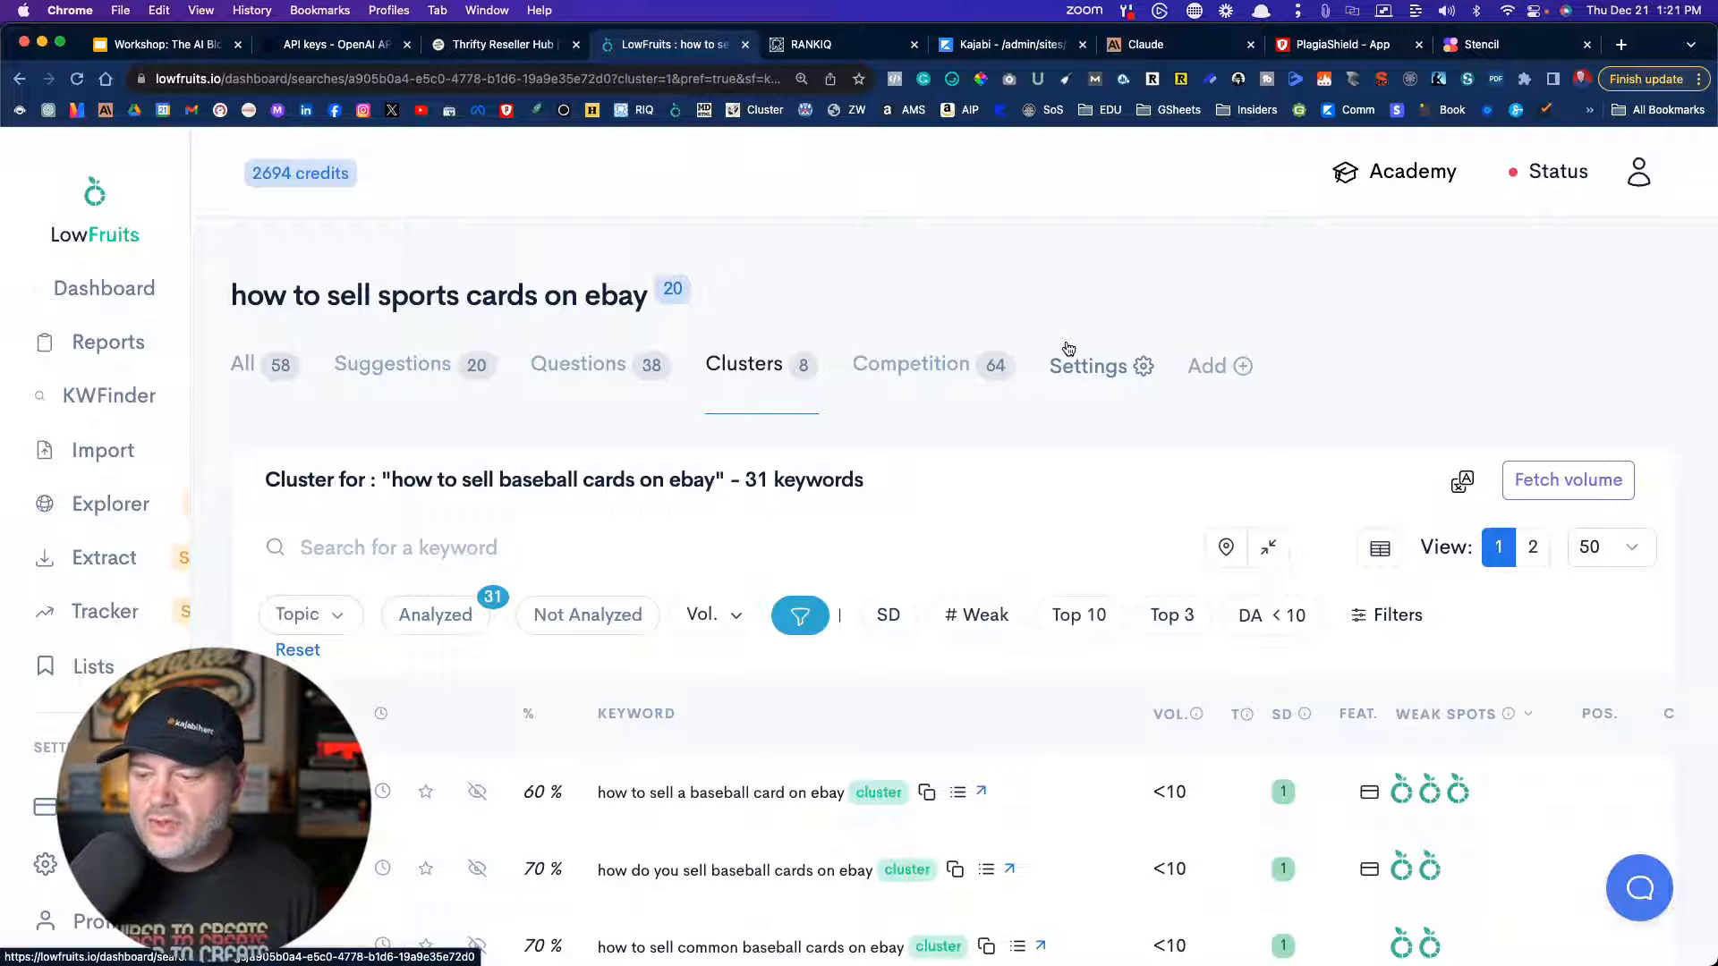
{"action": "scroll", "coordinate": [1067, 348], "scroll_direction": "down", "scroll_amount": 8}
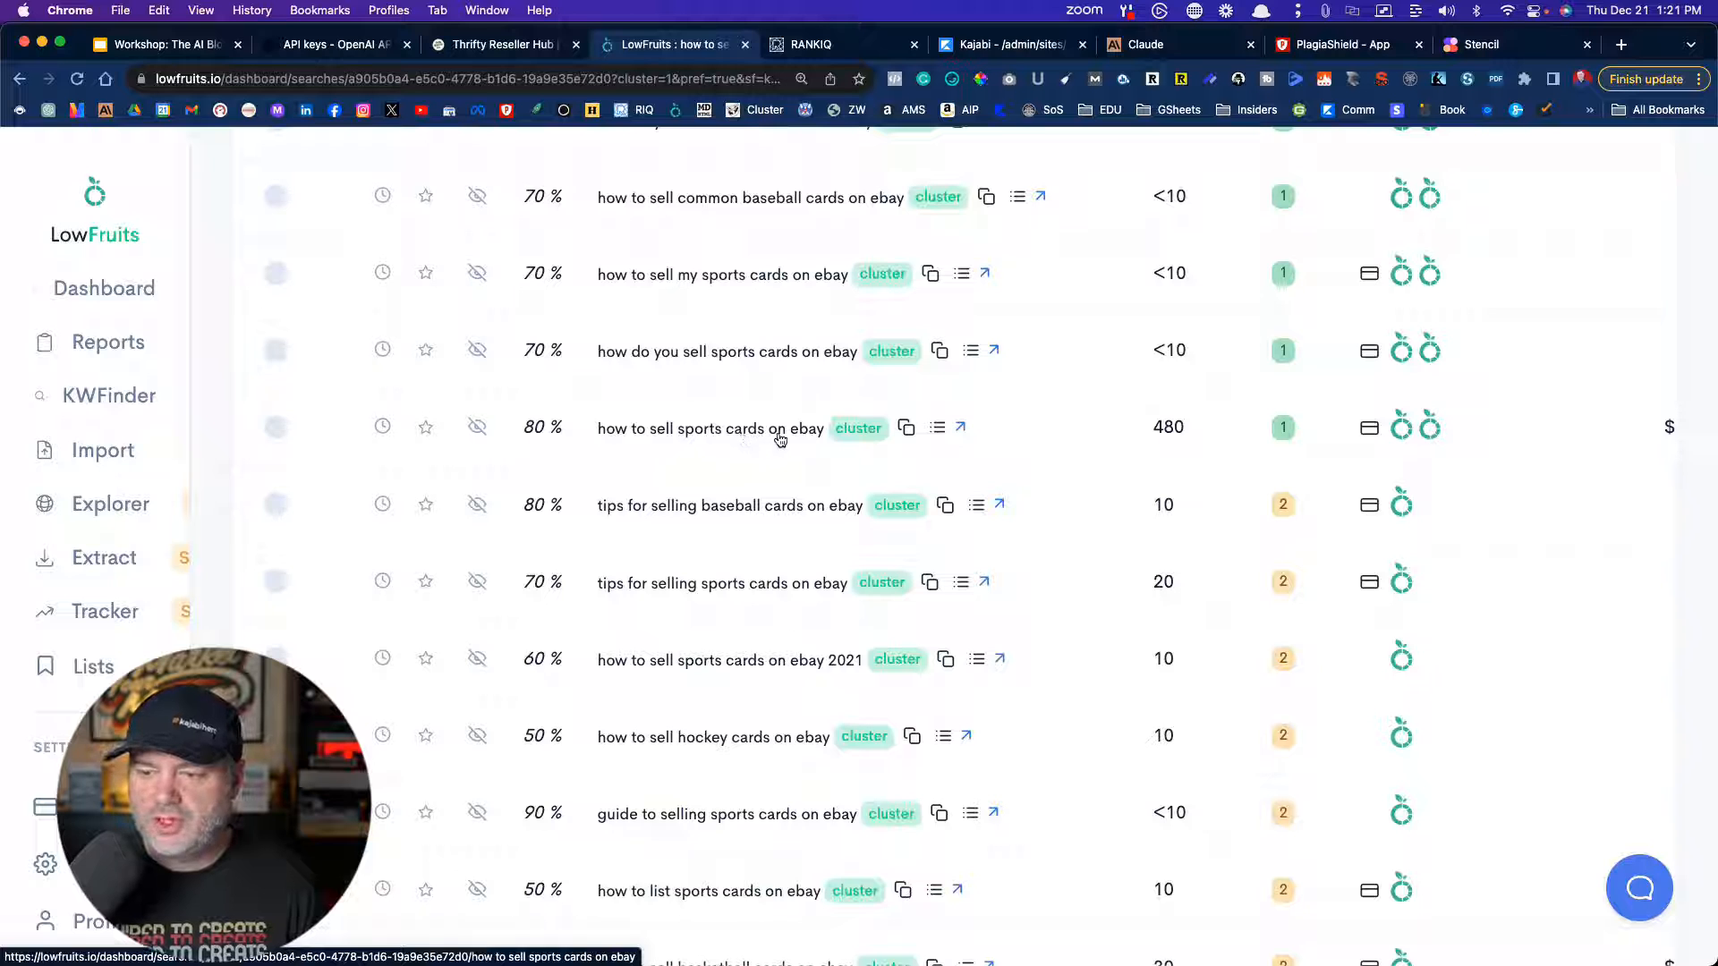
{"action": "left_click", "coordinate": [906, 428]}
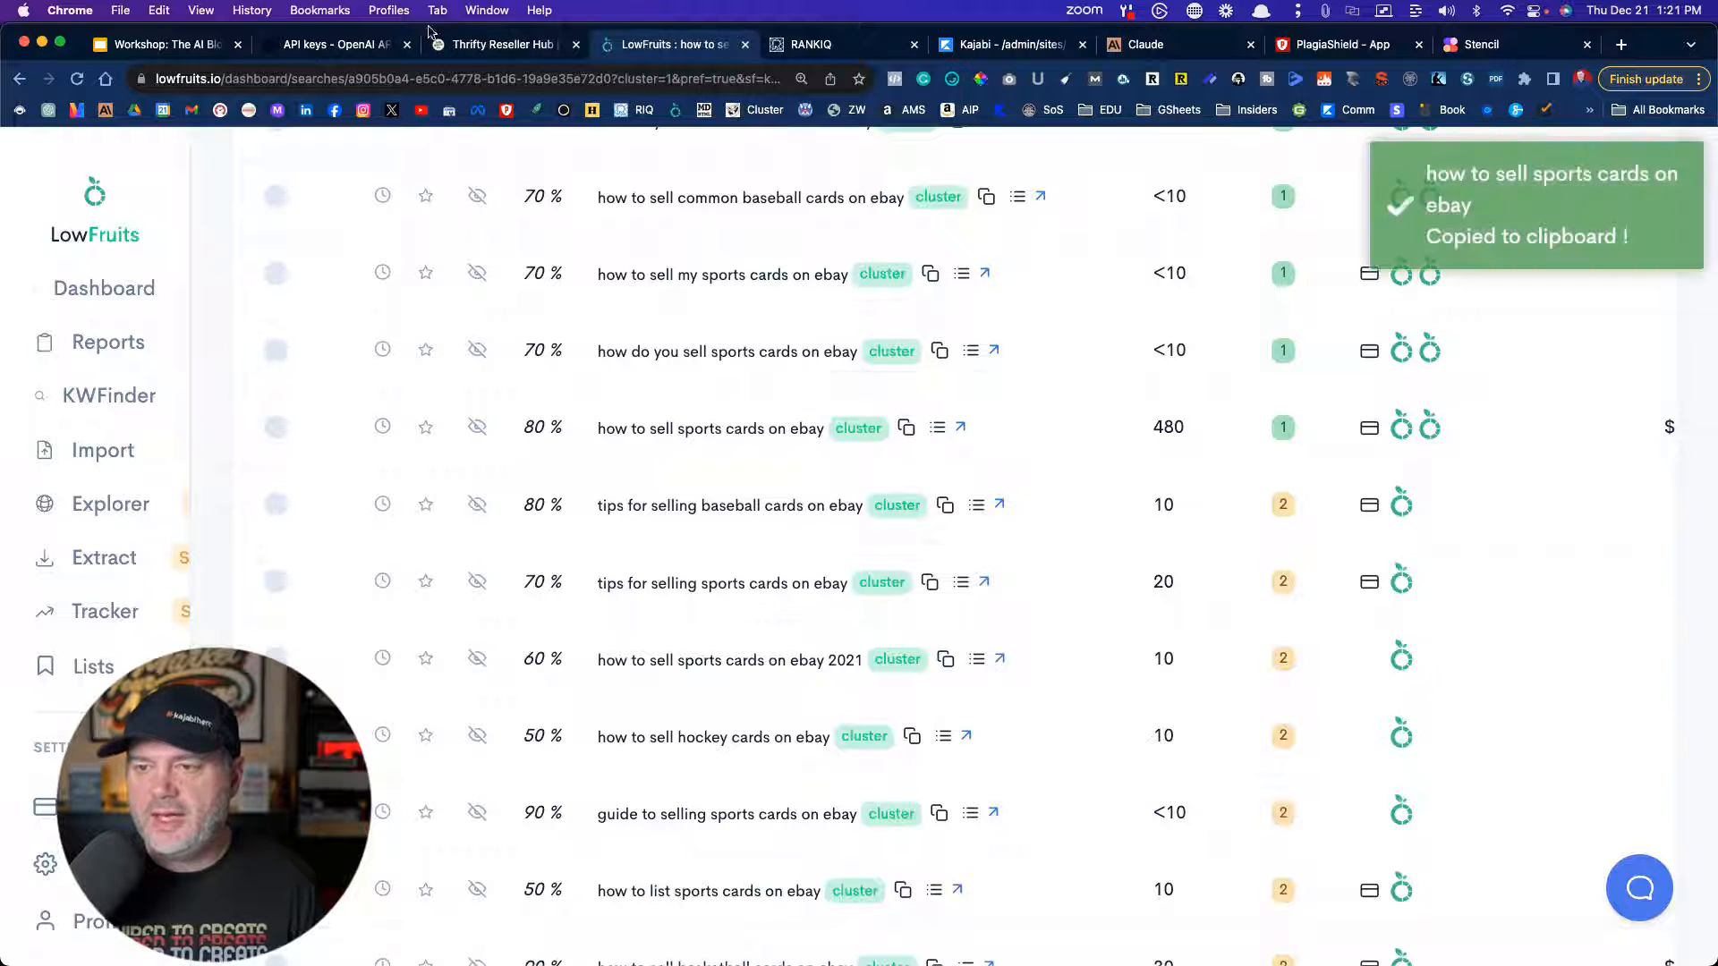
- Return to RankIQ and run a new report for the keyword "how to sell sports cards on ebay"
{"action": "left_click", "coordinate": [806, 45]}
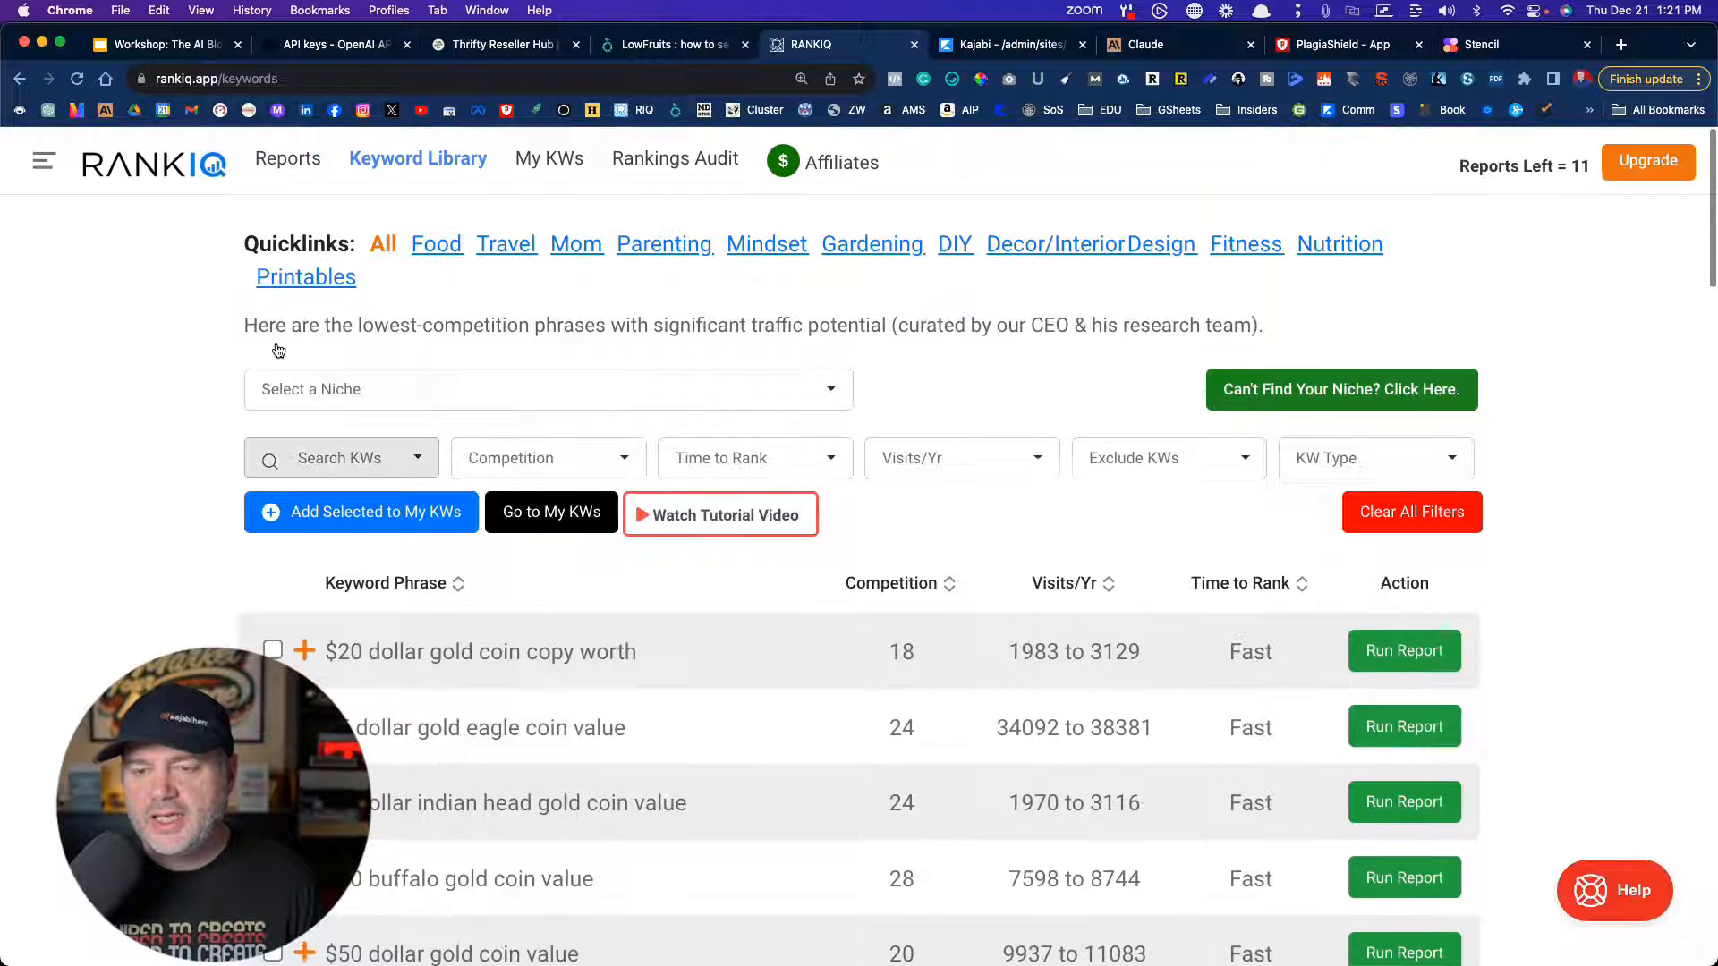
{"action": "scroll", "coordinate": [458, 725], "scroll_direction": "down", "scroll_amount": 4}
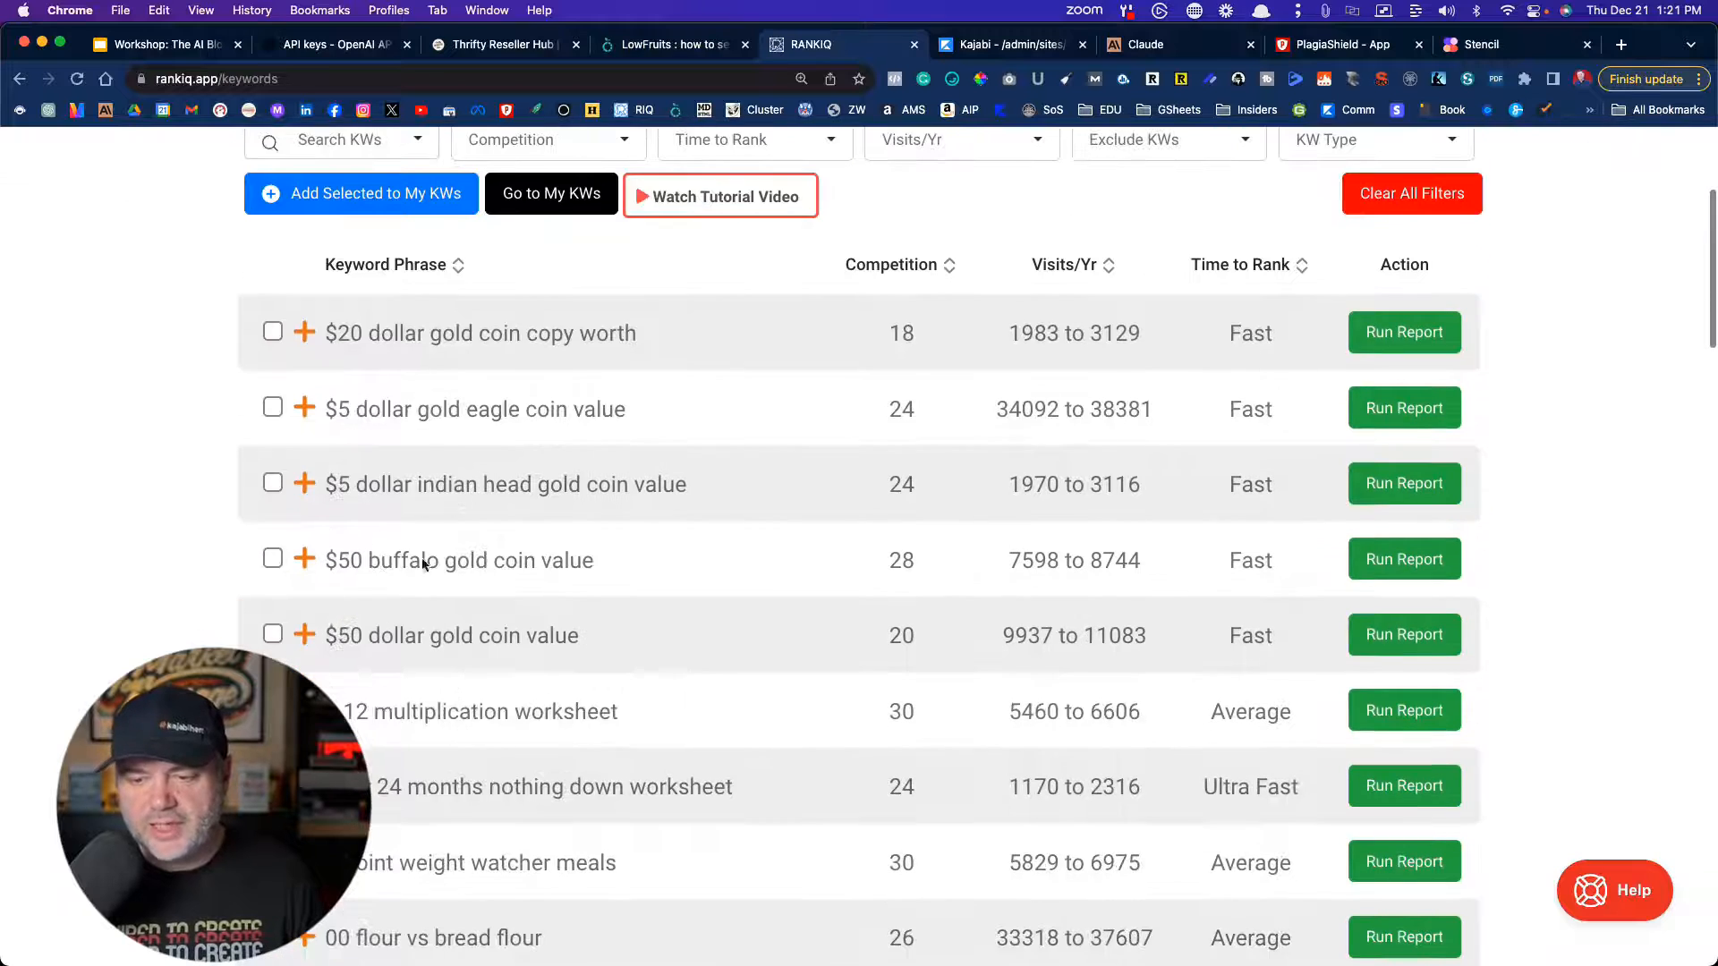
{"action": "scroll", "coordinate": [439, 631], "scroll_direction": "down", "scroll_amount": 6}
{"action": "scroll", "coordinate": [436, 631], "scroll_direction": "up", "scroll_amount": 10}
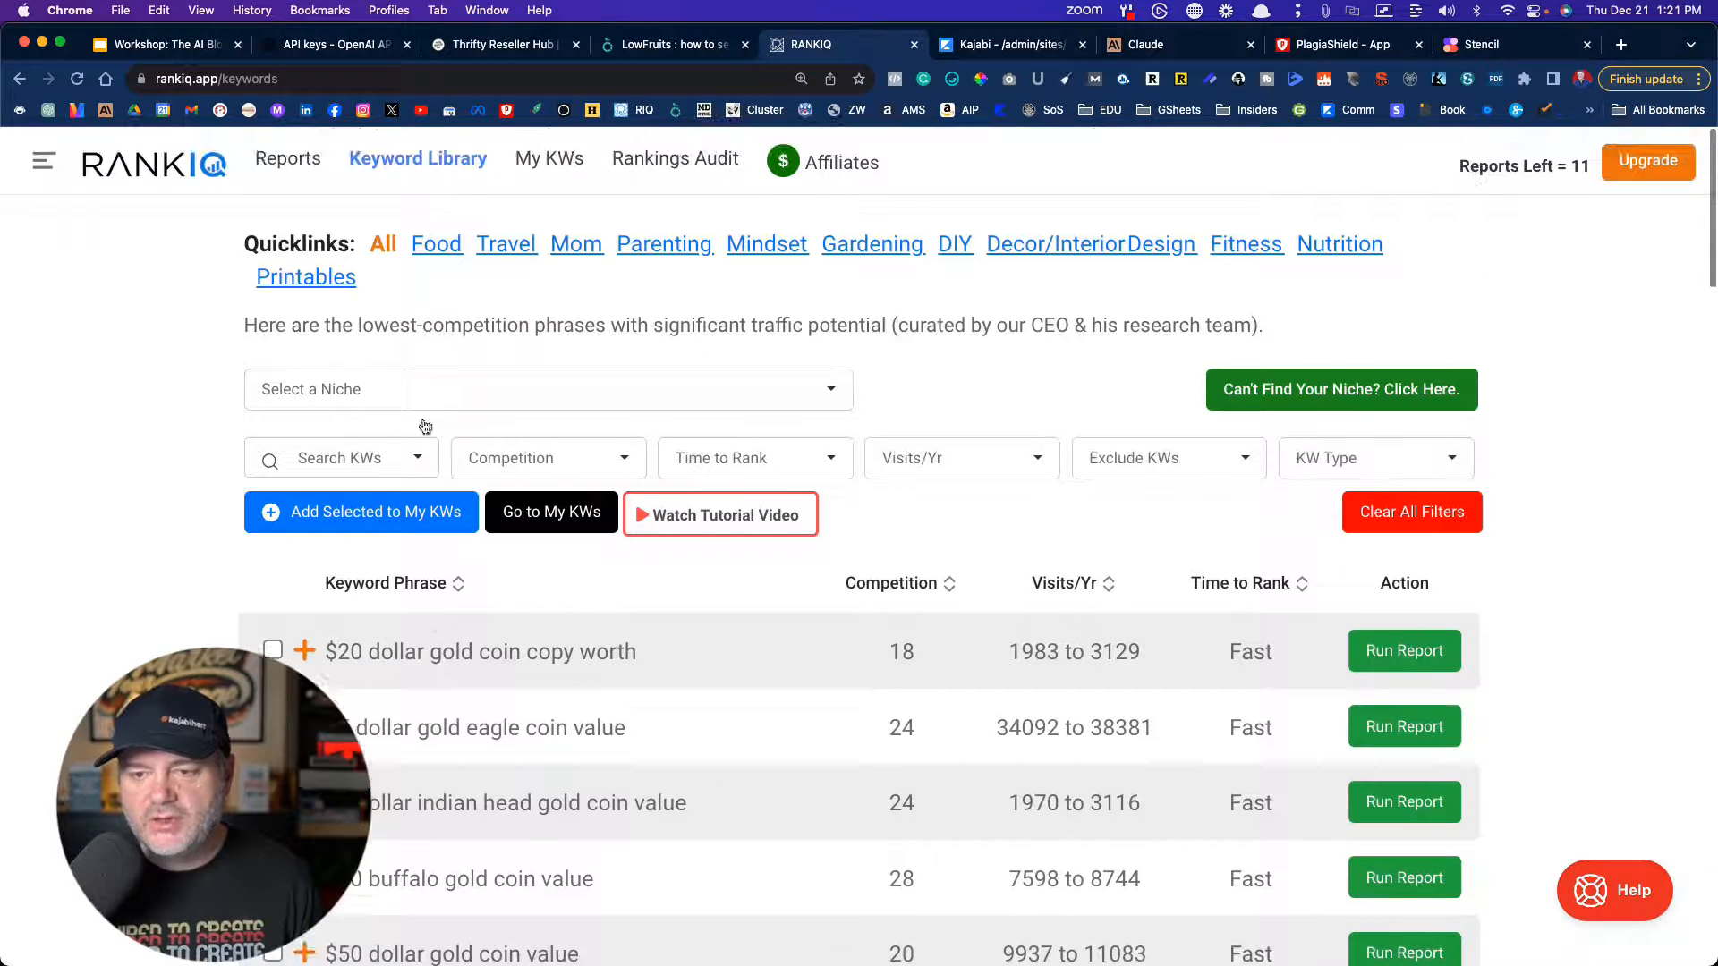
{"action": "left_click", "coordinate": [287, 159]}
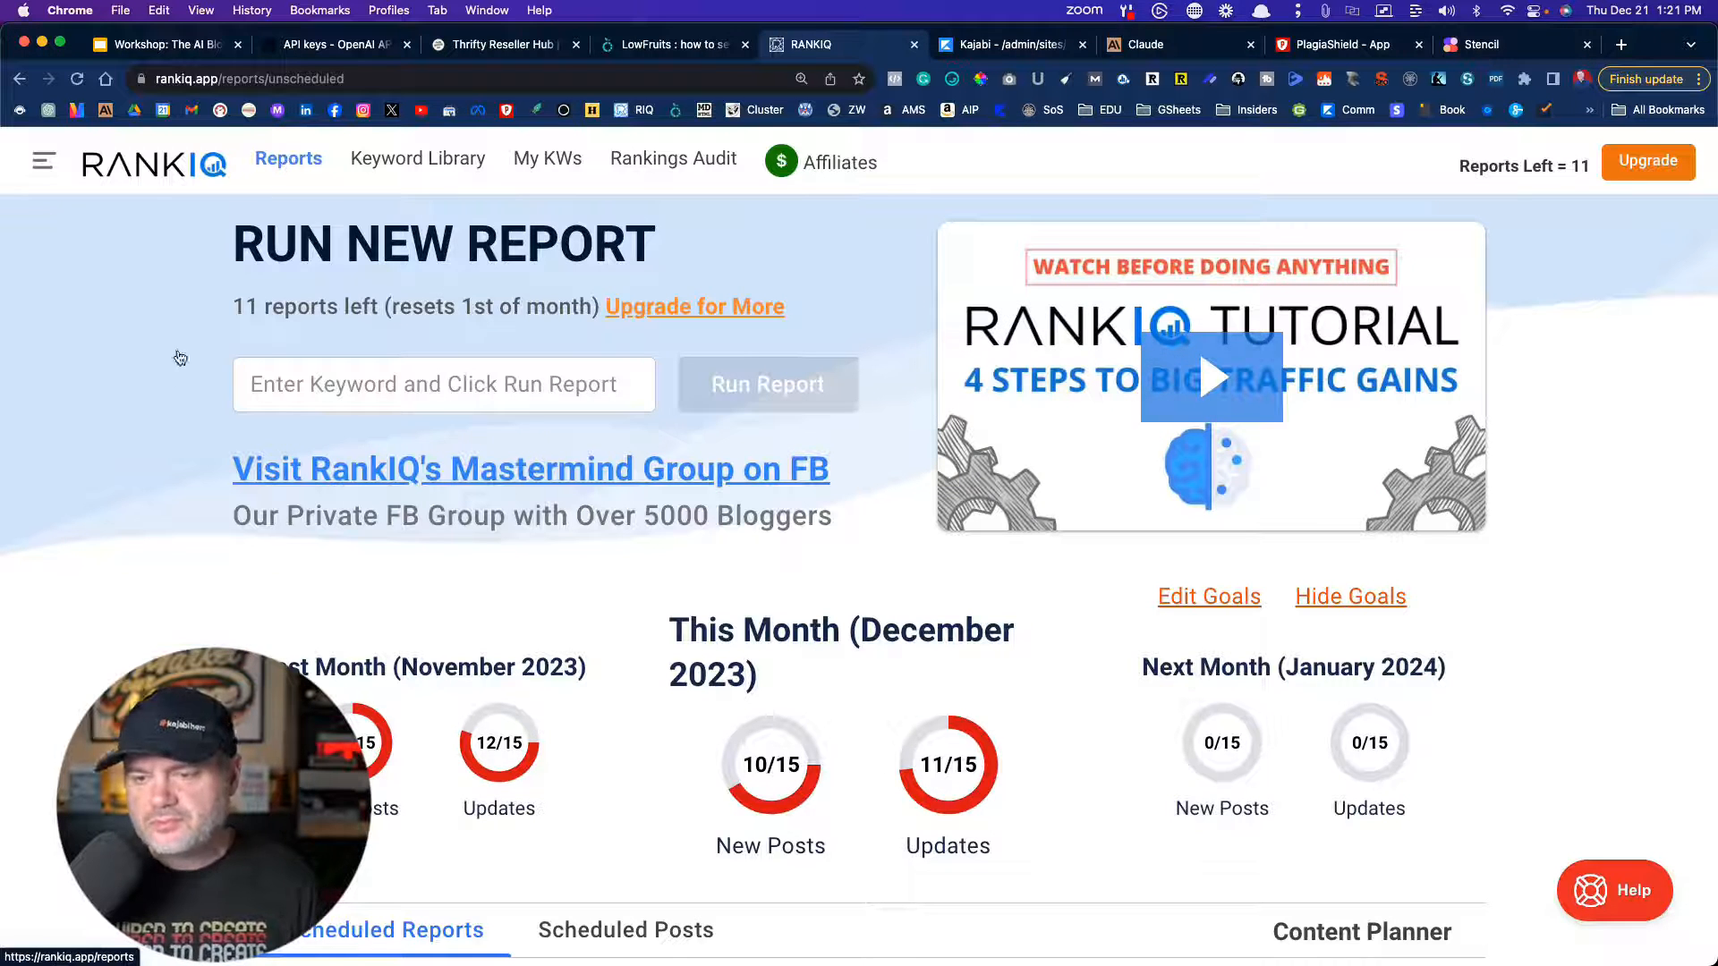
{"action": "left_click", "coordinate": [264, 385]}
{"action": "key", "text": "super+v"}
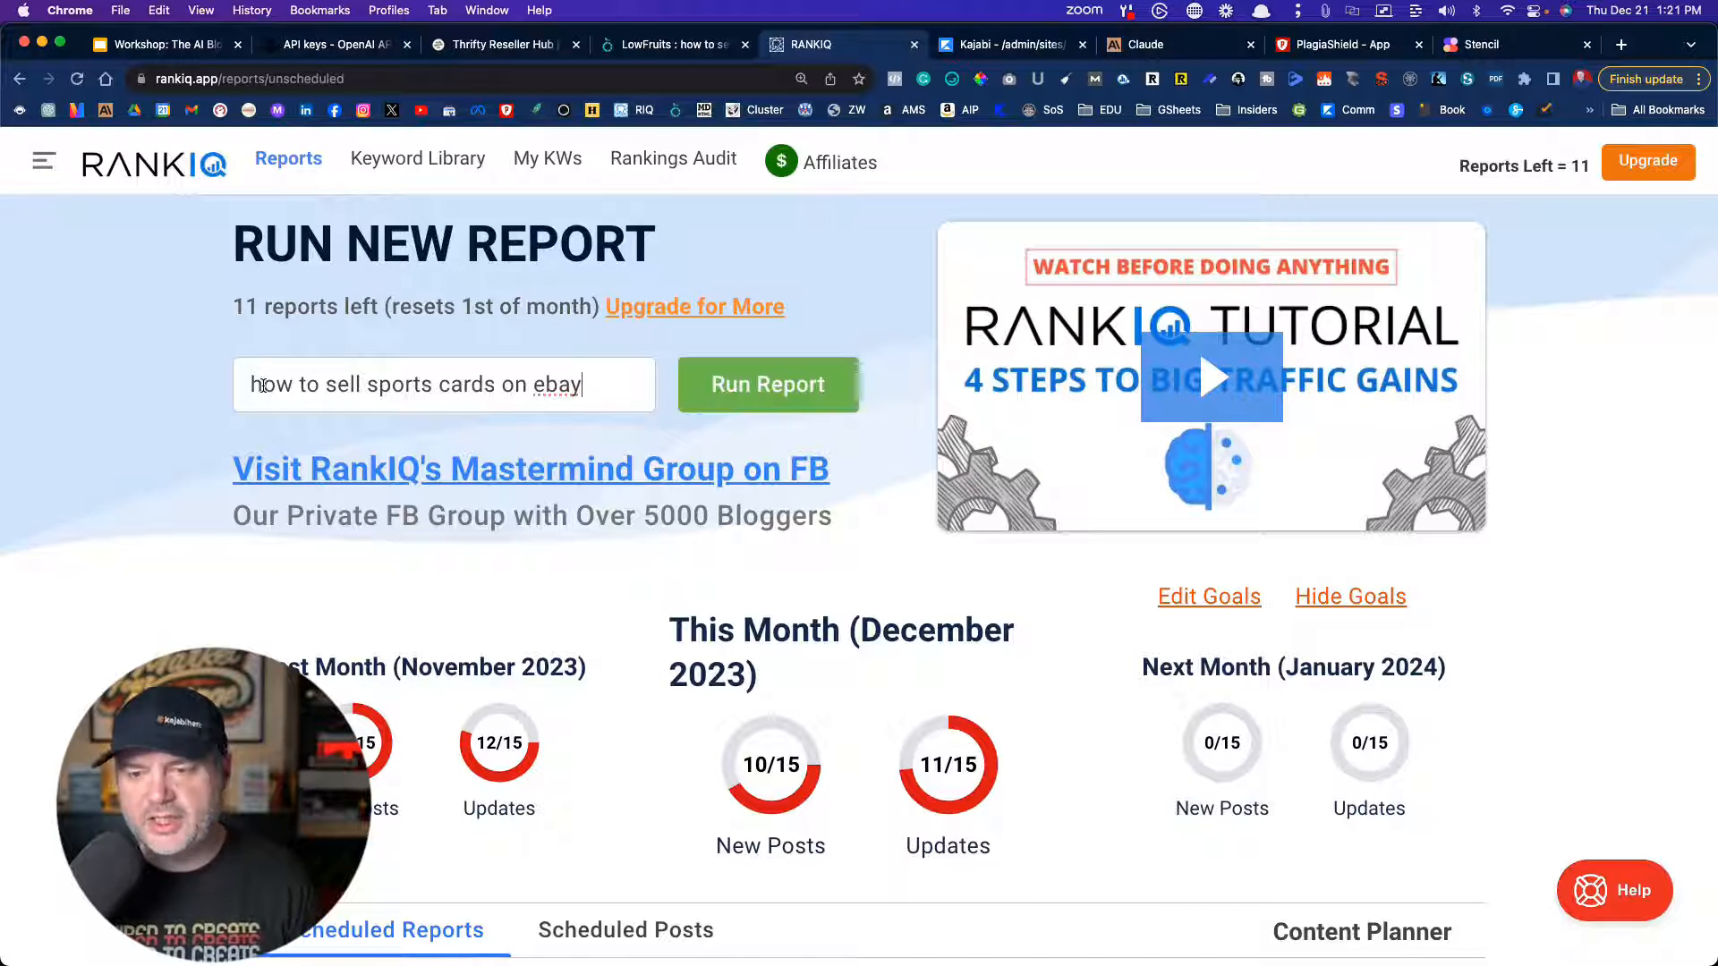
{"action": "left_click", "coordinate": [745, 387]}
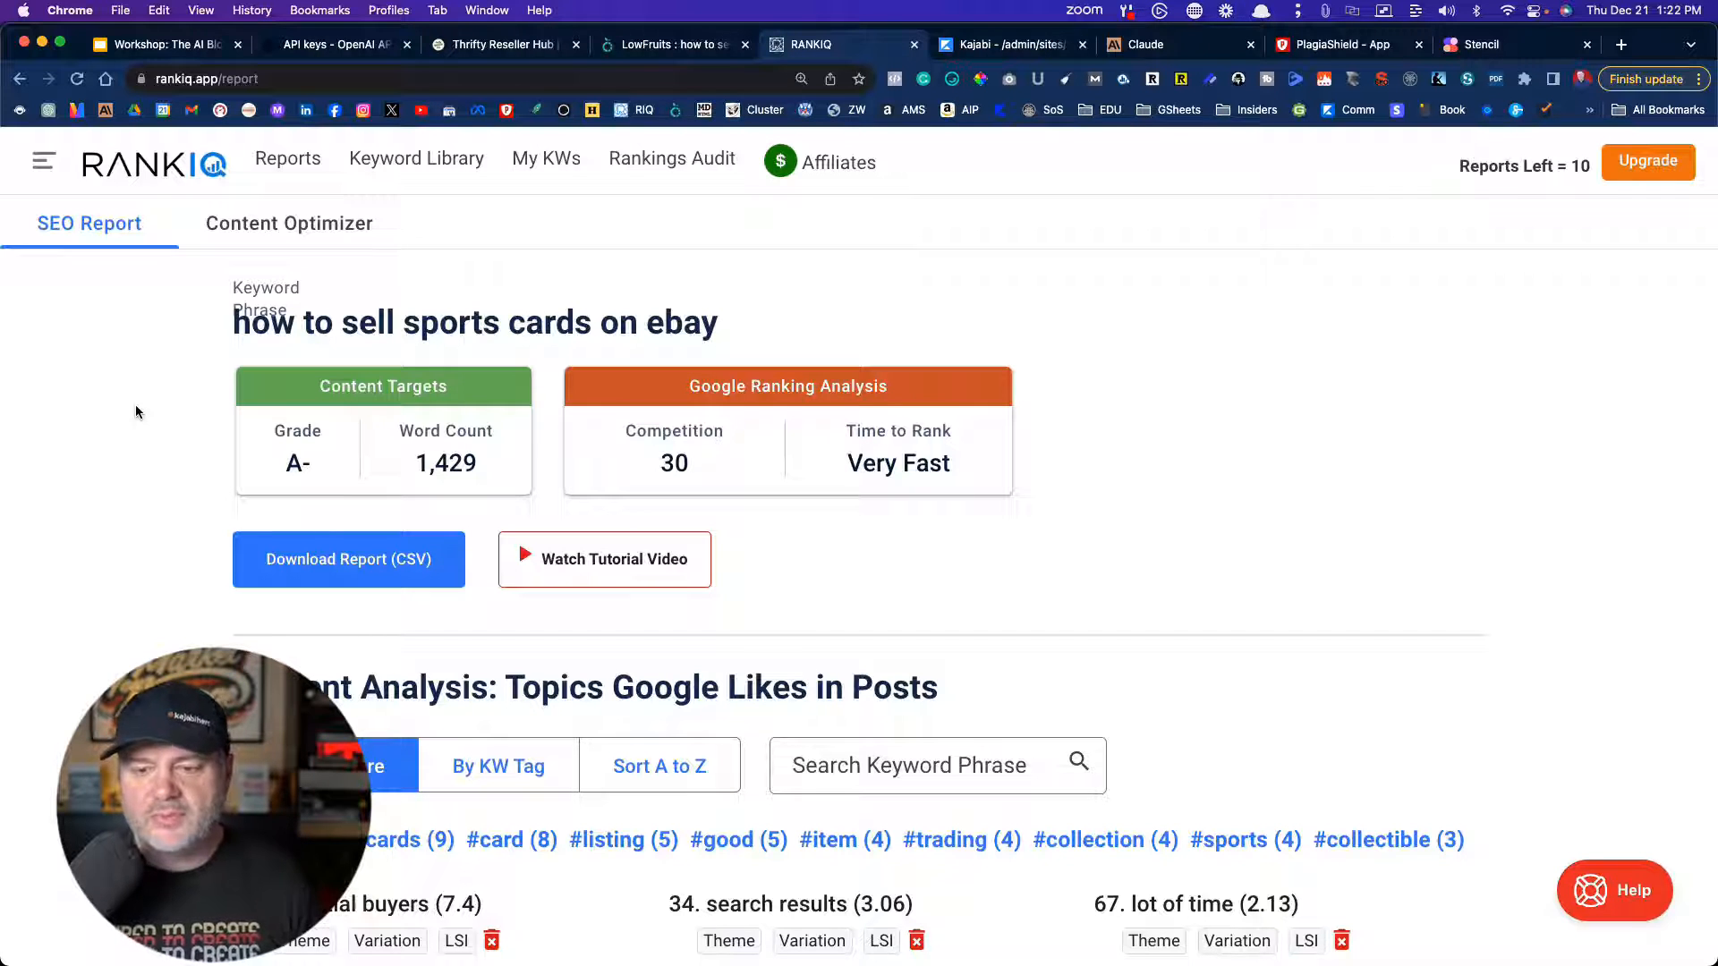
- Examine the report's content grade, word count, competition and time-to-rank figures
{"action": "left_click_drag", "start_coordinate": [284, 463], "coordinate": [312, 466]}
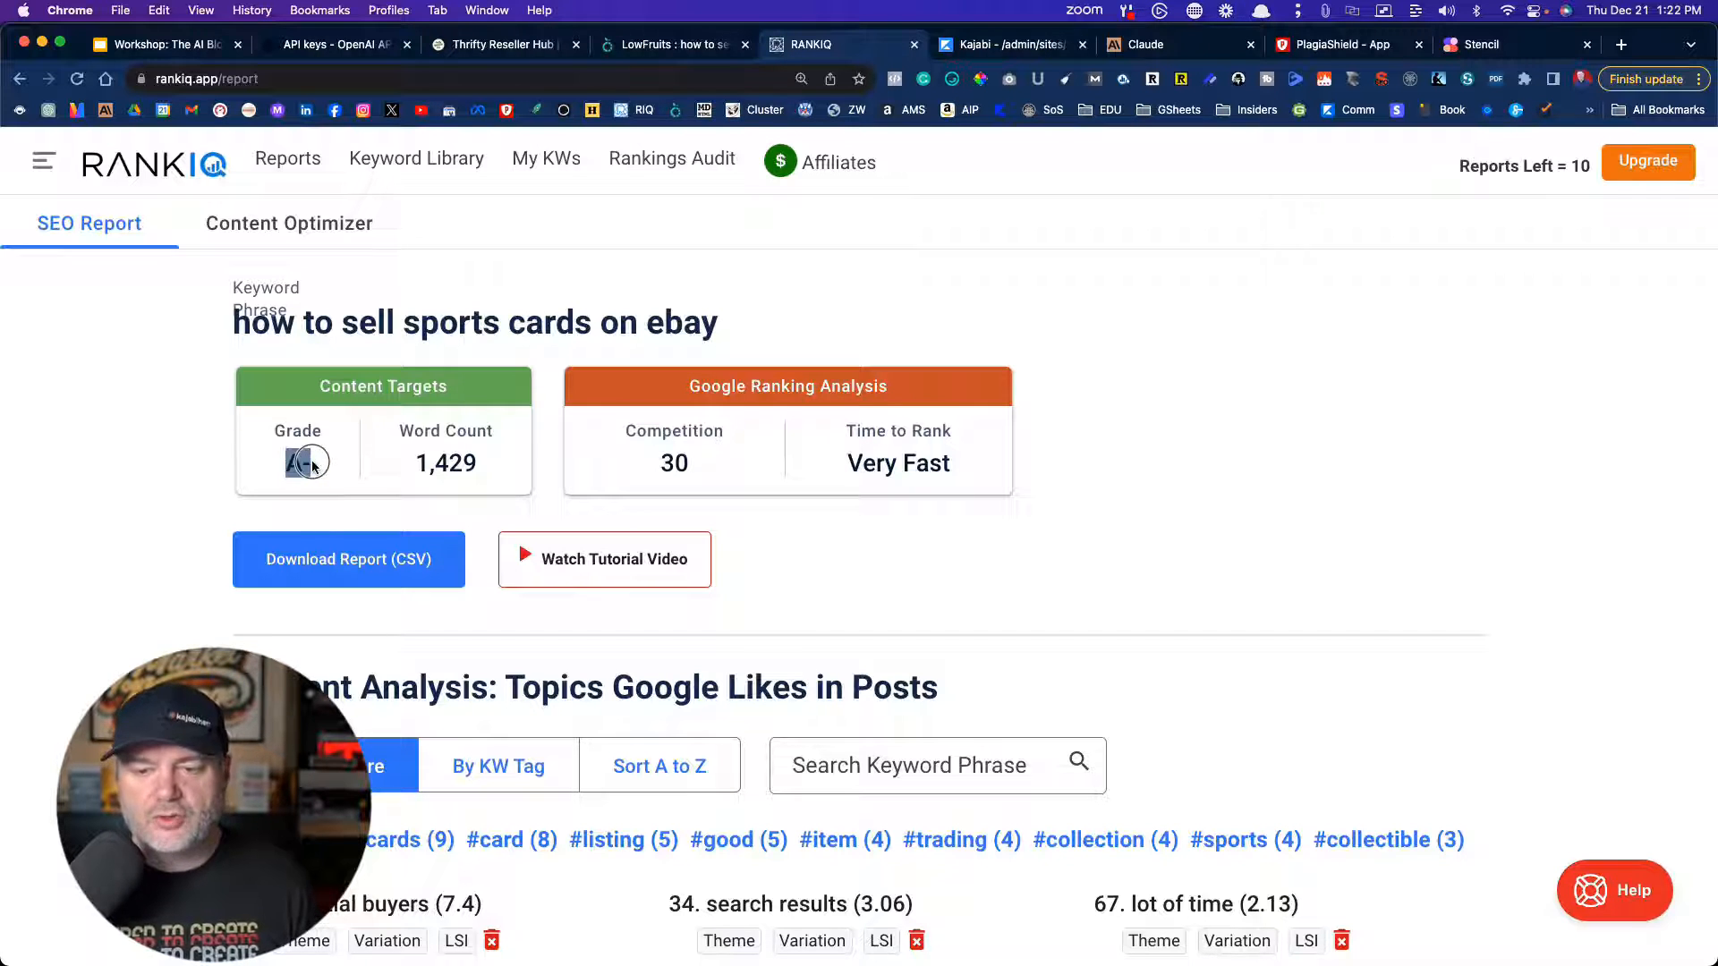
{"action": "left_click", "coordinate": [283, 465]}
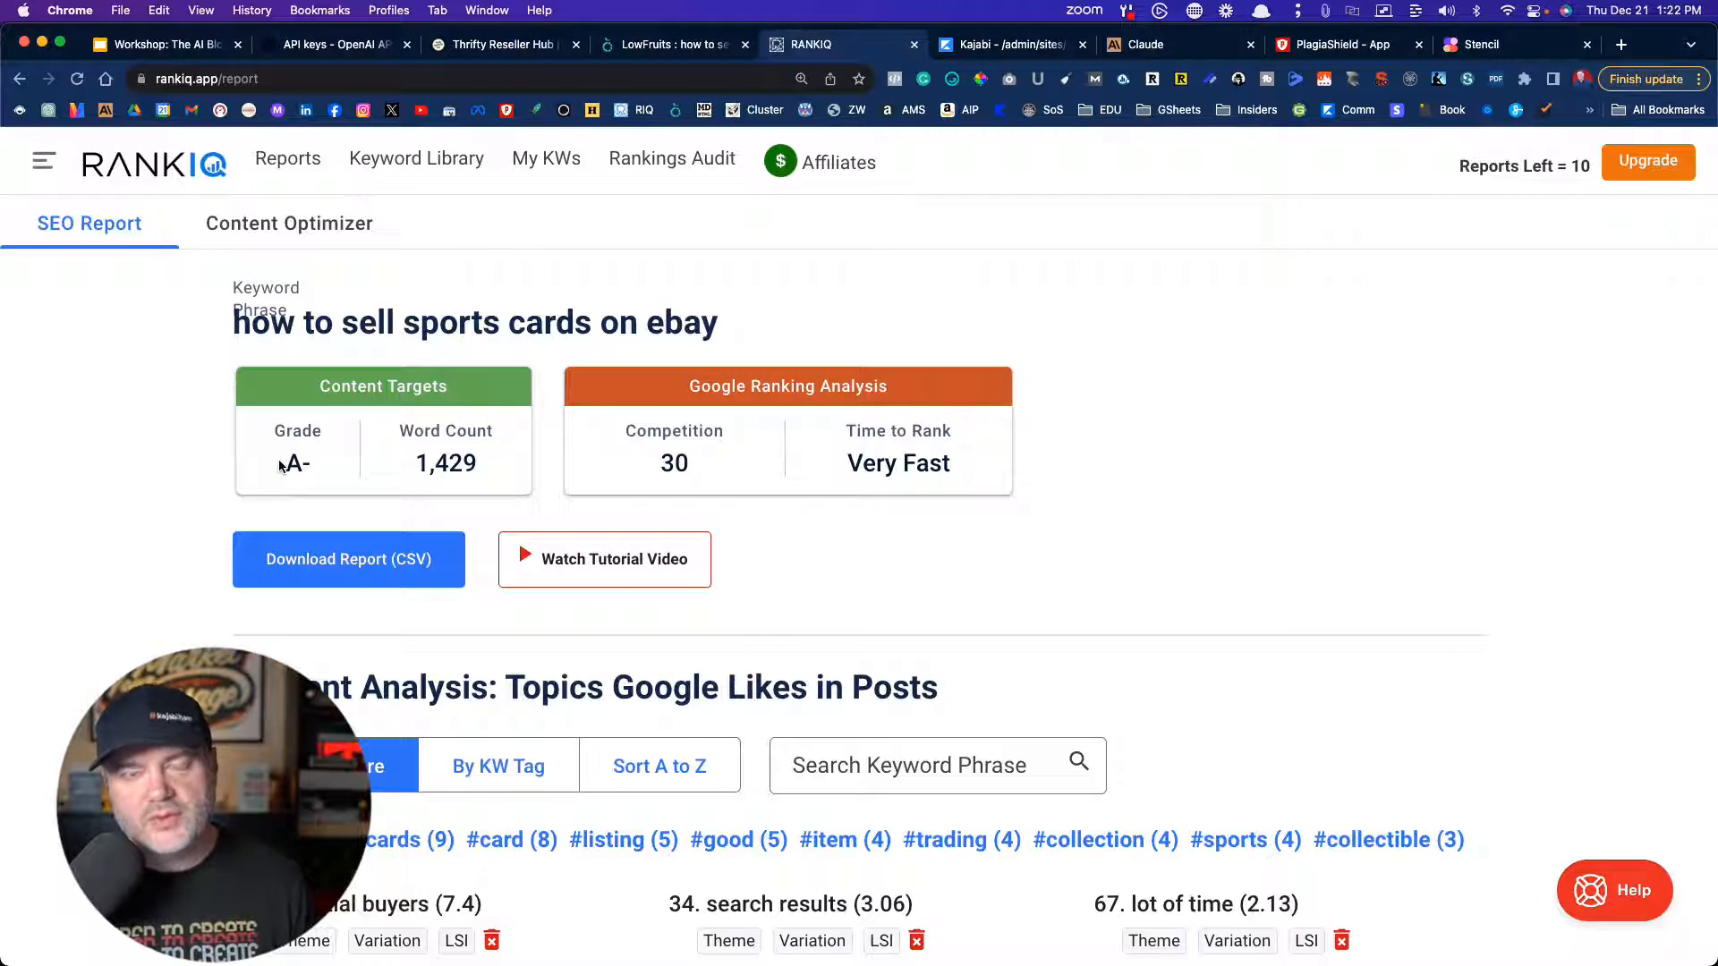
{"action": "left_click_drag", "start_coordinate": [415, 465], "coordinate": [498, 467]}
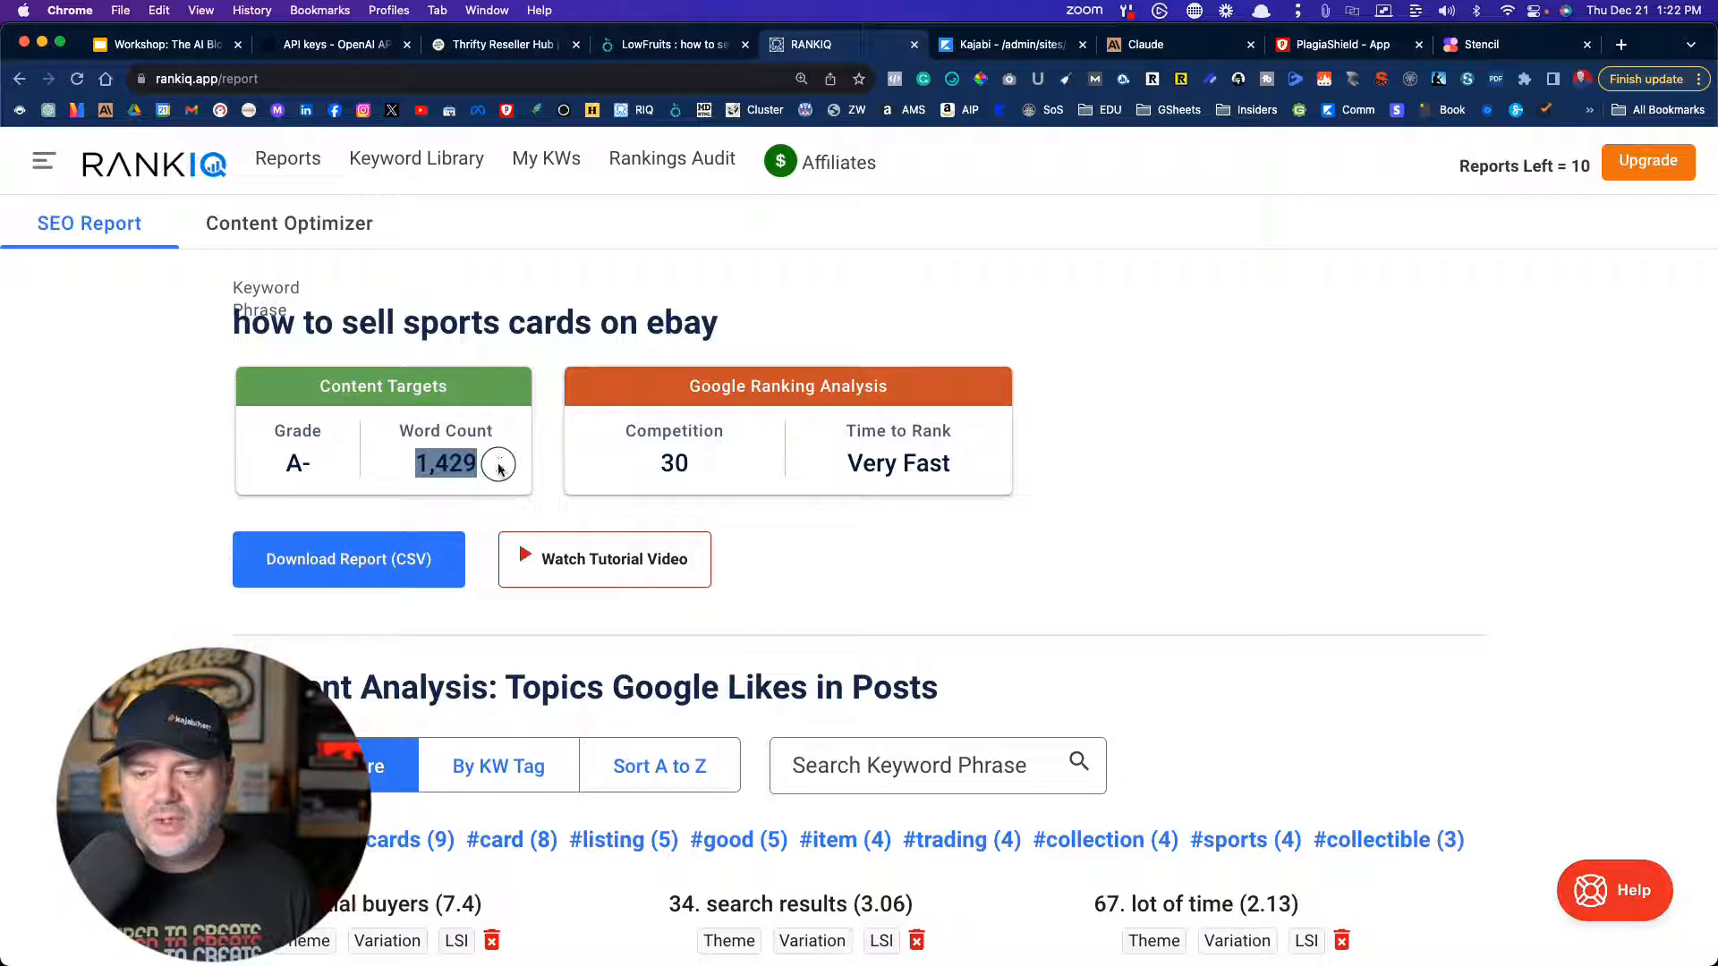
{"action": "left_click", "coordinate": [651, 466]}
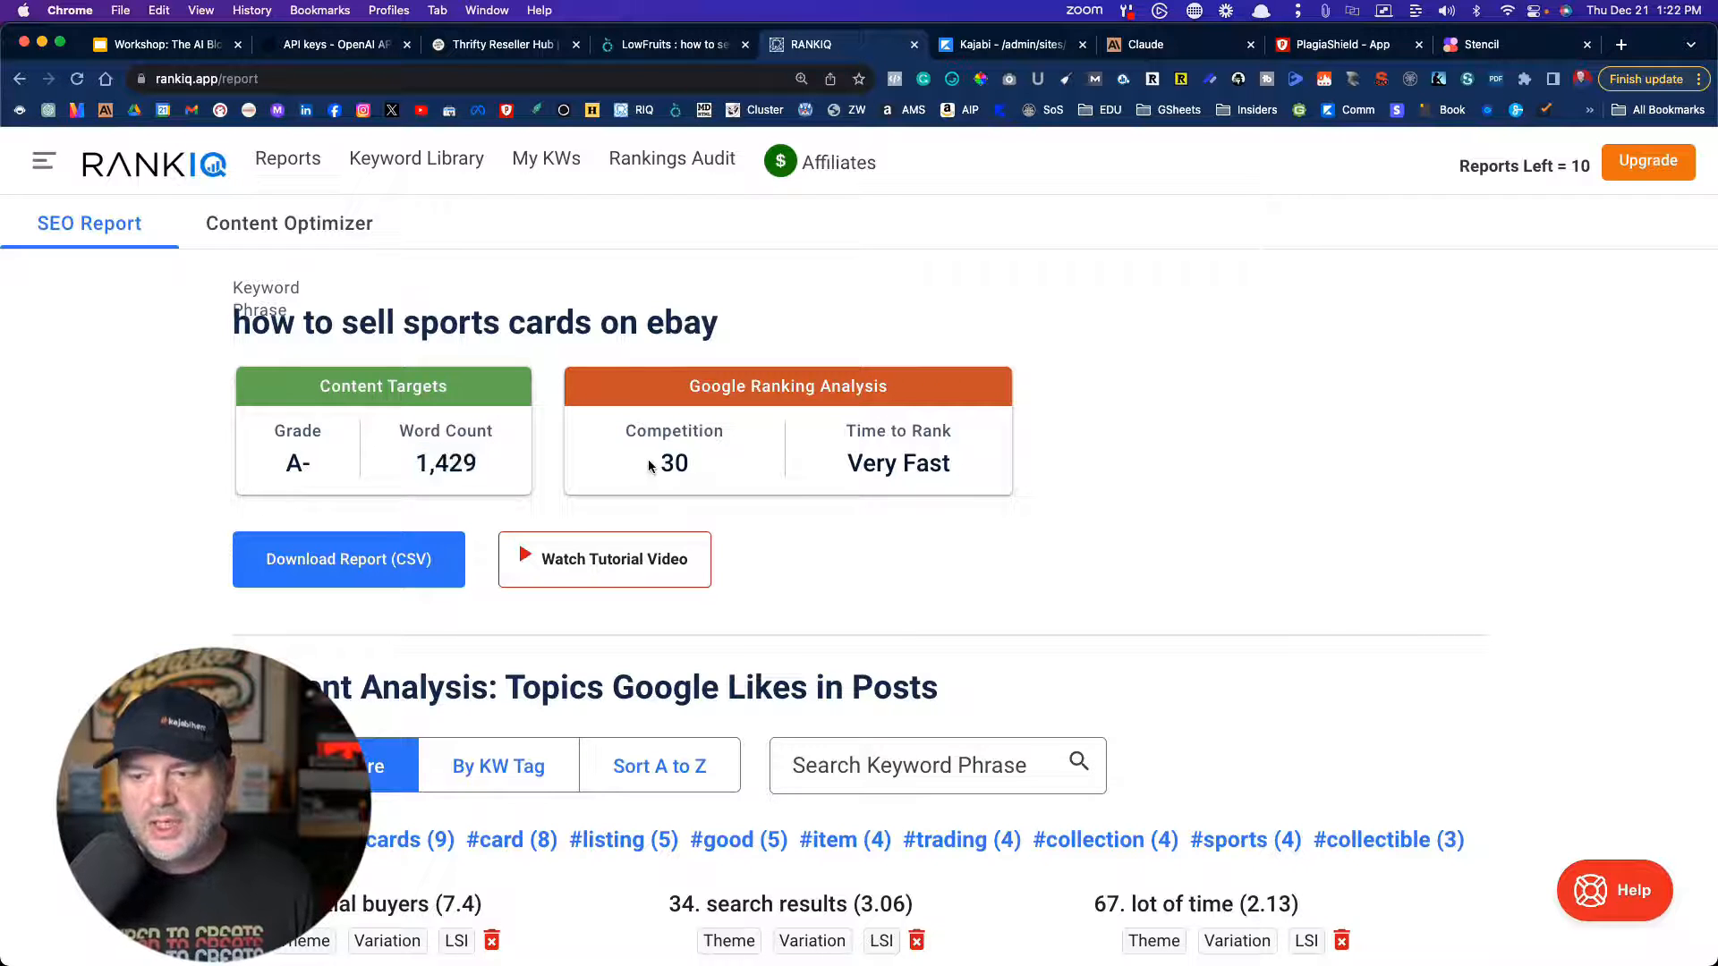
{"action": "left_click_drag", "start_coordinate": [657, 466], "coordinate": [701, 467]}
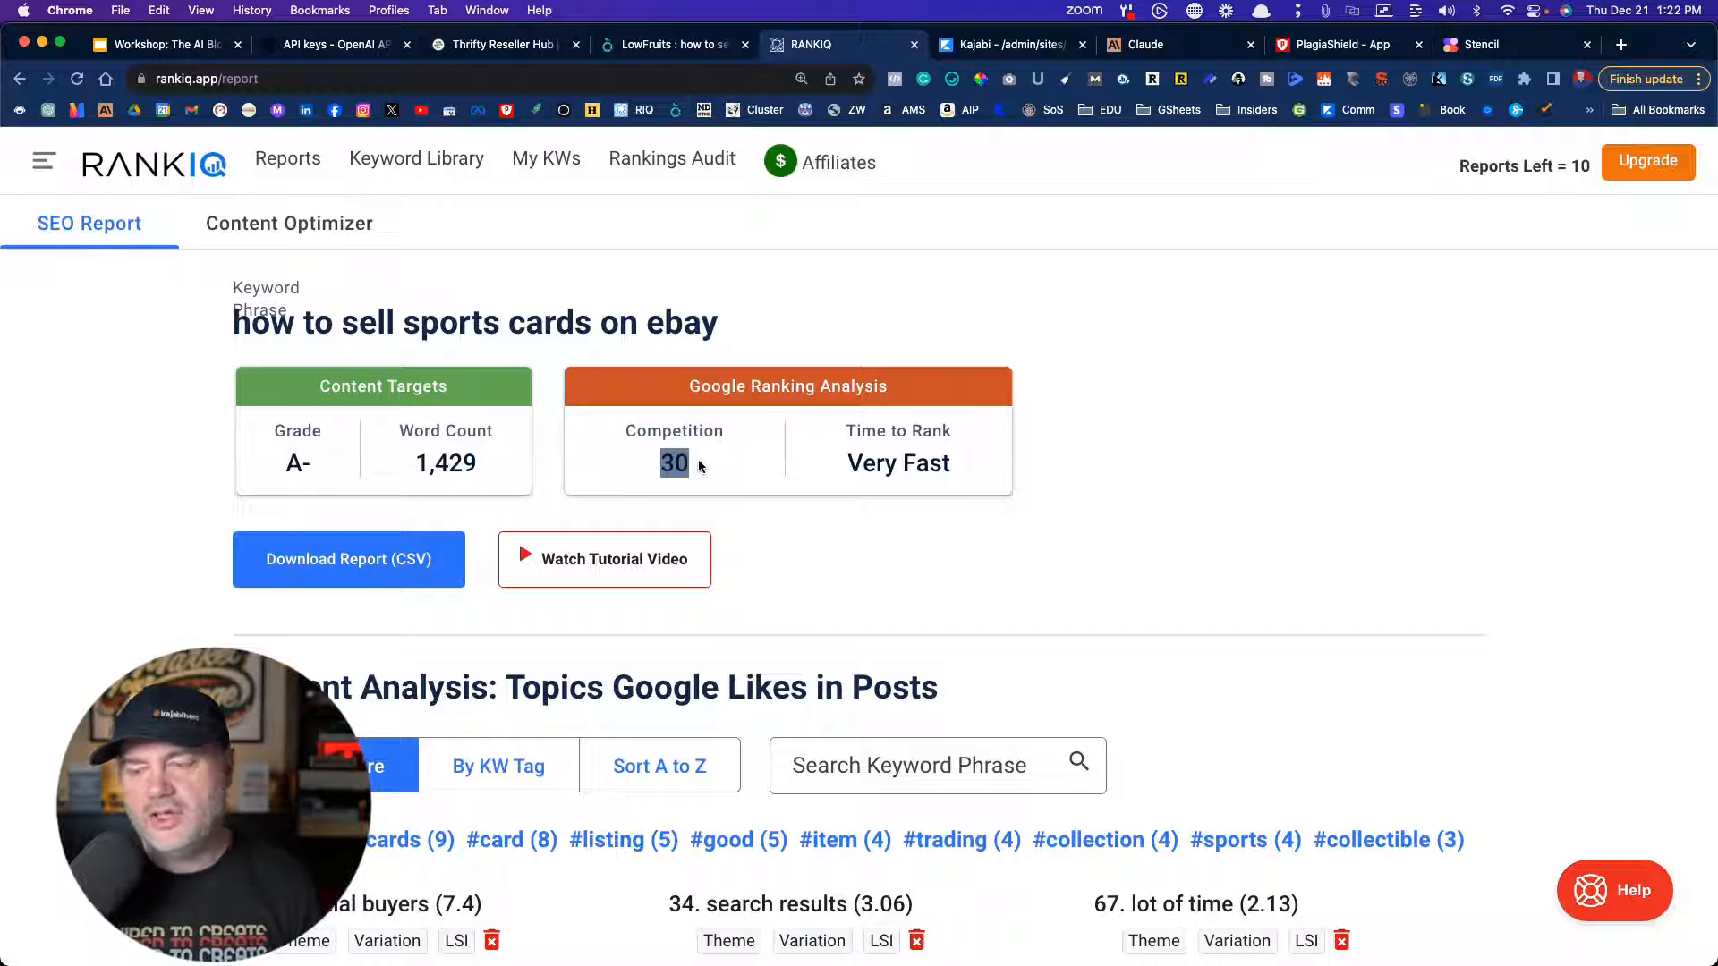
{"action": "left_click_drag", "start_coordinate": [795, 477], "coordinate": [956, 464]}
{"action": "left_click", "coordinate": [841, 476]}
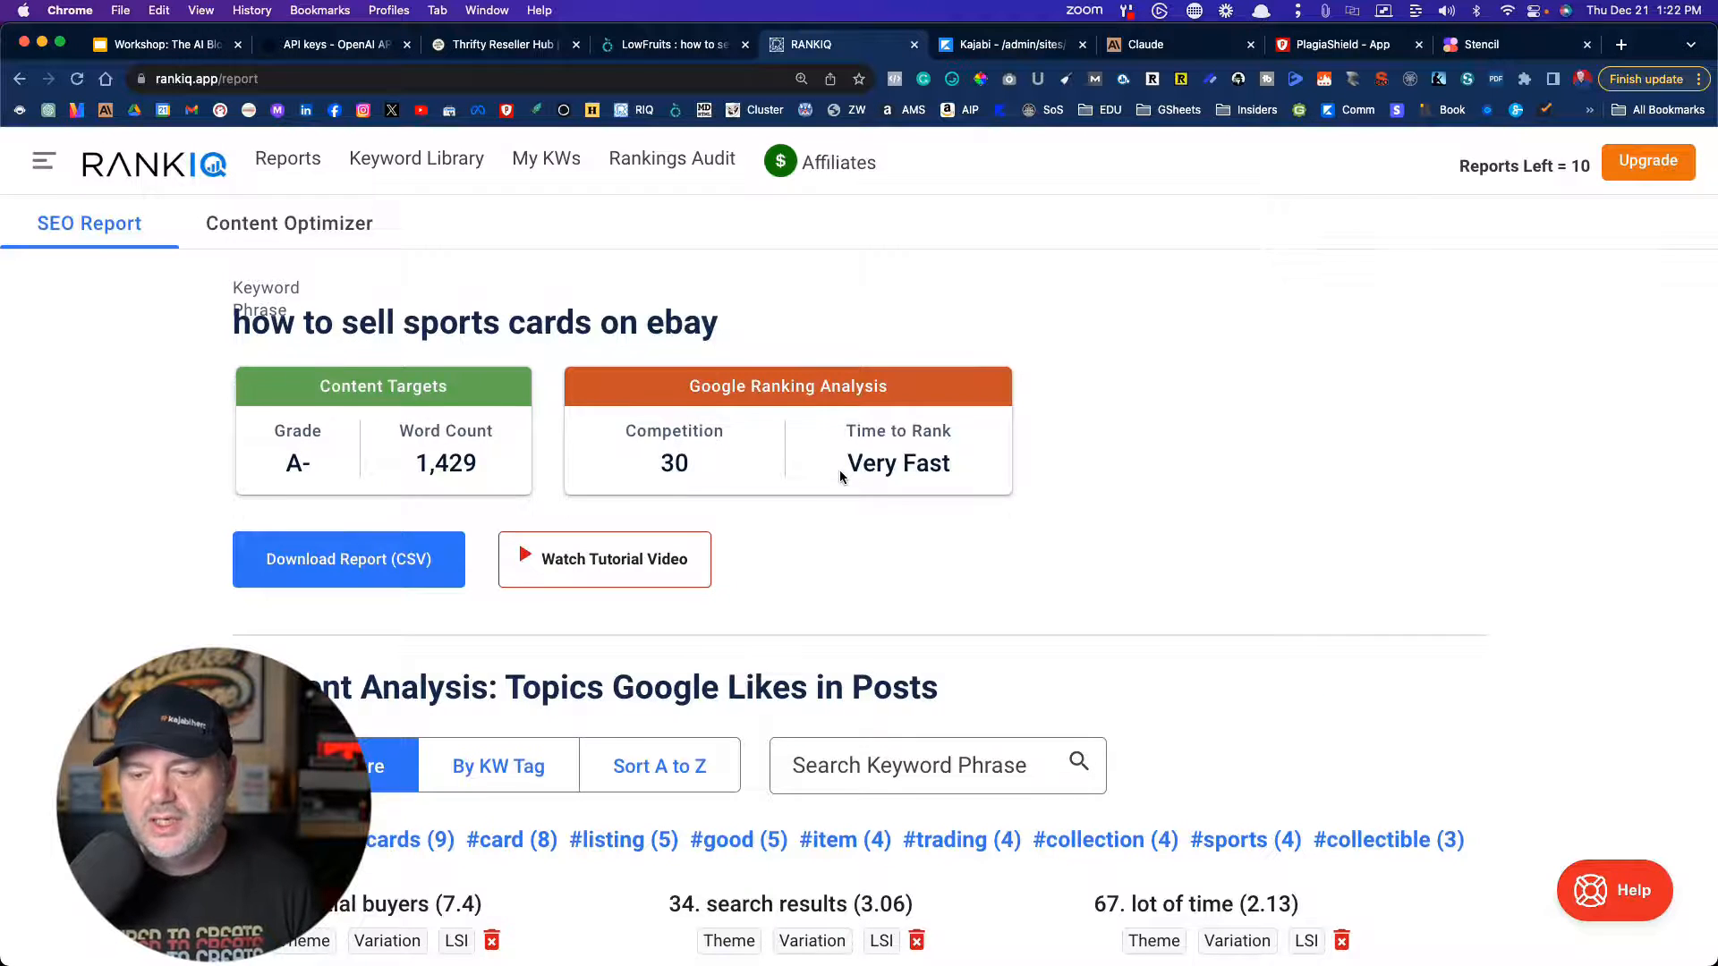
- Review the report's content topics and the Title Analysis word list with its Title Grader
{"action": "scroll", "coordinate": [841, 476], "scroll_direction": "down", "scroll_amount": 10}
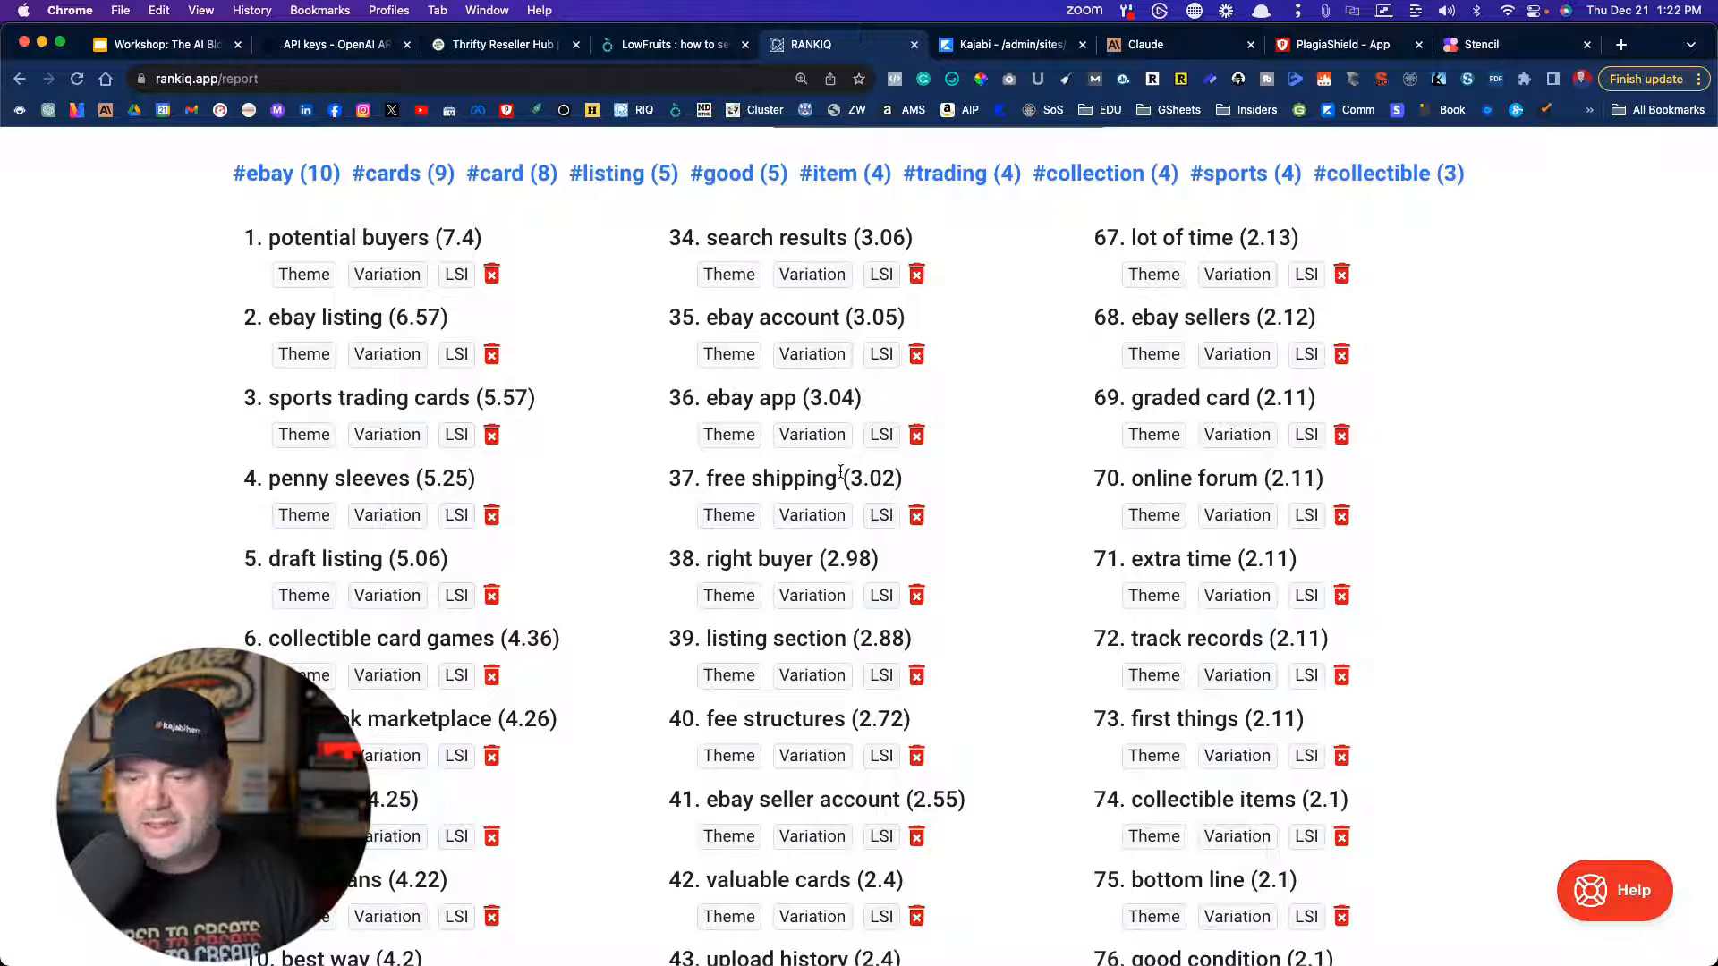
{"action": "scroll", "coordinate": [840, 471], "scroll_direction": "down", "scroll_amount": 10}
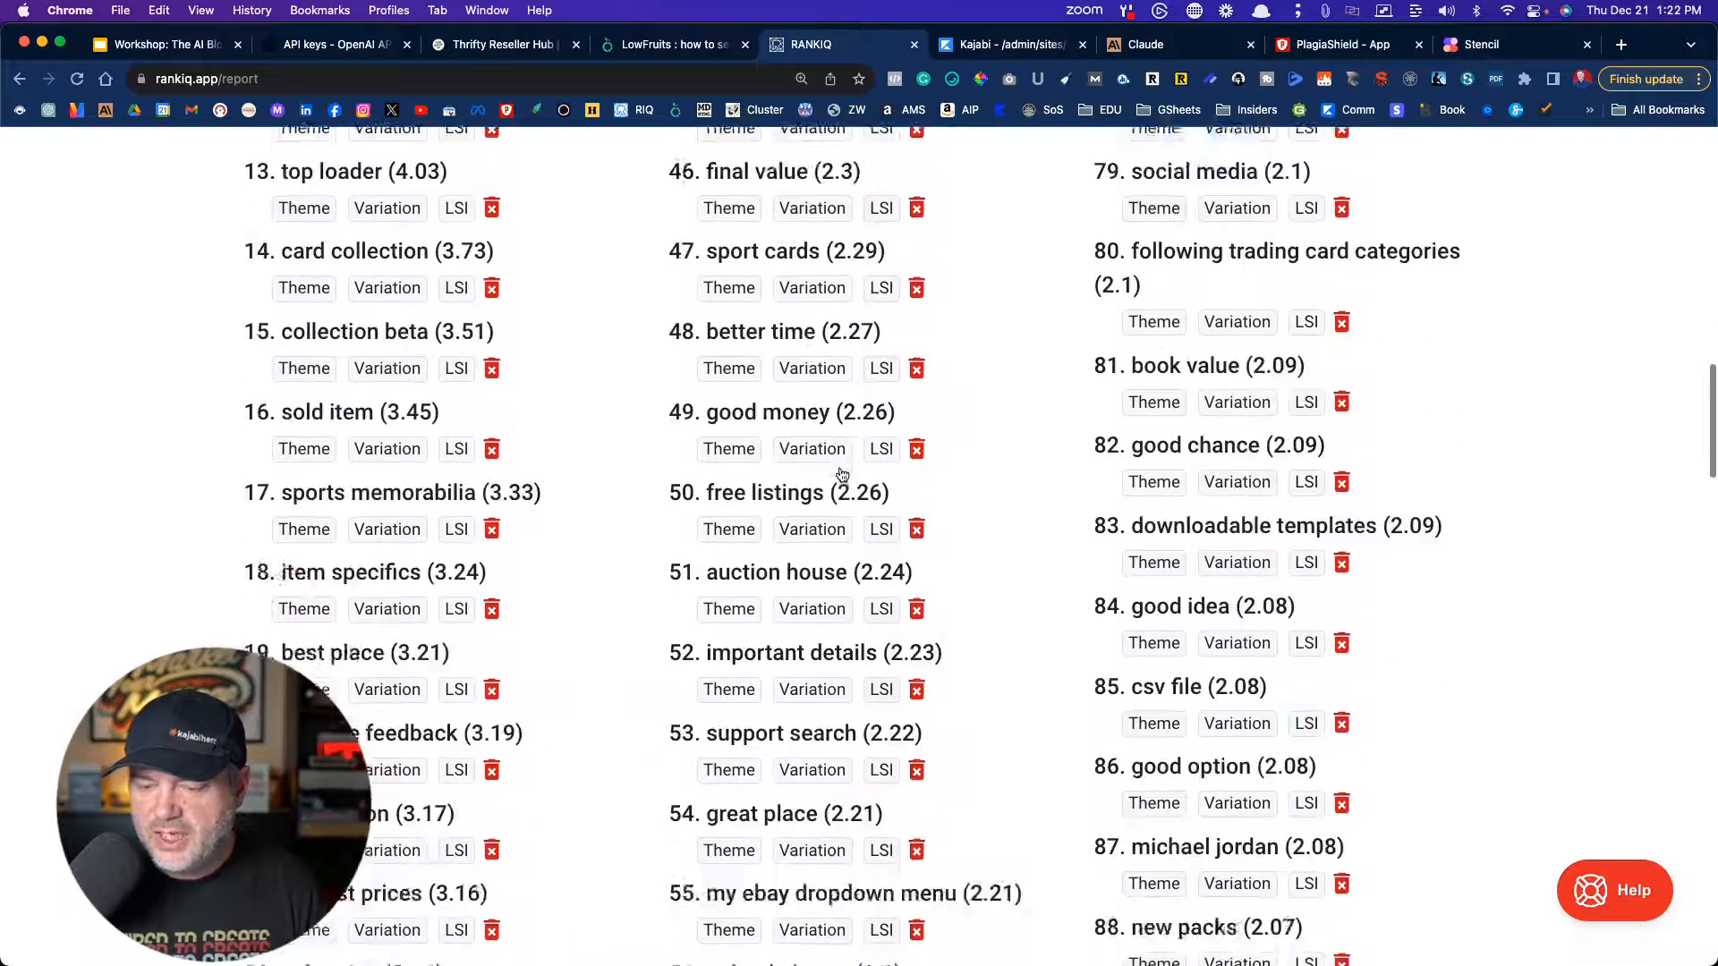
{"action": "scroll", "coordinate": [840, 474], "scroll_direction": "down", "scroll_amount": 18}
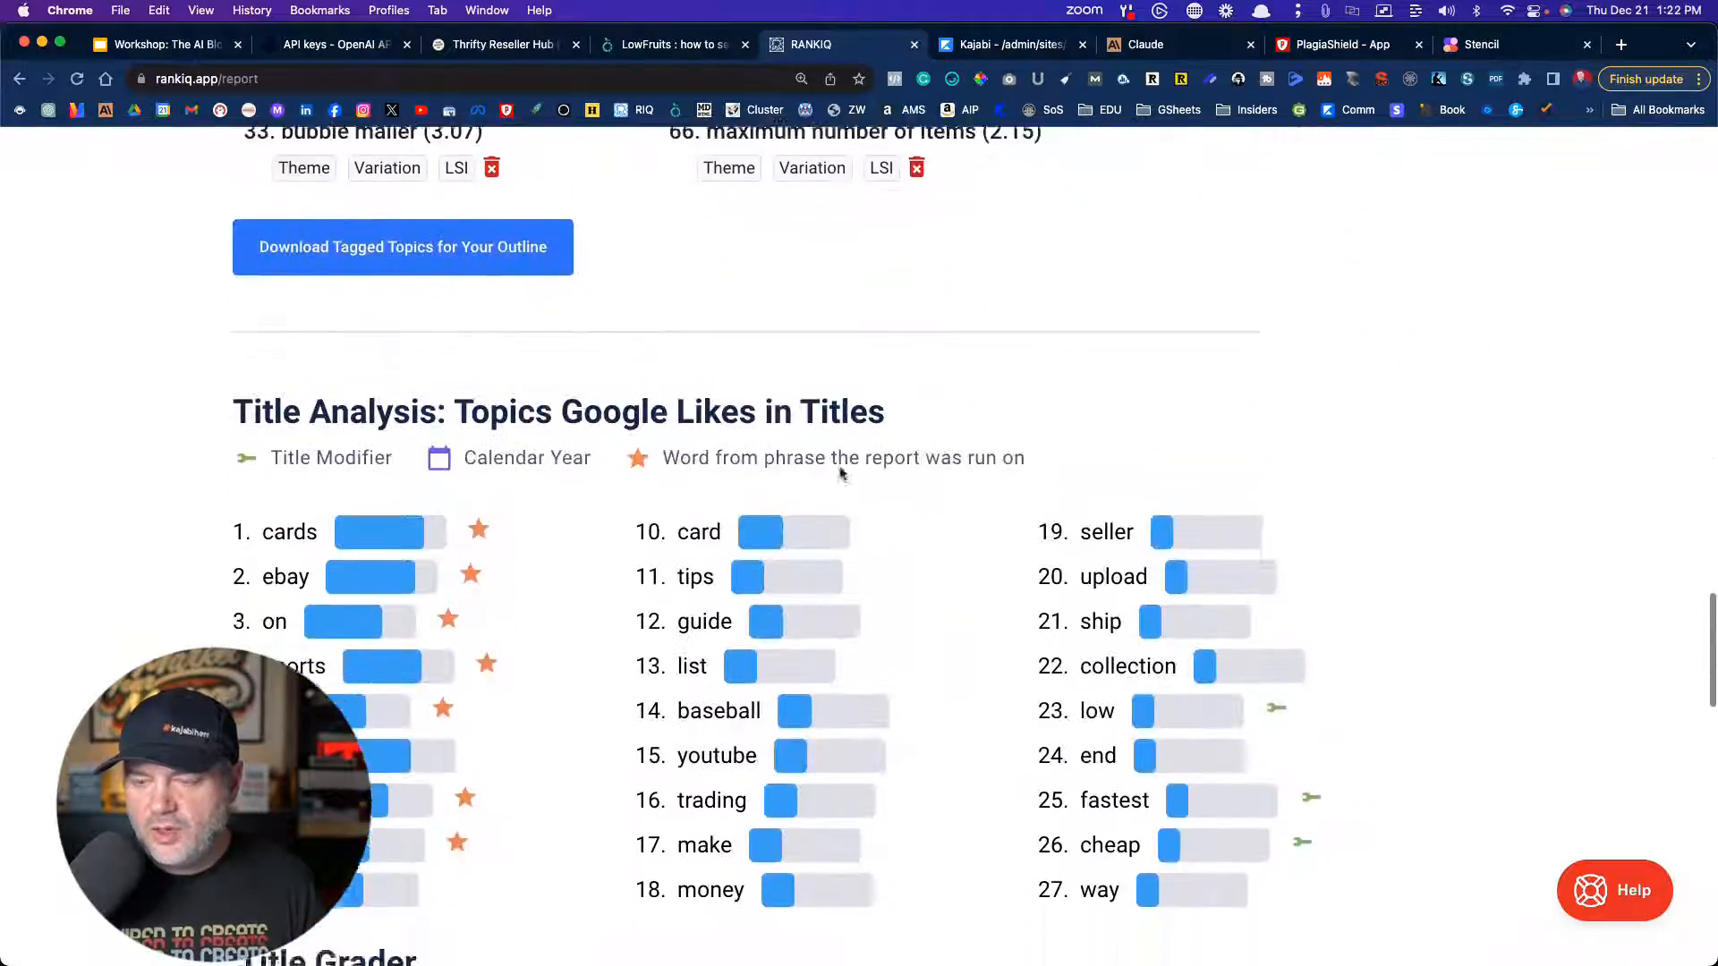
{"action": "scroll", "coordinate": [840, 473], "scroll_direction": "down", "scroll_amount": 4}
{"action": "scroll", "coordinate": [840, 473], "scroll_direction": "up", "scroll_amount": 1}
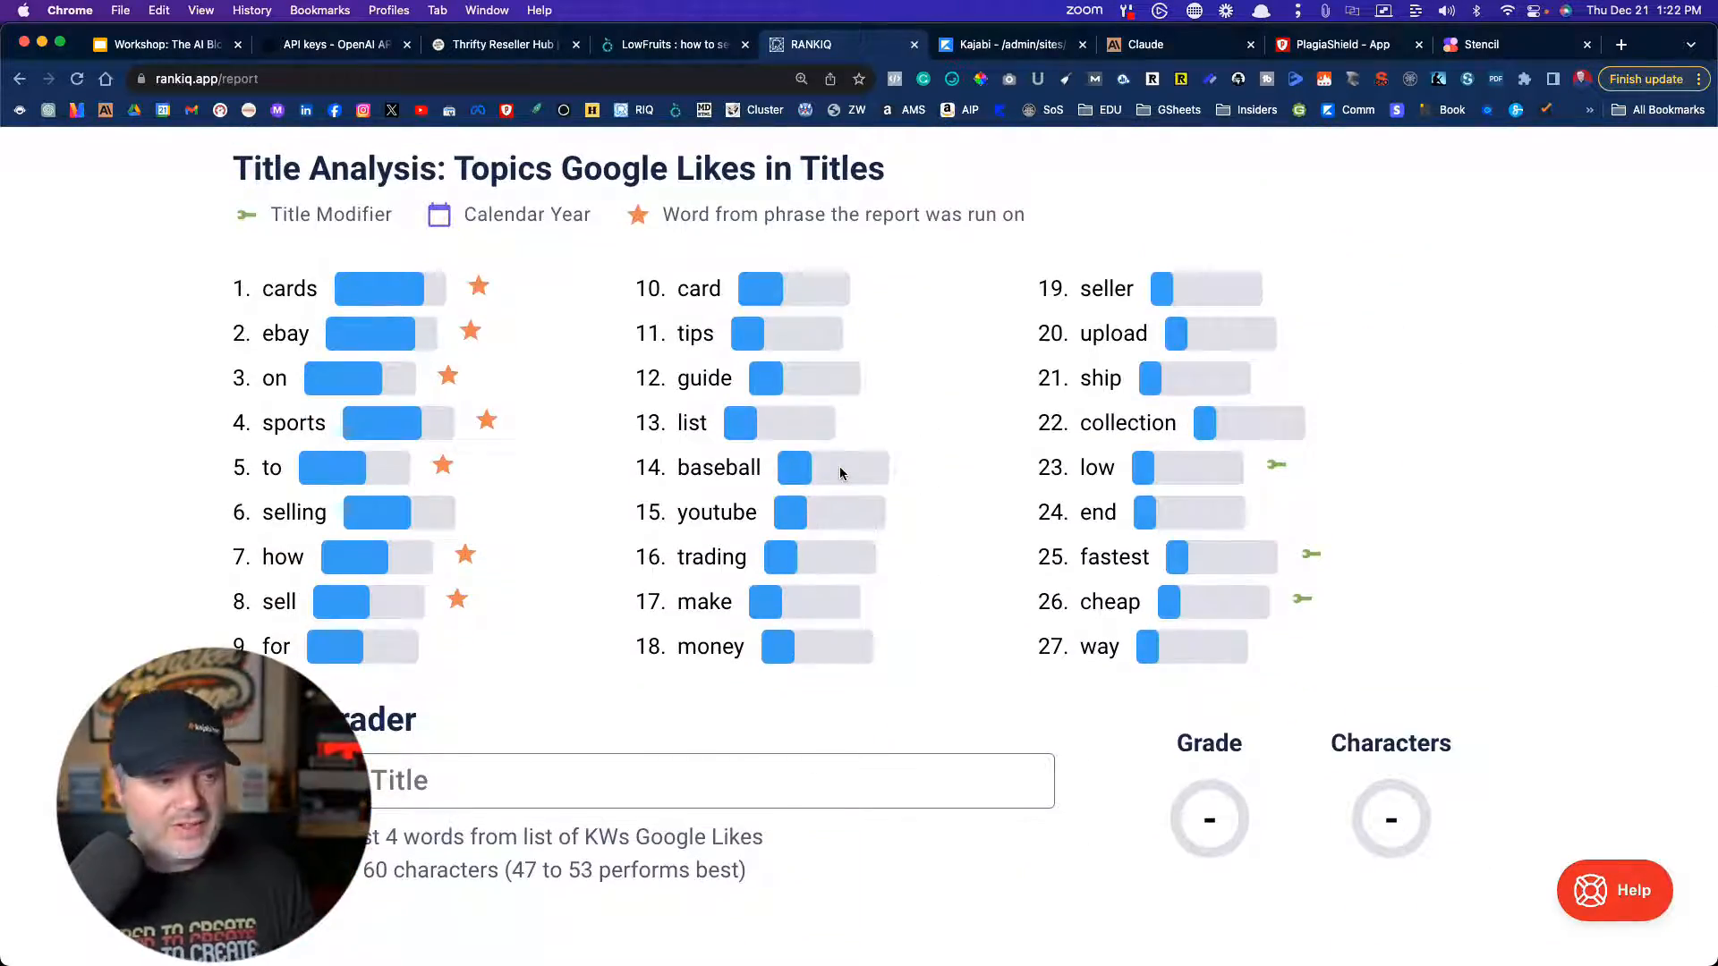
{"action": "left_click_drag", "start_coordinate": [214, 806], "coordinate": [1488, 805]}
{"action": "scroll", "coordinate": [859, 537], "scroll_direction": "down", "scroll_amount": 1}
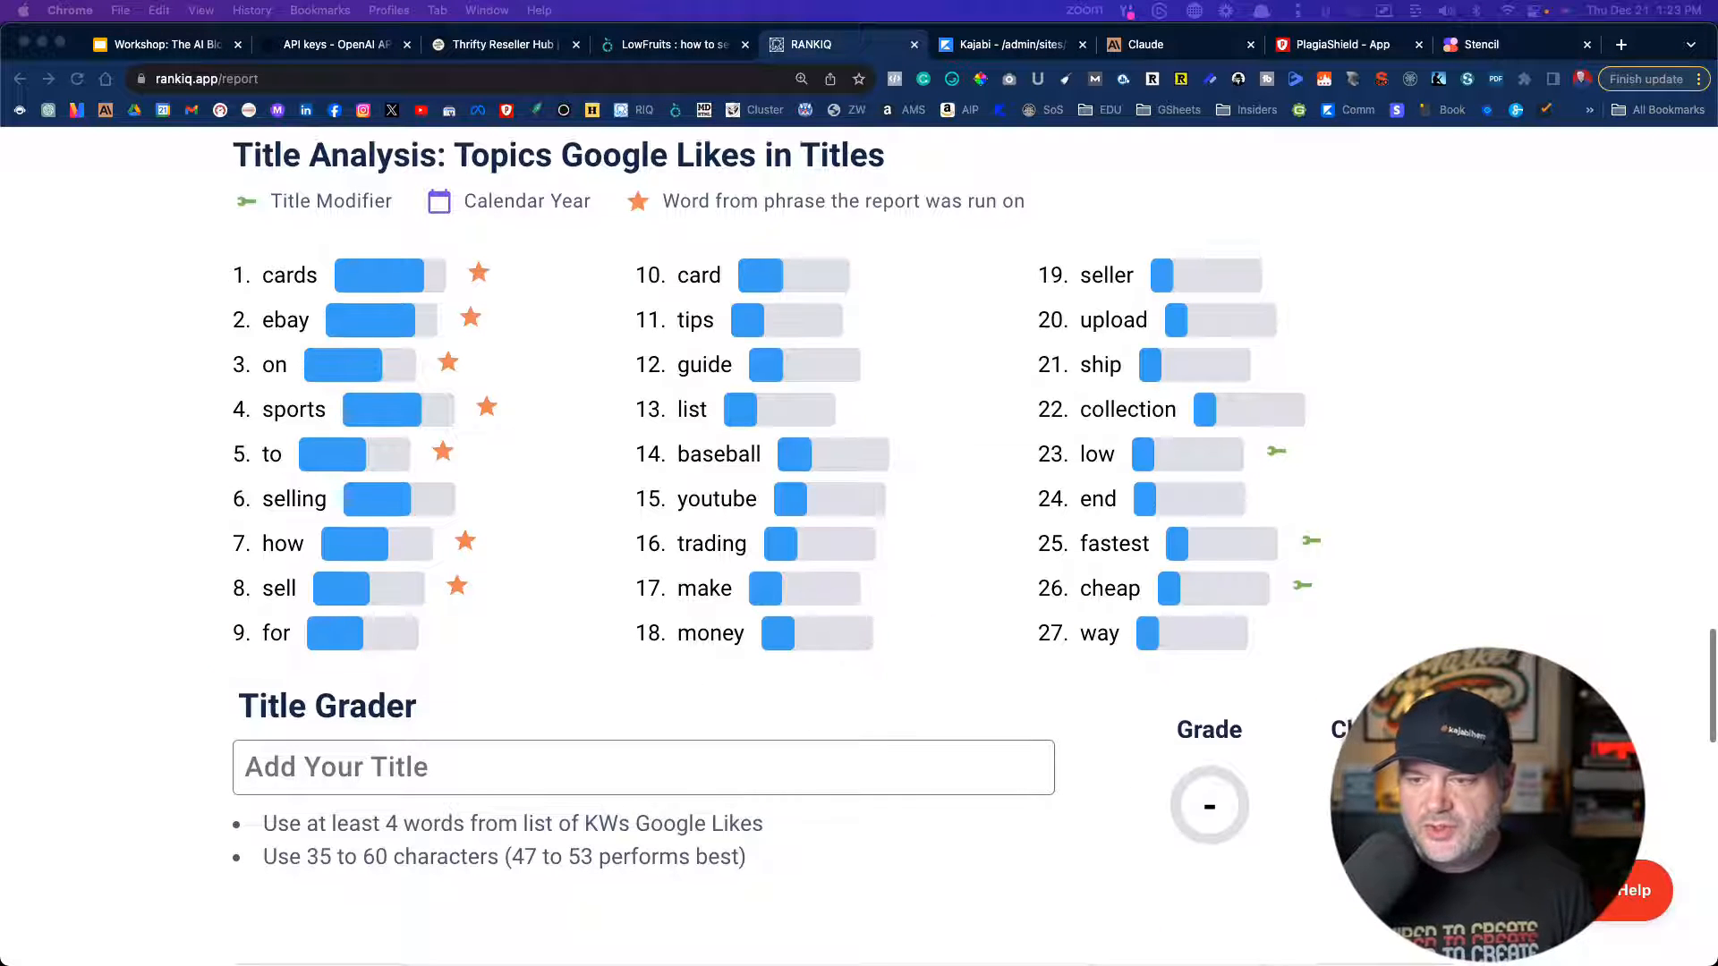
{"action": "scroll", "coordinate": [859, 537], "scroll_direction": "up", "scroll_amount": 1}
{"action": "scroll", "coordinate": [859, 536], "scroll_direction": "down", "scroll_amount": 1}
{"action": "scroll", "coordinate": [859, 537], "scroll_direction": "up", "scroll_amount": 1}
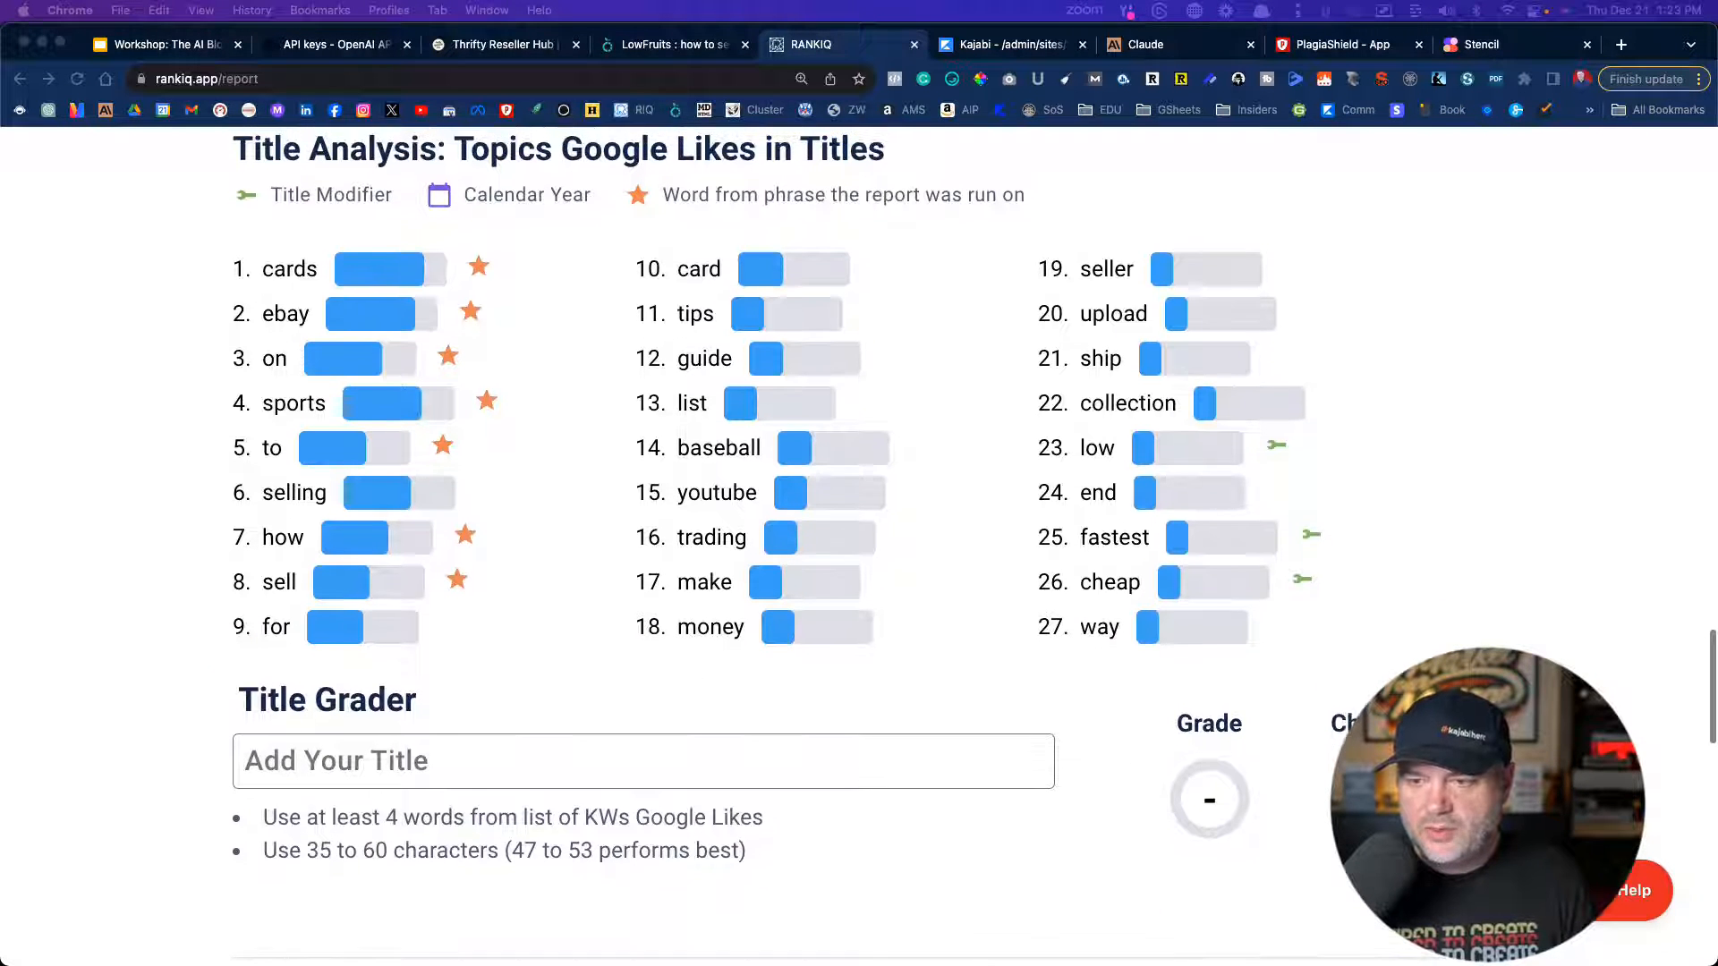
- Copy the report's keyword phrase "how to sell sports cards on ebay" into the Title Grader
{"action": "scroll", "coordinate": [859, 537], "scroll_direction": "up", "scroll_amount": 20}
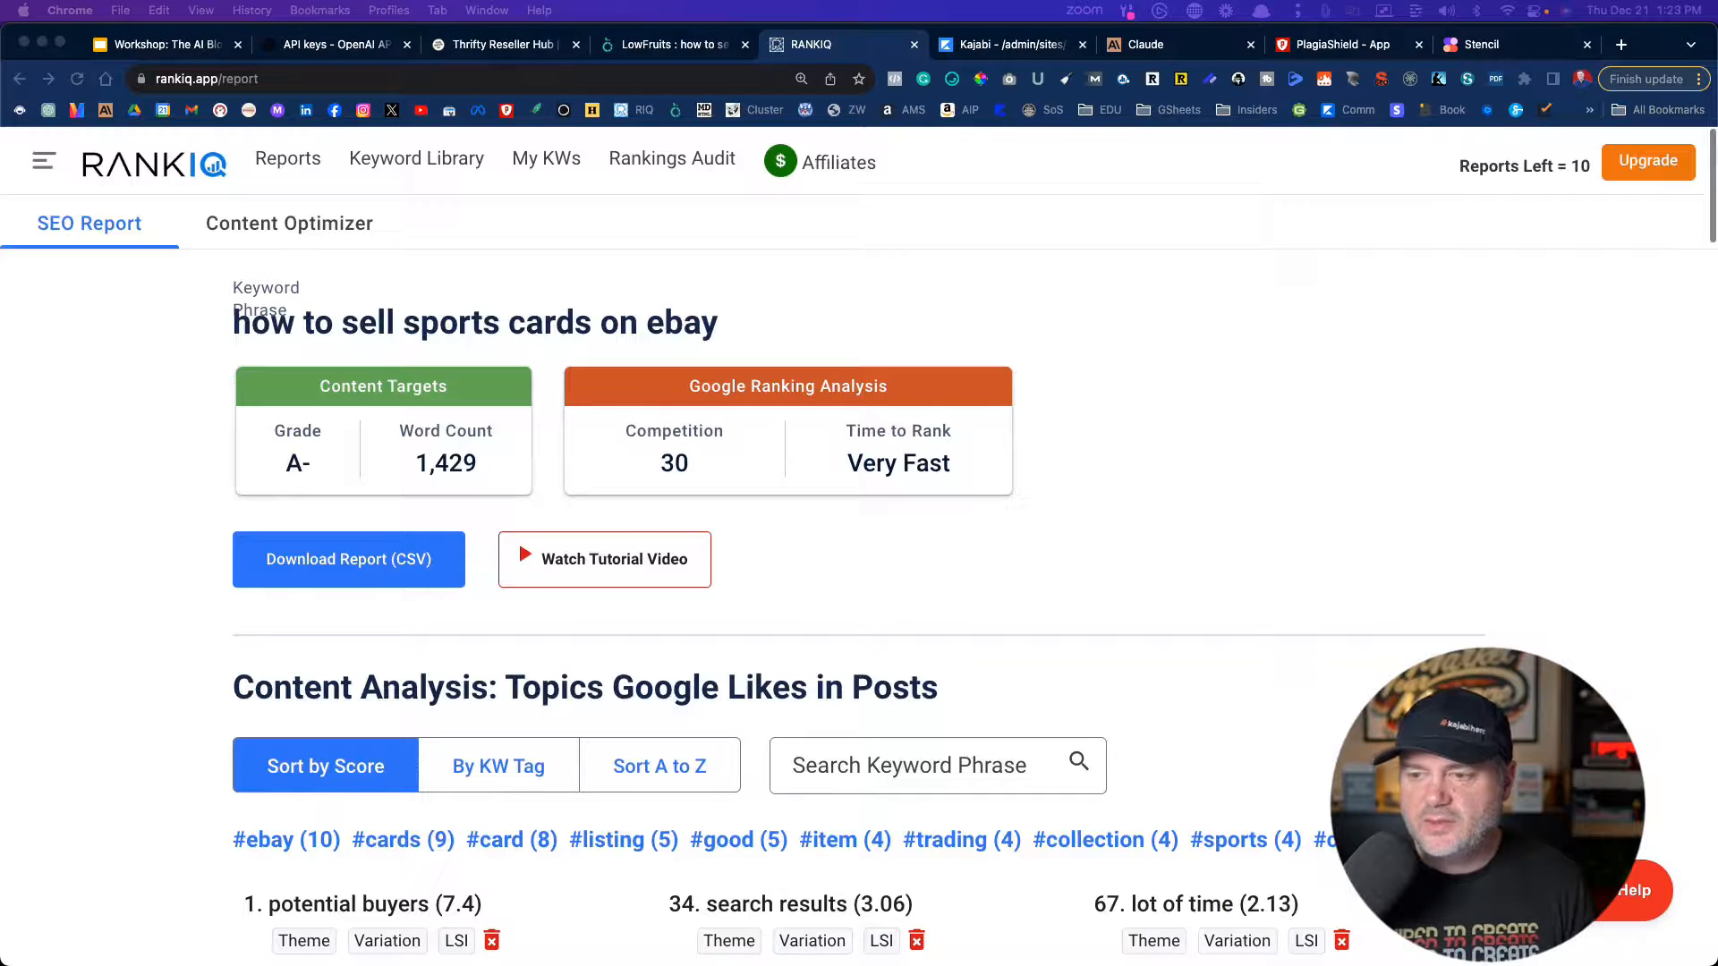
{"action": "left_click", "coordinate": [736, 316]}
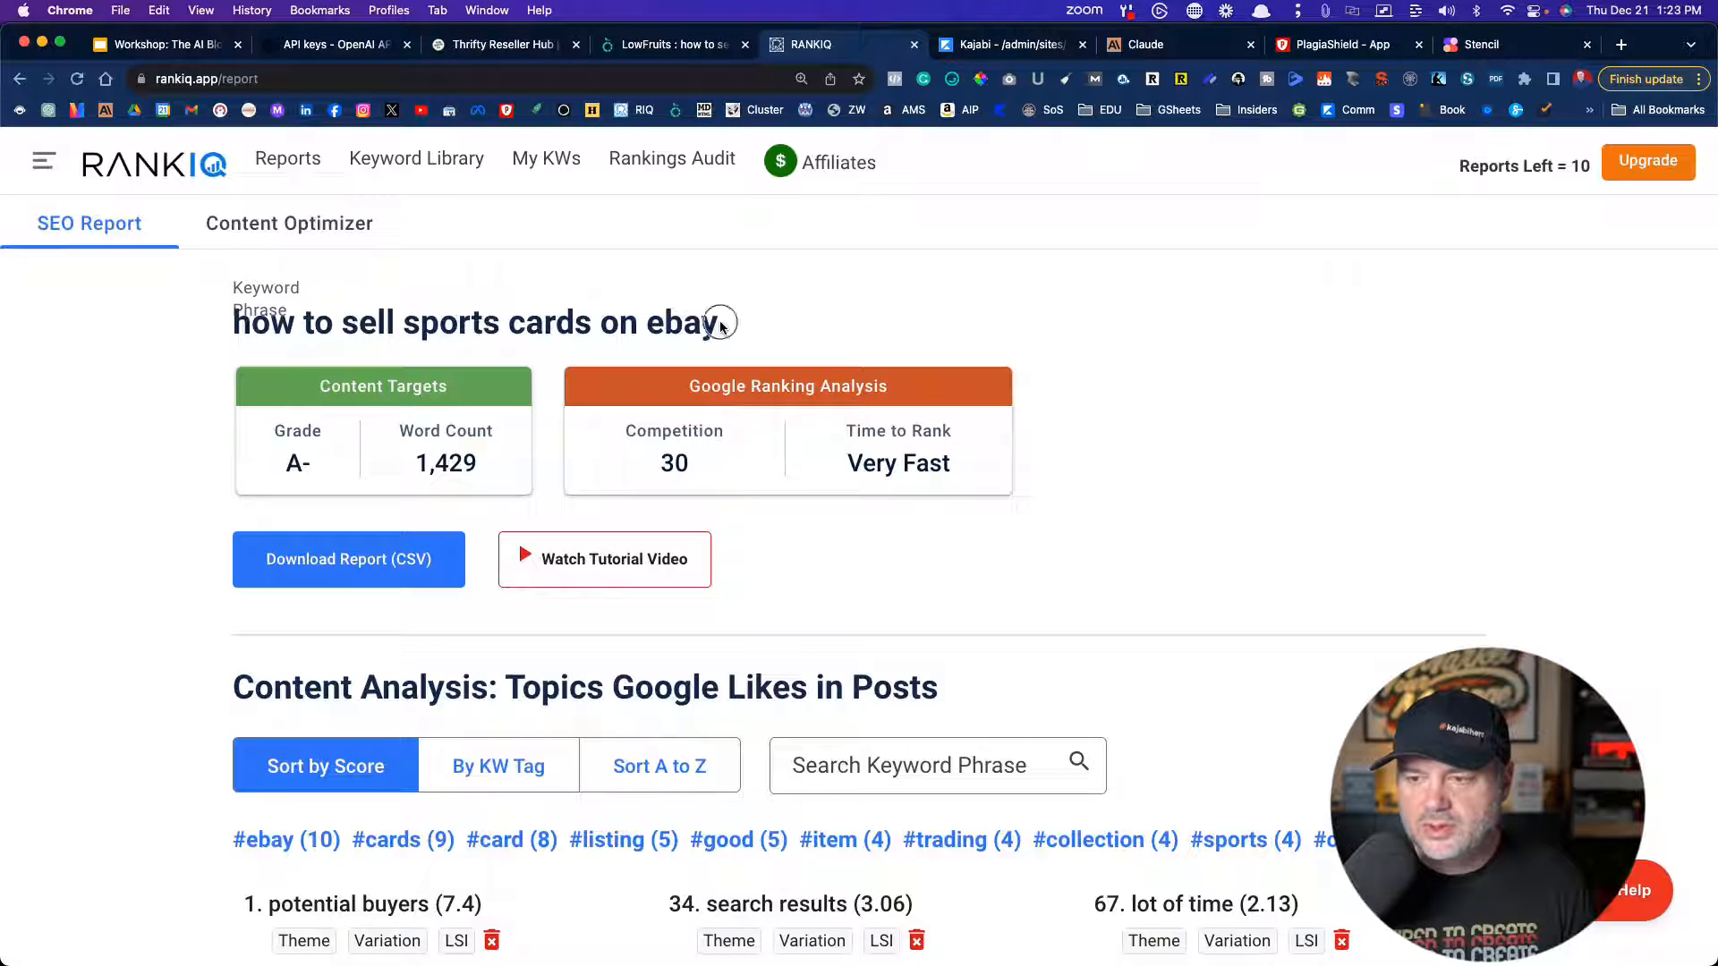
{"action": "left_click_drag", "start_coordinate": [721, 325], "coordinate": [203, 330]}
{"action": "key", "text": "super+c"}
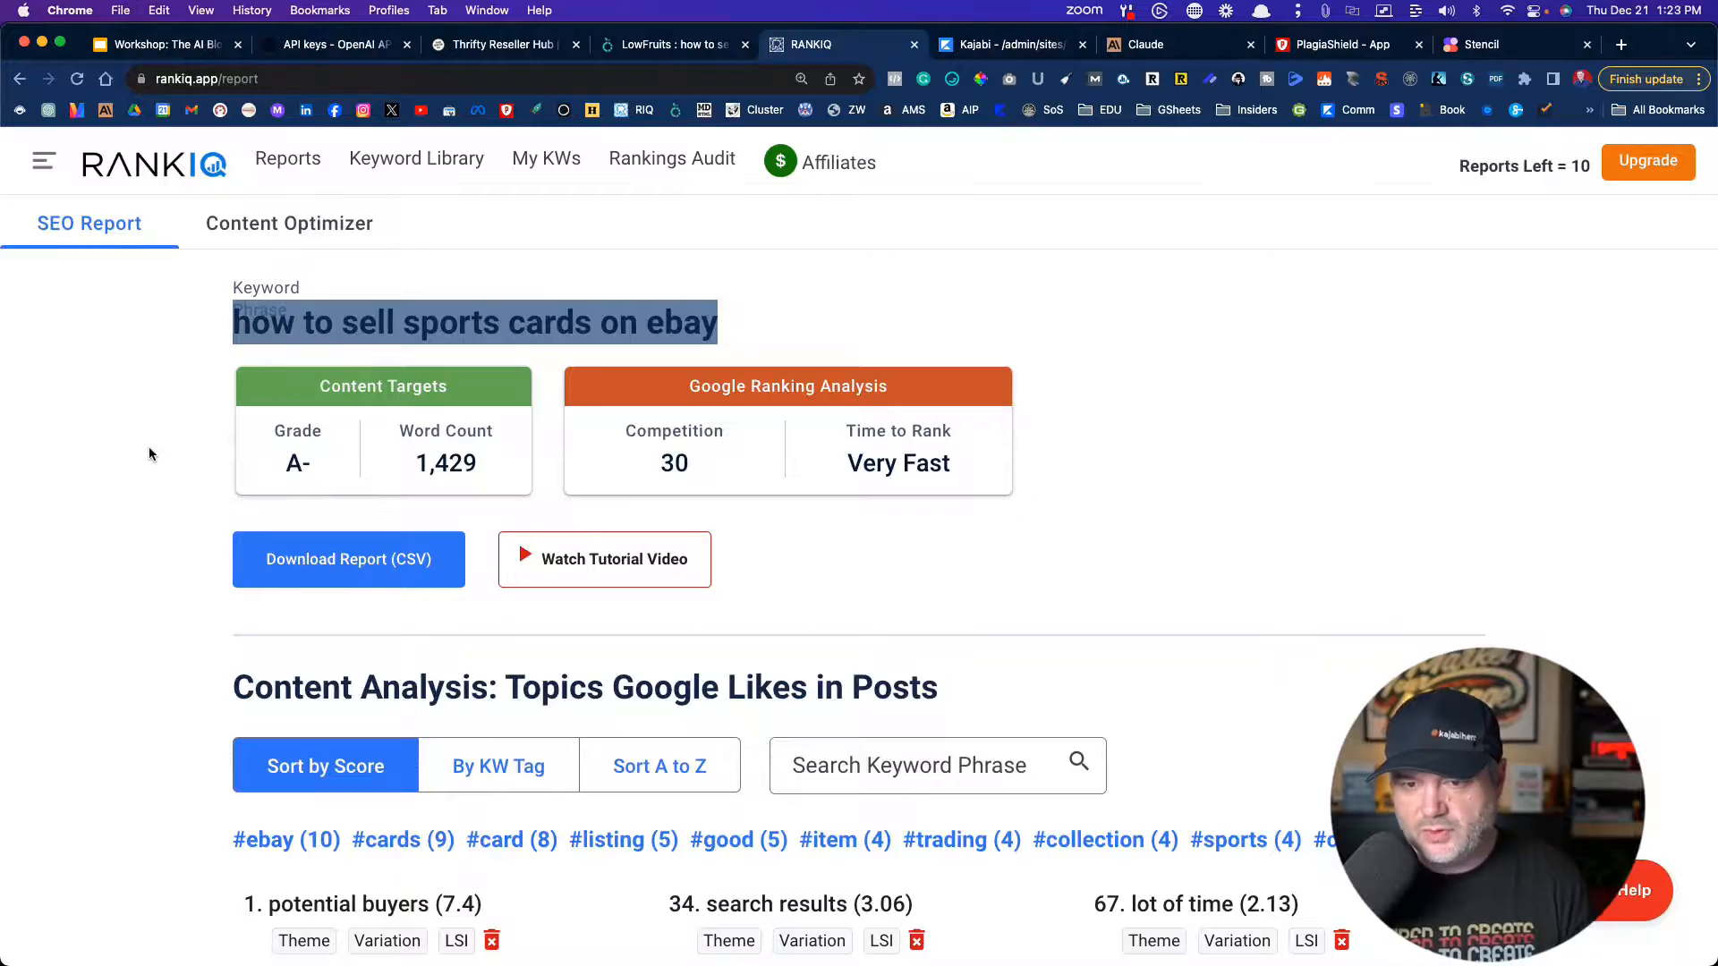
{"action": "scroll", "coordinate": [150, 453], "scroll_direction": "down", "scroll_amount": 20}
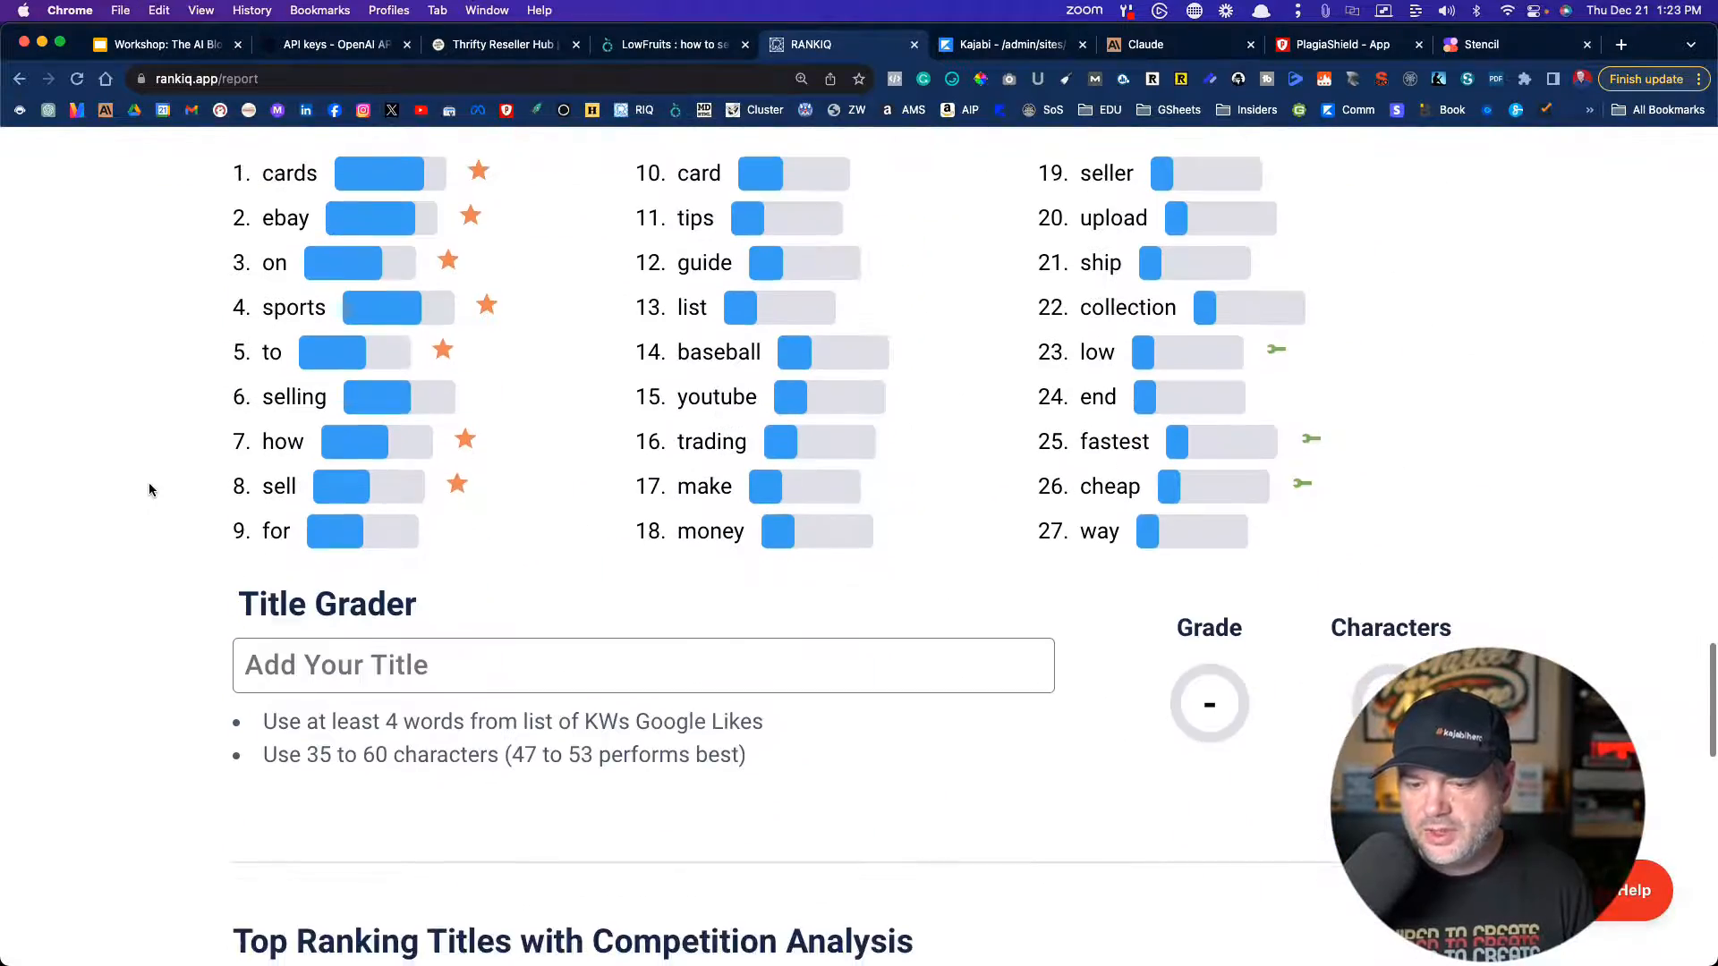
{"action": "left_click", "coordinate": [269, 670]}
{"action": "key", "text": "super+v"}
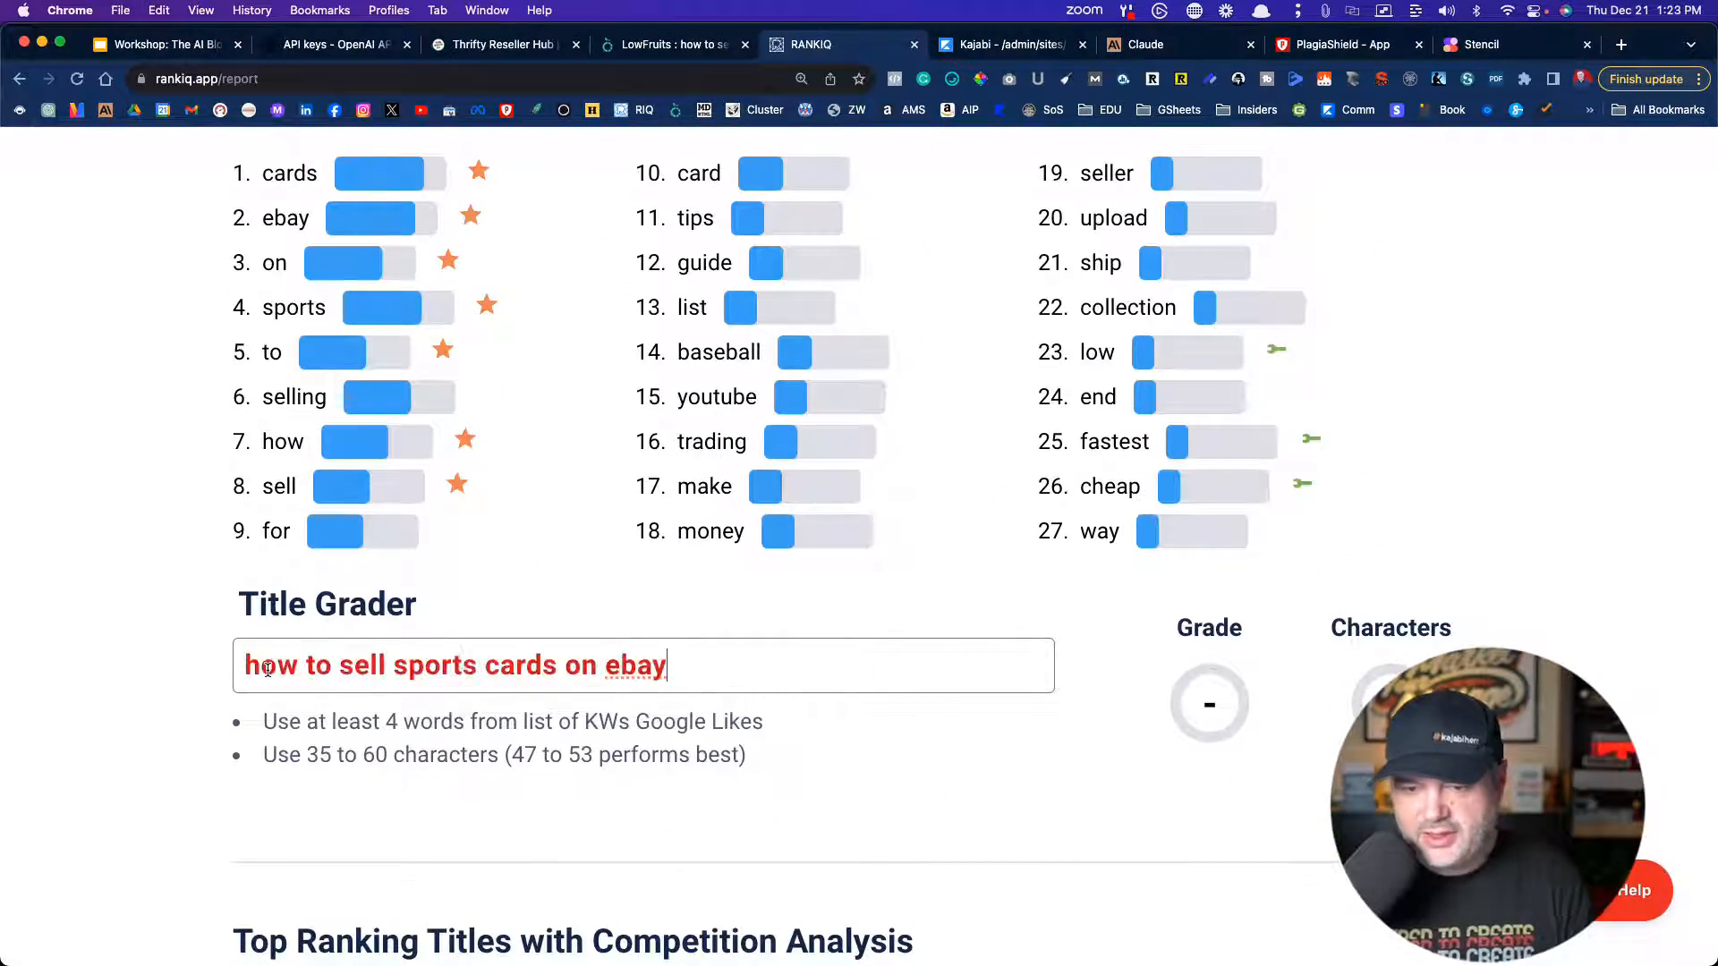
- Correct the draft title's capitalization to "How to Sell Sports Cards on eBay"
{"action": "type", "text": "H"}
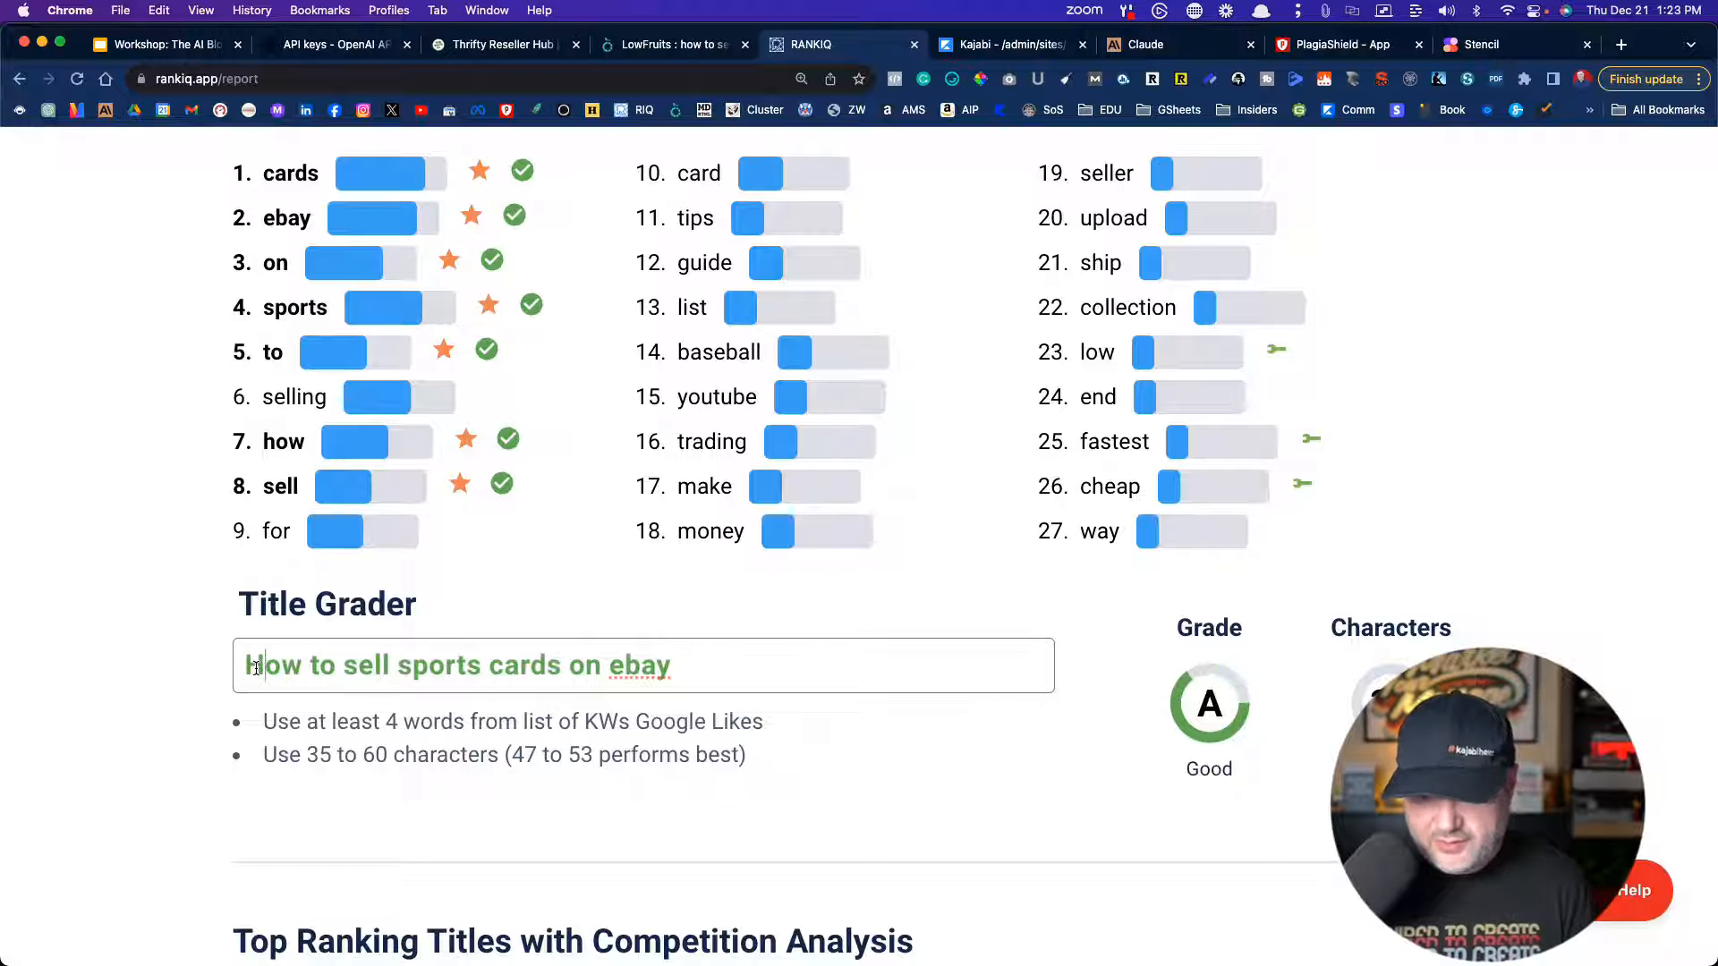
{"action": "left_click", "coordinate": [353, 667]}
{"action": "key", "text": "BackSpace"}
{"action": "type", "text": "S"}
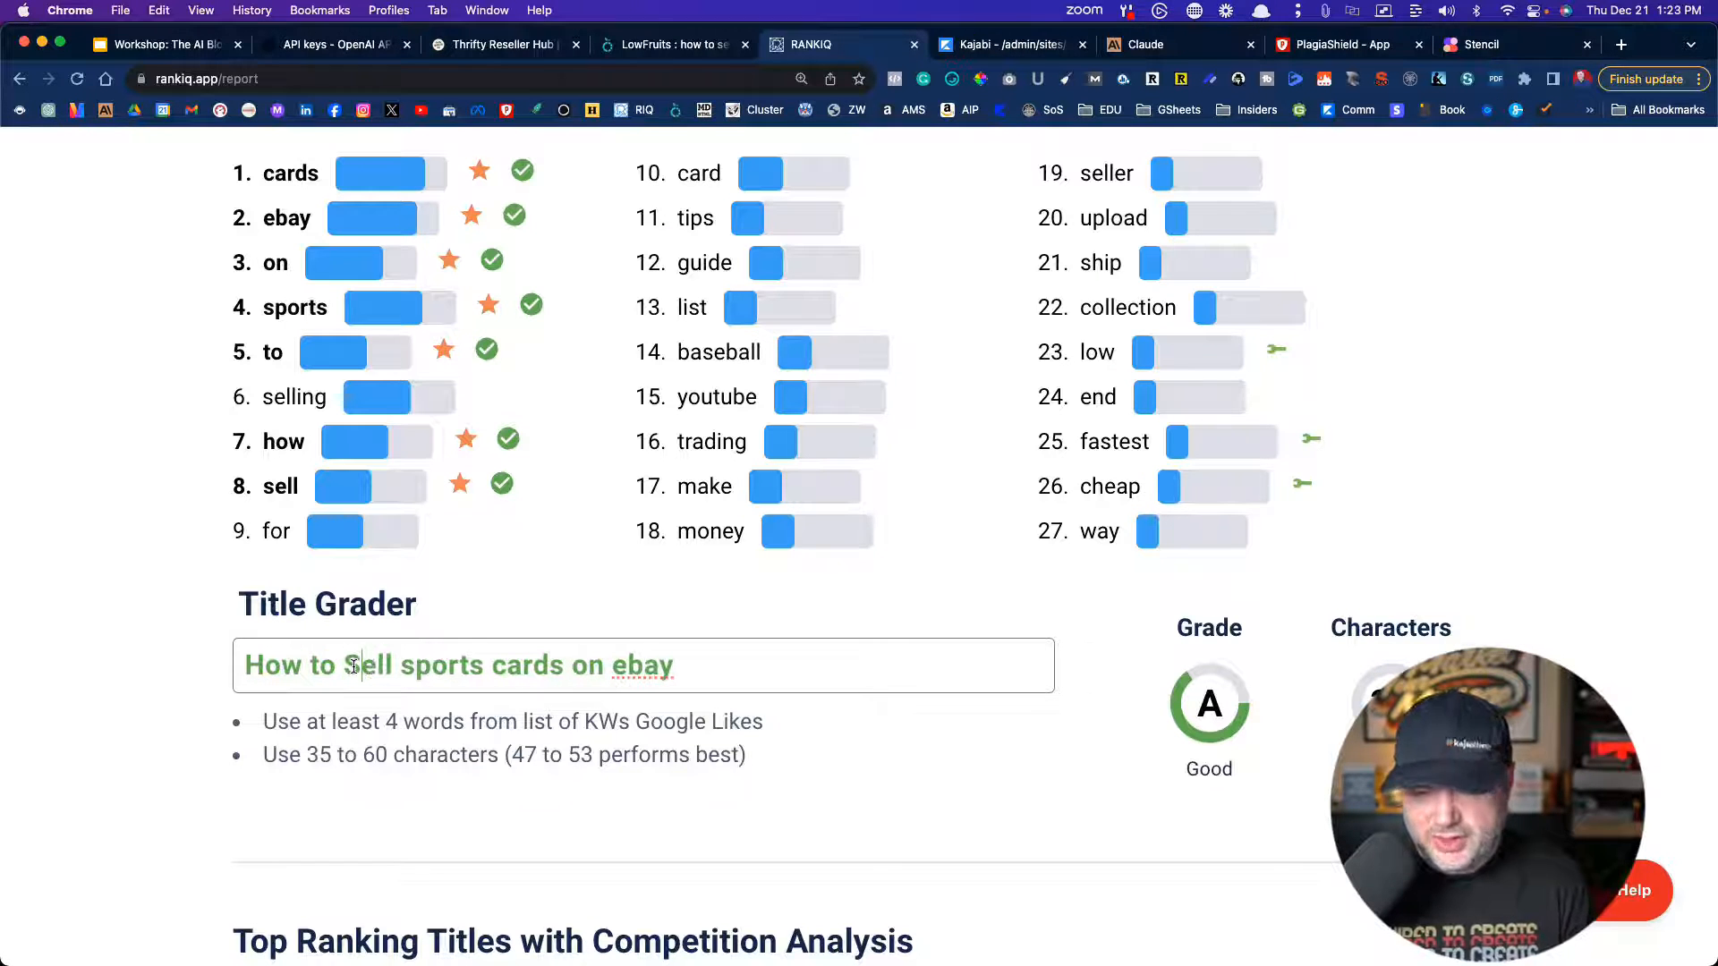
{"action": "key", "text": "BackSpace"}
{"action": "type", "text": "S"}
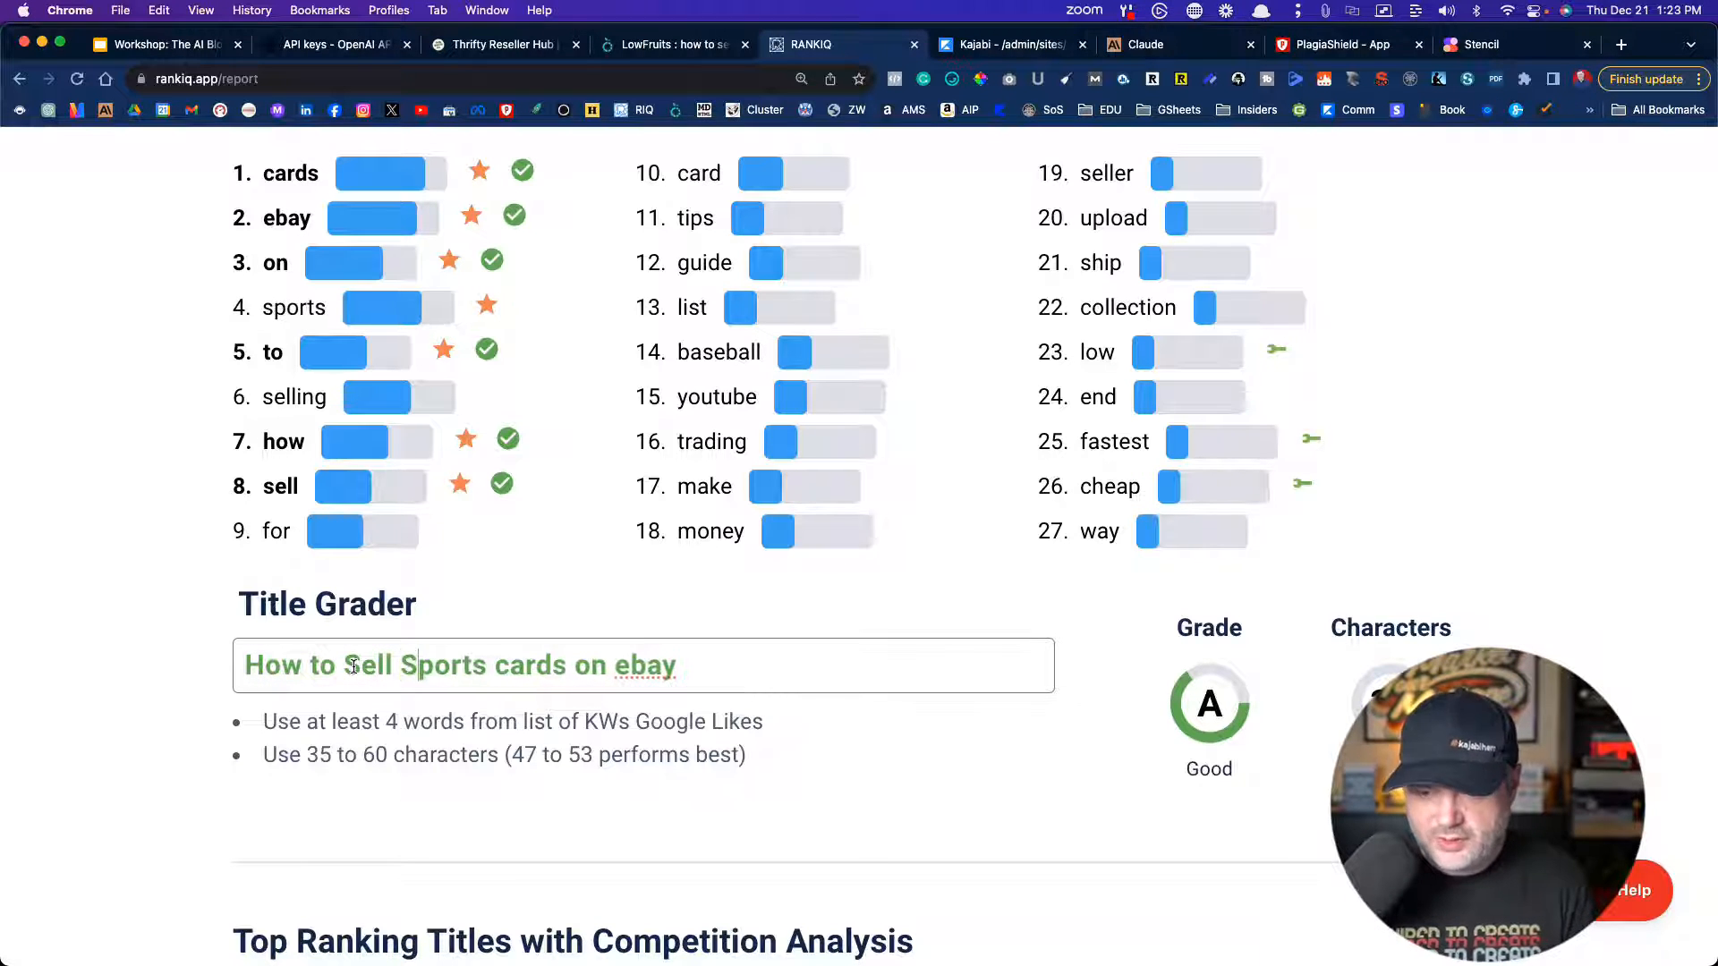
{"action": "key", "text": "Right"}
{"action": "key", "text": "Right"}
{"action": "key", "text": "Right"}
{"action": "key", "text": "Right"}
{"action": "key", "text": "Right"}
{"action": "key", "text": "Right"}
{"action": "key", "text": "Delete"}
{"action": "type", "text": "C"}
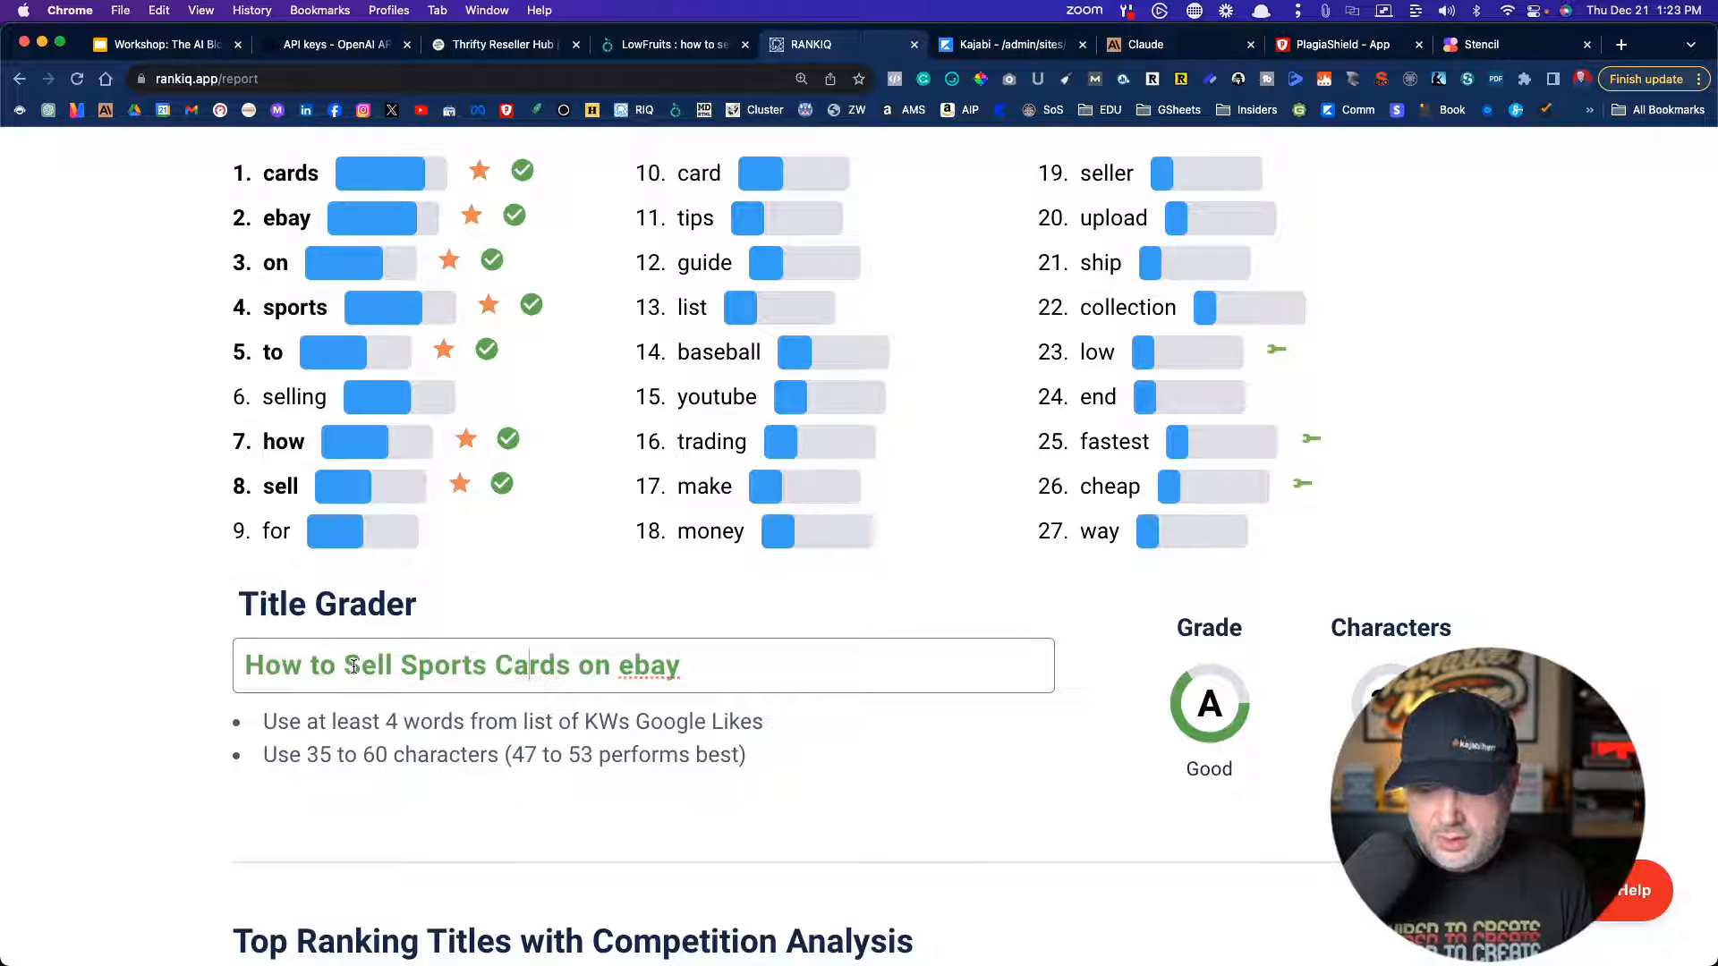
{"action": "key", "text": "Right"}
{"action": "key", "text": "Right"}
{"action": "key", "text": "Right"}
{"action": "key", "text": "Right"}
{"action": "key", "text": "Right"}
{"action": "key", "text": "Right"}
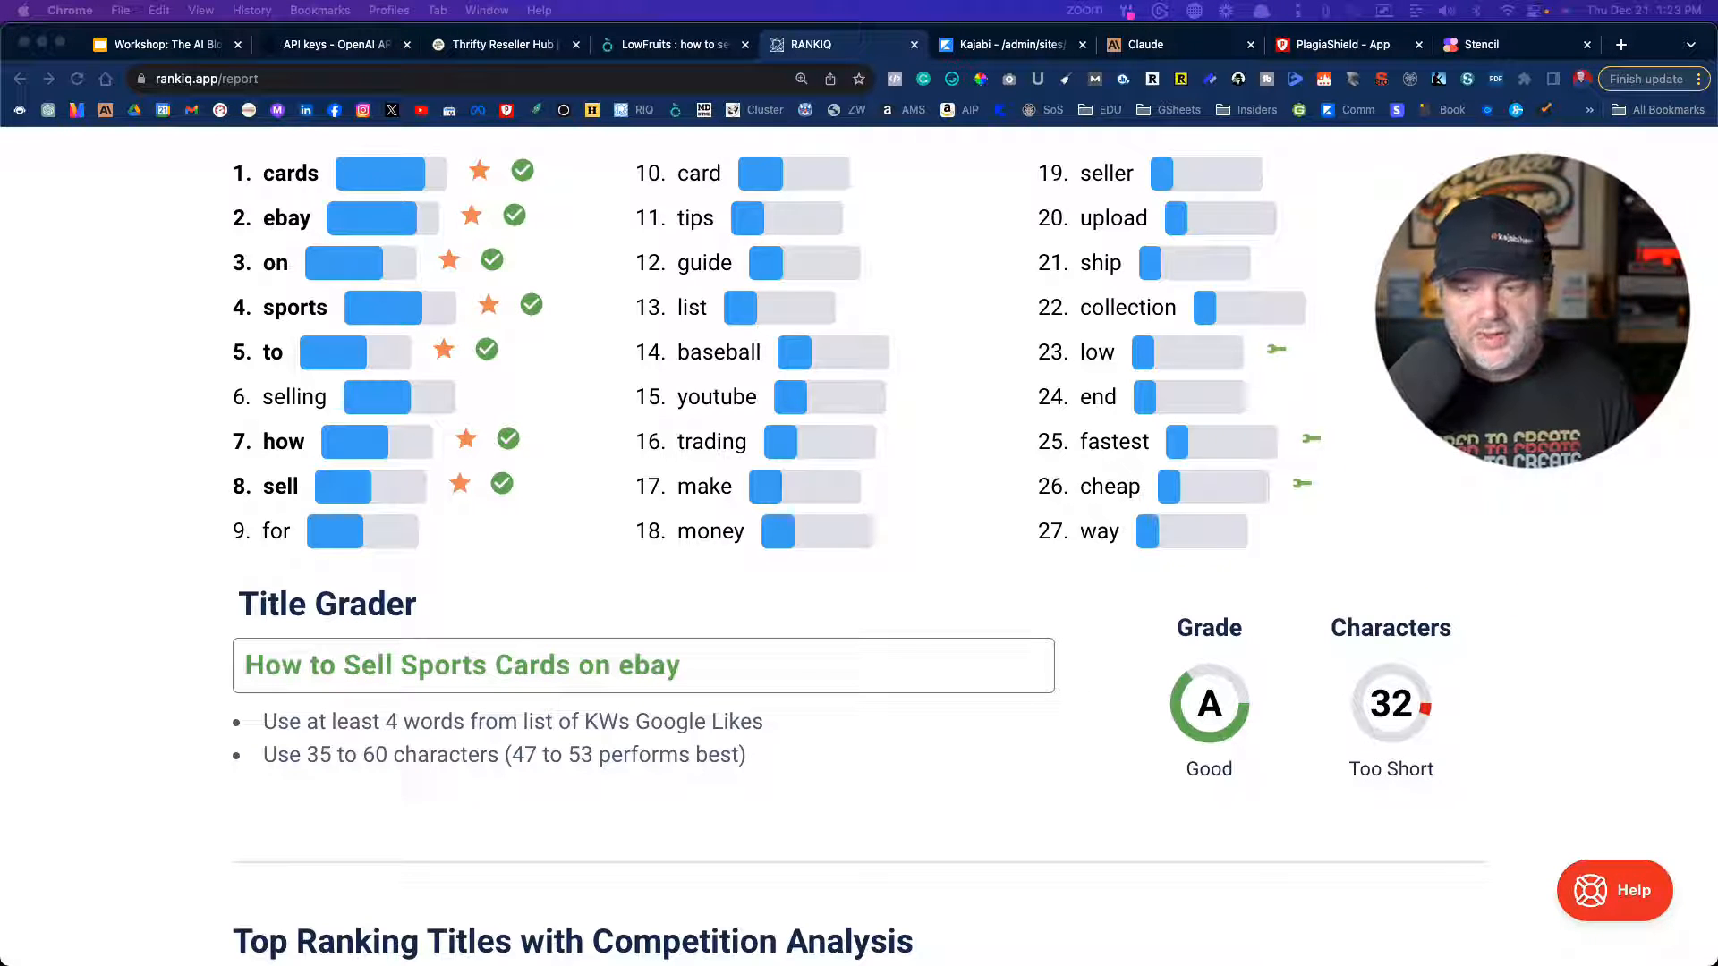
{"action": "double_click", "coordinate": [642, 663]}
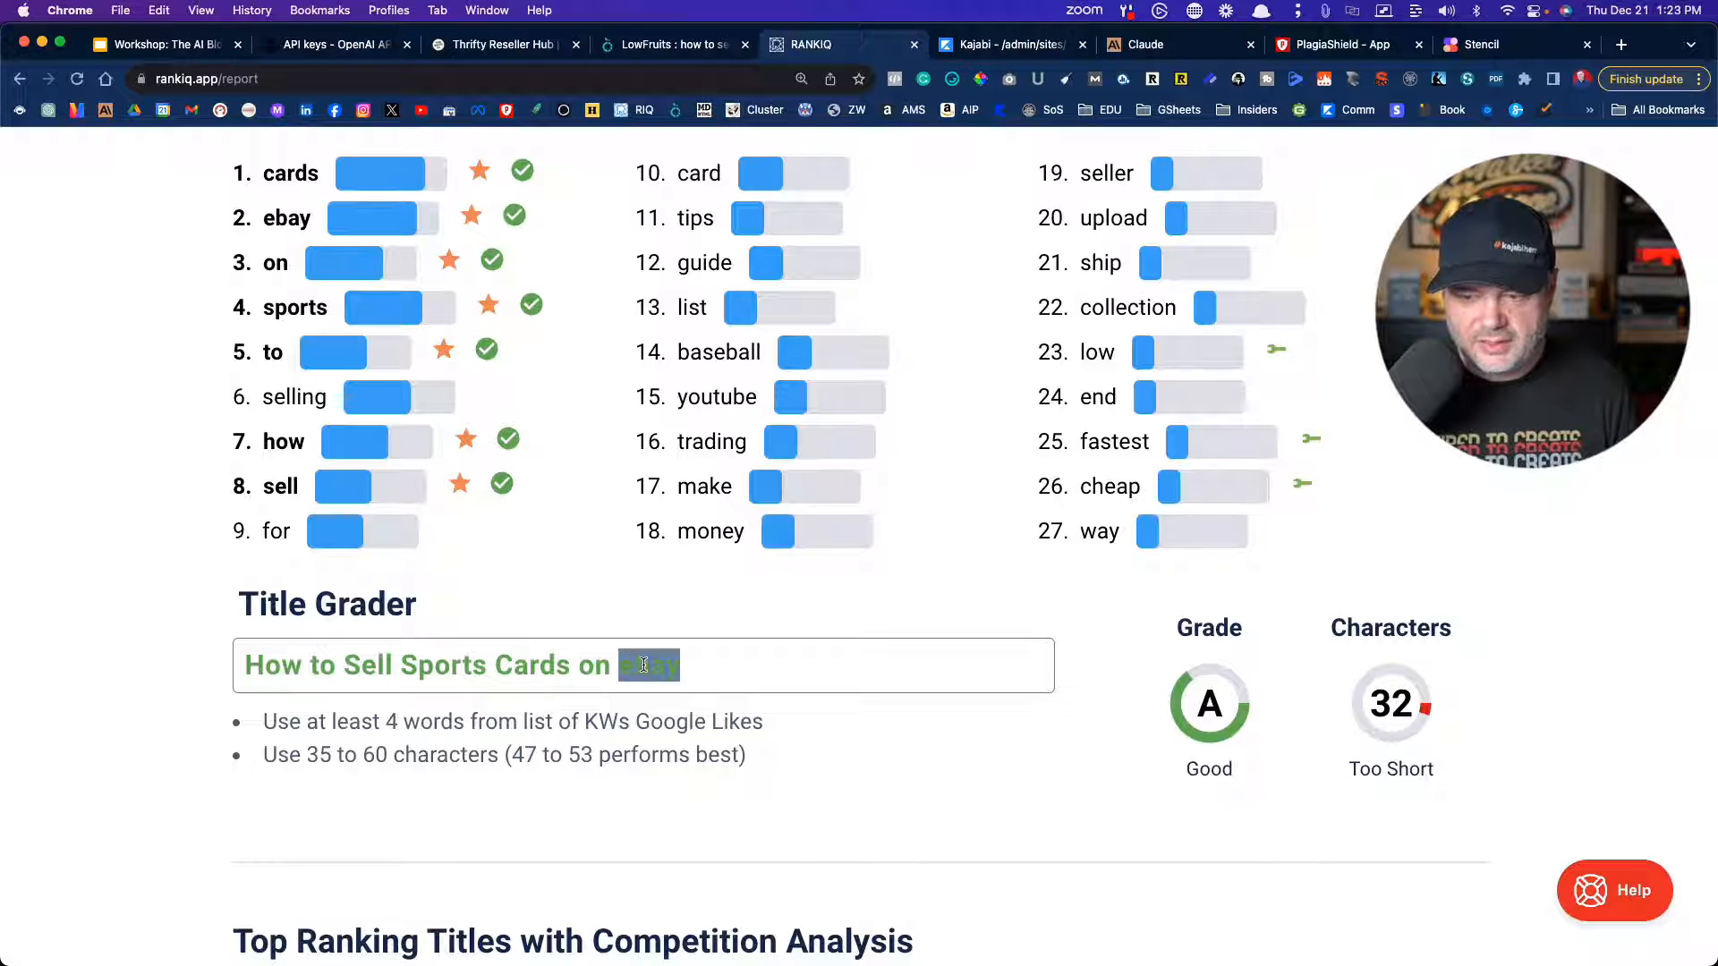
{"action": "left_click", "coordinate": [642, 663]}
- Check the top-ranking titles for ideas and append "(Making Money Guide)" to the draft title
{"action": "scroll", "coordinate": [642, 665], "scroll_direction": "down", "scroll_amount": 9}
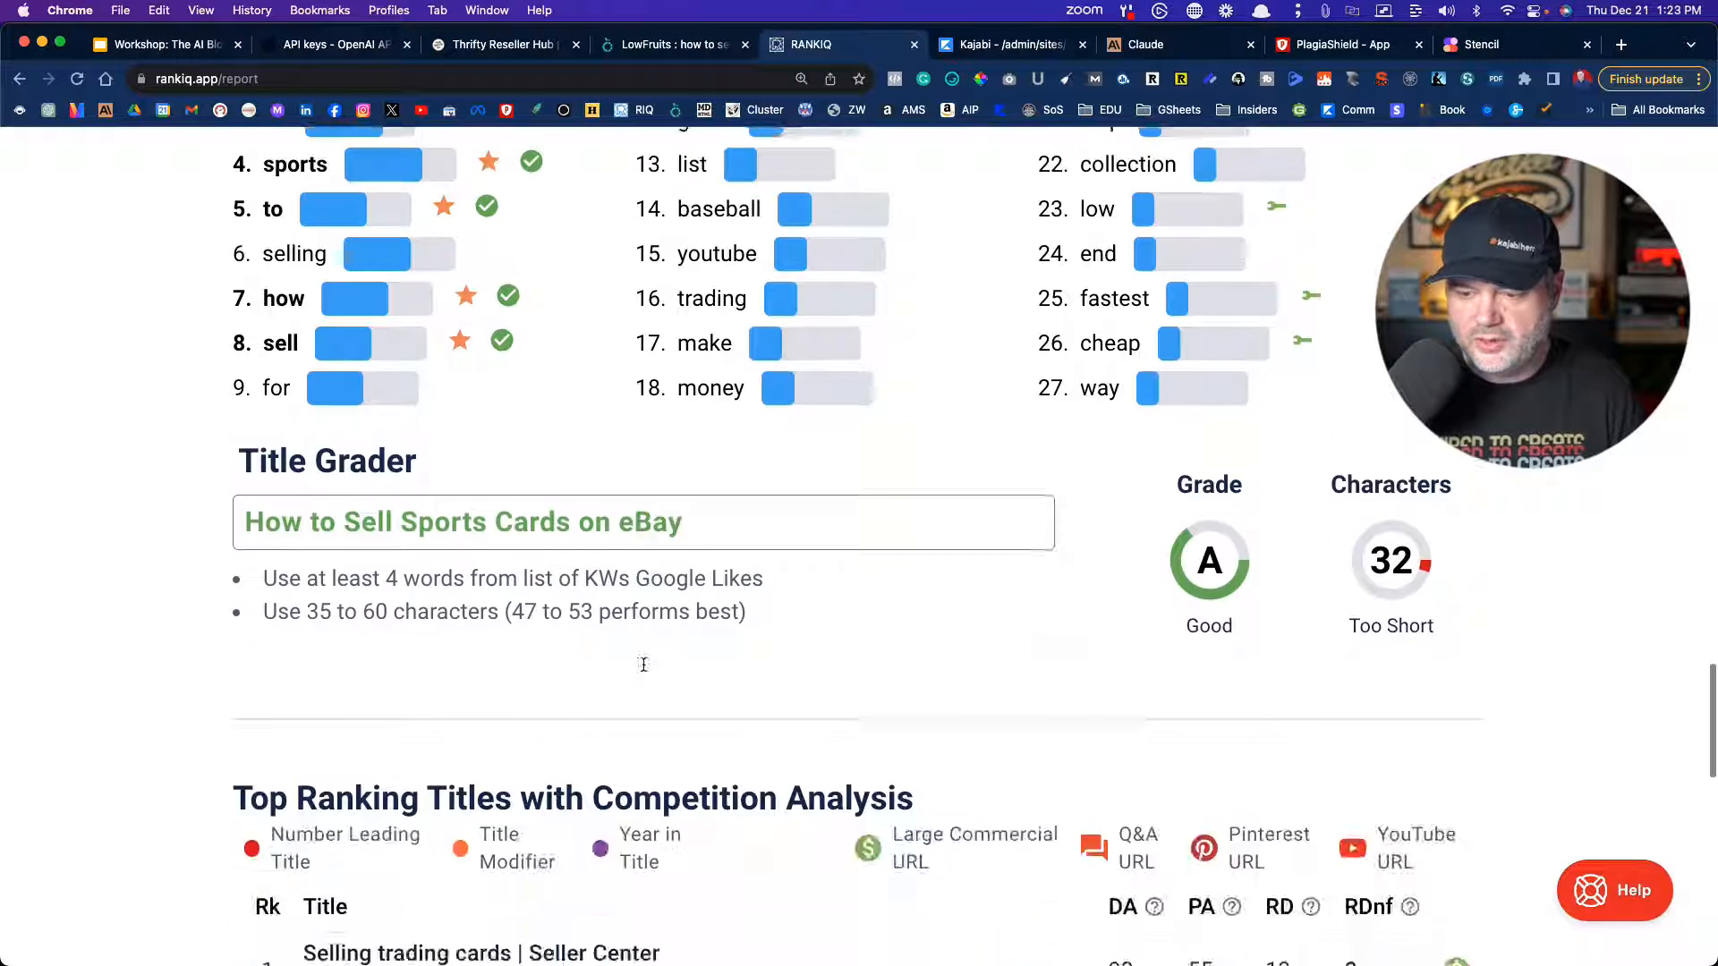
{"action": "scroll", "coordinate": [642, 663], "scroll_direction": "down", "scroll_amount": 2}
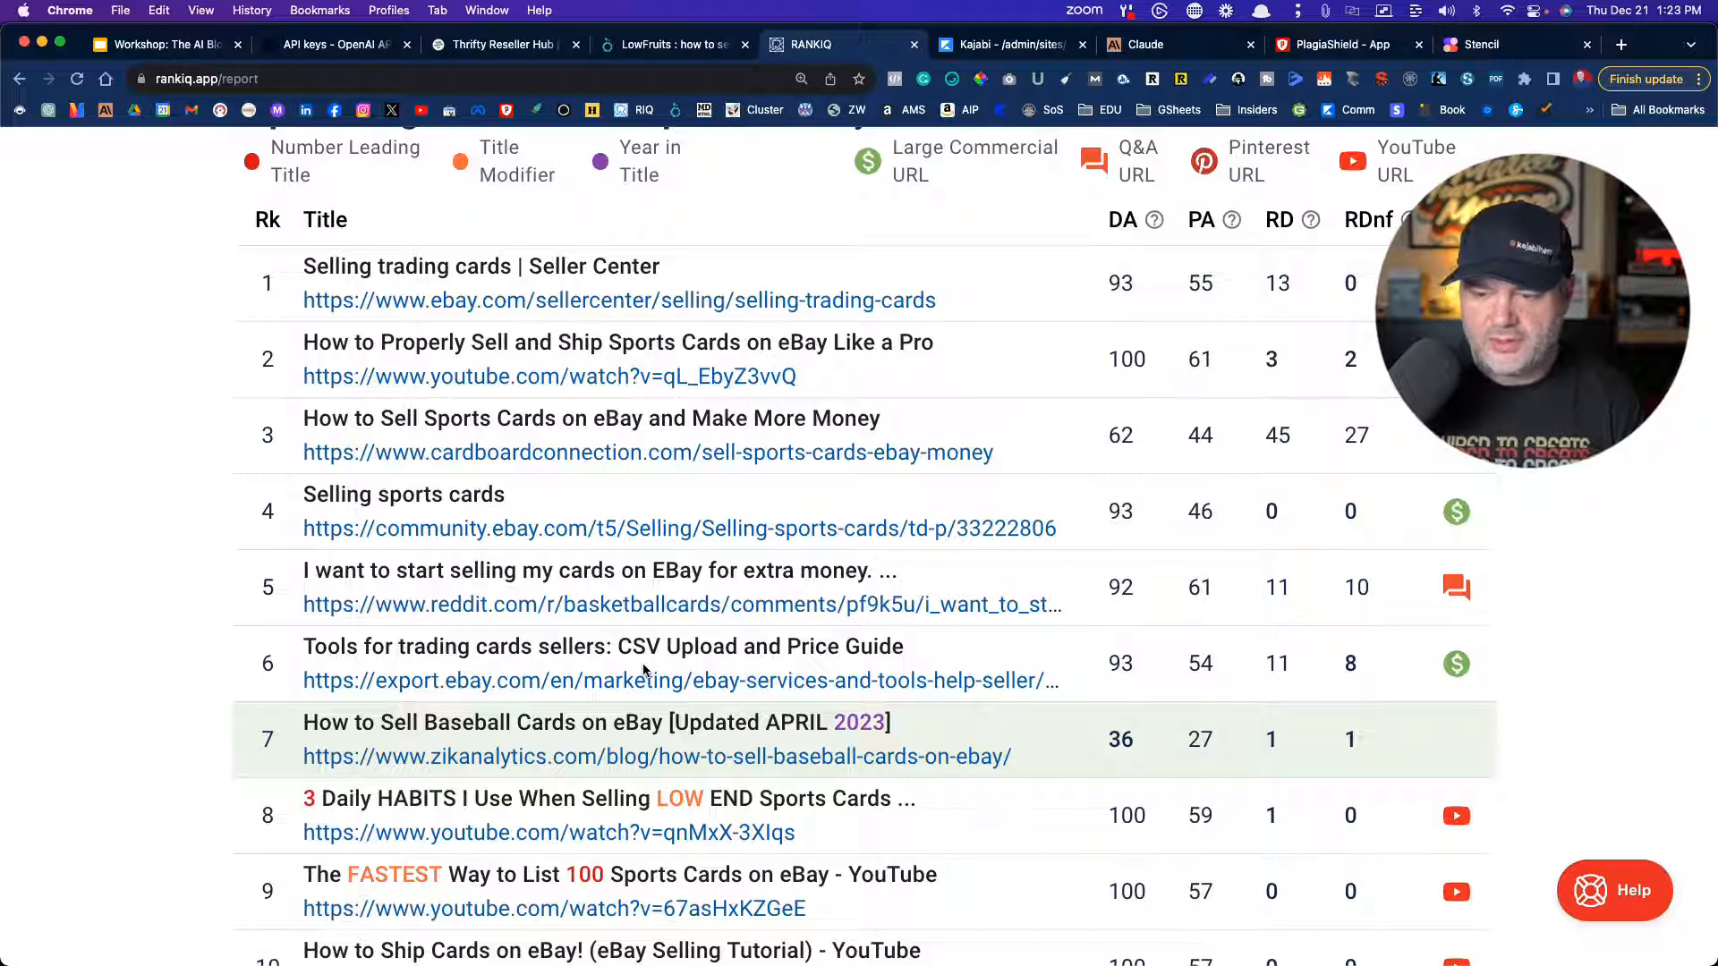
{"action": "scroll", "coordinate": [441, 724], "scroll_direction": "down", "scroll_amount": 3}
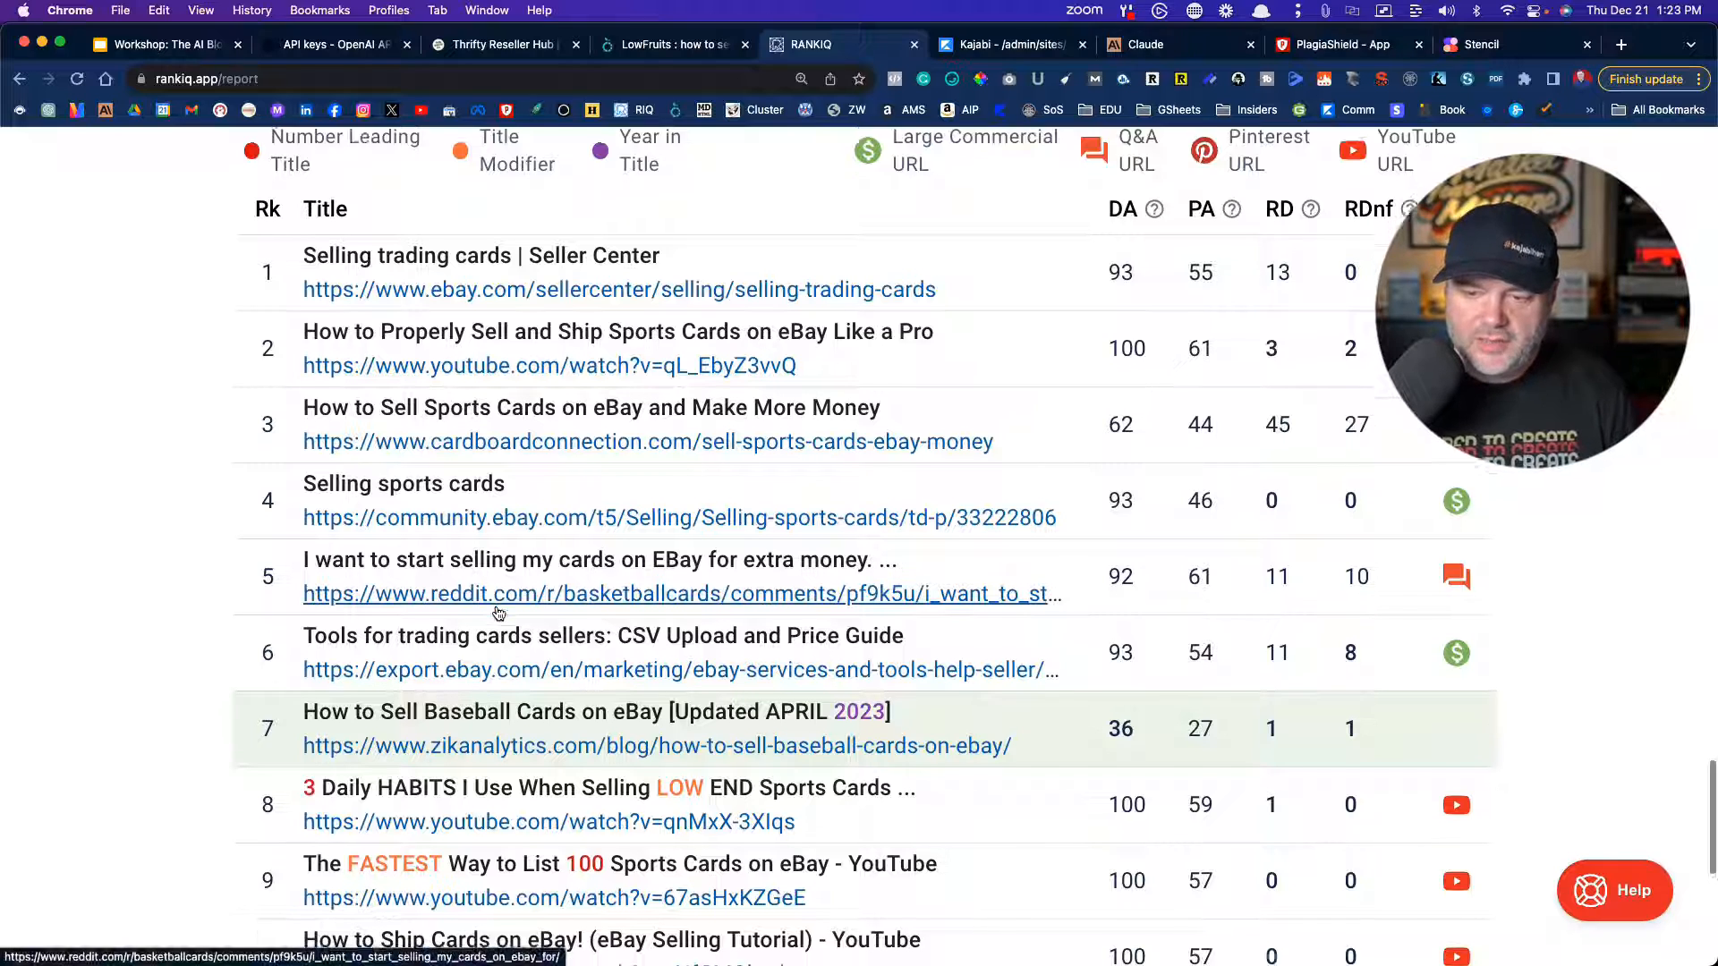
{"action": "scroll", "coordinate": [497, 612], "scroll_direction": "up", "scroll_amount": 10}
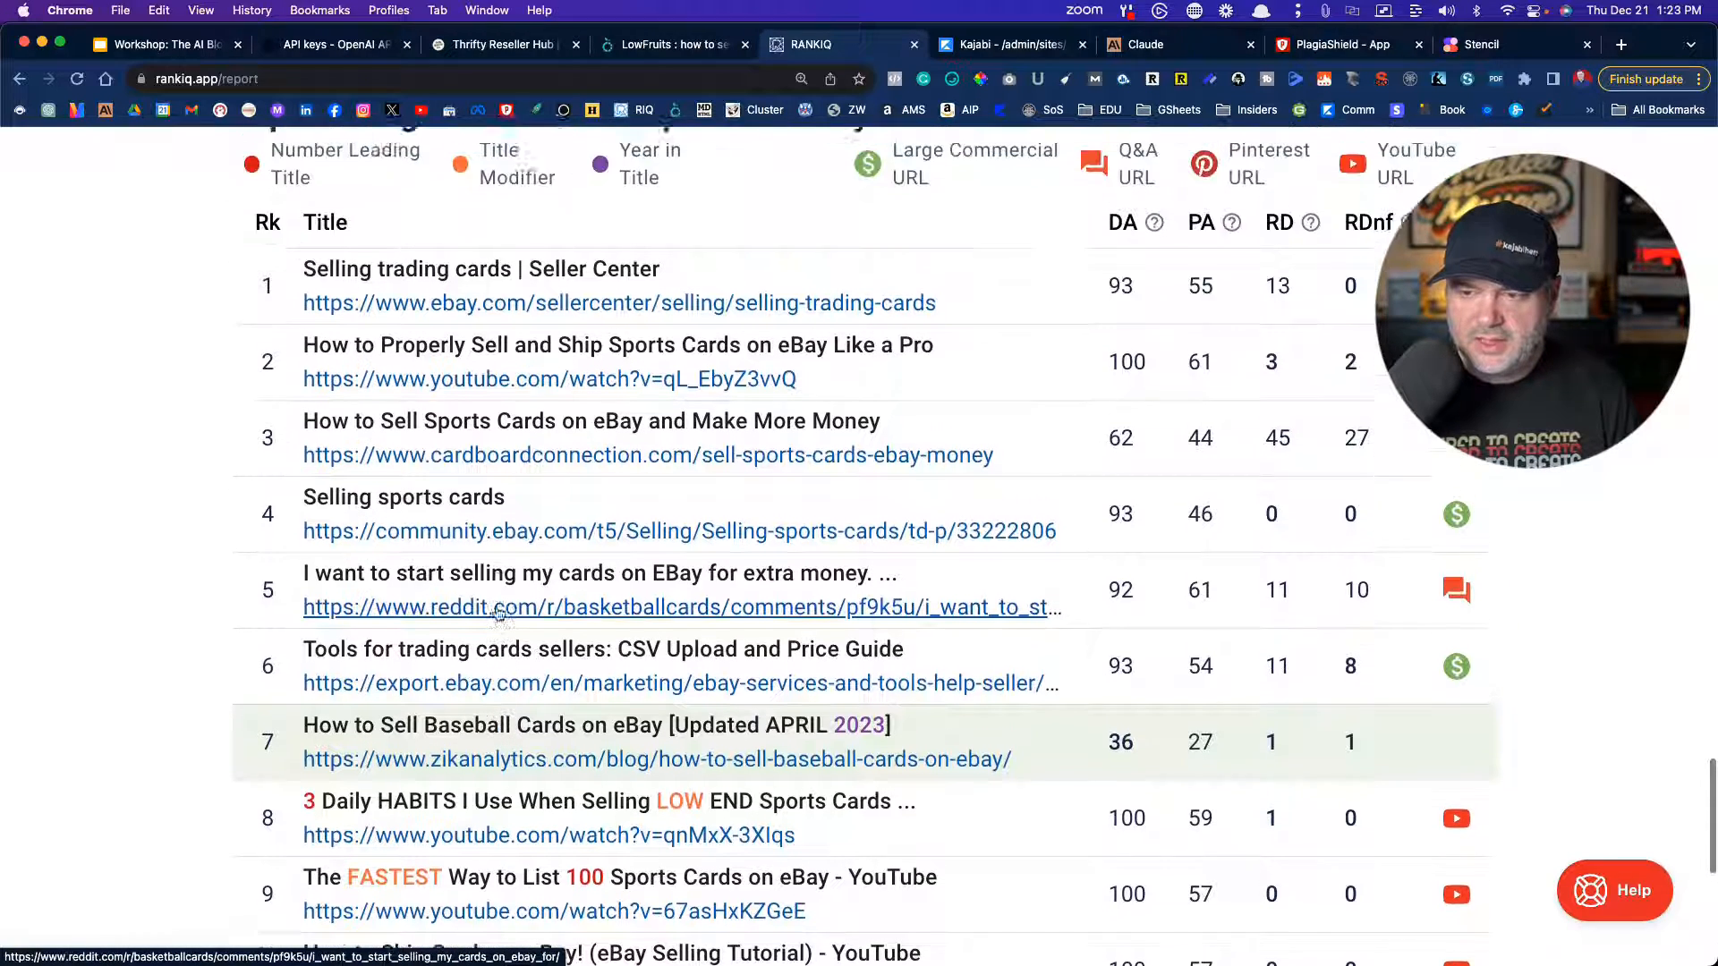
{"action": "scroll", "coordinate": [498, 613], "scroll_direction": "up", "scroll_amount": 2}
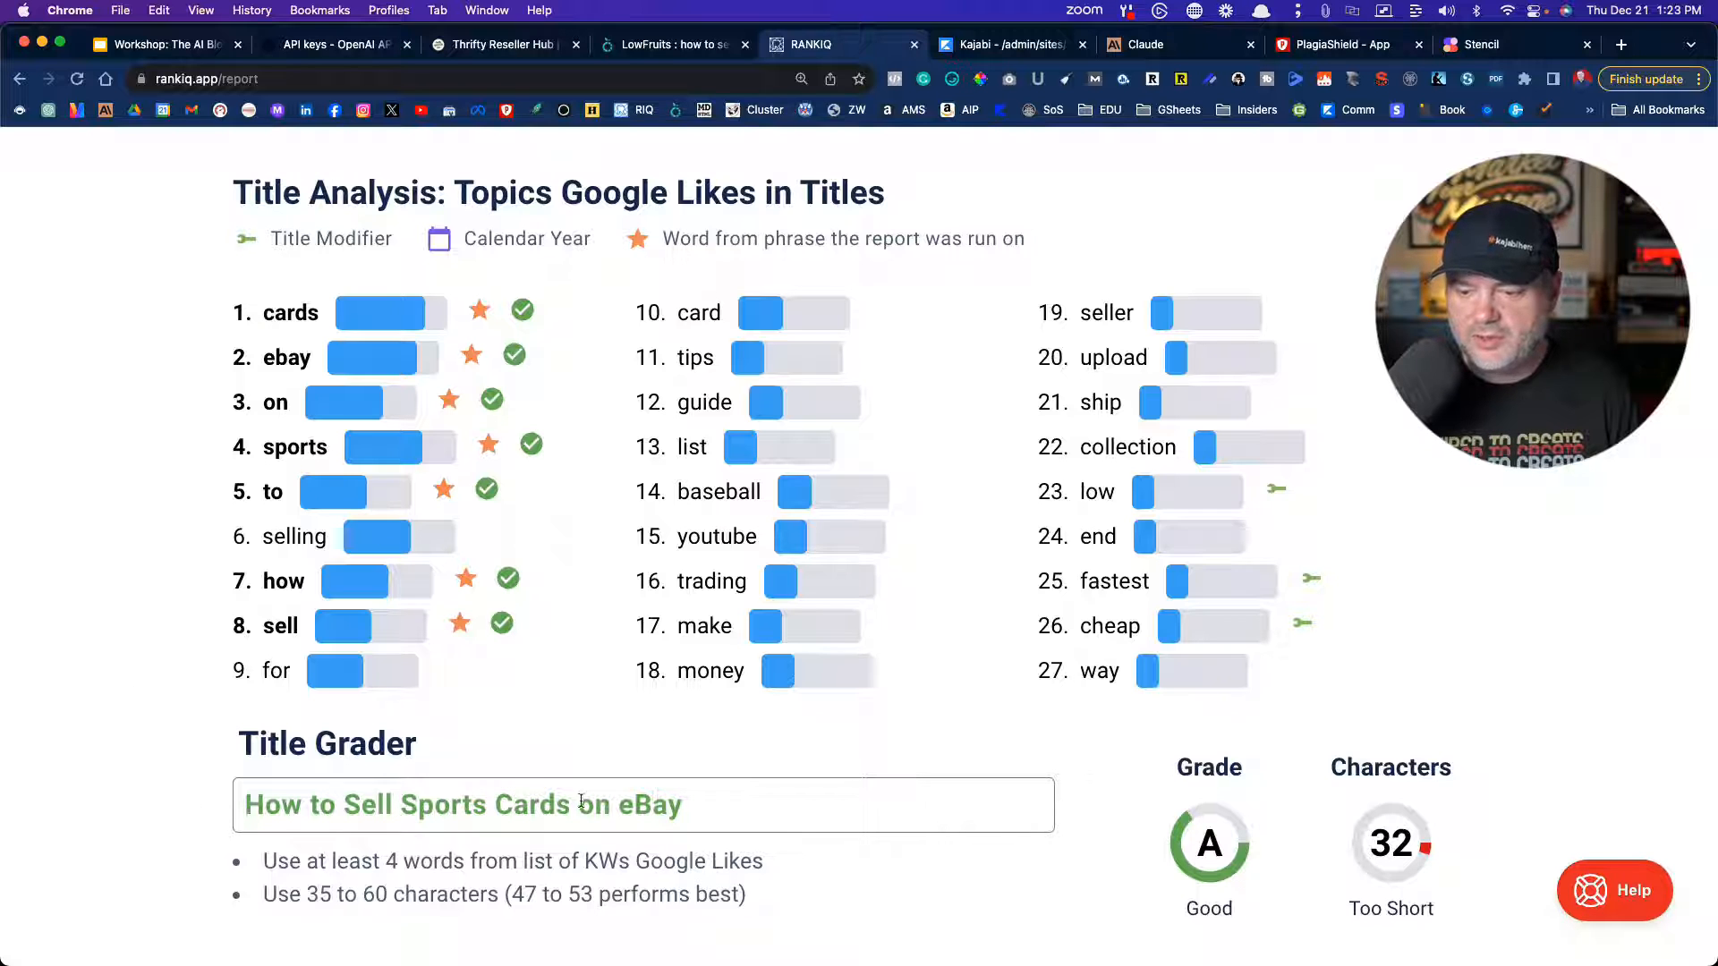
{"action": "scroll", "coordinate": [582, 612], "scroll_direction": "down", "scroll_amount": 1}
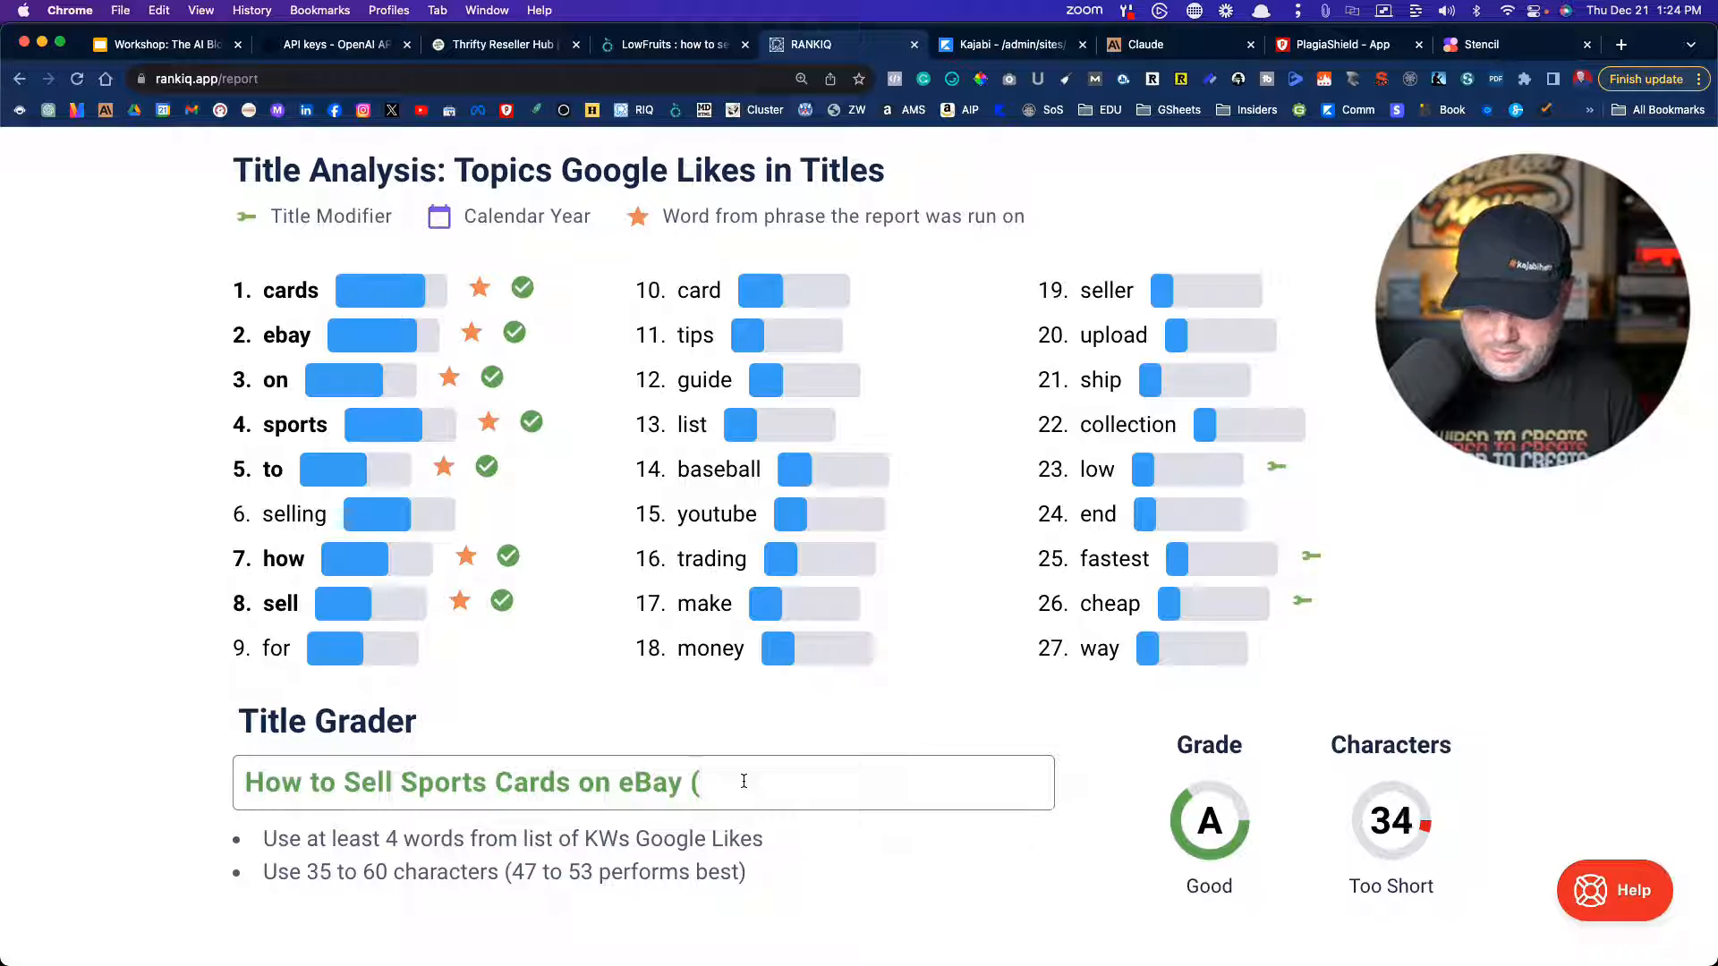
{"action": "type", "text": "Making M"}
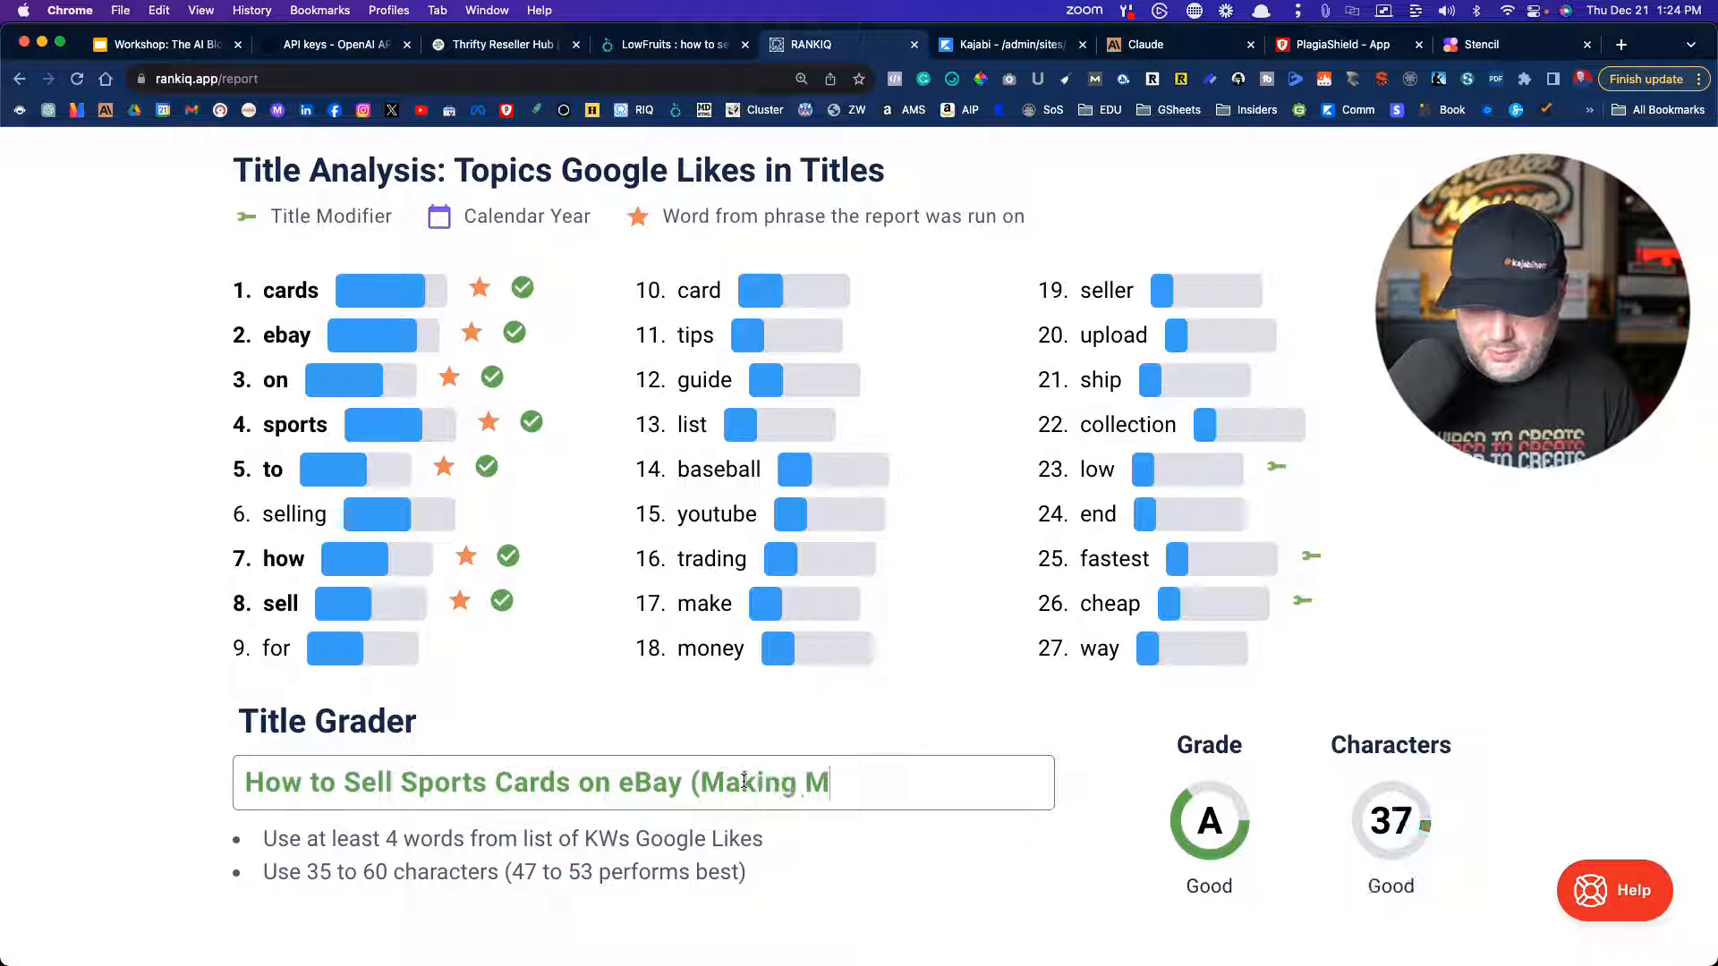
{"action": "type", "text": "oney Guide)"}
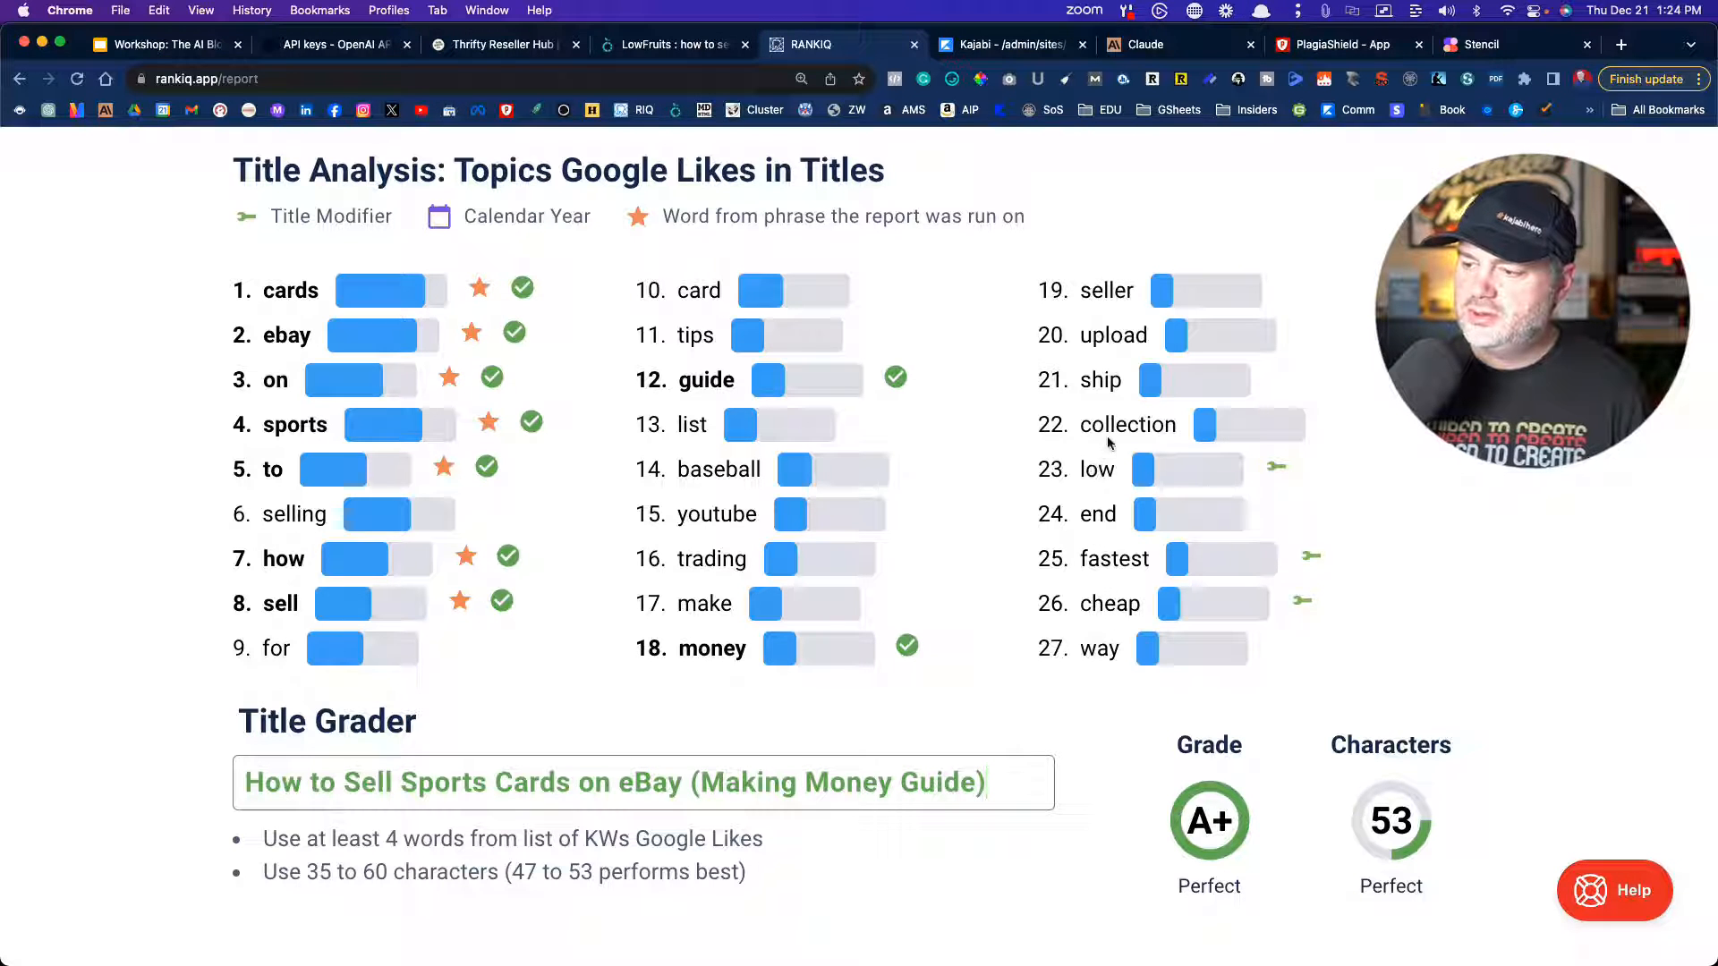
- Compare the draft title with the competing titles listed in the Top Ranking Titles with Competition Analysis
{"action": "scroll", "coordinate": [990, 551], "scroll_direction": "down", "scroll_amount": 10}
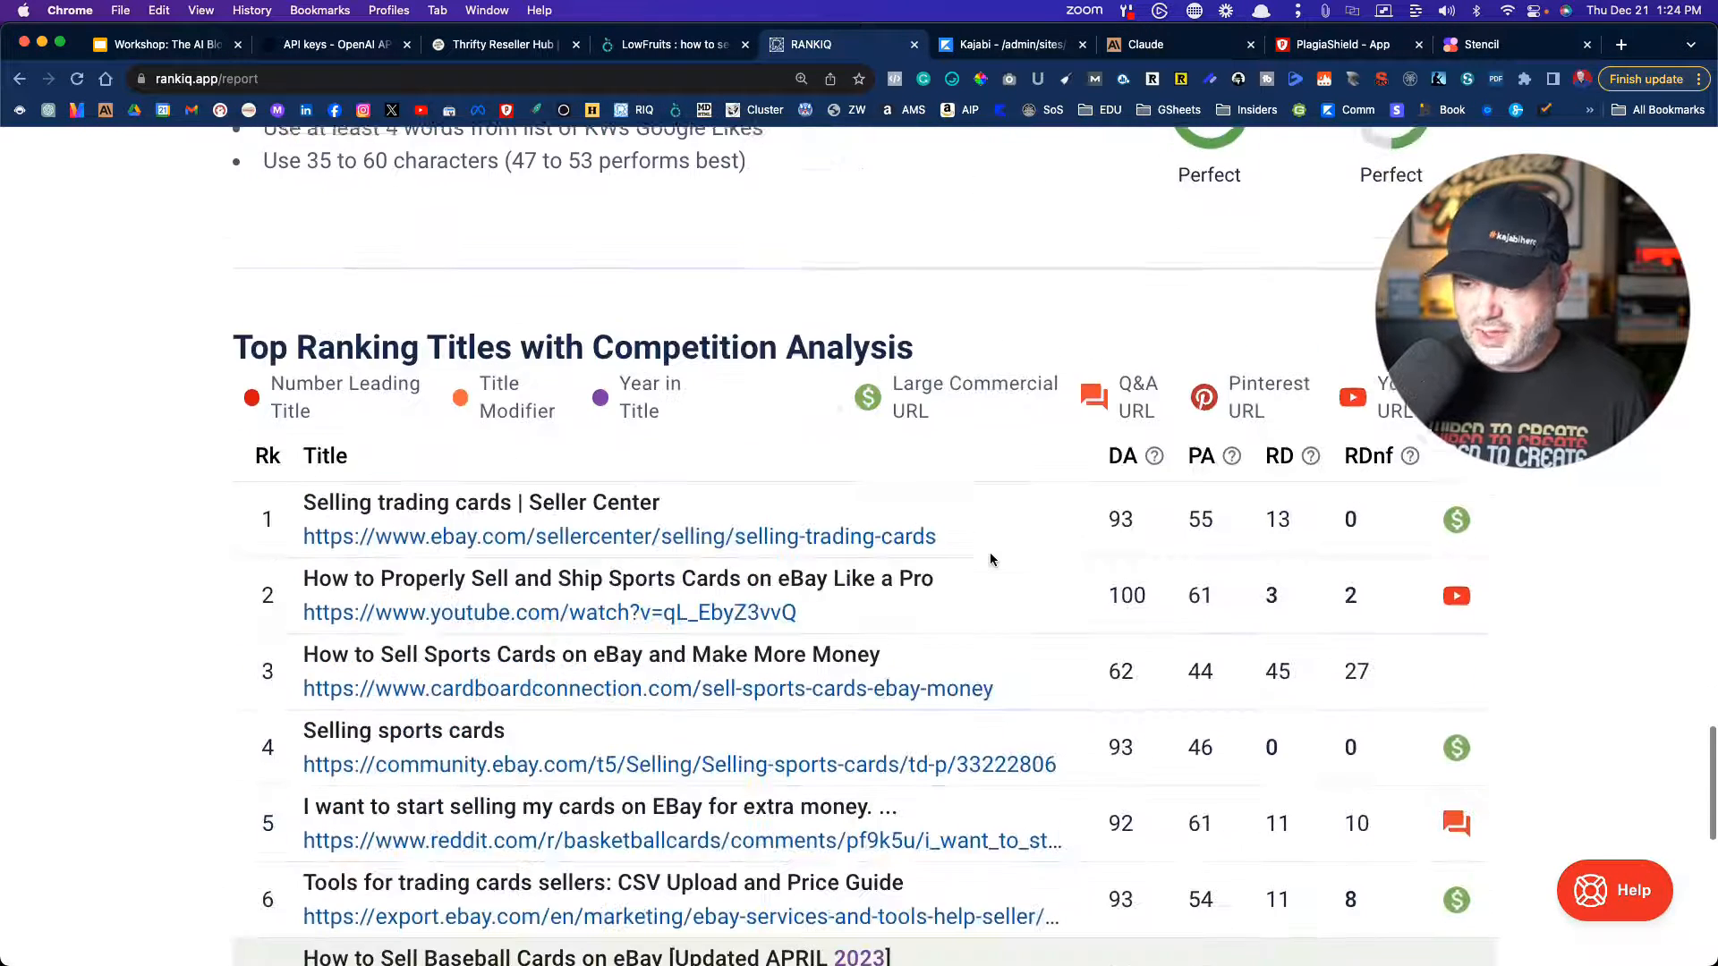
{"action": "scroll", "coordinate": [991, 560], "scroll_direction": "down", "scroll_amount": 4}
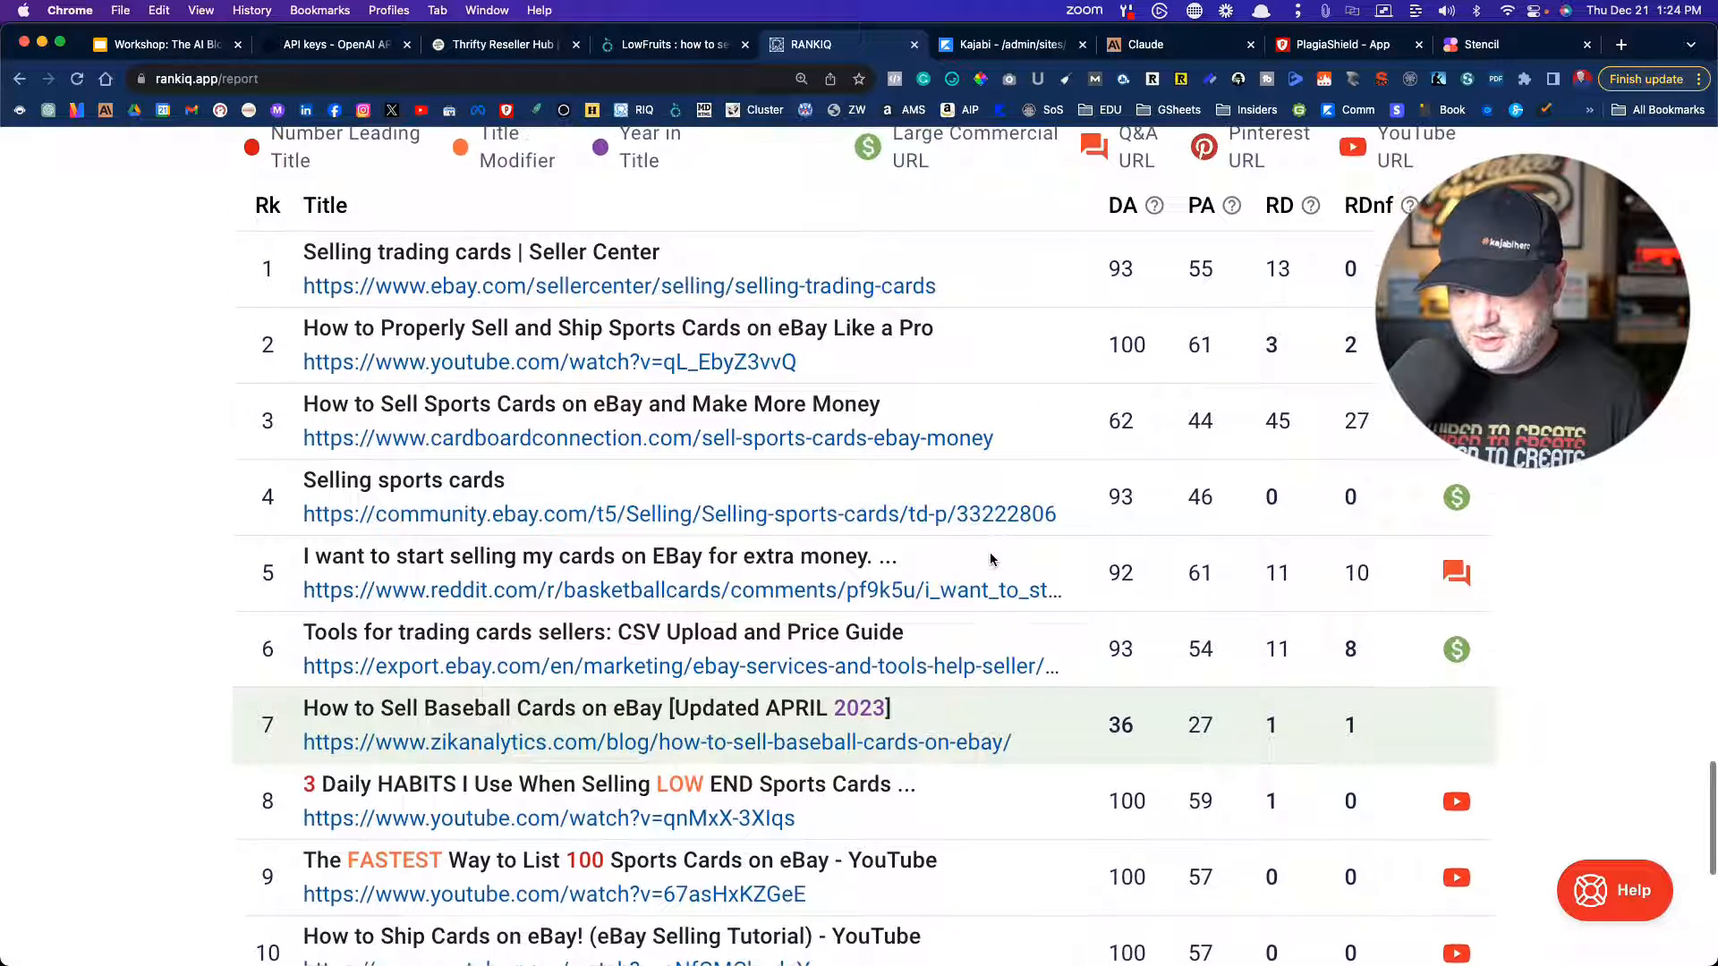
{"action": "scroll", "coordinate": [990, 551], "scroll_direction": "down", "scroll_amount": 3}
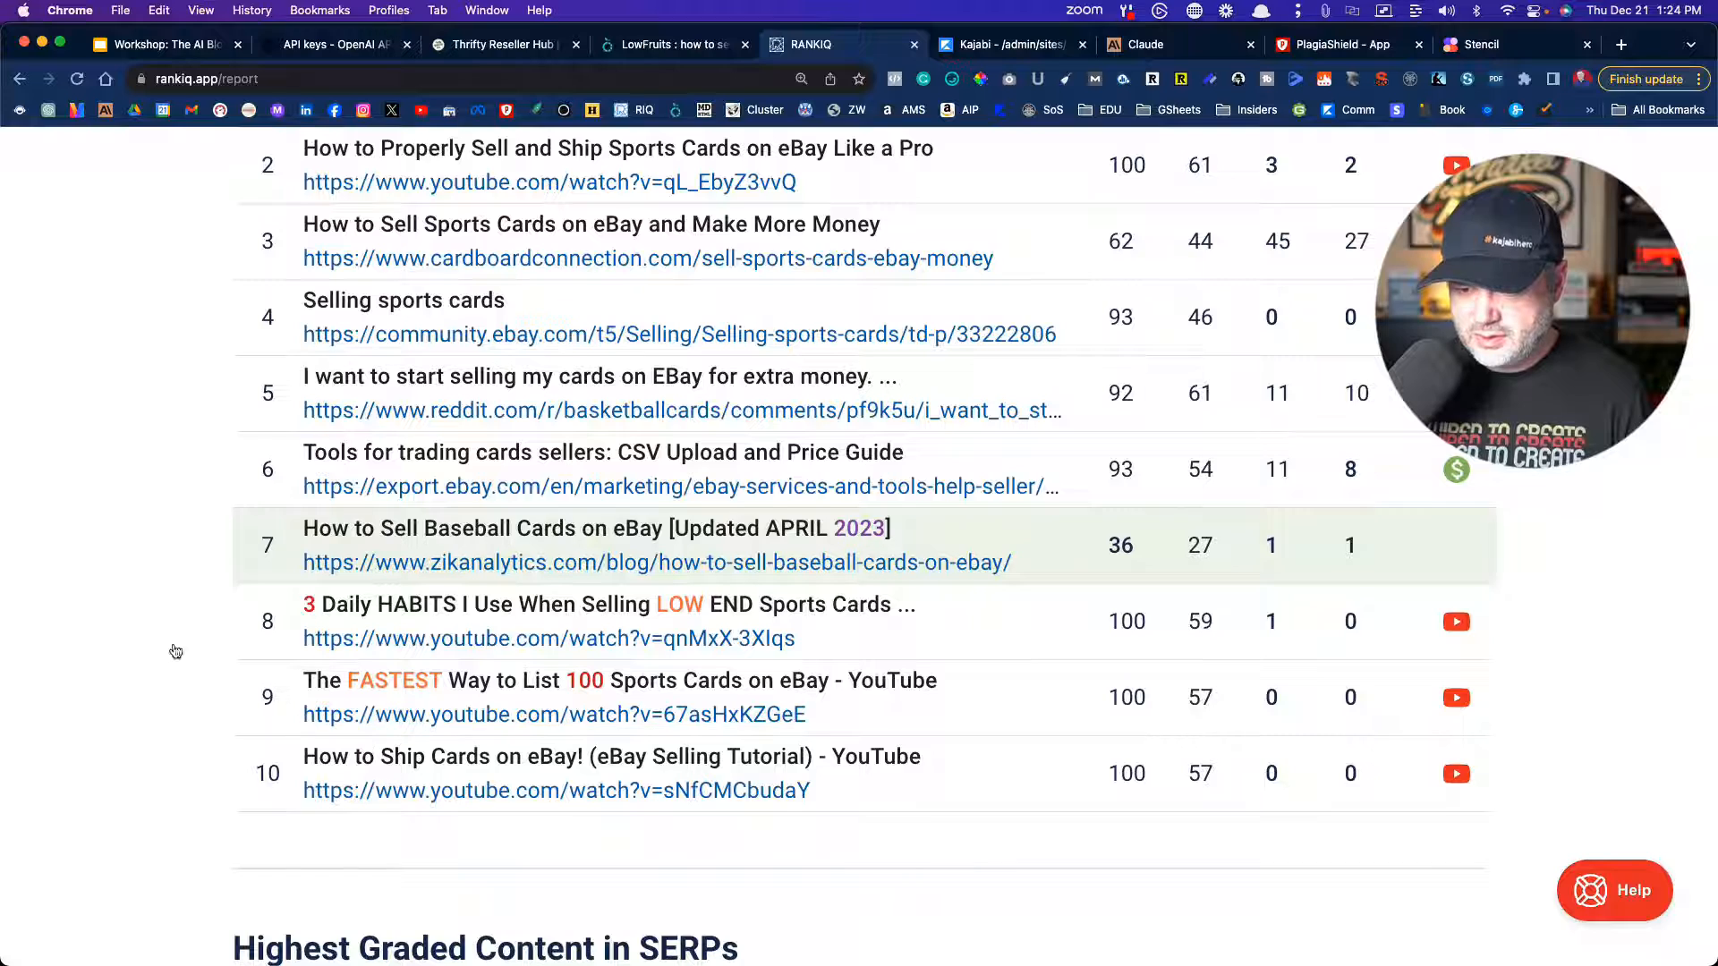
{"action": "scroll", "coordinate": [121, 524], "scroll_direction": "up", "scroll_amount": 4}
{"action": "scroll", "coordinate": [123, 532], "scroll_direction": "up", "scroll_amount": 5}
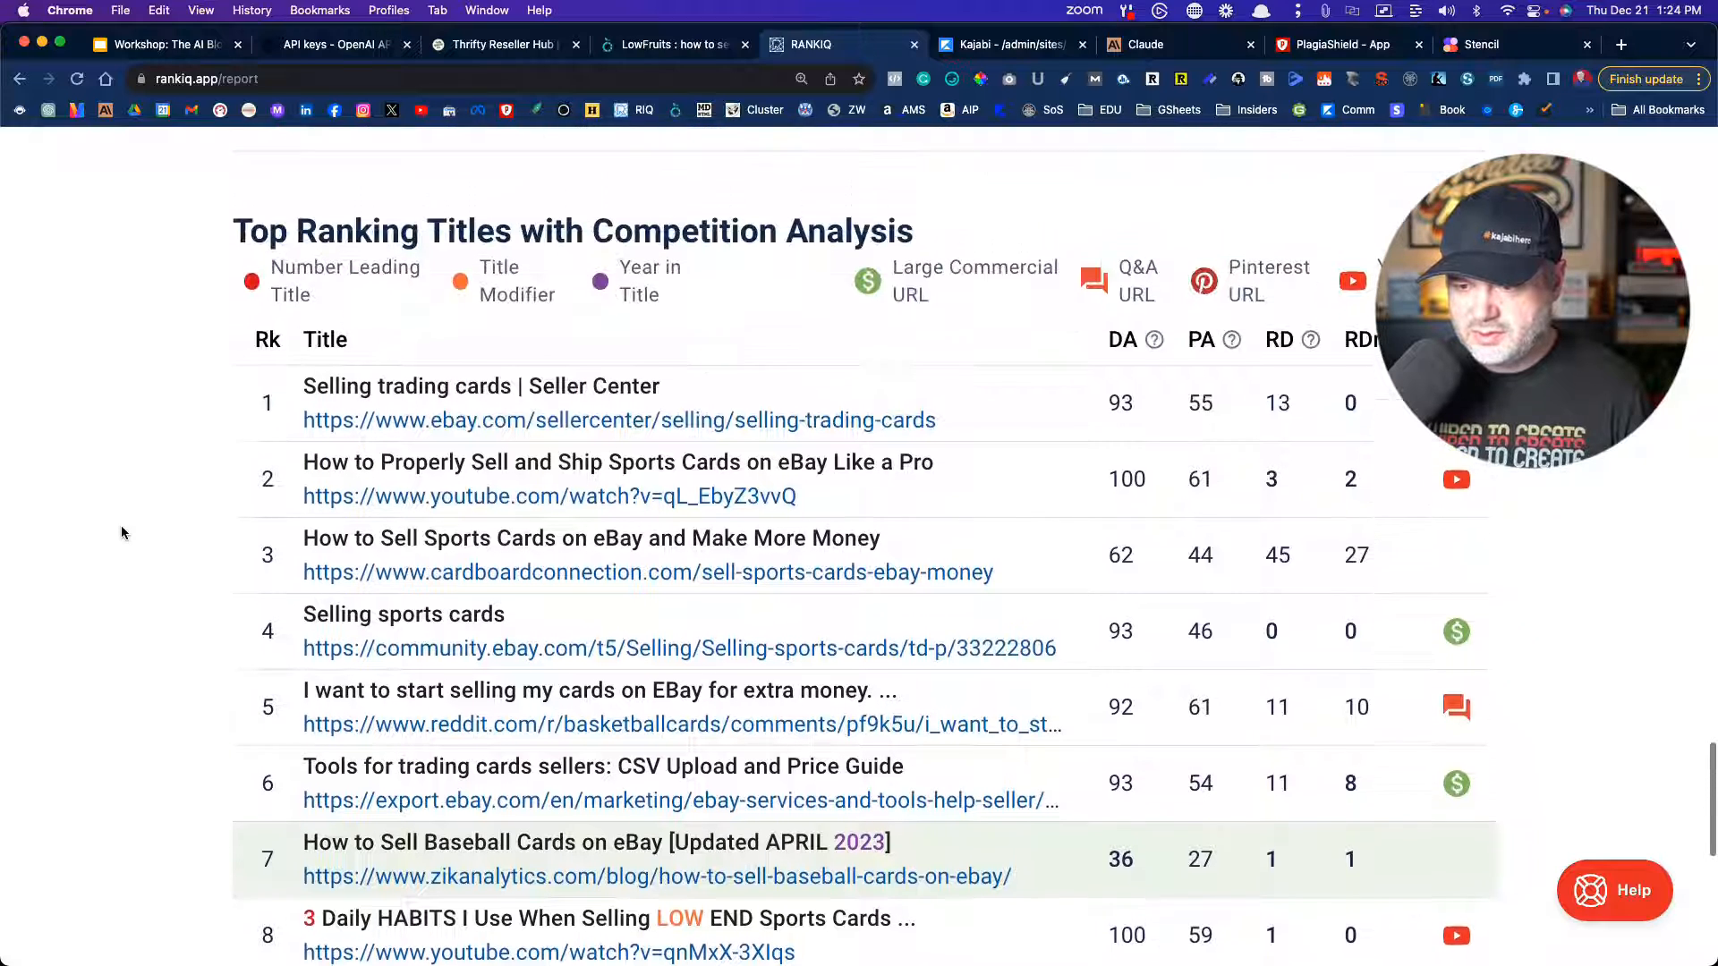
{"action": "scroll", "coordinate": [121, 524], "scroll_direction": "up", "scroll_amount": 2}
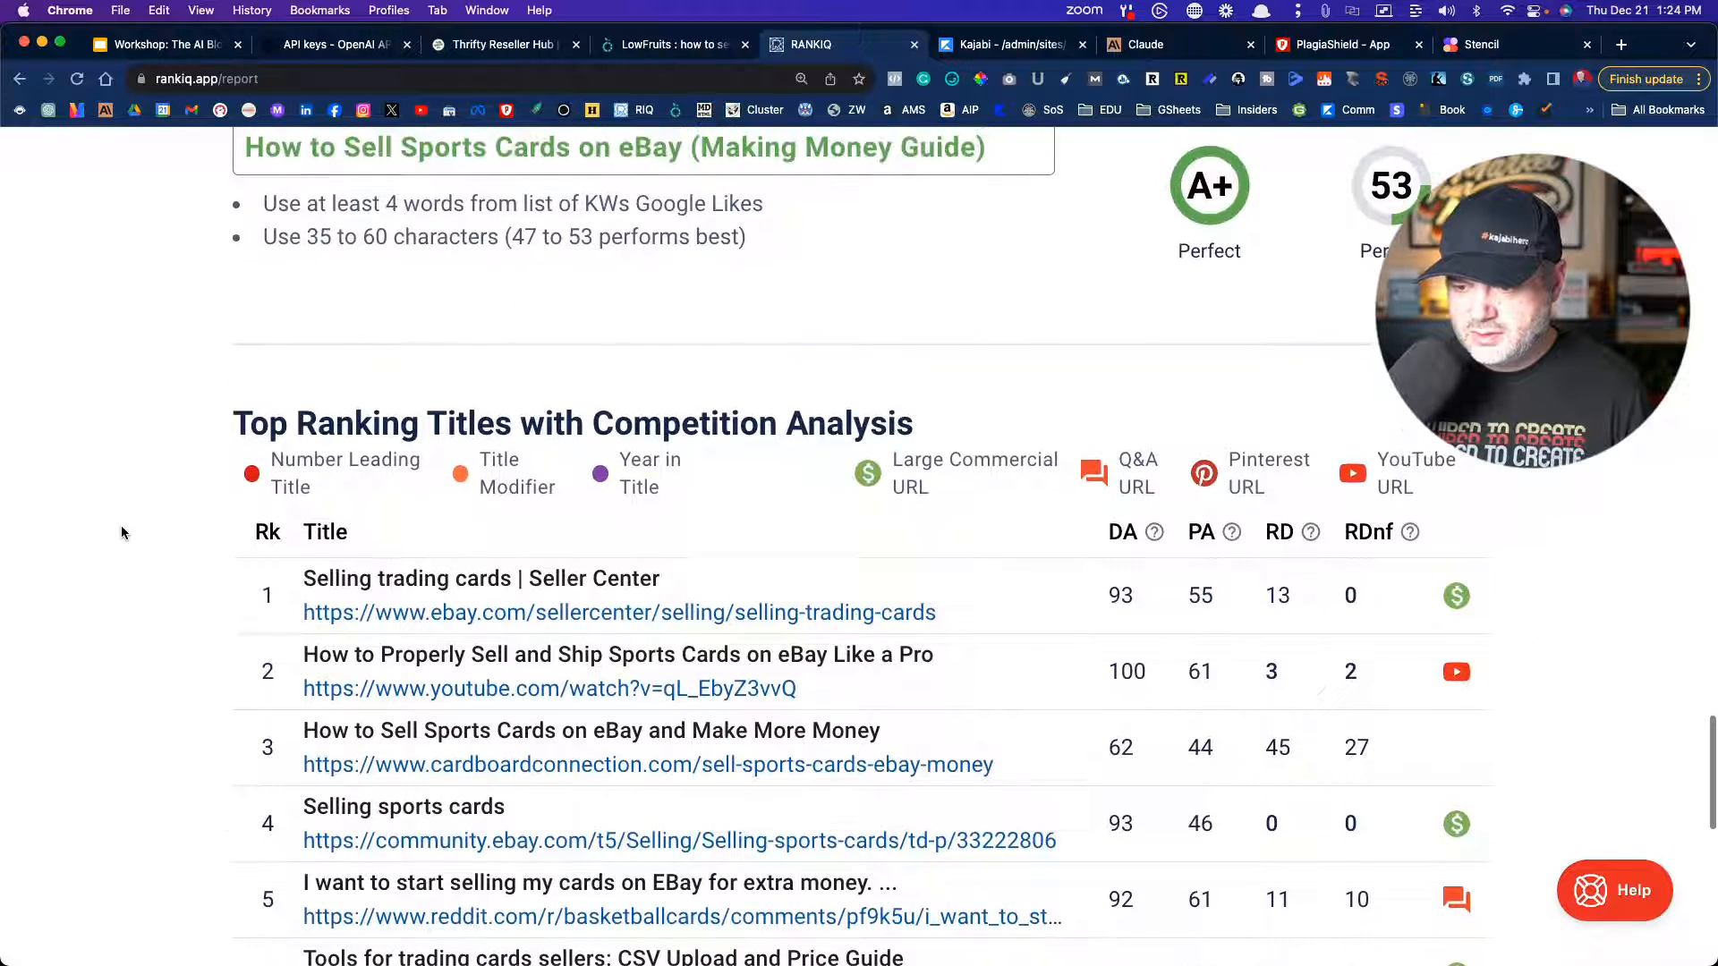
{"action": "scroll", "coordinate": [352, 357], "scroll_direction": "up", "scroll_amount": 9}
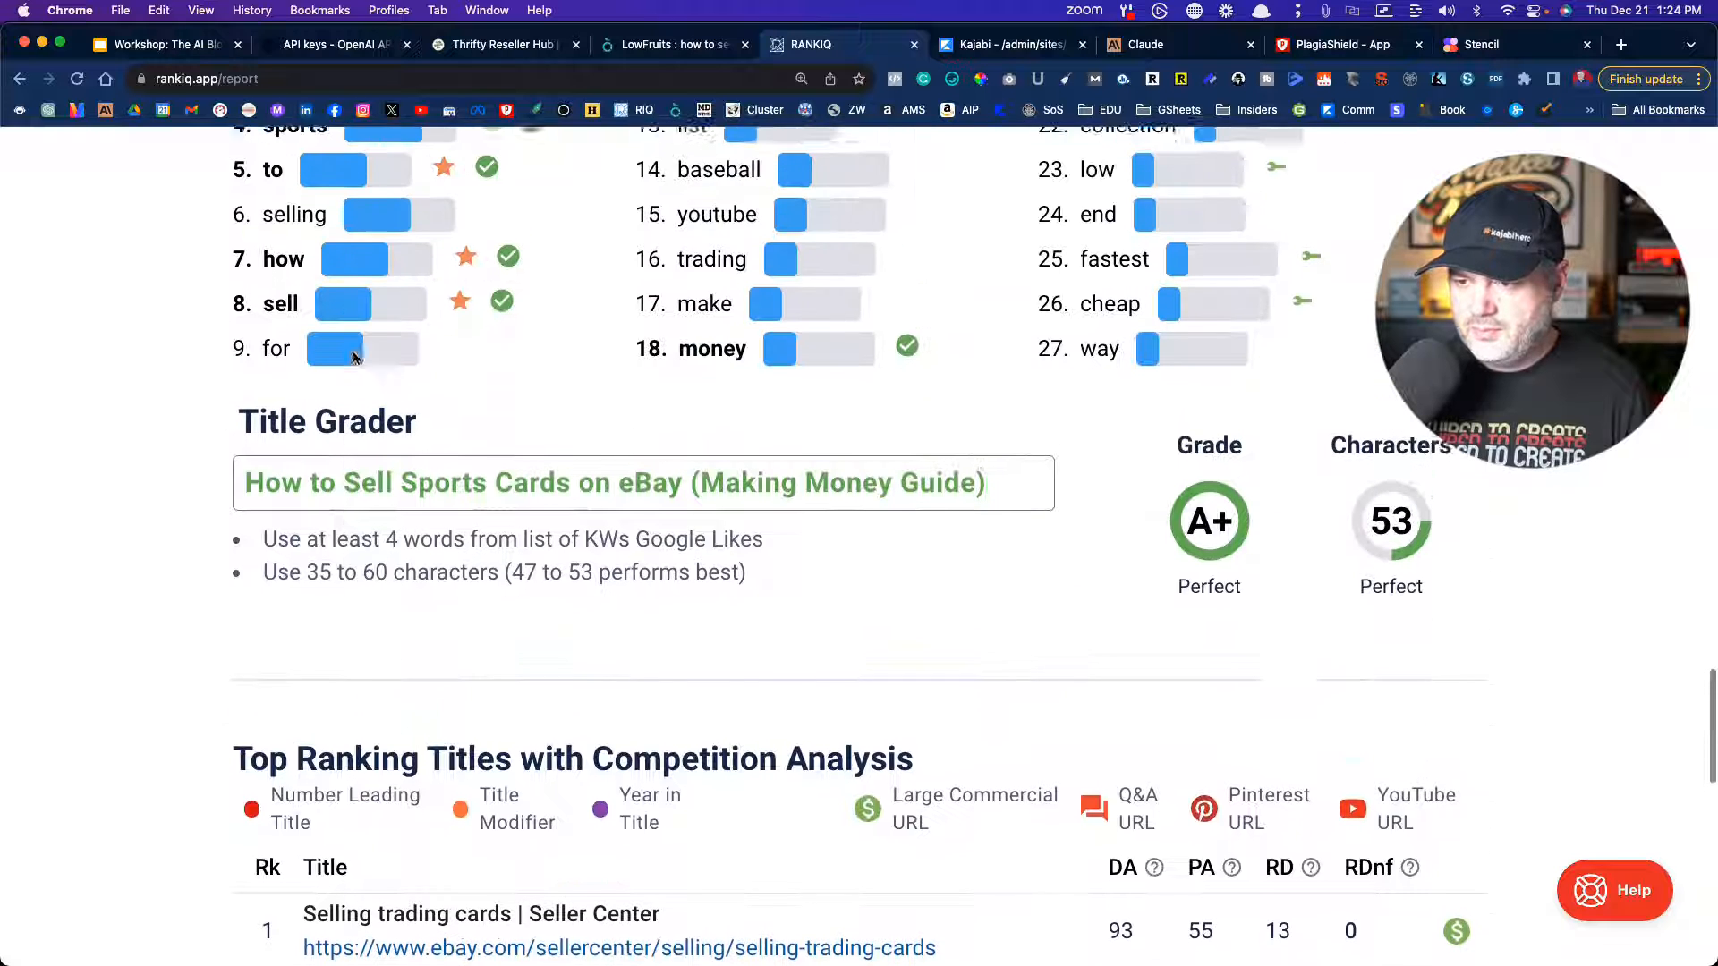
{"action": "scroll", "coordinate": [504, 424], "scroll_direction": "up", "scroll_amount": 3}
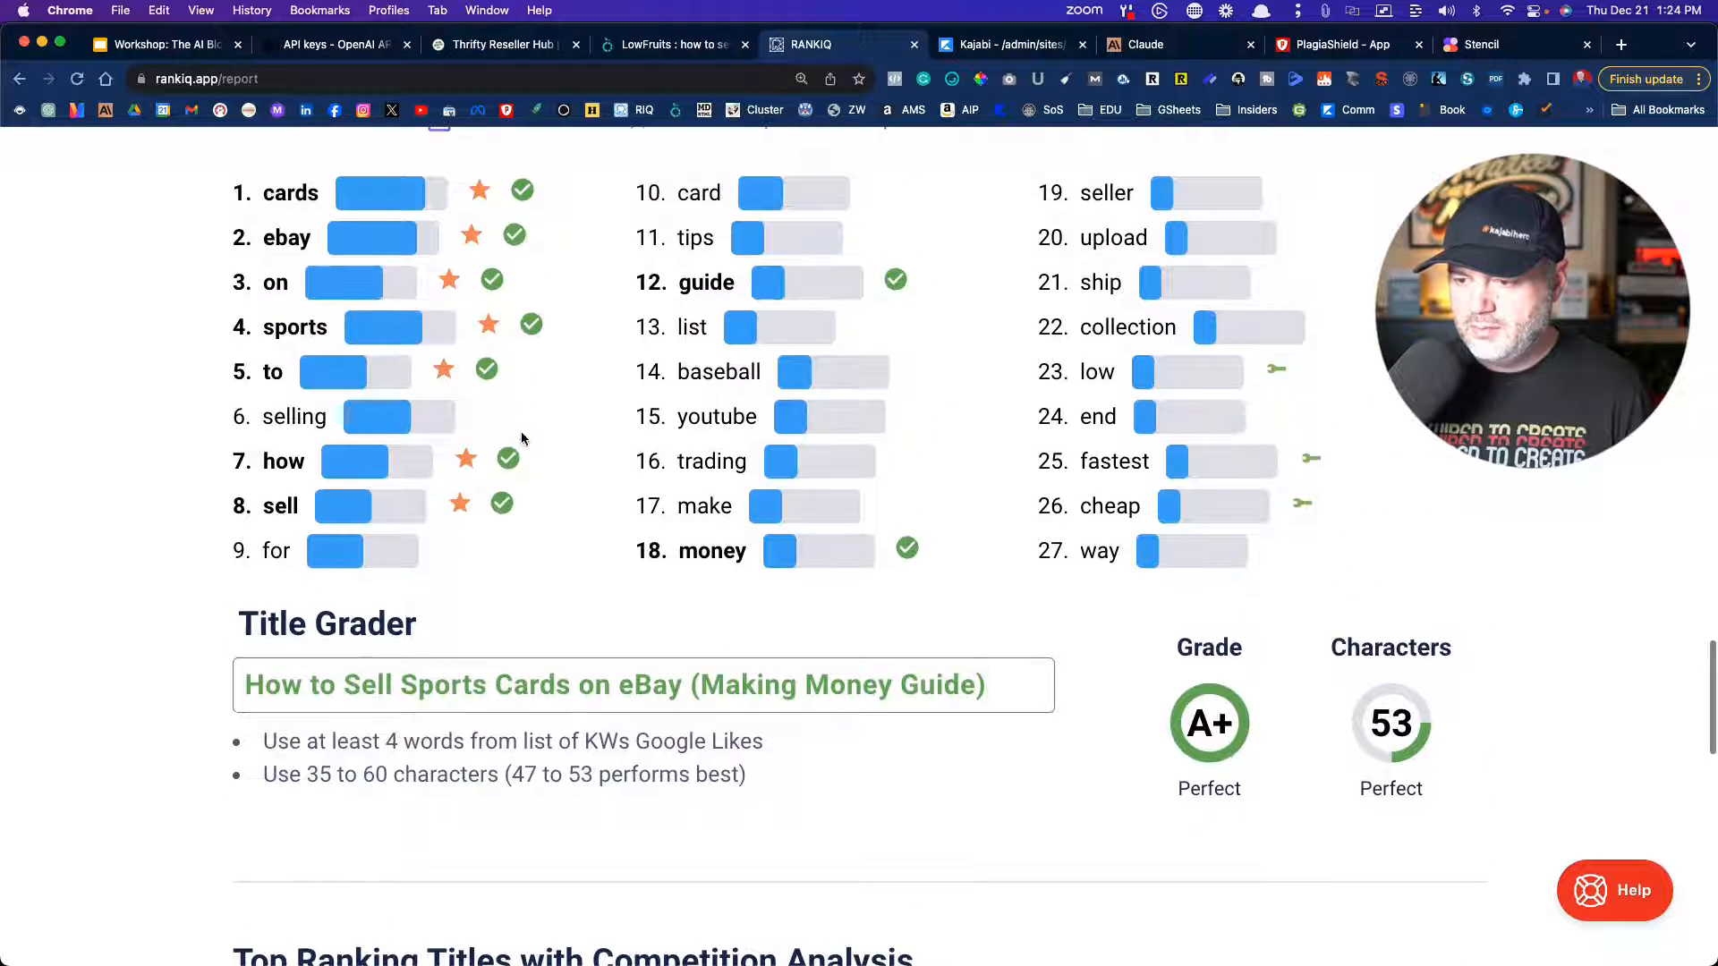
- Reword the title's parenthetical ending to "(2024 Make Money Guide)"
{"action": "left_click", "coordinate": [794, 693]}
{"action": "key", "text": "BackSpace"}
{"action": "key", "text": "BackSpace"}
{"action": "key", "text": "BackSpace"}
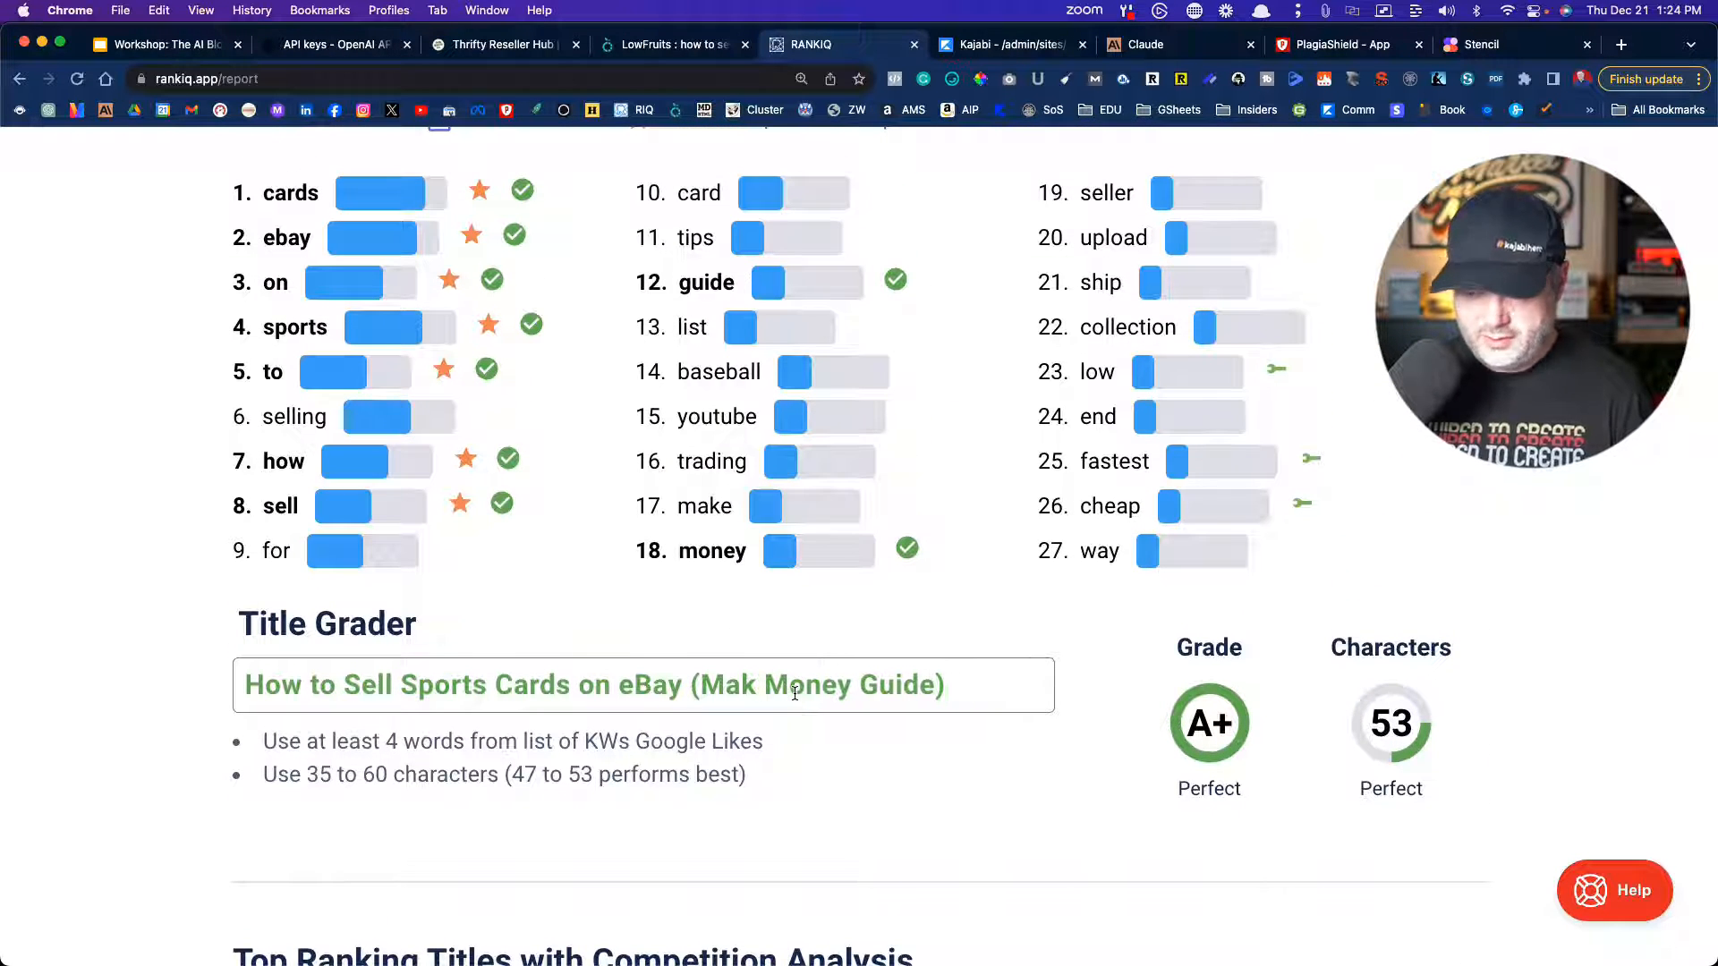
{"action": "type", "text": "e"}
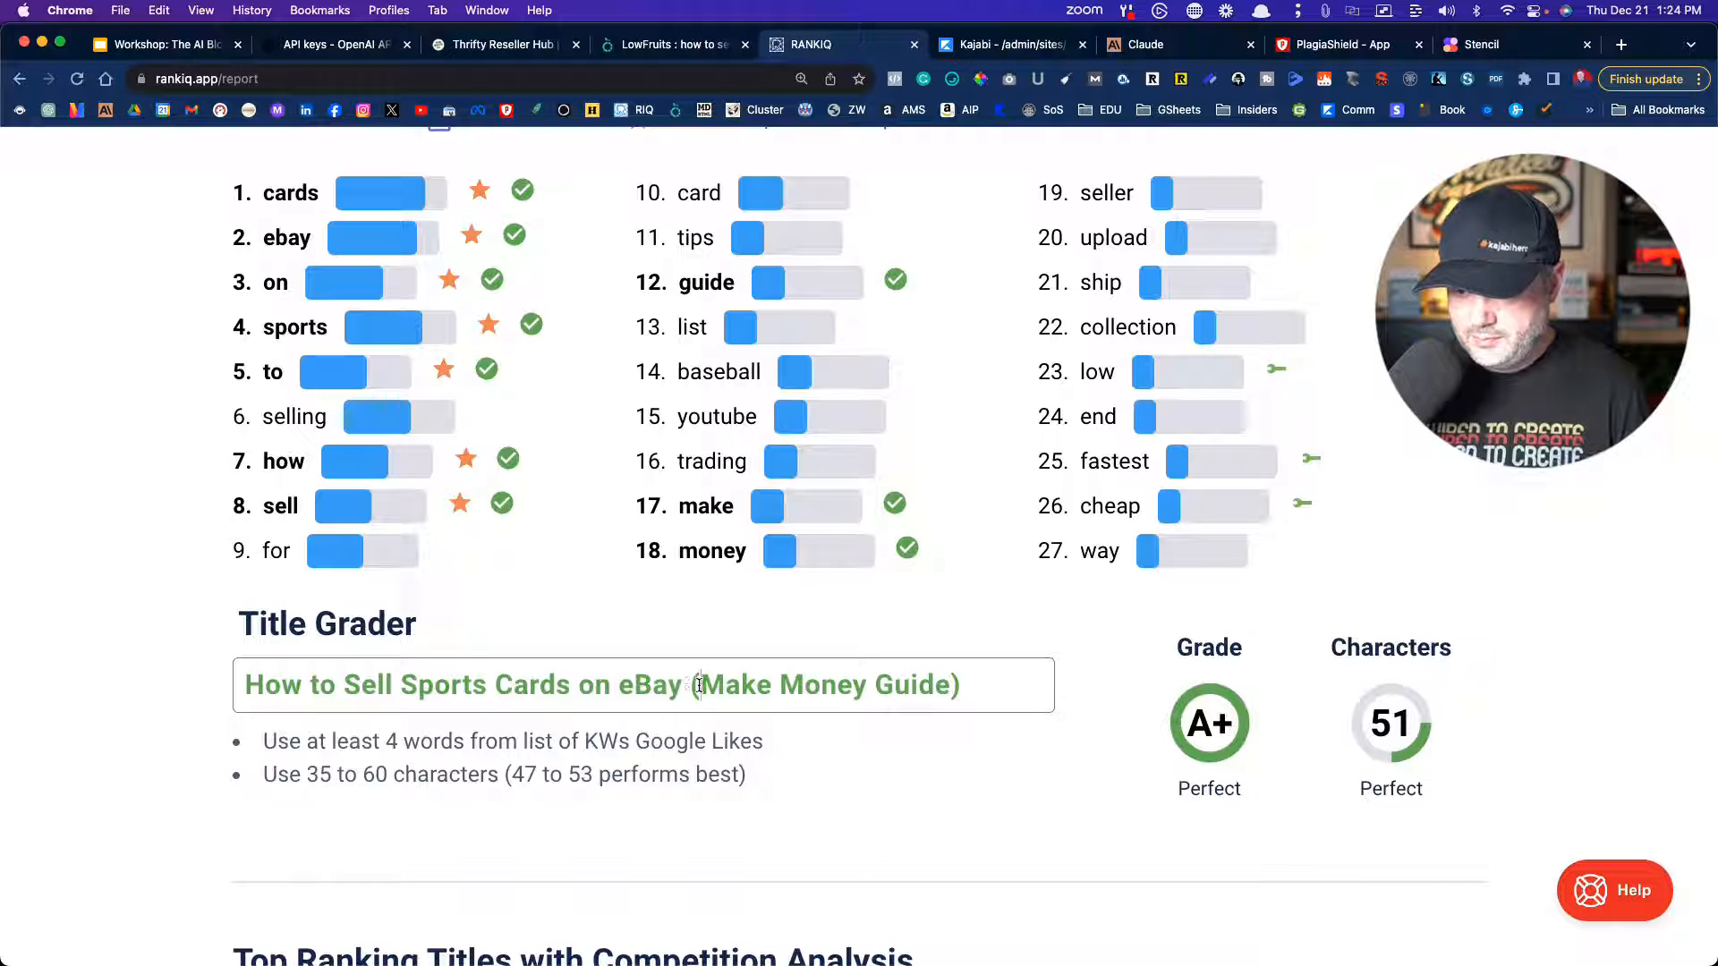
{"action": "left_click", "coordinate": [700, 685]}
{"action": "type", "text": "2024"}
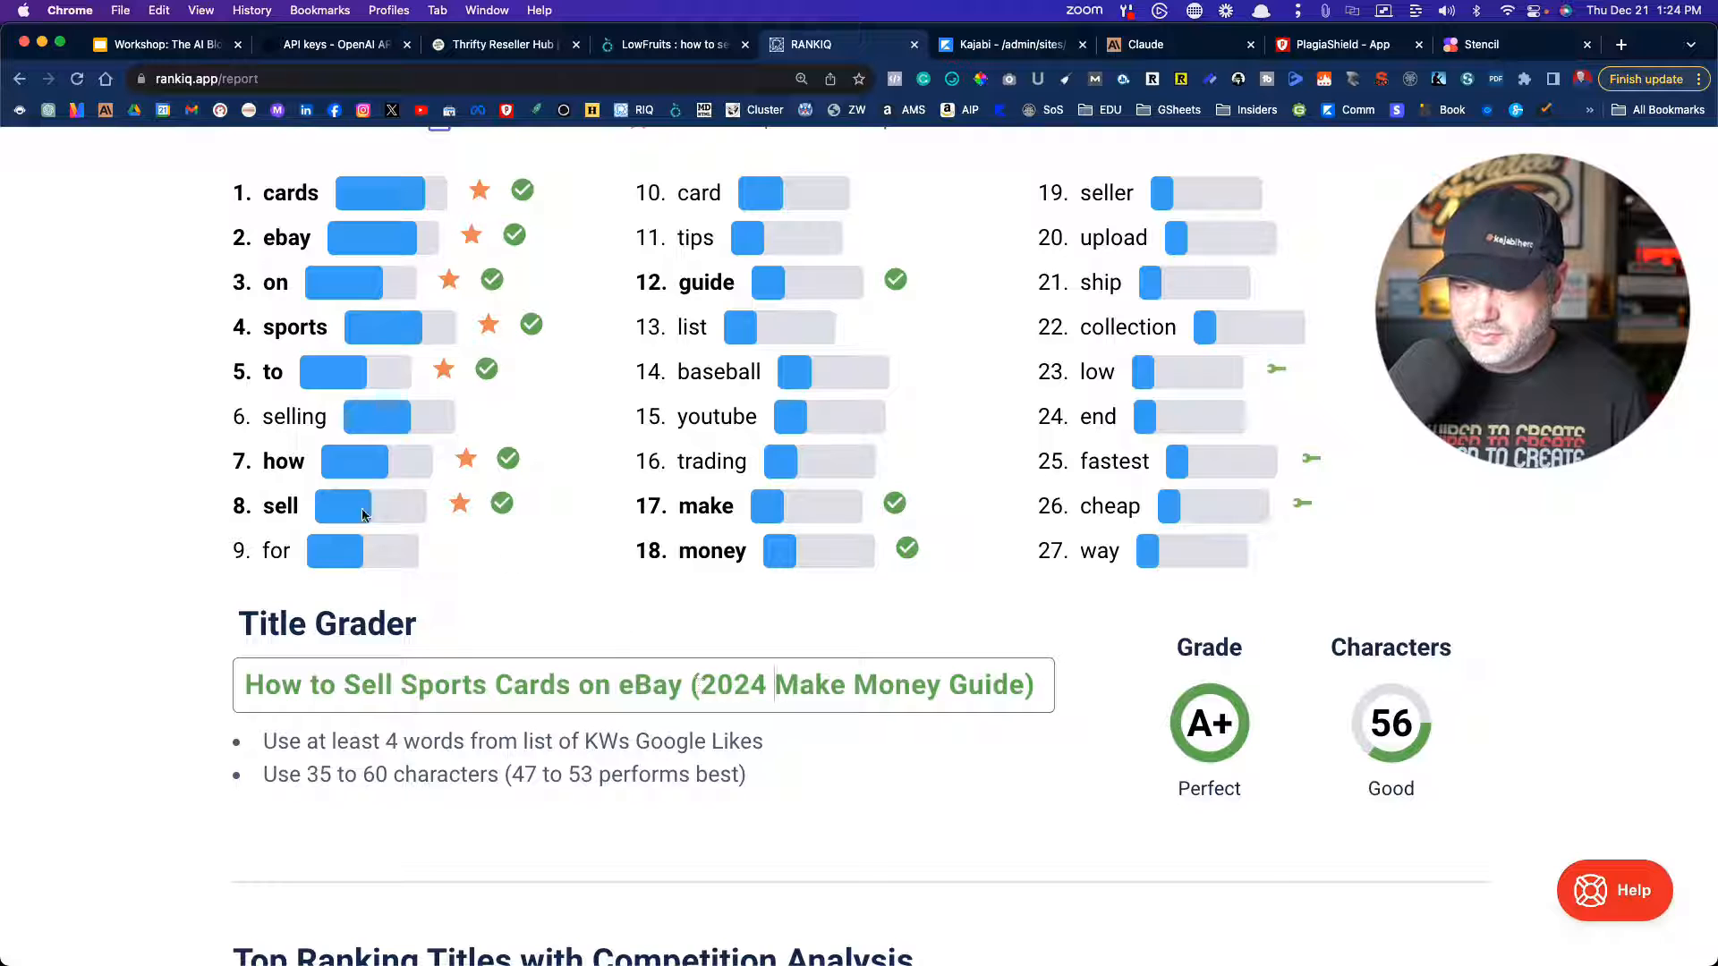
- Remove "Make Money" from the title so its ending reads "(2024 Guide)"
{"action": "scroll", "coordinate": [123, 498], "scroll_direction": "down", "scroll_amount": 1}
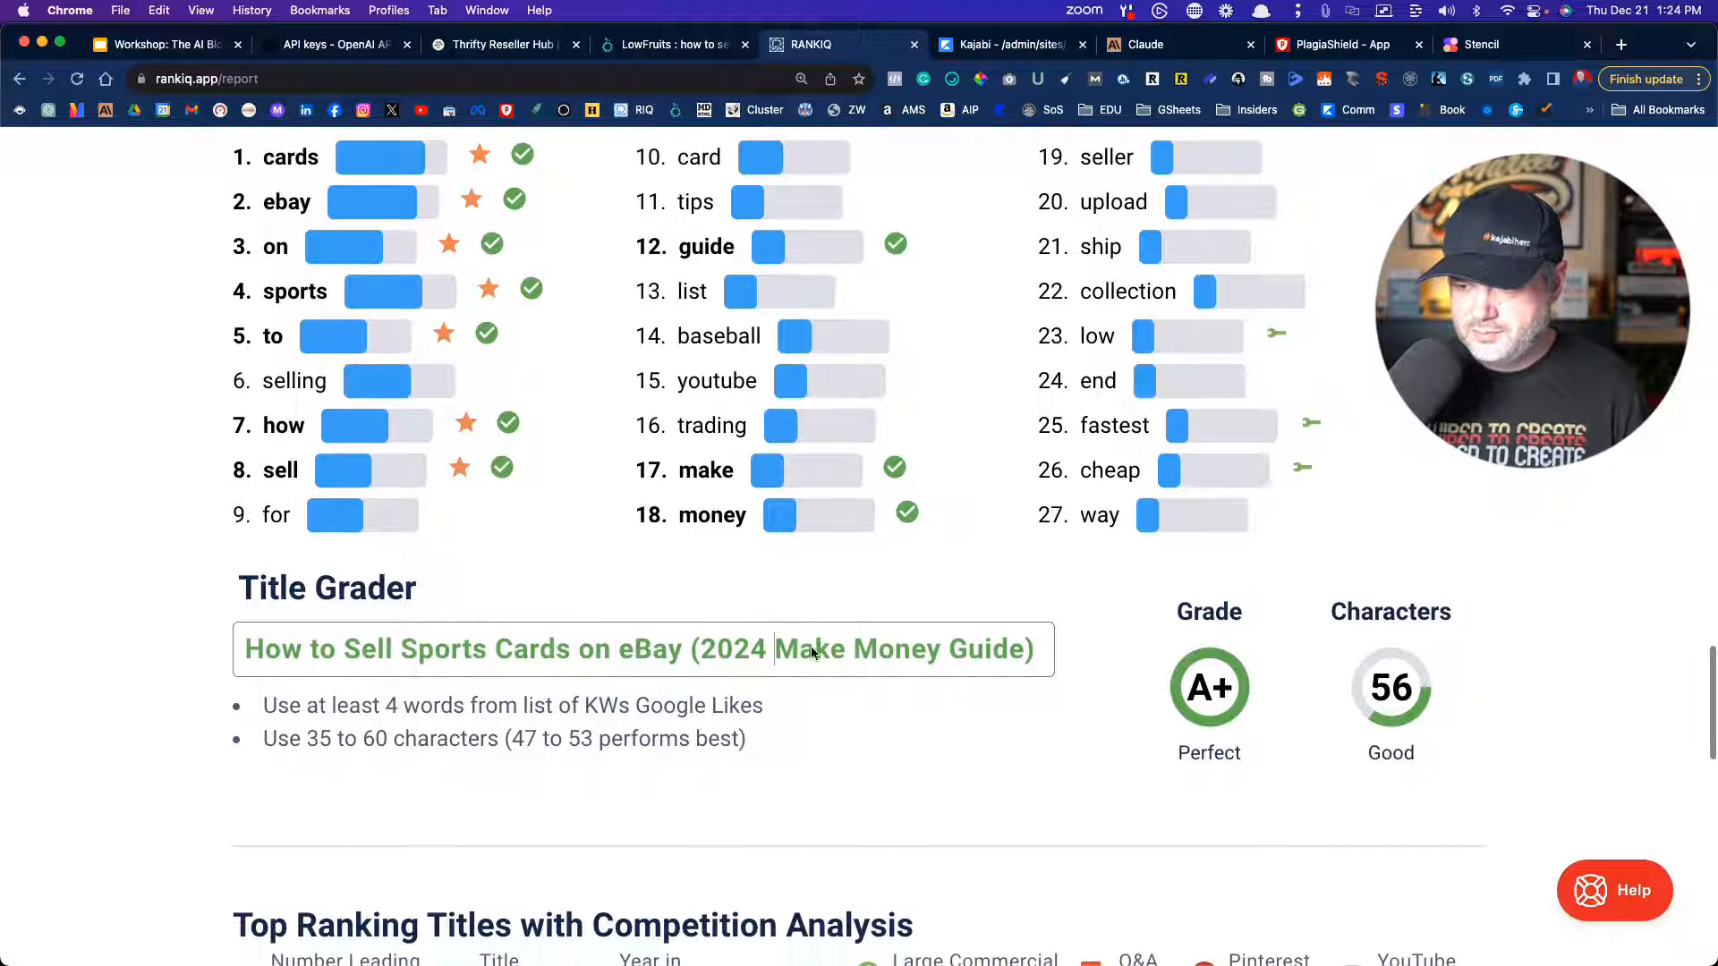
{"action": "left_click_drag", "start_coordinate": [941, 651], "coordinate": [775, 650]}
{"action": "key", "text": "BackSpace"}
{"action": "key", "text": "BackSpace"}
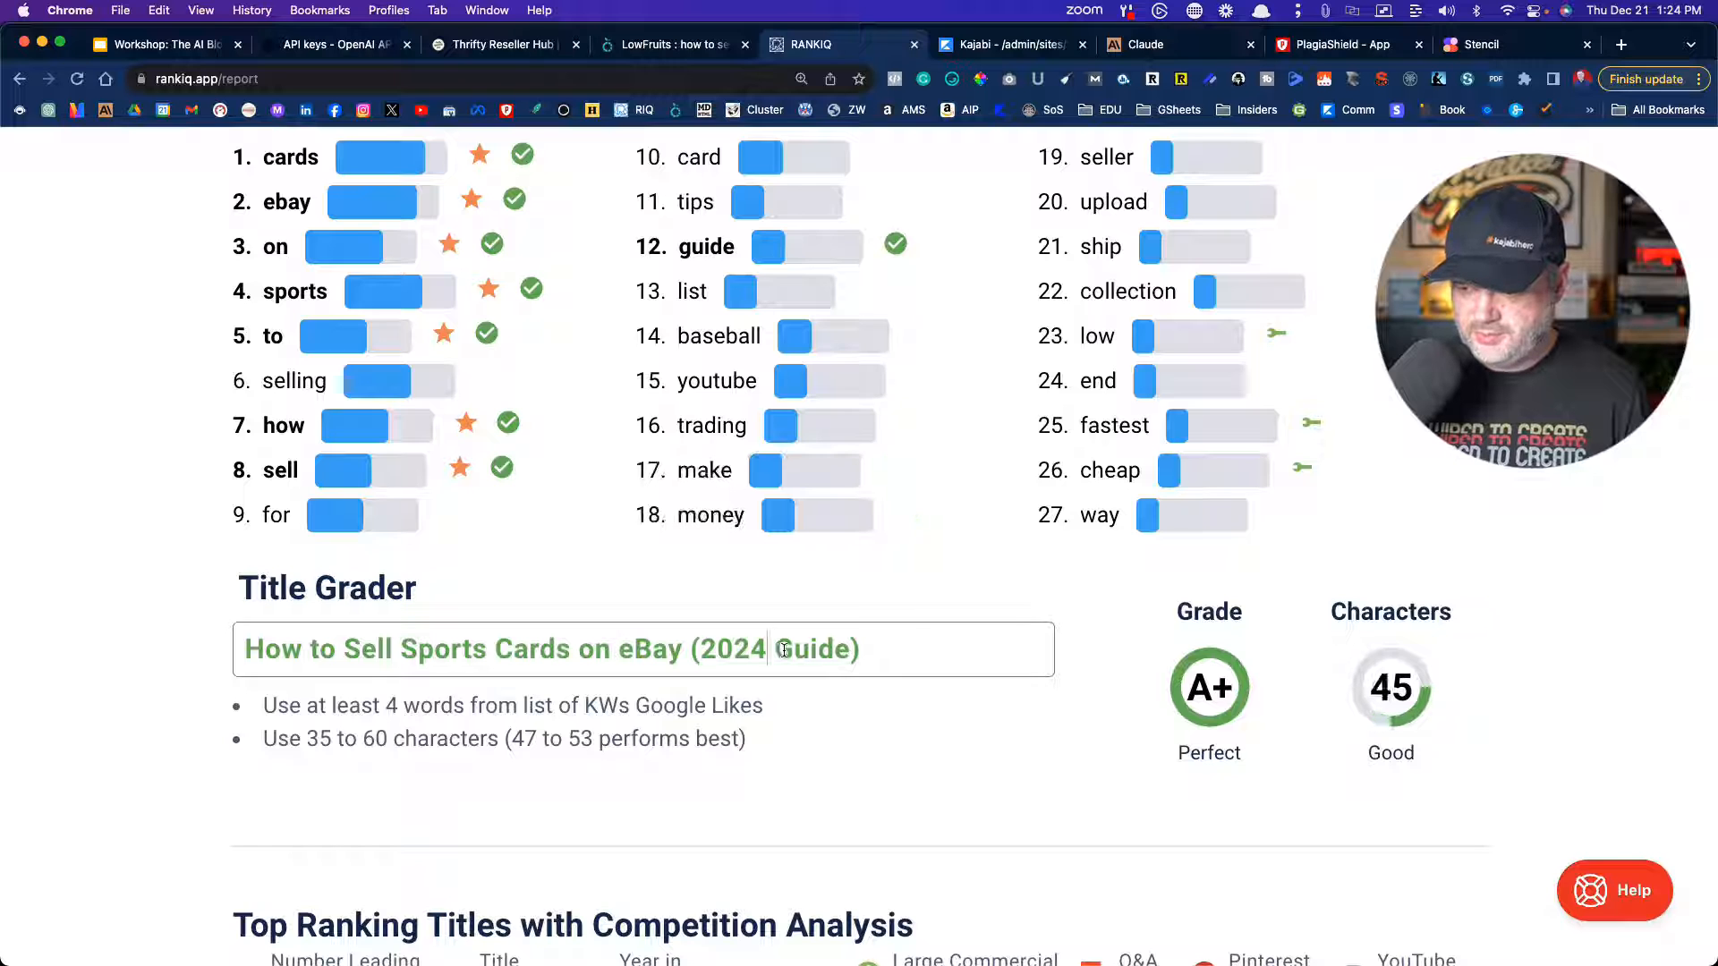
- Review the report's remaining sections through the Highest Graded Content in SERPs list
{"action": "scroll", "coordinate": [154, 483], "scroll_direction": "down", "scroll_amount": 3}
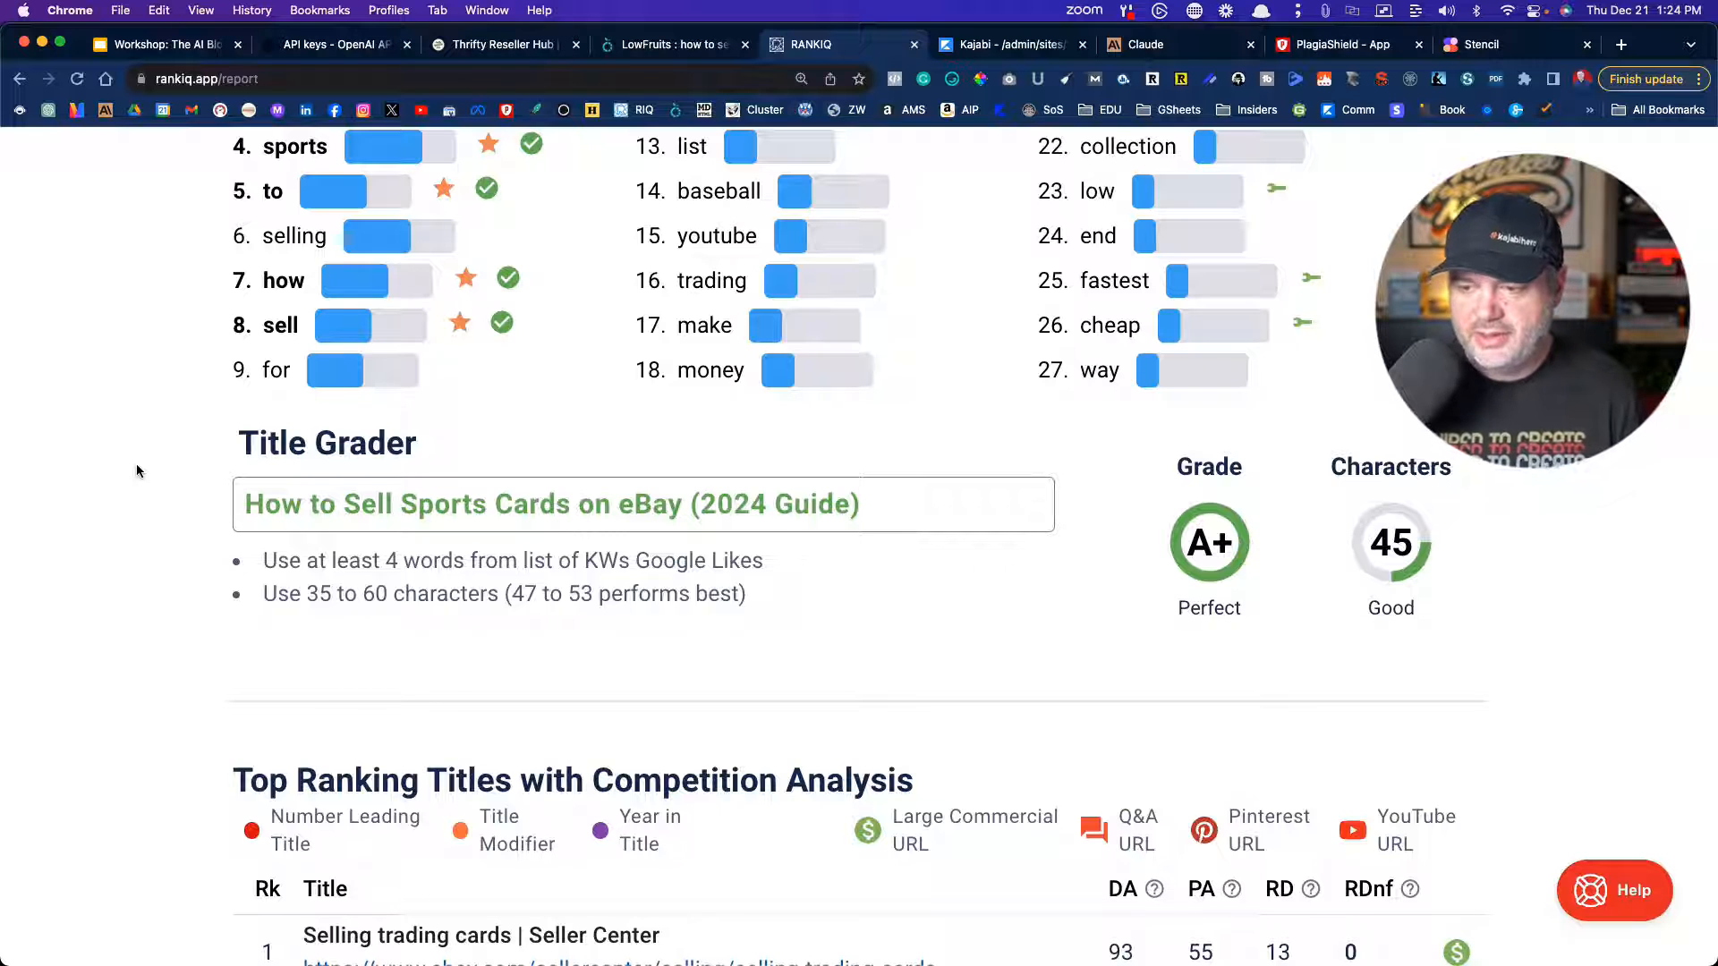
{"action": "scroll", "coordinate": [137, 471], "scroll_direction": "down", "scroll_amount": 1}
{"action": "scroll", "coordinate": [174, 558], "scroll_direction": "down", "scroll_amount": 1}
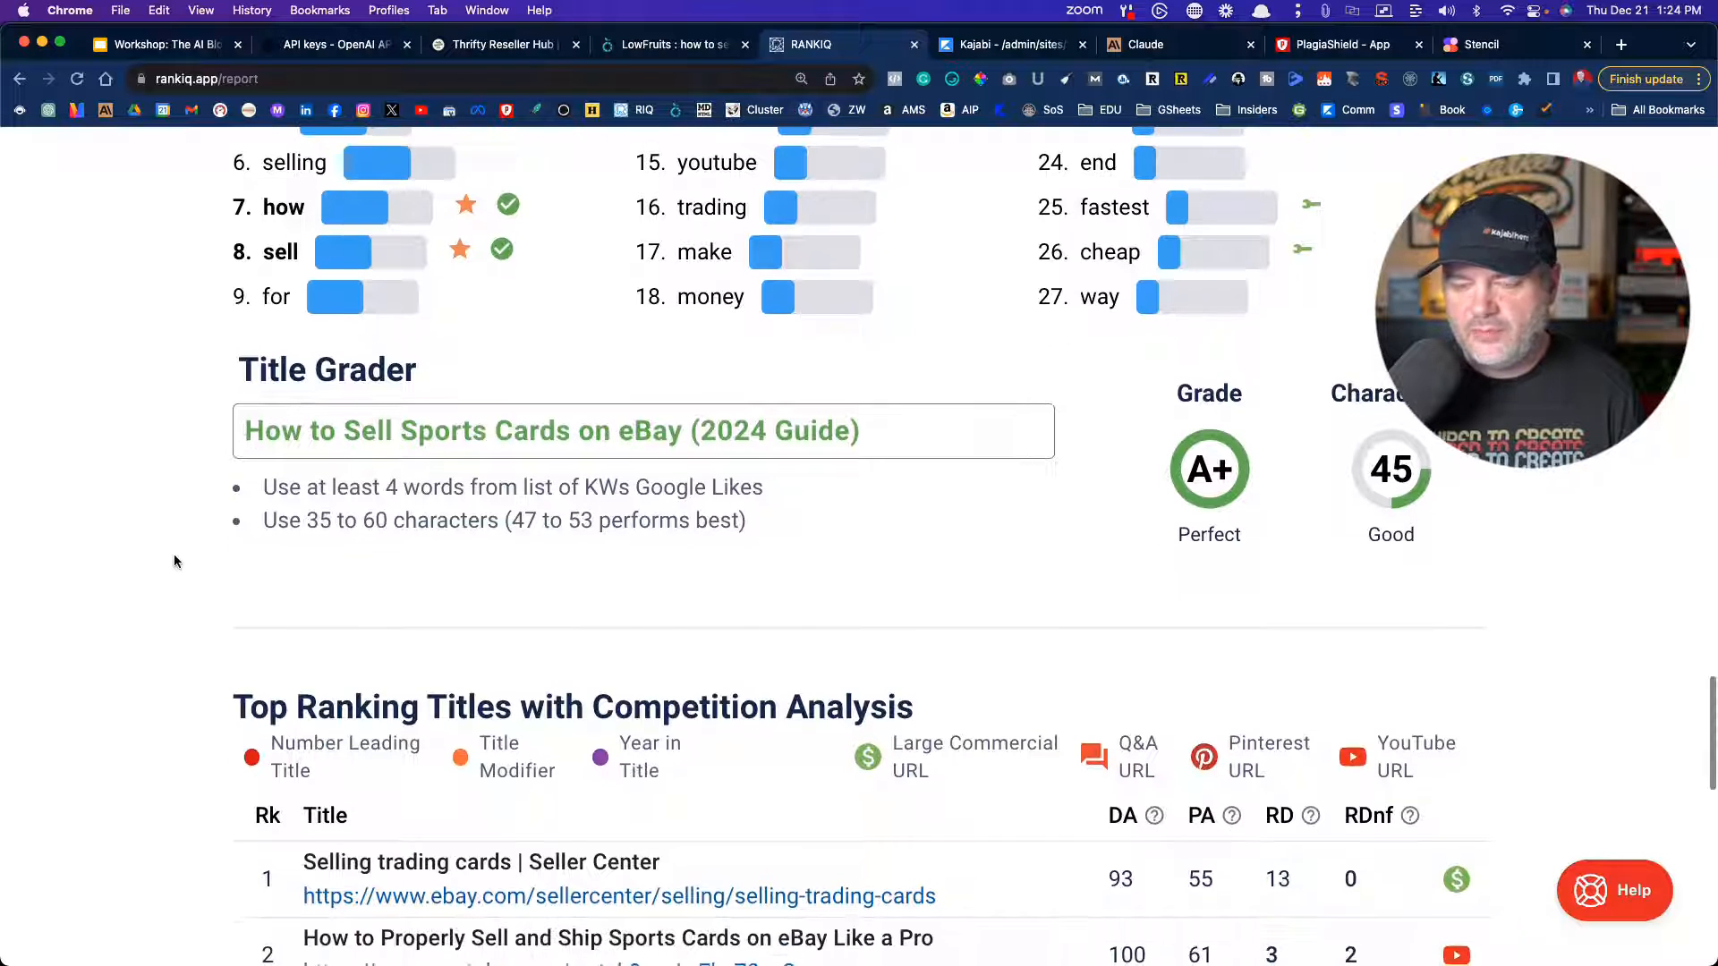
{"action": "scroll", "coordinate": [174, 561], "scroll_direction": "down", "scroll_amount": 10}
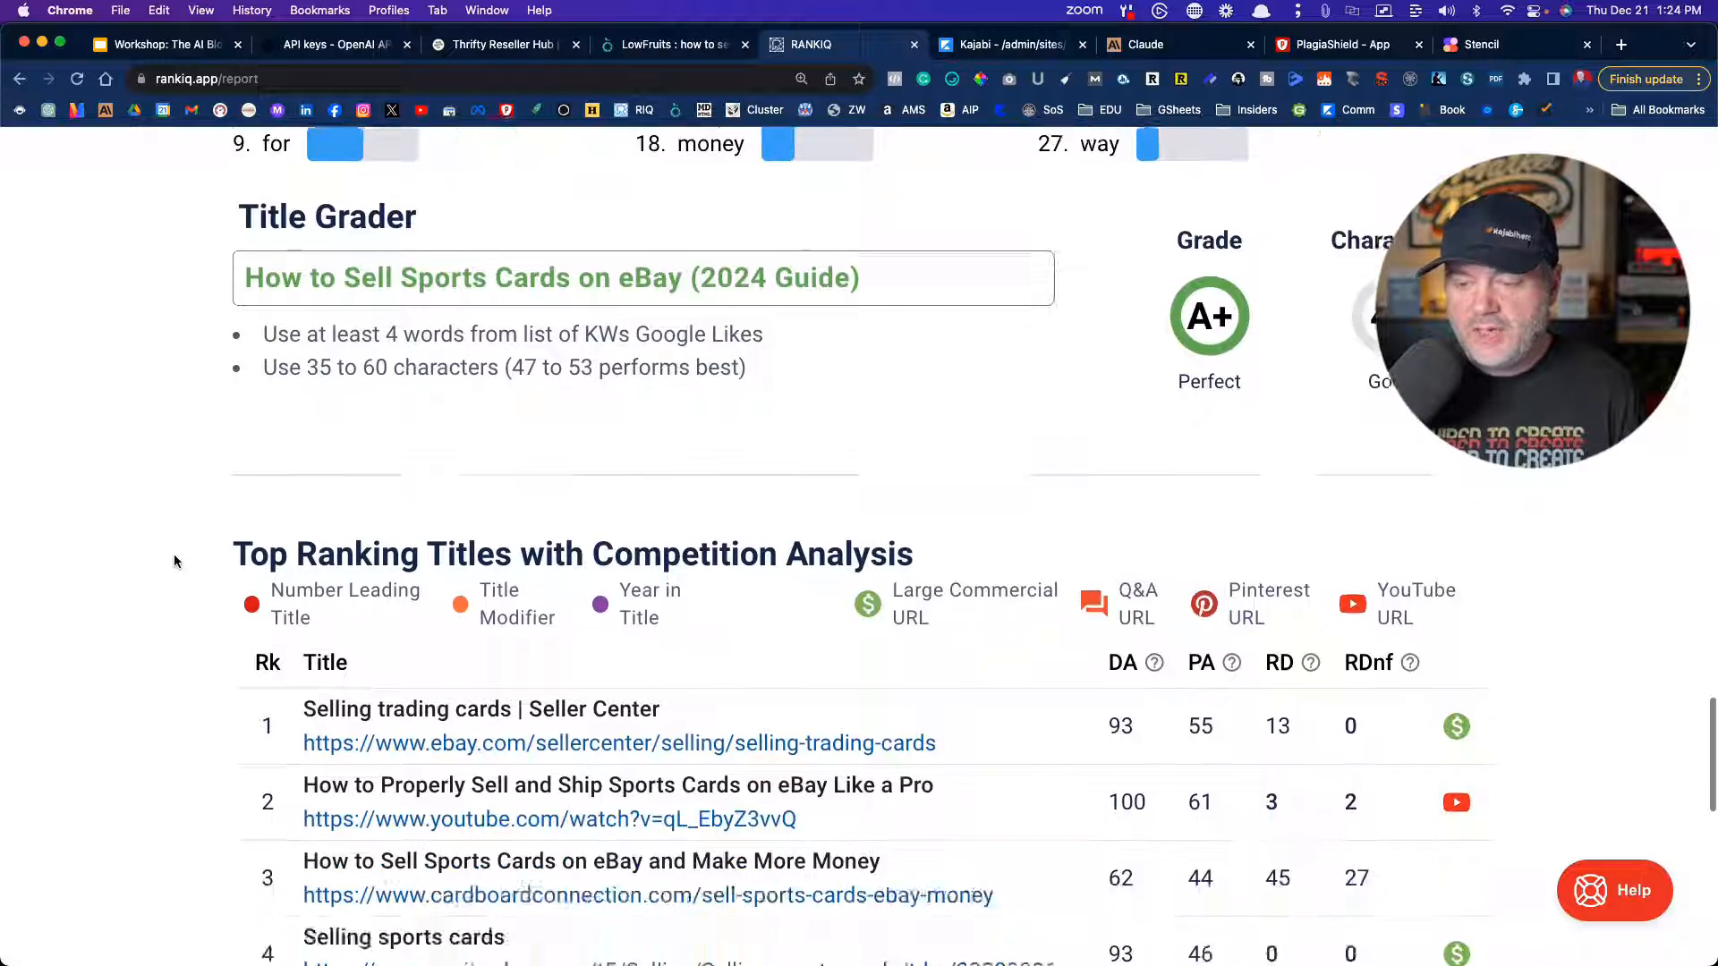
{"action": "scroll", "coordinate": [174, 561], "scroll_direction": "down", "scroll_amount": 20}
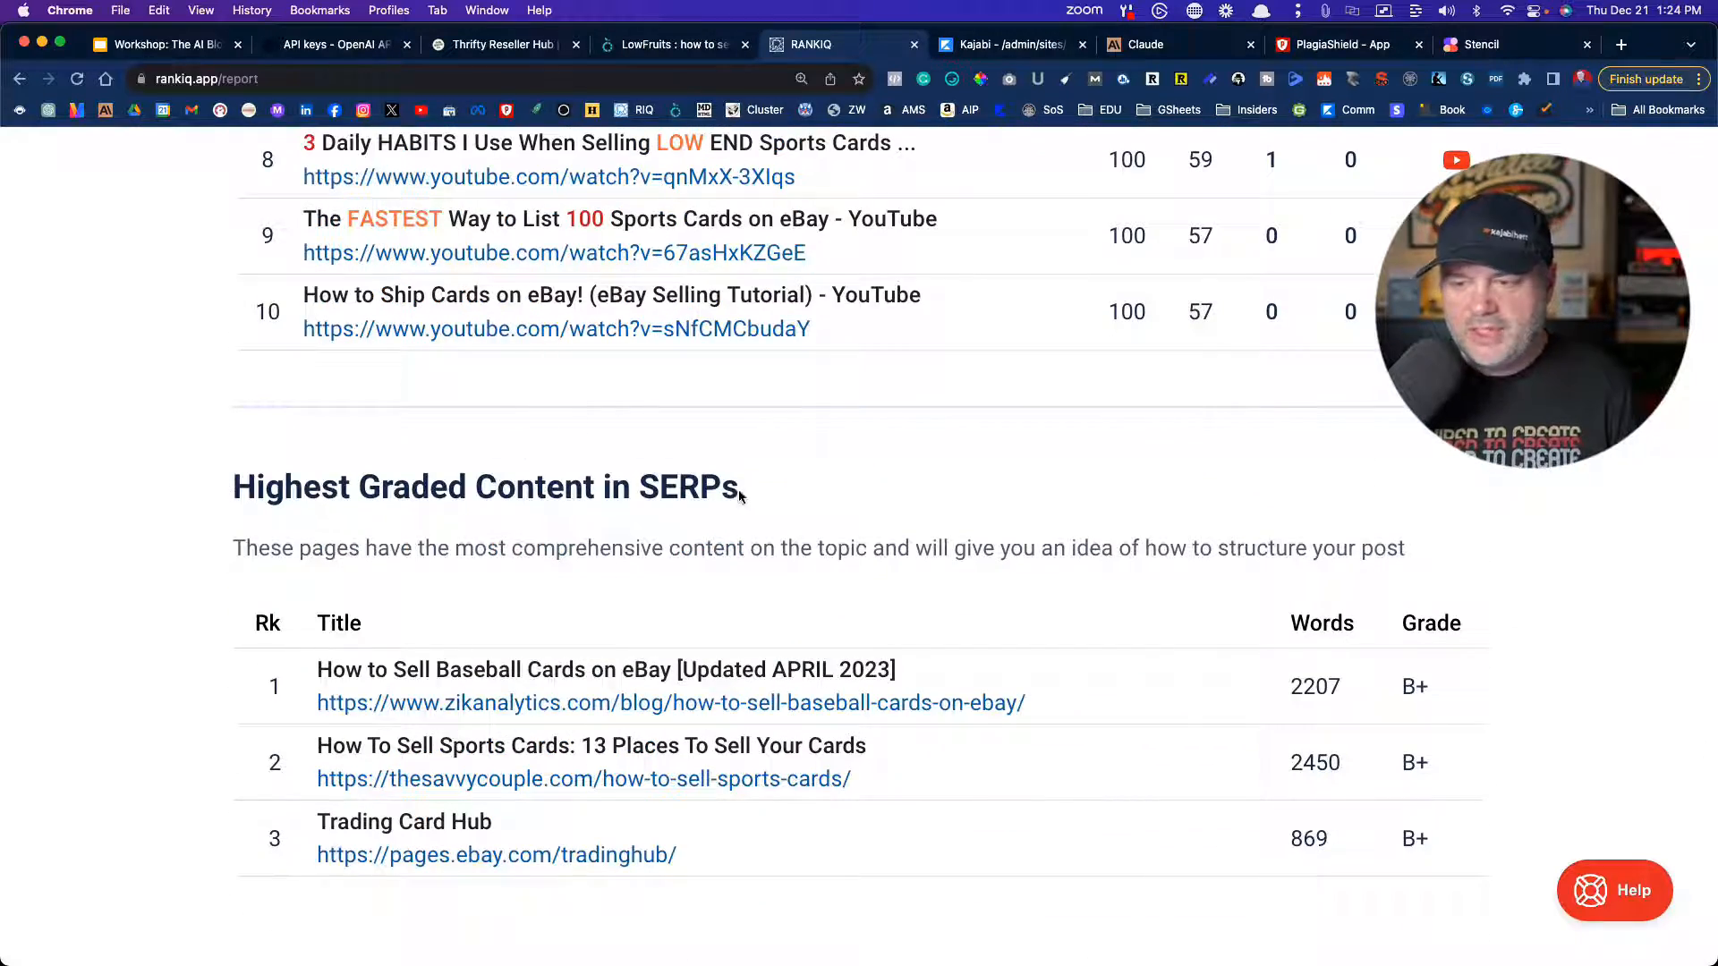
- Open the top-ranked zikanalytics.com article from Highest Graded Content in SERPs and inspect its header structure
{"action": "left_click_drag", "start_coordinate": [740, 497], "coordinate": [175, 499]}
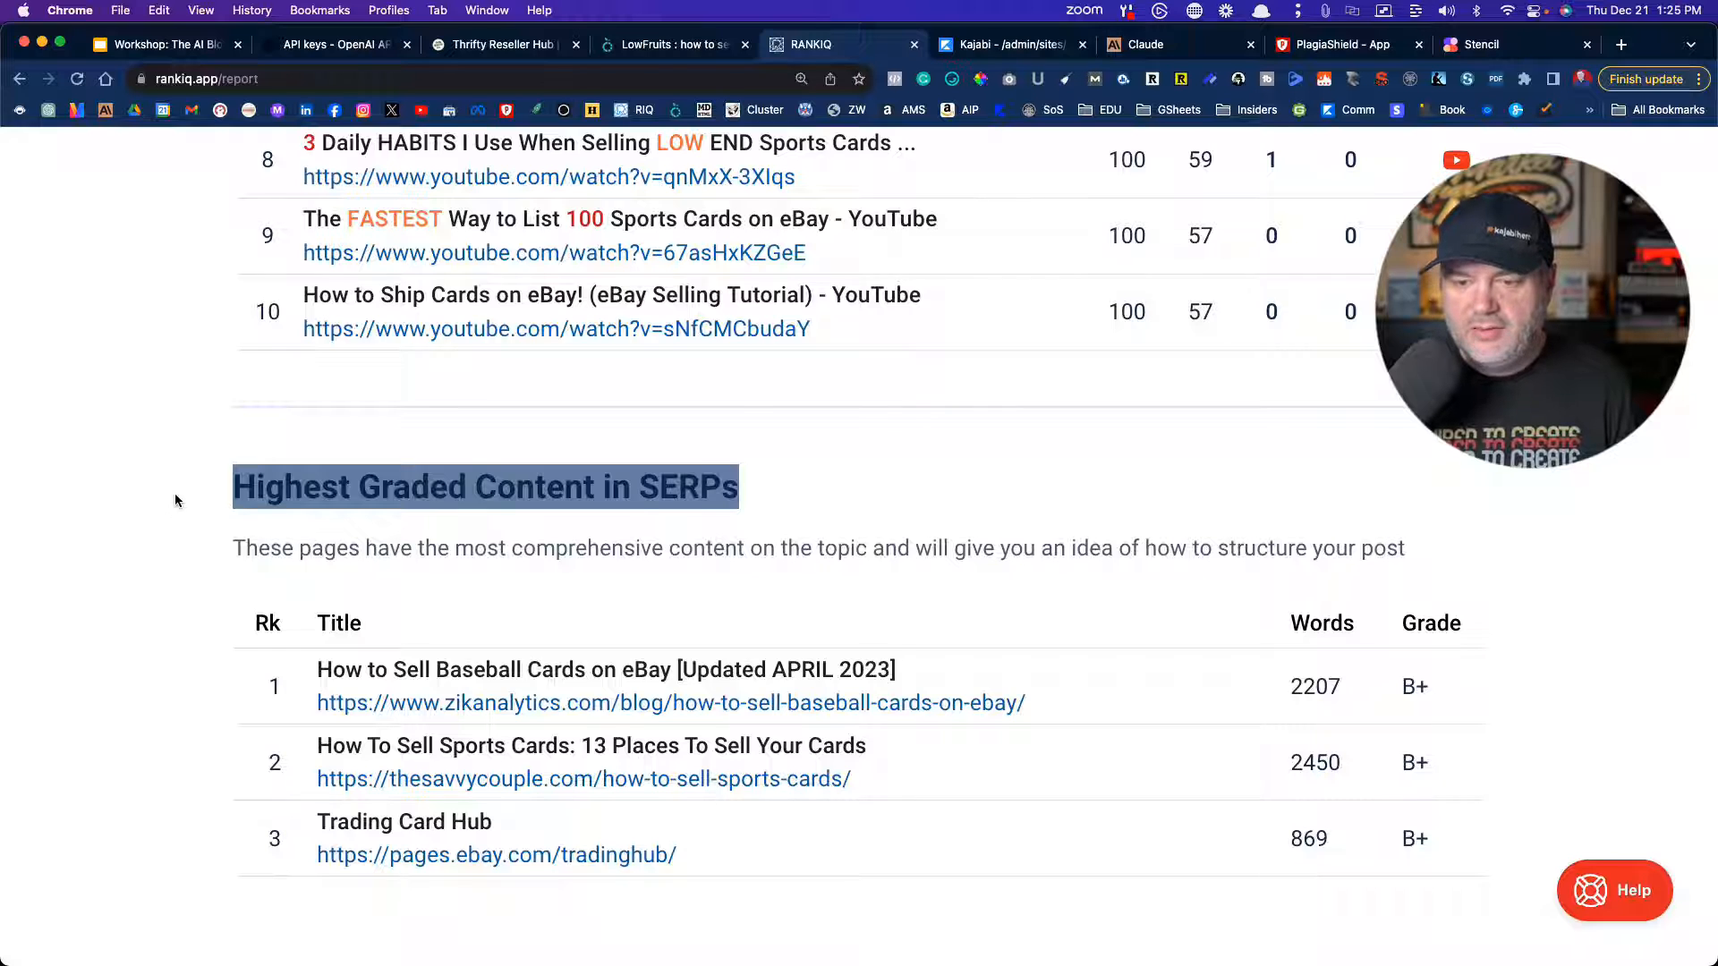
{"action": "left_click", "coordinate": [174, 501]}
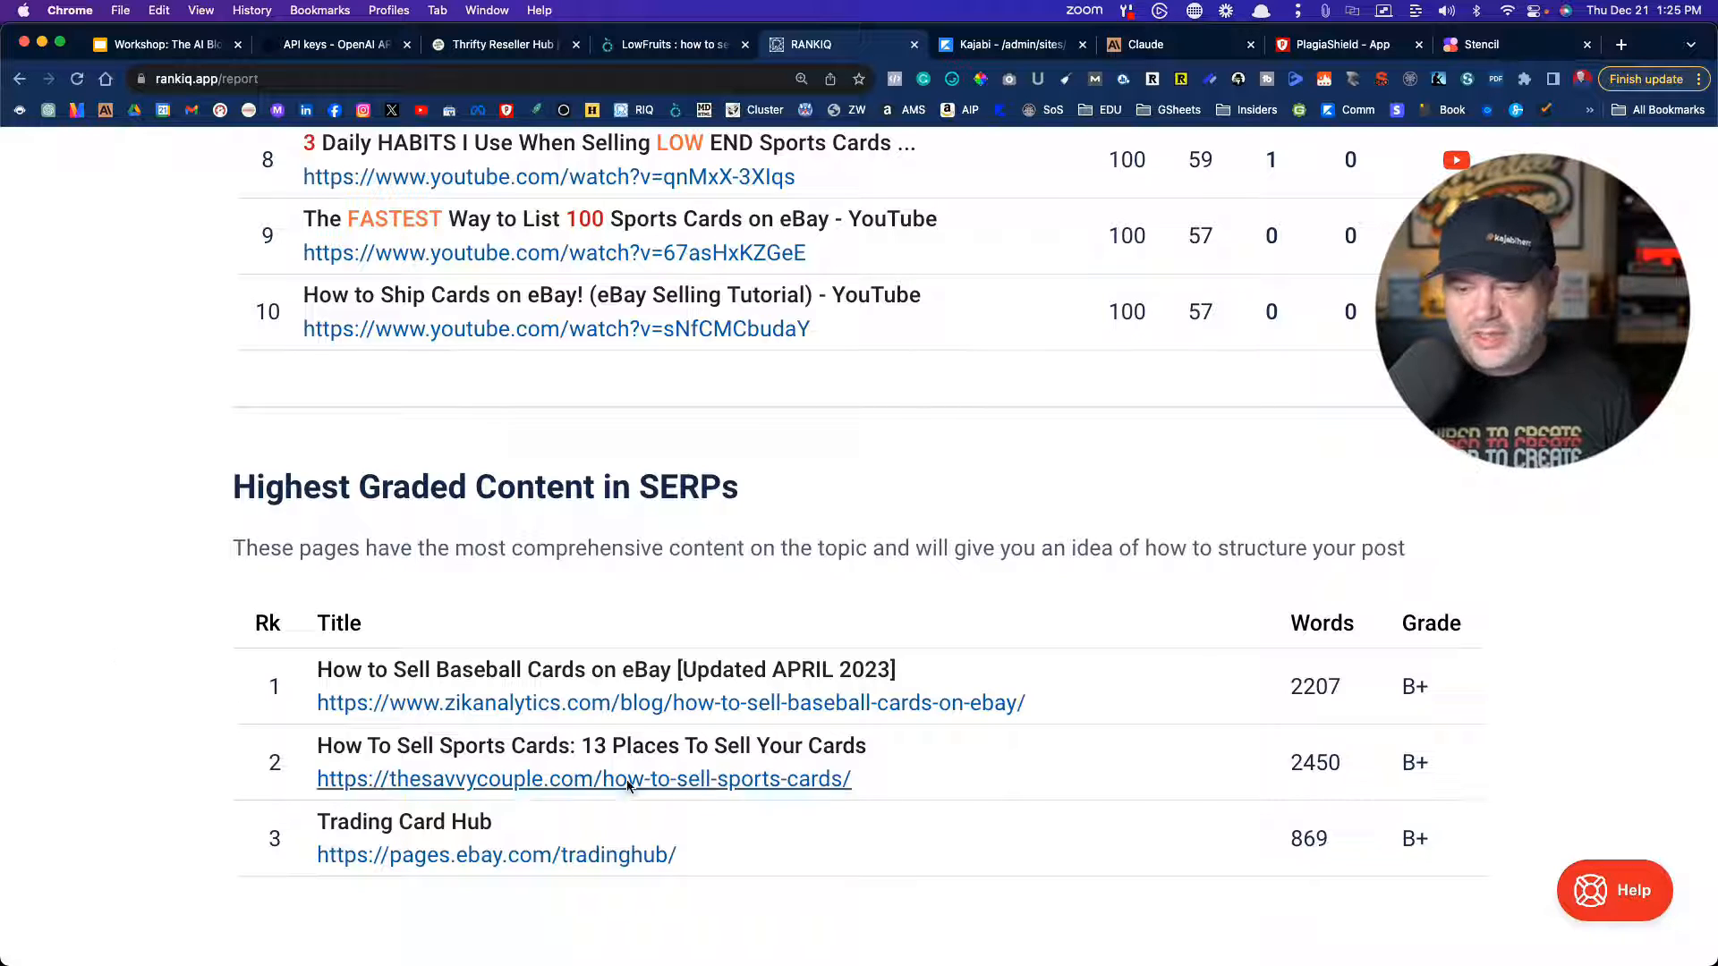
{"action": "left_click", "coordinate": [563, 705]}
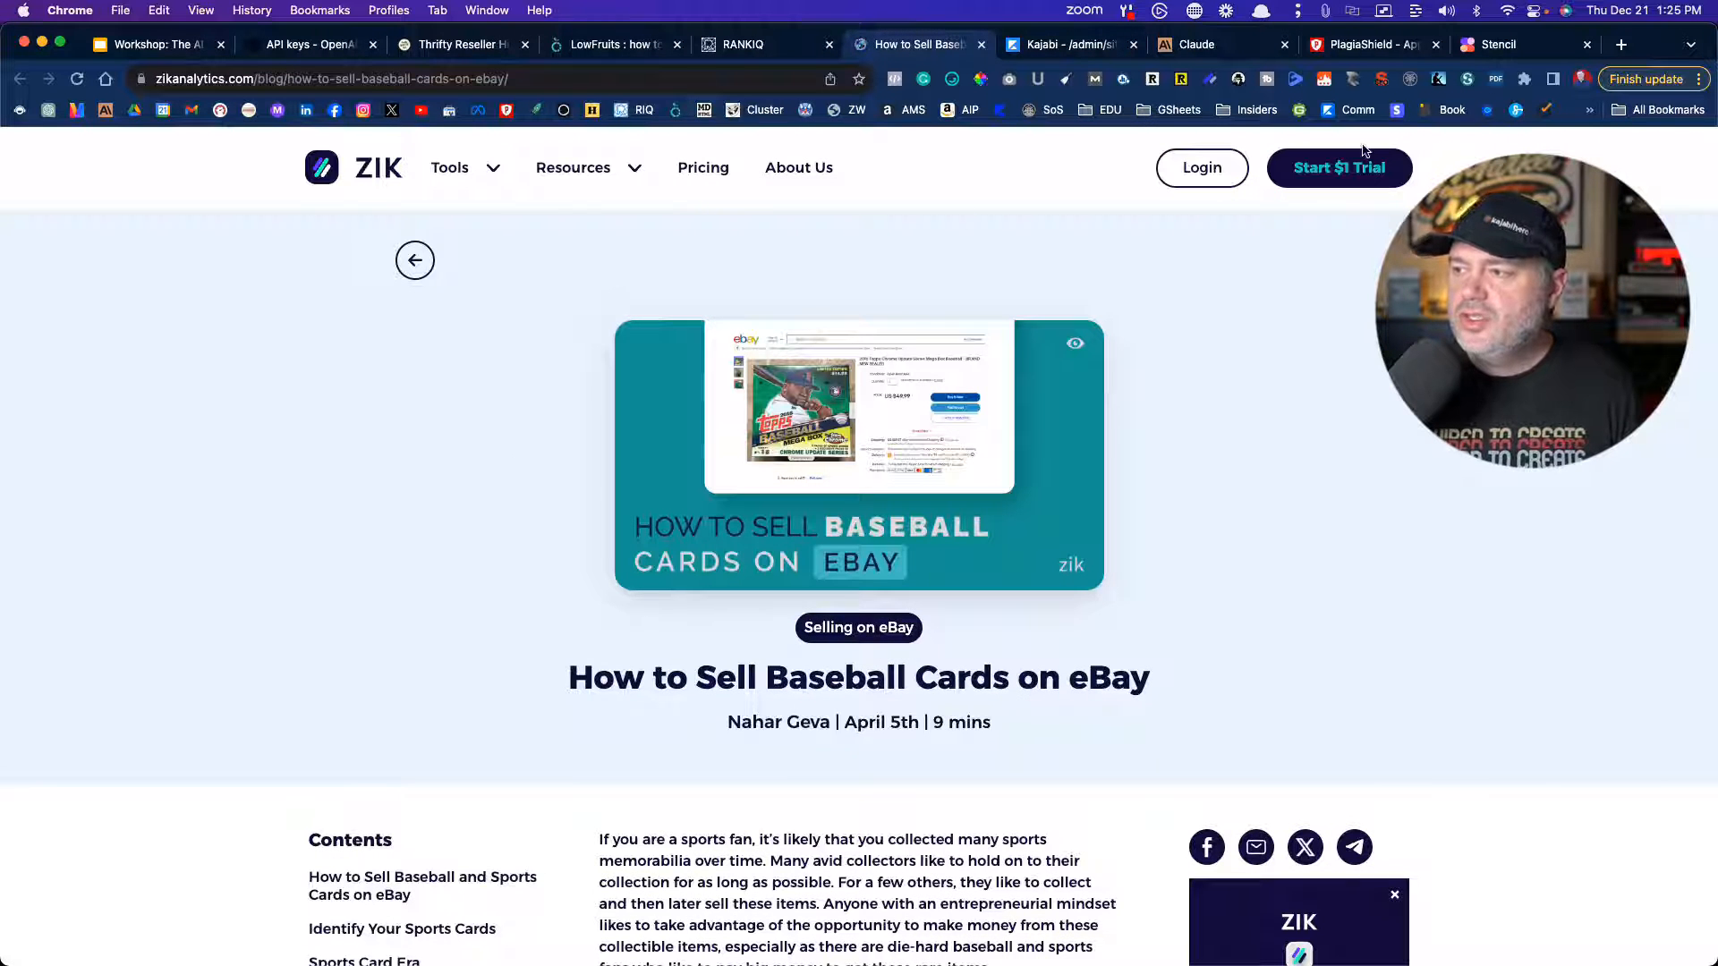
{"action": "left_click", "coordinate": [1382, 80]}
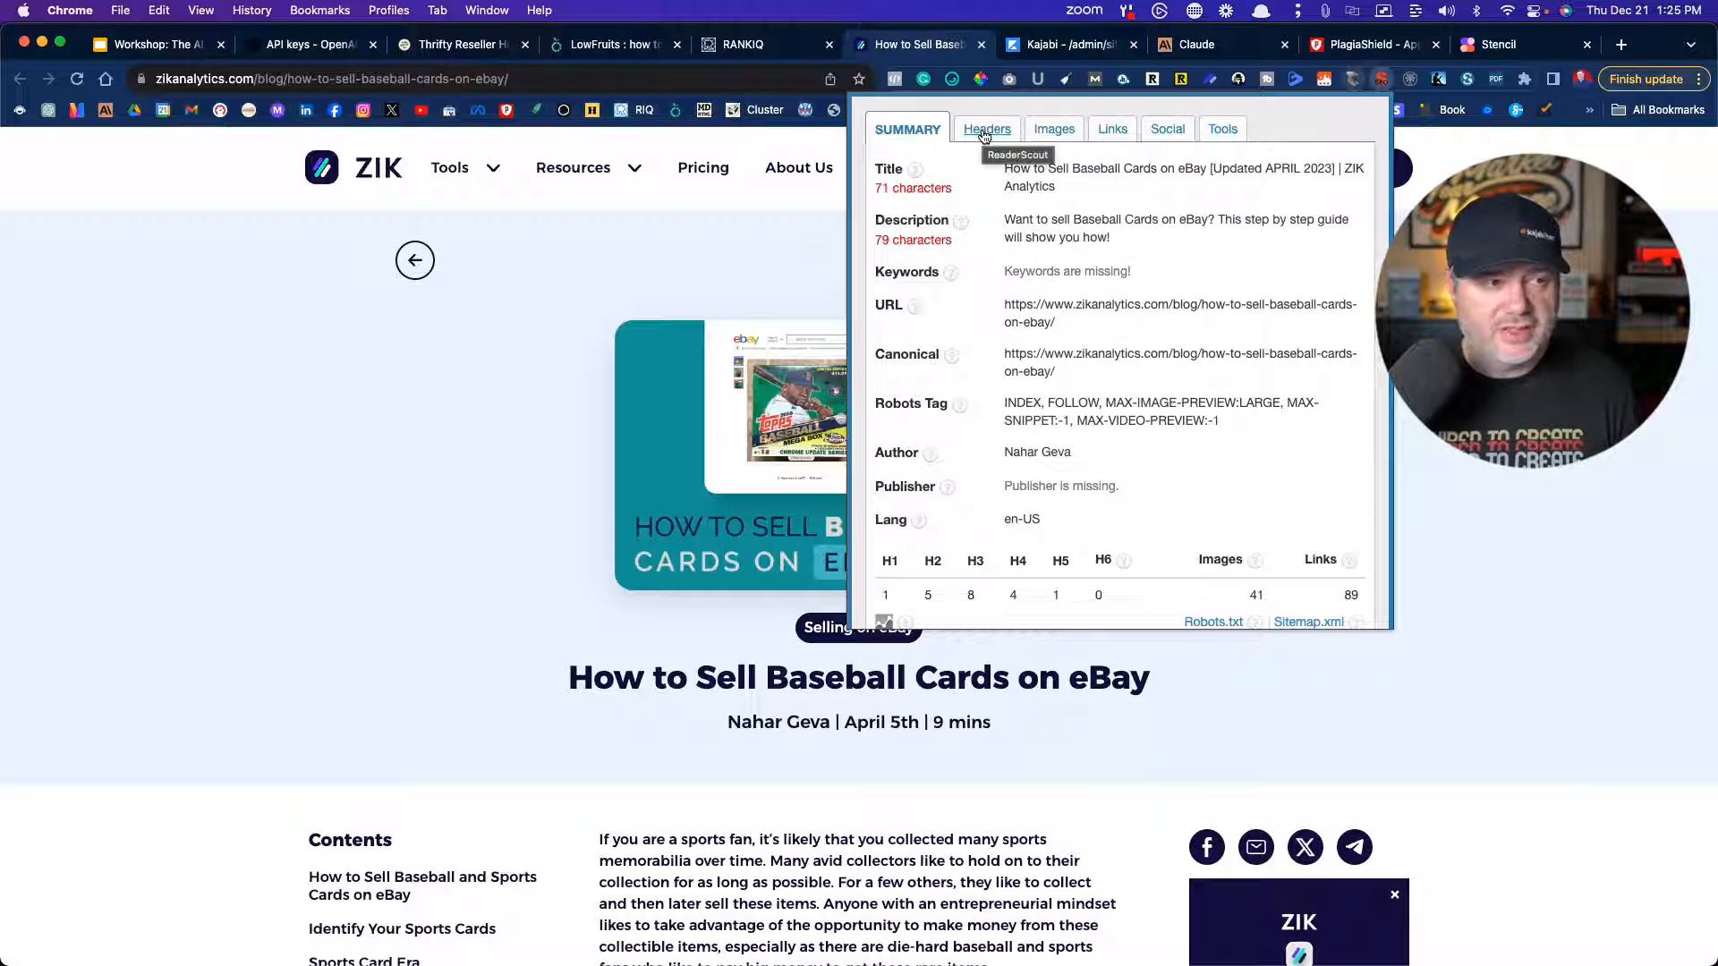
{"action": "left_click", "coordinate": [985, 132]}
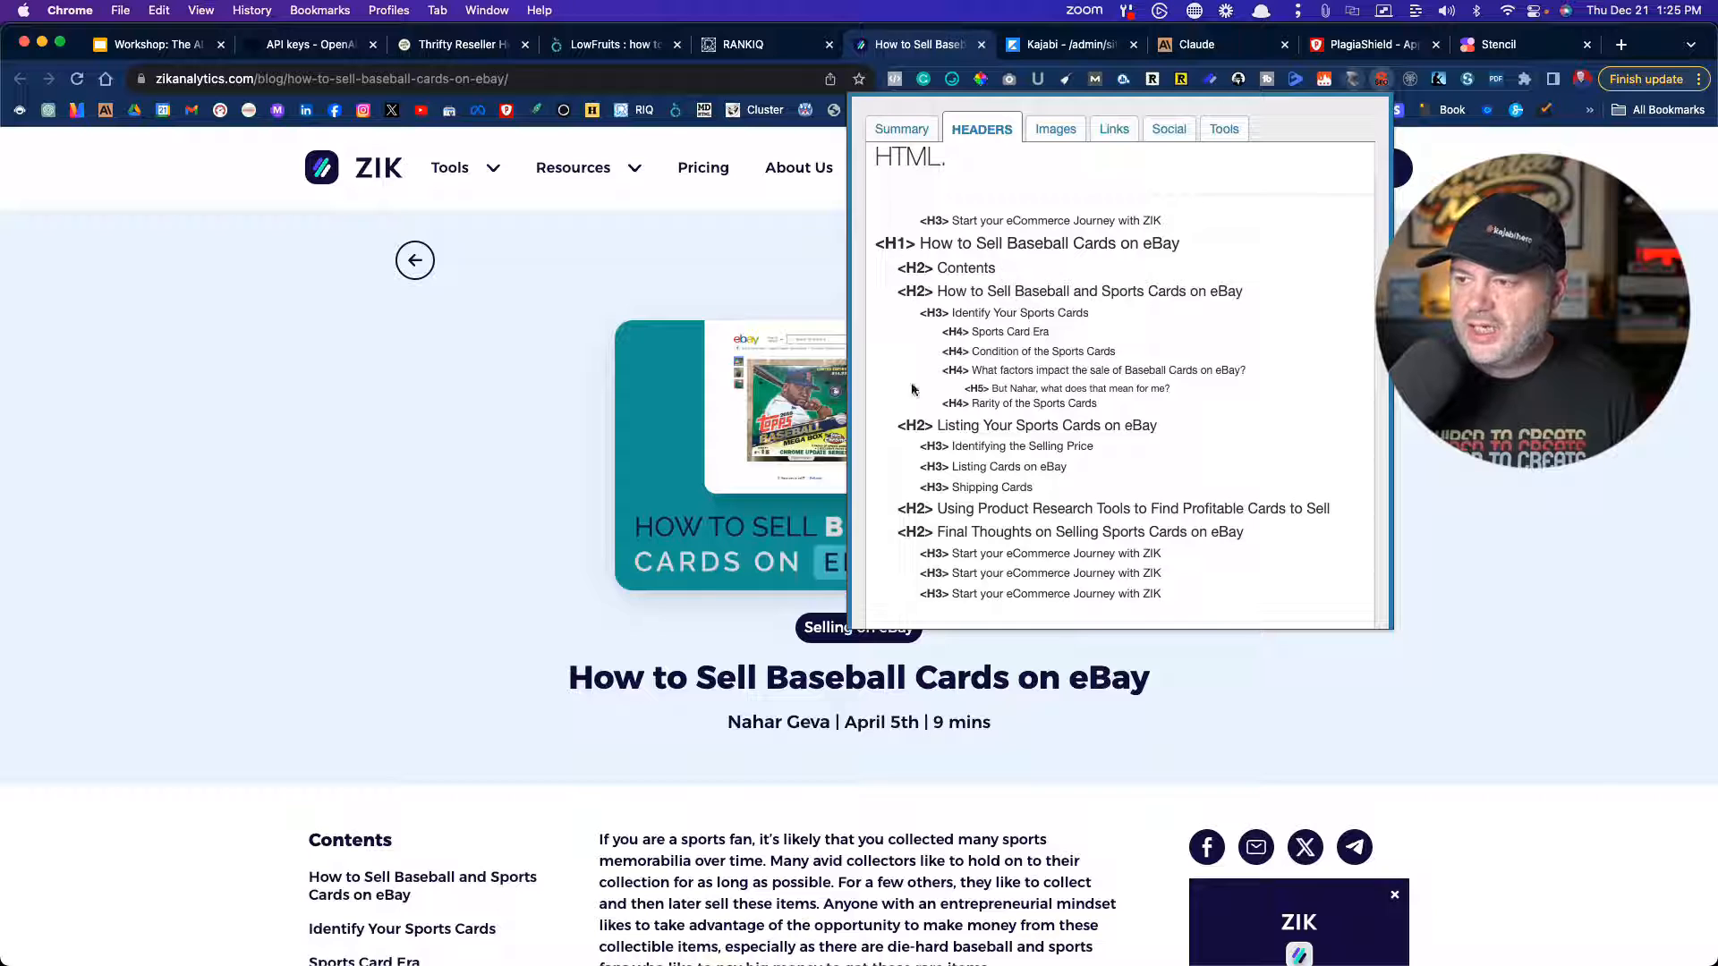
{"action": "left_click", "coordinate": [722, 231]}
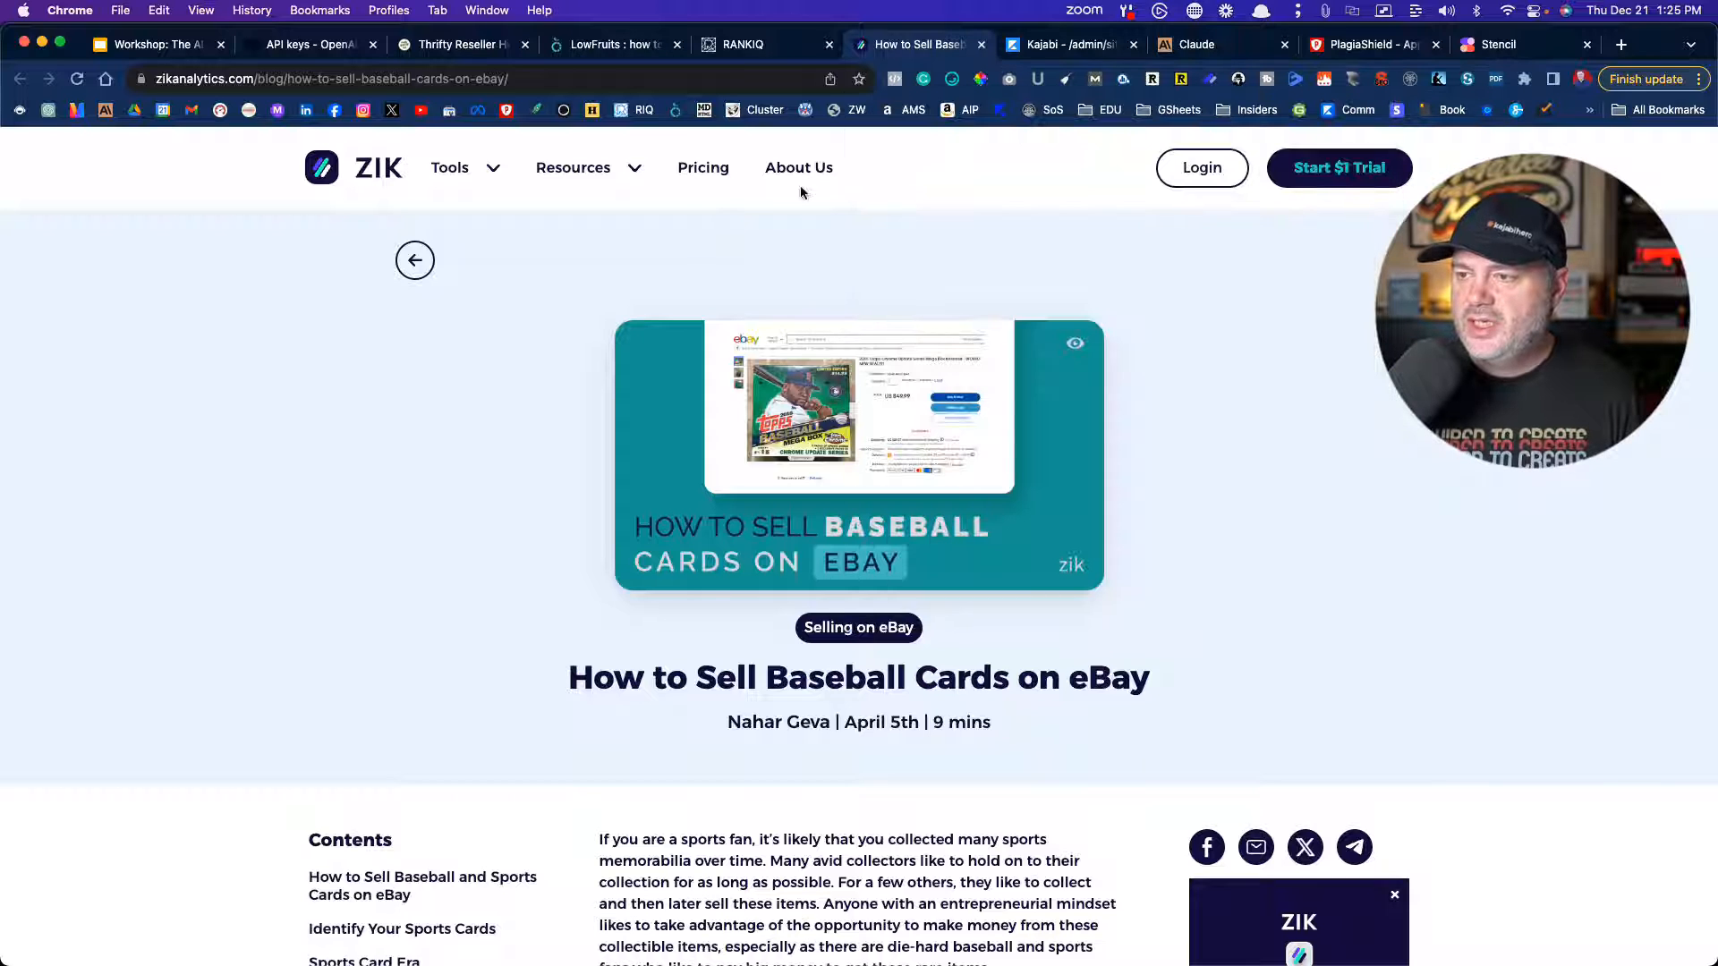
- Copy all headings of the "How to Sell Baseball Cards on eBay" article to the clipboard
{"action": "left_click", "coordinate": [839, 111]}
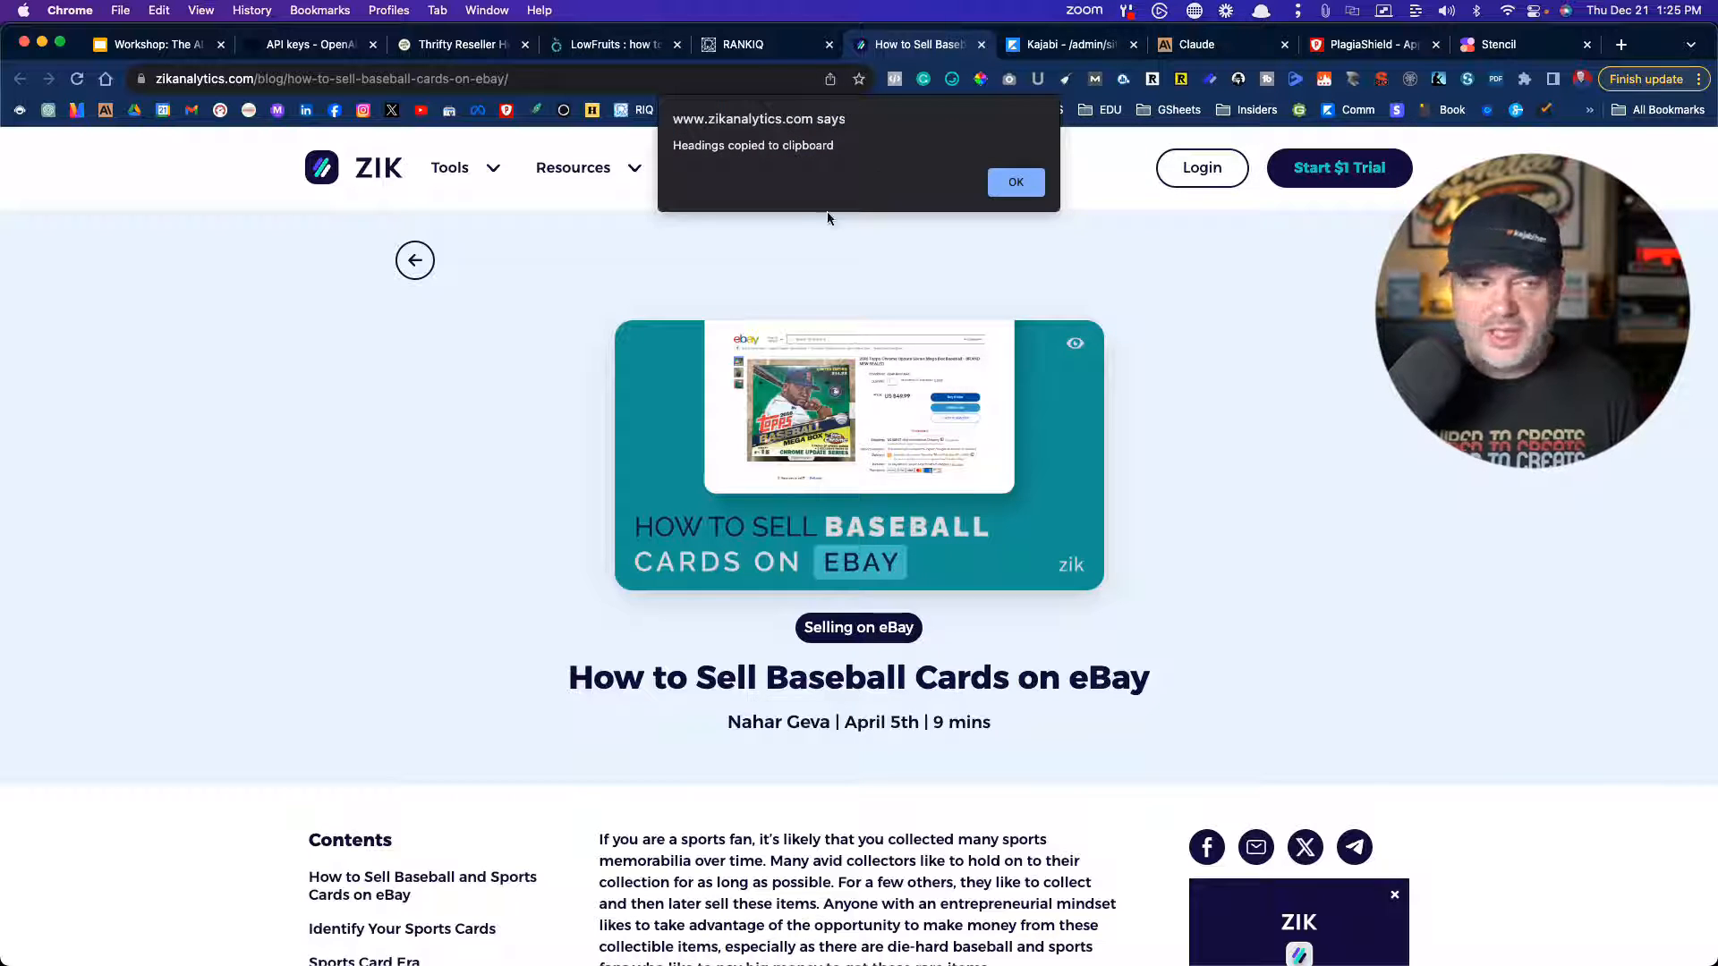
{"action": "left_click", "coordinate": [999, 188]}
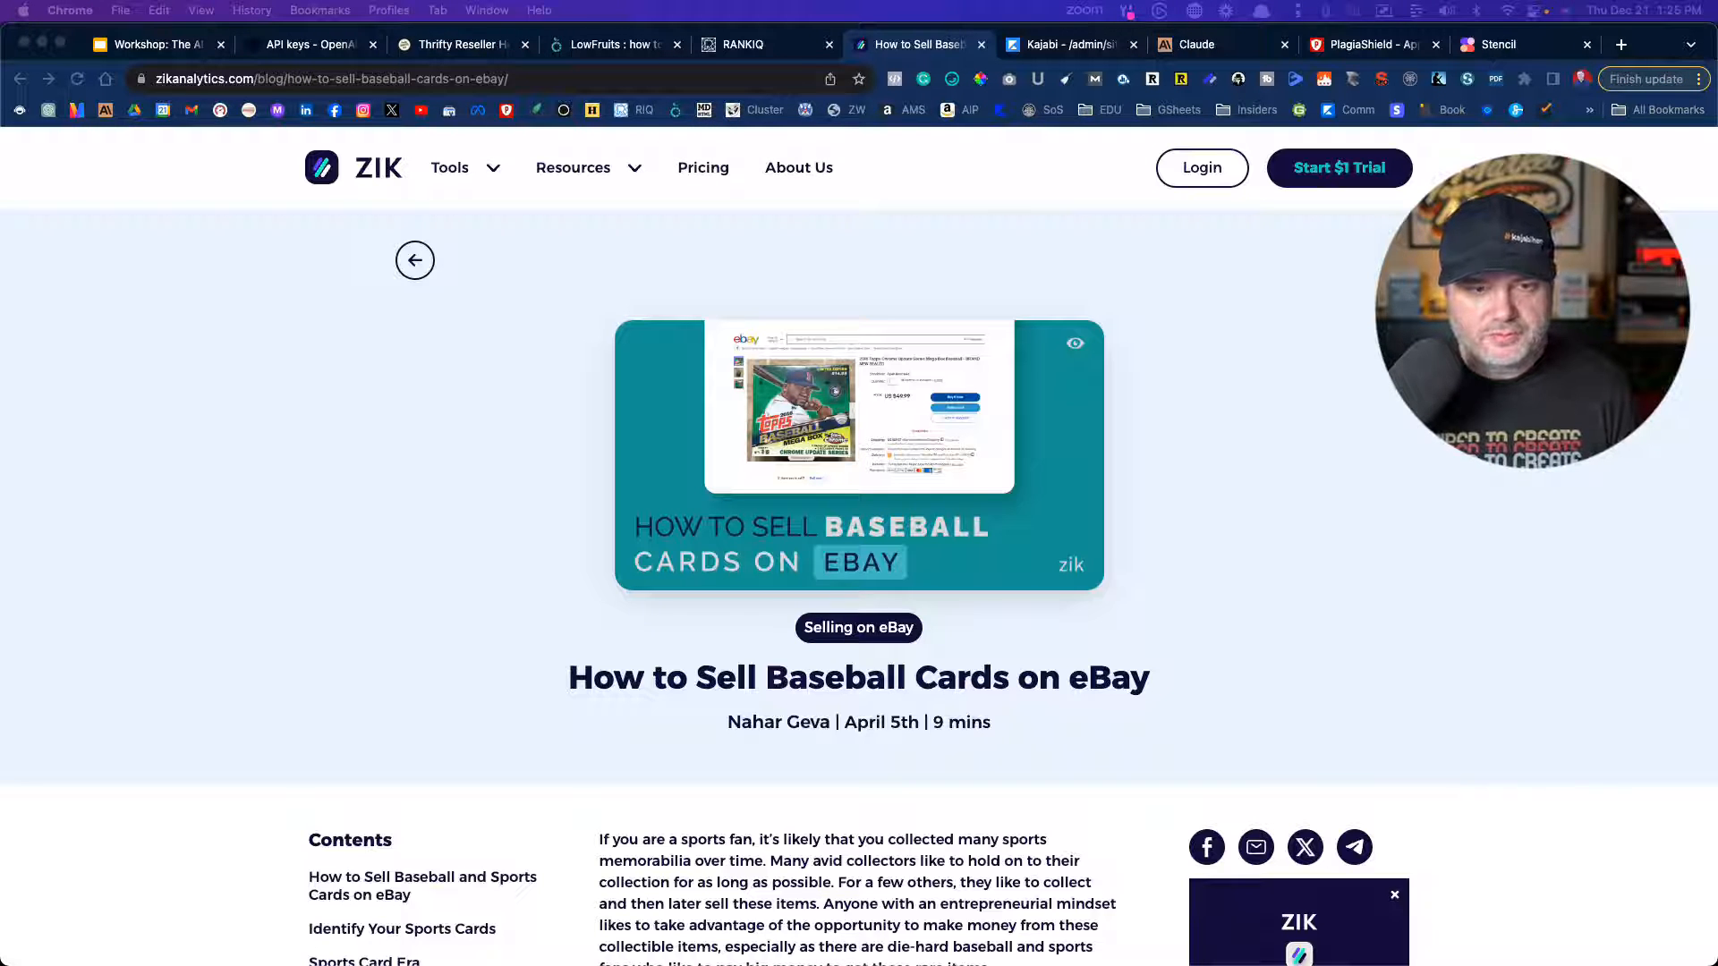
{"action": "left_click_drag", "start_coordinate": [0, 53], "coordinate": [0, 63]}
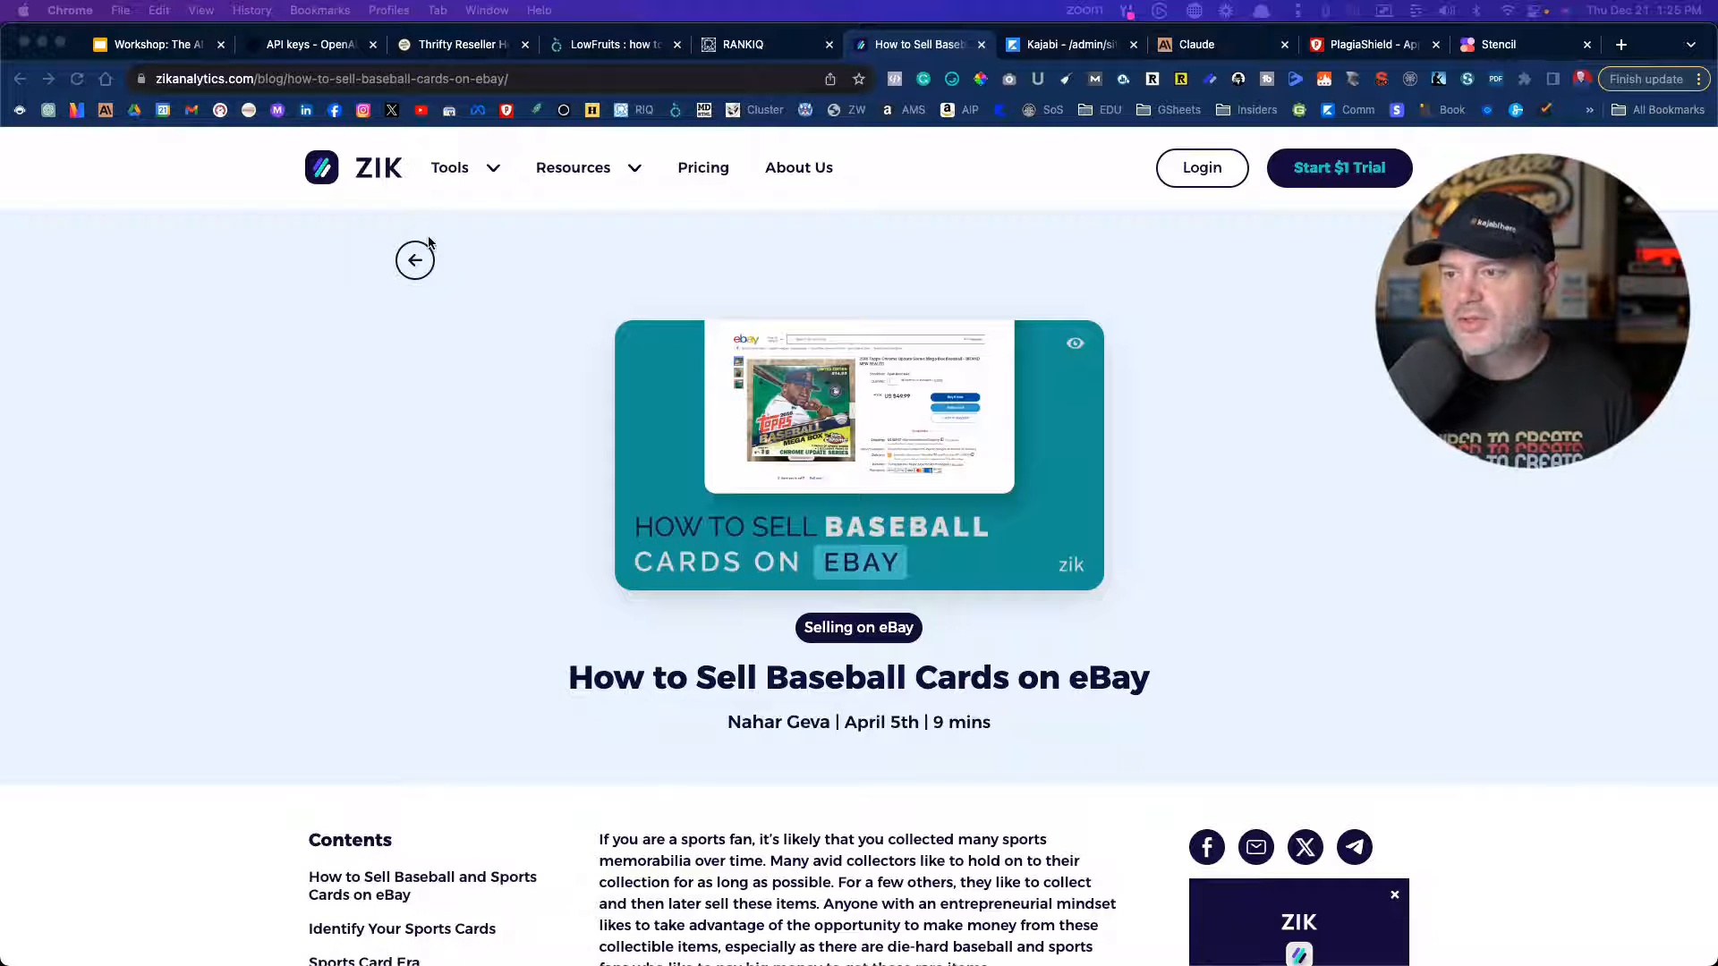
- Open the thesavvycouple.com article from the report's highest graded content and copy its headings to the clipboard
{"action": "left_click", "coordinate": [728, 46]}
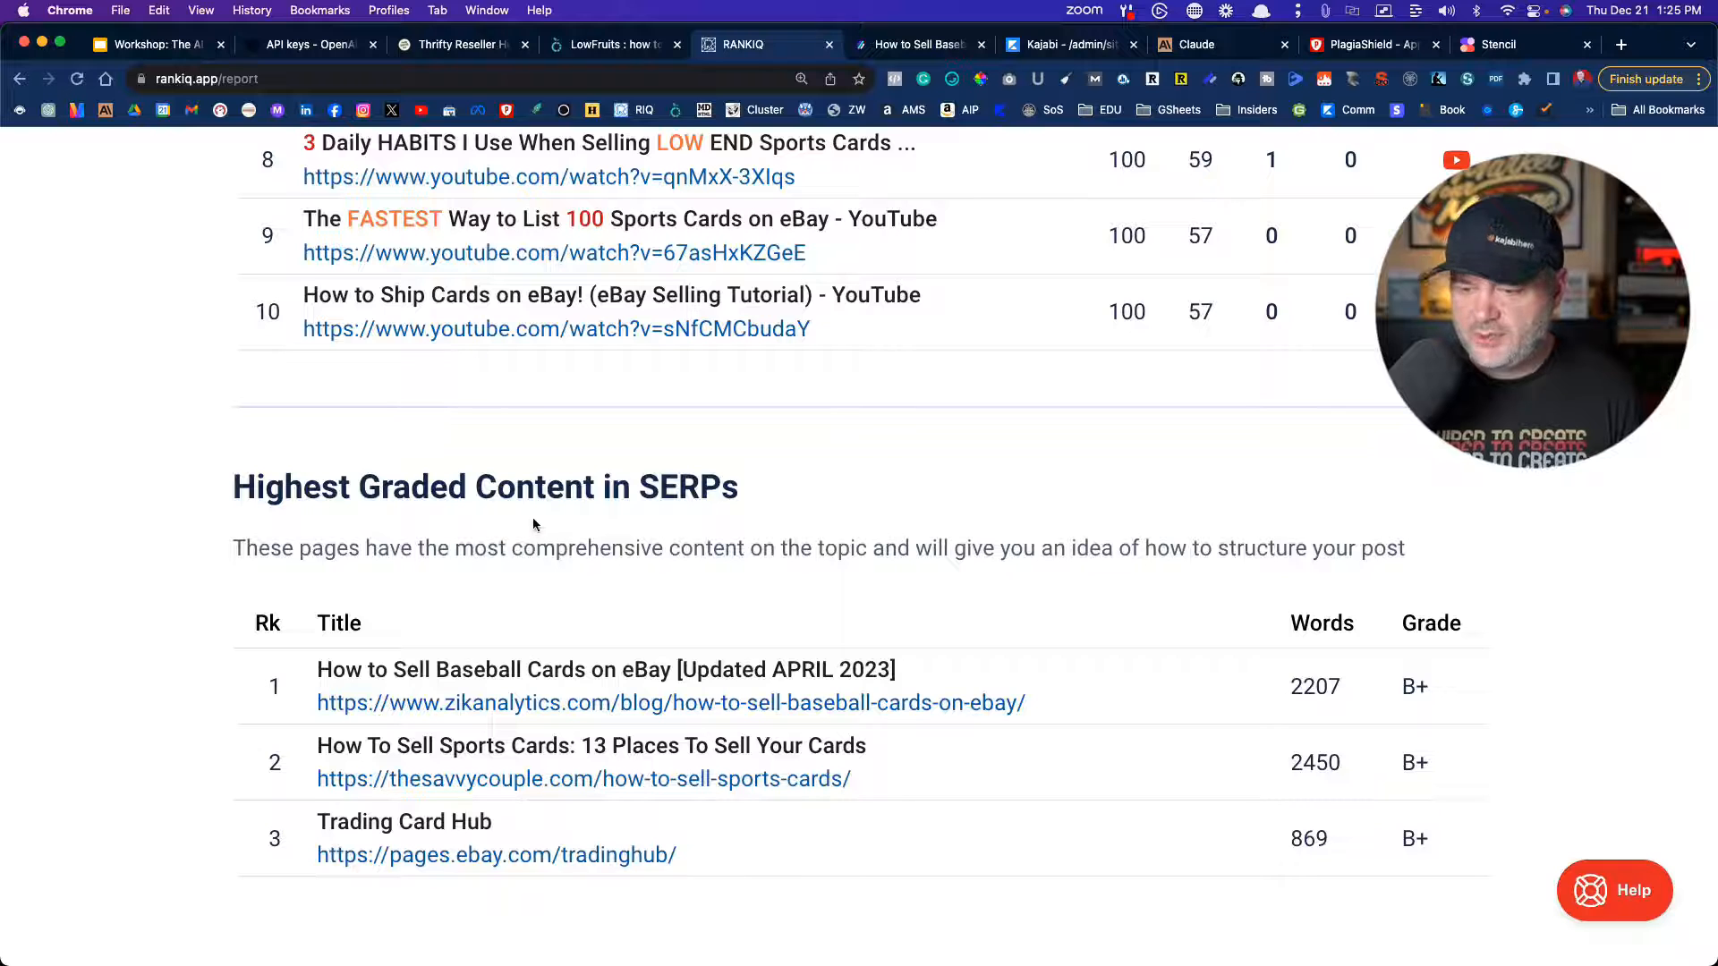
{"action": "left_click", "coordinate": [616, 782]}
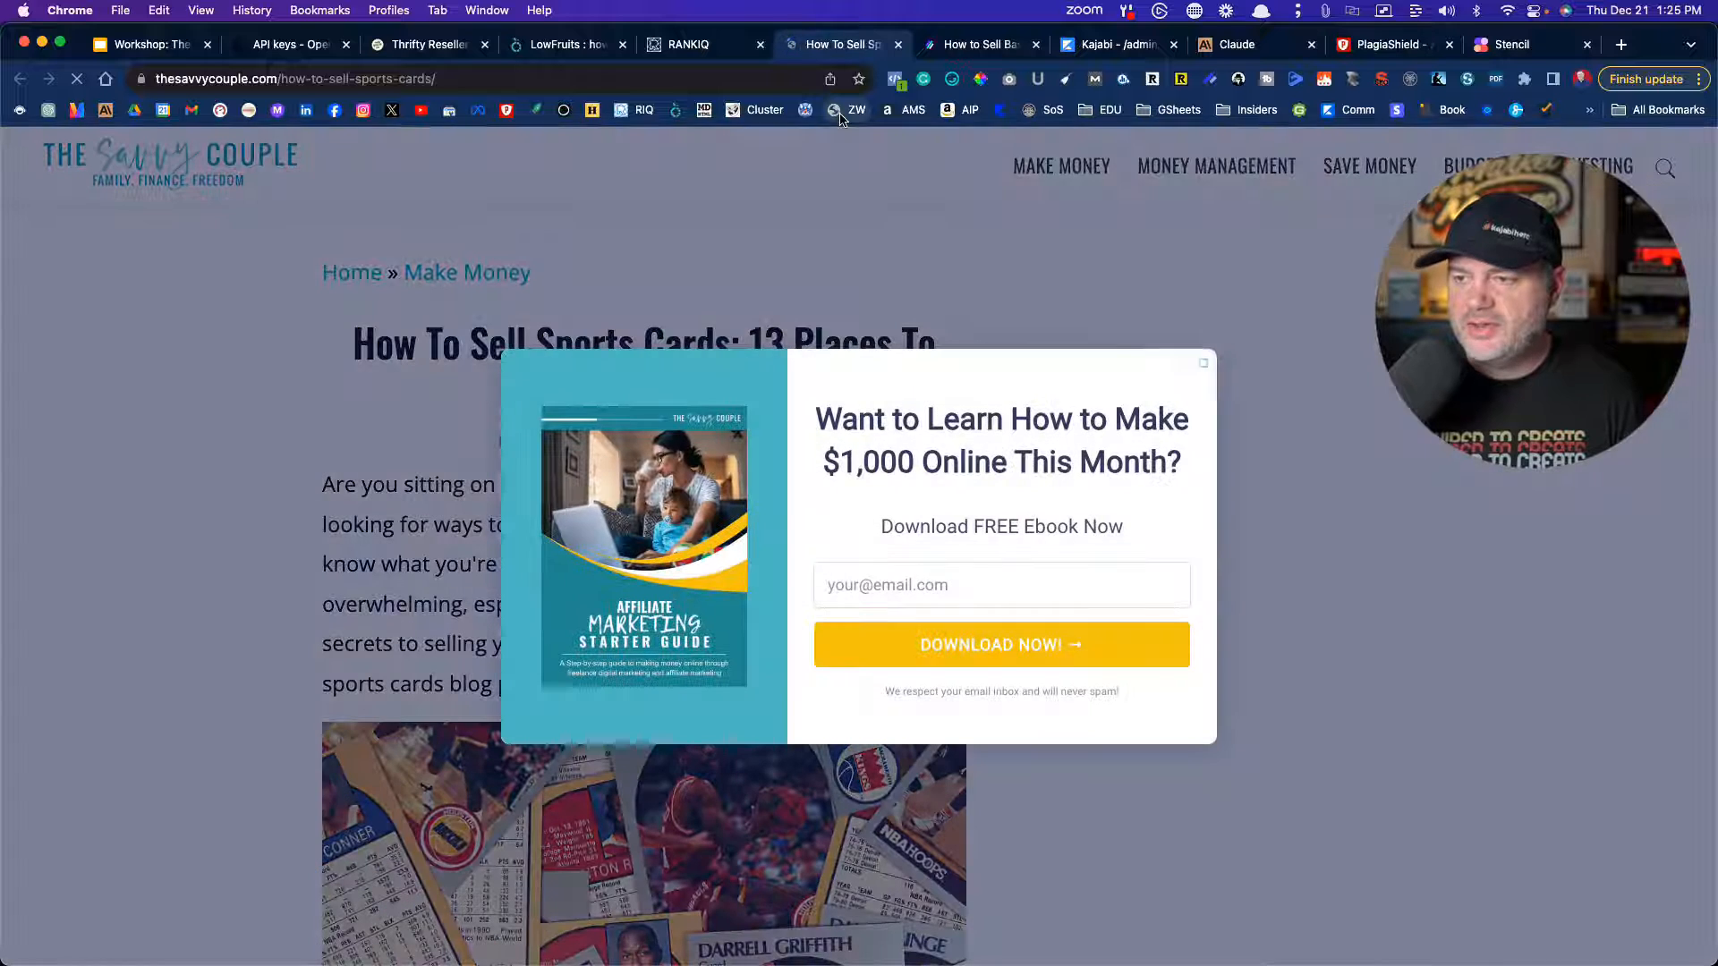
{"action": "left_click", "coordinate": [841, 116]}
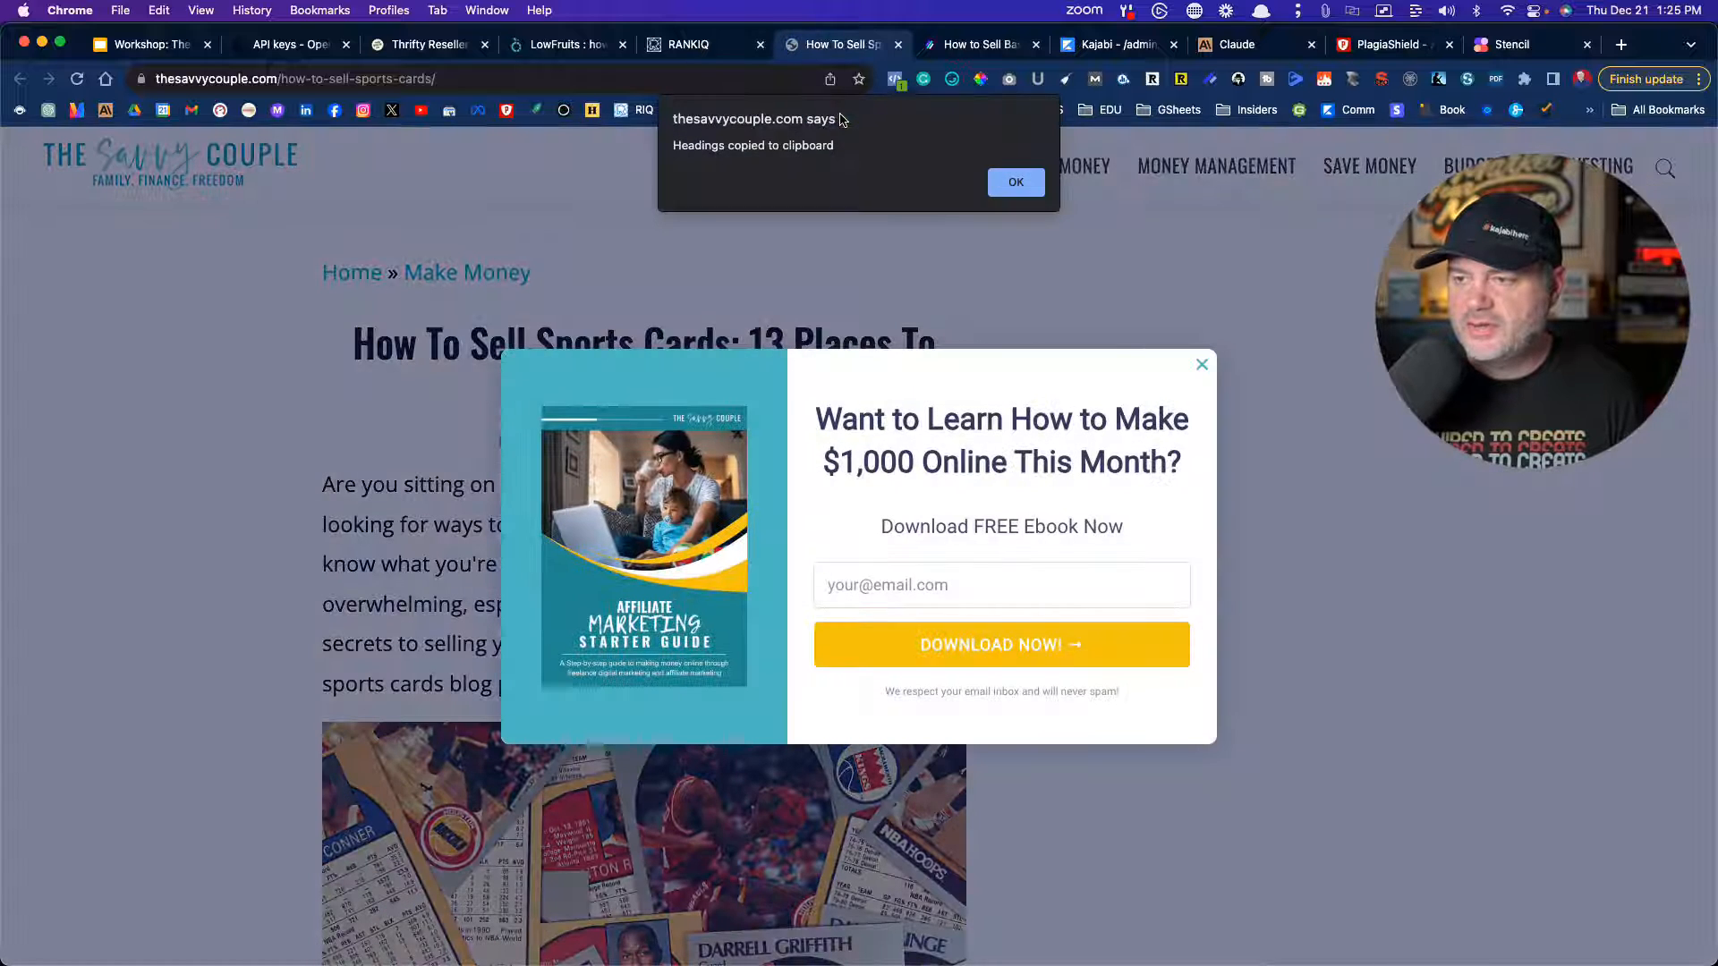
{"action": "left_click", "coordinate": [1012, 181]}
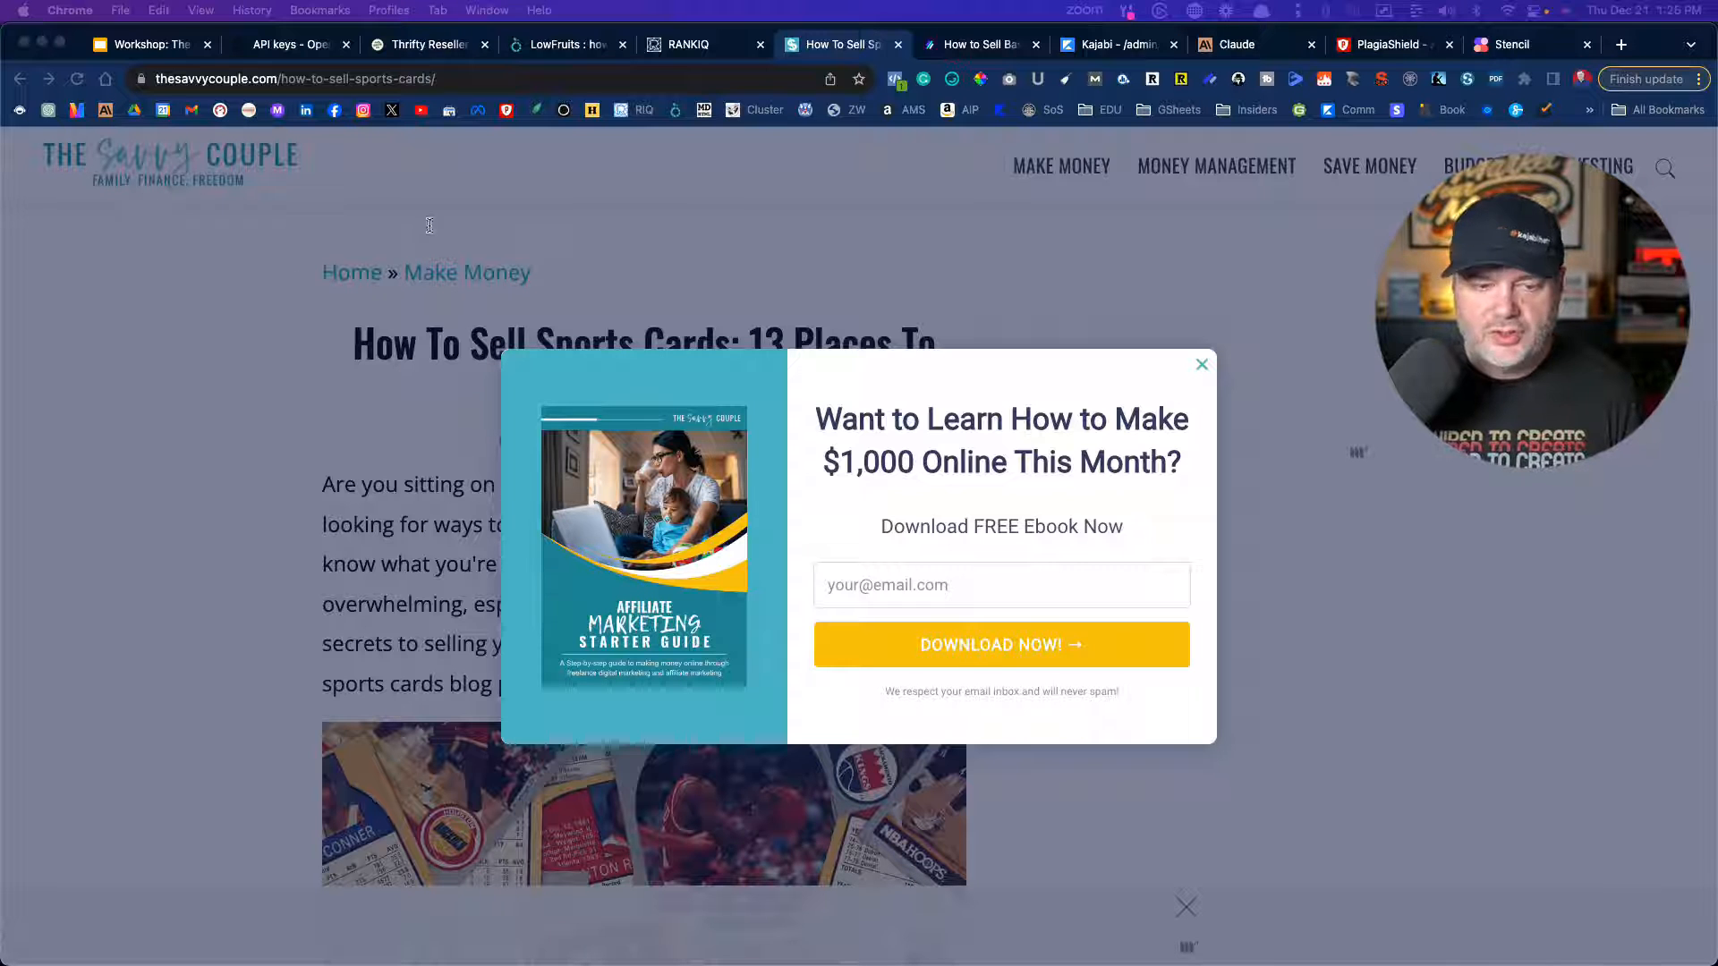
{"action": "left_click", "coordinate": [705, 222]}
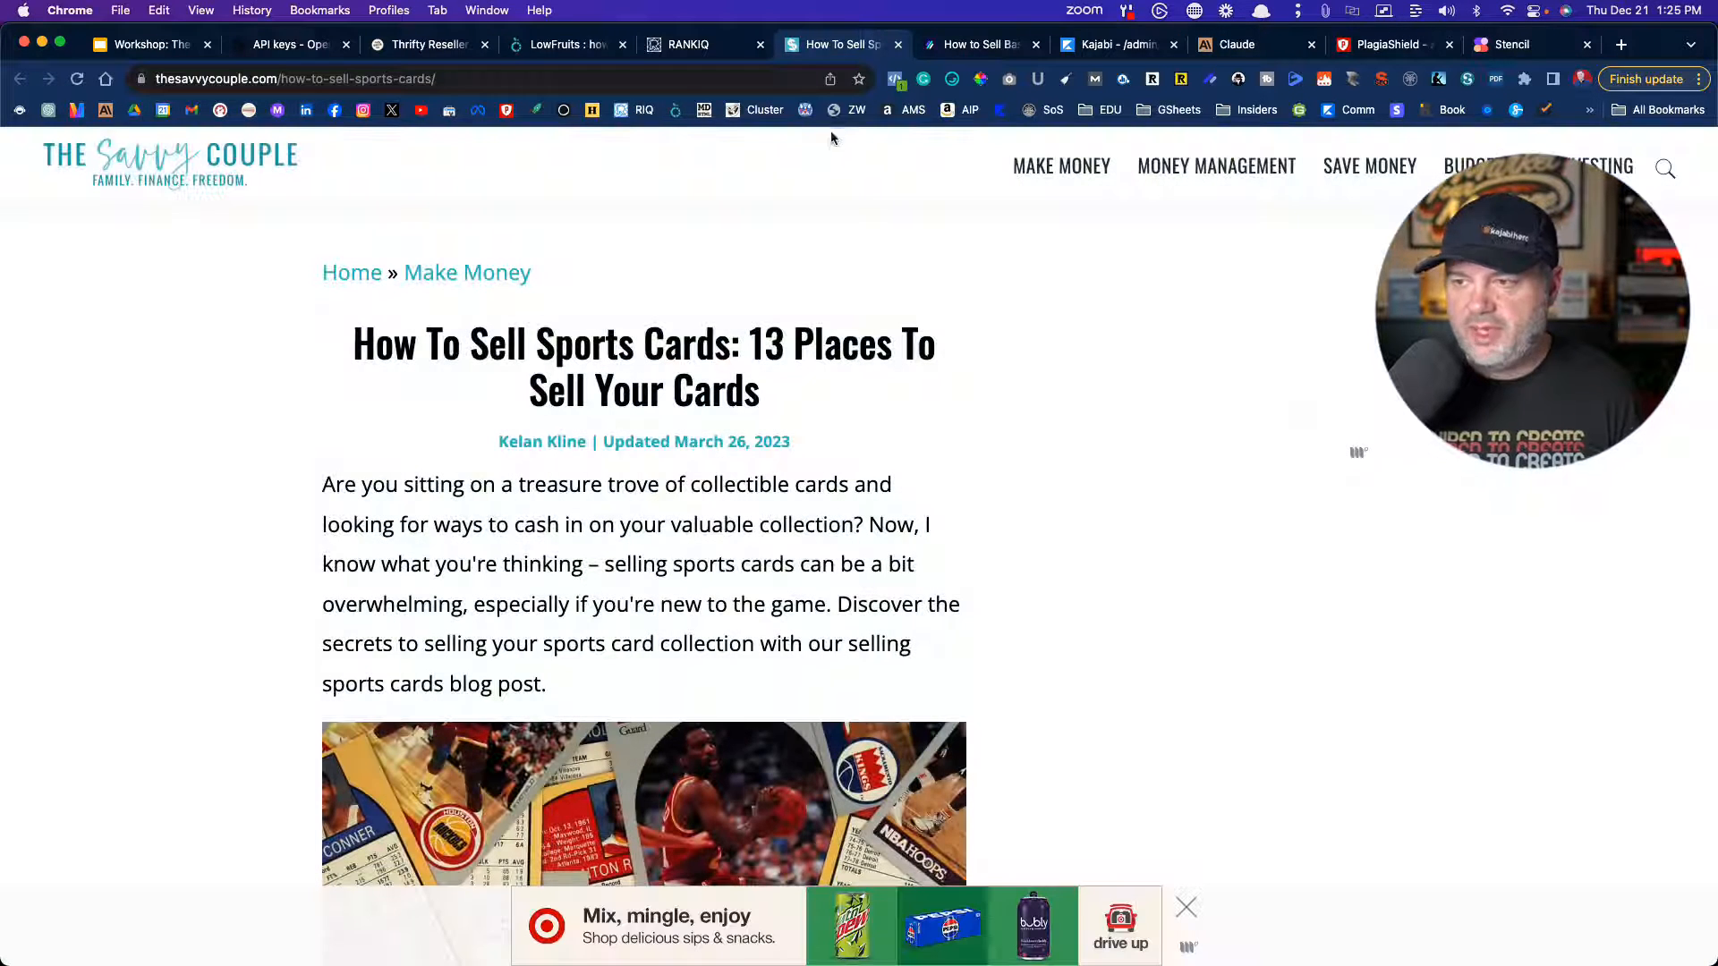
- Check eBay's Trading Card Hub page from the highest graded content list and return to the RankIQ report
{"action": "left_click", "coordinate": [688, 47]}
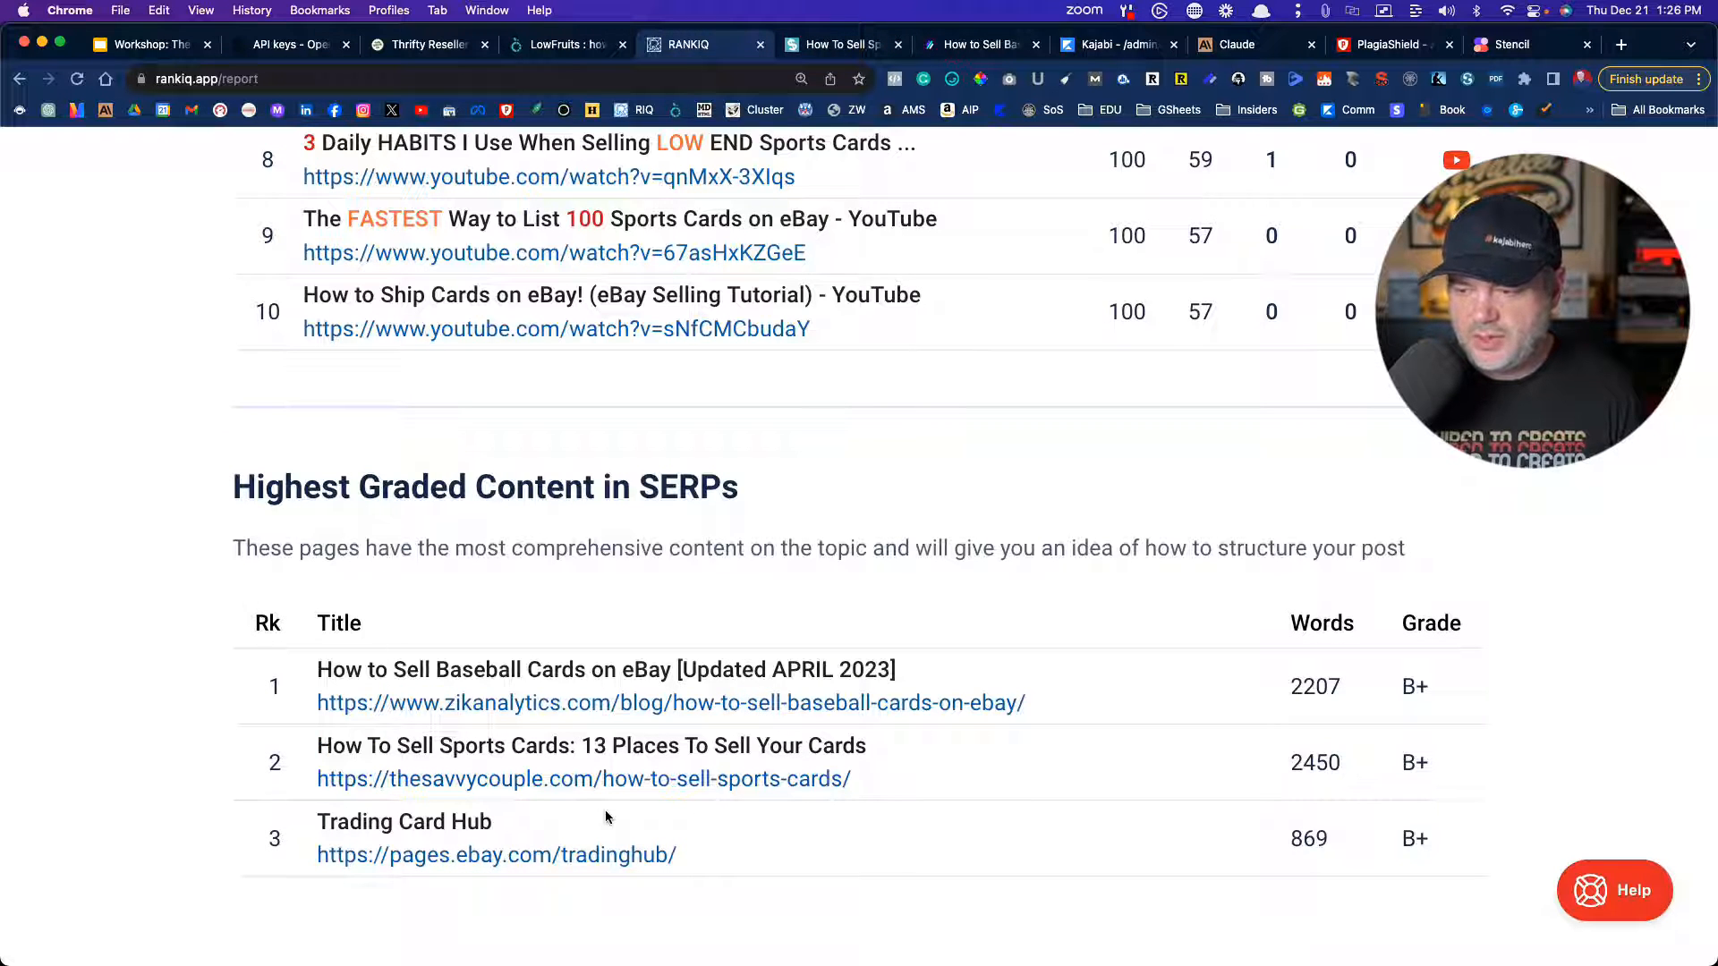
{"action": "left_click", "coordinate": [539, 857]}
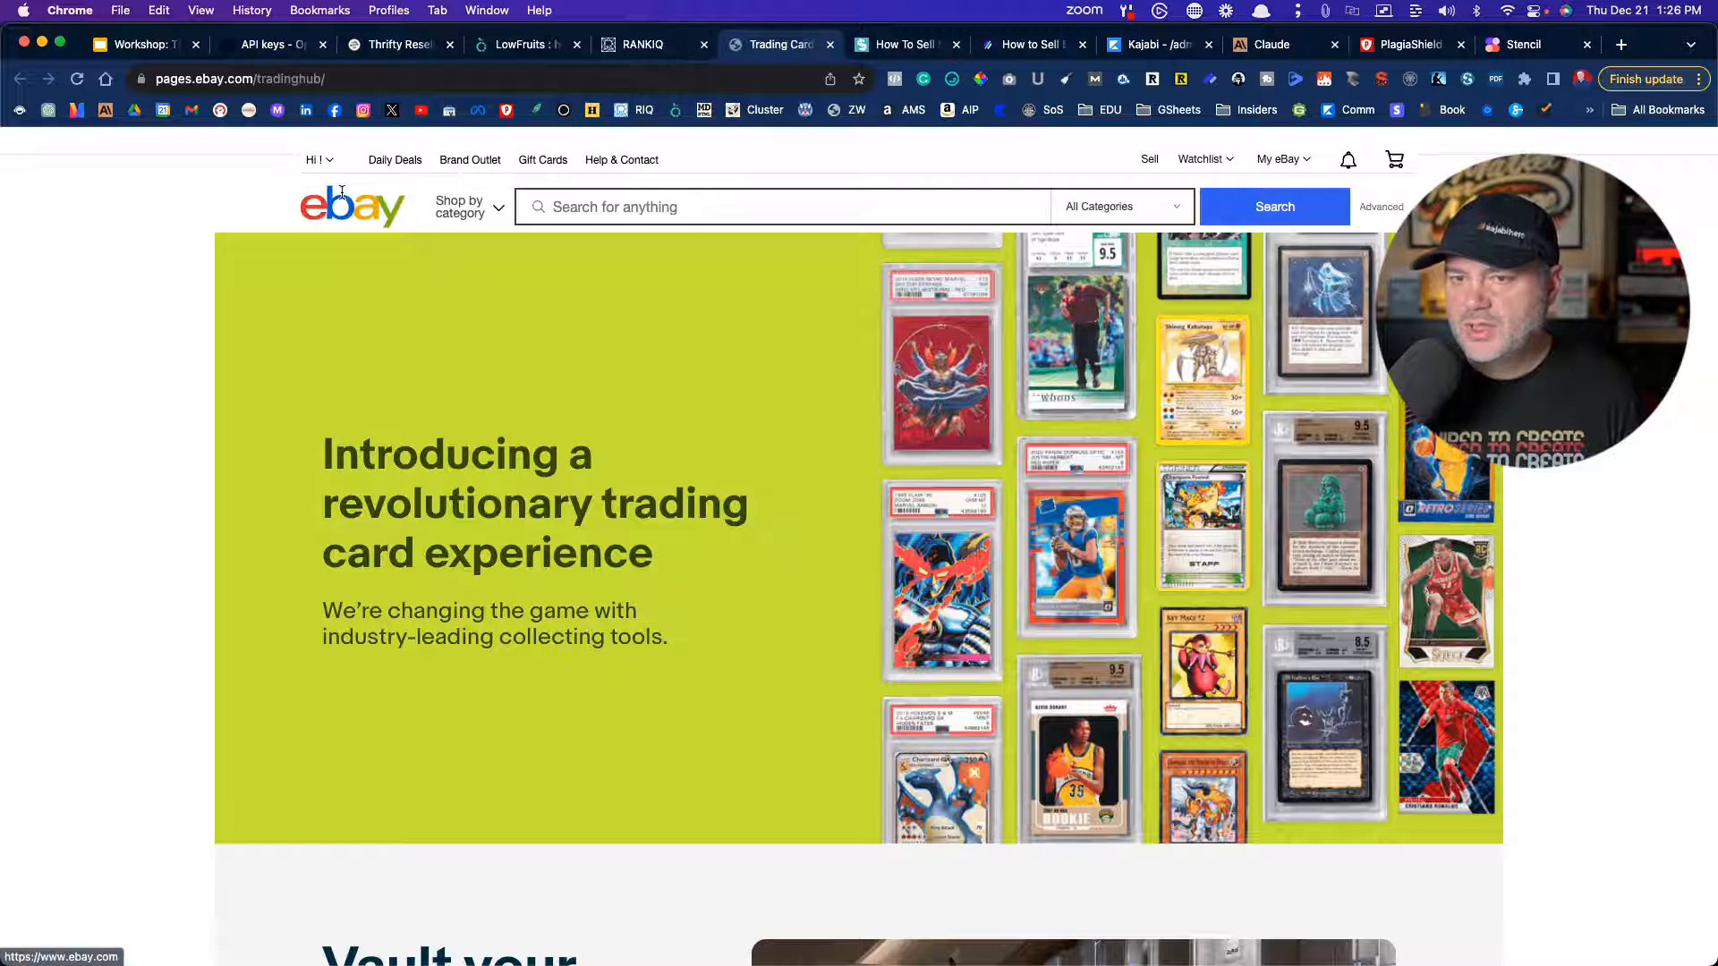
{"action": "left_click", "coordinate": [662, 51]}
- Examine the Top Ranking Titles with Competition Analysis for another article to use as an outline source
{"action": "scroll", "coordinate": [517, 657], "scroll_direction": "up", "scroll_amount": 3}
{"action": "scroll", "coordinate": [517, 656], "scroll_direction": "up", "scroll_amount": 4}
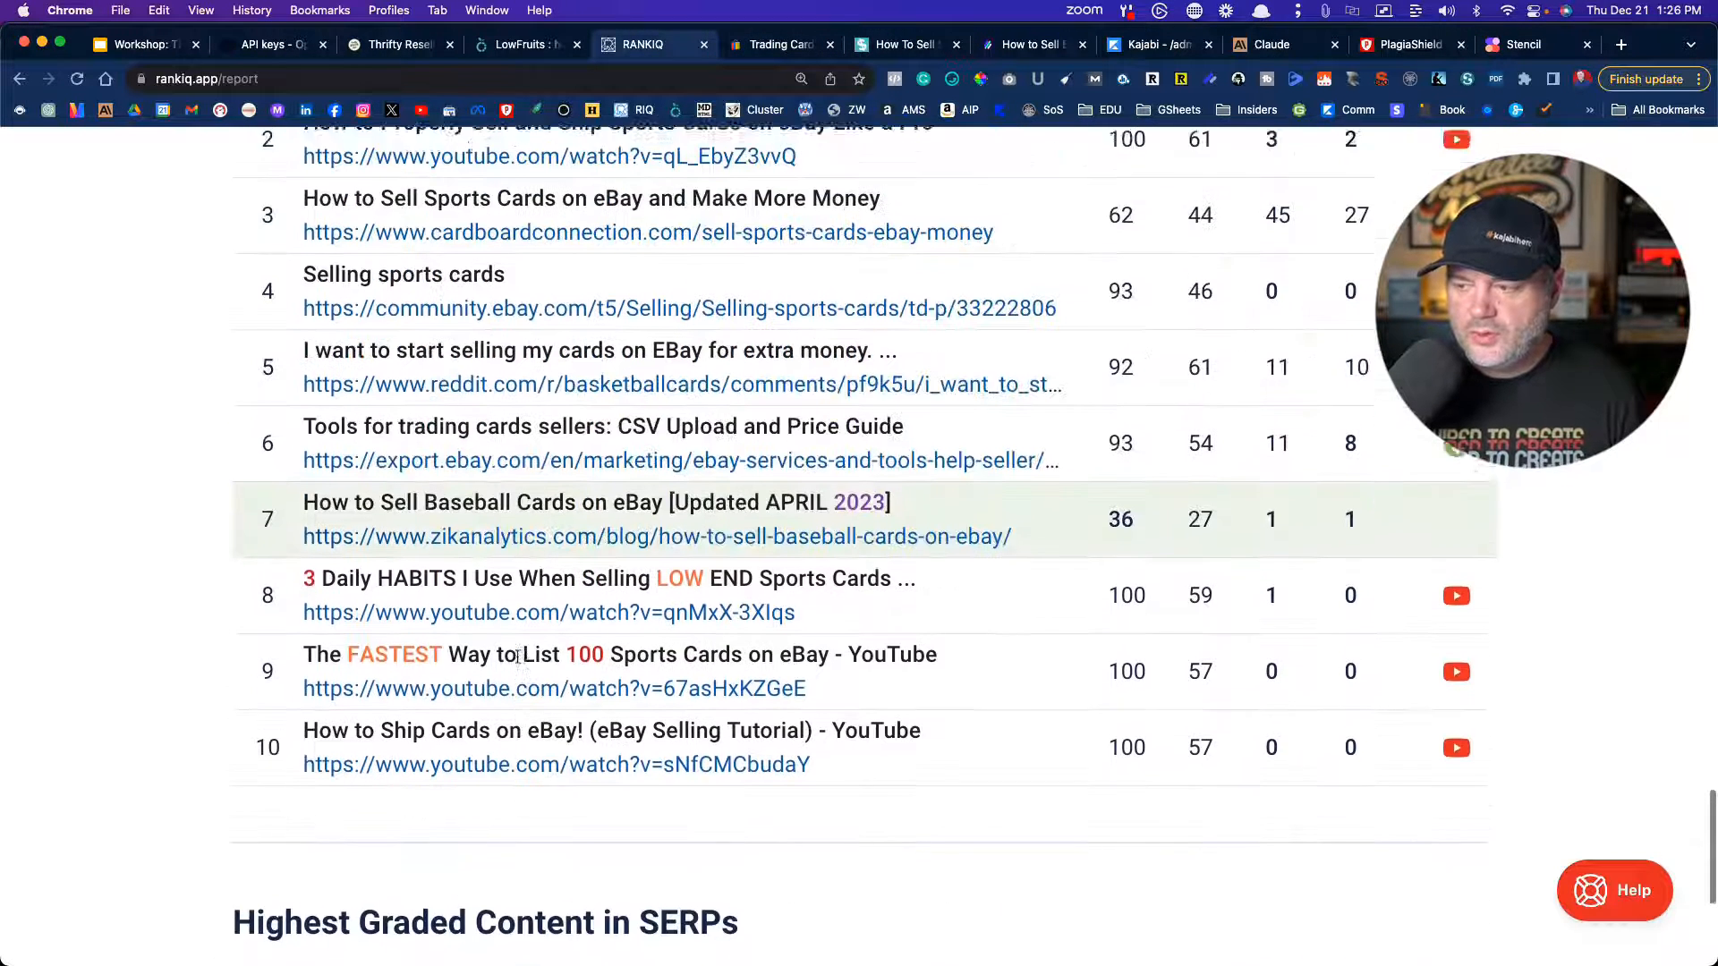
{"action": "scroll", "coordinate": [517, 657], "scroll_direction": "down", "scroll_amount": 2}
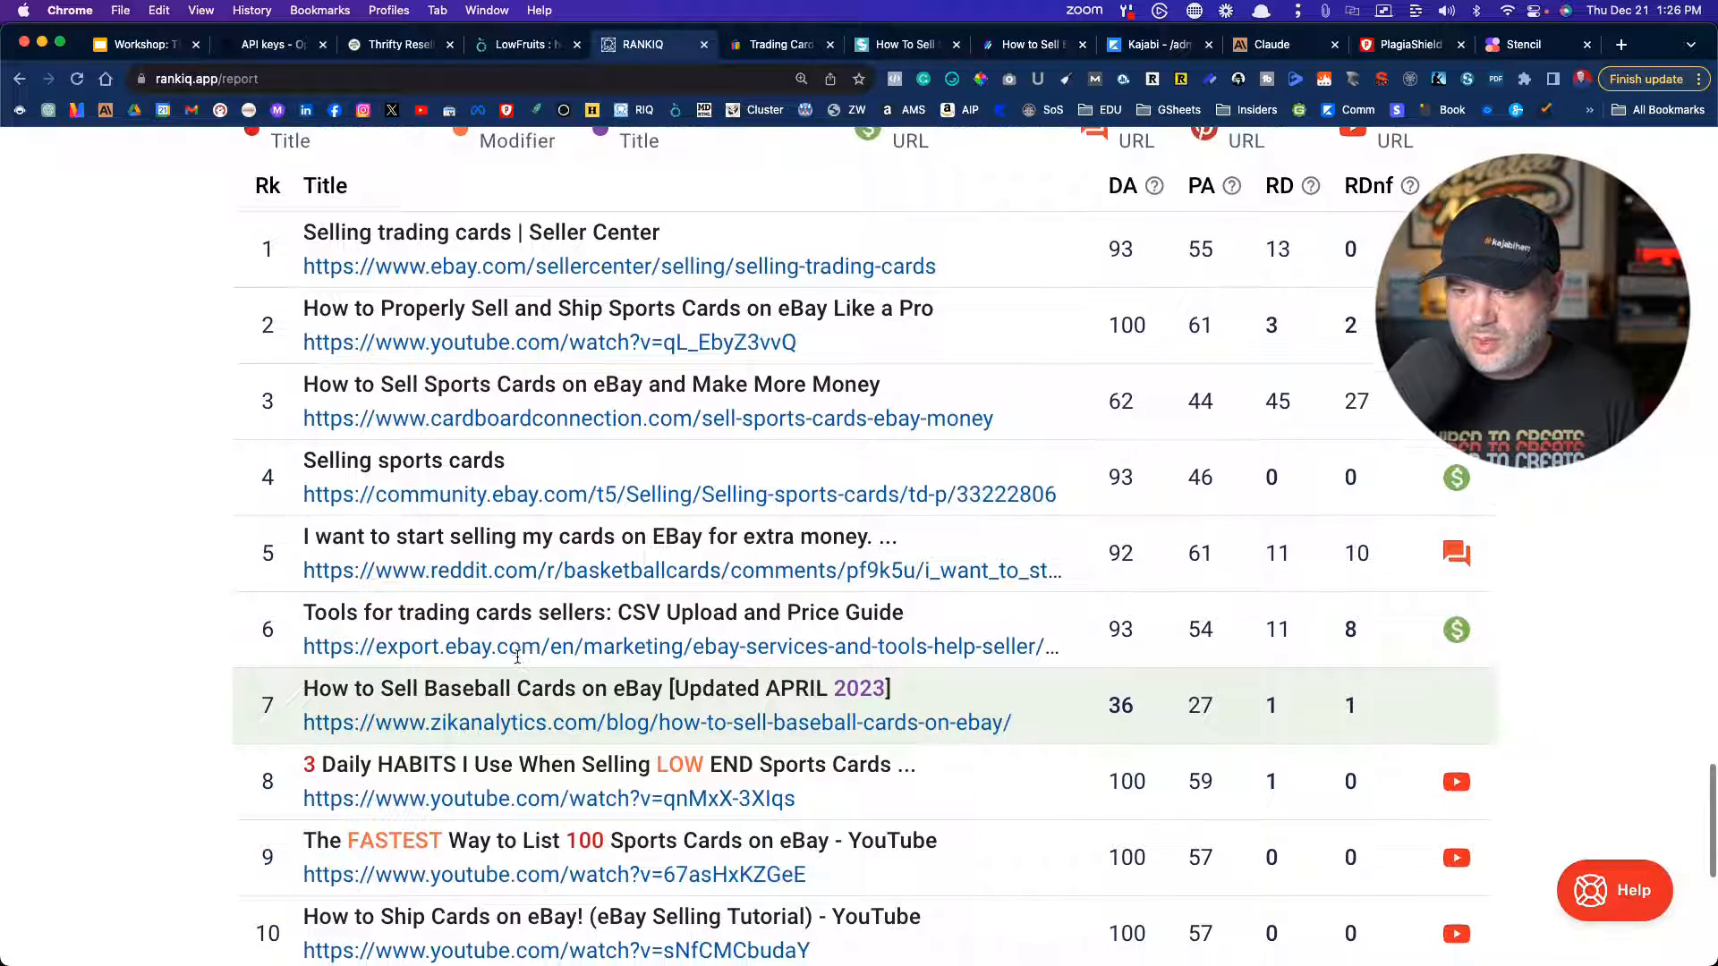
{"action": "scroll", "coordinate": [518, 657], "scroll_direction": "down", "scroll_amount": 1}
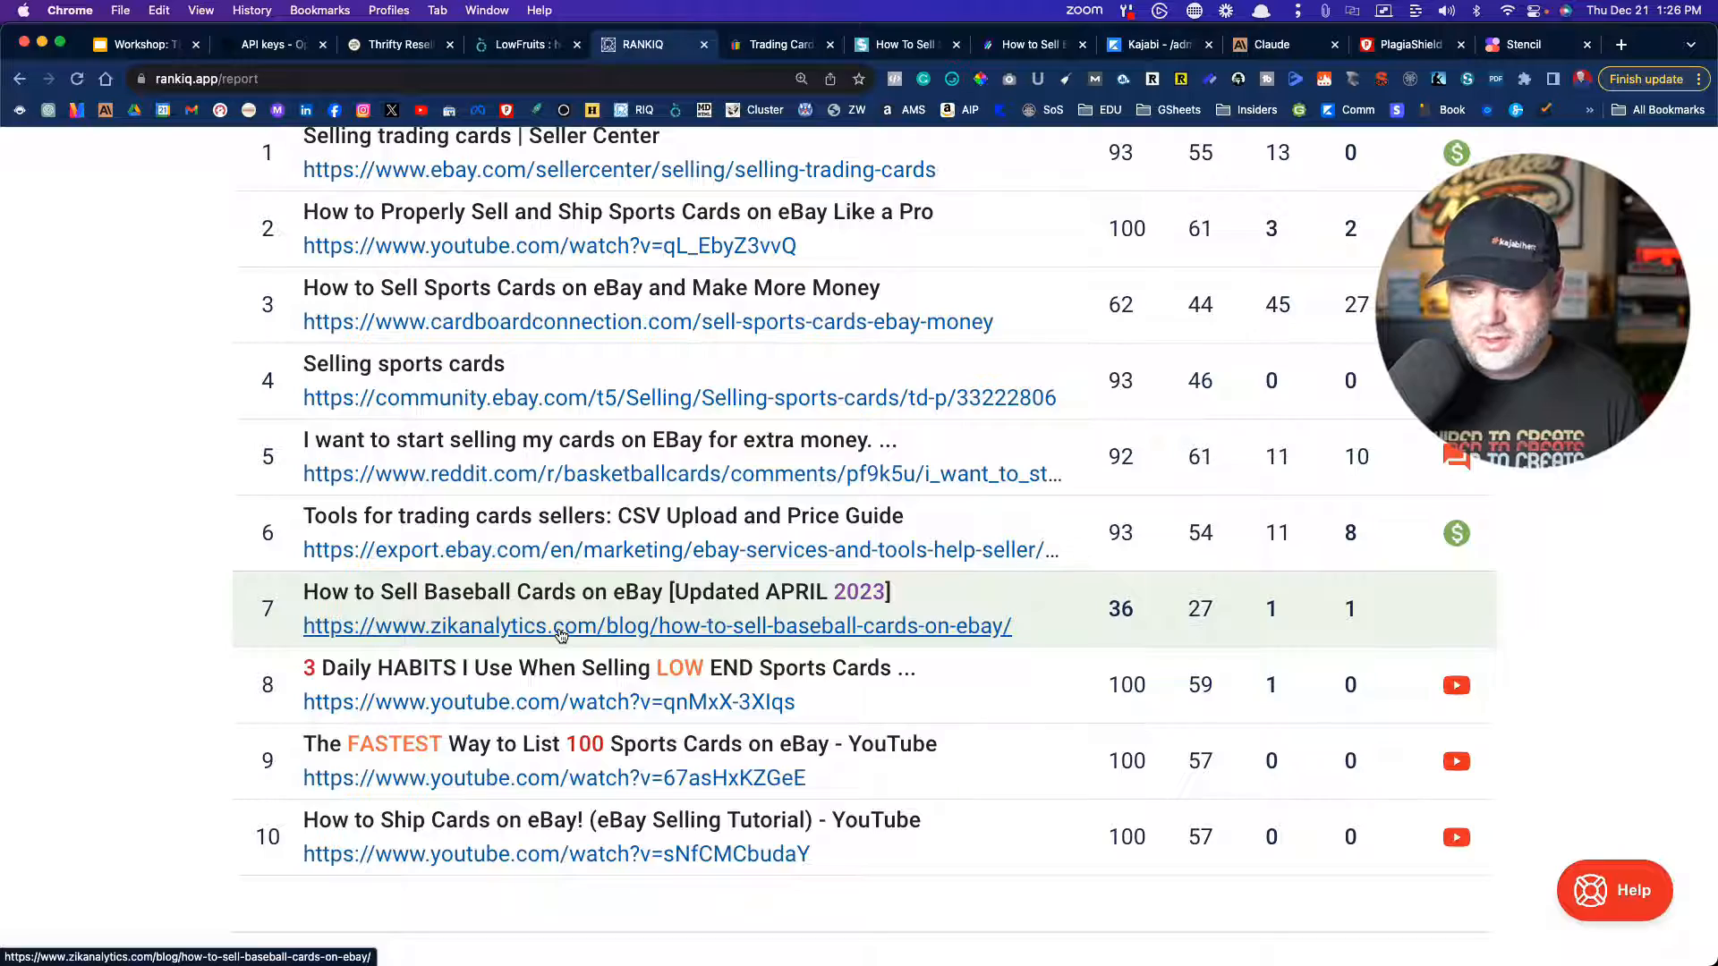
{"action": "scroll", "coordinate": [561, 633], "scroll_direction": "down", "scroll_amount": 5}
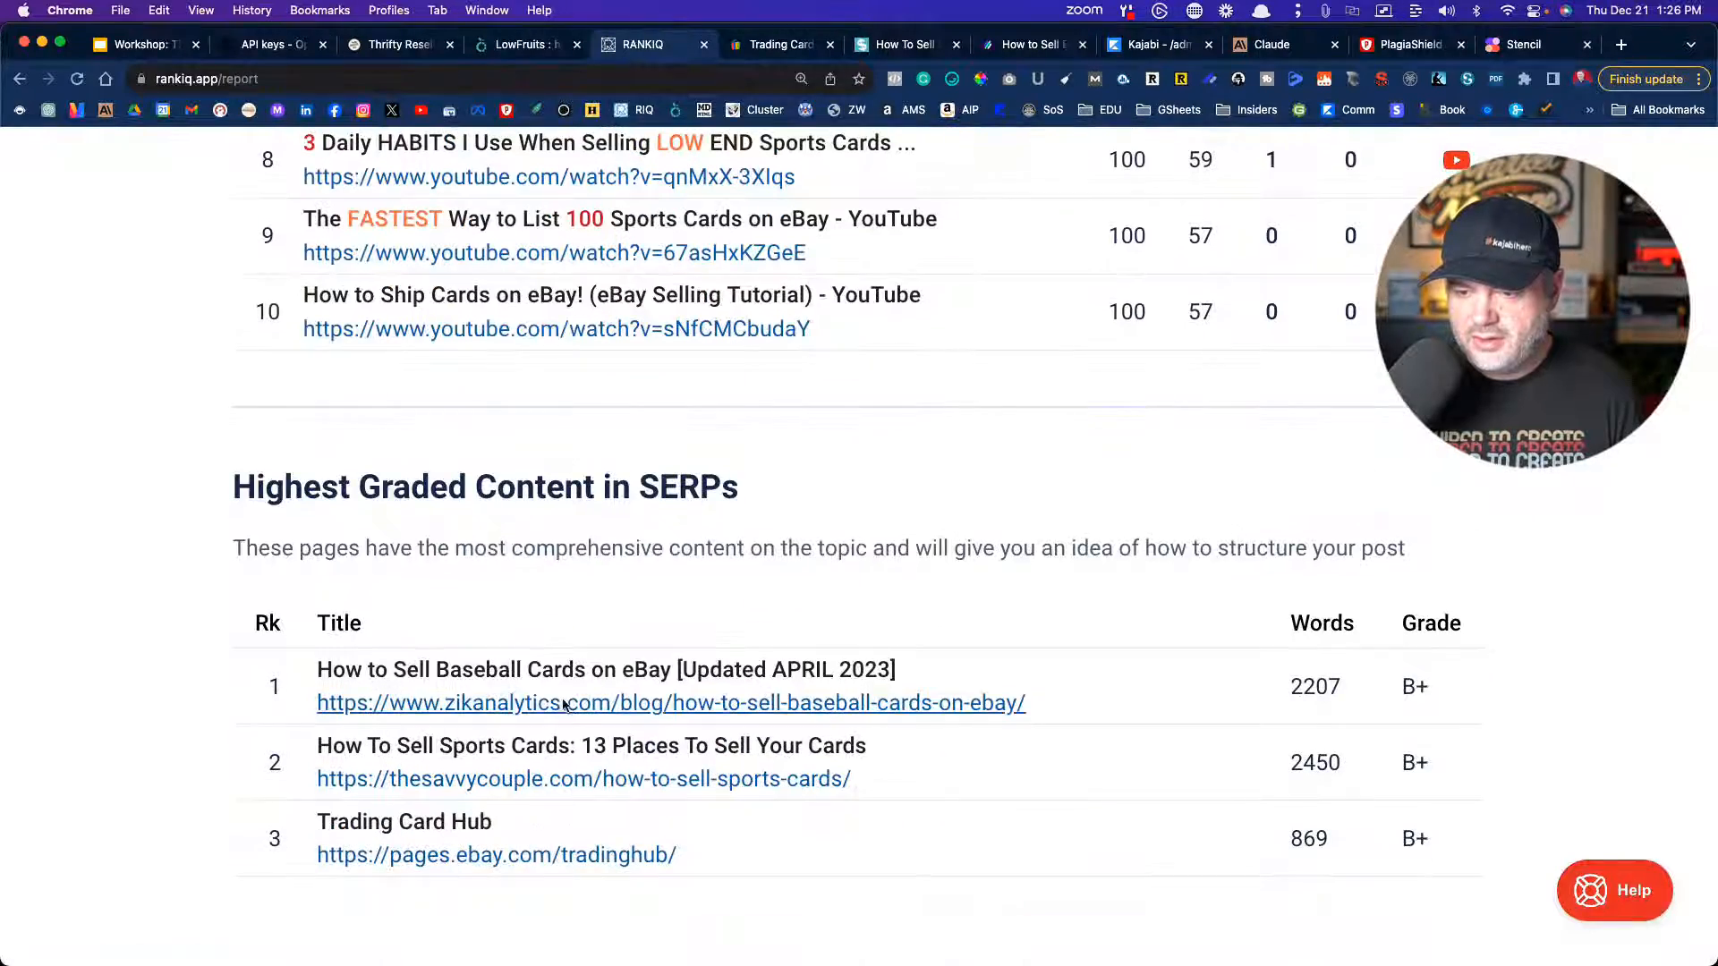
{"action": "scroll", "coordinate": [563, 652], "scroll_direction": "up", "scroll_amount": 3}
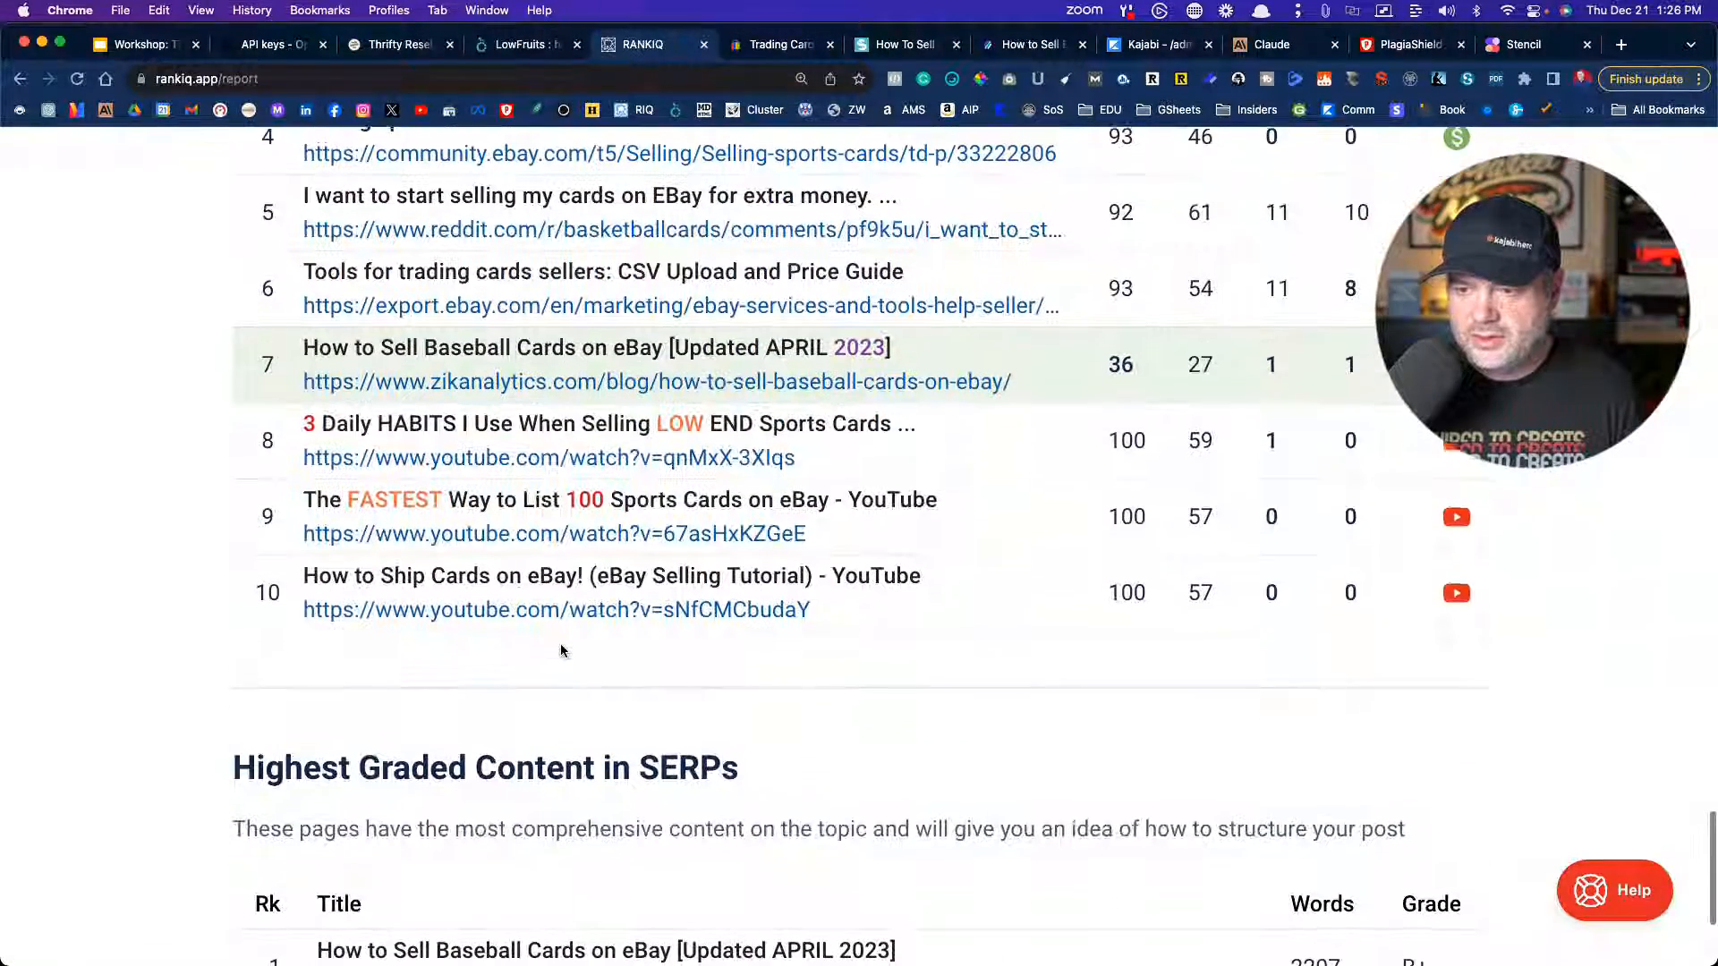
{"action": "scroll", "coordinate": [561, 648], "scroll_direction": "up", "scroll_amount": 3}
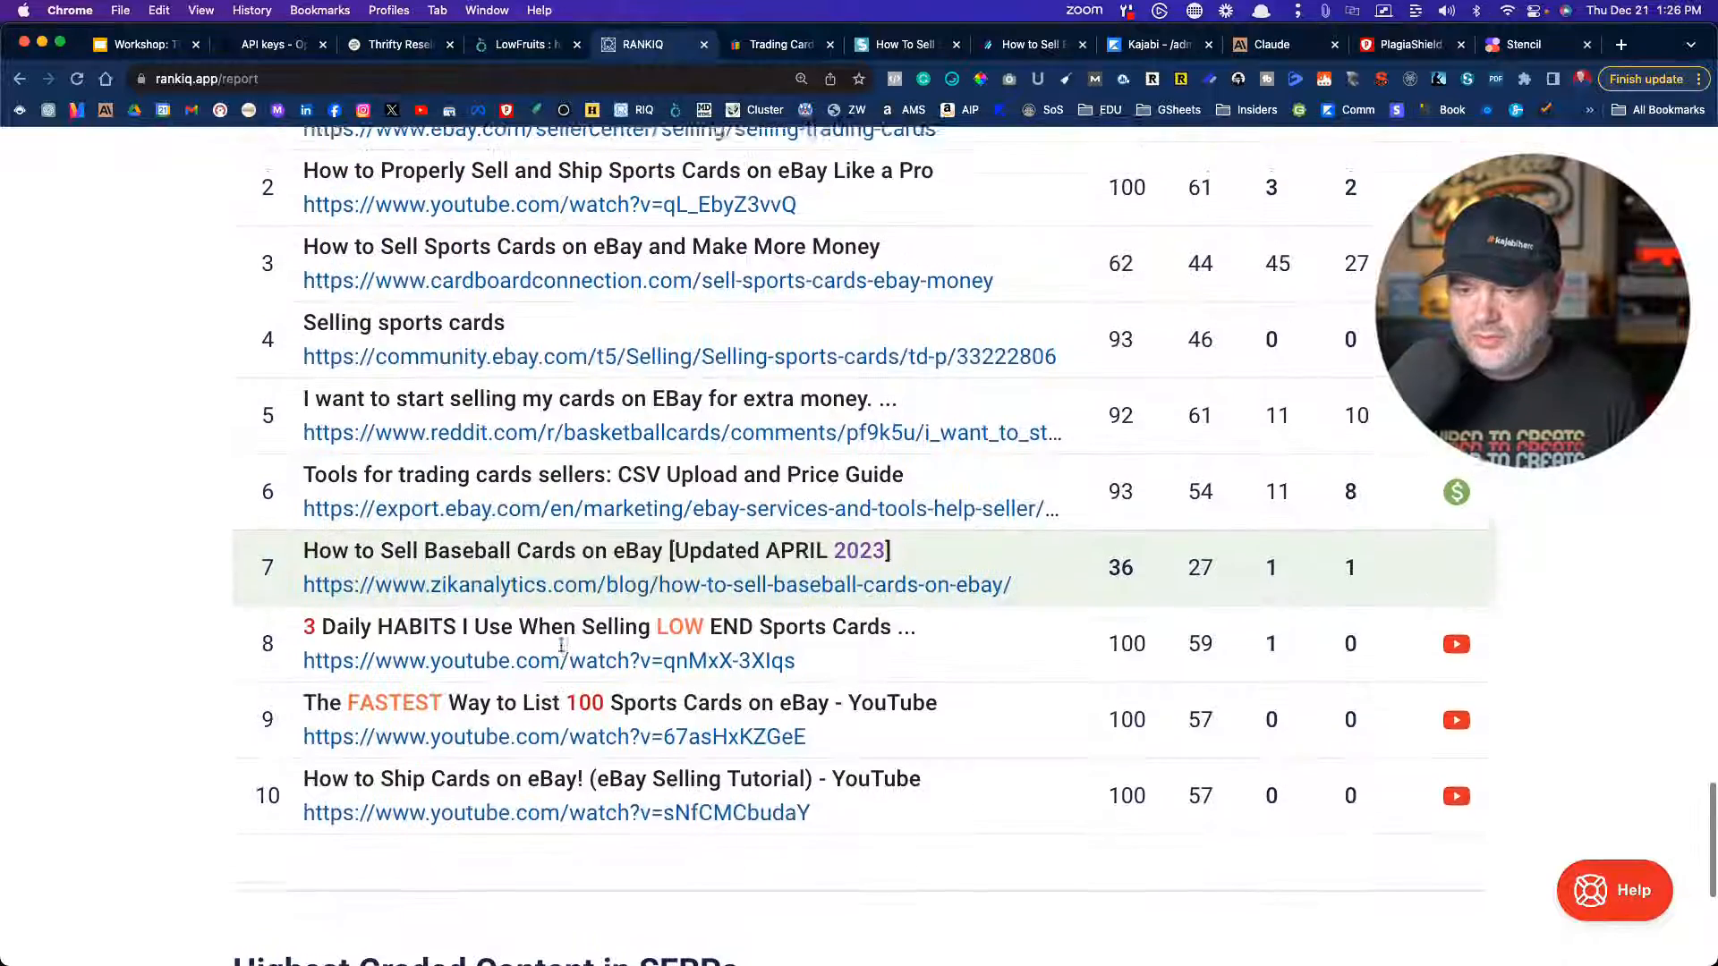
{"action": "scroll", "coordinate": [561, 644], "scroll_direction": "up", "scroll_amount": 3}
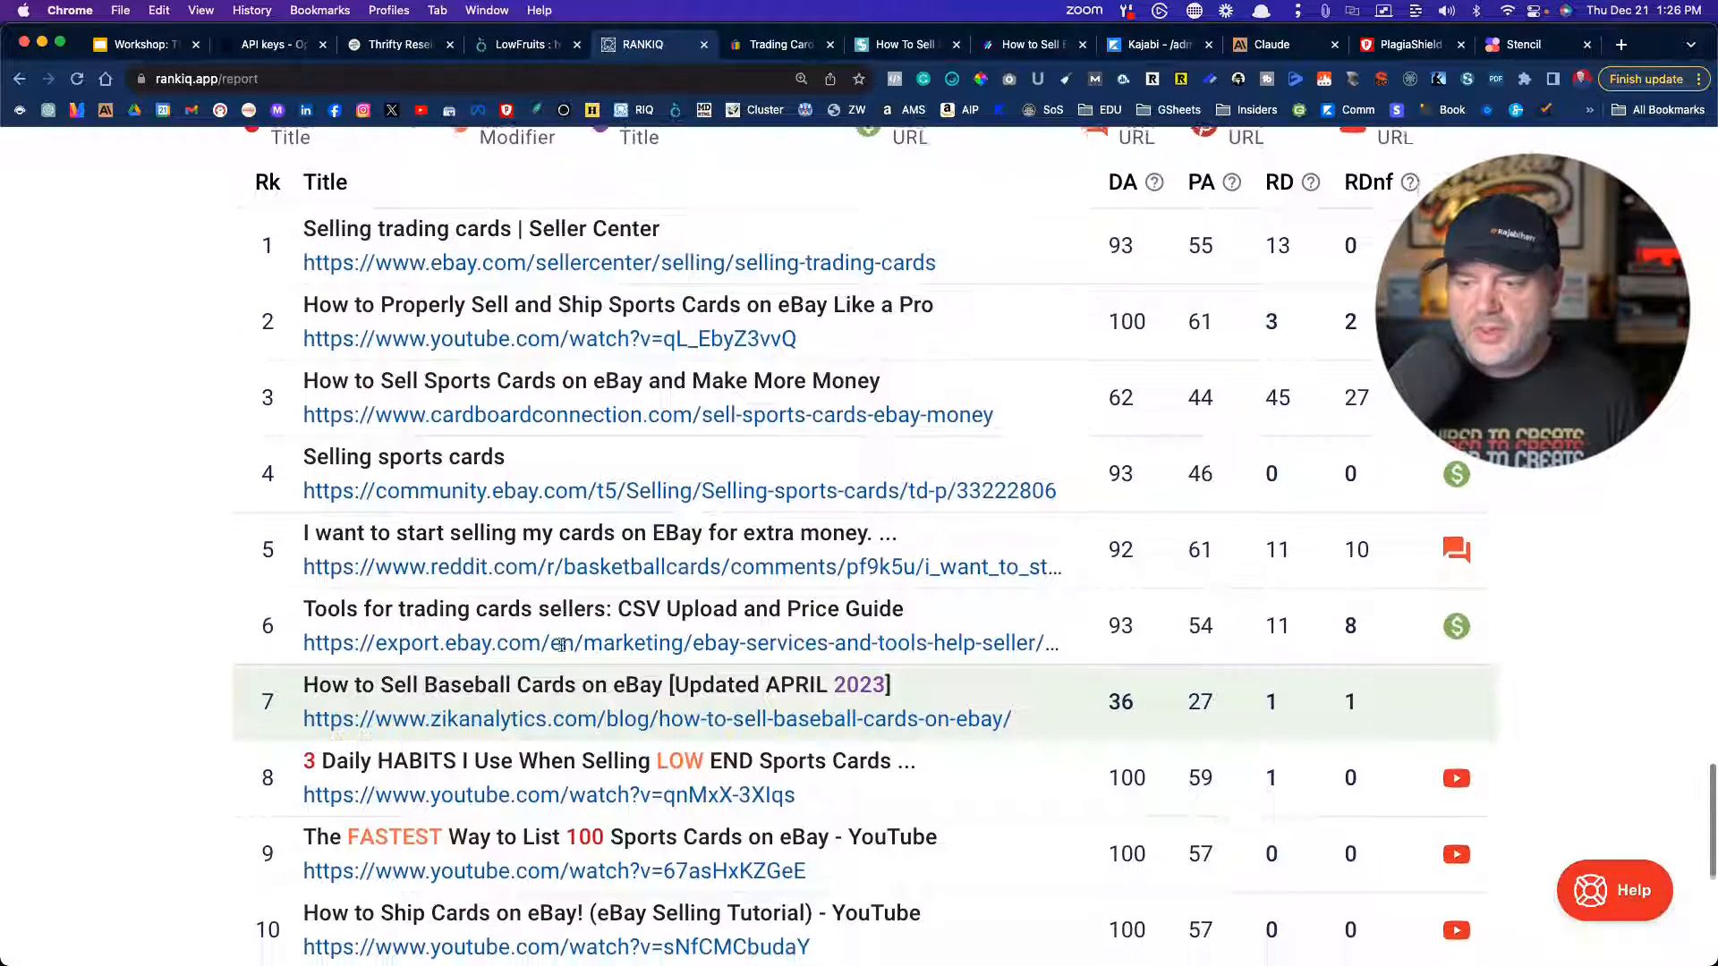
{"action": "scroll", "coordinate": [562, 644], "scroll_direction": "down", "scroll_amount": 1}
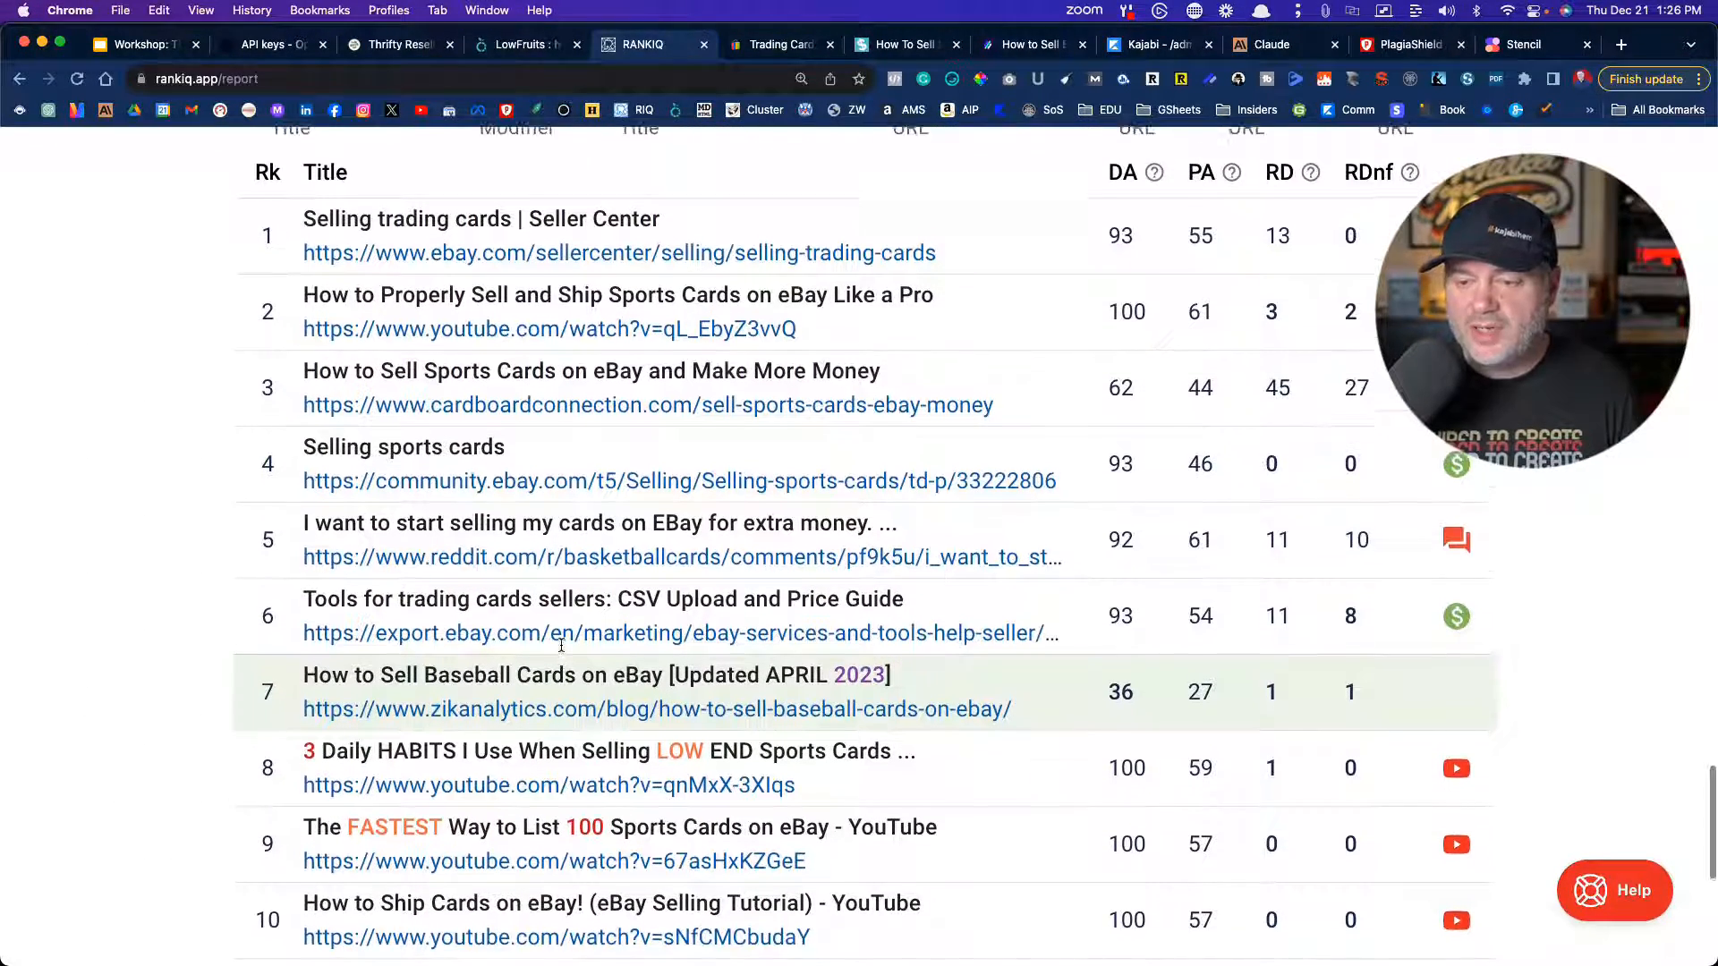
{"action": "scroll", "coordinate": [561, 644], "scroll_direction": "up", "scroll_amount": 2}
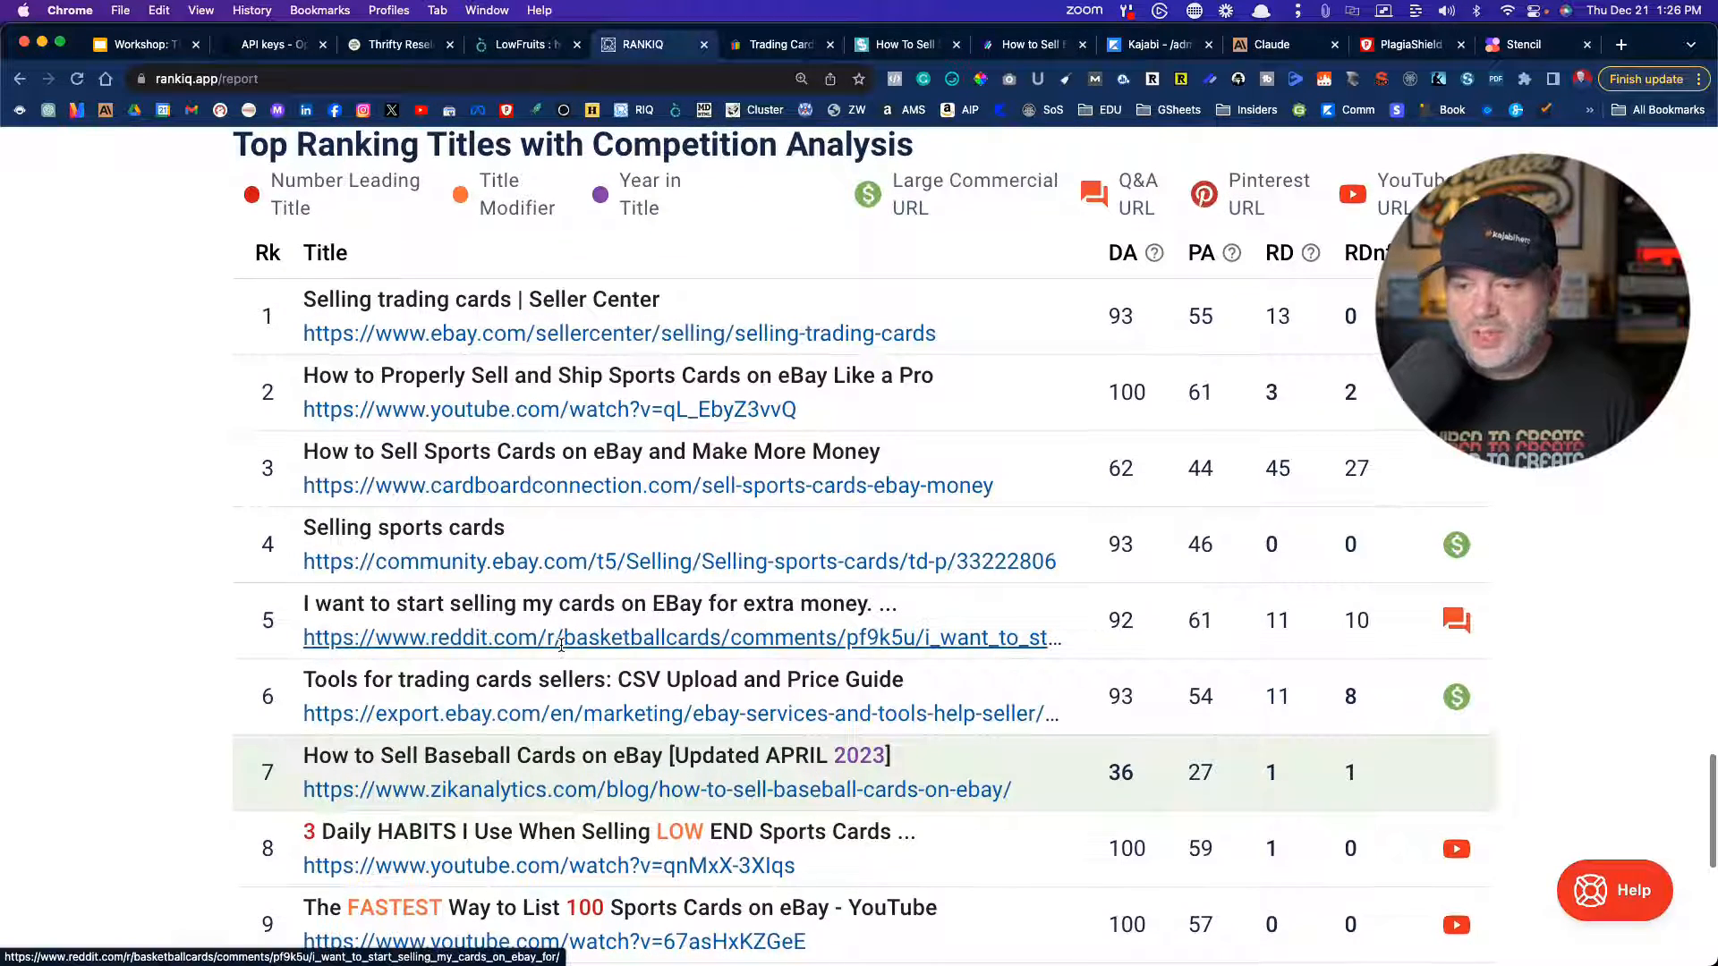
{"action": "scroll", "coordinate": [561, 644], "scroll_direction": "up", "scroll_amount": 1}
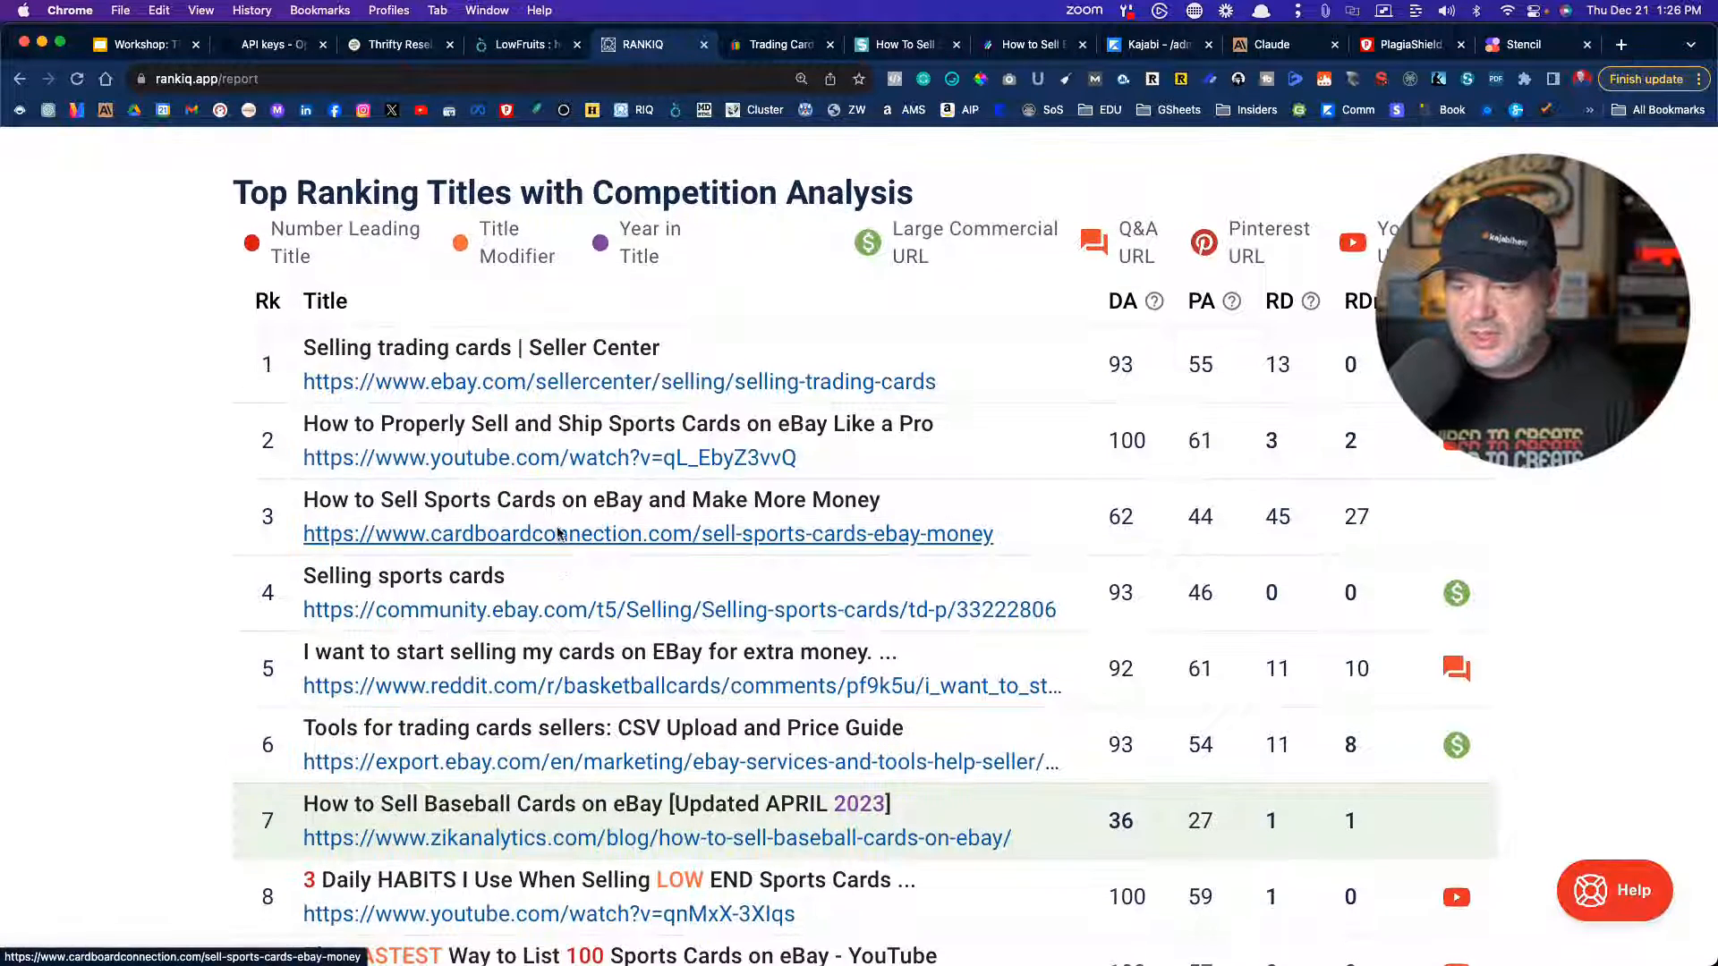
- Open the cardboardconnection.com article "How to Sell Sports Cards on eBay and Make More Money" and copy its headings to the clipboard
{"action": "left_click", "coordinate": [556, 533]}
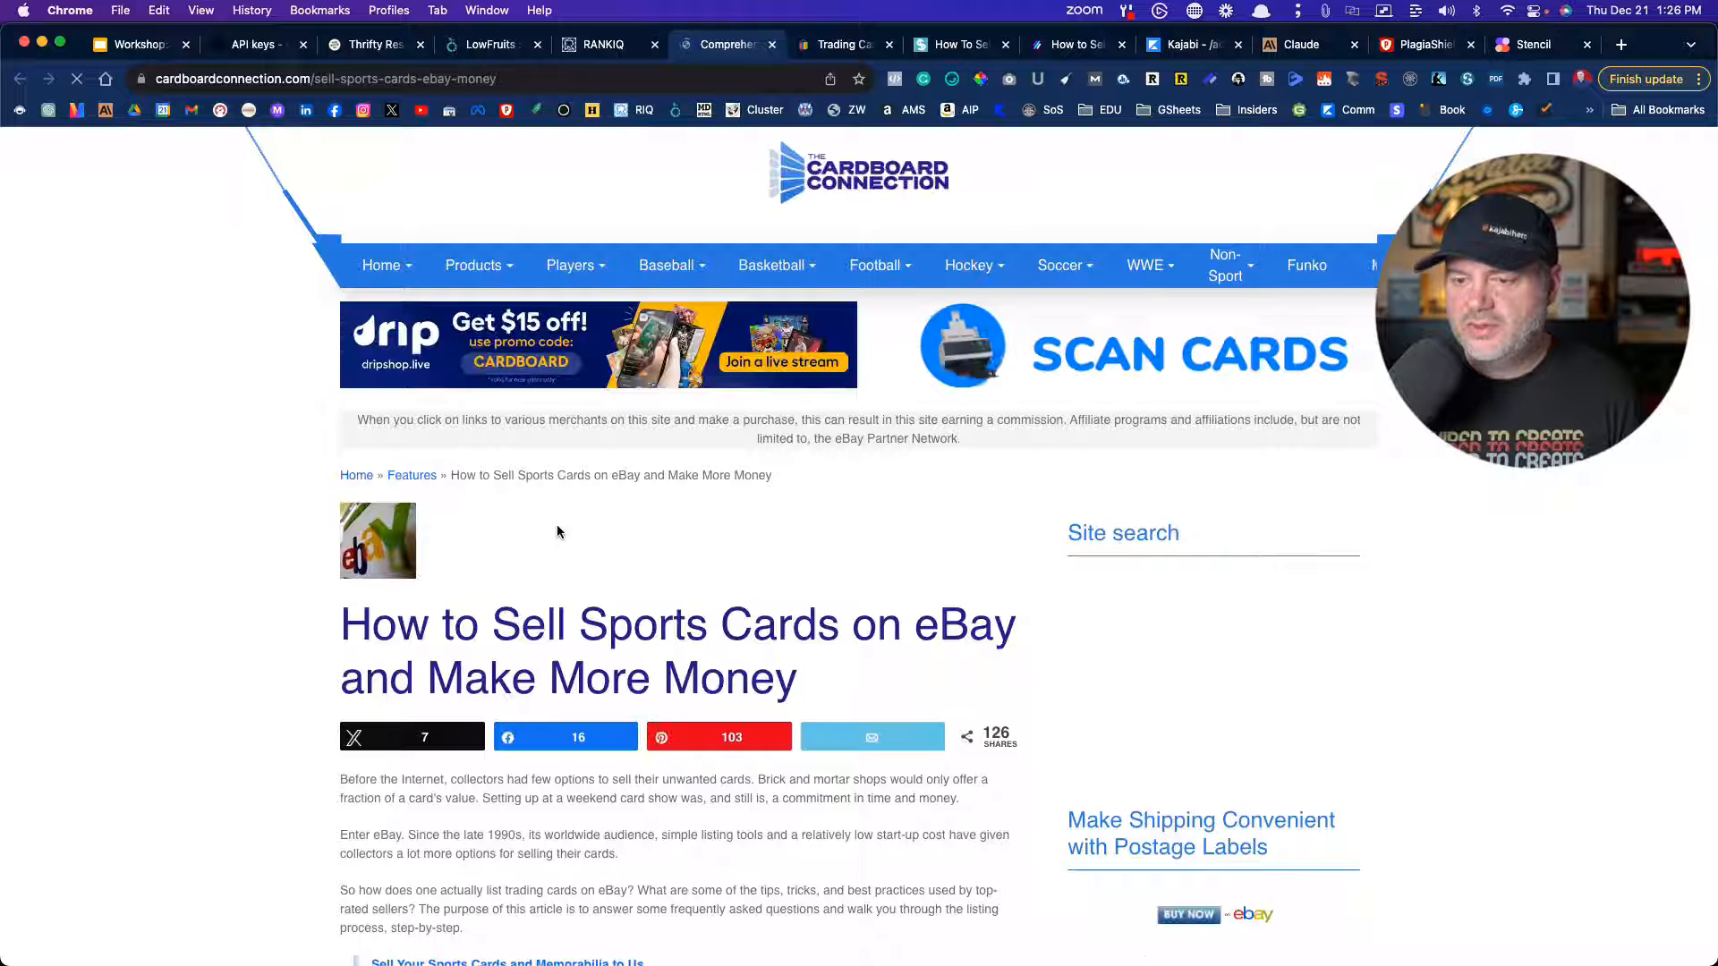
{"action": "left_click", "coordinate": [856, 109]}
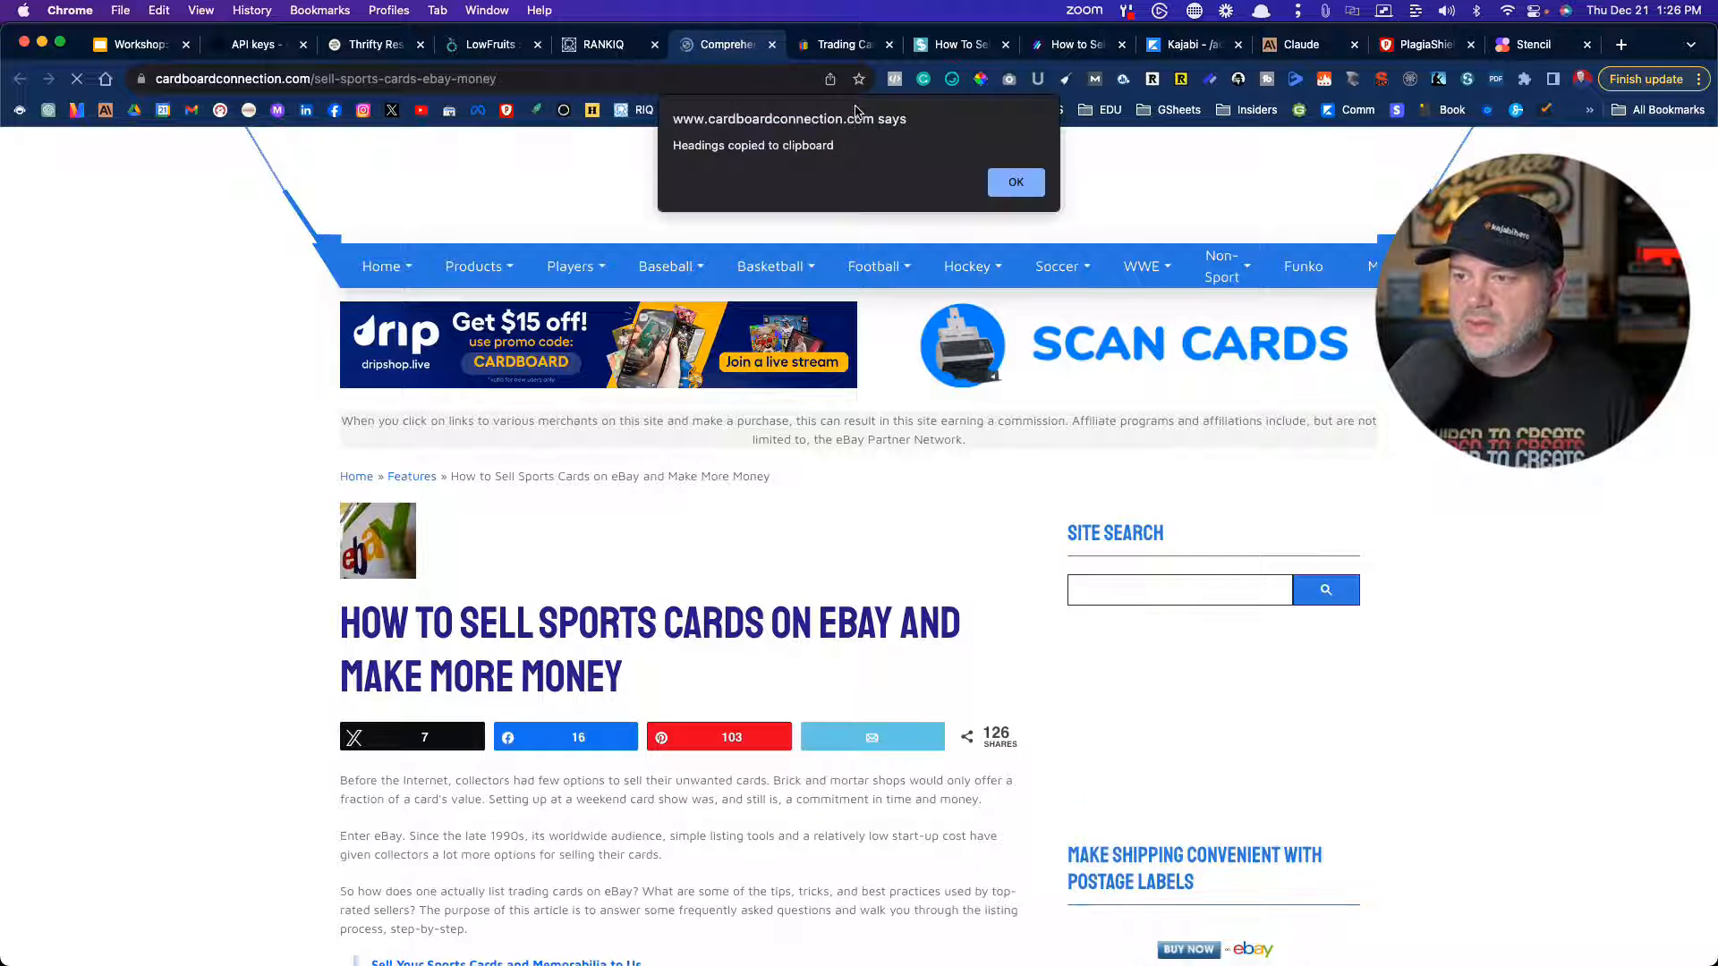
{"action": "left_click", "coordinate": [1016, 181]}
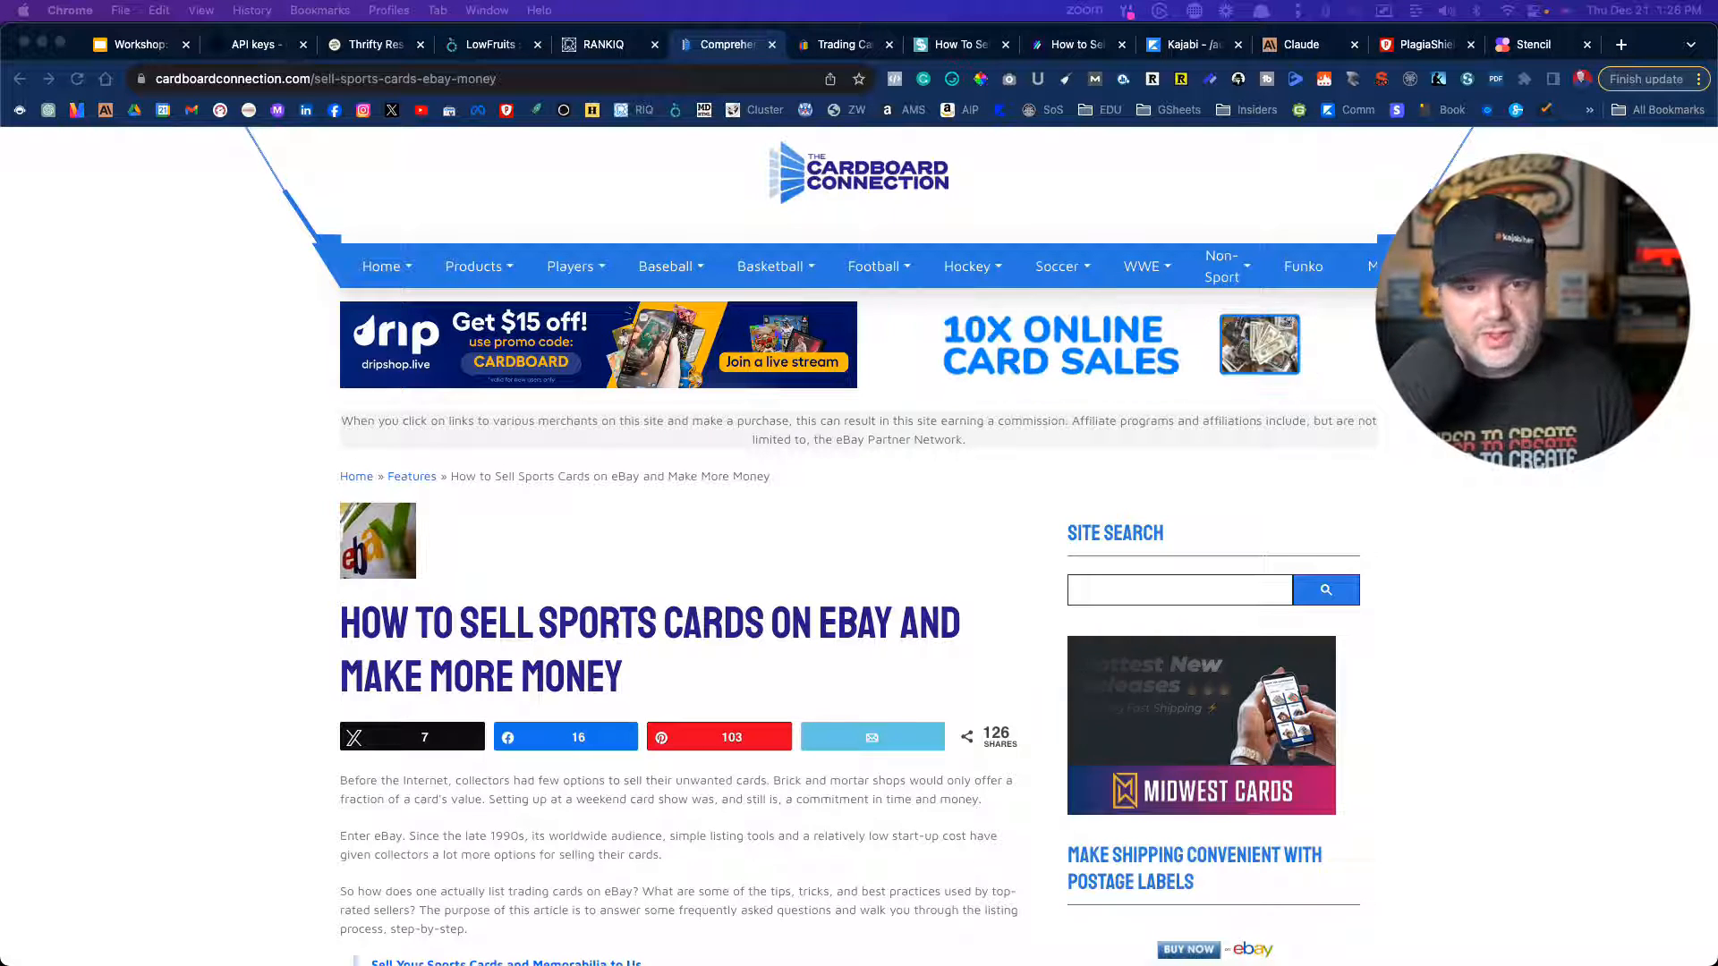
{"action": "left_click_drag", "start_coordinate": [0, 34], "coordinate": [0, 36]}
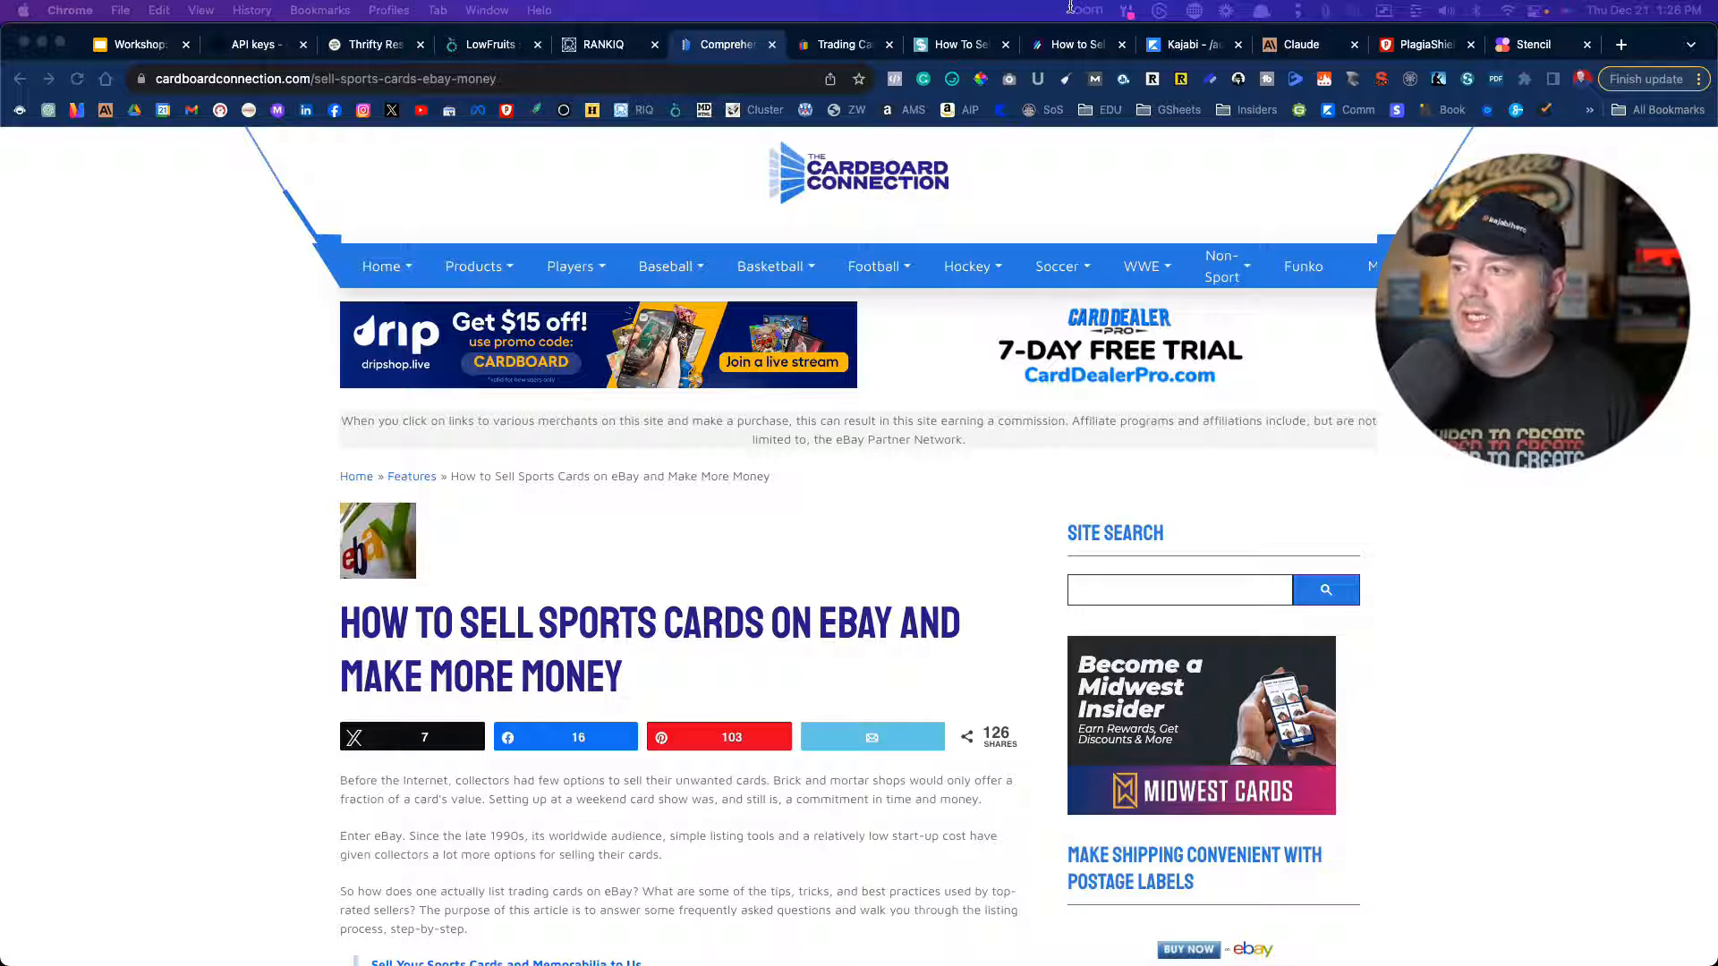
- Switch to Claude and begin a new message with "Can you help me write a better, original blog post outline"
{"action": "left_click", "coordinate": [1303, 46]}
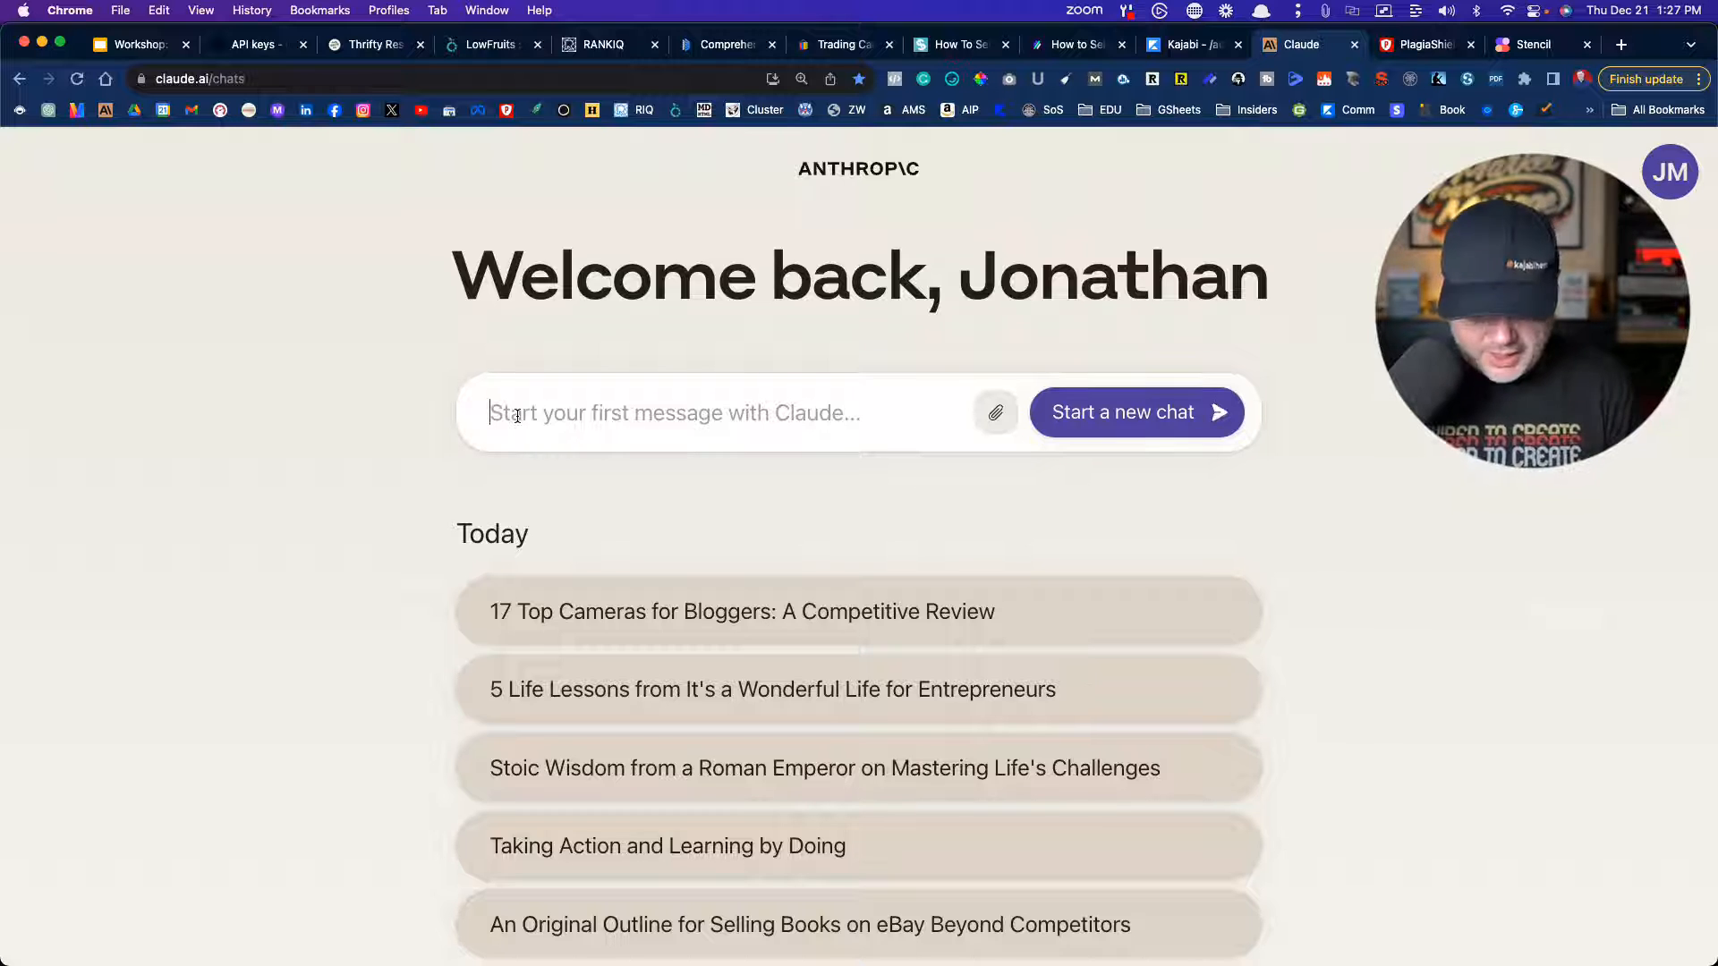
{"action": "type", "text": "Can you h"}
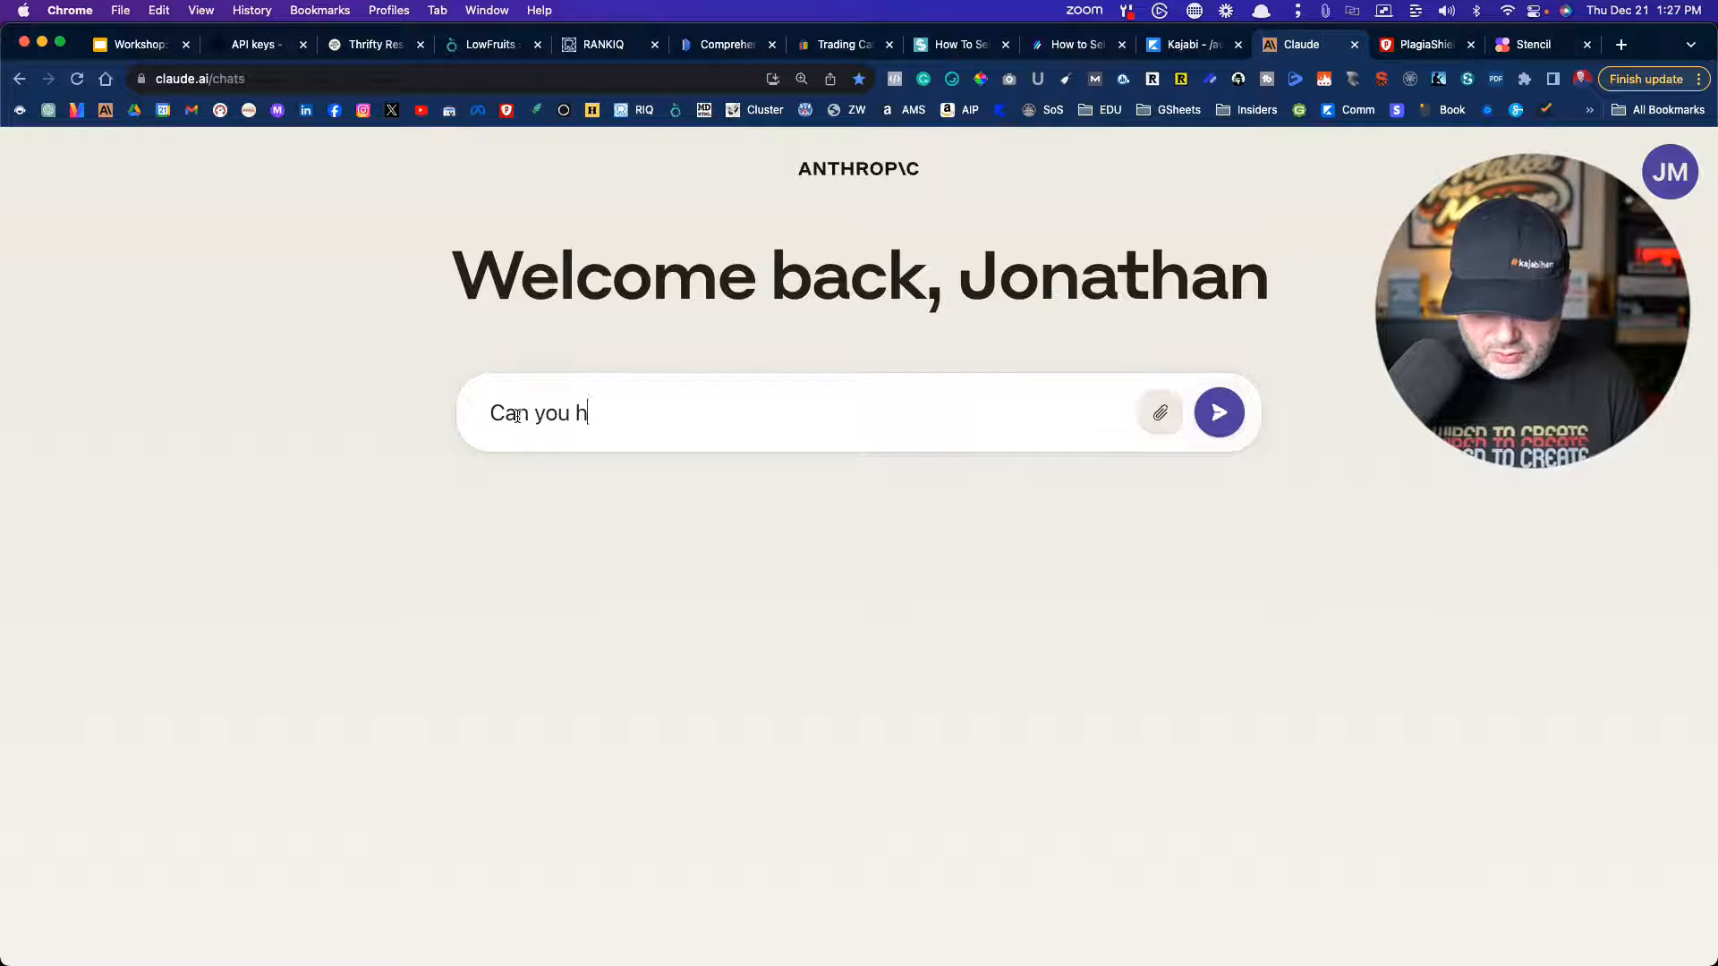
{"action": "type", "text": "elp me write "}
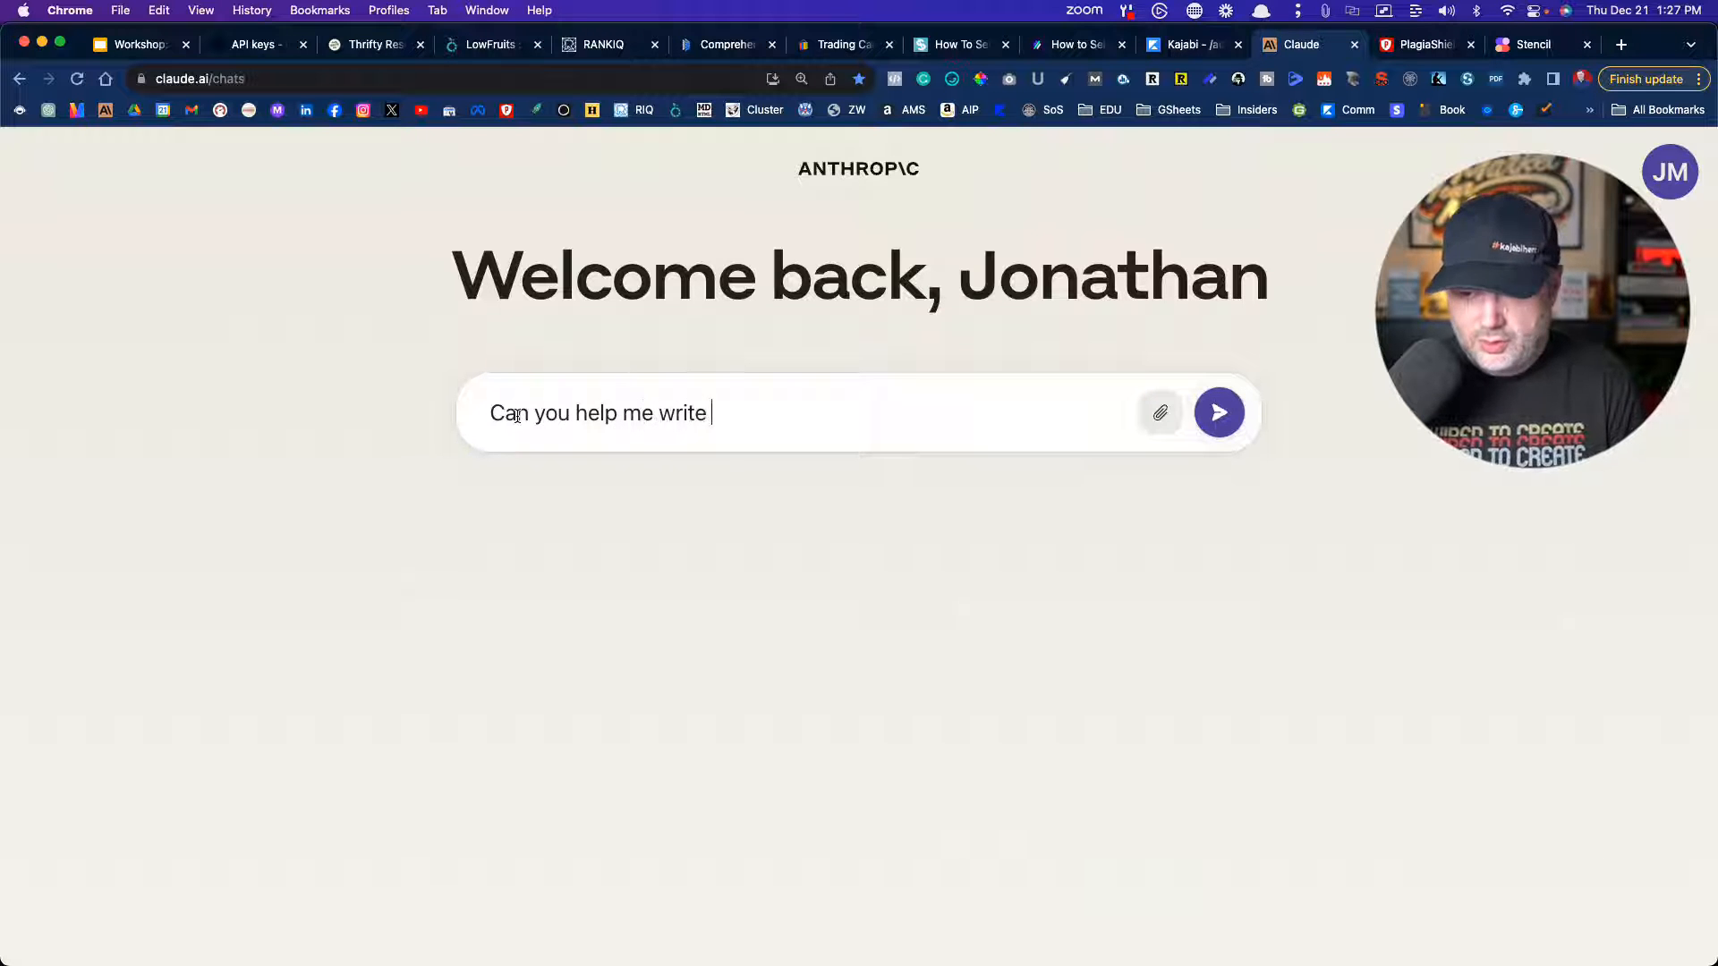
{"action": "type", "text": "a be"}
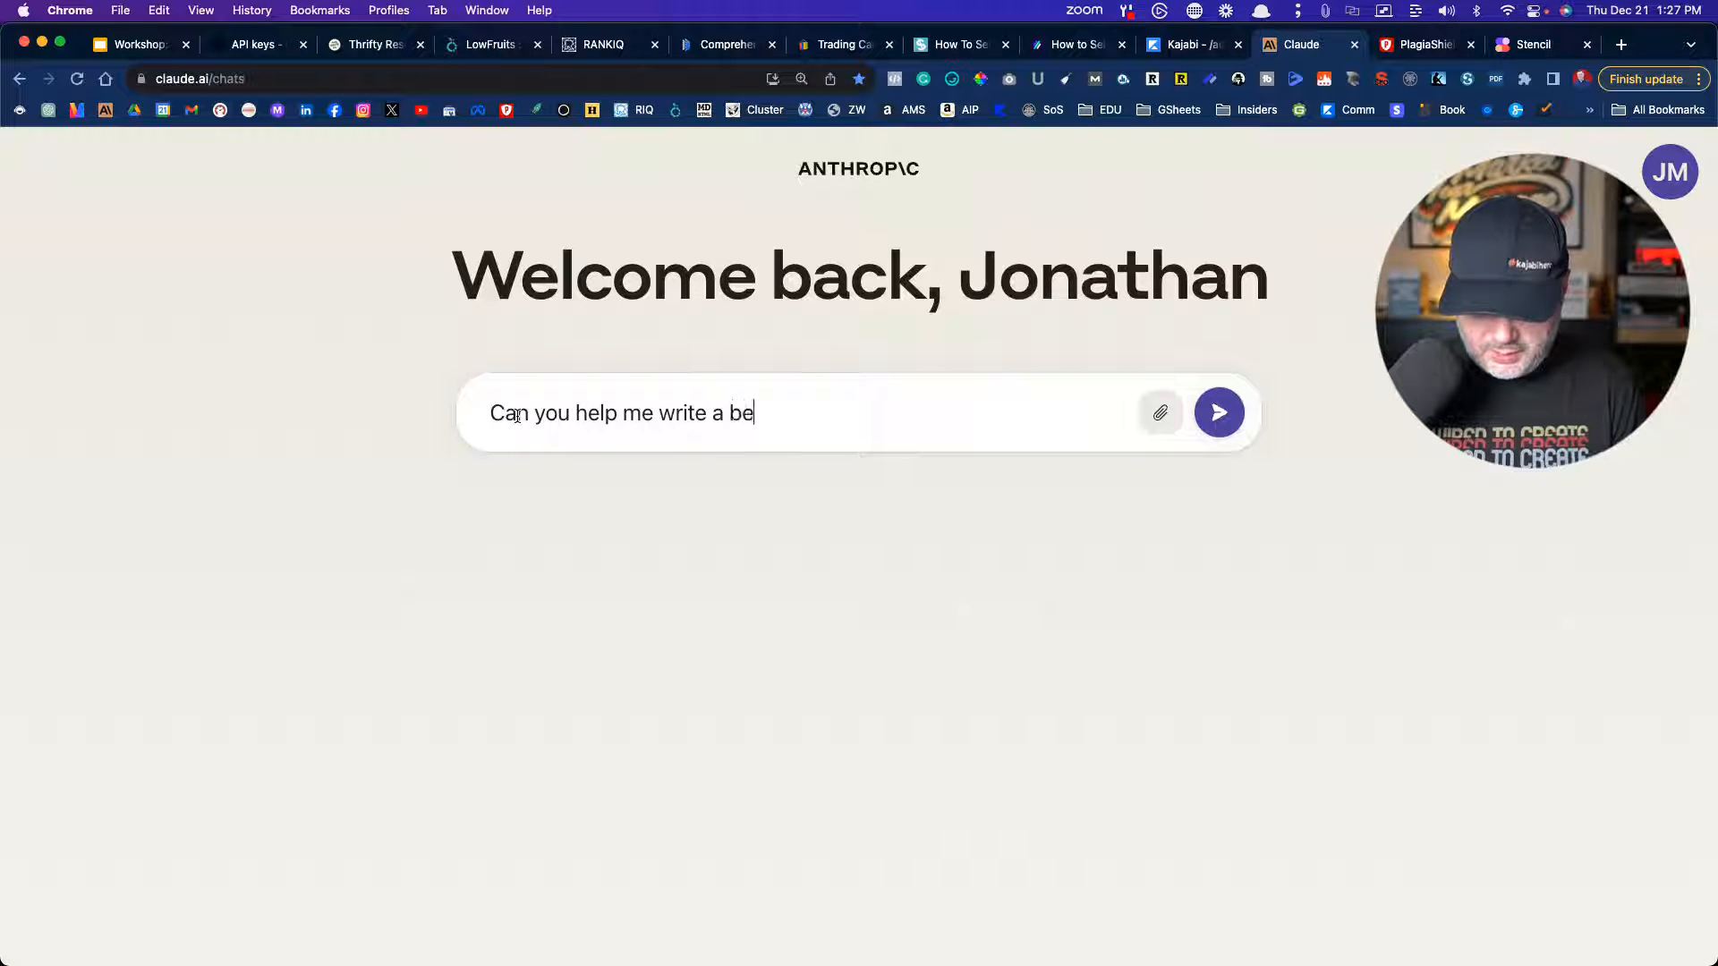
{"action": "type", "text": "tter, original"}
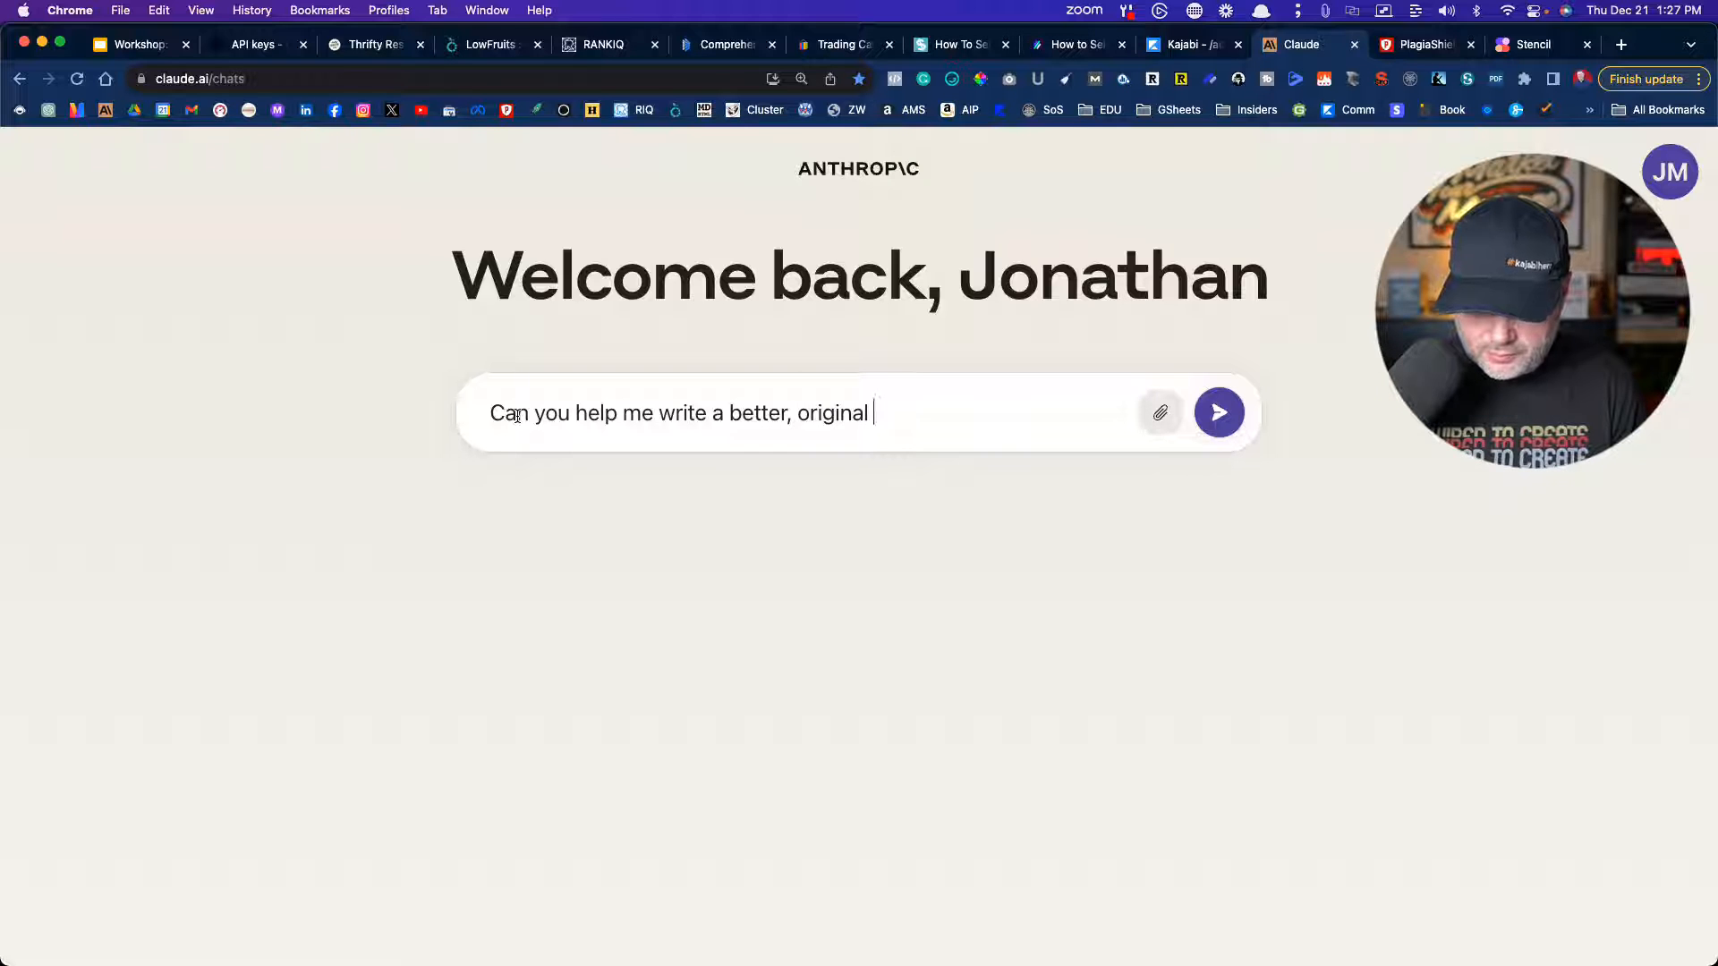
{"action": "type", "text": " blog o"}
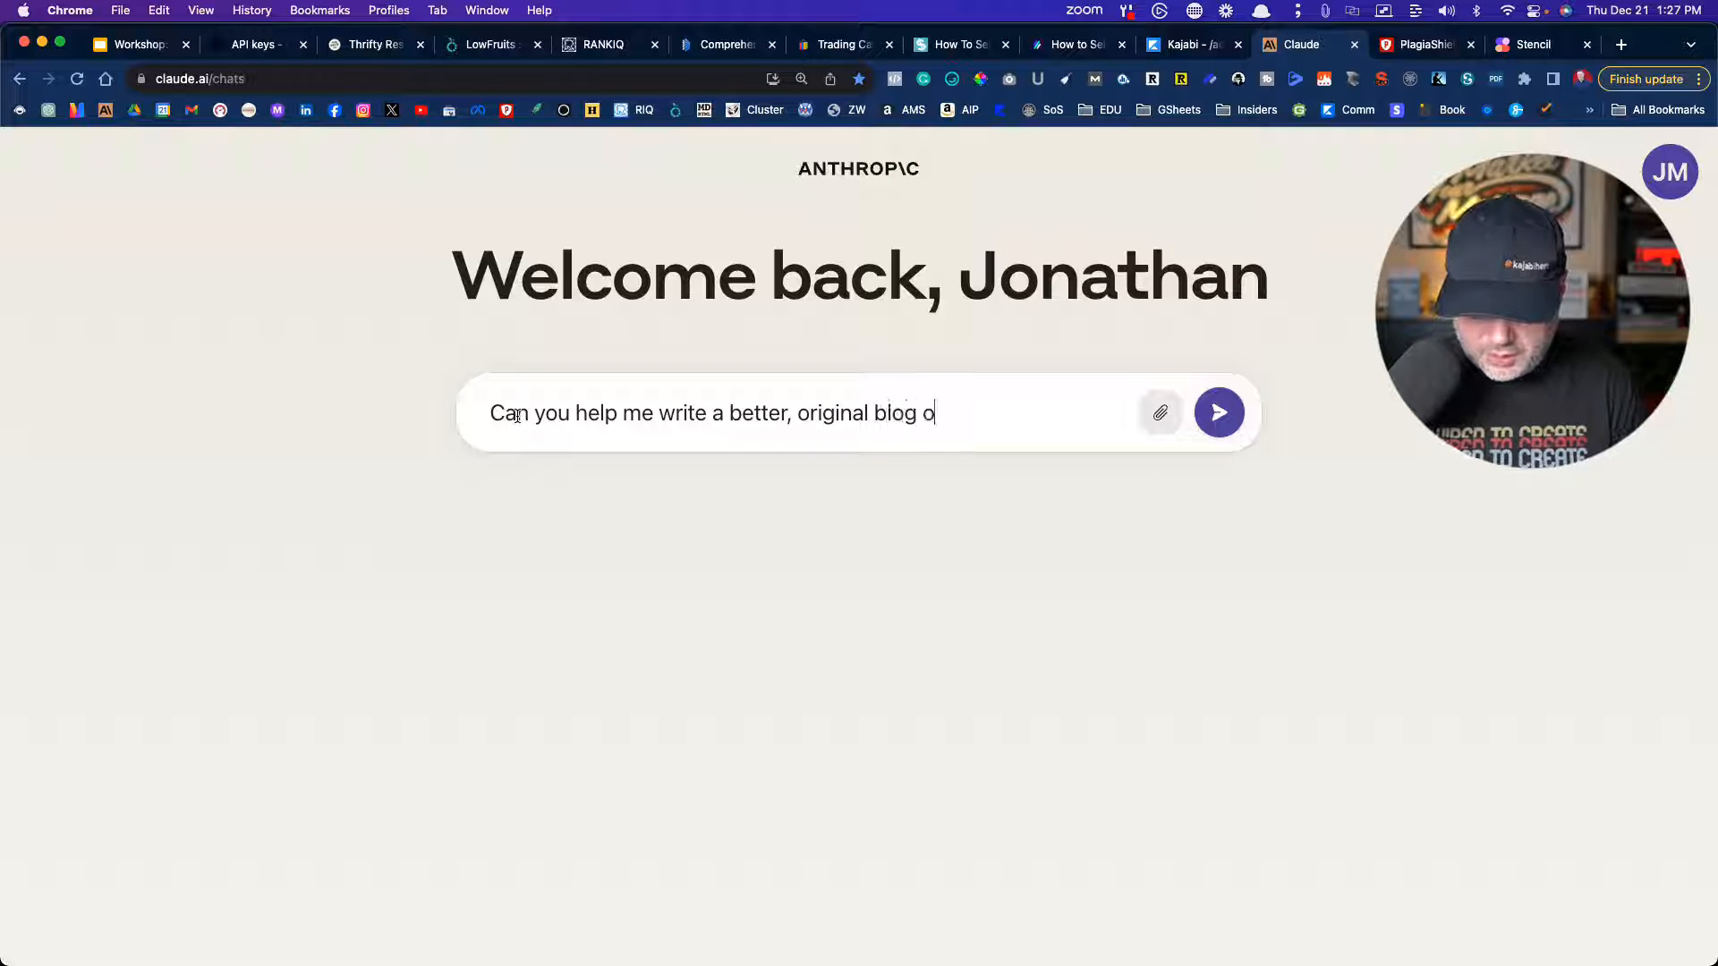
{"action": "type", "text": "utline"}
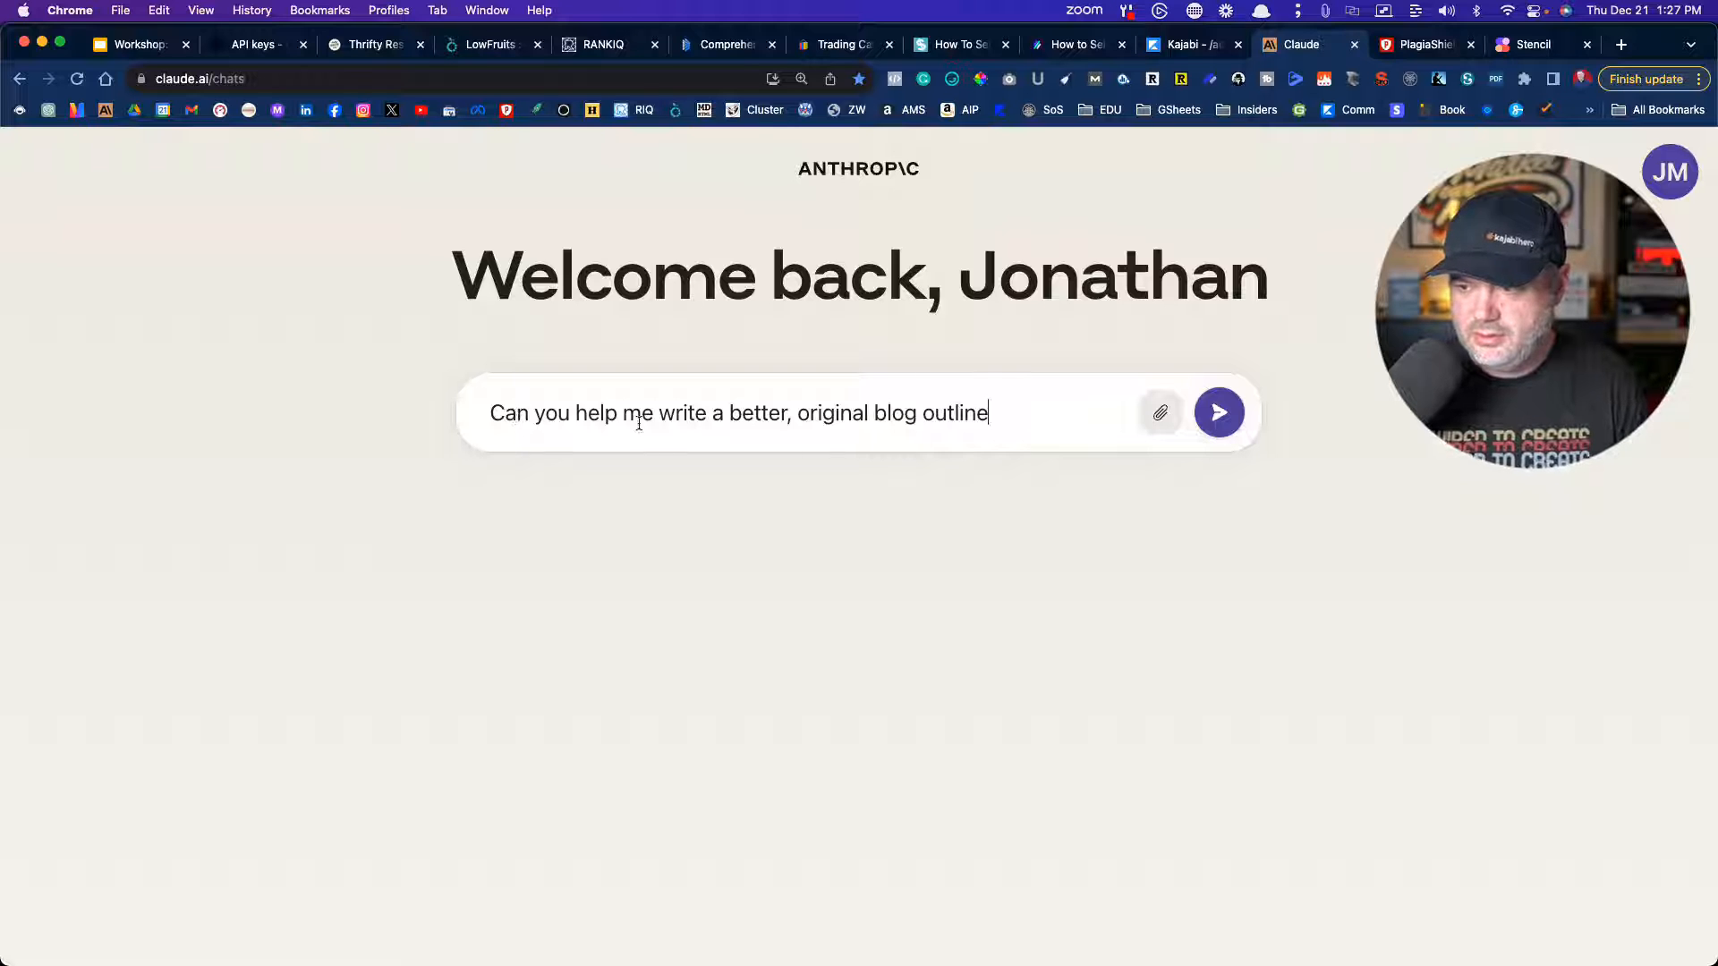
{"action": "left_click", "coordinate": [923, 417]}
{"action": "type", "text": "post outline"}
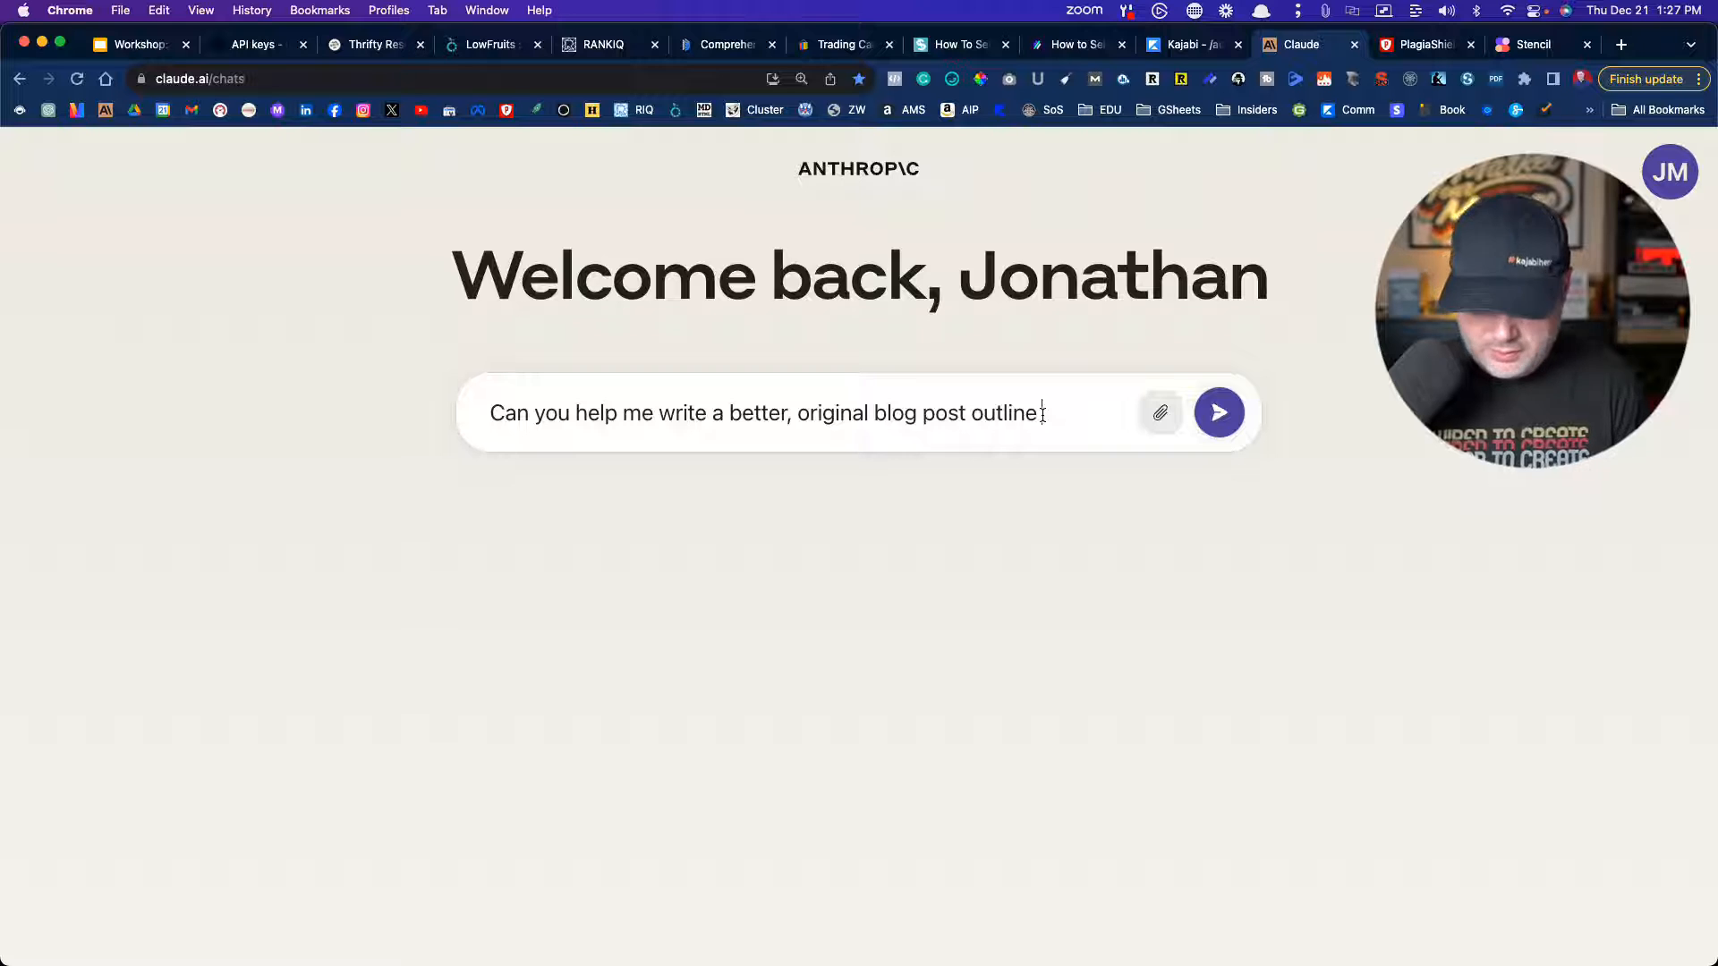
- Continue the message with "for my article "how to sell sports cards on ebay.""
{"action": "type", "text": " for my "}
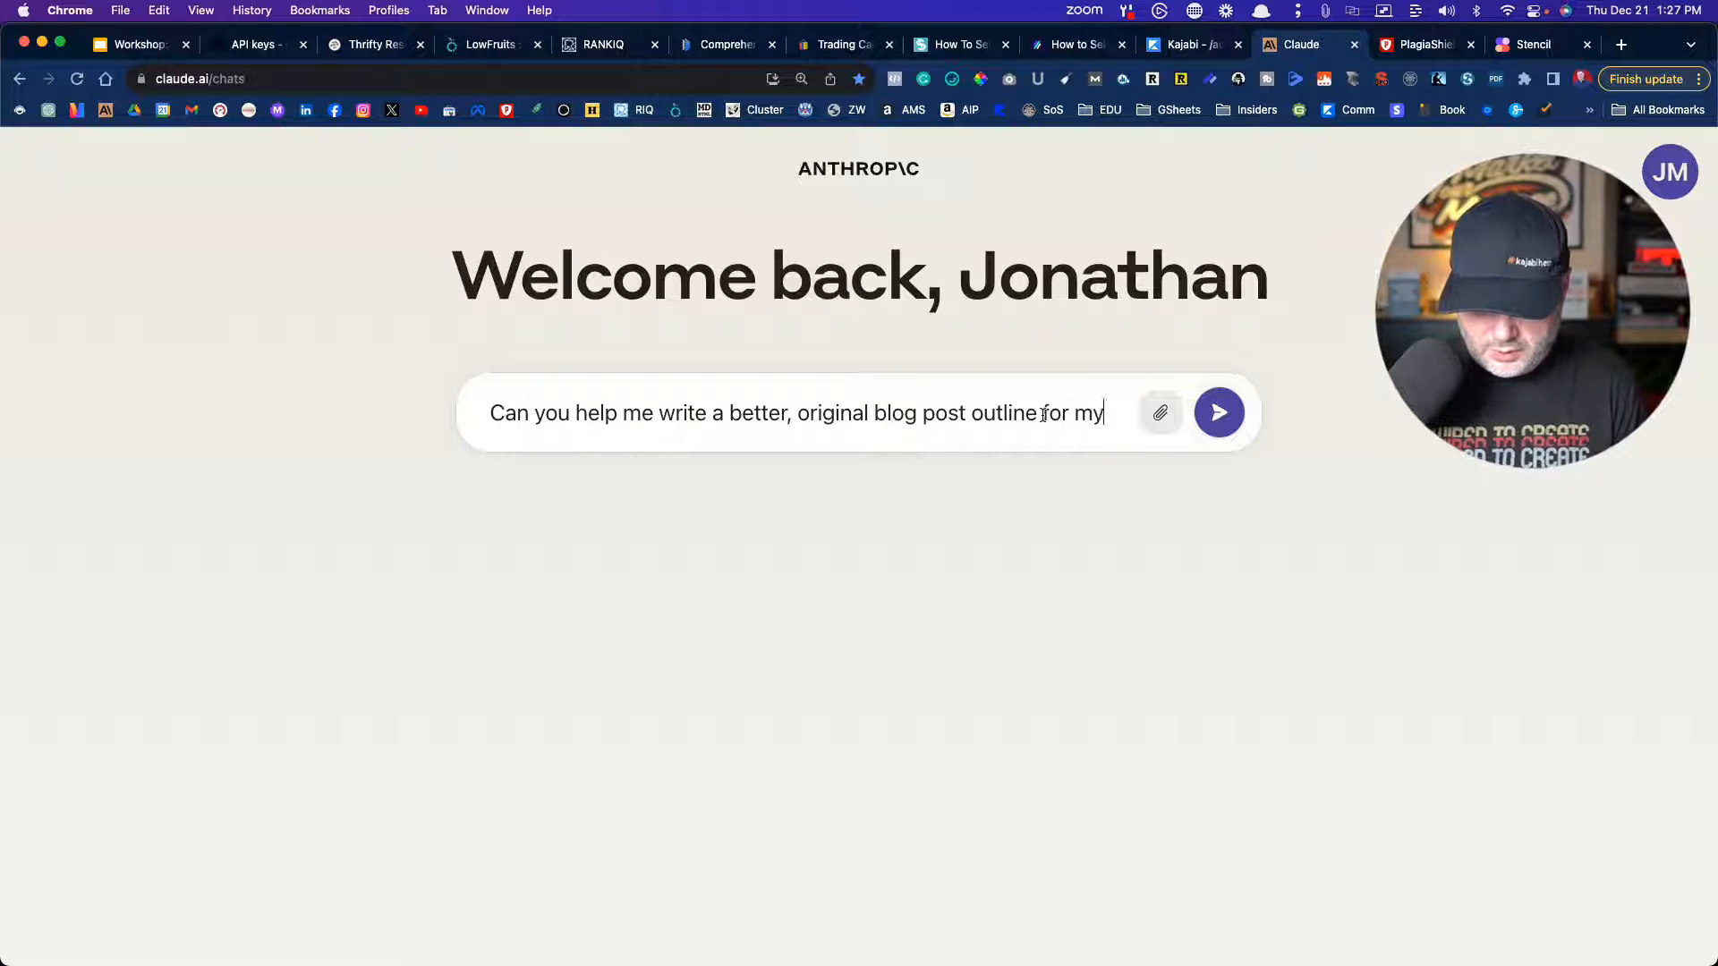
{"action": "type", "text": "a"}
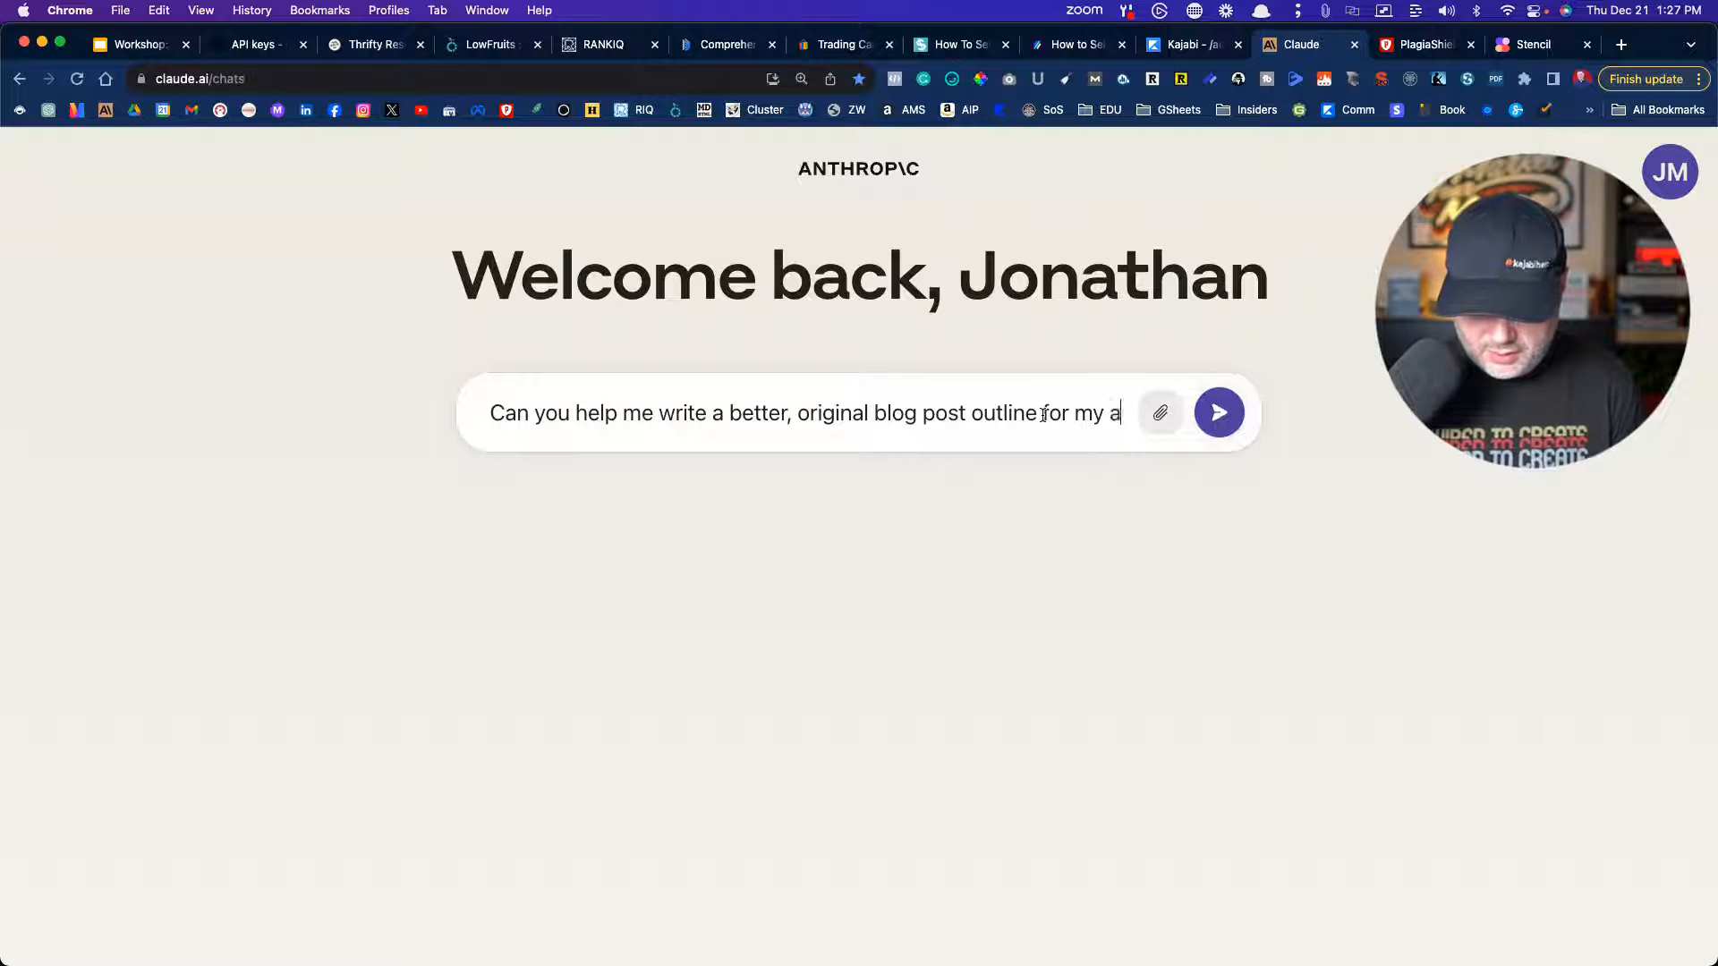
{"action": "type", "text": "rticle :how to s"}
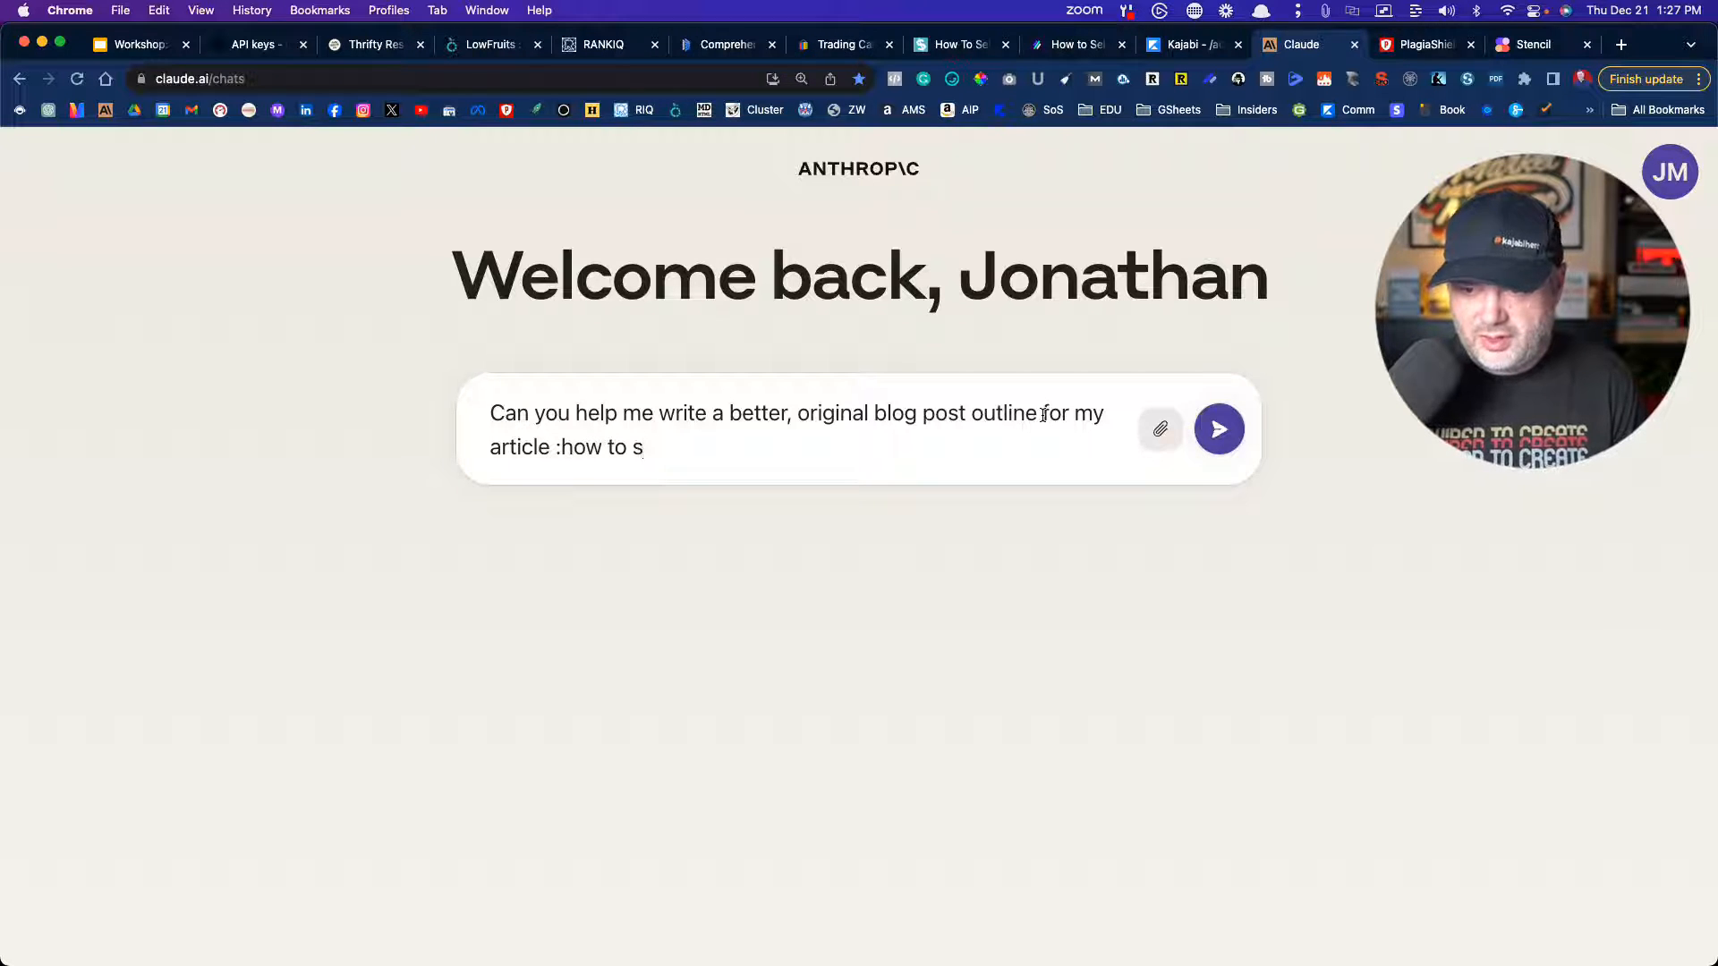
{"action": "key", "text": "BackSpace"}
{"action": "key", "text": "BackSpace"}
{"action": "key", "text": "BackSpace"}
{"action": "key", "text": "BackSpace"}
{"action": "key", "text": "BackSpace"}
{"action": "key", "text": "BackSpace"}
{"action": "key", "text": "BackSpace"}
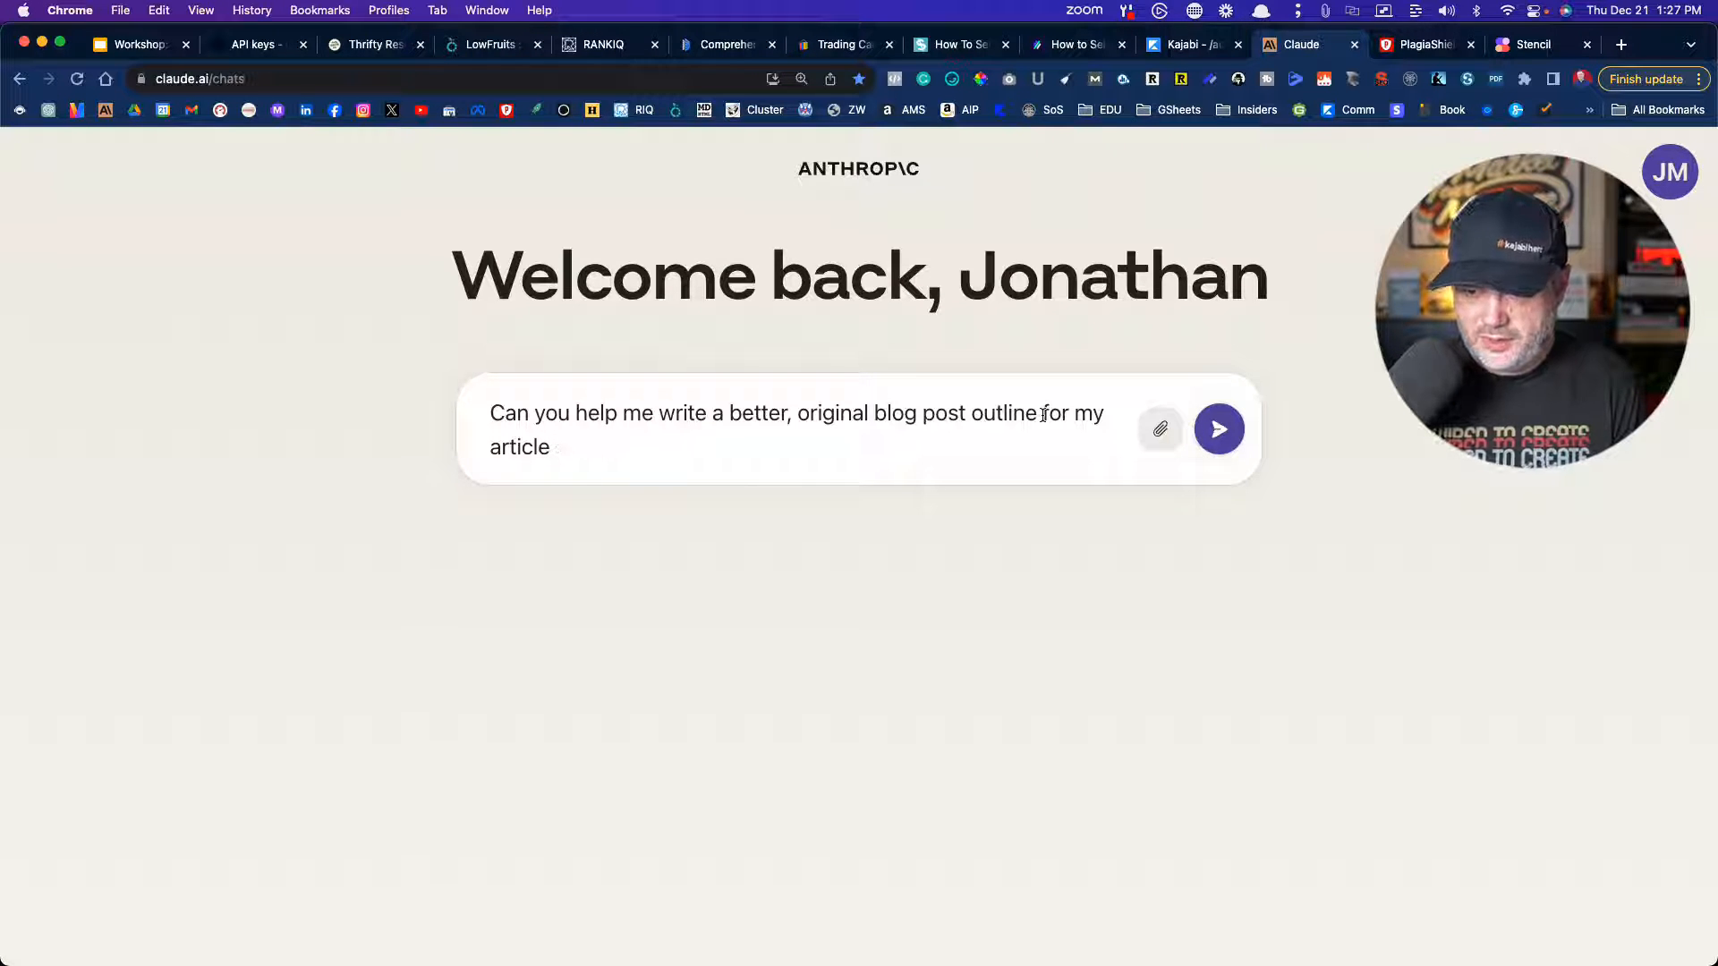
{"action": "type", "text": "\"how"}
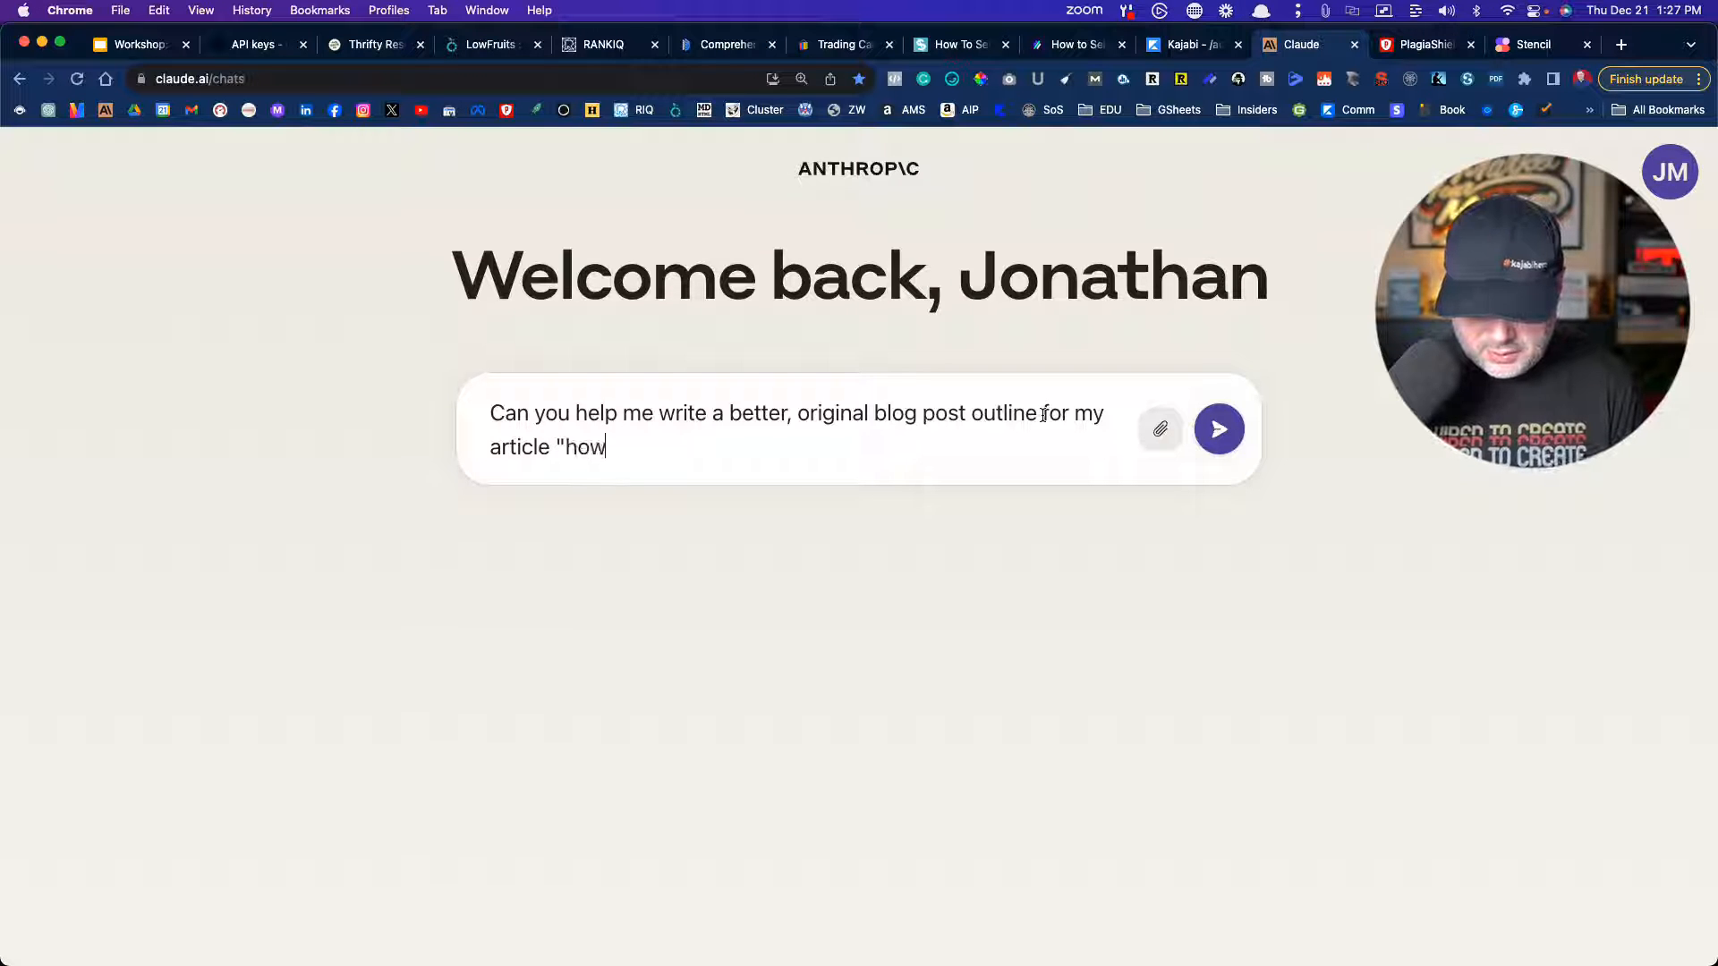
{"action": "type", "text": " to sell spor"}
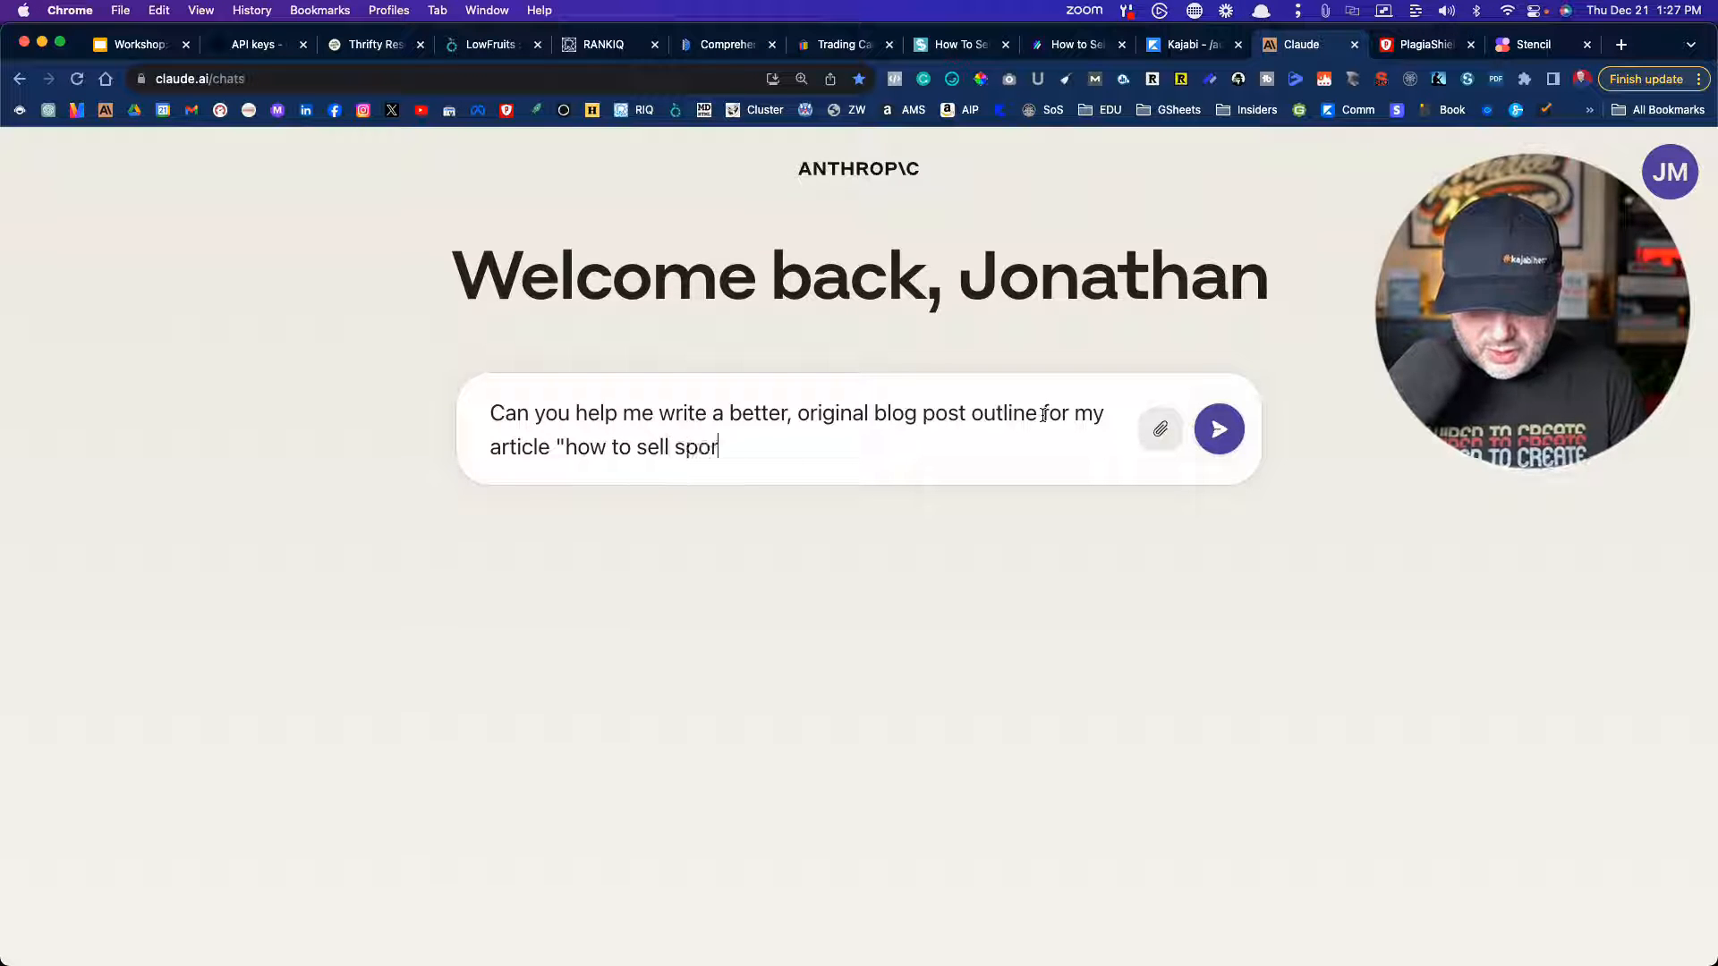
{"action": "type", "text": "ts cards on "}
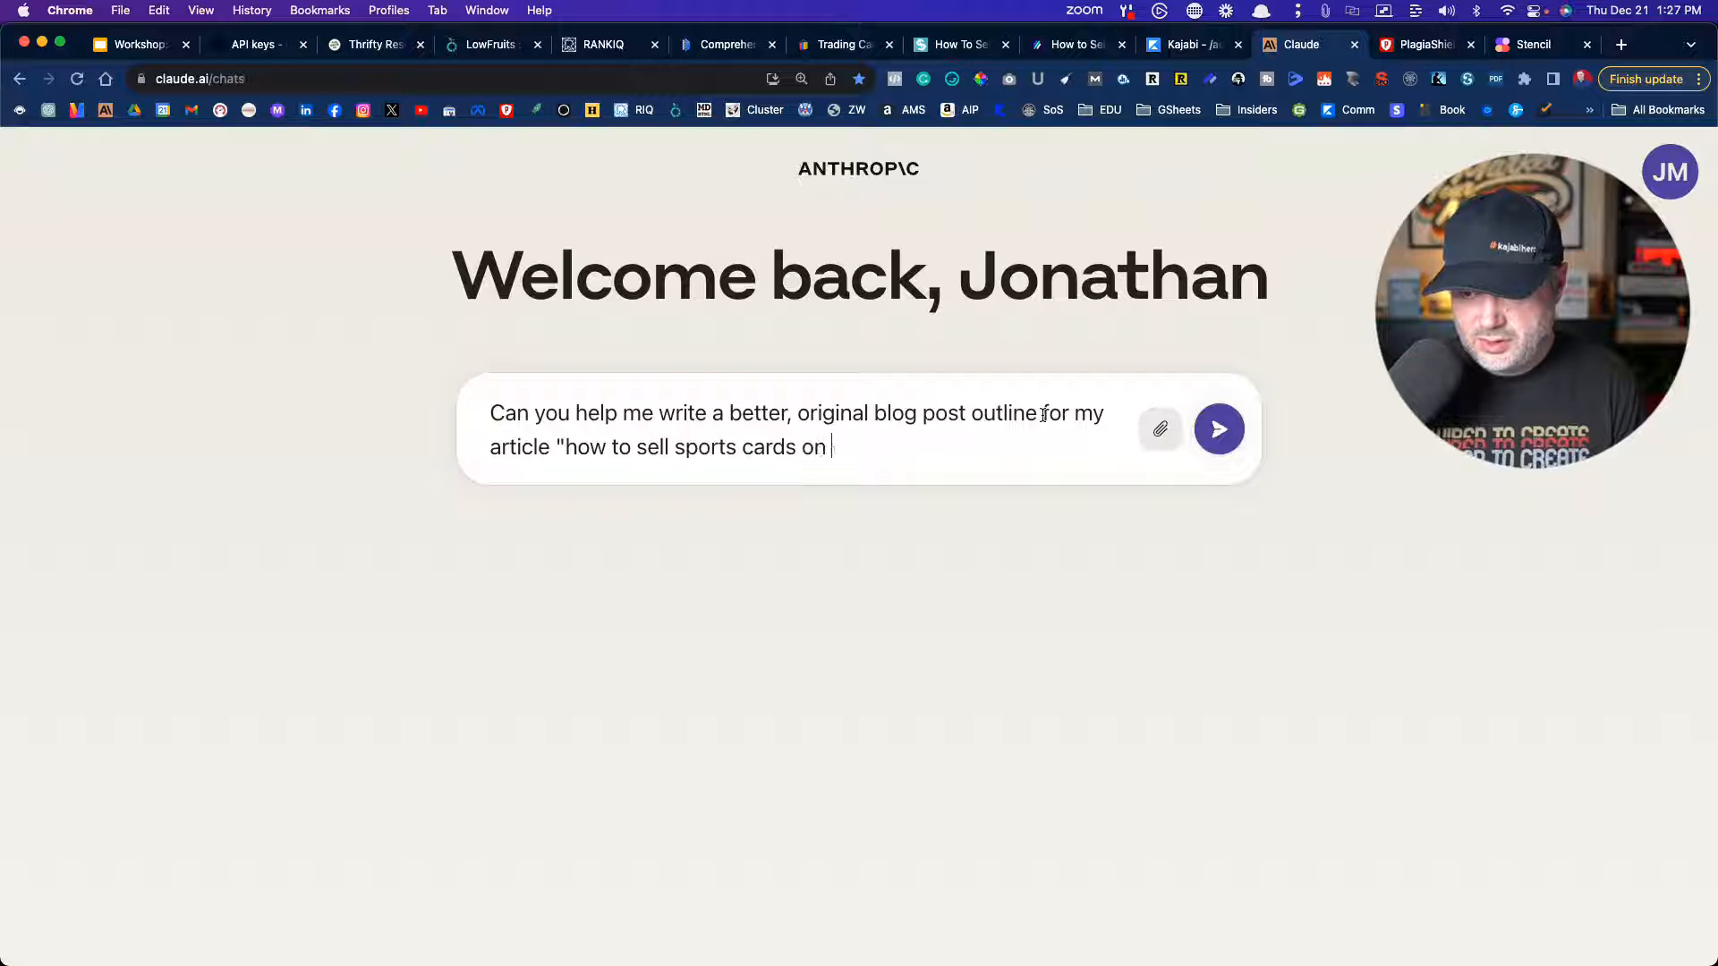
{"action": "type", "text": "ebay.\""}
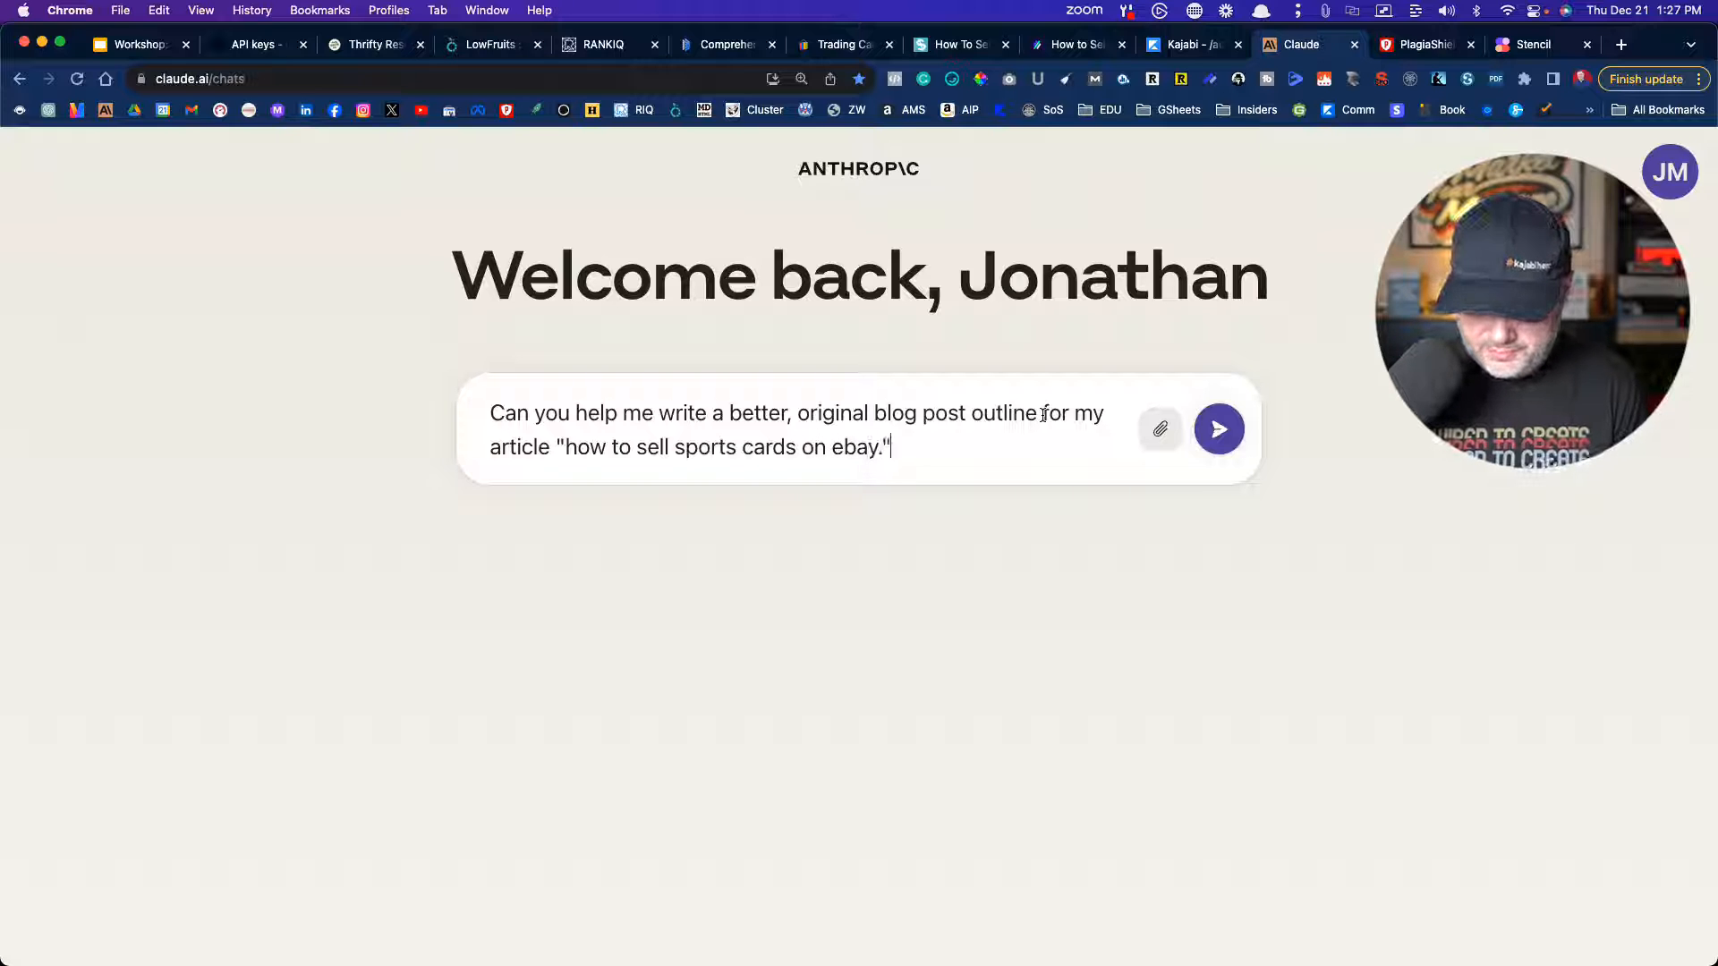
- Add "Here is my competitons outline:" followed by the copied cardboardconnection.com headings, and send the message
{"action": "type", "text": " Here is m"}
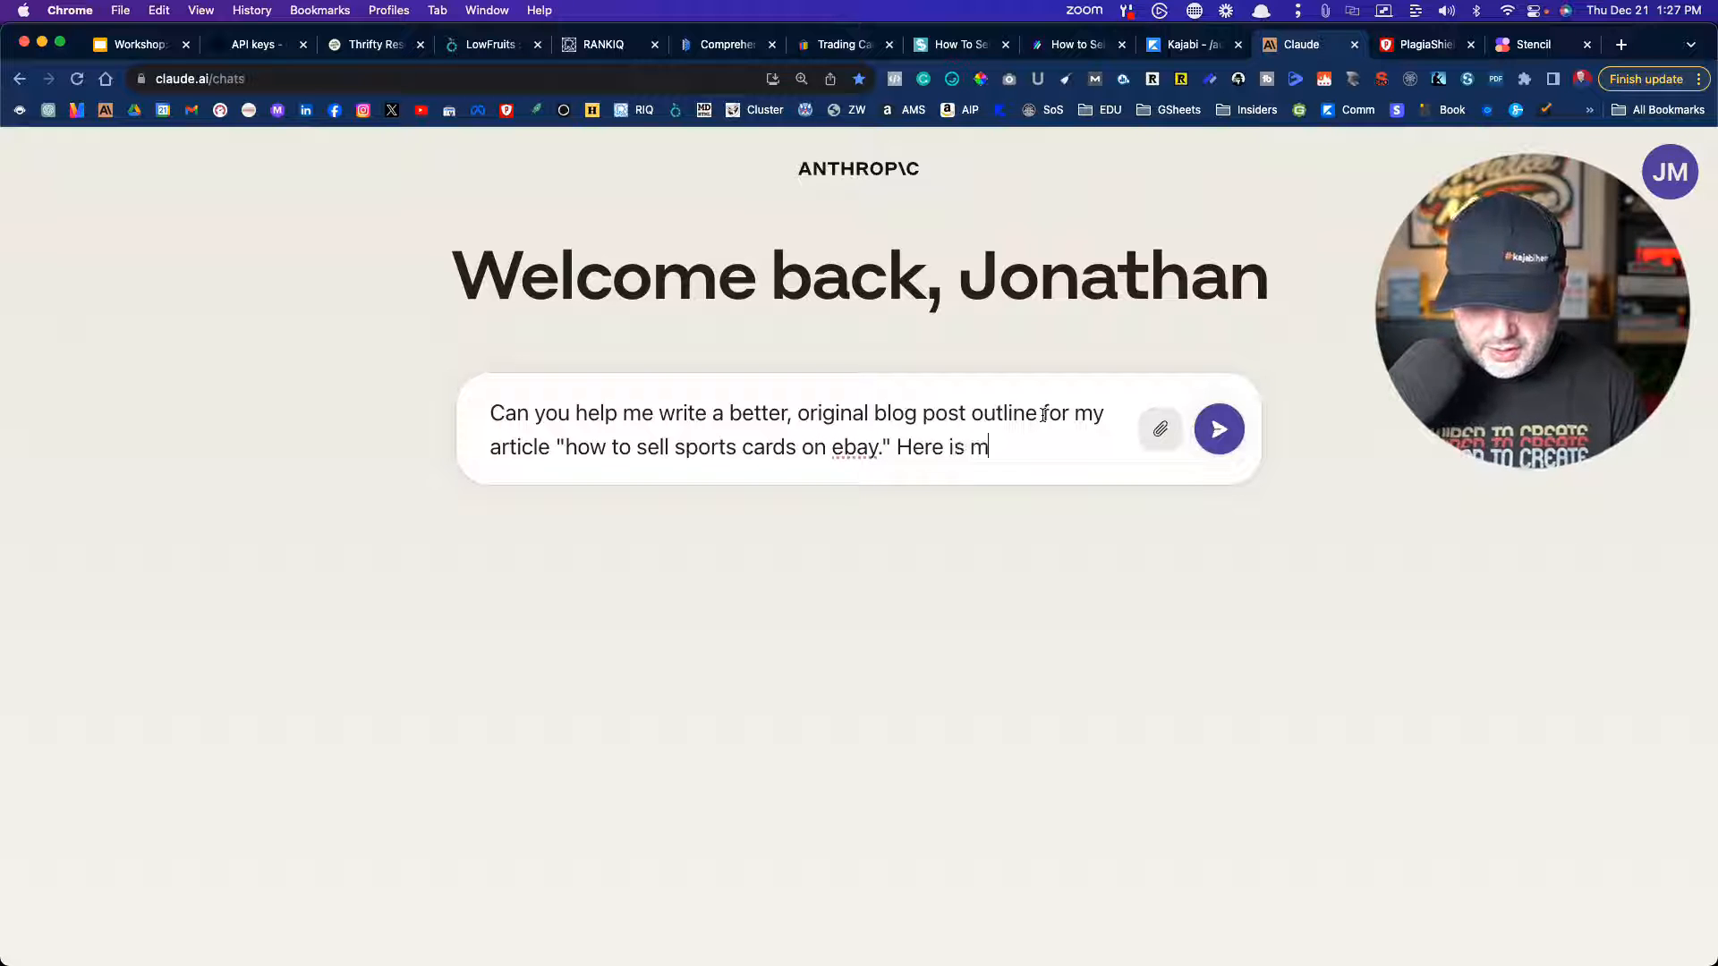
{"action": "type", "text": "y compe"}
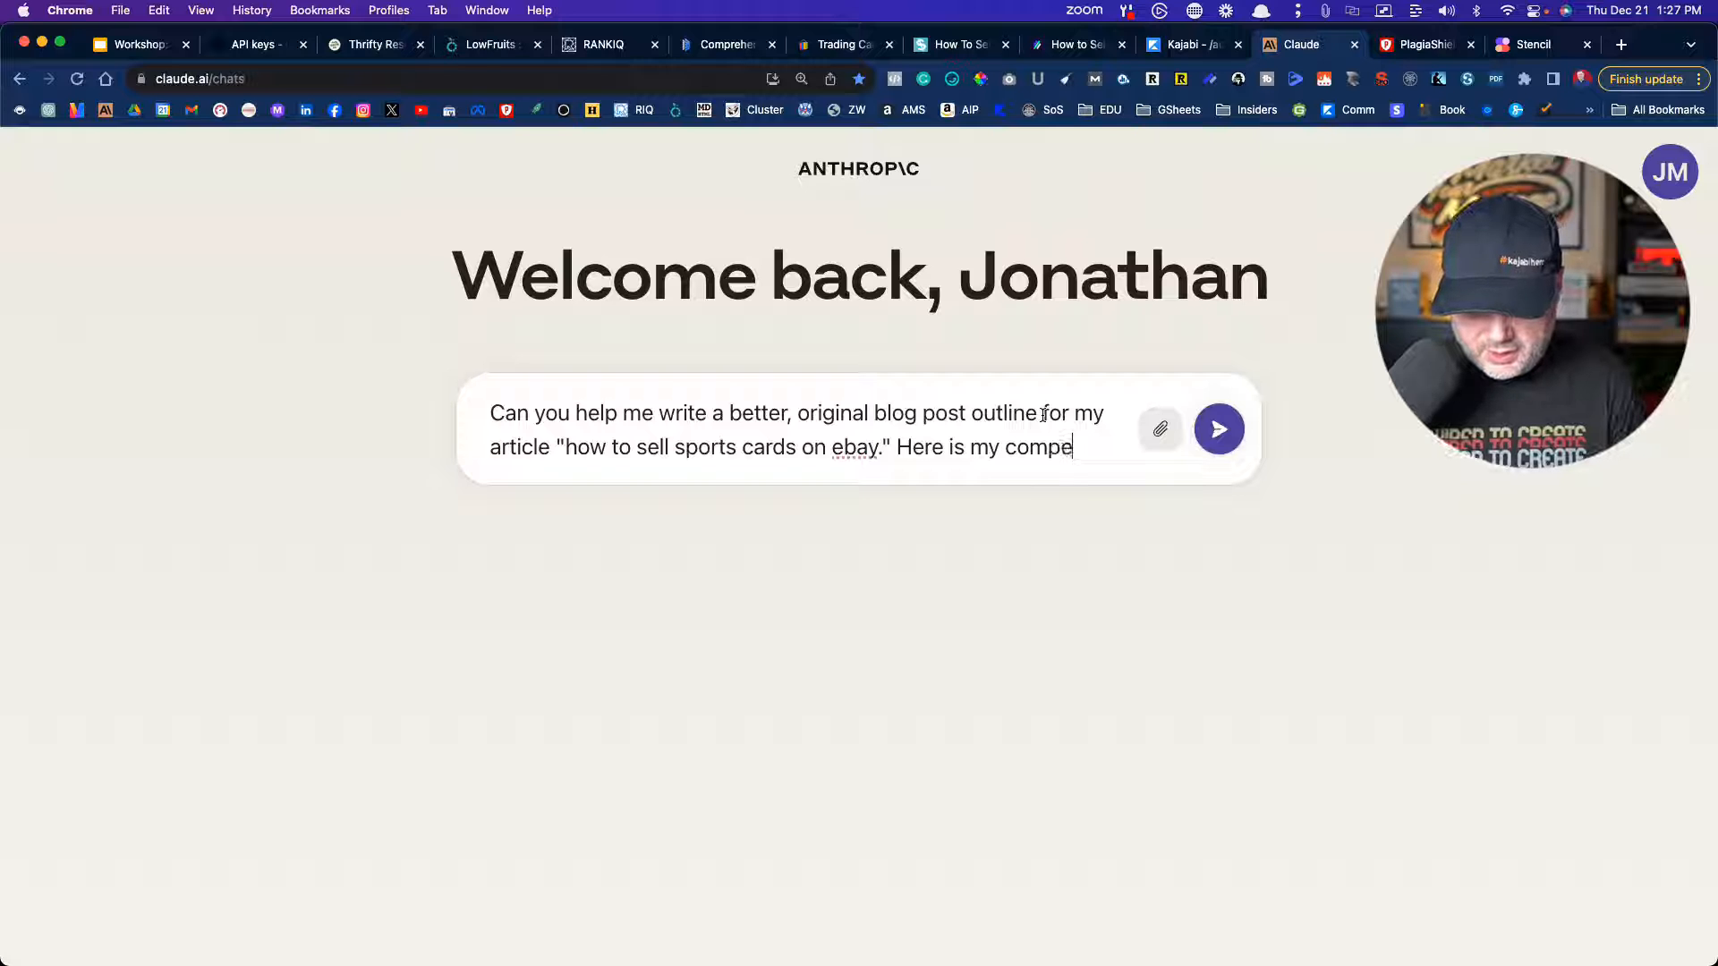
{"action": "type", "text": "titons "}
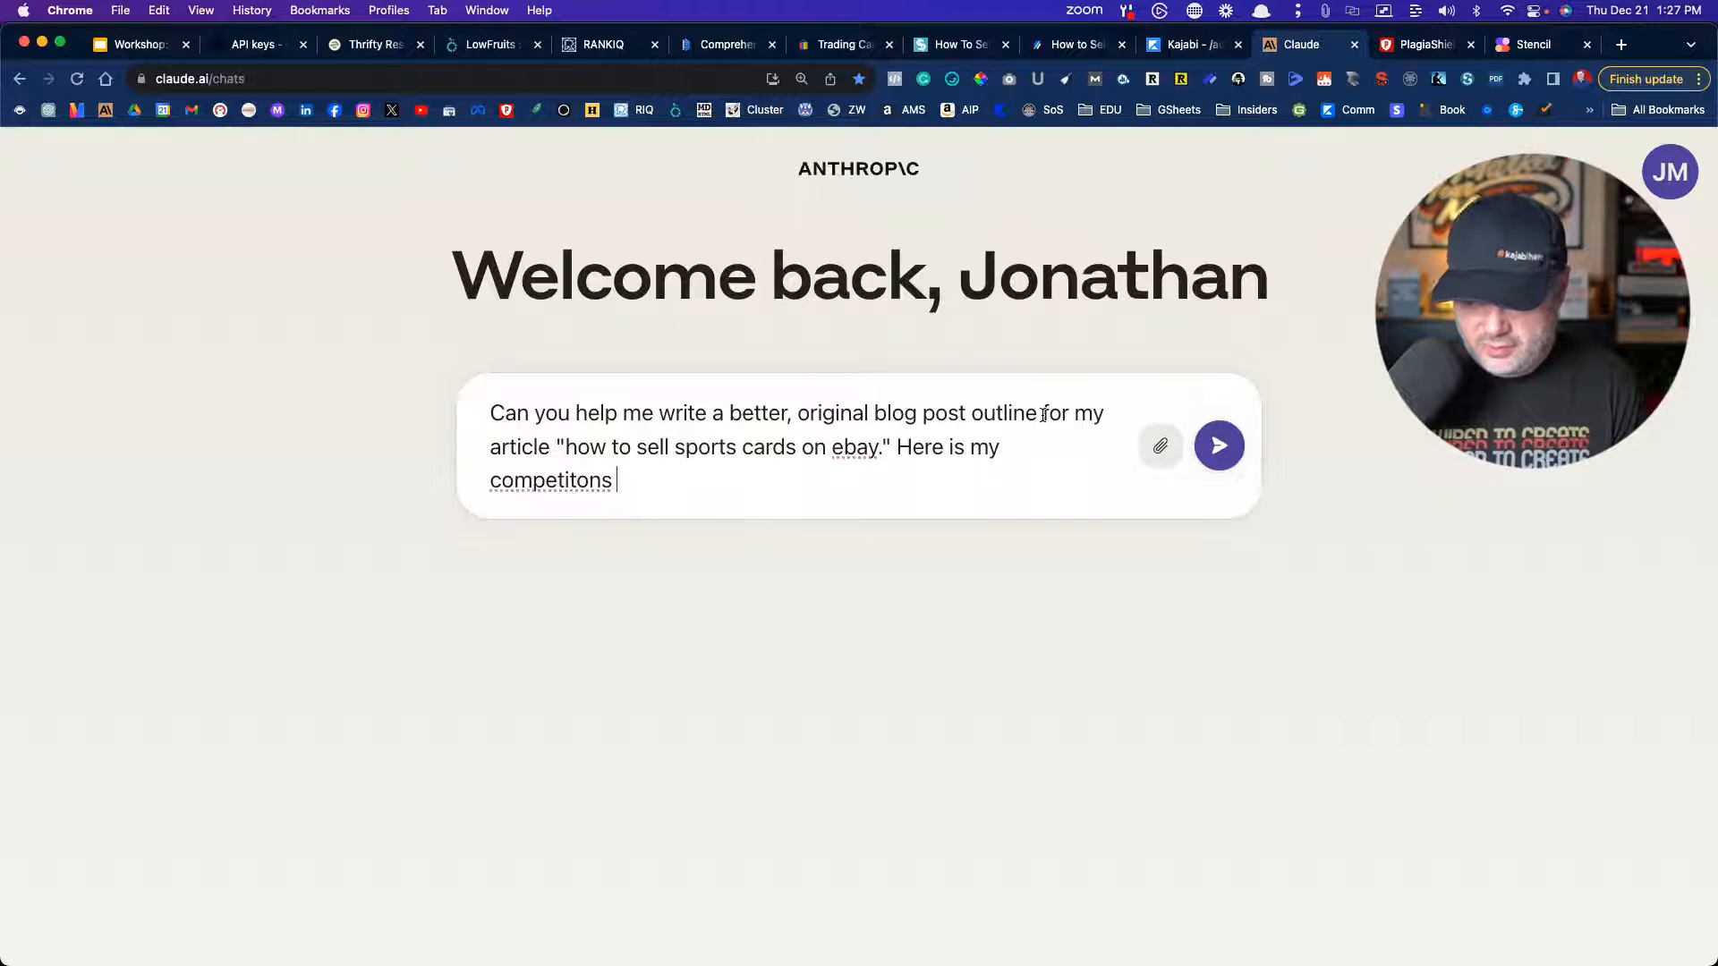
{"action": "type", "text": "outline:"}
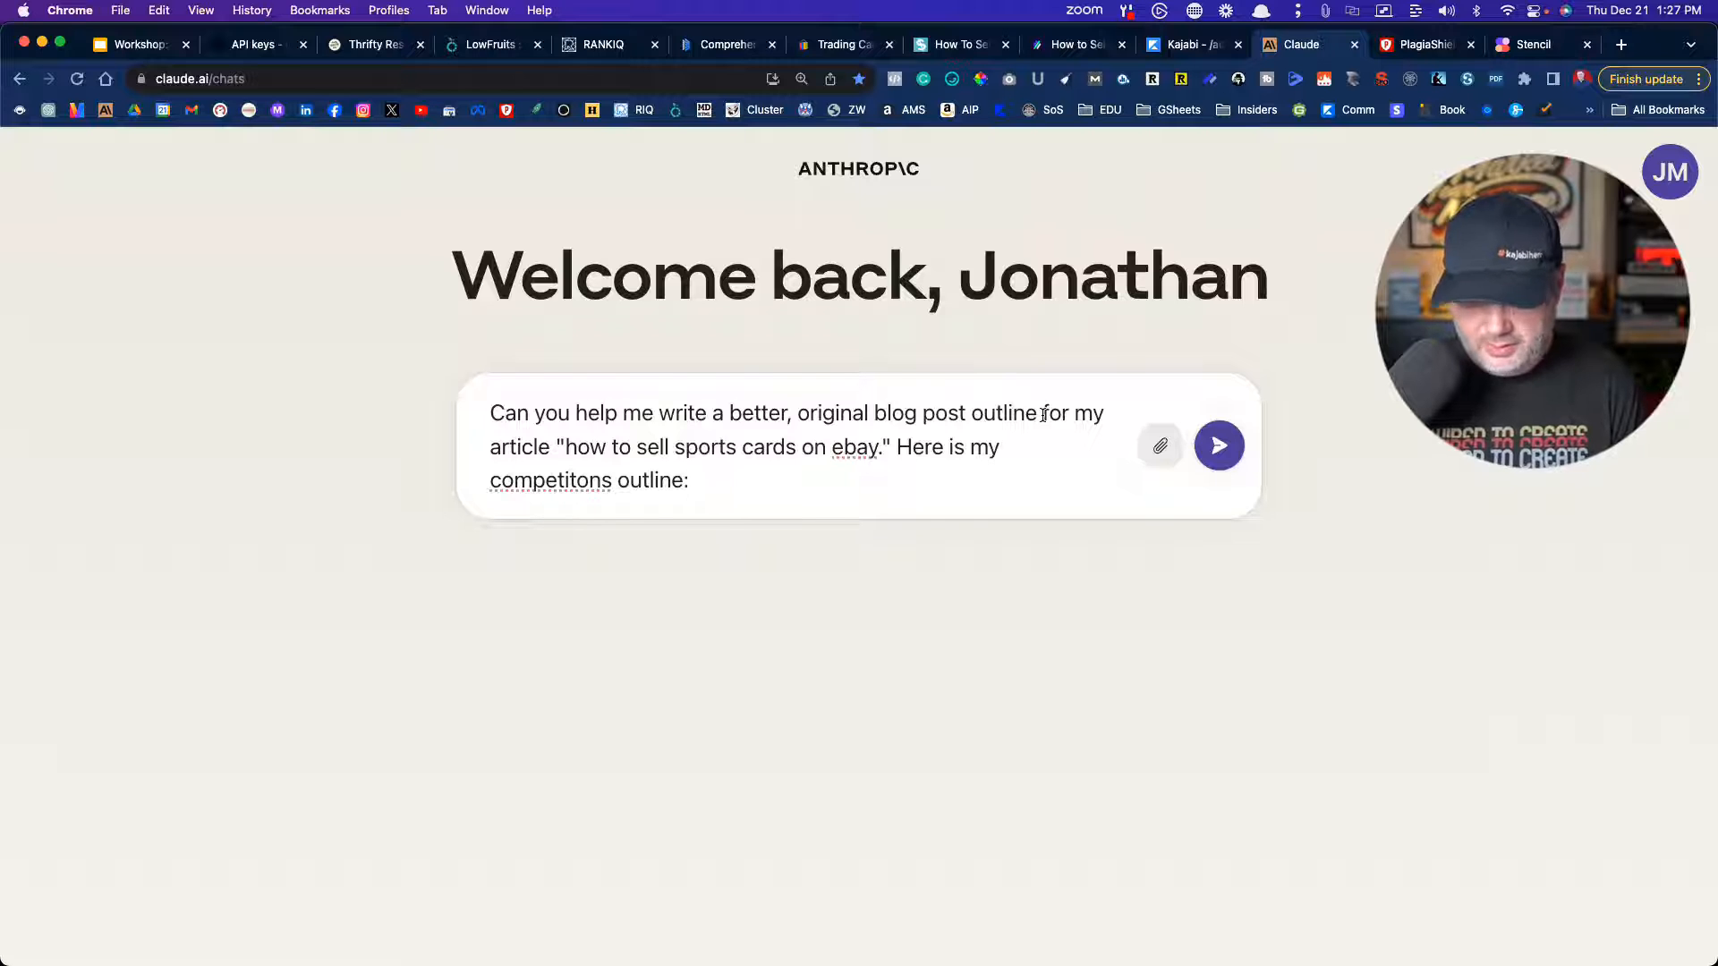
{"action": "key", "text": "super+v"}
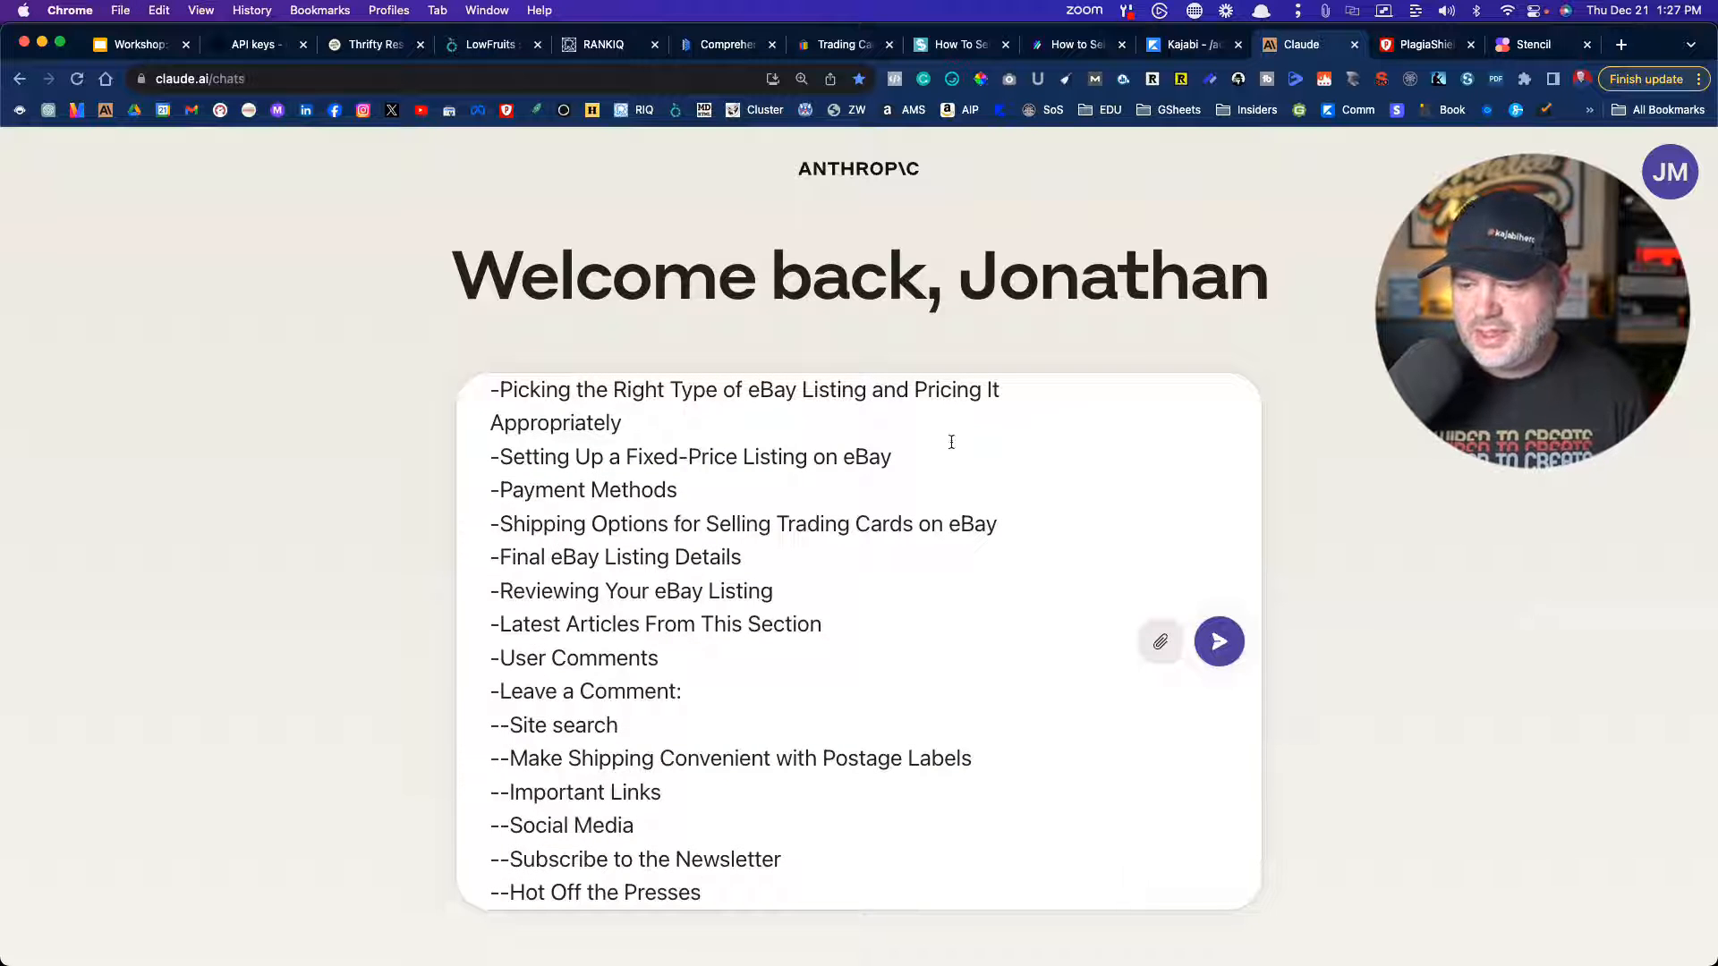
{"action": "left_click", "coordinate": [1219, 642]}
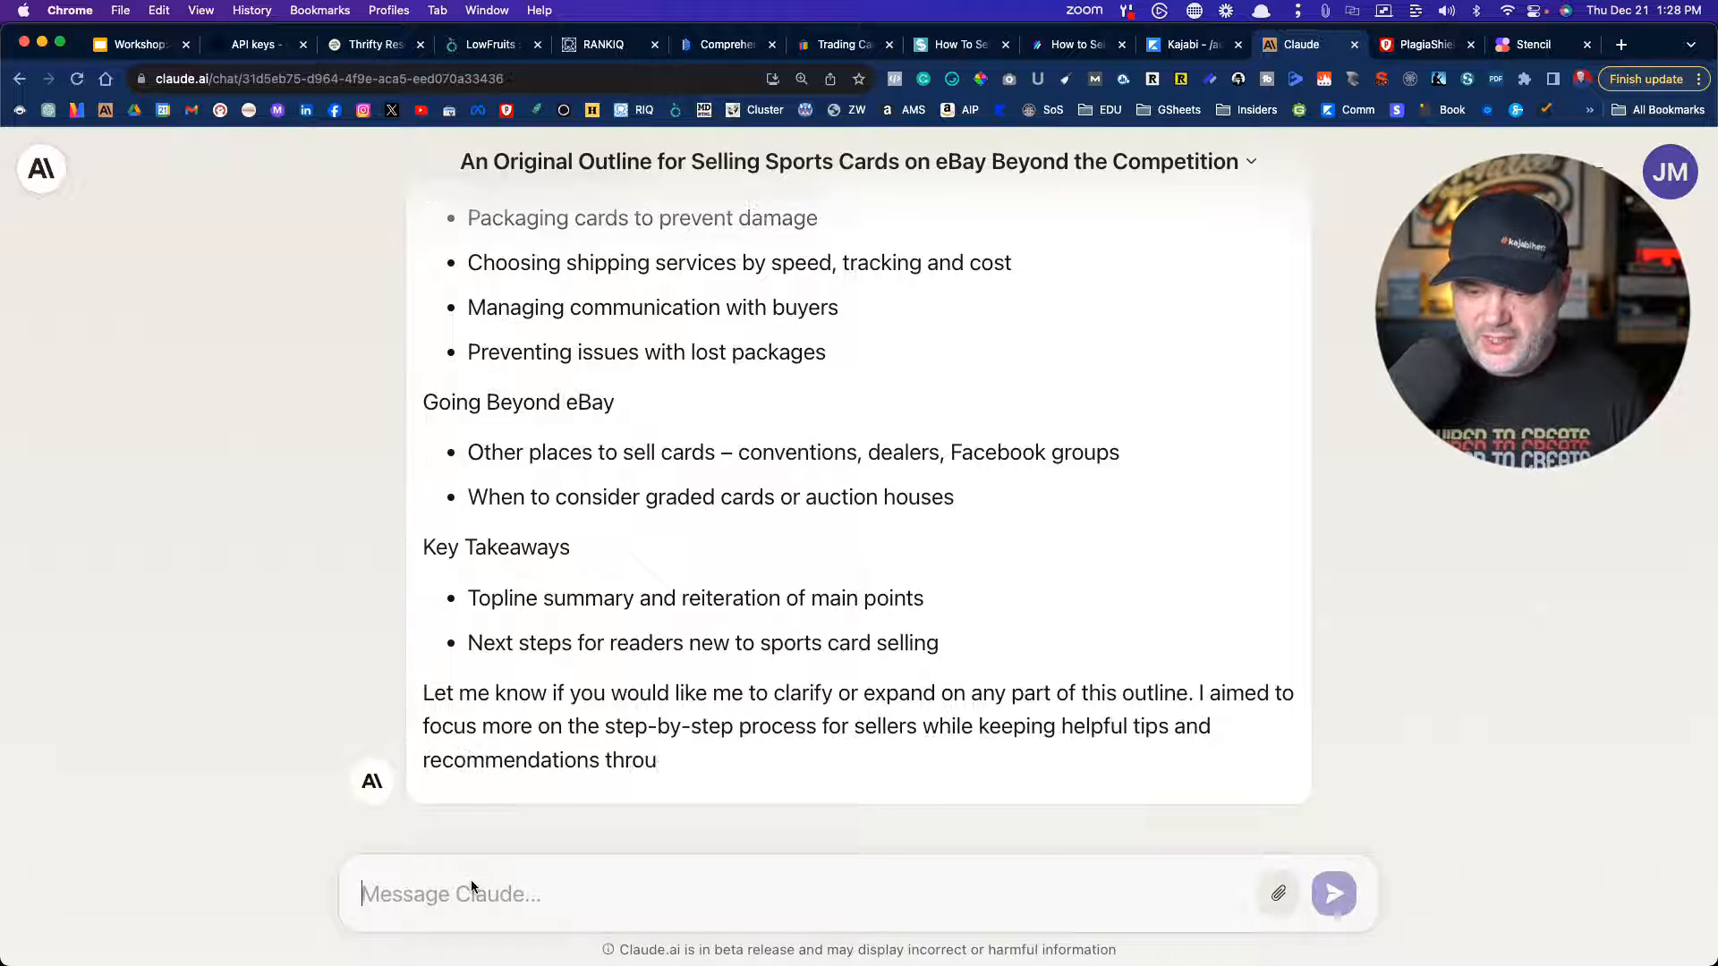
- Ask Claude "Can you give me a bullet list of just the main headers"
{"action": "type", "text": "C"}
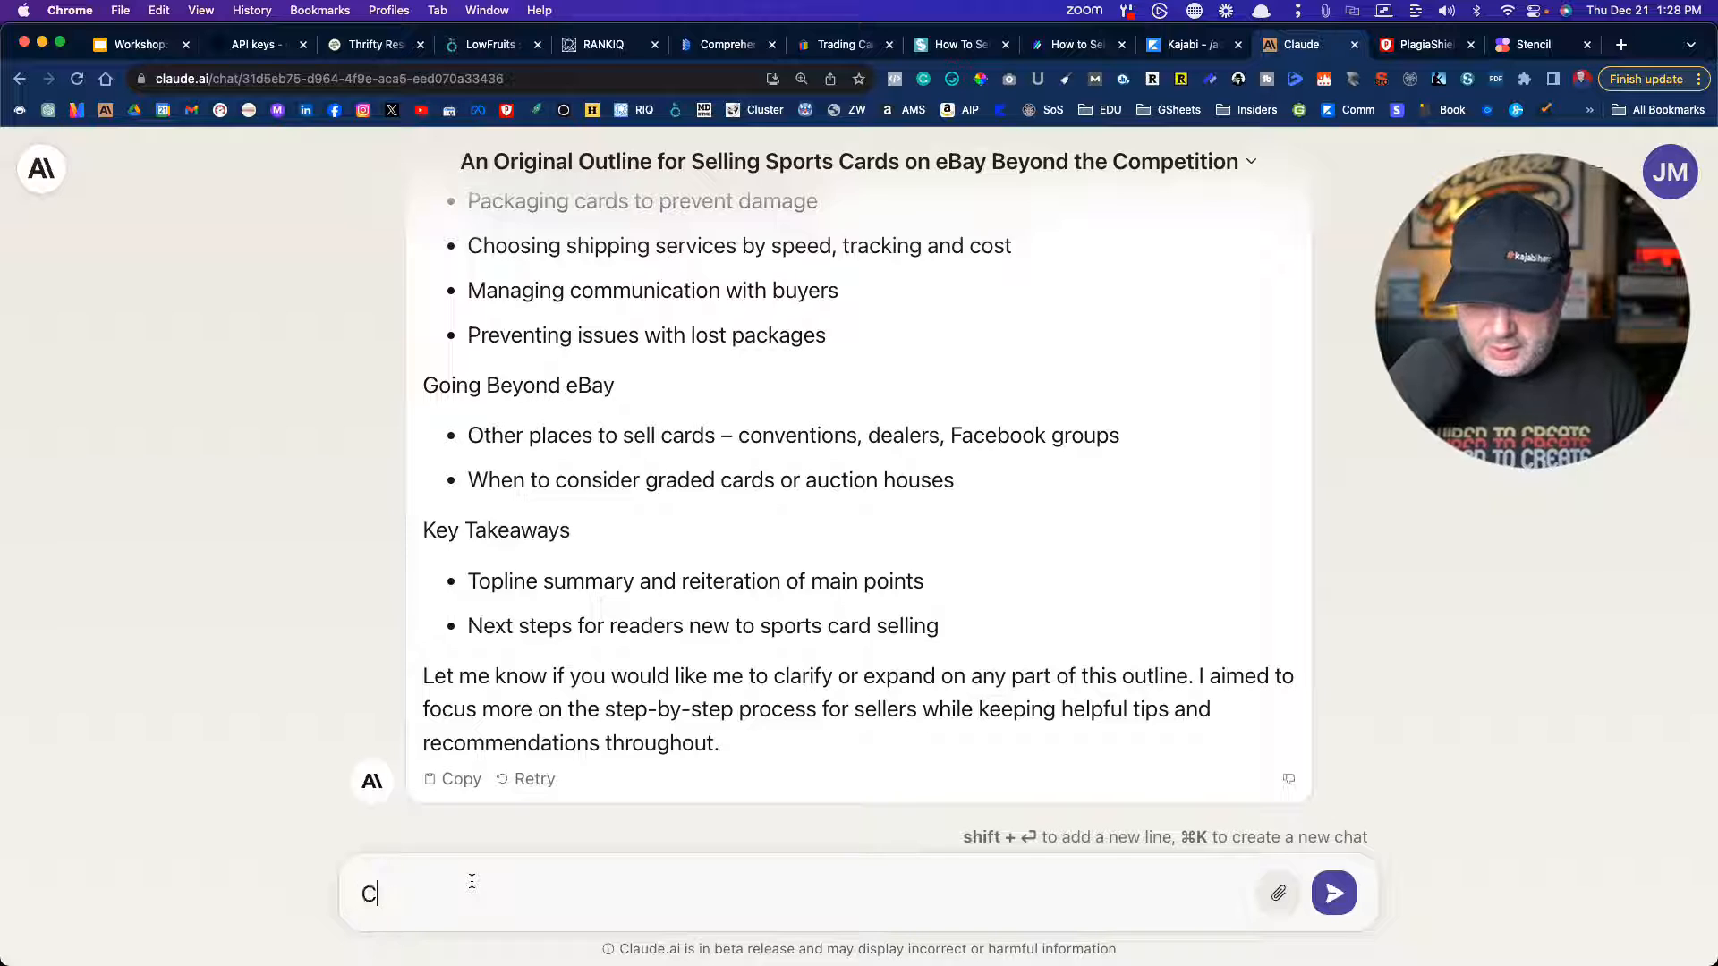
{"action": "type", "text": "an you give me a"}
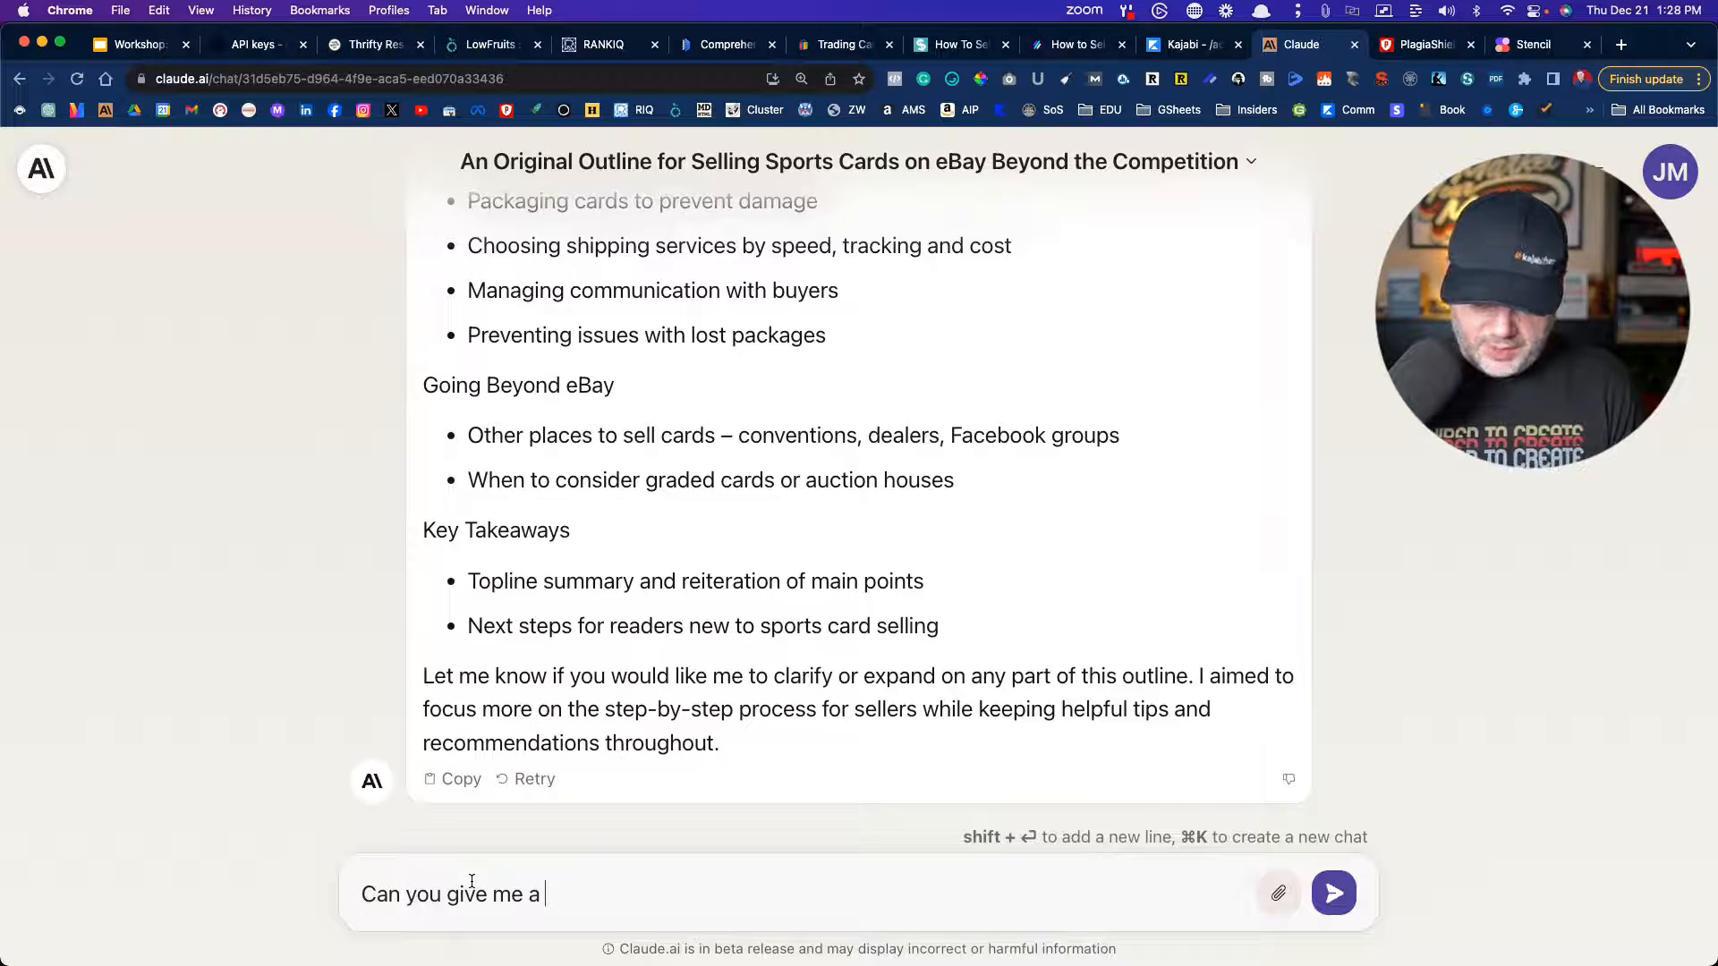
{"action": "type", "text": " bullet l"}
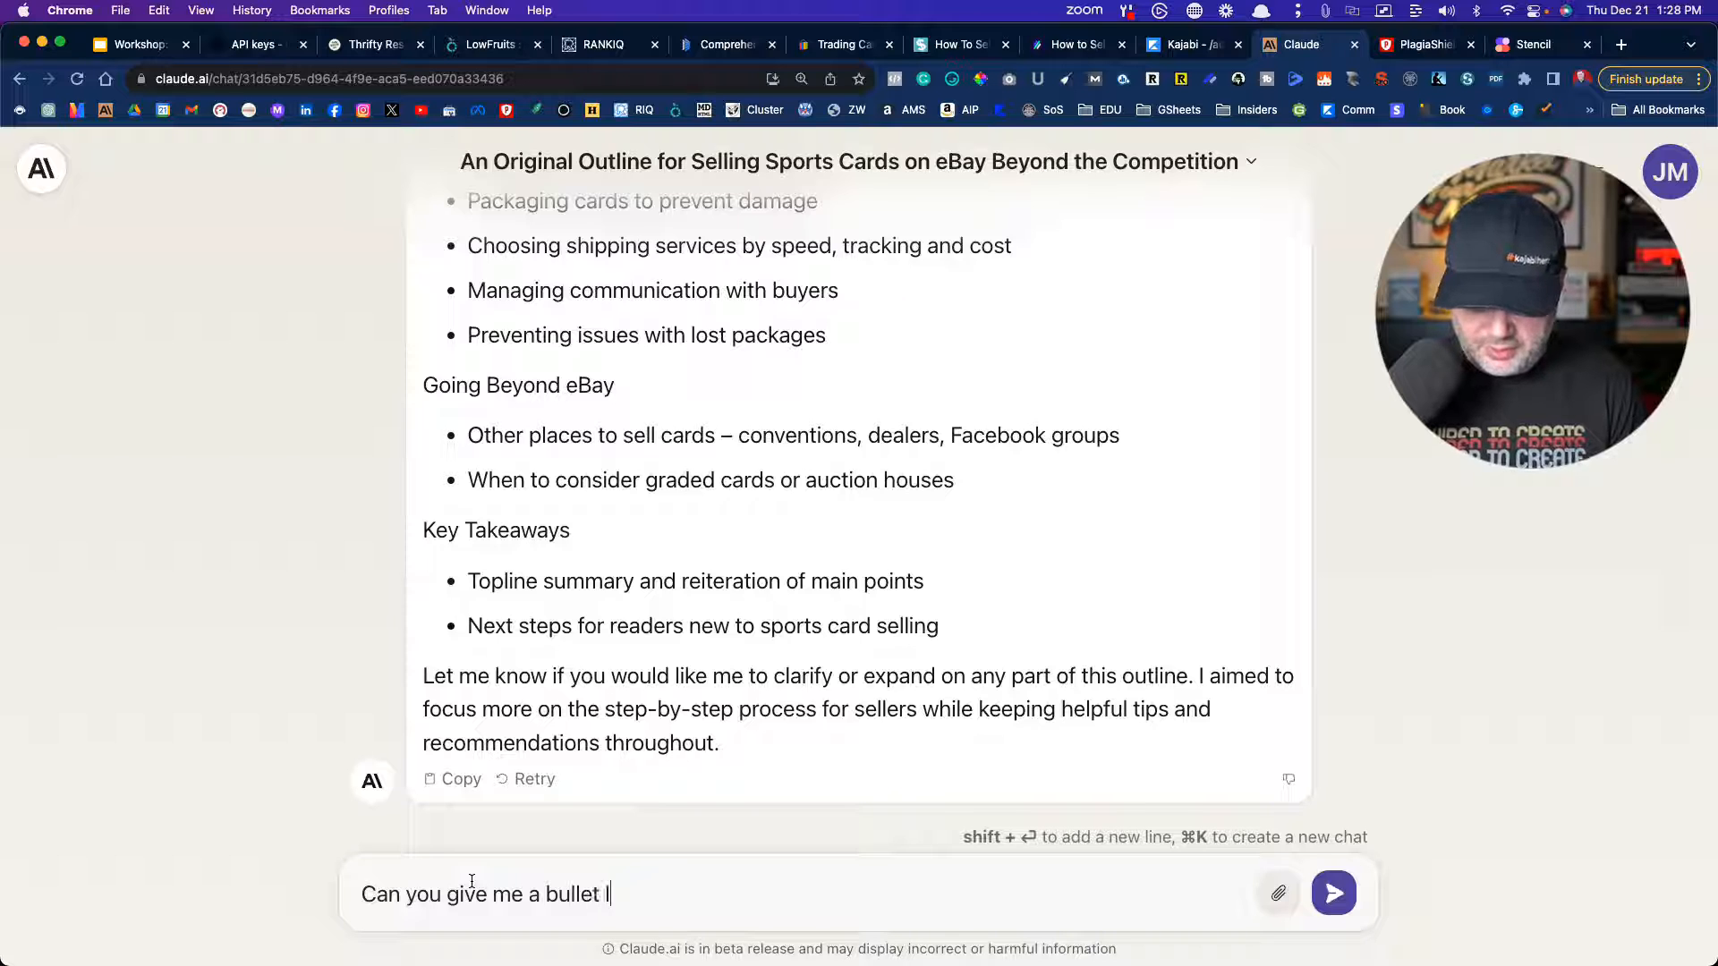
{"action": "type", "text": "ist of jus"}
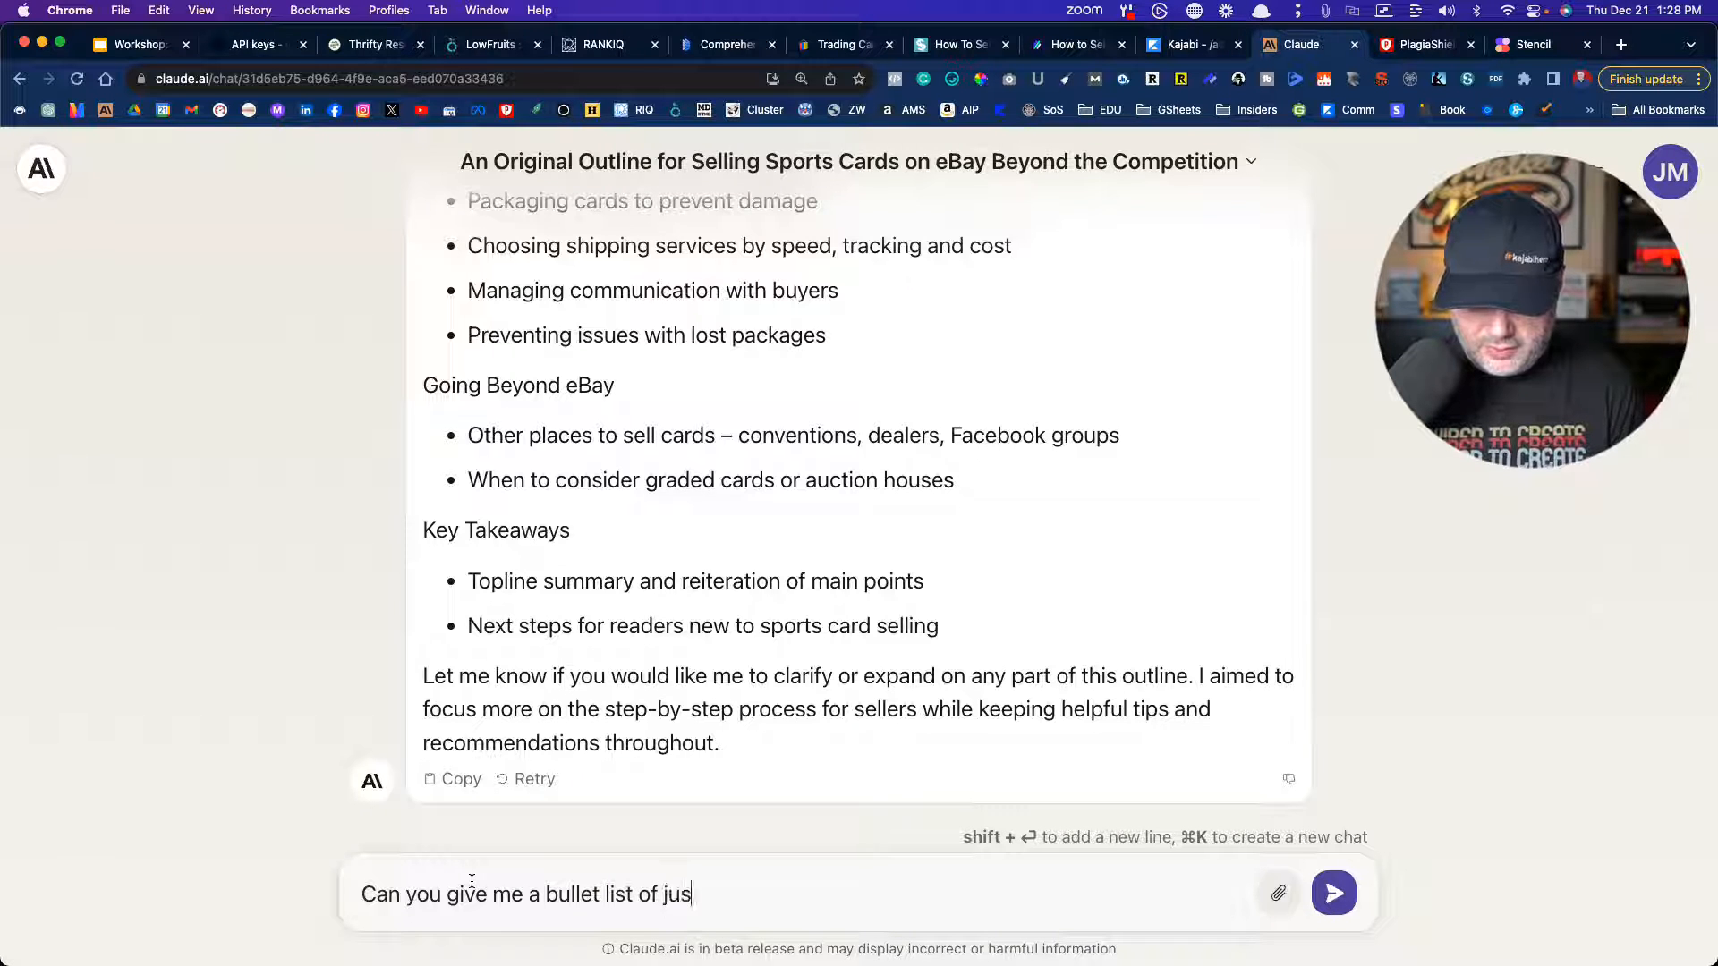
{"action": "type", "text": "t the main "}
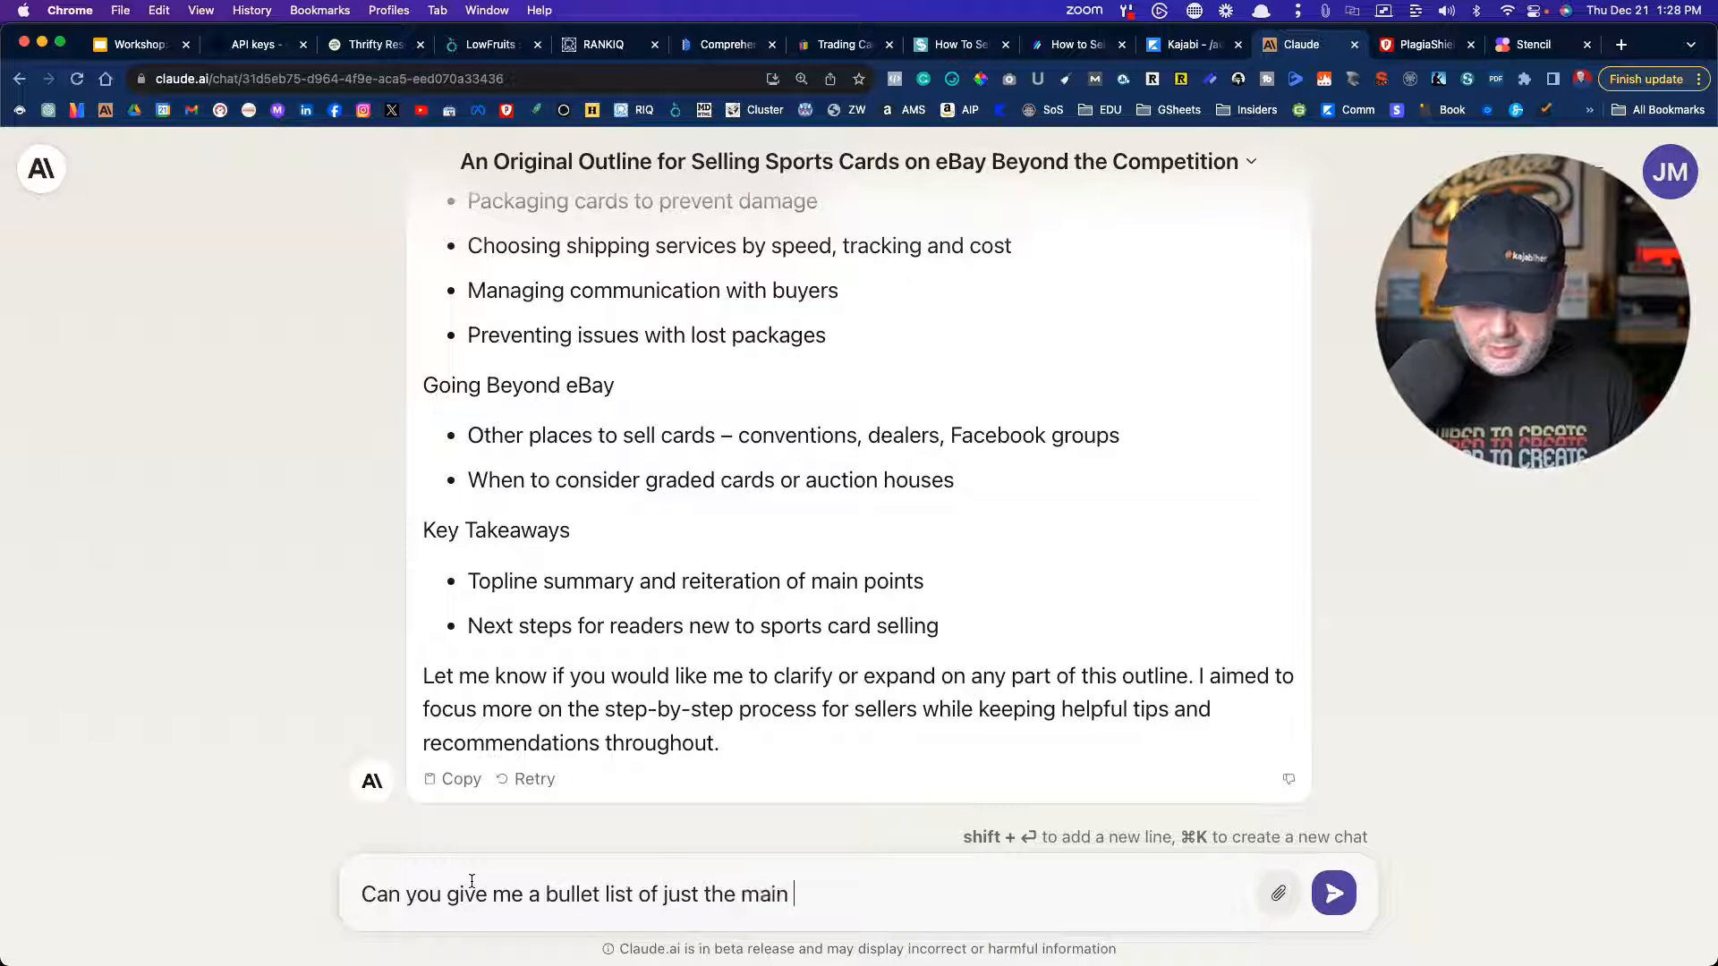
{"action": "type", "text": "headers"}
{"action": "key", "text": "Return"}
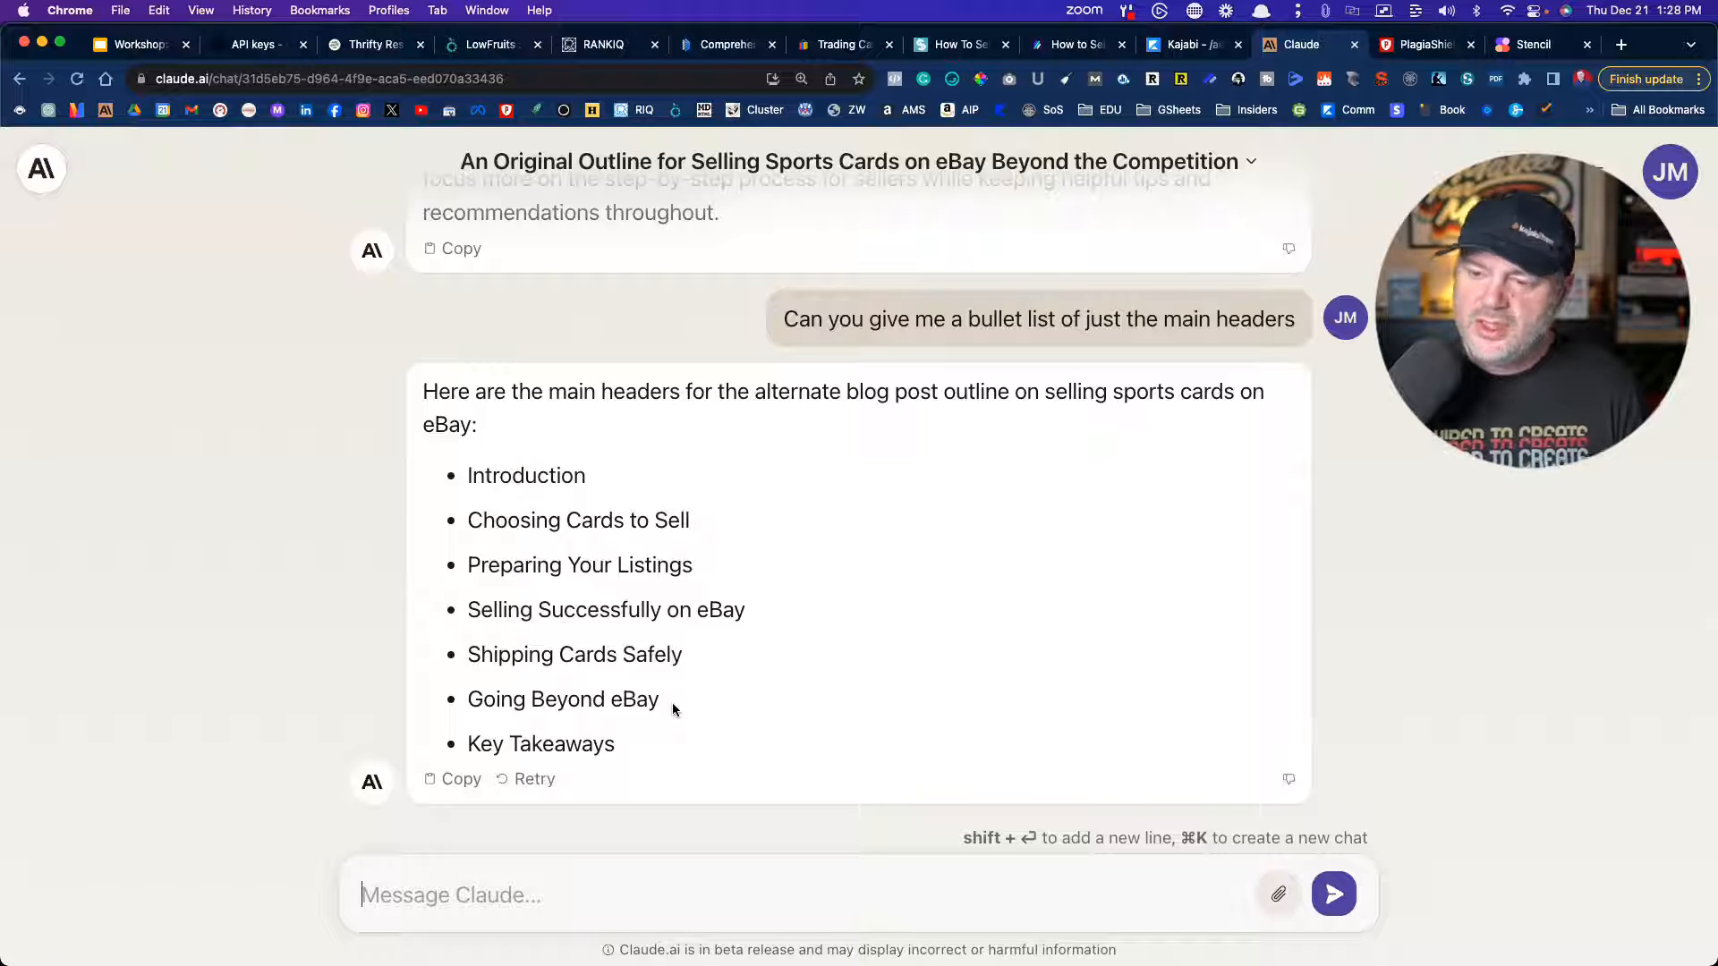
- Copy the headers from "Choosing Cards to Sell" through "Going Beyond eBay" and switch to the untitled Google Docs document
{"action": "left_click_drag", "start_coordinate": [673, 701], "coordinate": [475, 520]}
{"action": "key", "text": "super+c"}
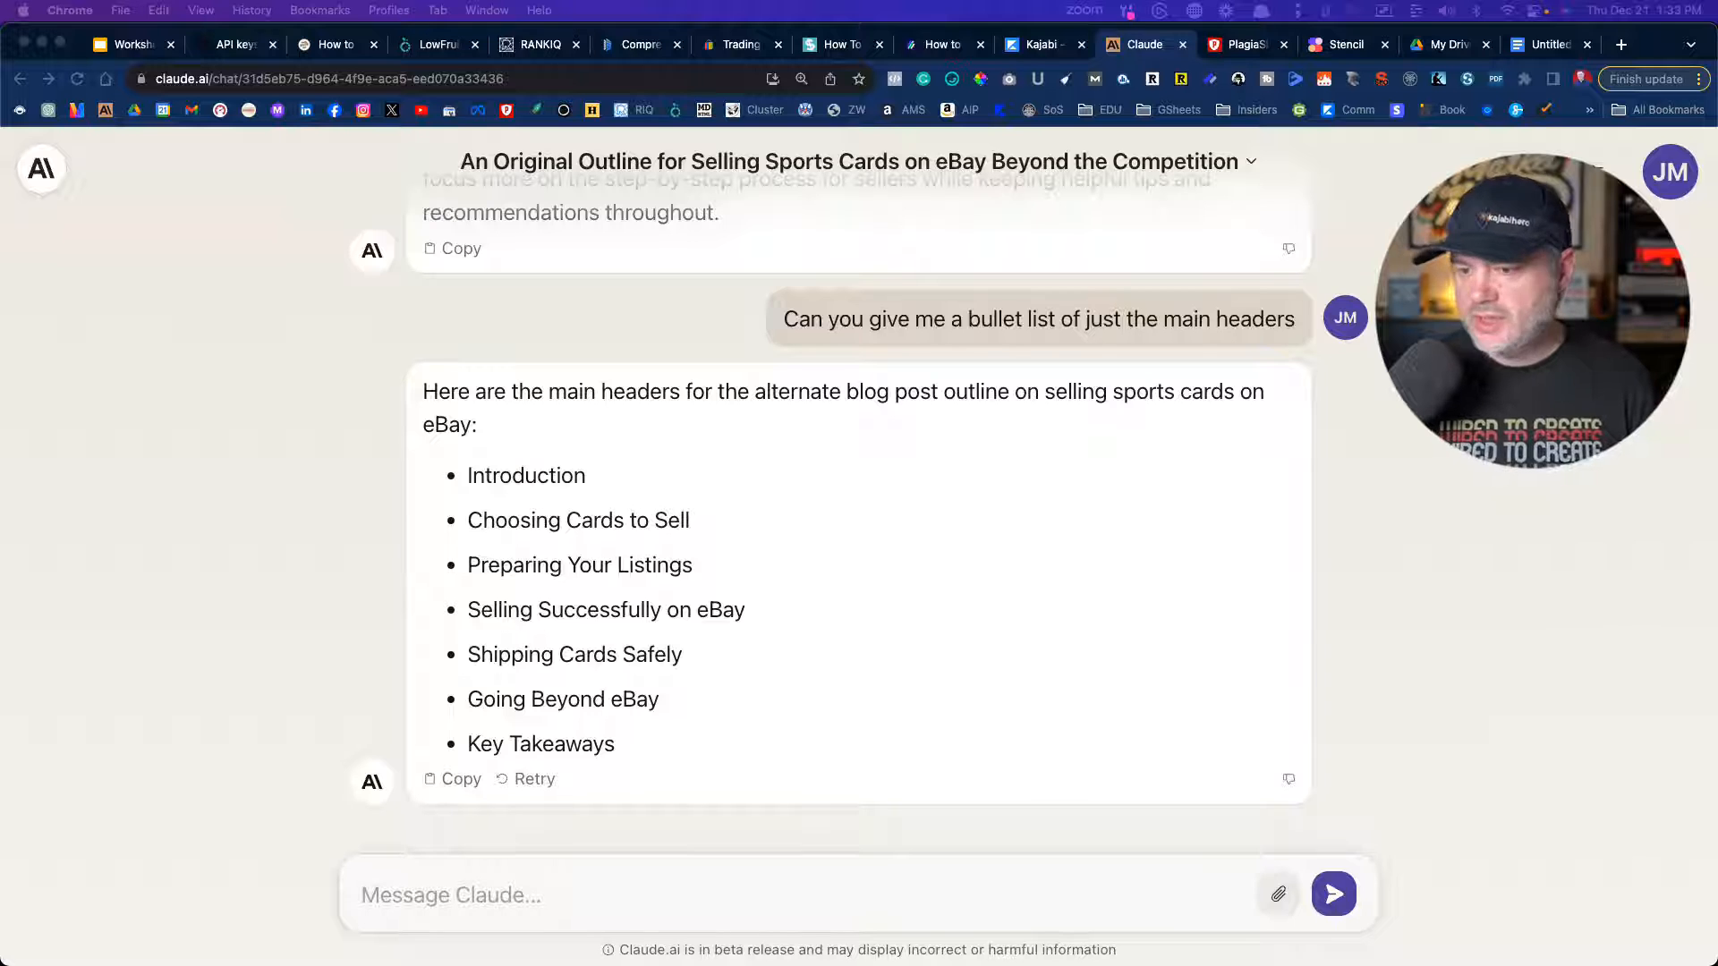
{"action": "left_click", "coordinate": [1541, 47]}
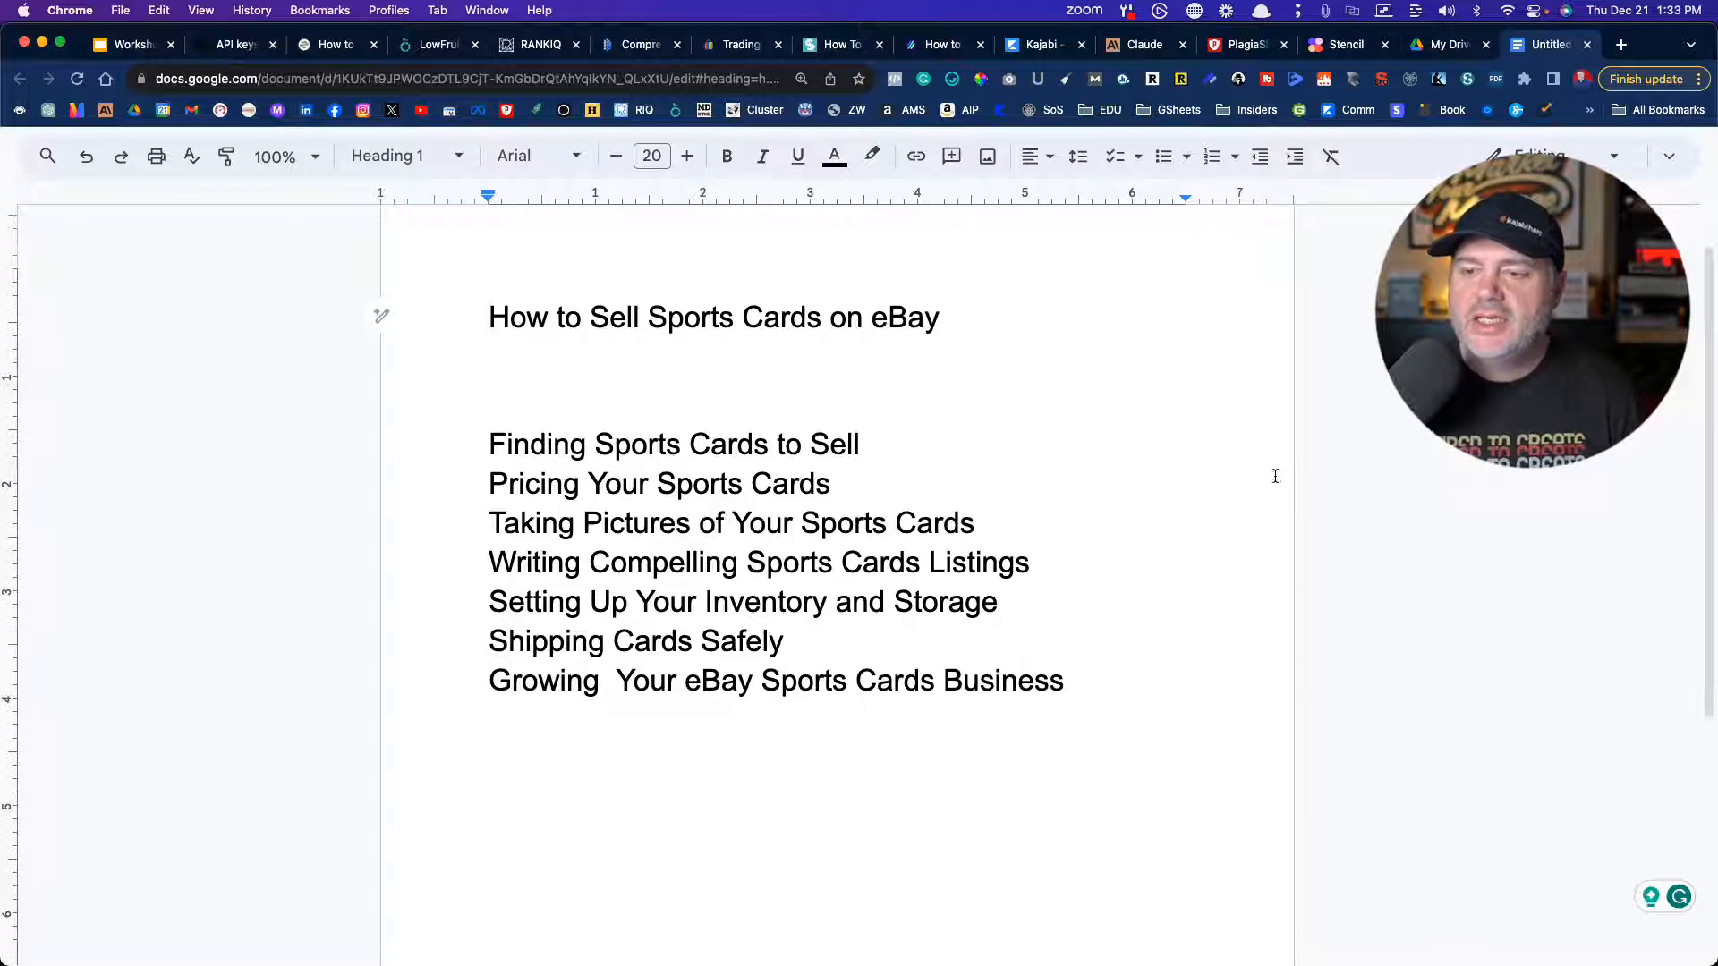
- Change the shipping heading to "Shipping Sports Cards Safely" and remove the extra space after "Growing" in the last heading
{"action": "left_click_drag", "start_coordinate": [993, 322], "coordinate": [465, 322]}
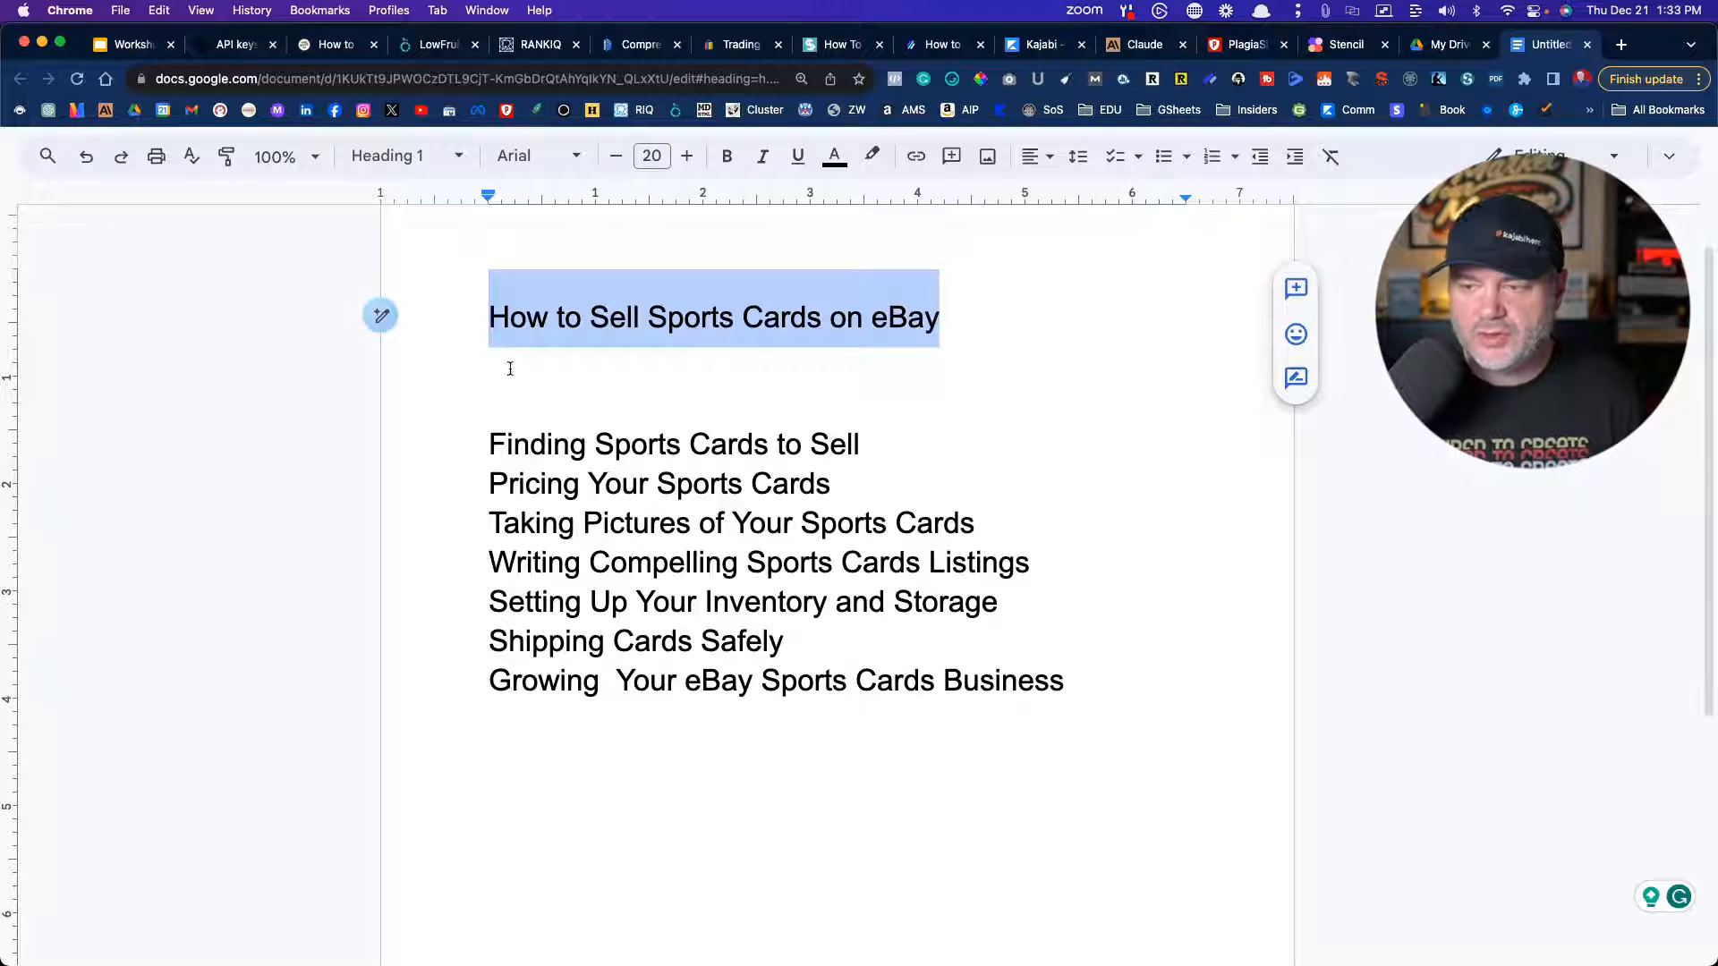
{"action": "left_click", "coordinate": [659, 484]}
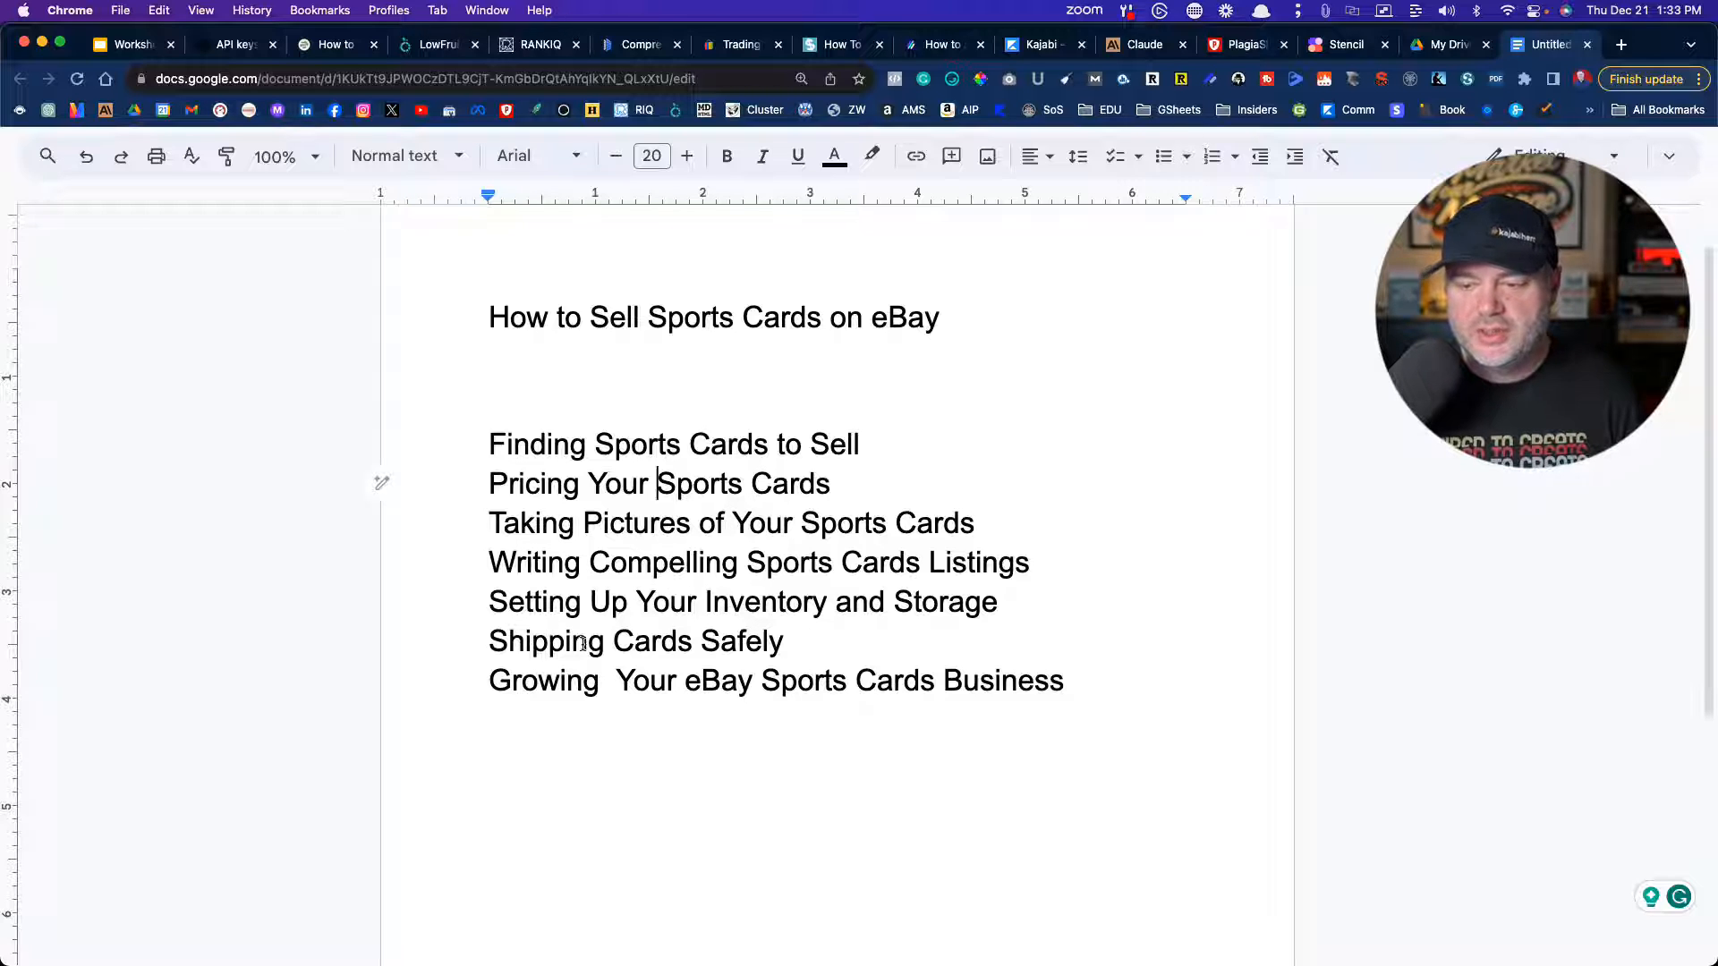
{"action": "left_click", "coordinate": [611, 644]}
{"action": "type", "text": "Sports"}
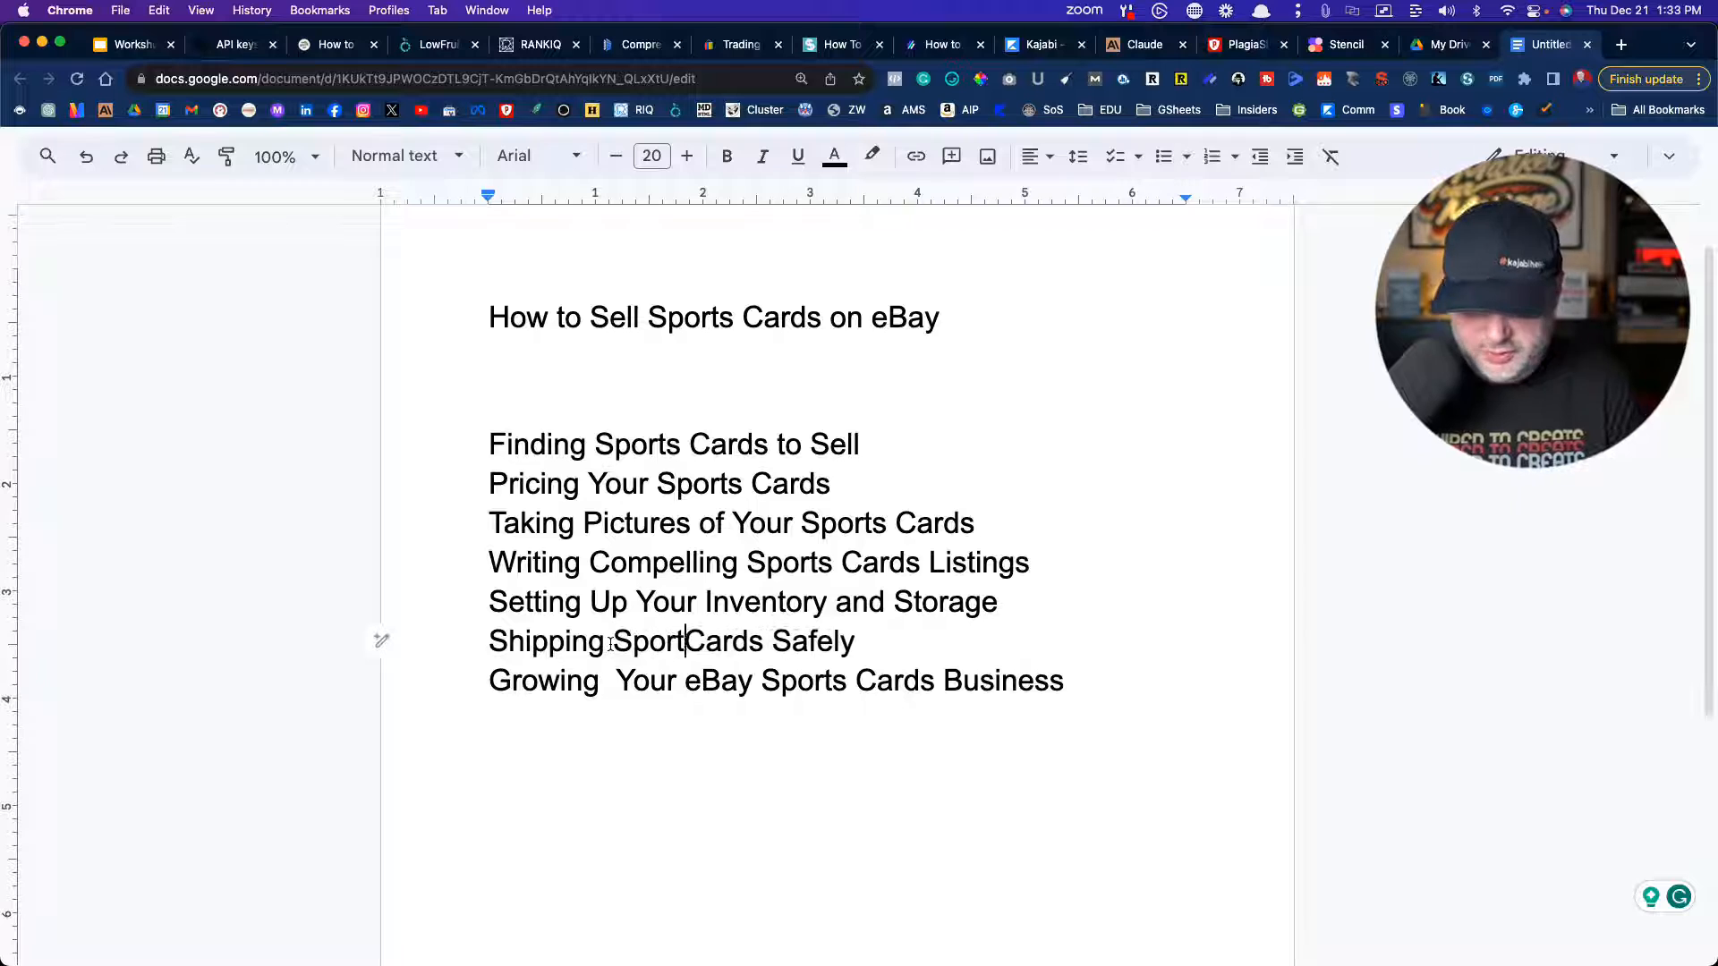
{"action": "left_click", "coordinate": [608, 685]}
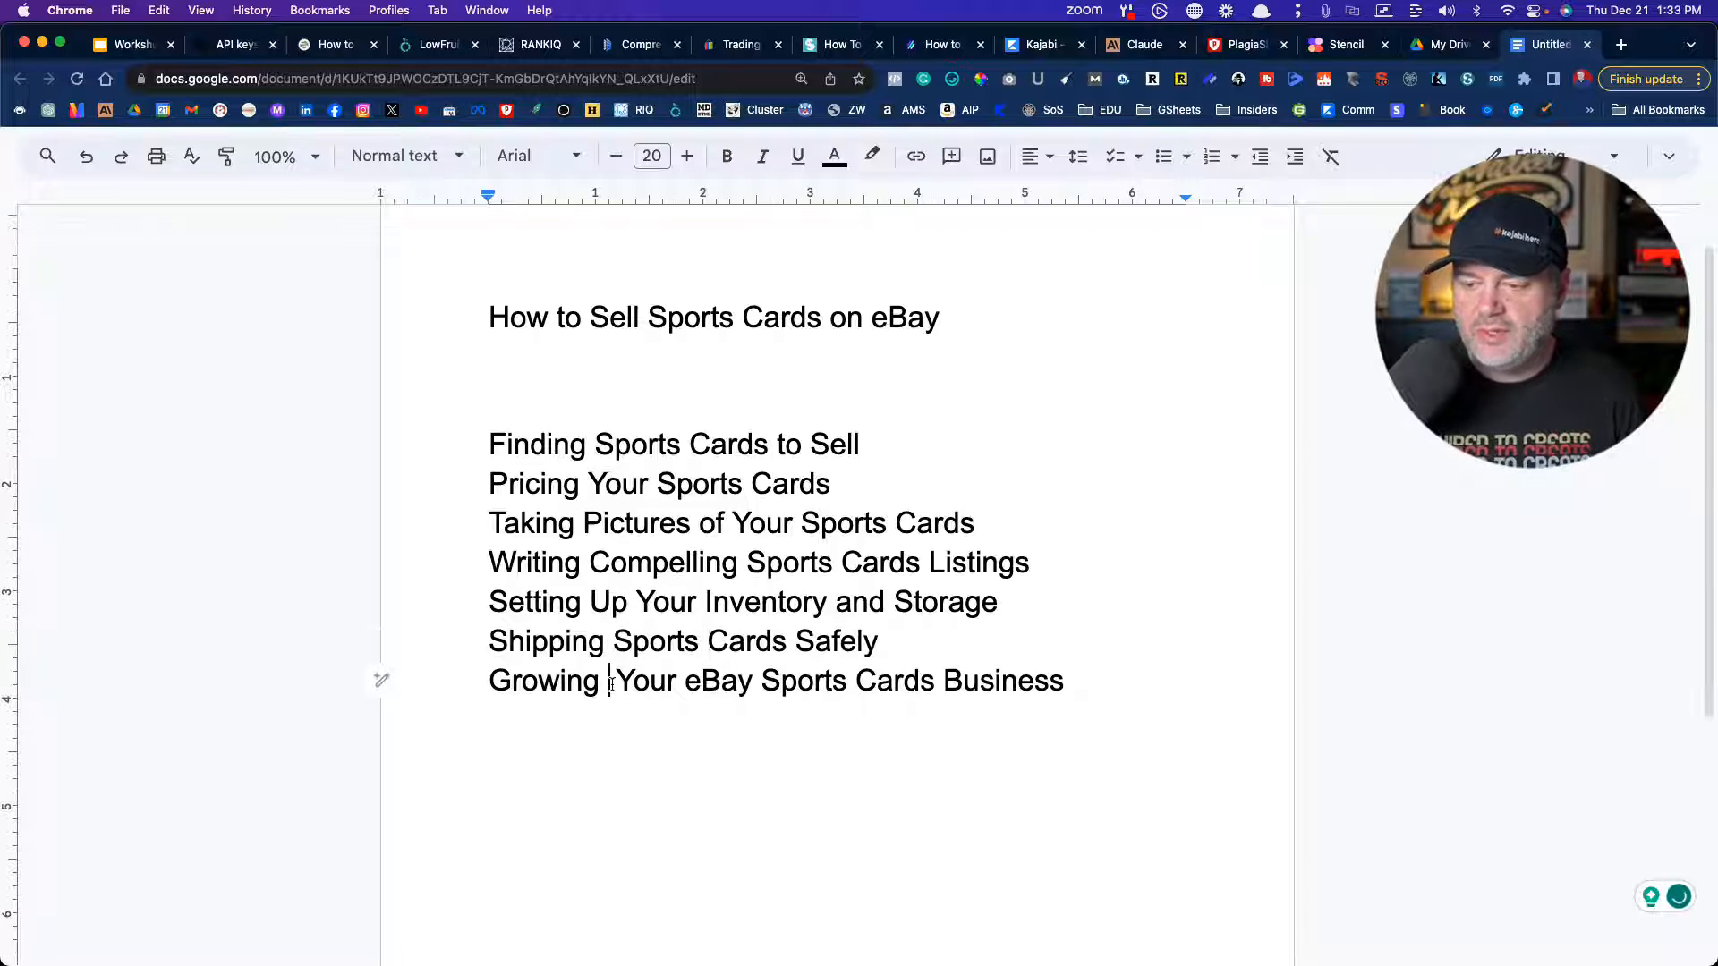
{"action": "key", "text": "BackSpace"}
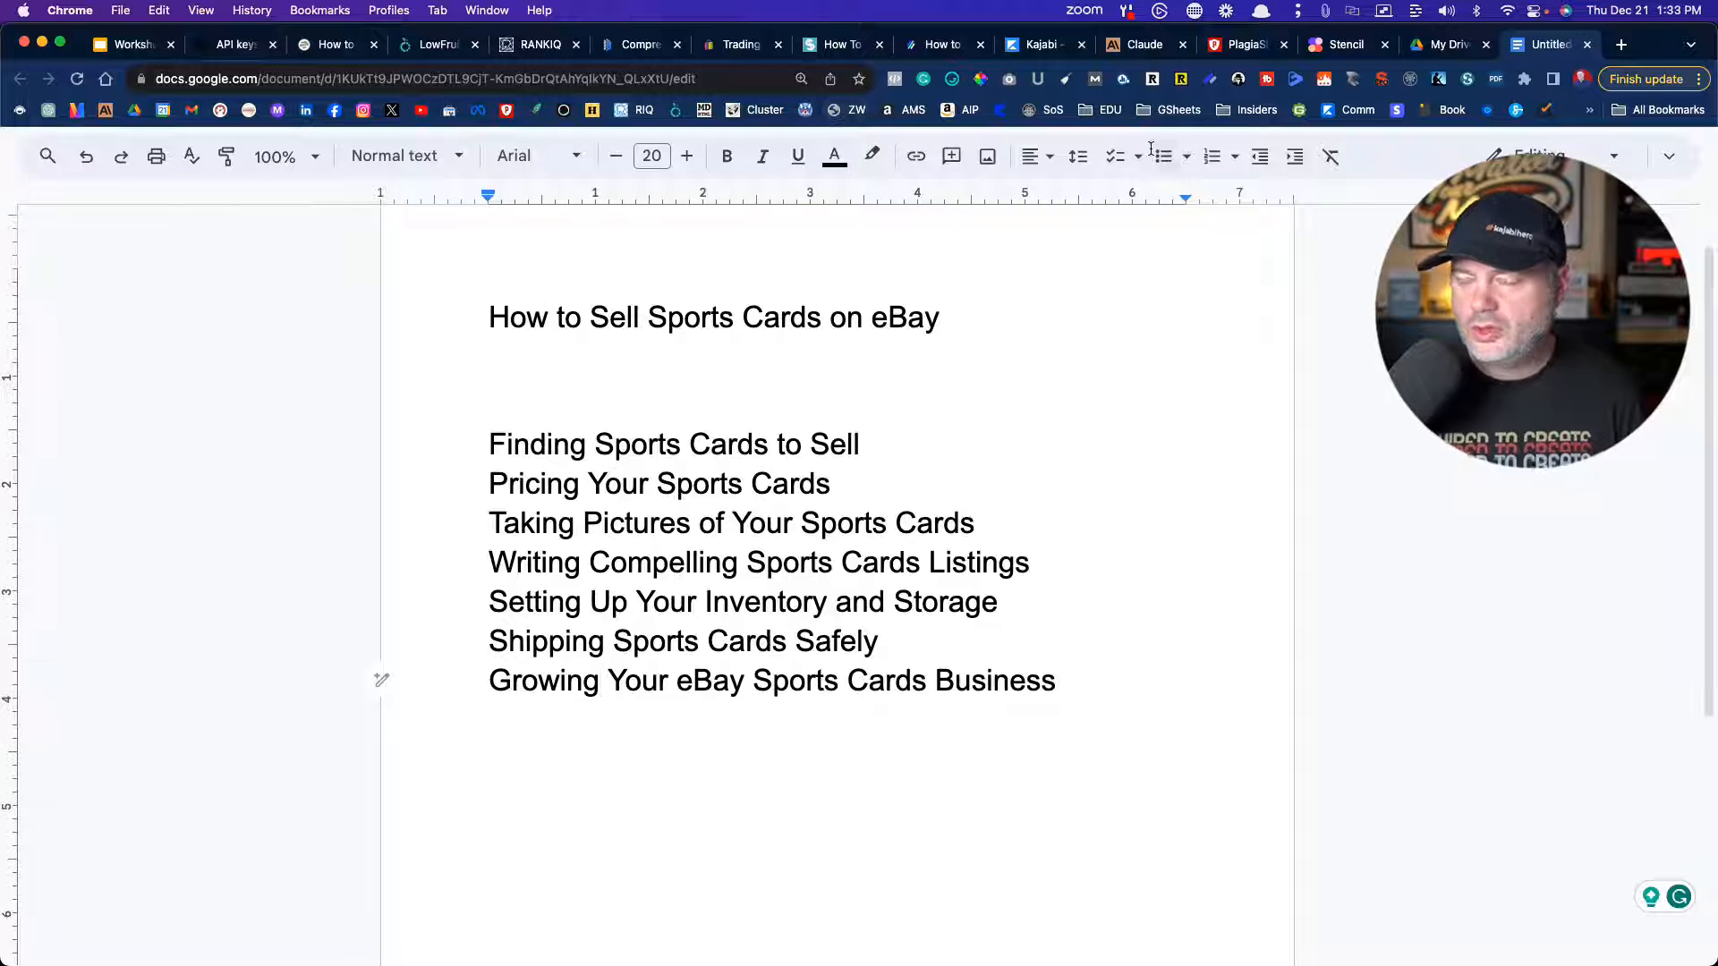
{"action": "left_click", "coordinate": [1621, 45]}
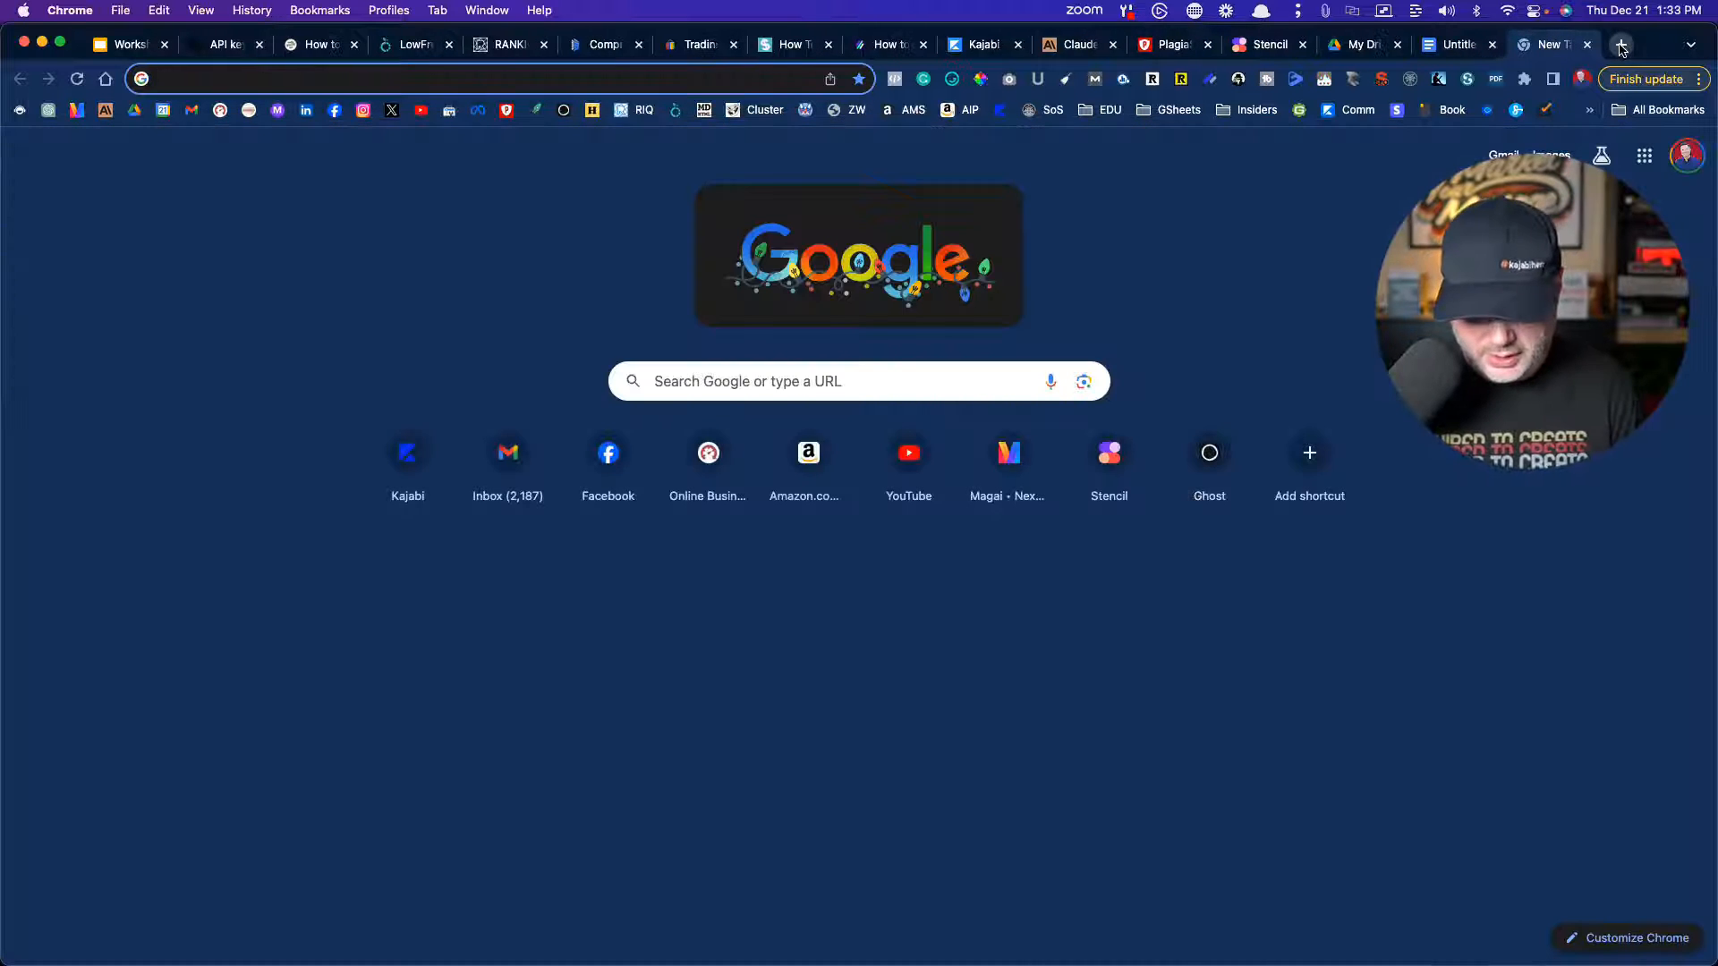
{"action": "type", "text": "Zimm"}
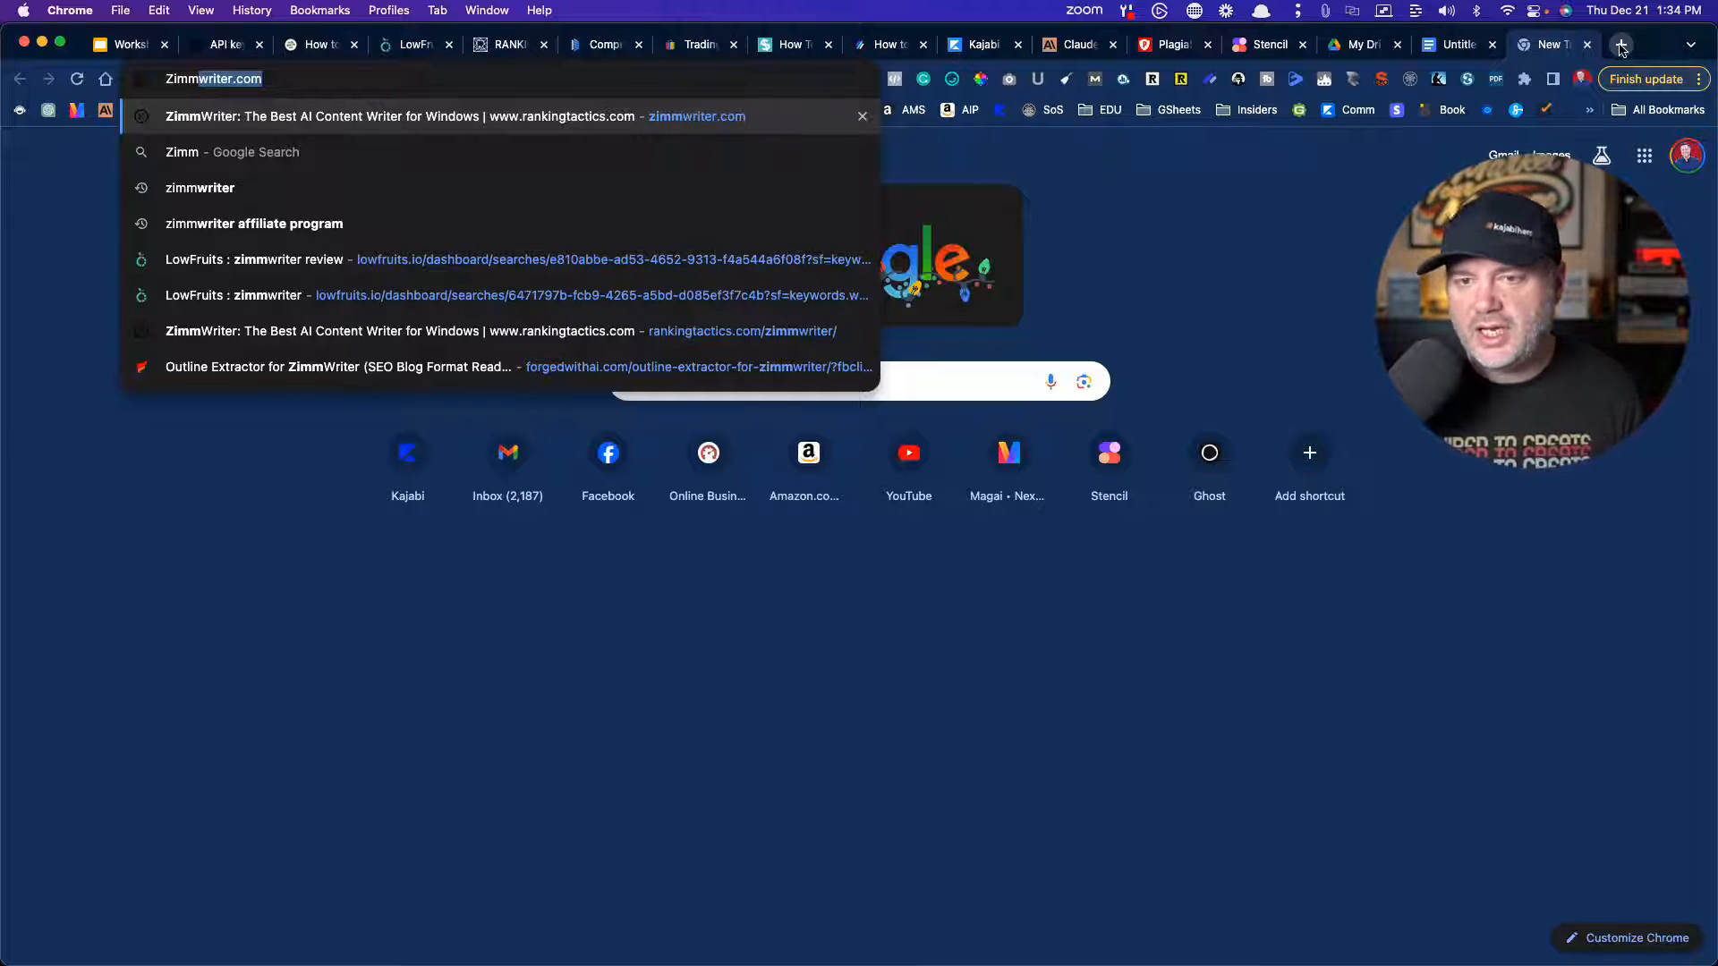
{"action": "key", "text": "Return"}
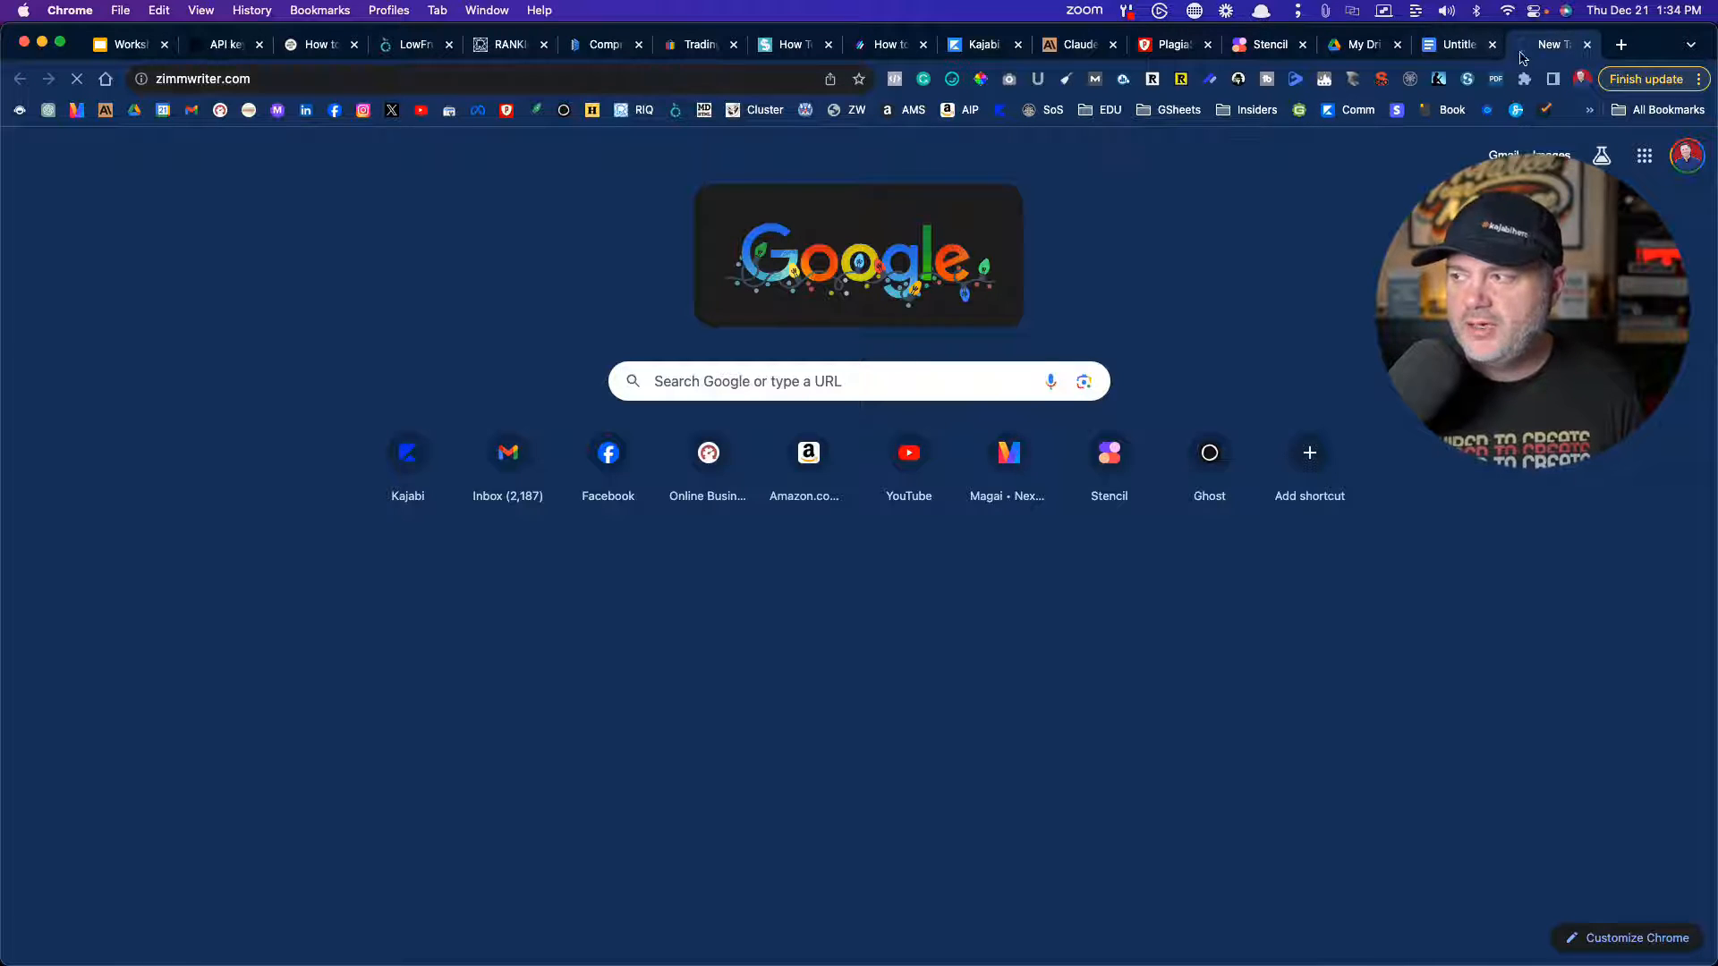
{"action": "left_click", "coordinate": [1587, 44]}
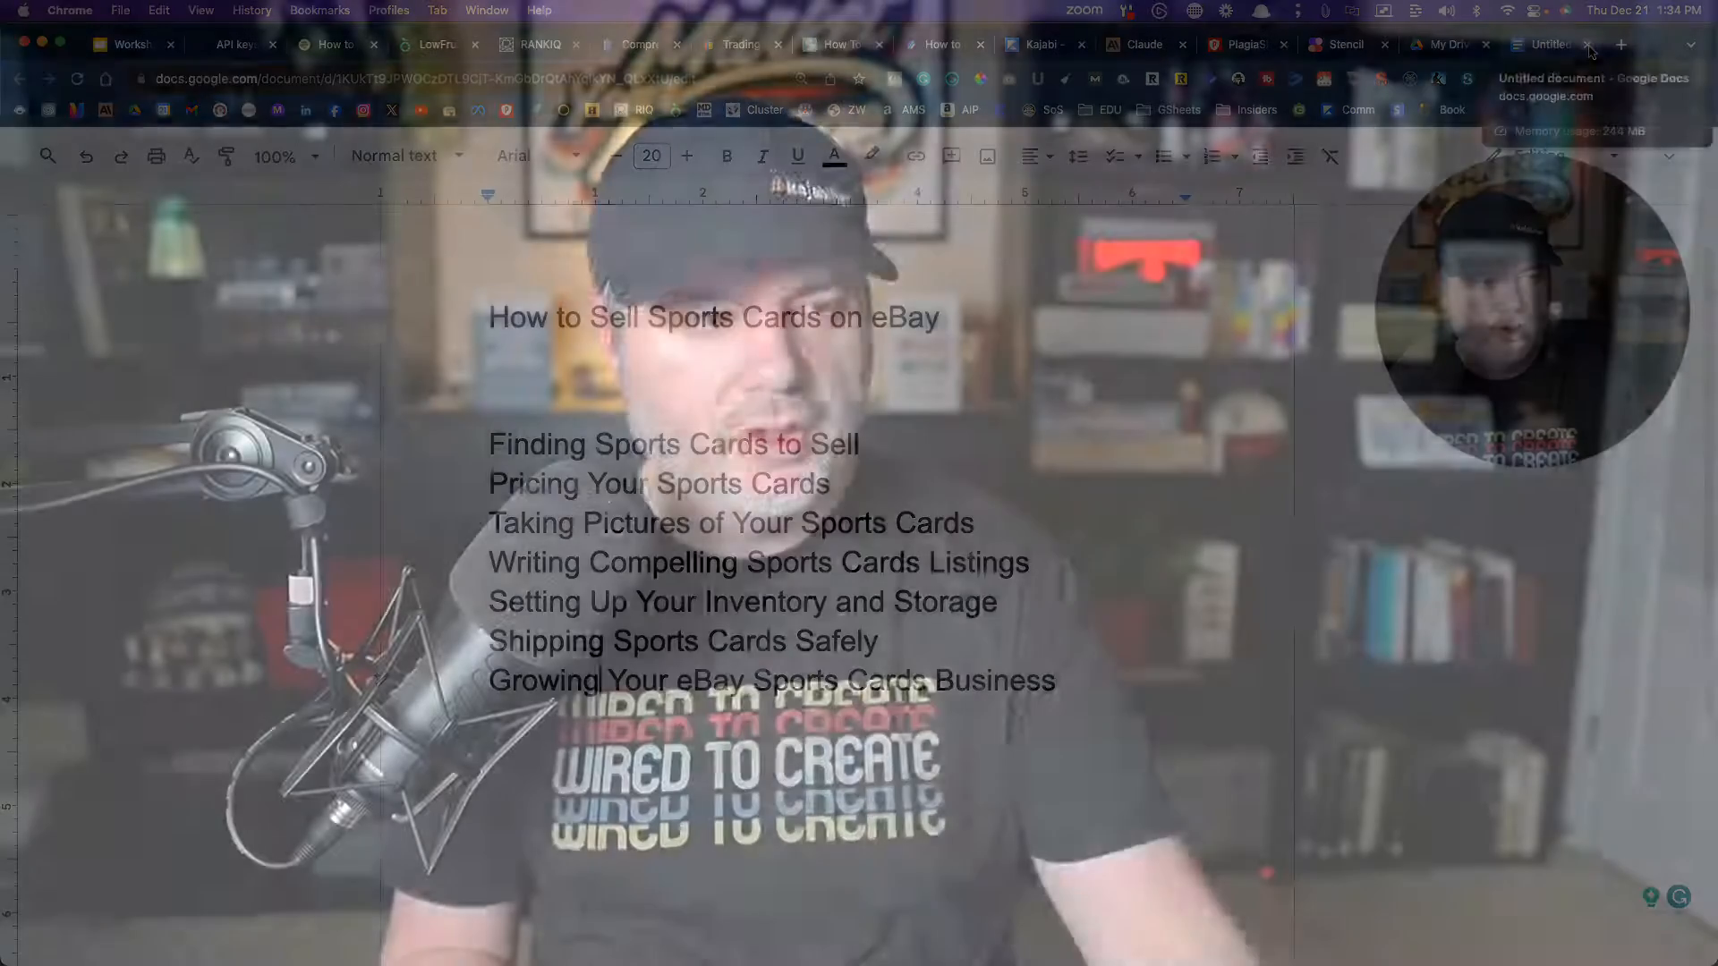
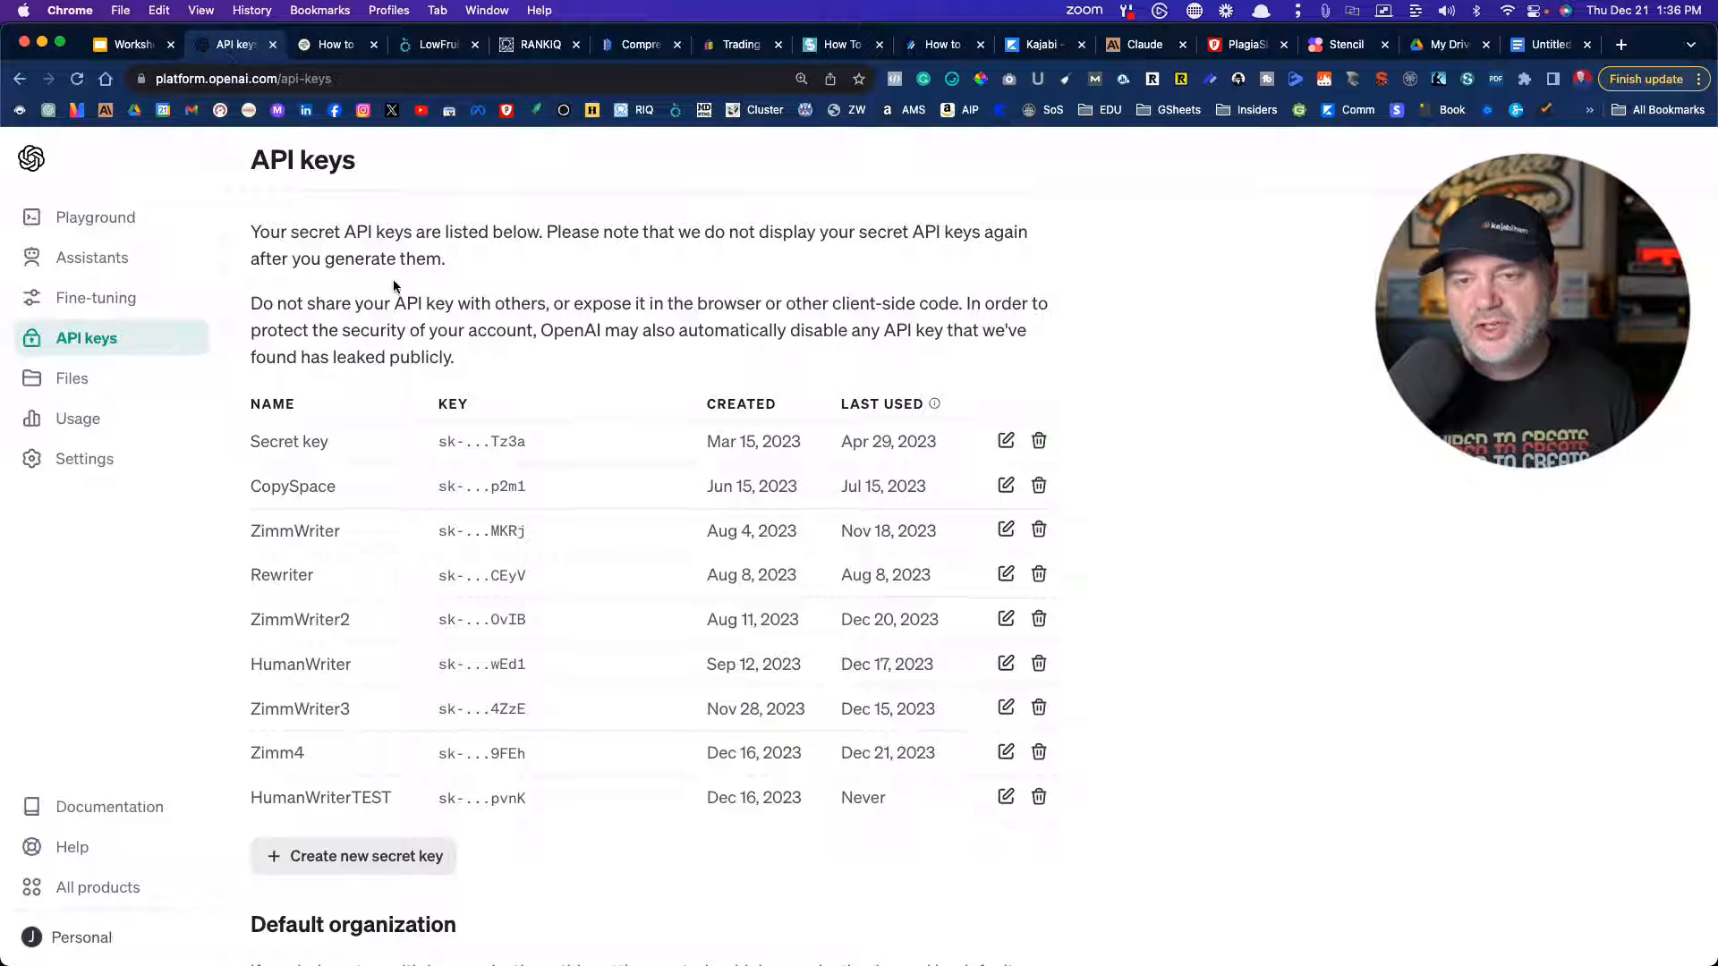
- Open the form for creating a new secret key on OpenAI's API keys page and dismiss it without creating one
{"action": "left_click_drag", "start_coordinate": [159, 81], "coordinate": [280, 79]}
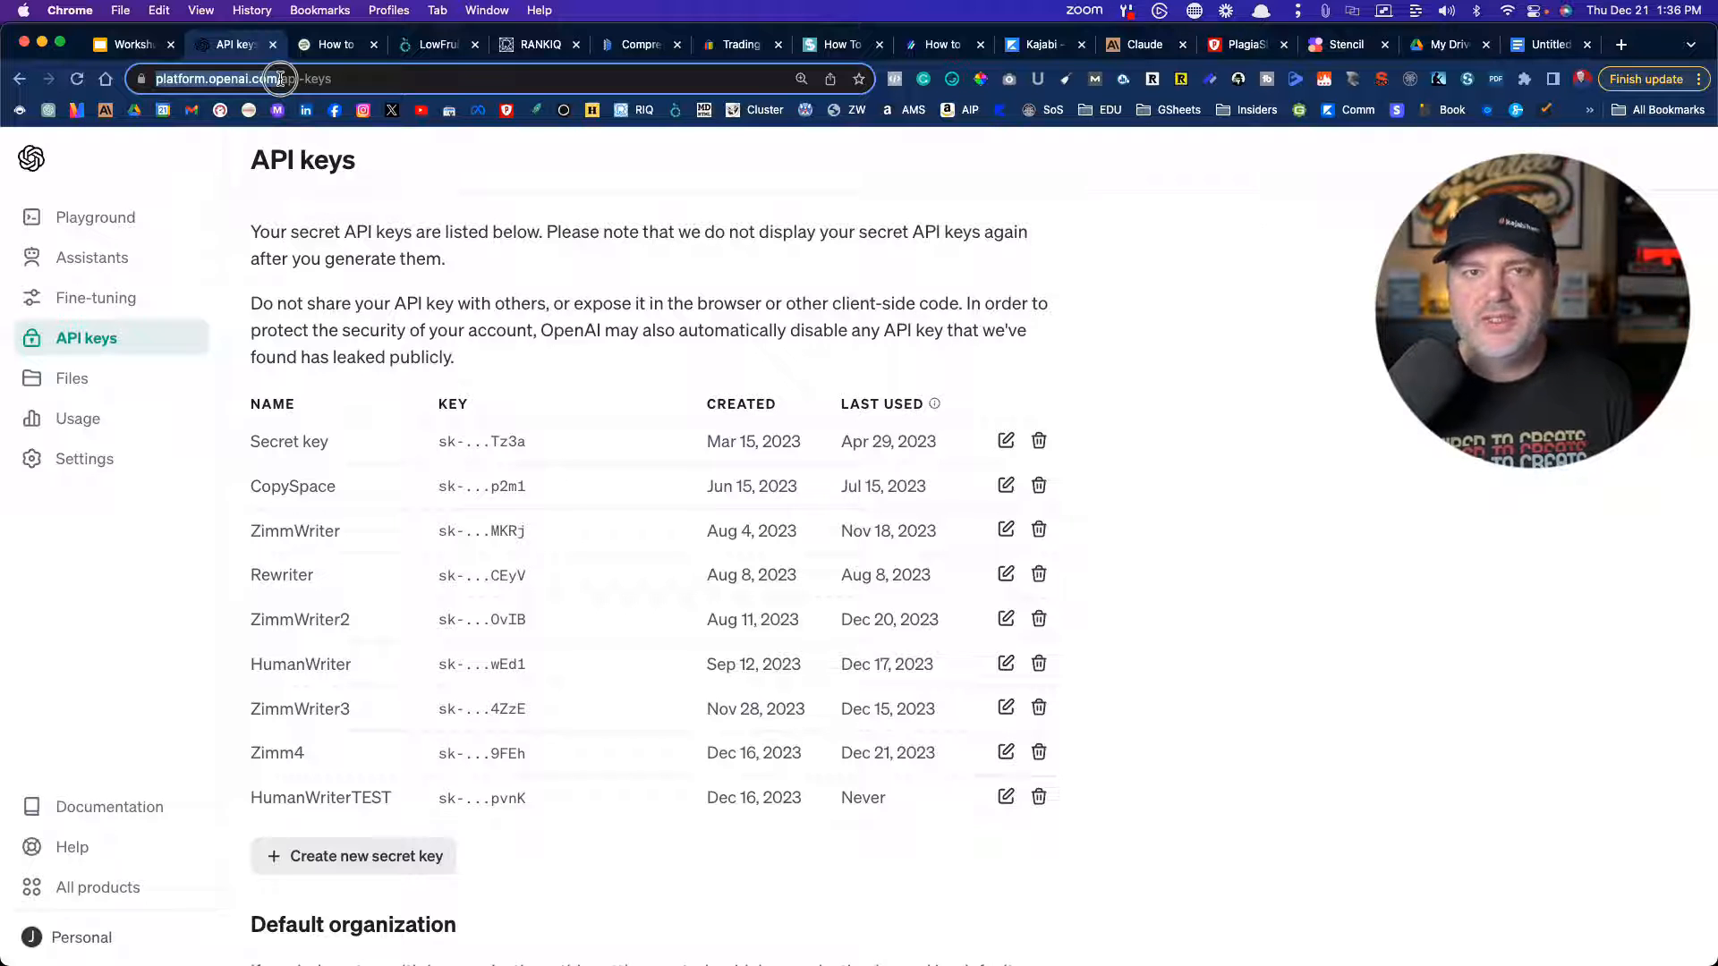
{"action": "left_click_drag", "start_coordinate": [280, 79], "coordinate": [410, 208]}
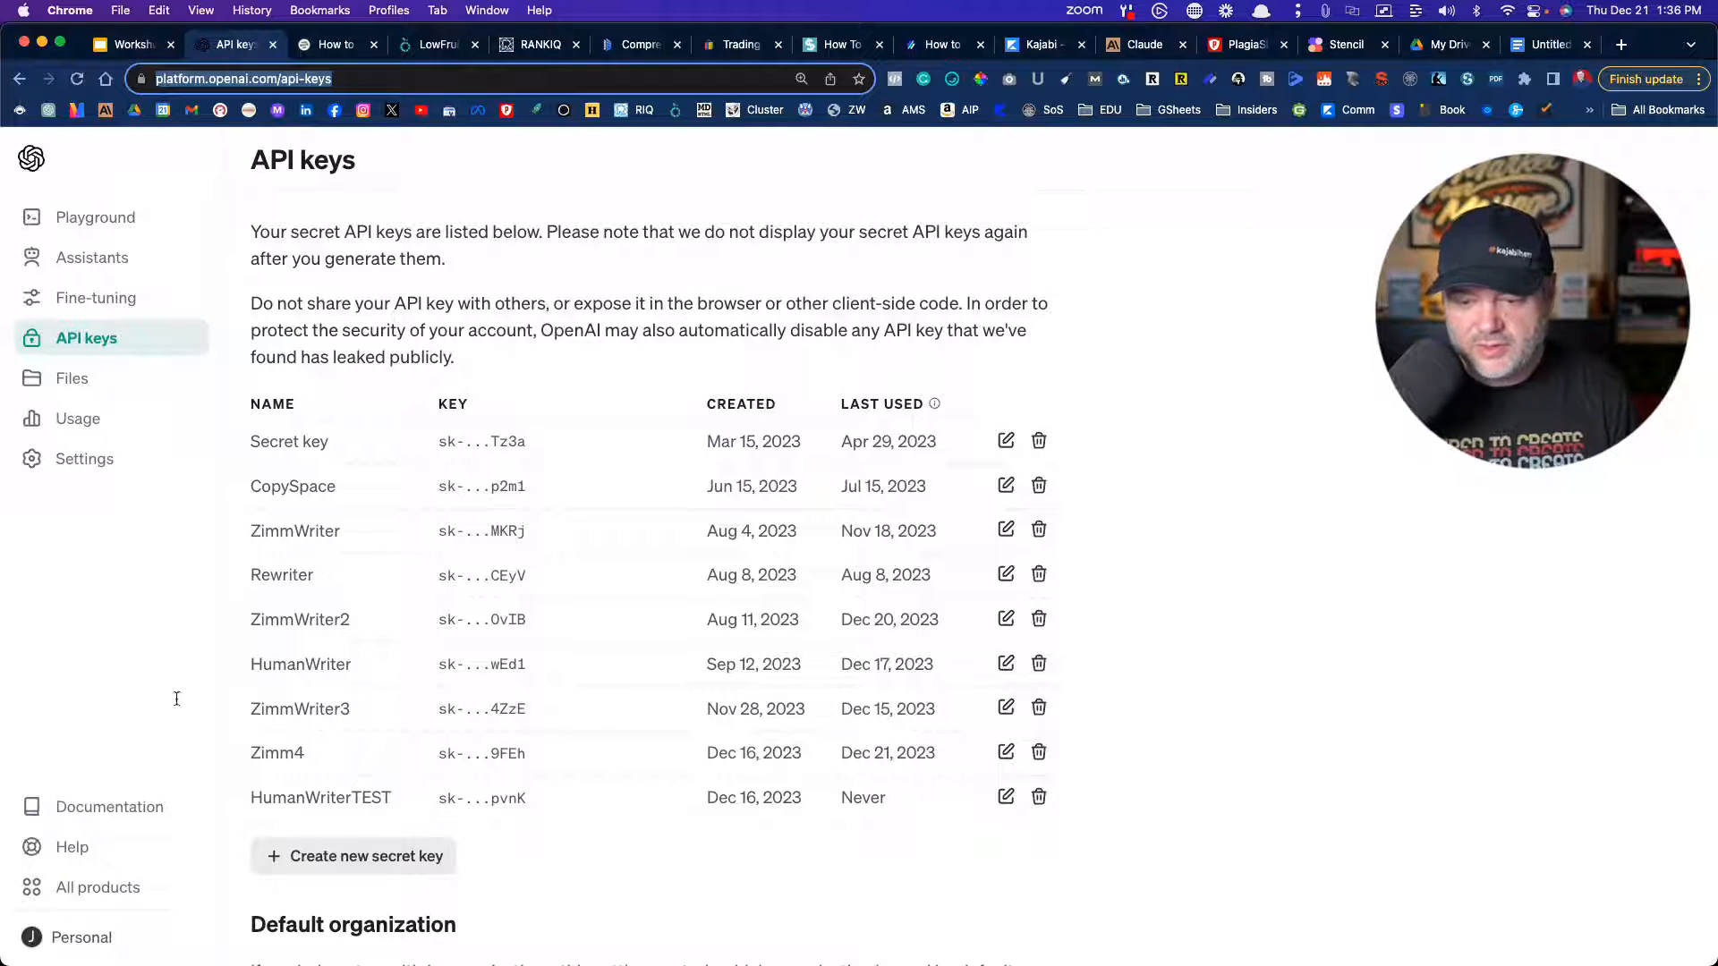
{"action": "left_click", "coordinate": [270, 856]}
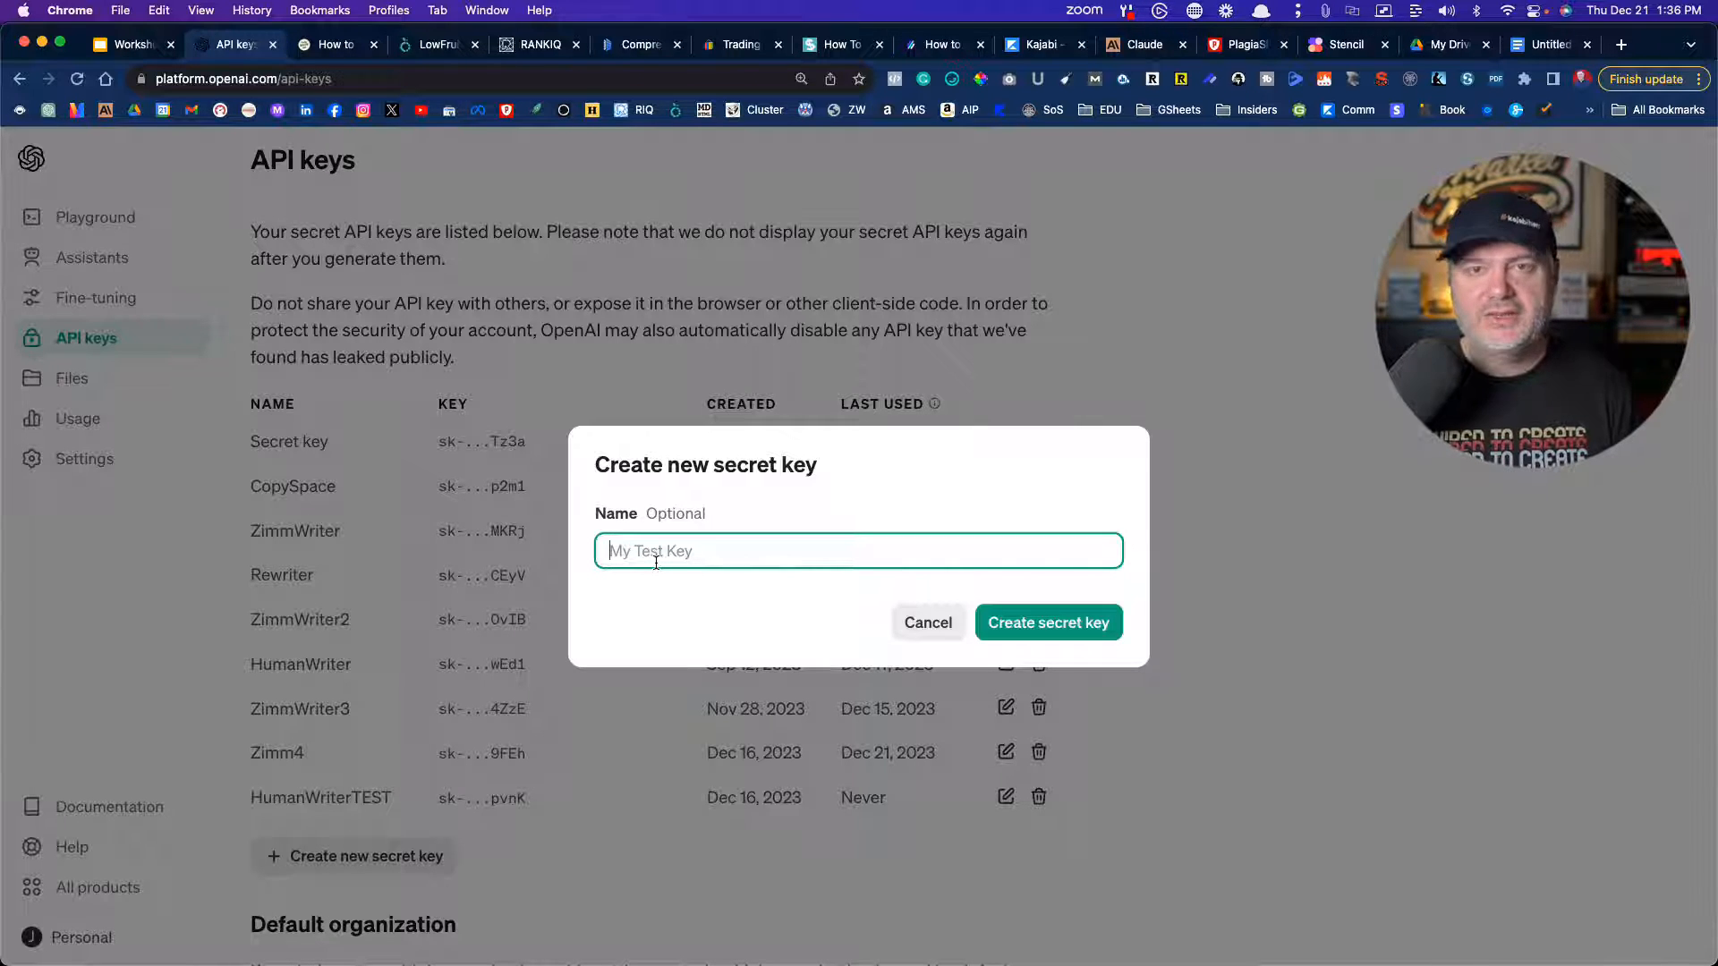
{"action": "left_click", "coordinate": [1111, 283]}
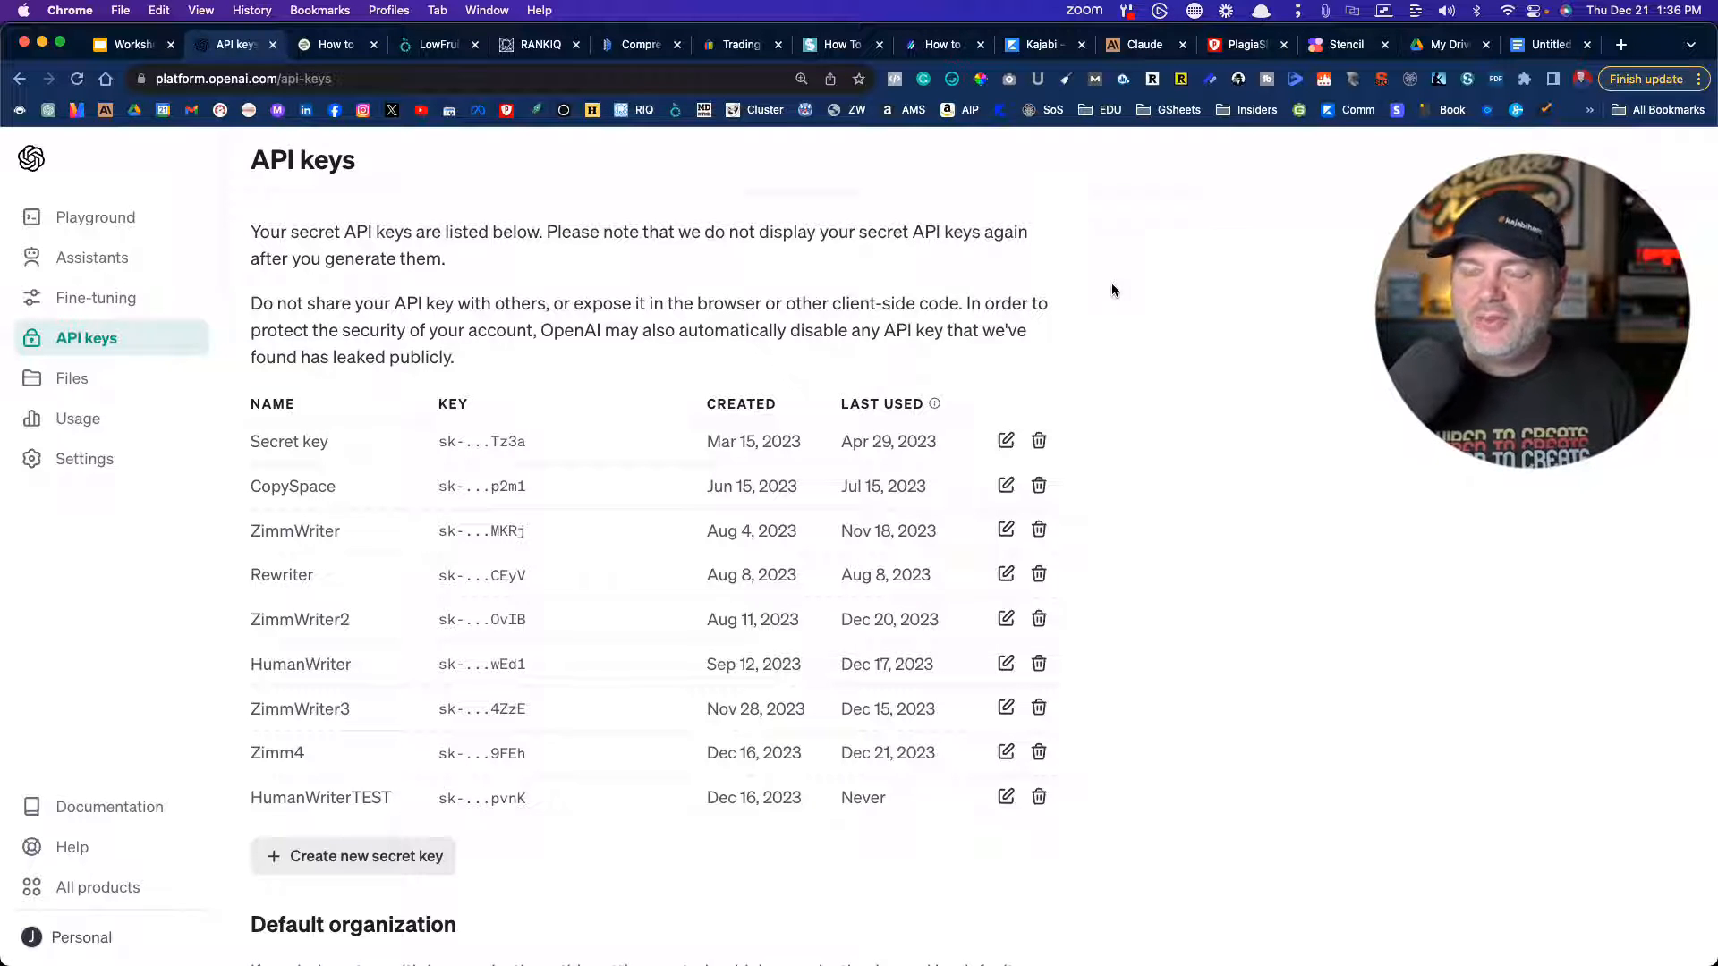
- Switch to ZimmWriter's SEO Blog Writer in the Windows 11 desktop and dismiss the Windows activation notice
{"action": "left_click", "coordinate": [1556, 50]}
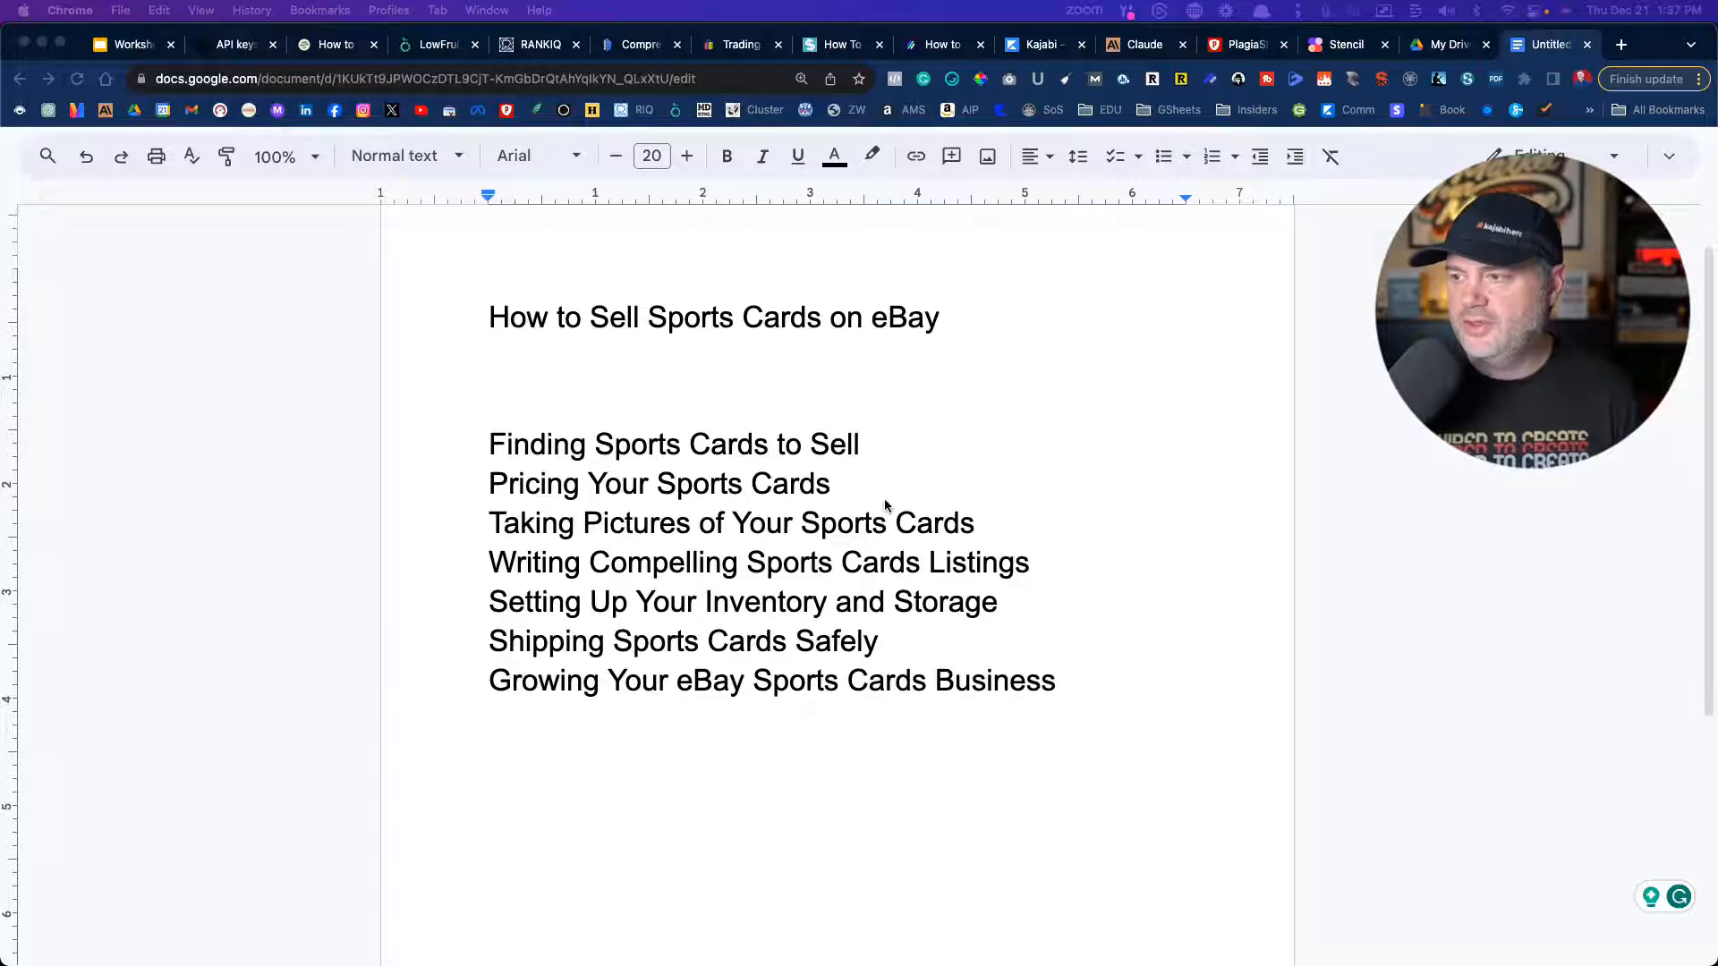
{"action": "key", "text": "ctrl+Right"}
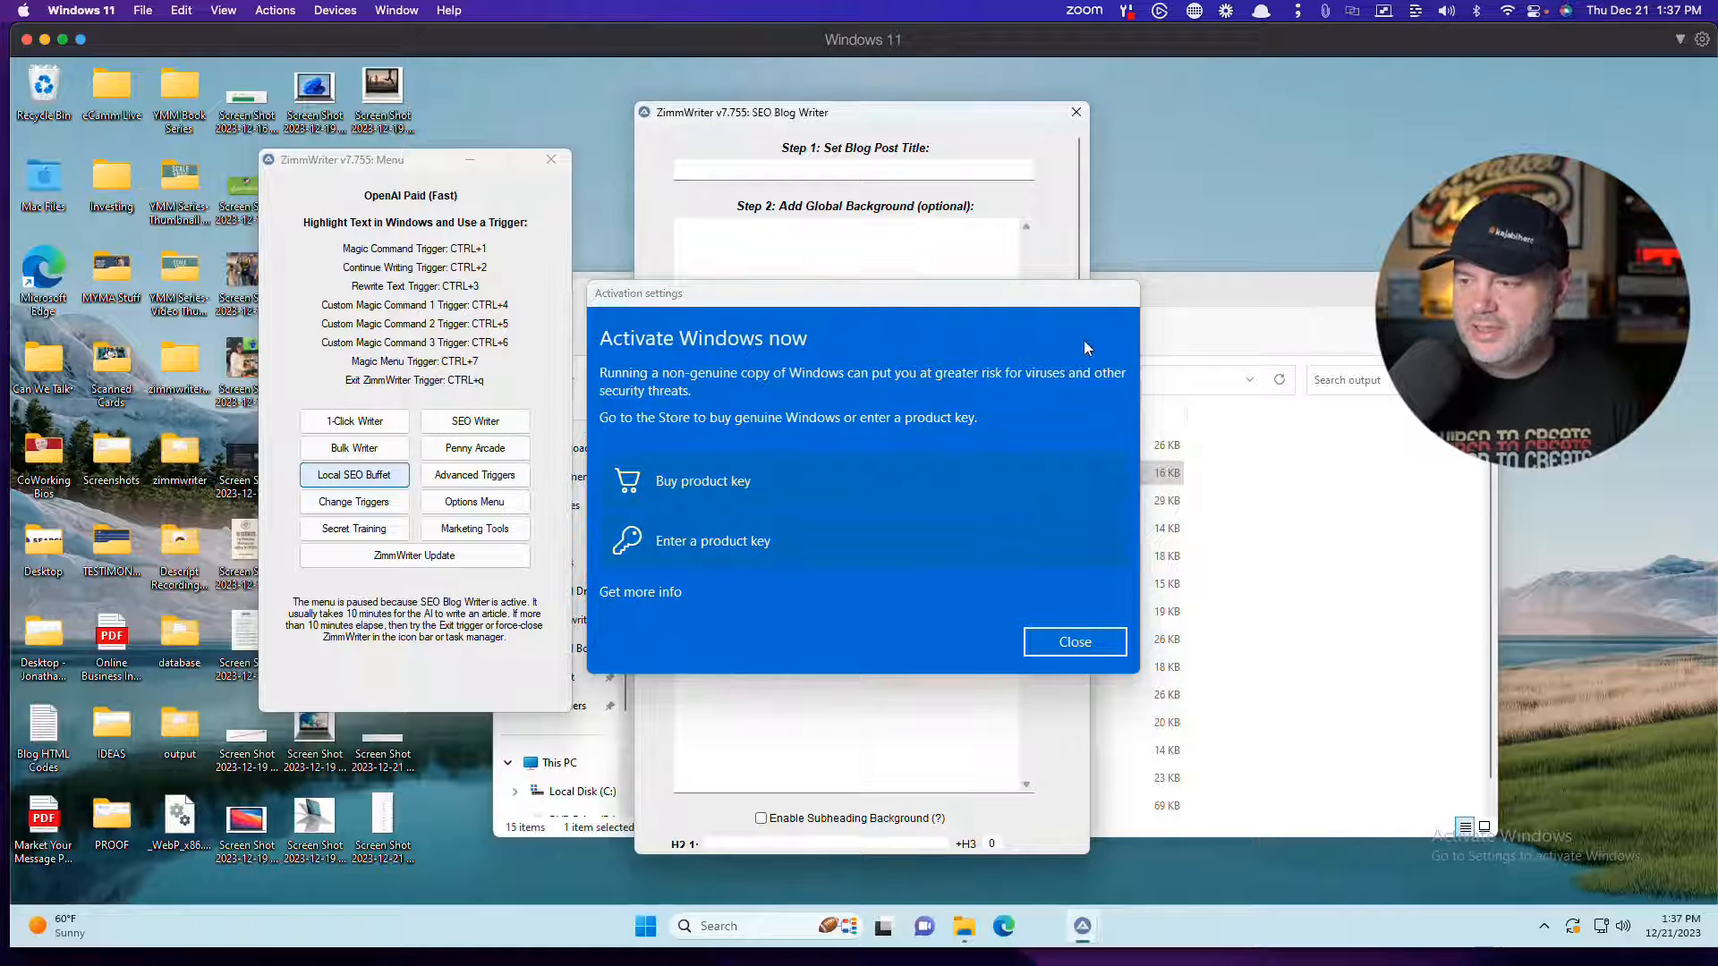
{"action": "left_click", "coordinate": [1065, 642]}
{"action": "left_click_drag", "start_coordinate": [905, 109], "coordinate": [859, 118]}
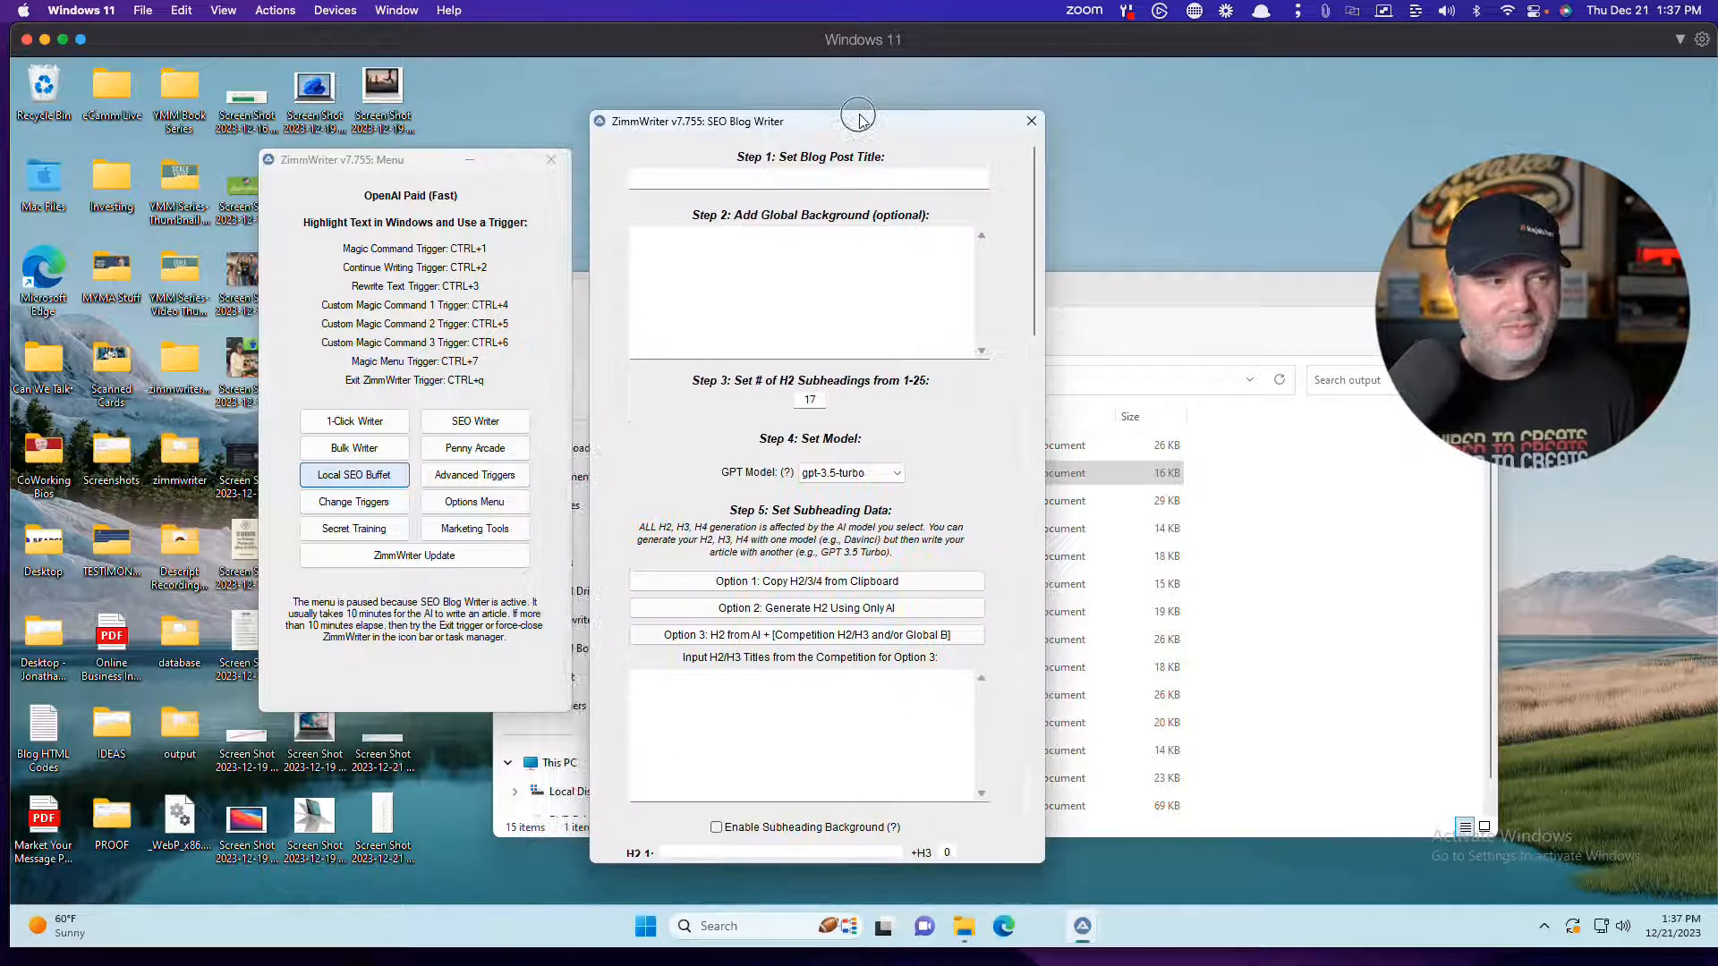
- Set the blog post title to "how to sell sports cards on eBay"
{"action": "left_click", "coordinate": [805, 176]}
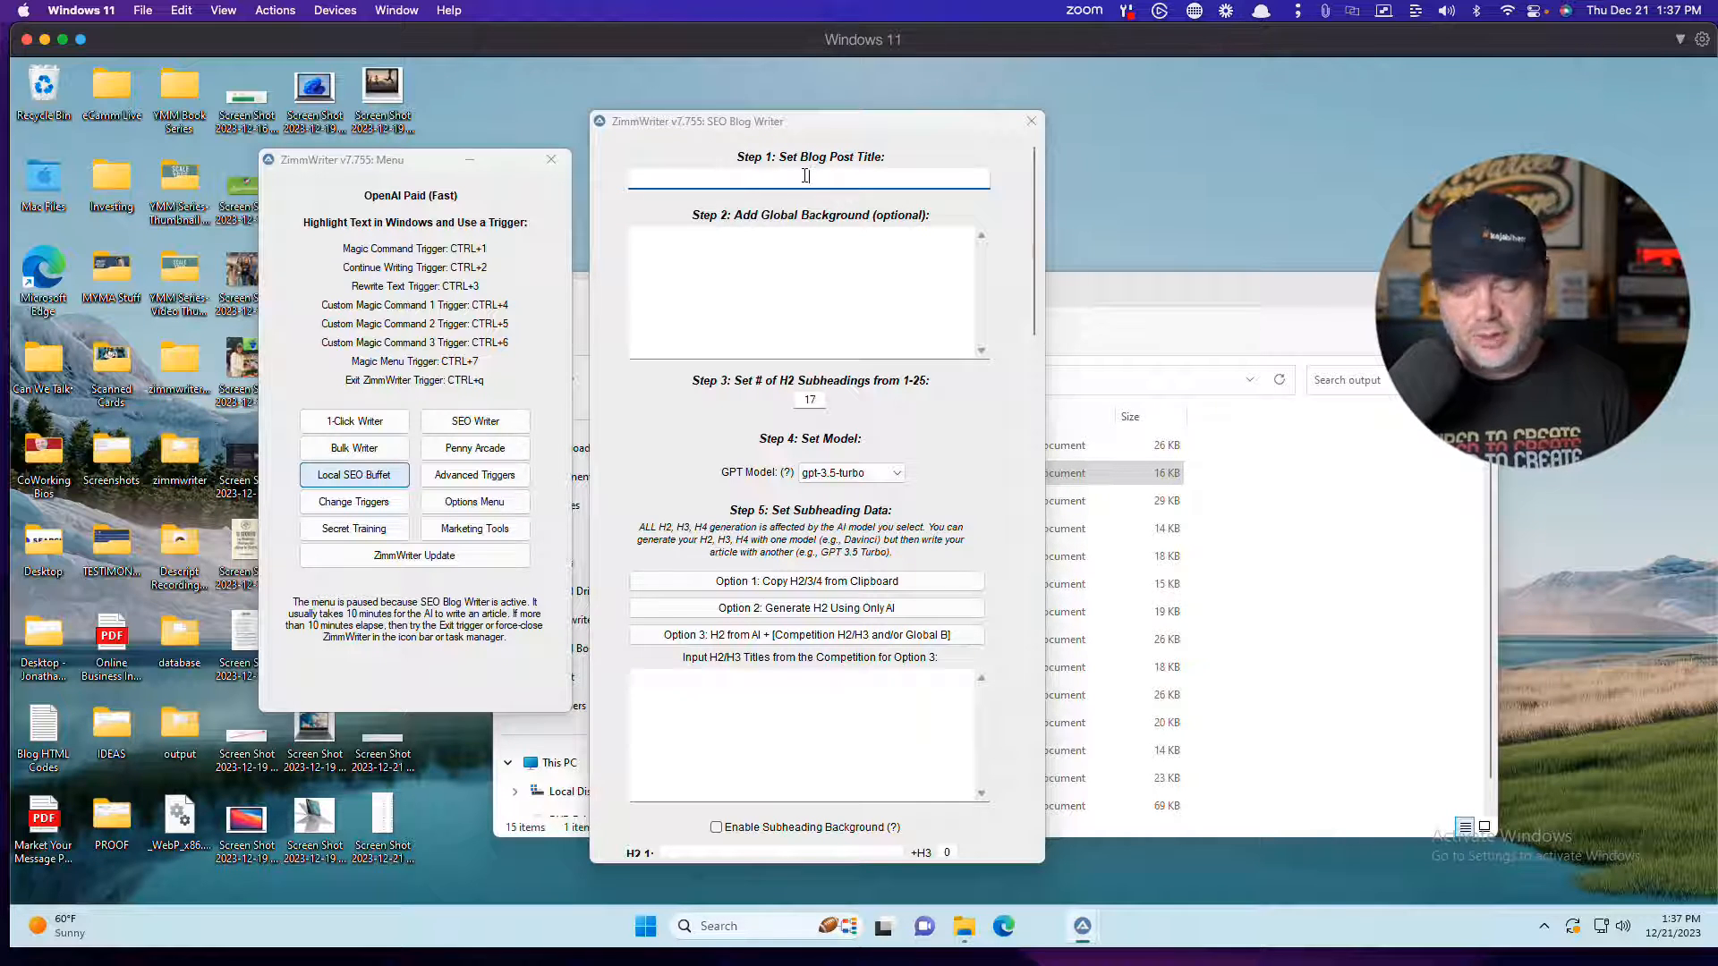
{"action": "type", "text": "how to sel"}
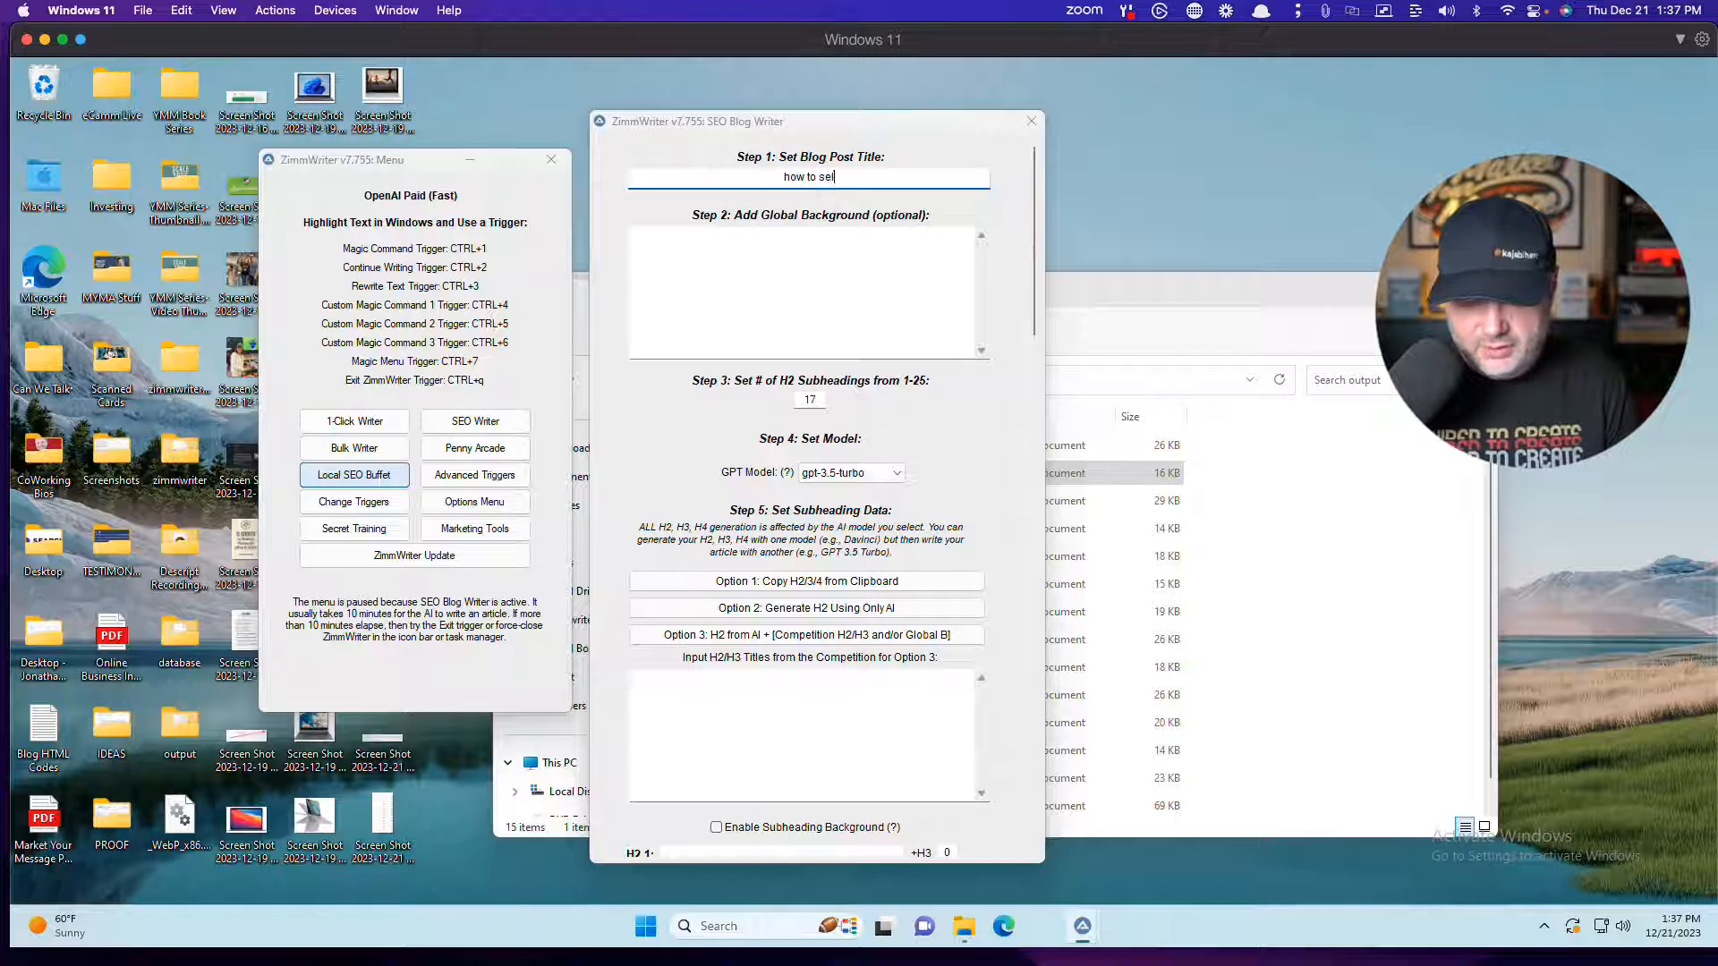
{"action": "type", "text": "l sports"}
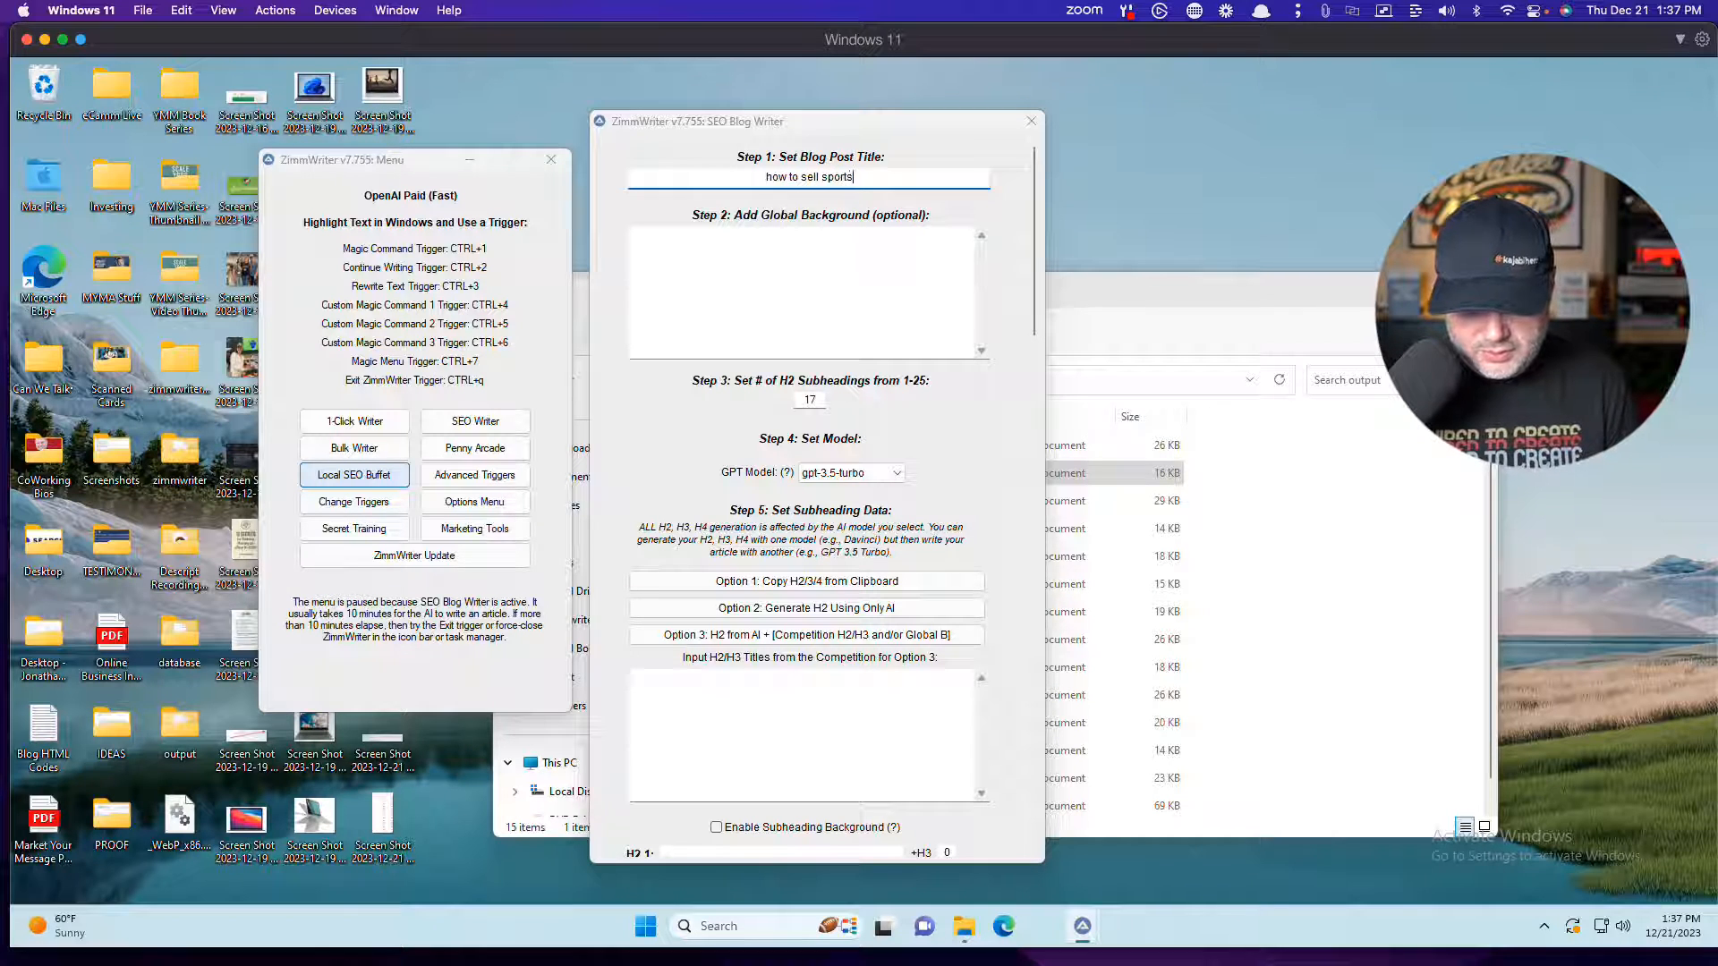
{"action": "type", "text": " cards on e"}
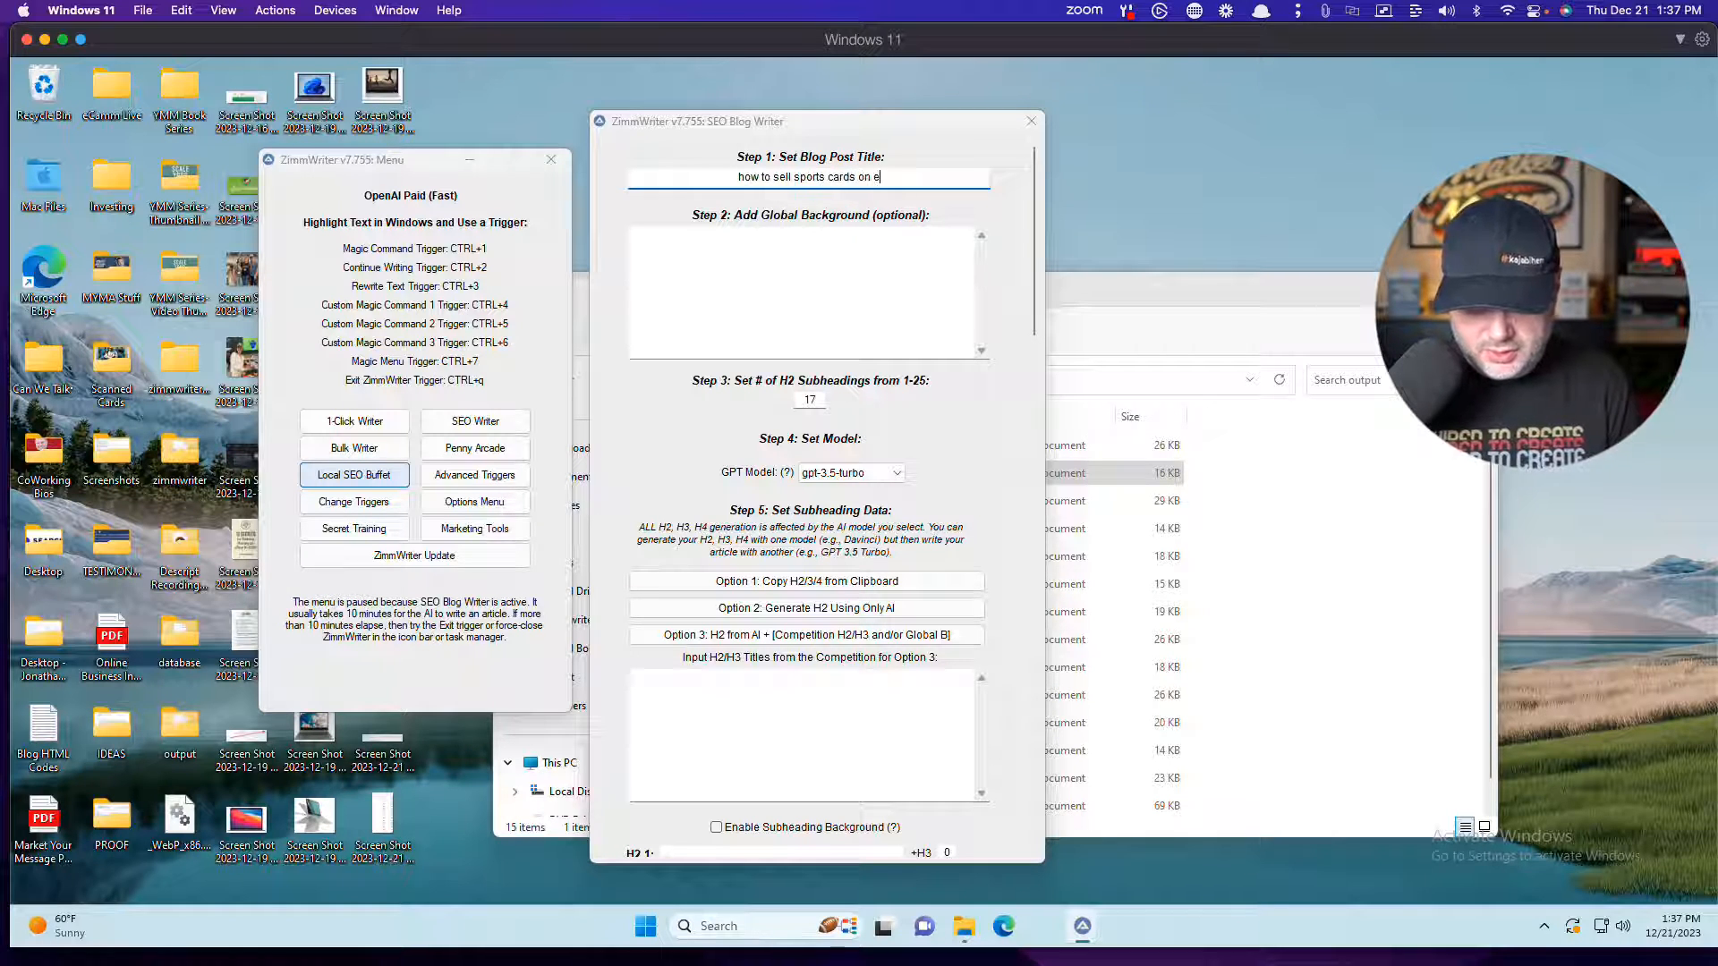
{"action": "type", "text": "Bay"}
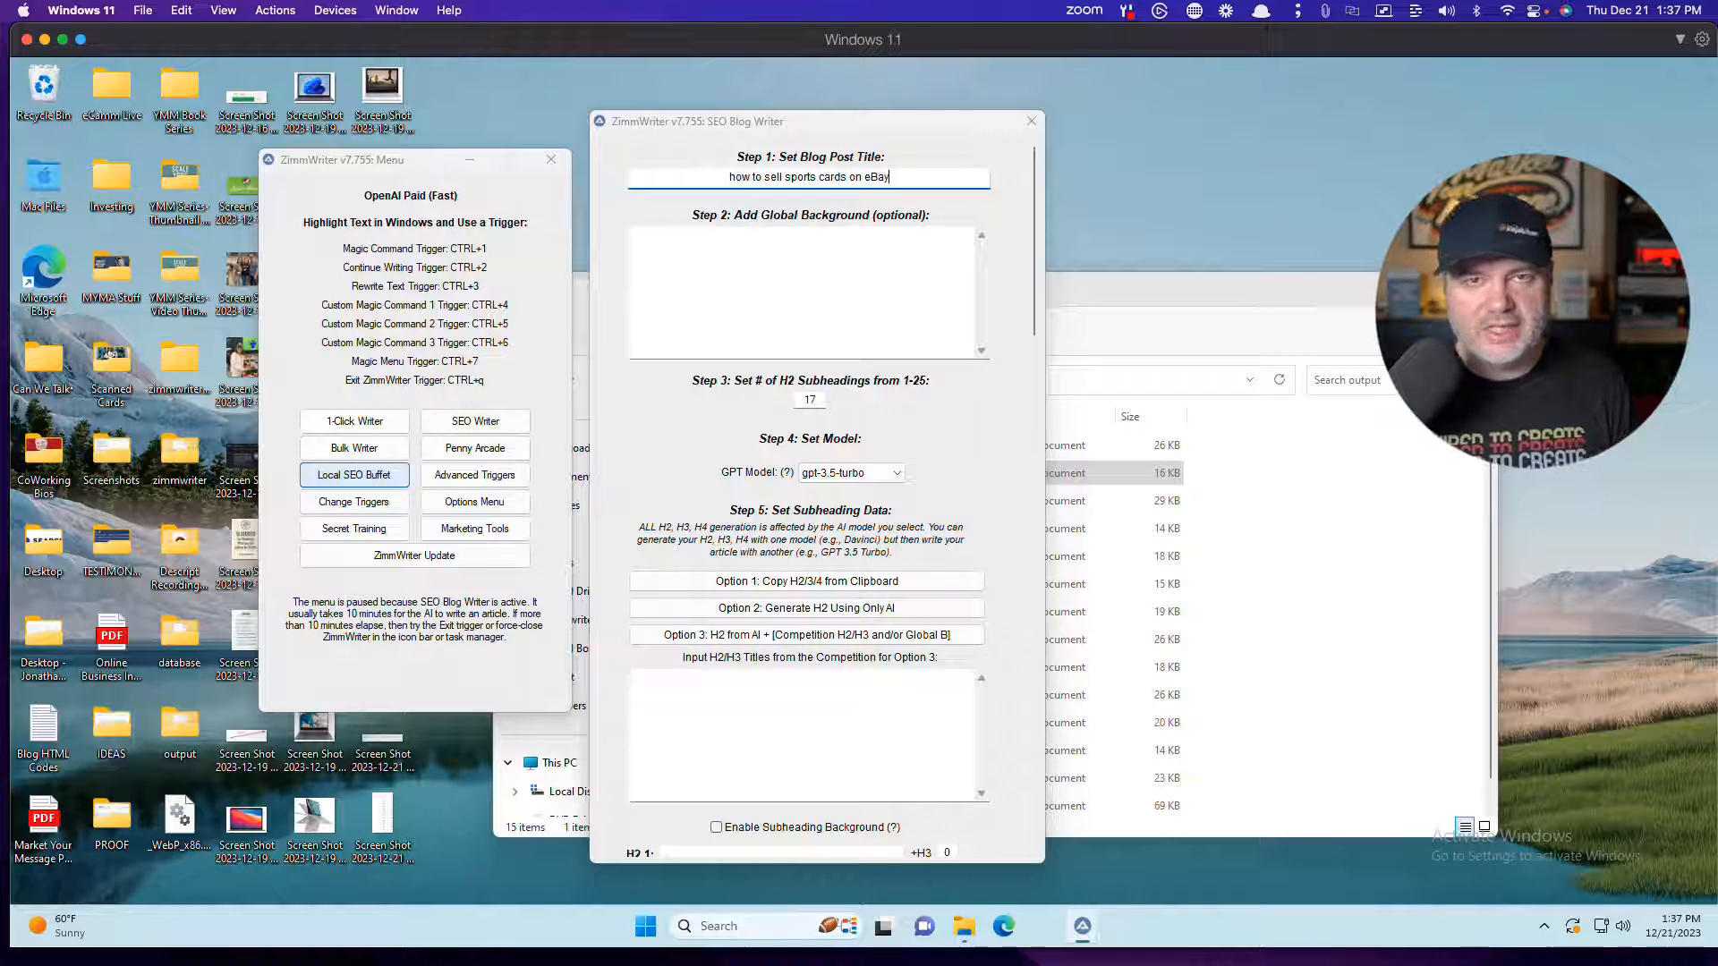
- Fill the H2 subheadings with the sports cards outline from the clipboard
{"action": "left_click_drag", "start_coordinate": [1034, 253], "coordinate": [1034, 289]}
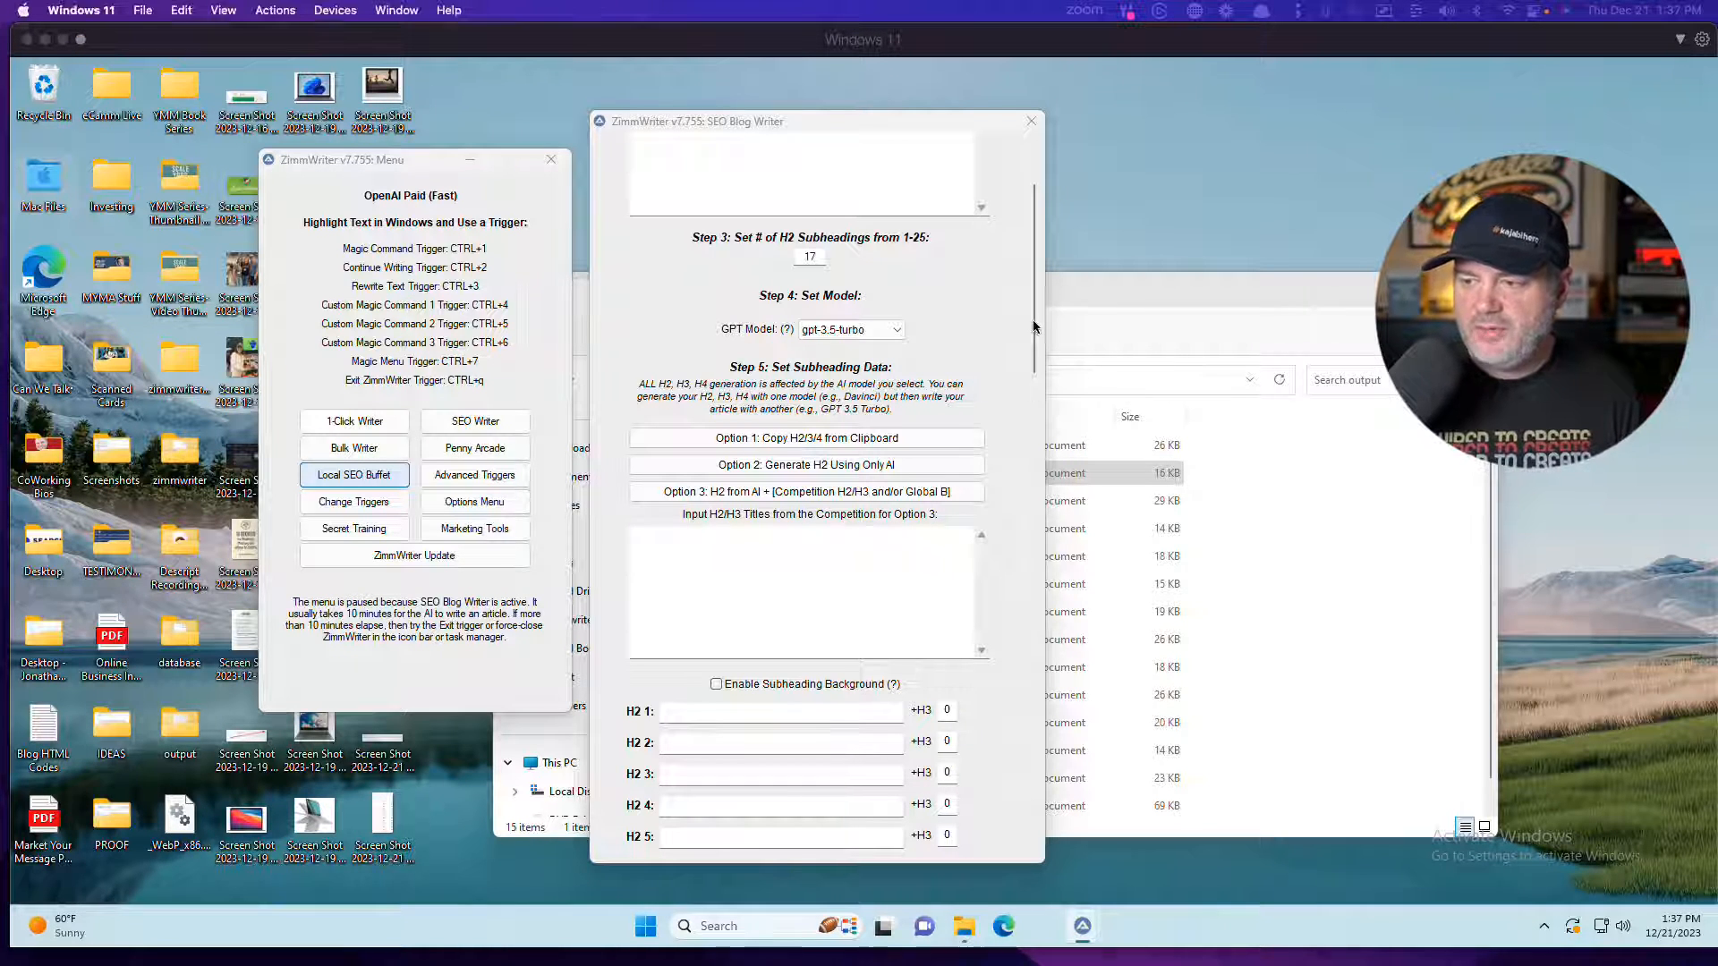
{"action": "left_click_drag", "start_coordinate": [1033, 327], "coordinate": [1035, 354]}
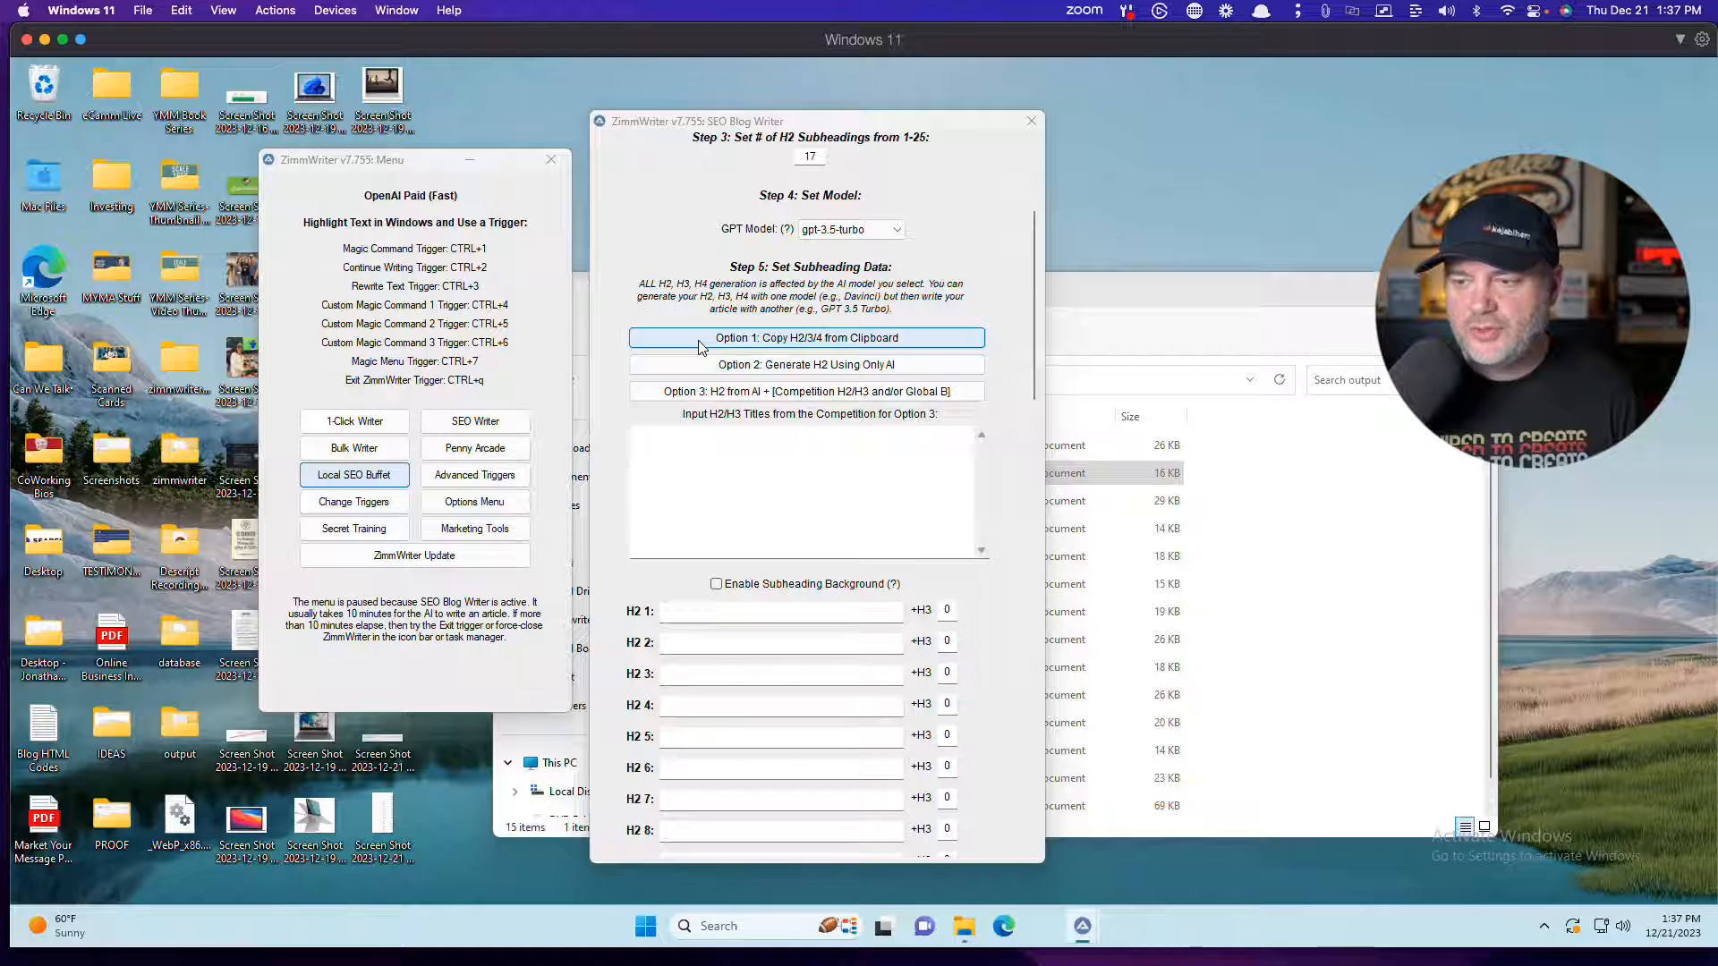
{"action": "left_click", "coordinate": [754, 342]}
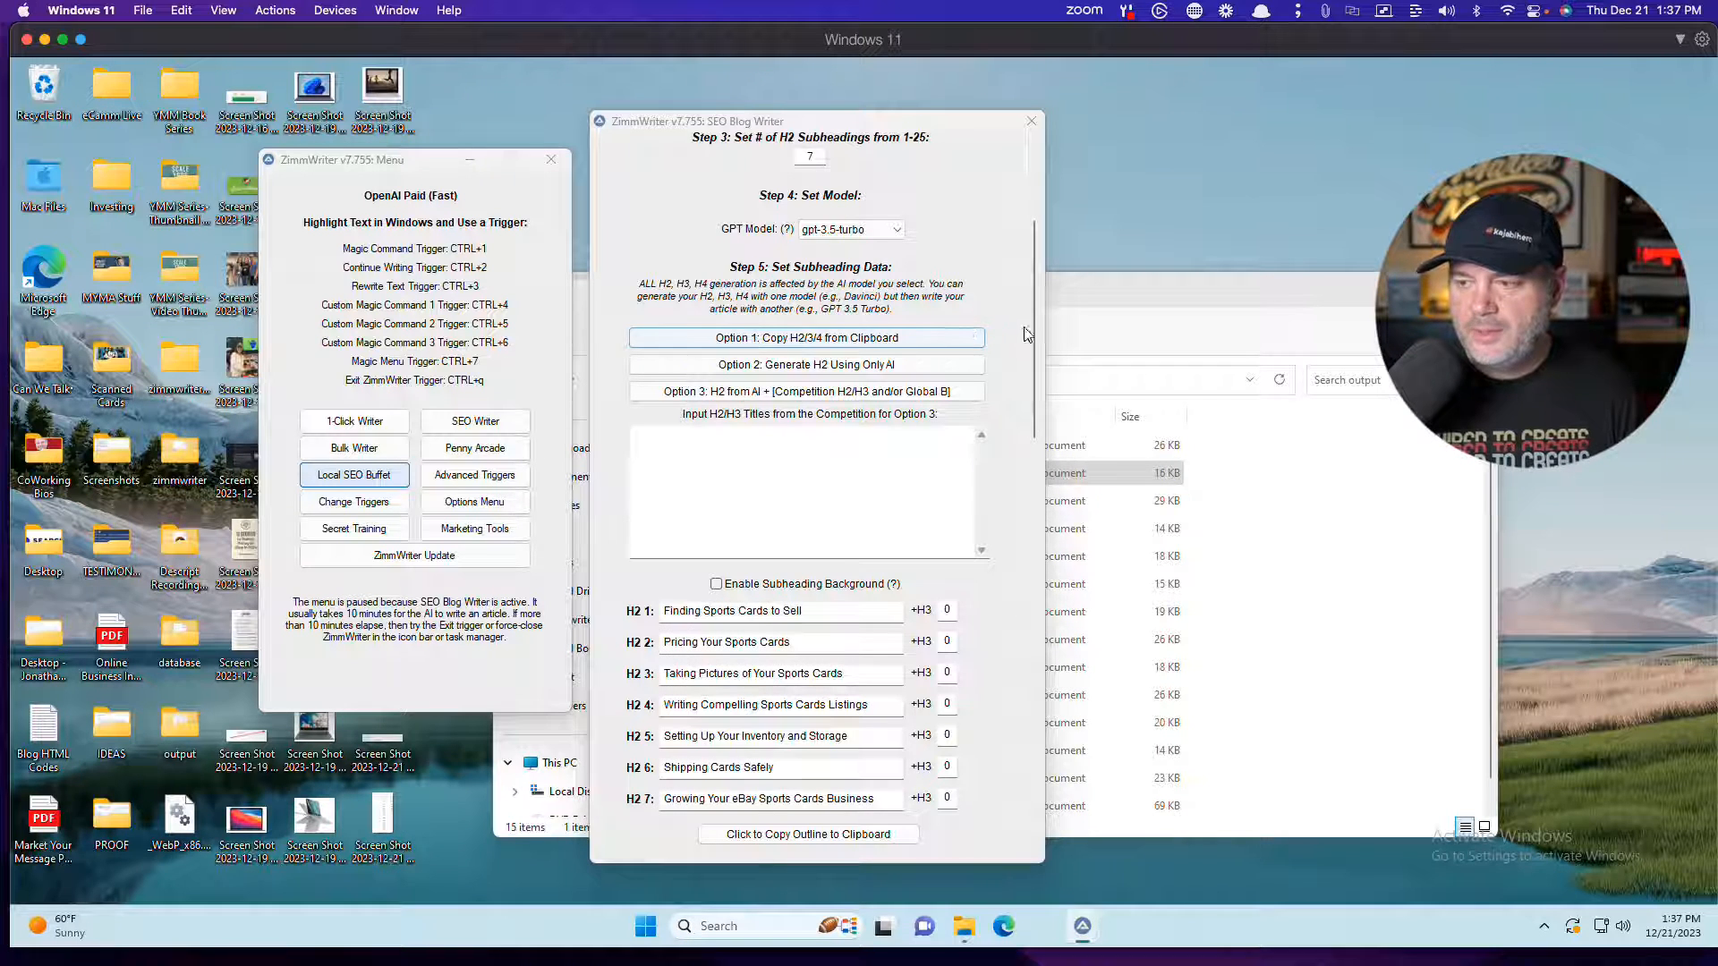
- Choose Medium as the H2 section length in the article options
{"action": "left_click_drag", "start_coordinate": [1036, 331], "coordinate": [1029, 449]}
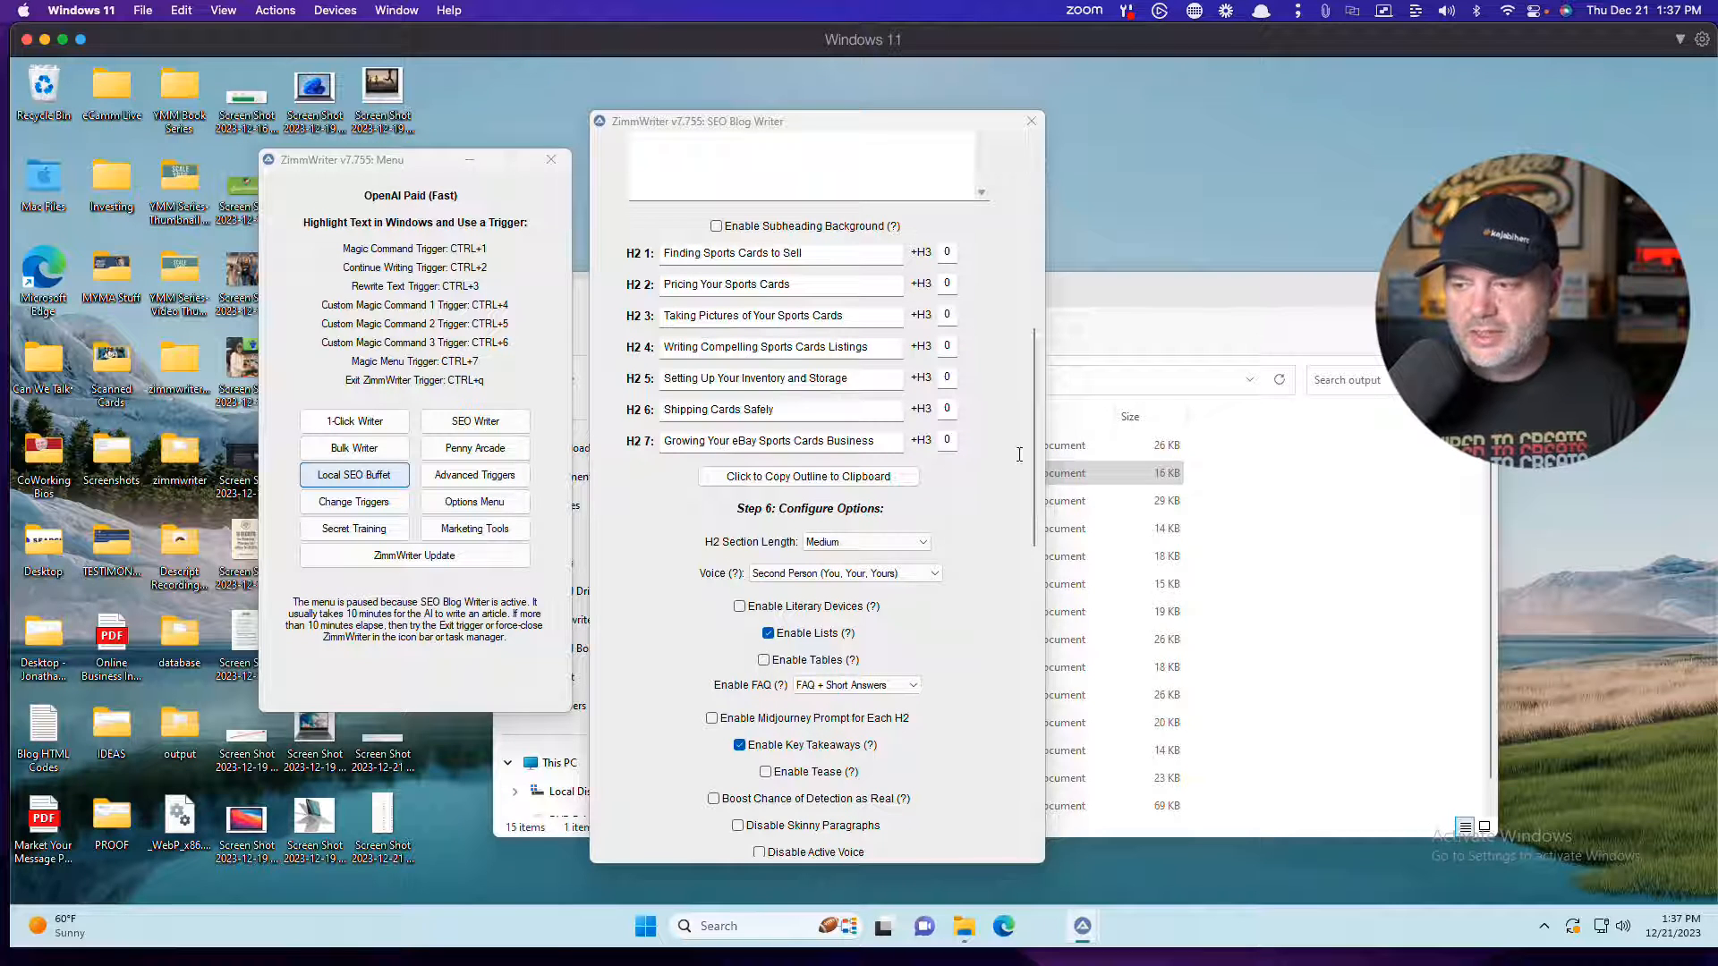
{"action": "left_click_drag", "start_coordinate": [1031, 448], "coordinate": [1016, 260]}
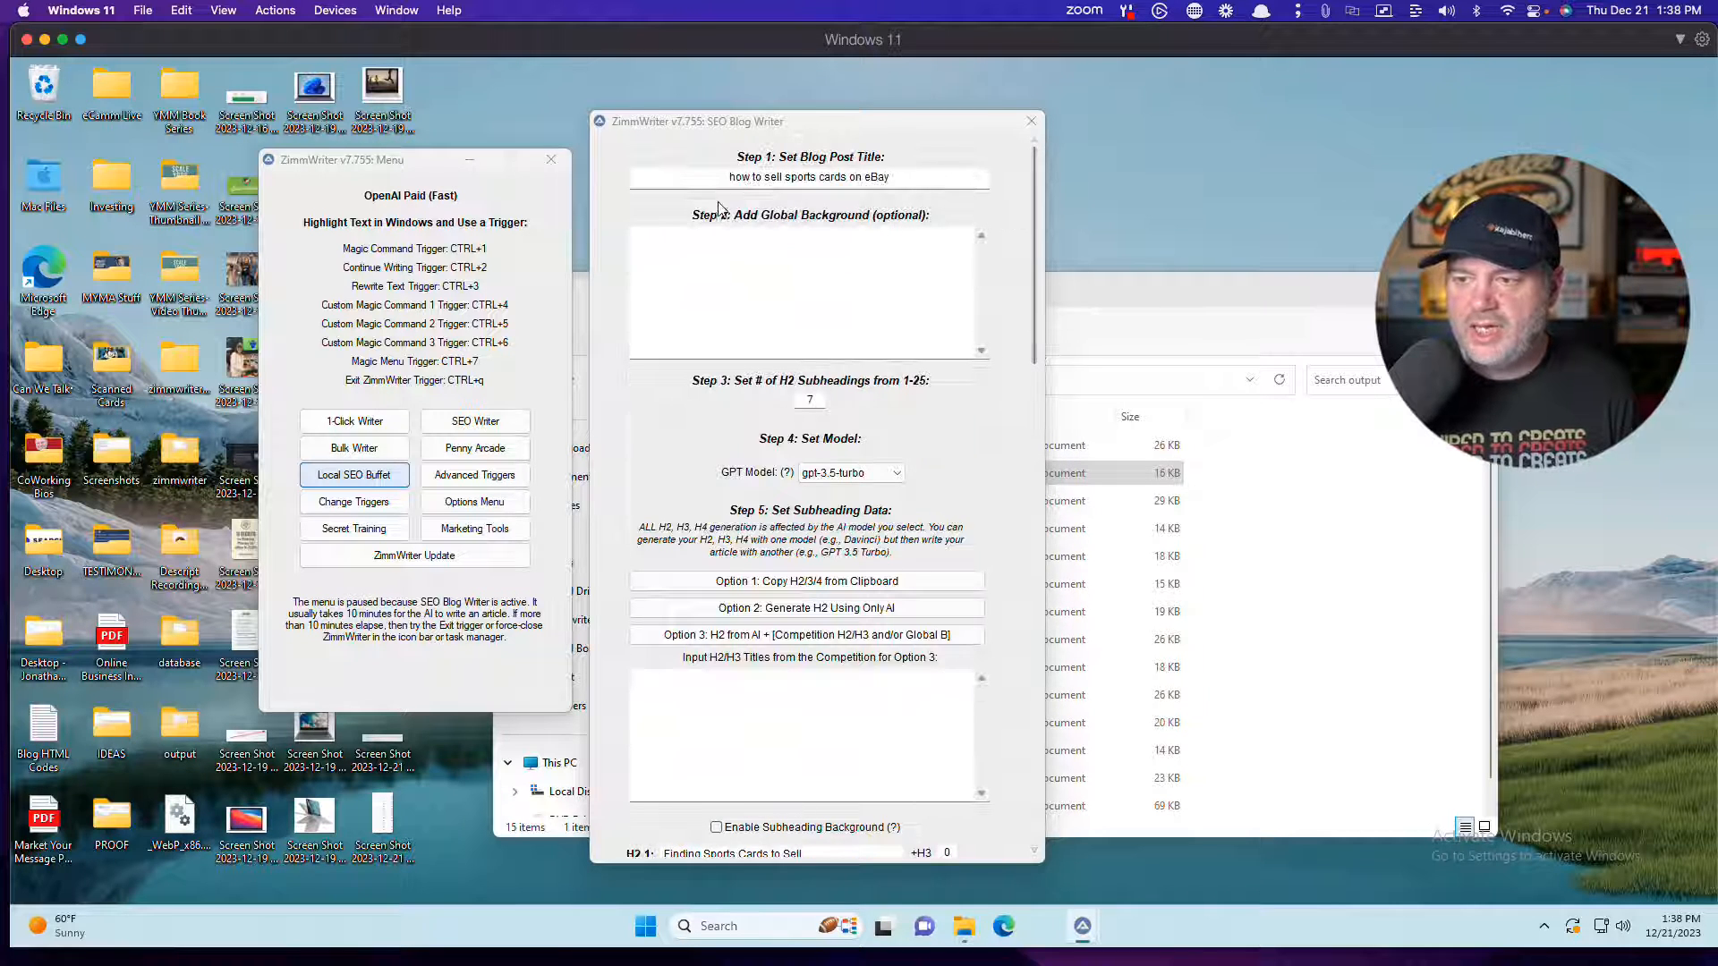
{"action": "left_click_drag", "start_coordinate": [1030, 218], "coordinate": [1029, 517]}
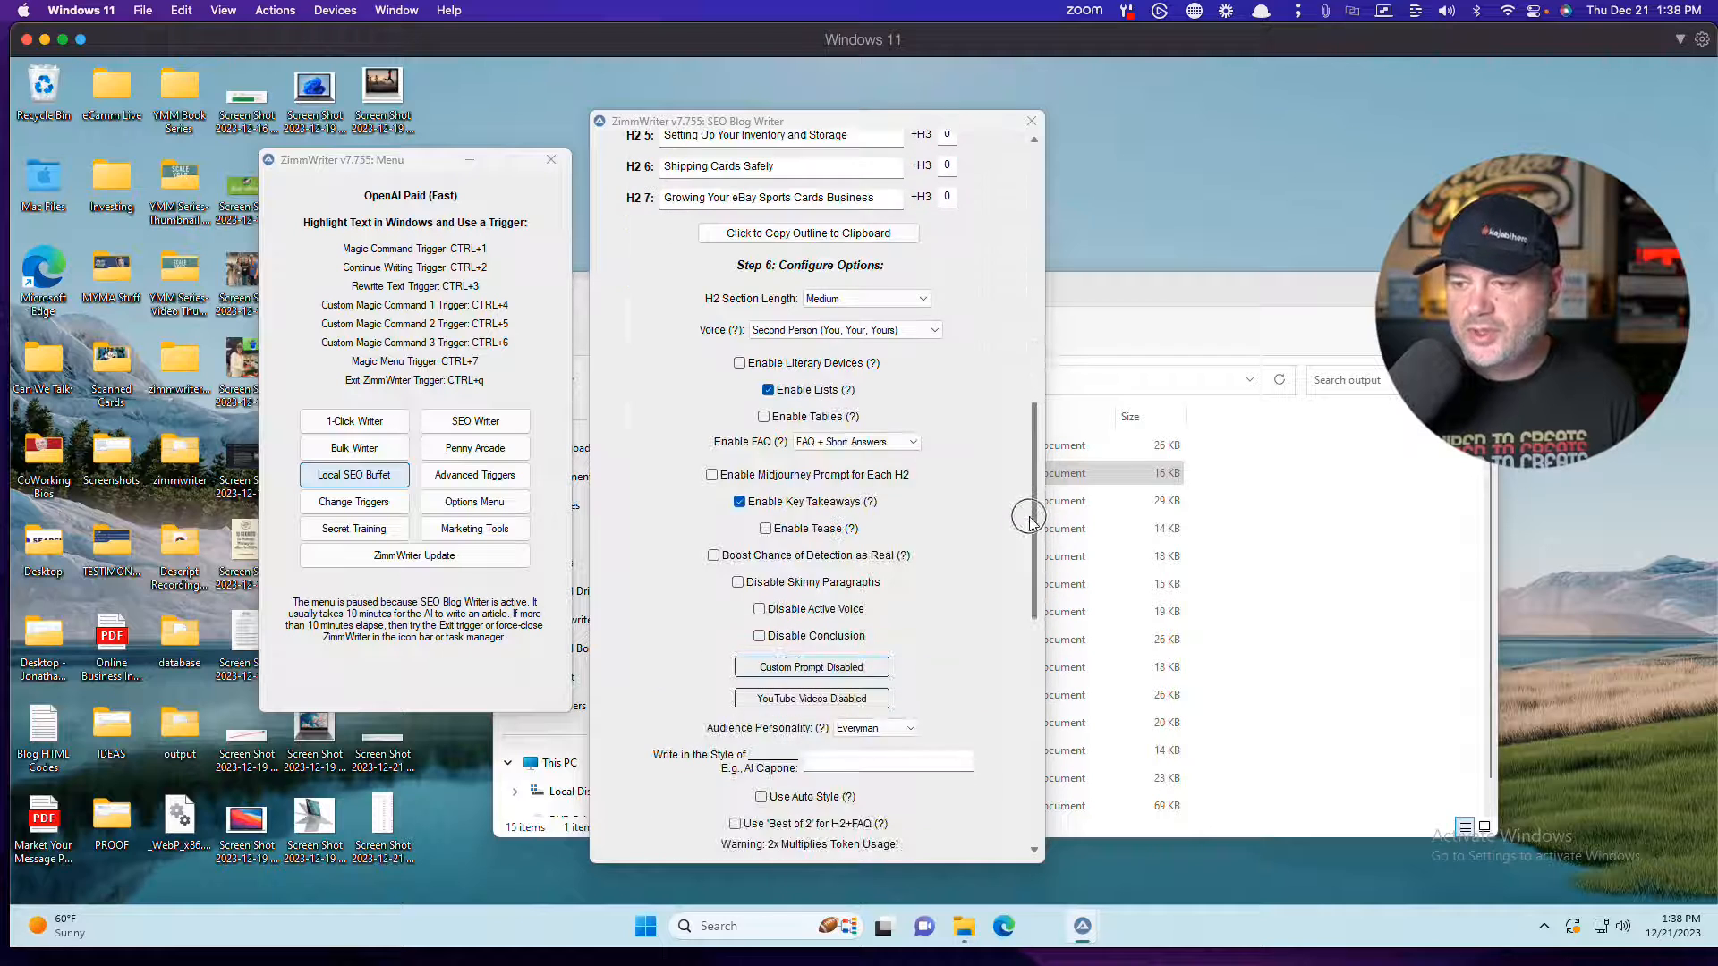
{"action": "left_click", "coordinate": [850, 301]}
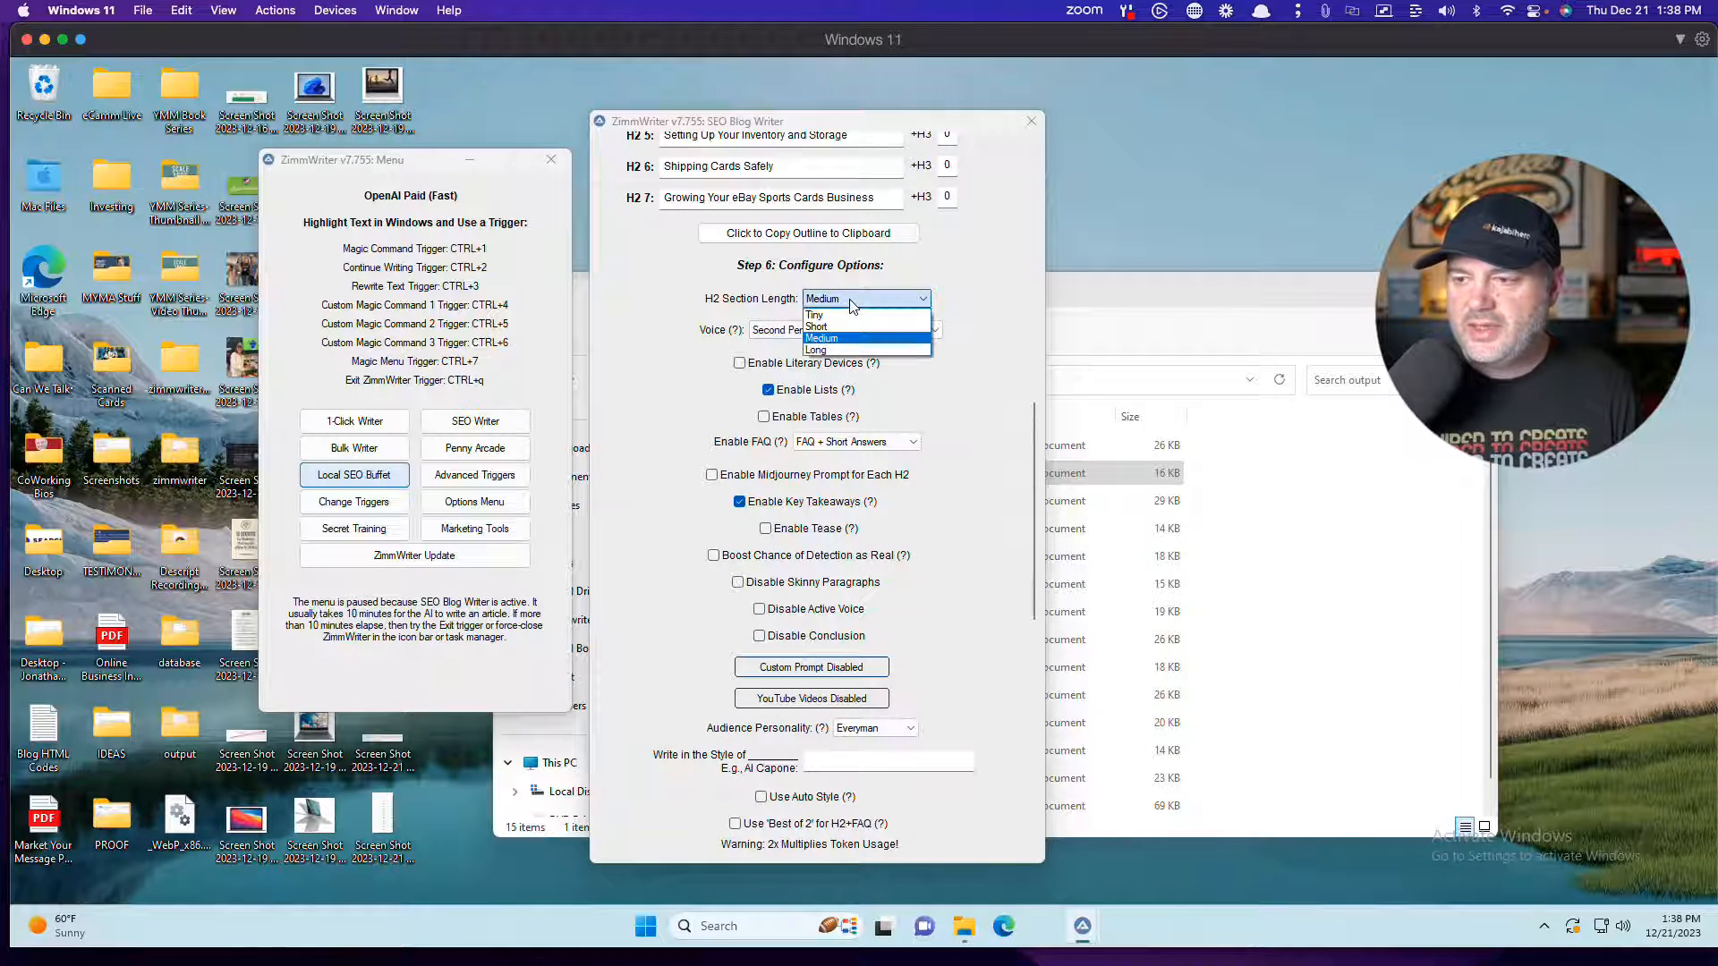
{"action": "left_click", "coordinate": [855, 345]}
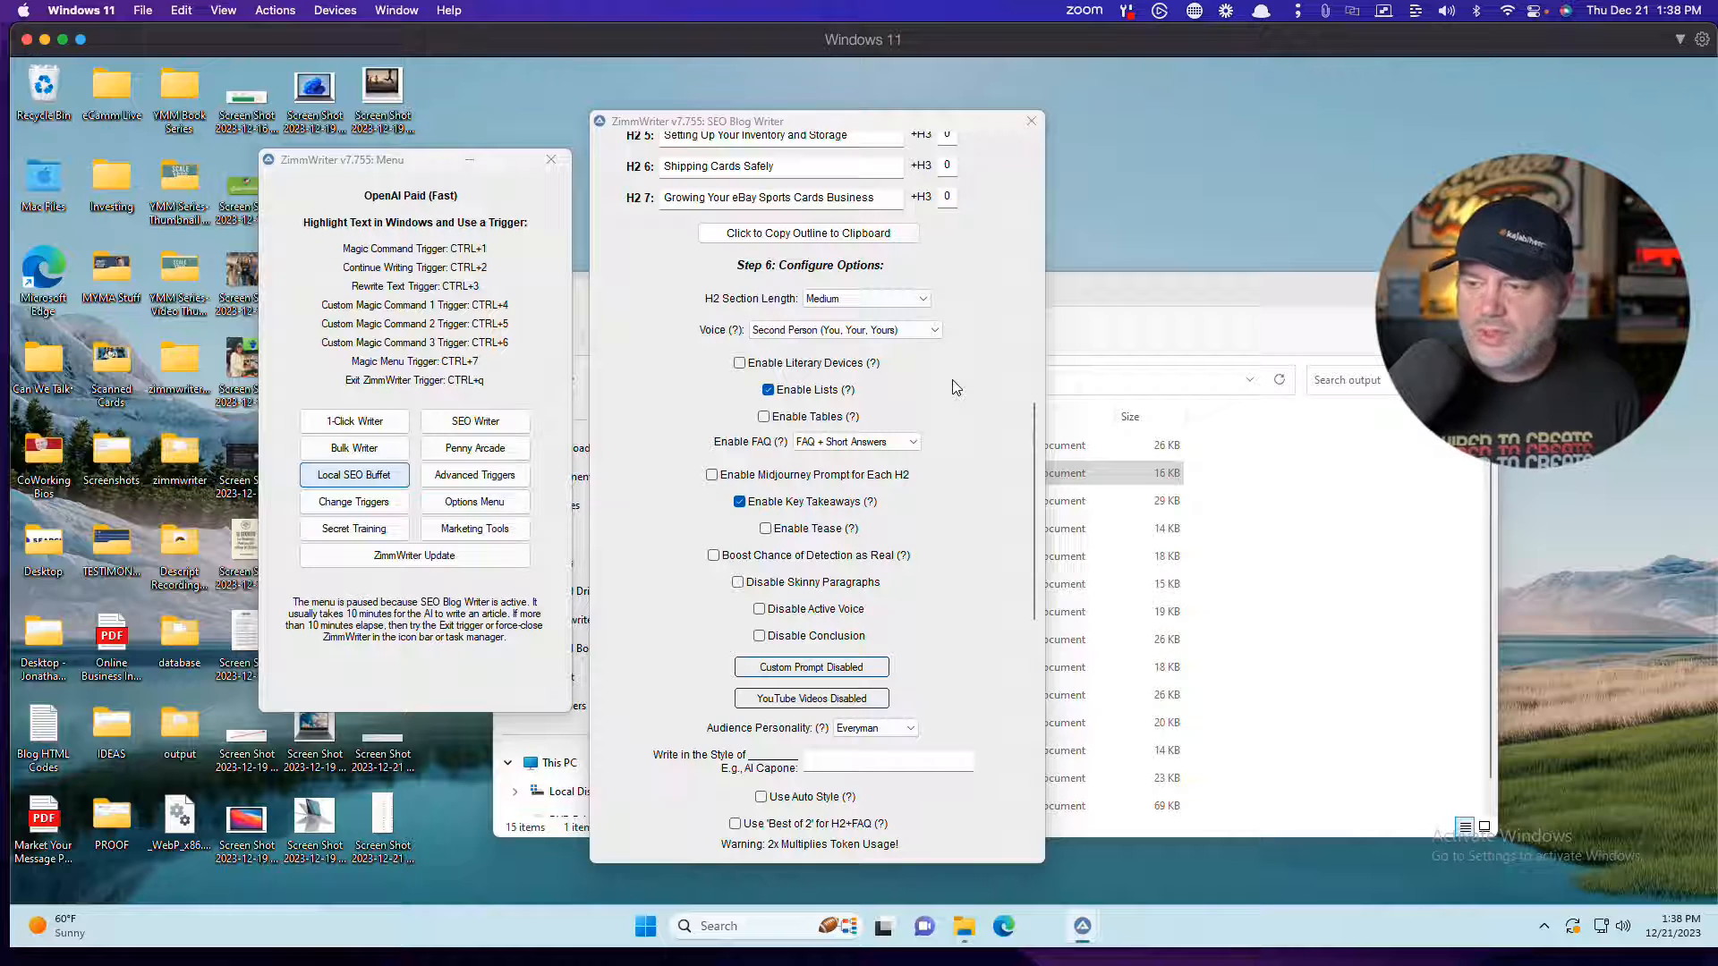
{"action": "mouse_move", "coordinate": [773, 396]}
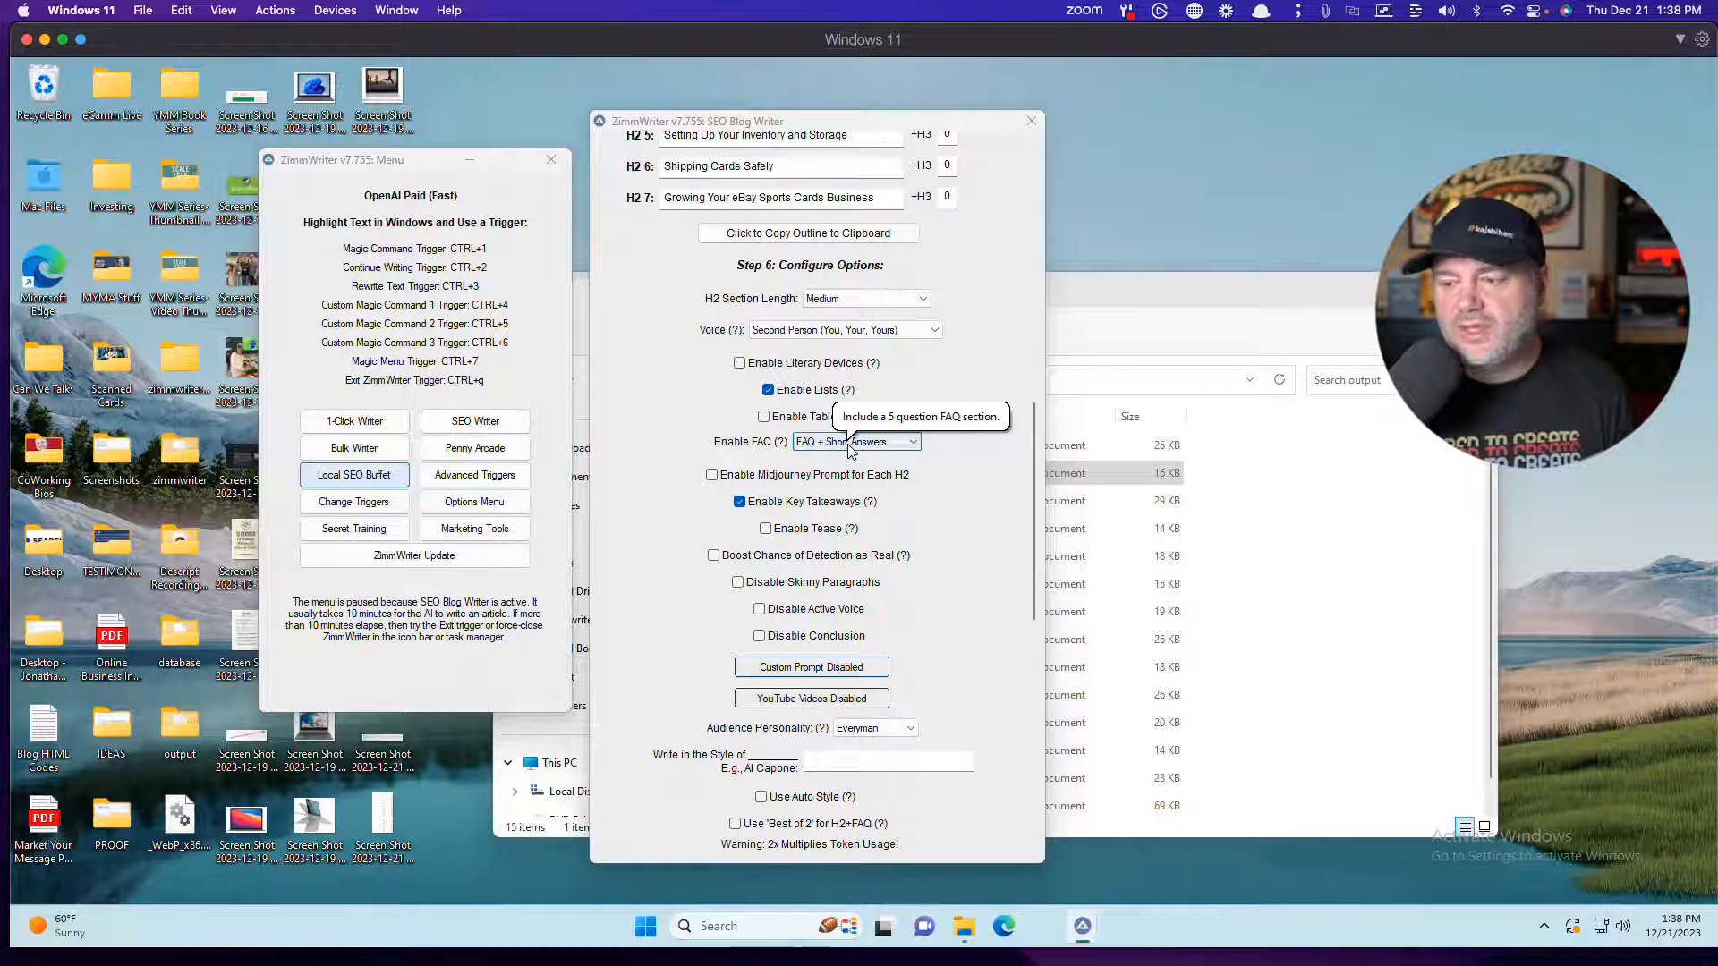
- Choose Everyman as the audience personality in the article options
{"action": "left_click_drag", "start_coordinate": [1029, 528], "coordinate": [1029, 564]}
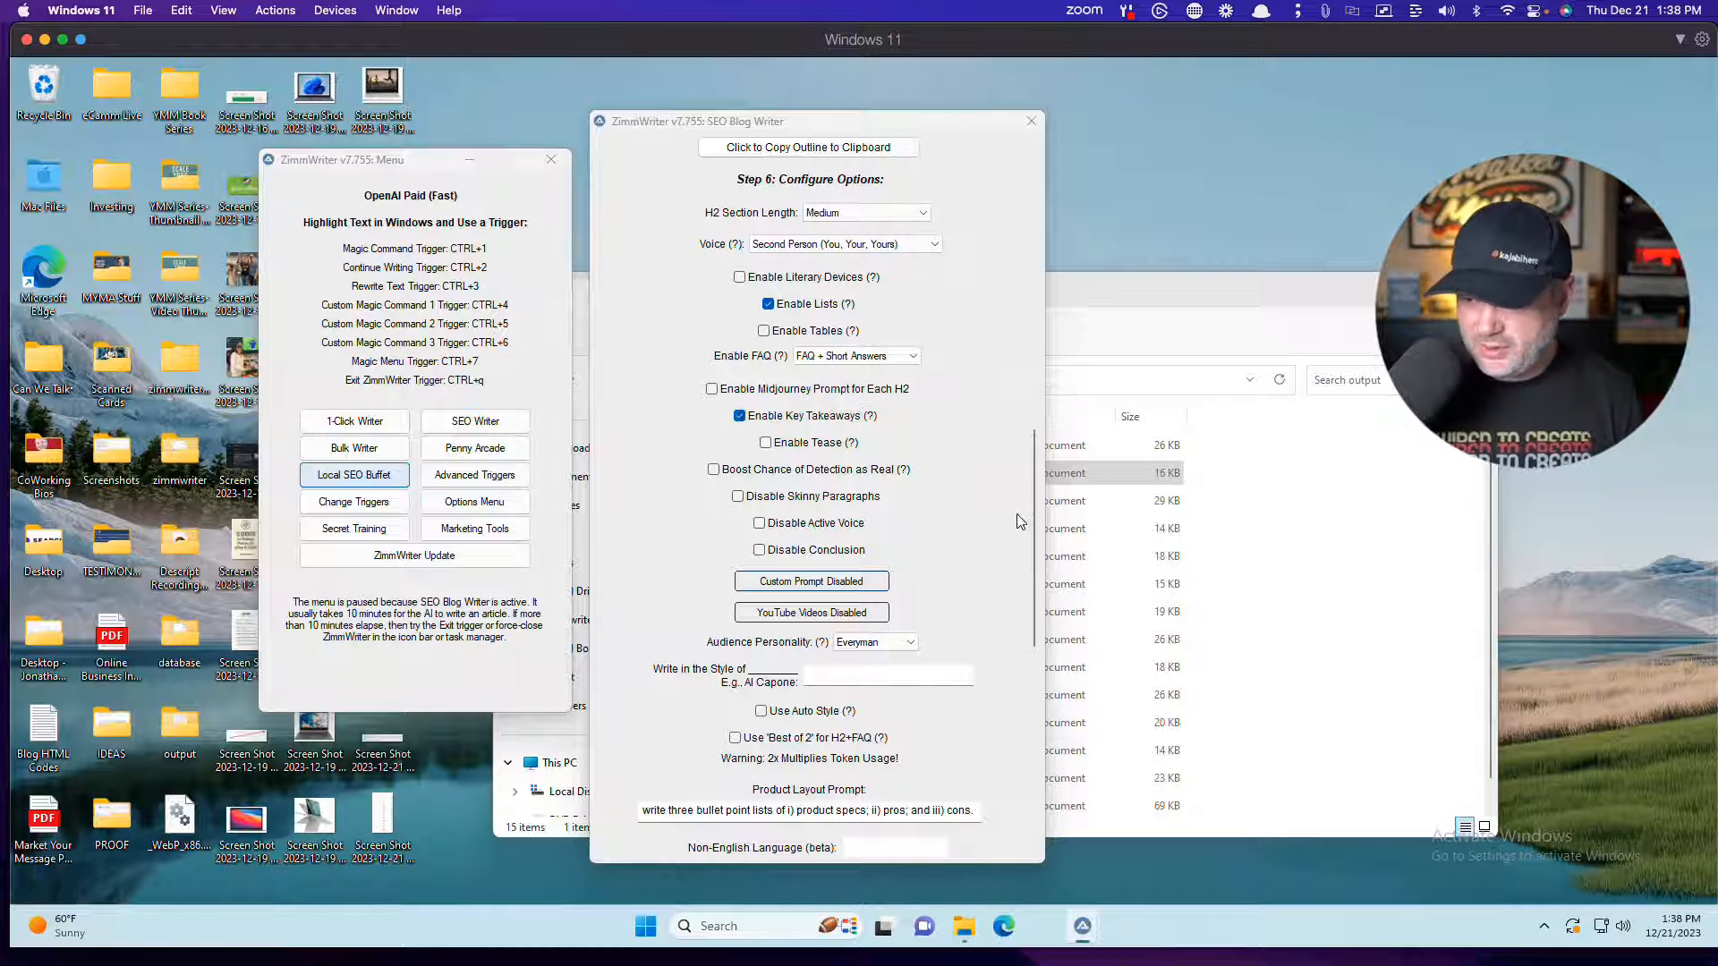
{"action": "left_click_drag", "start_coordinate": [1026, 510], "coordinate": [1026, 576]}
{"action": "left_click", "coordinate": [894, 401]}
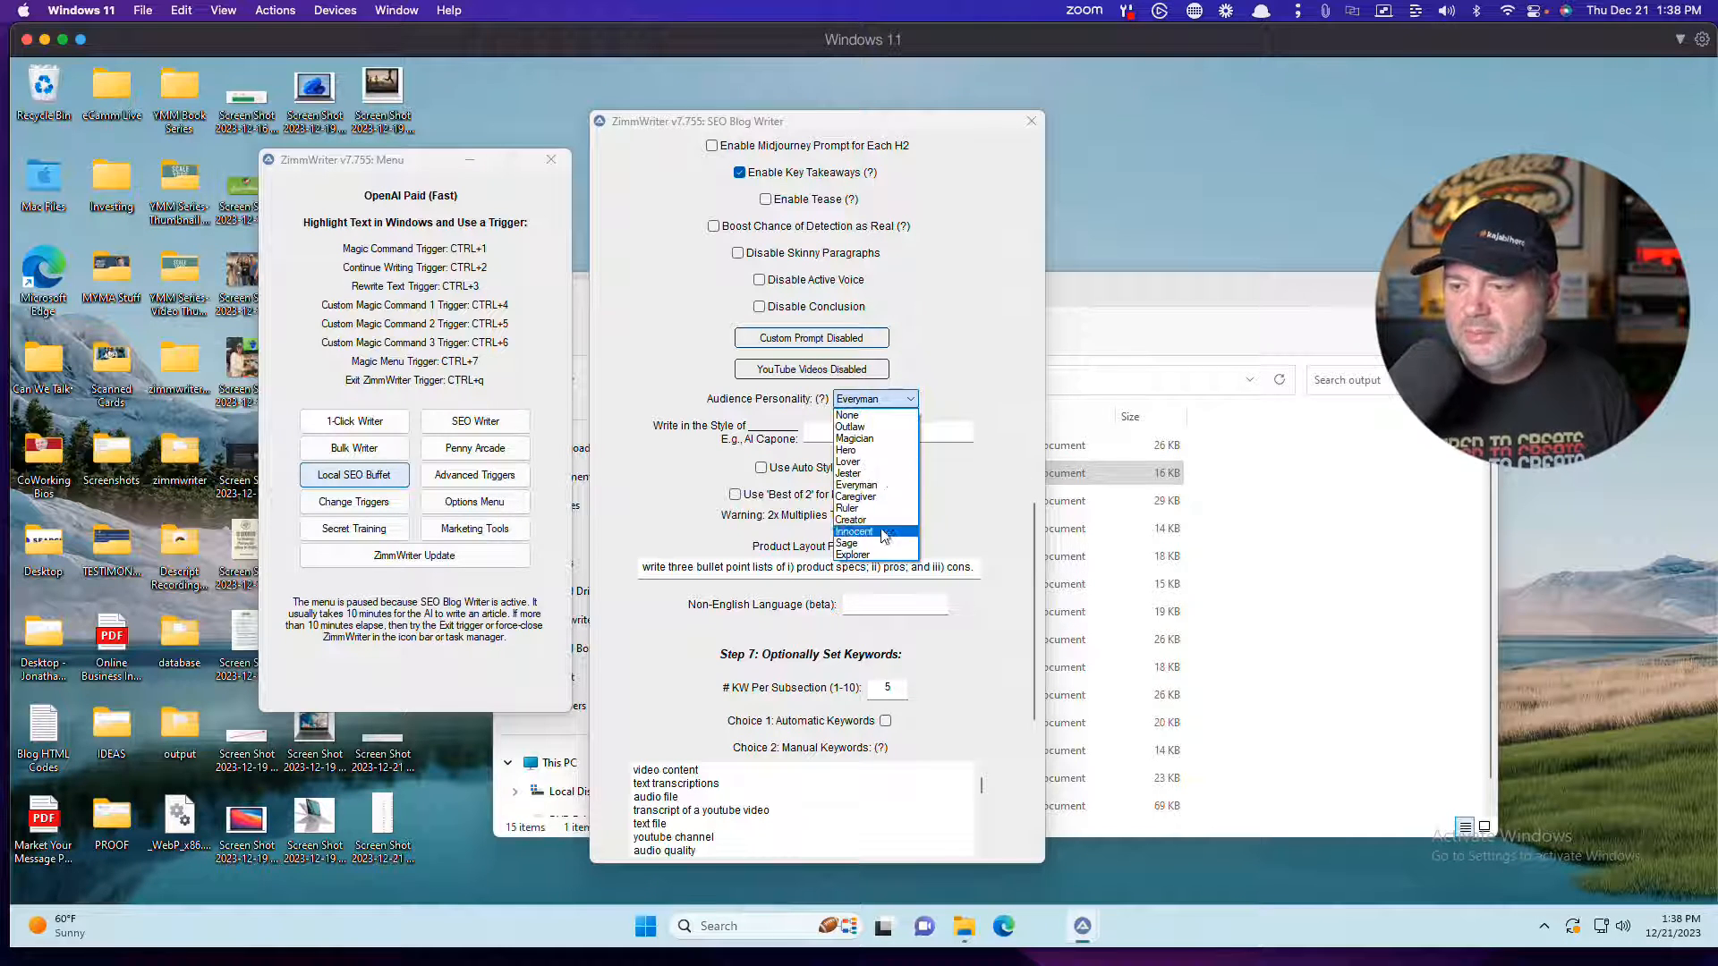
{"action": "left_click", "coordinate": [865, 486]}
{"action": "left_click", "coordinate": [968, 439]}
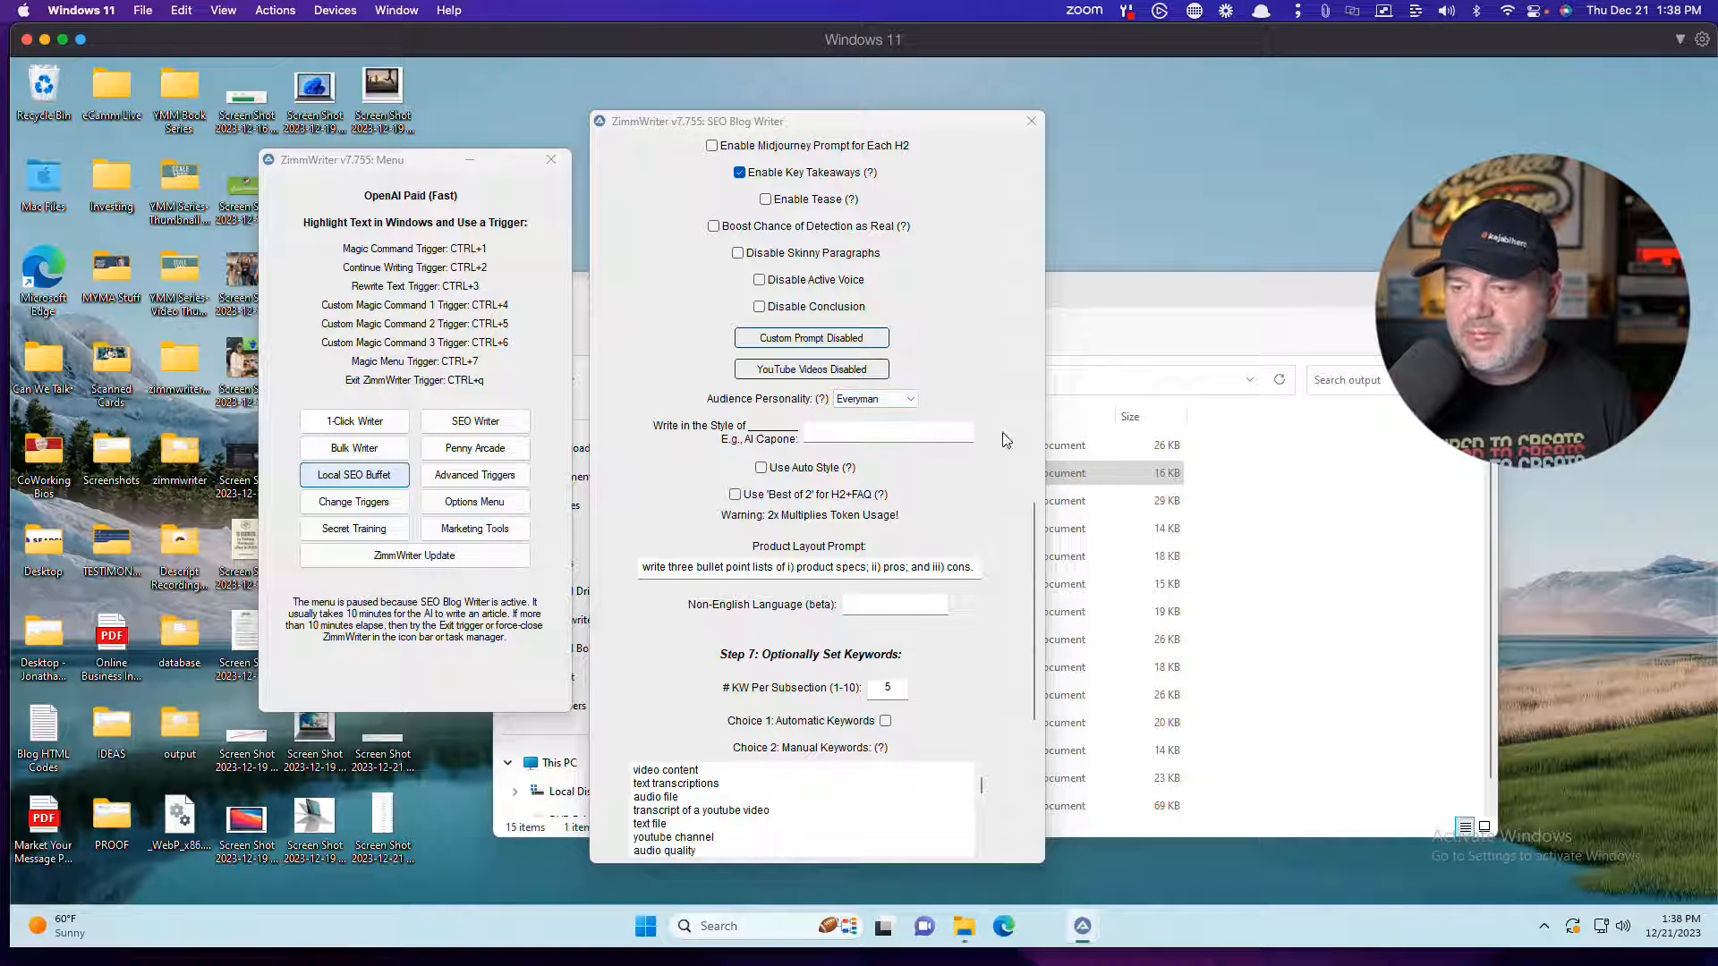
- Clear all existing entries from the manual keywords list
{"action": "scroll", "coordinate": [1031, 537], "scroll_direction": "up", "scroll_amount": 2}
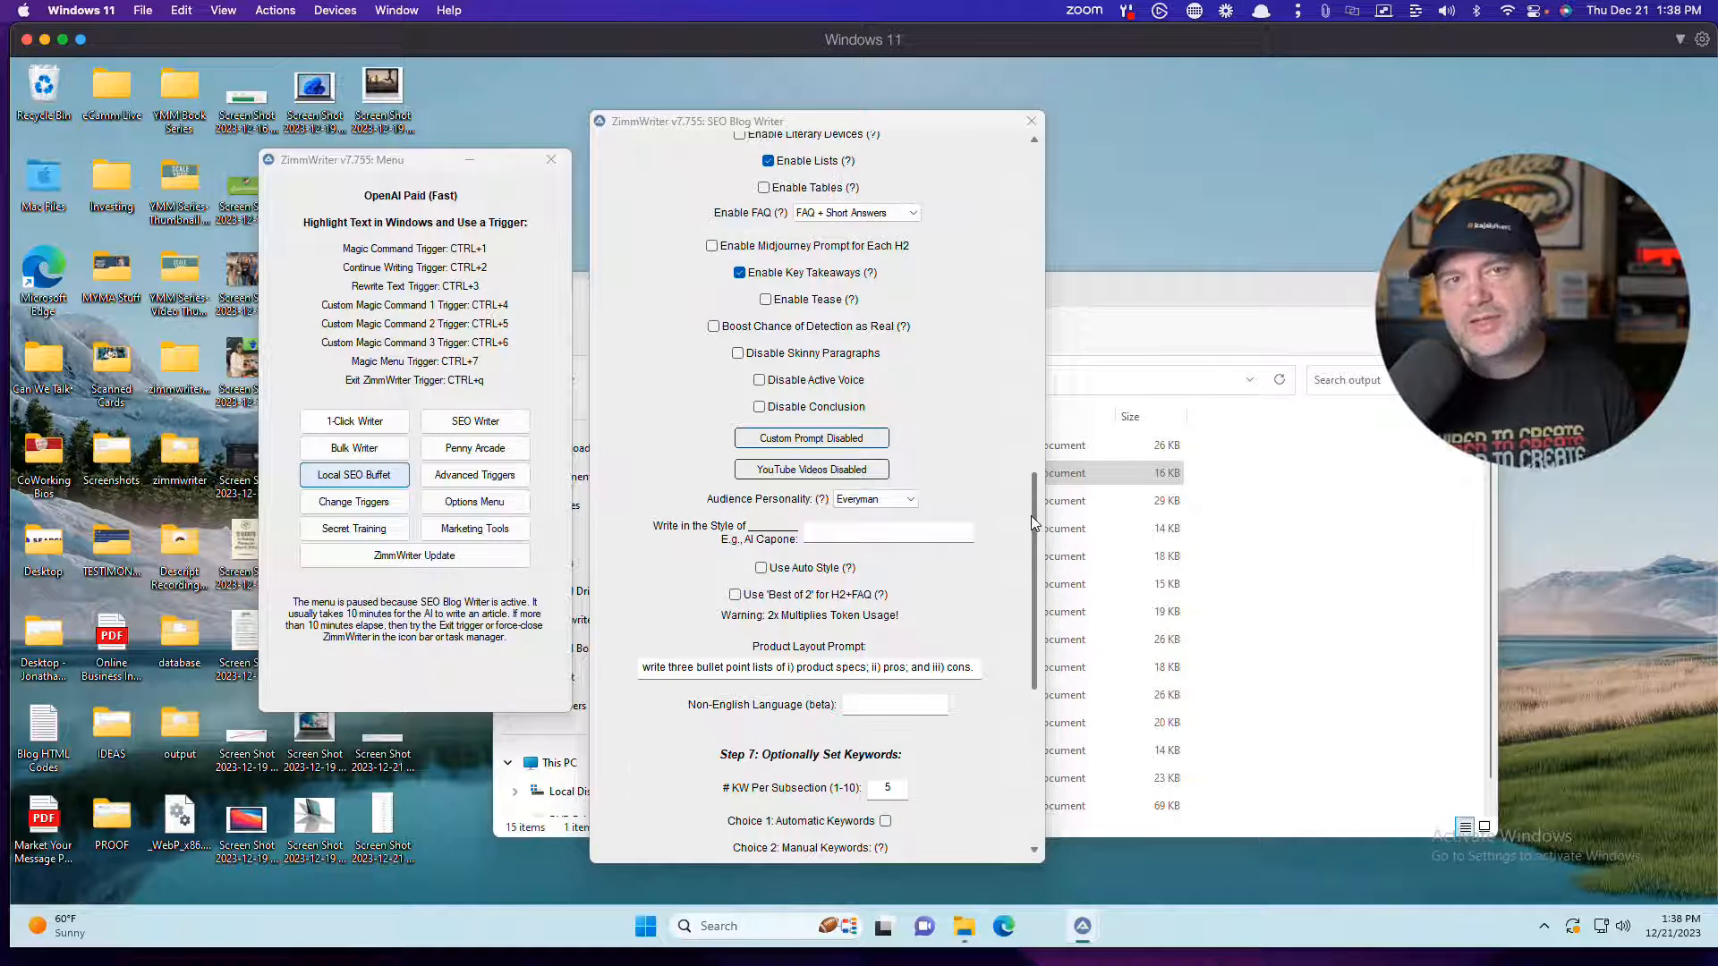
{"action": "left_click_drag", "start_coordinate": [1031, 515], "coordinate": [1020, 614]}
{"action": "left_click", "coordinate": [661, 614]}
{"action": "key", "text": "ctrl+a"}
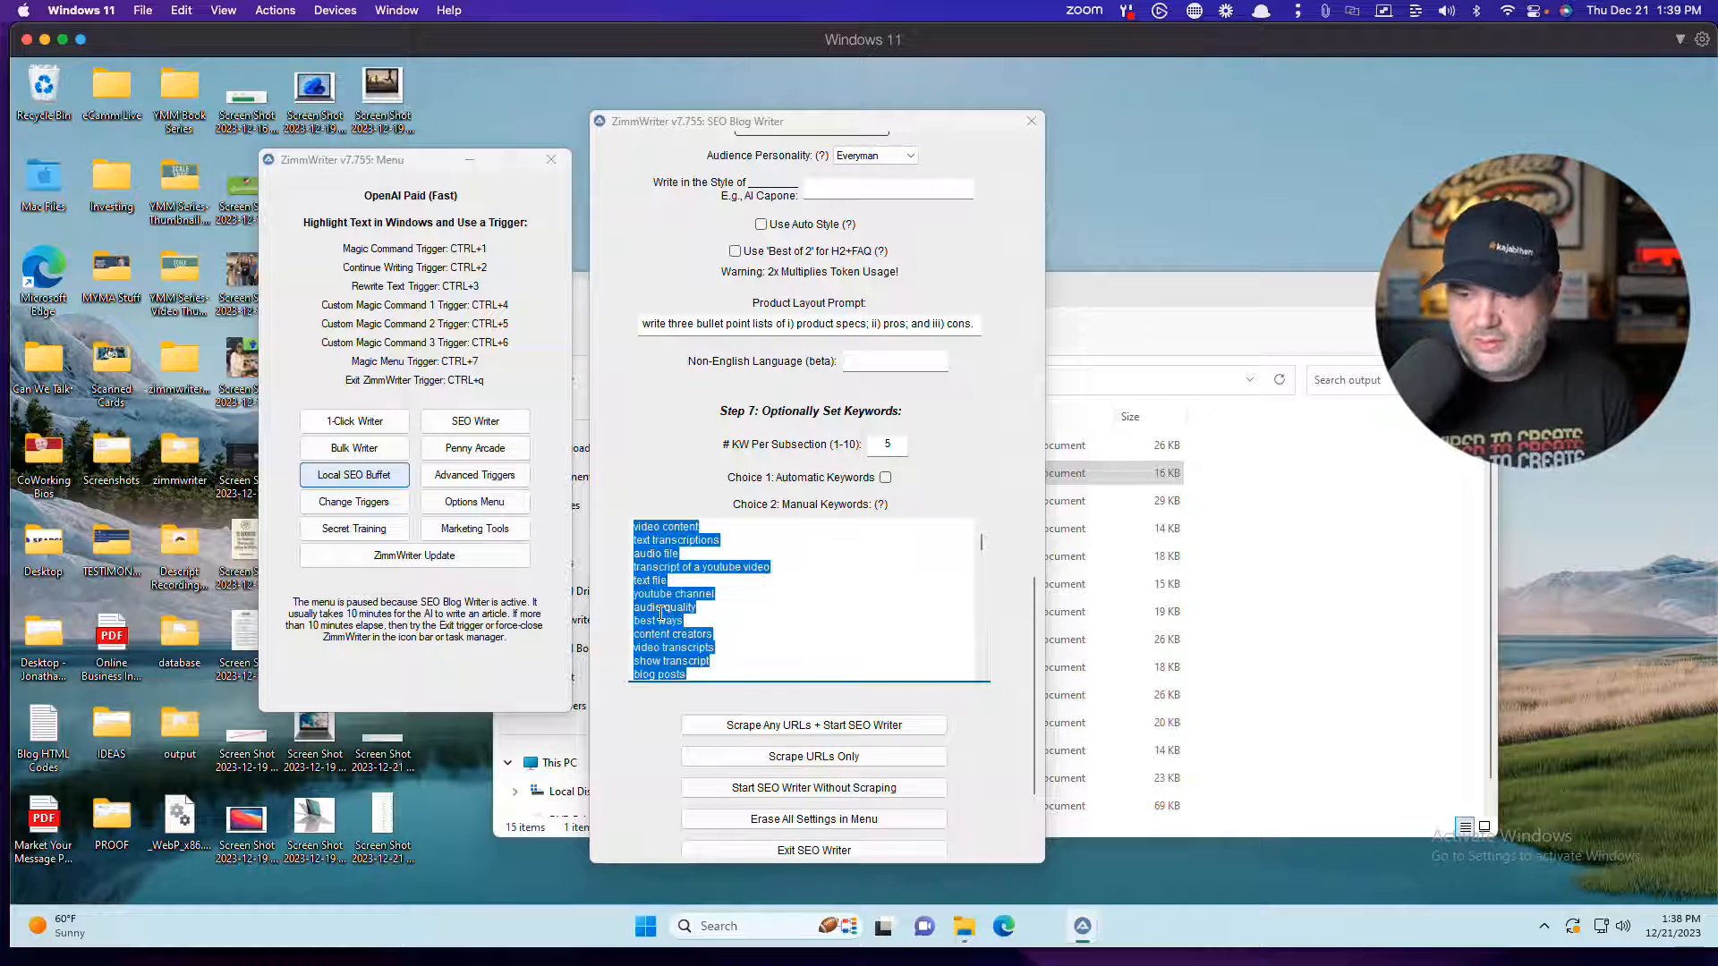
{"action": "key", "text": "BackSpace"}
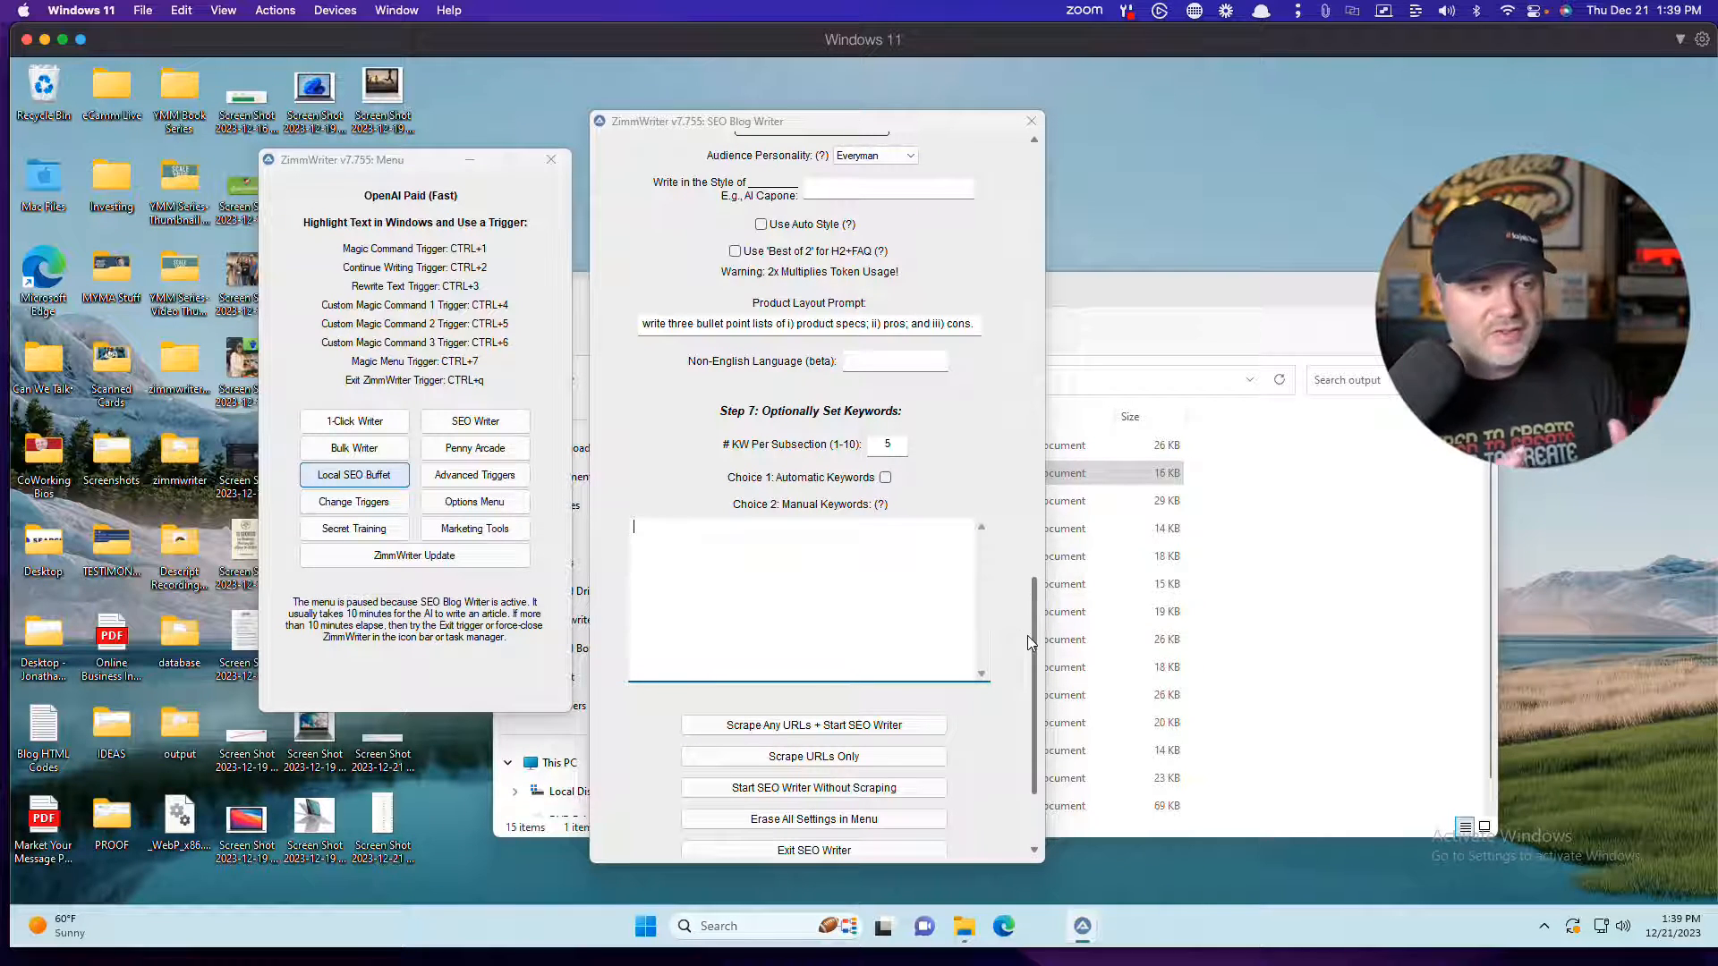
- Switch to the RankIQ report in Chrome, download it as a CSV and open the how_to_sell_sports_cards_on_ebay_SEO_report file
{"action": "key", "text": "ctrl+Left"}
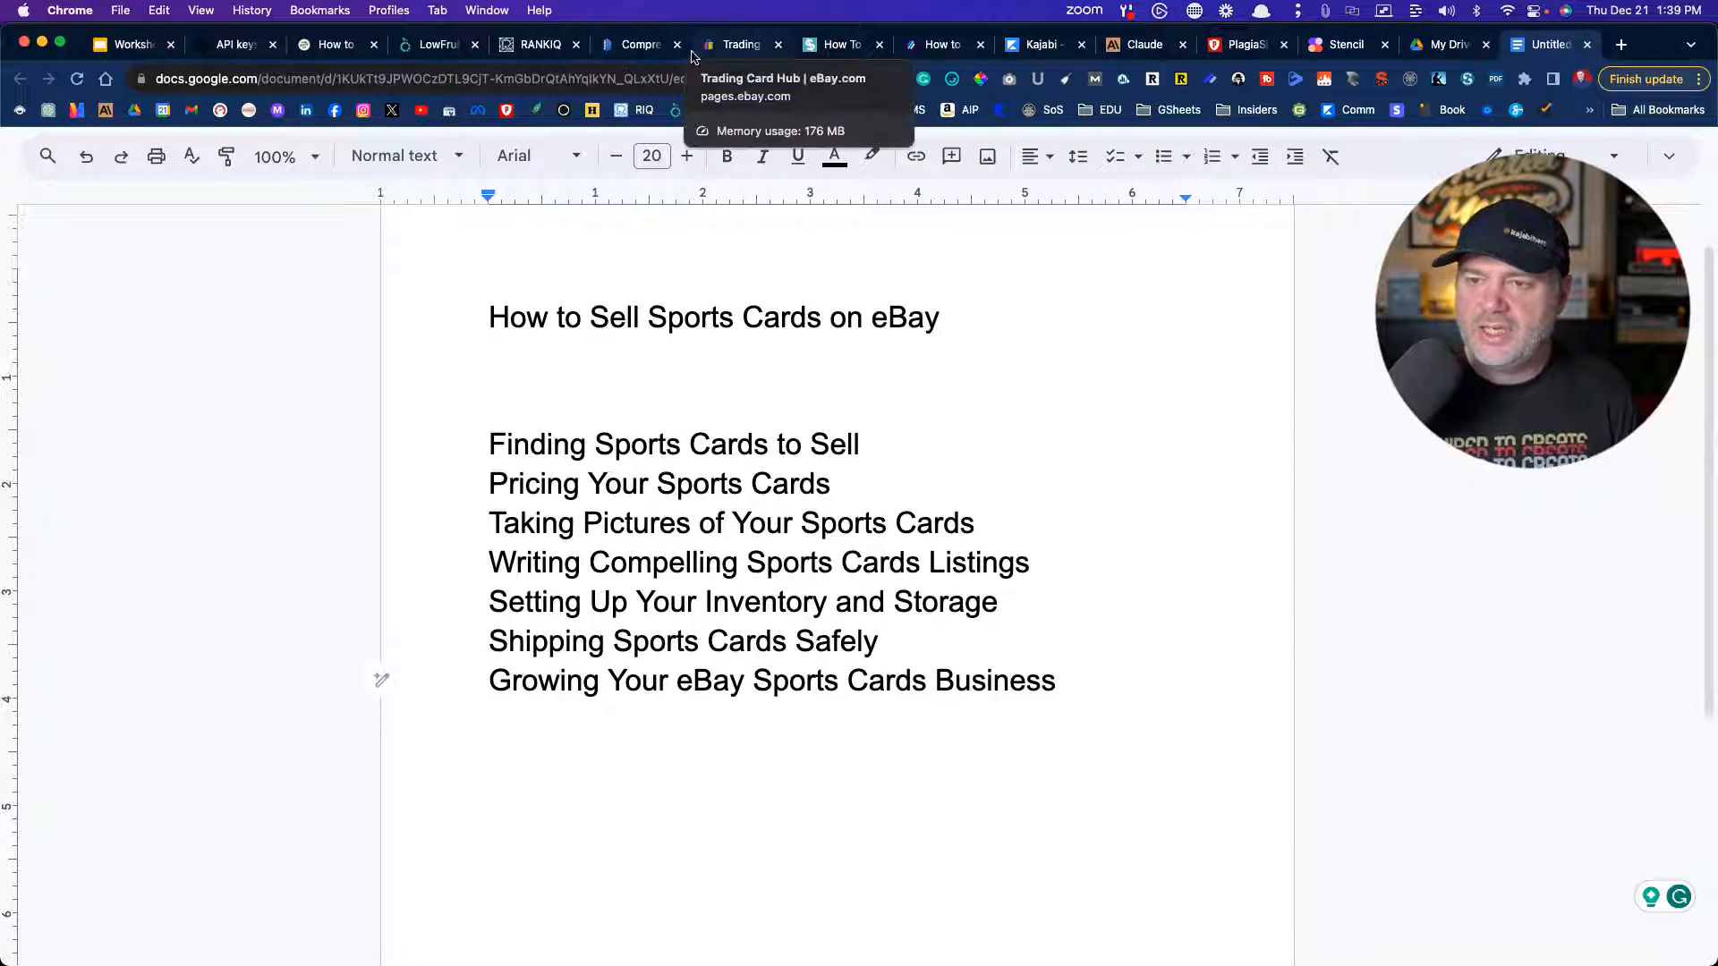
{"action": "left_click", "coordinate": [536, 43]}
{"action": "scroll", "coordinate": [415, 399], "scroll_direction": "down", "scroll_amount": 20}
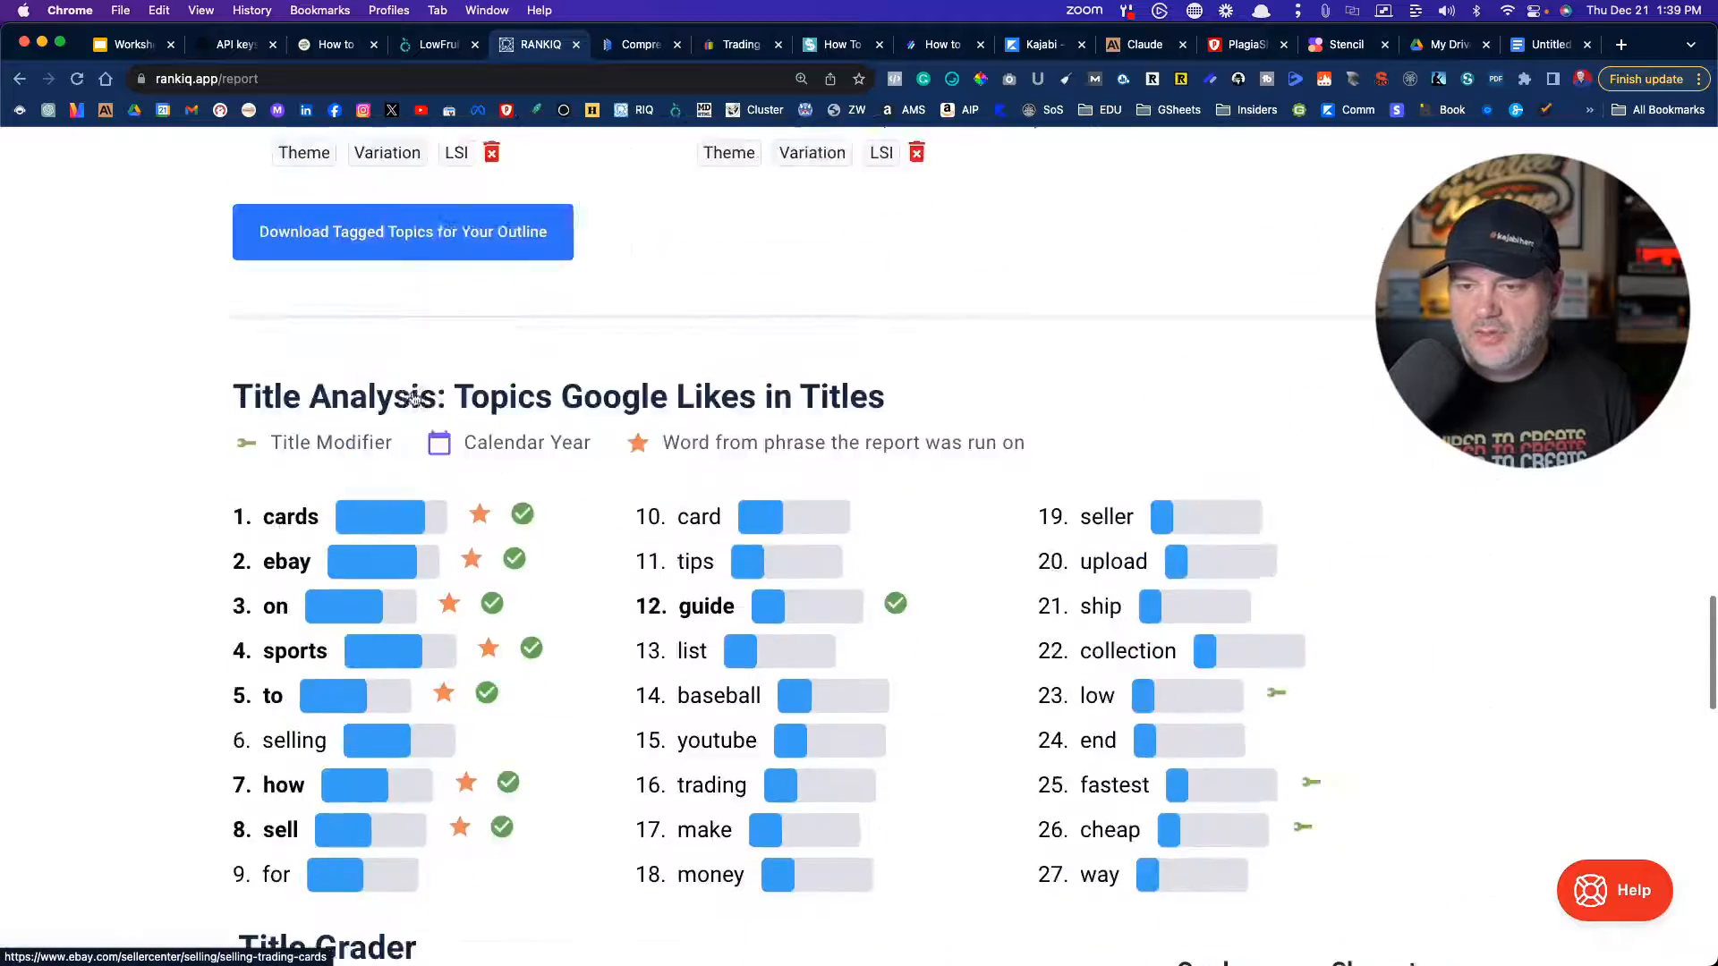
{"action": "scroll", "coordinate": [416, 447], "scroll_direction": "up", "scroll_amount": 6}
{"action": "scroll", "coordinate": [412, 394], "scroll_direction": "up", "scroll_amount": 14}
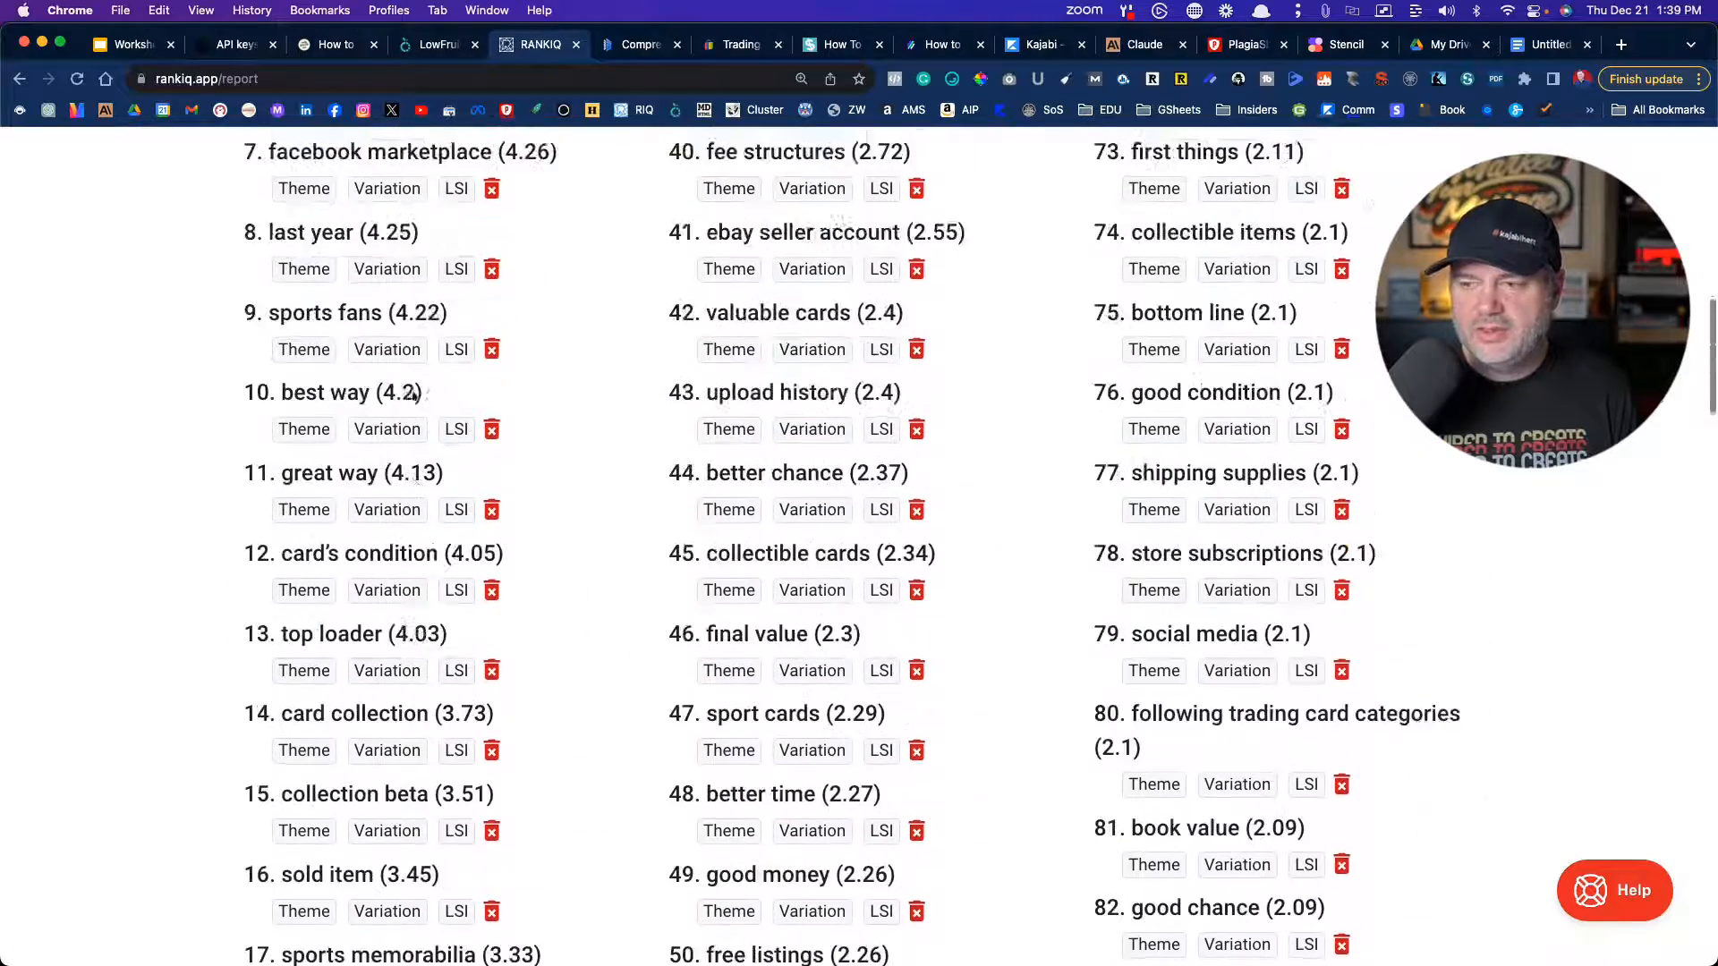
{"action": "scroll", "coordinate": [411, 391], "scroll_direction": "down", "scroll_amount": 1}
{"action": "scroll", "coordinate": [412, 394], "scroll_direction": "up", "scroll_amount": 3}
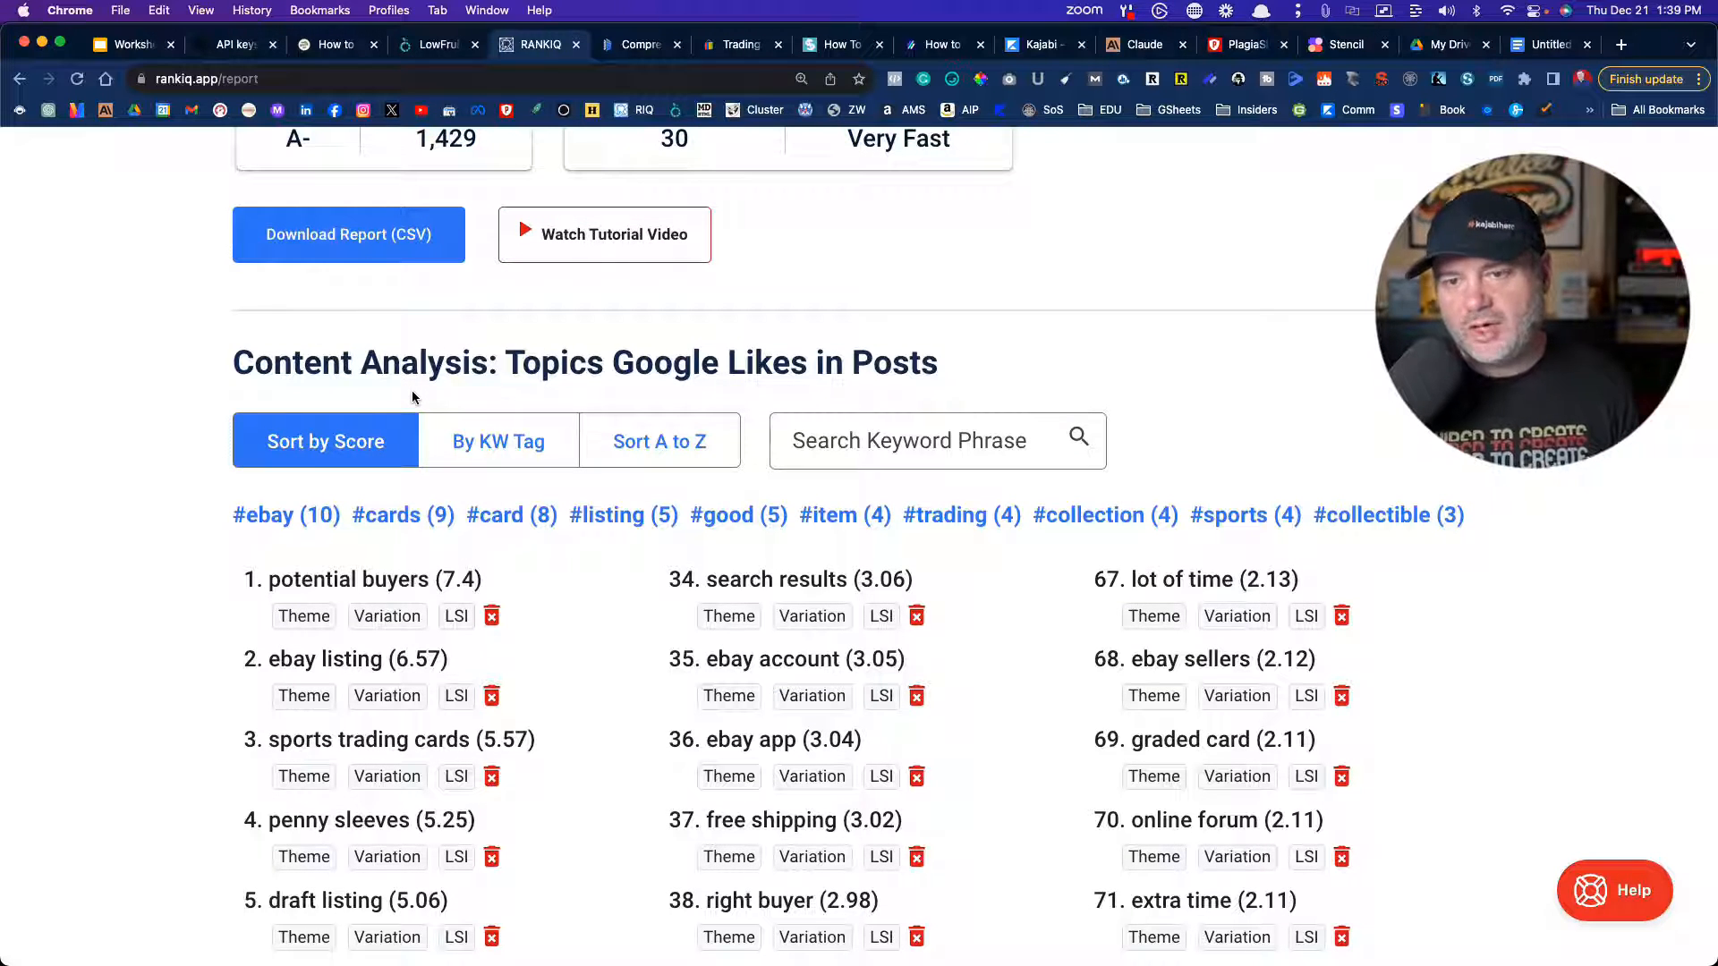
{"action": "left_click", "coordinate": [315, 235]}
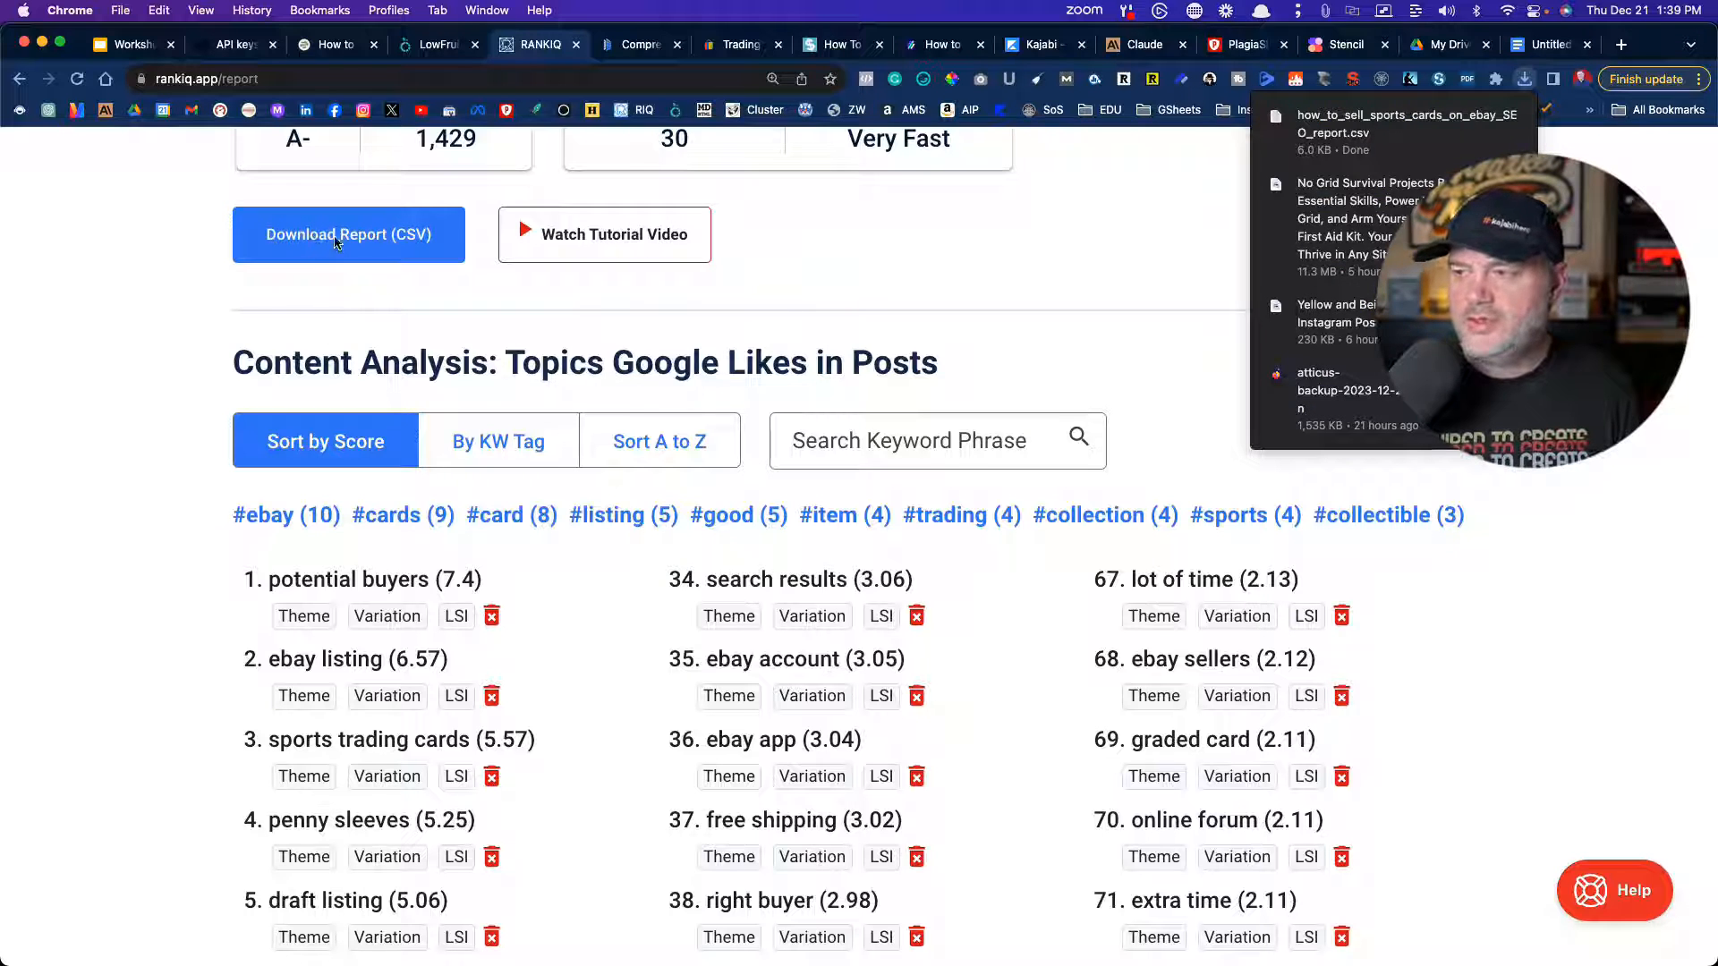
{"action": "left_click", "coordinate": [1321, 151]}
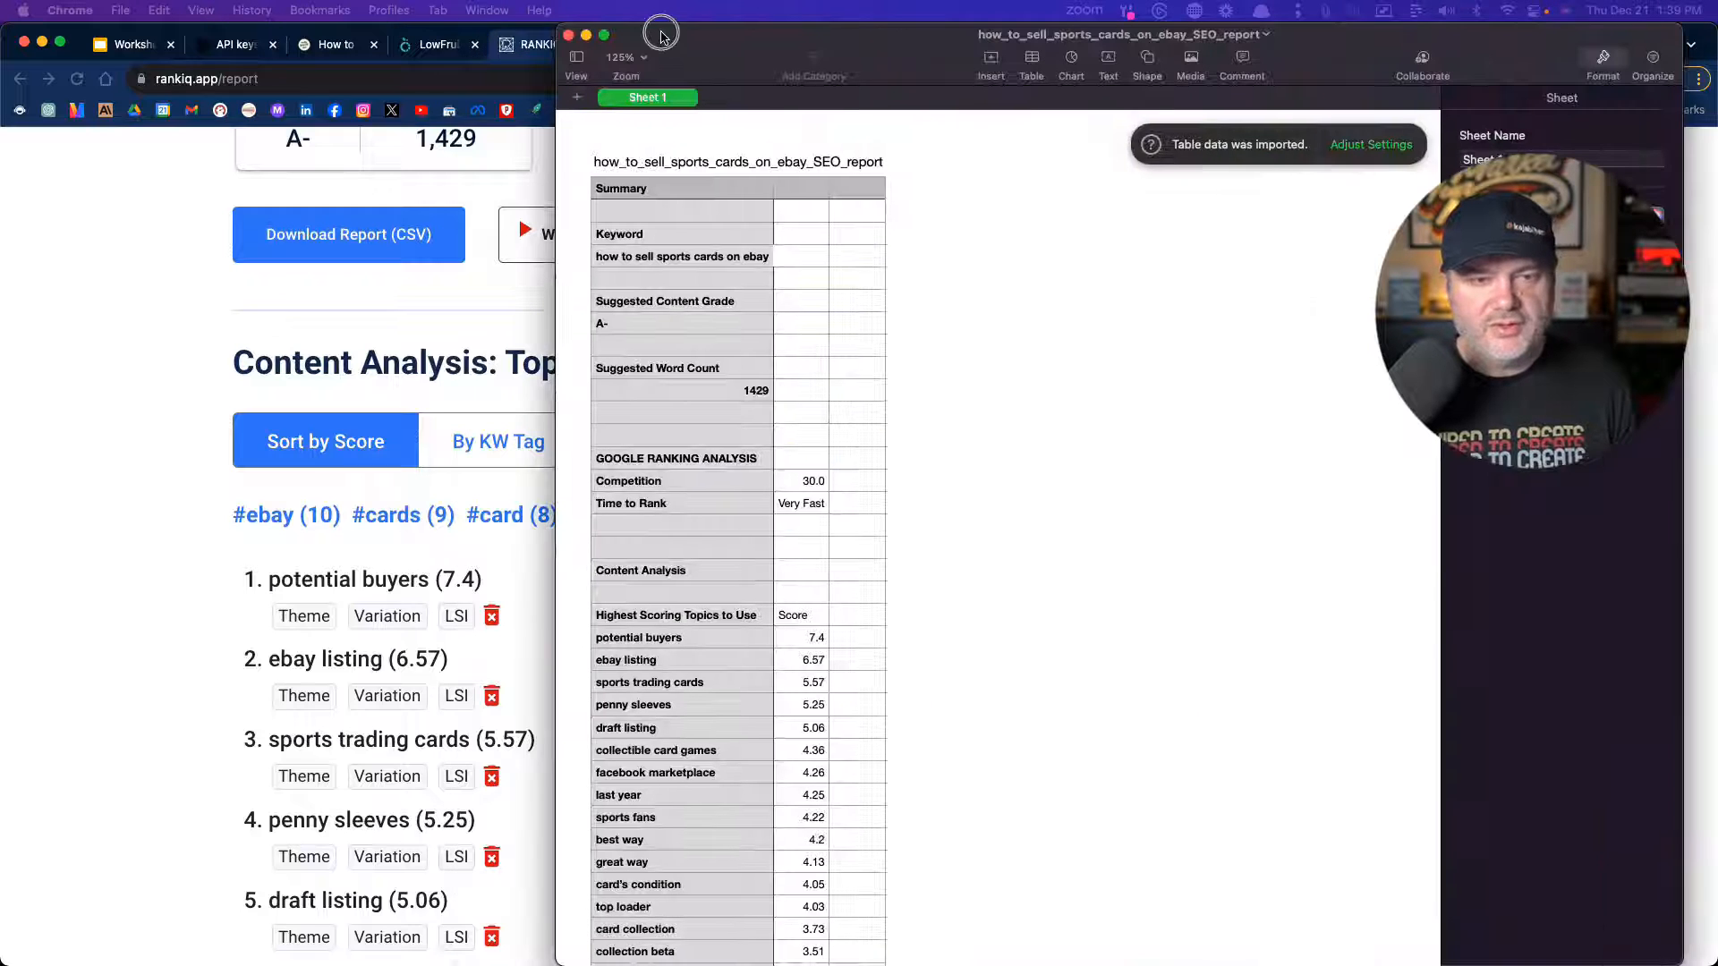
- Copy the Content Analysis topics from "potential buyers" through "natural light" in the report spreadsheet, without their scores
{"action": "scroll", "coordinate": [774, 680], "scroll_direction": "down", "scroll_amount": 10}
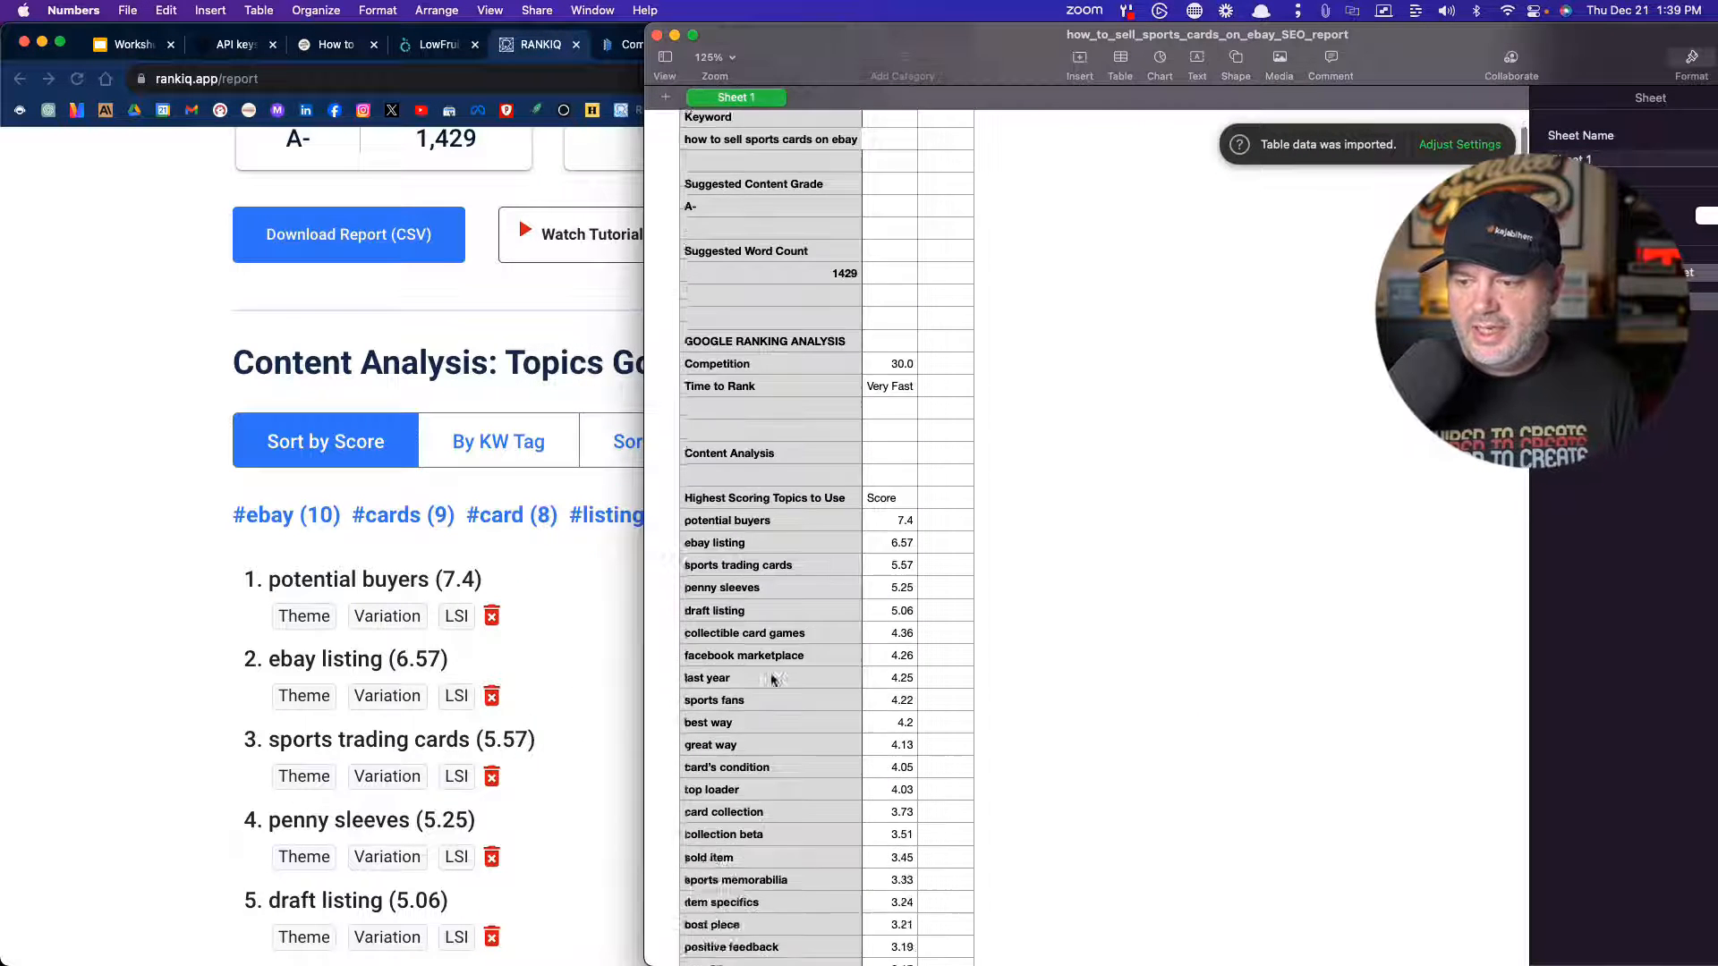
{"action": "left_click_drag", "start_coordinate": [745, 163], "coordinate": [762, 530]}
{"action": "scroll", "coordinate": [747, 921], "scroll_direction": "down", "scroll_amount": 10}
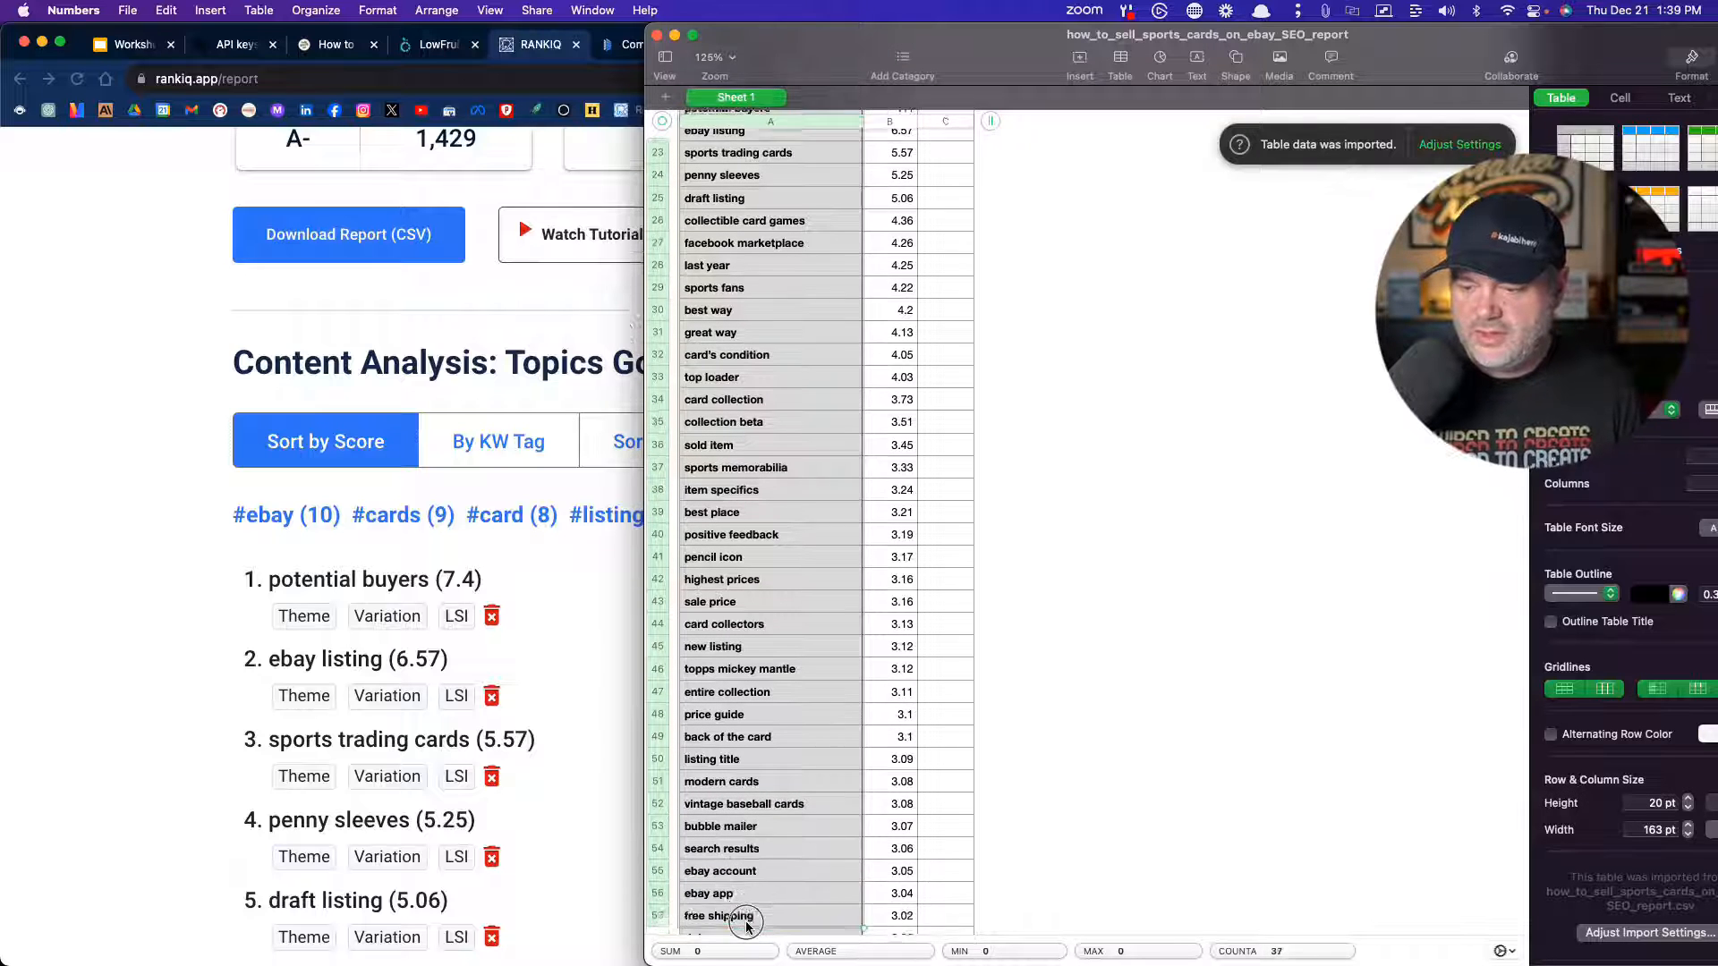
{"action": "left_click_drag", "start_coordinate": [732, 959], "coordinate": [735, 349]}
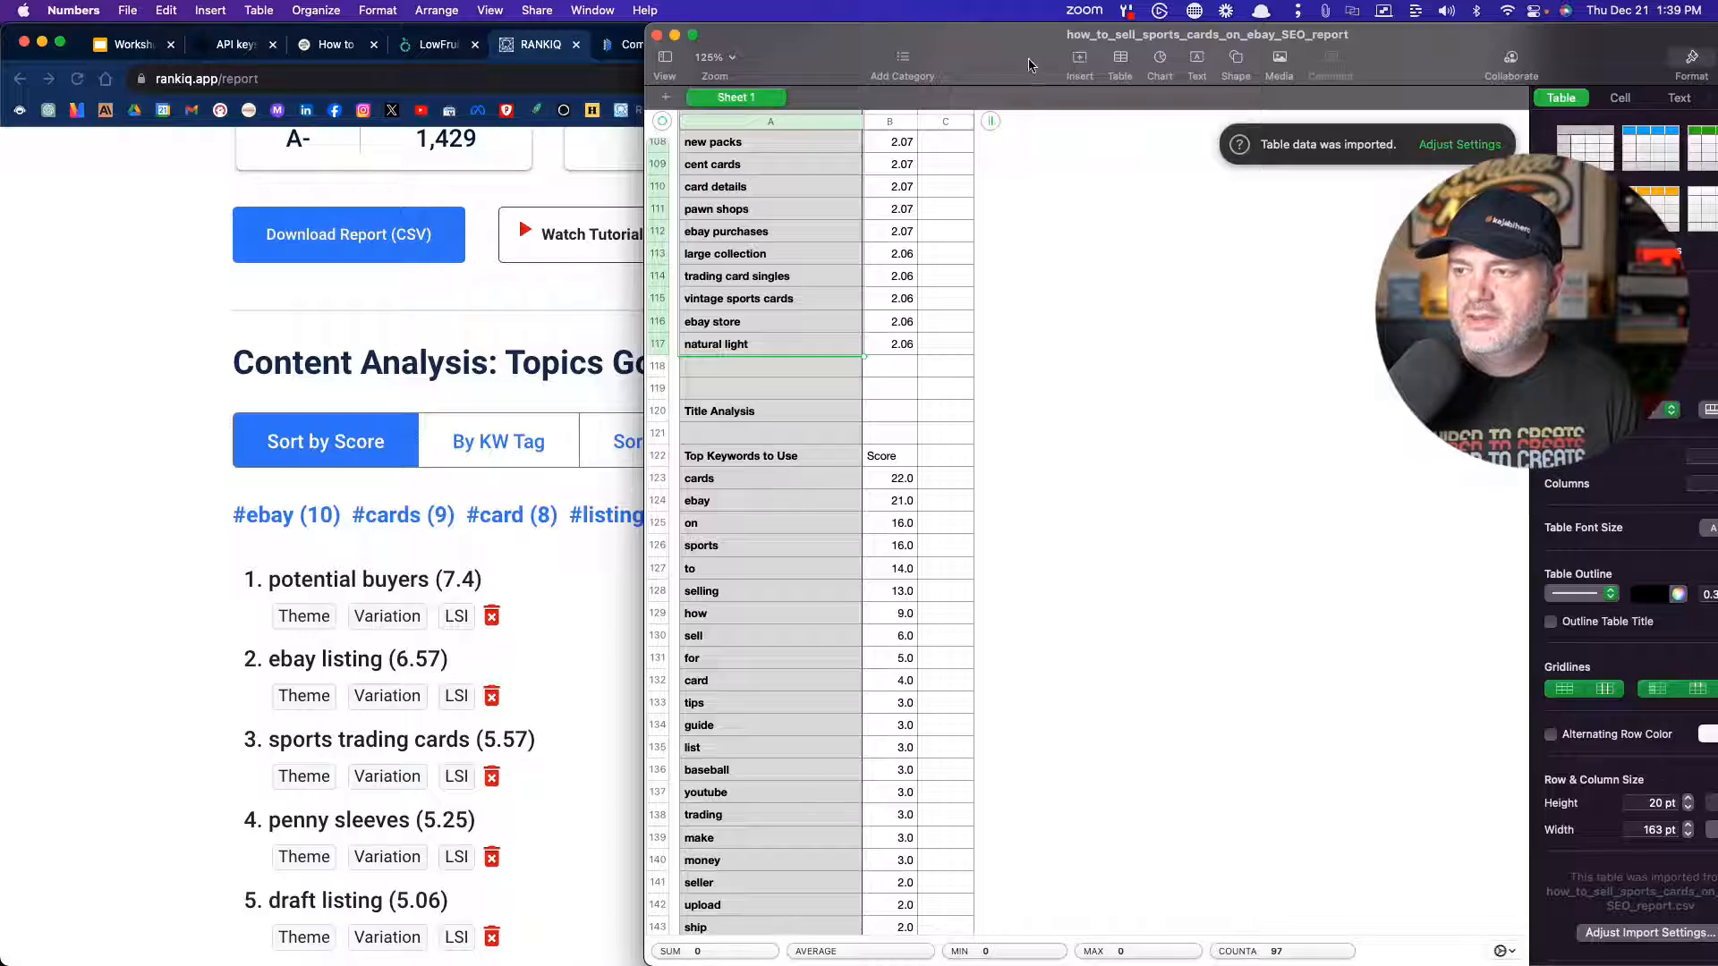
{"action": "left_click_drag", "start_coordinate": [1028, 59], "coordinate": [1029, 0]}
- Switch to ZimmWriter, paste the copied RankIQ topics into the manual keywords list and review the entries
{"action": "key", "text": "ctrl+Right"}
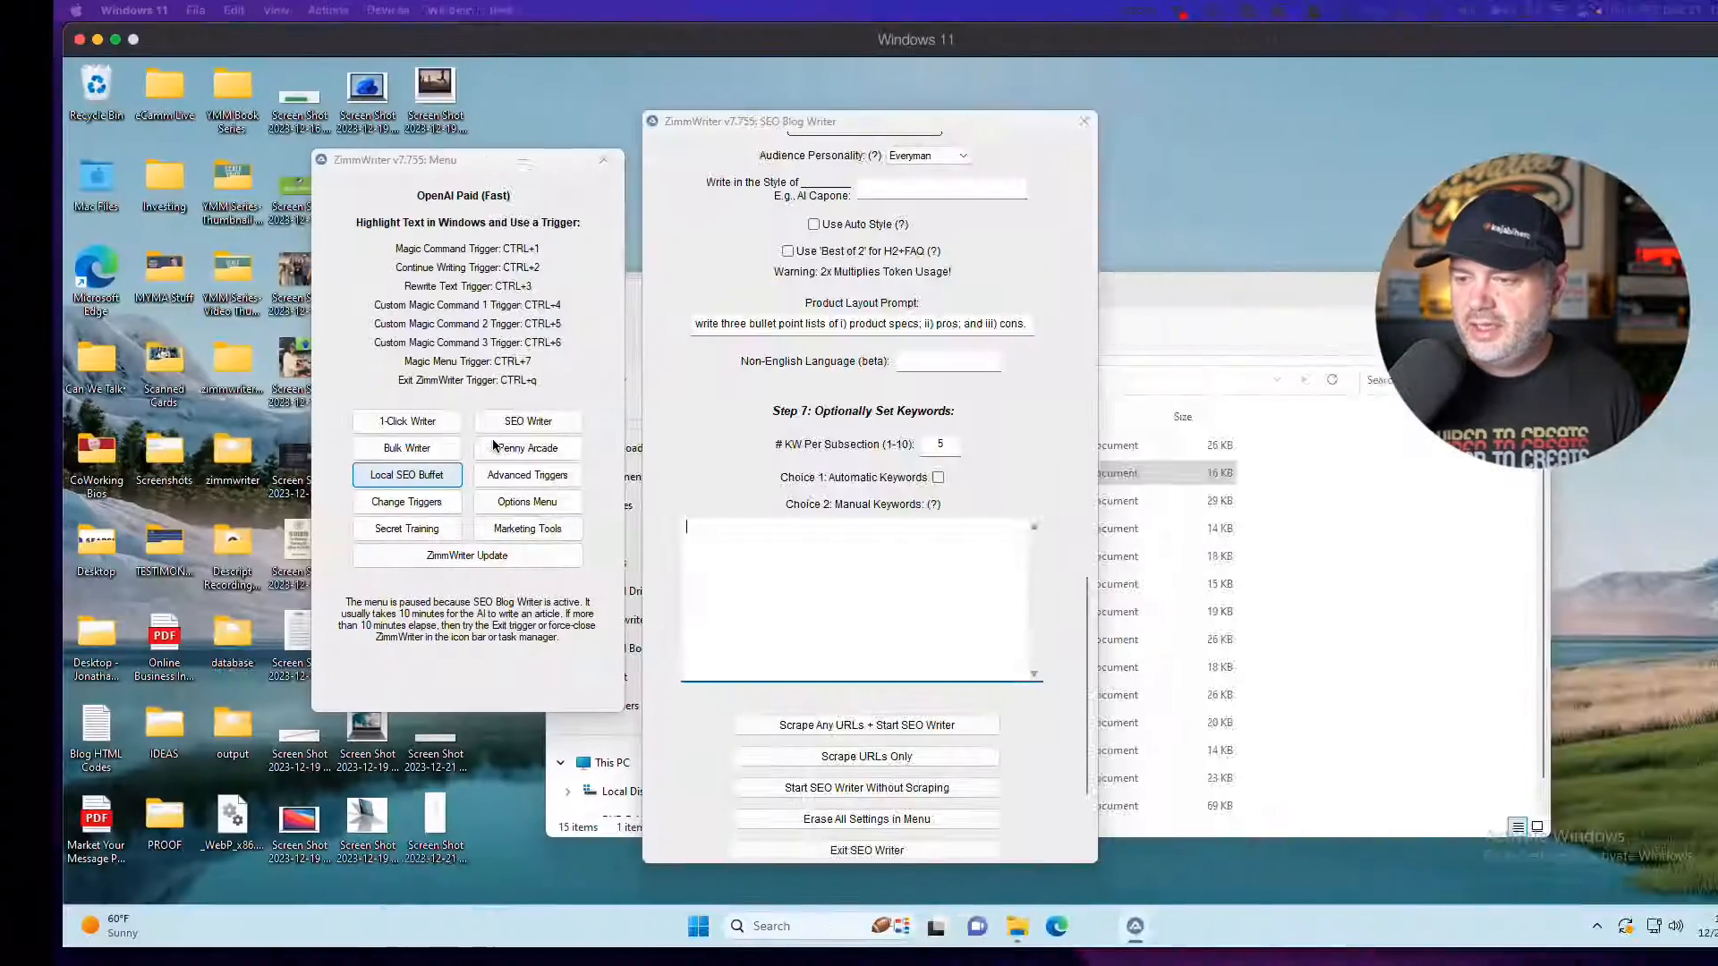
{"action": "type", "text": "michael jordan new packs cent cards card details pawn shops ebay purchases large collection trading card singles vintage sports cards ebay store natural light"}
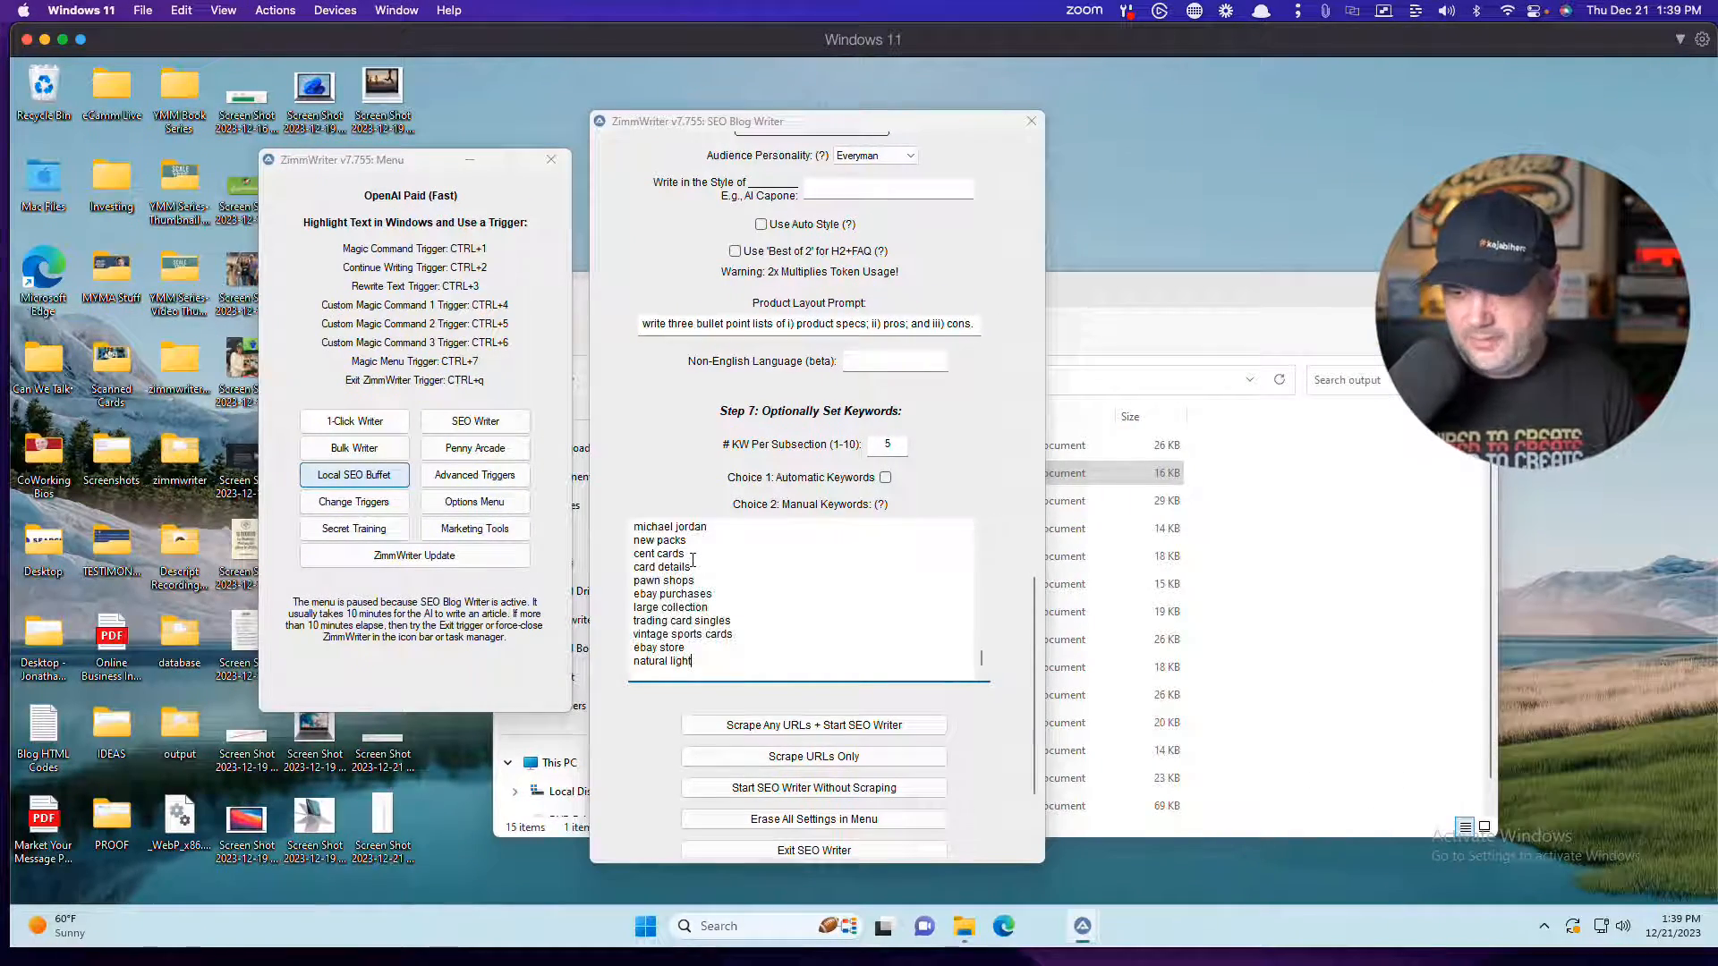
{"action": "left_click_drag", "start_coordinate": [1031, 683], "coordinate": [1009, 231]}
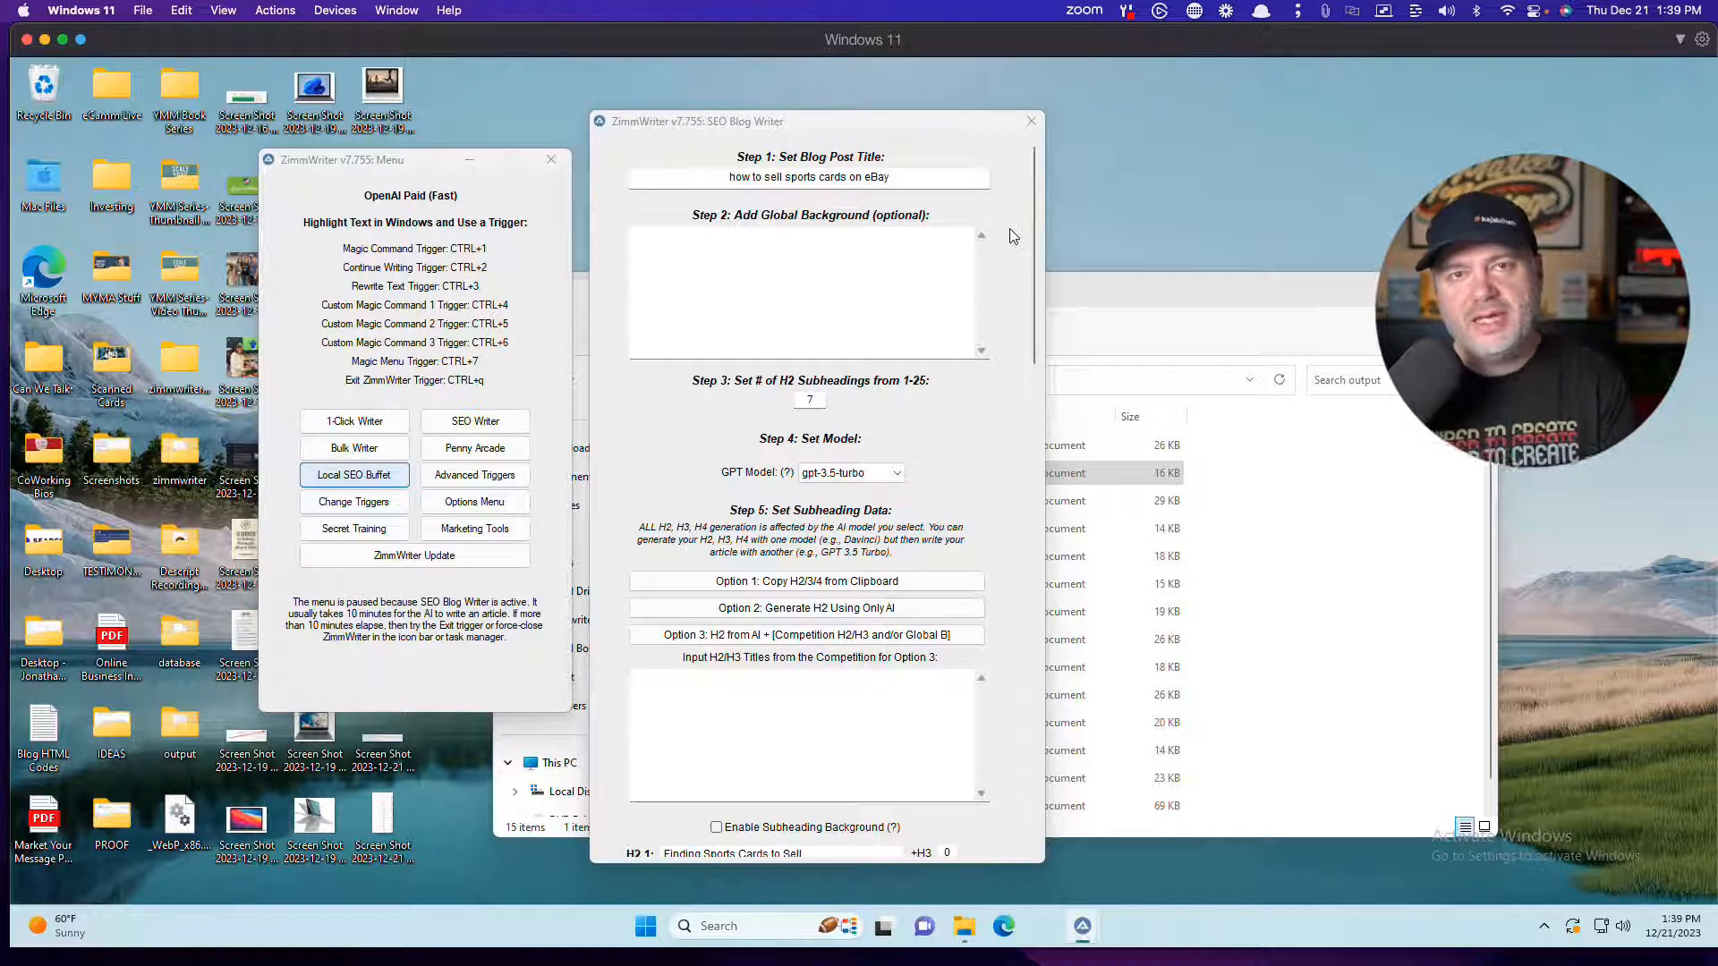
{"action": "left_click_drag", "start_coordinate": [1034, 265], "coordinate": [1013, 756]}
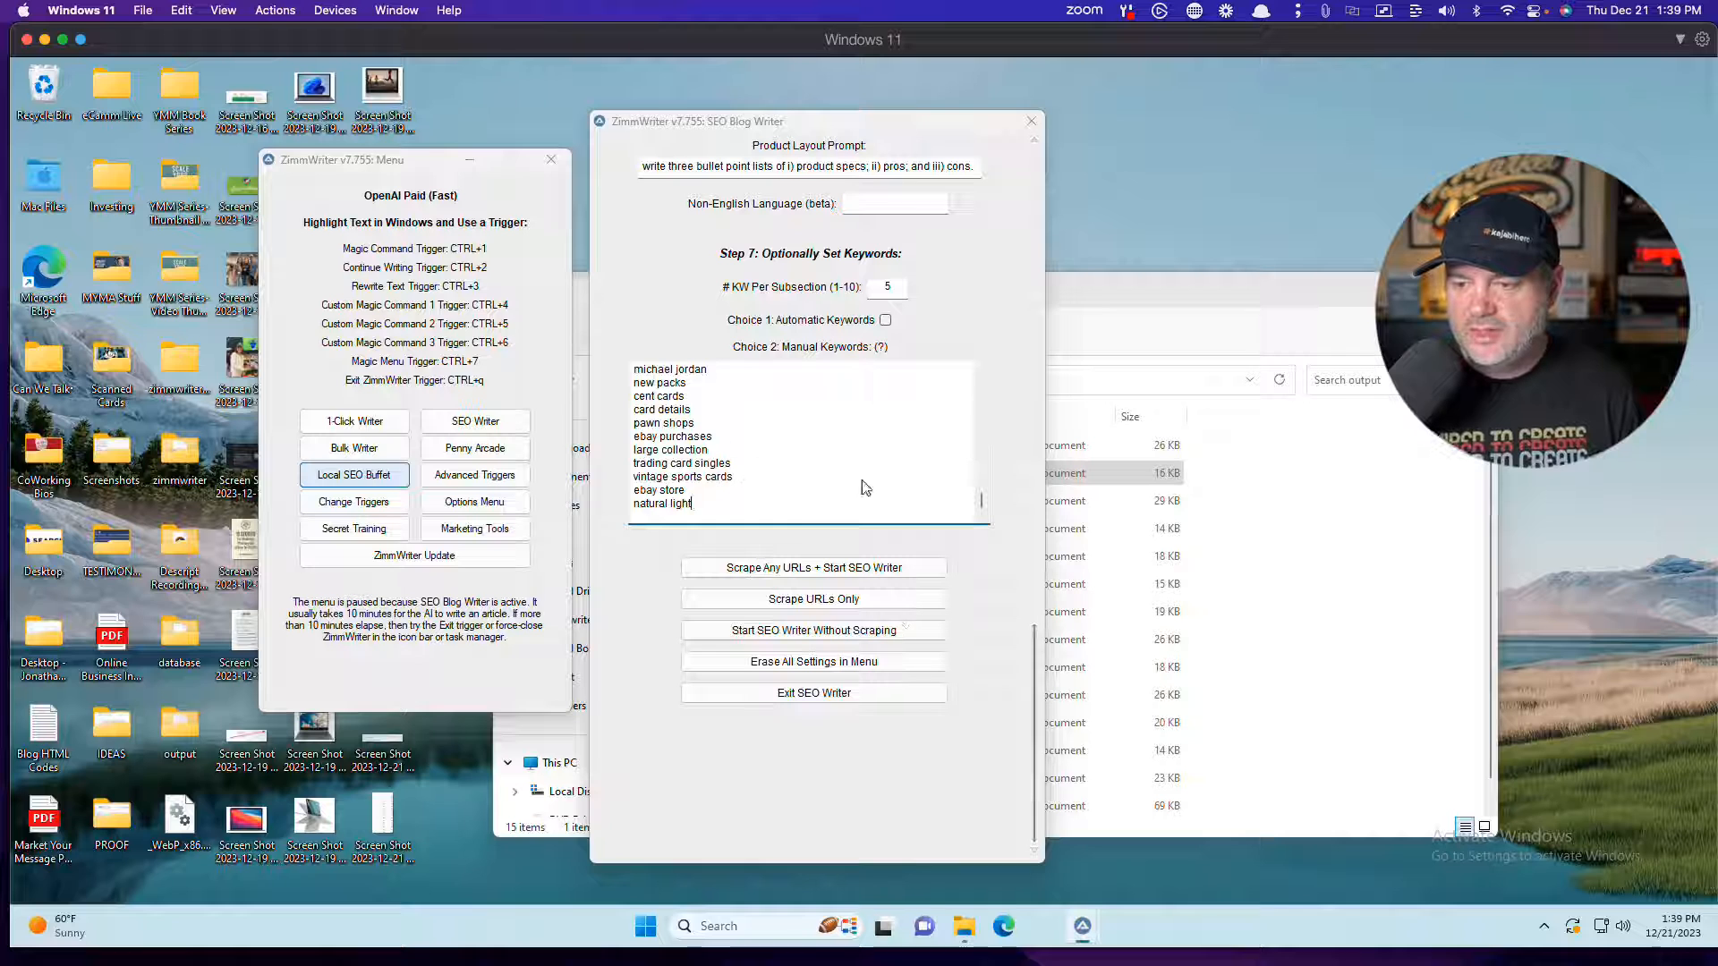
{"action": "left_click_drag", "start_coordinate": [980, 502], "coordinate": [971, 398]}
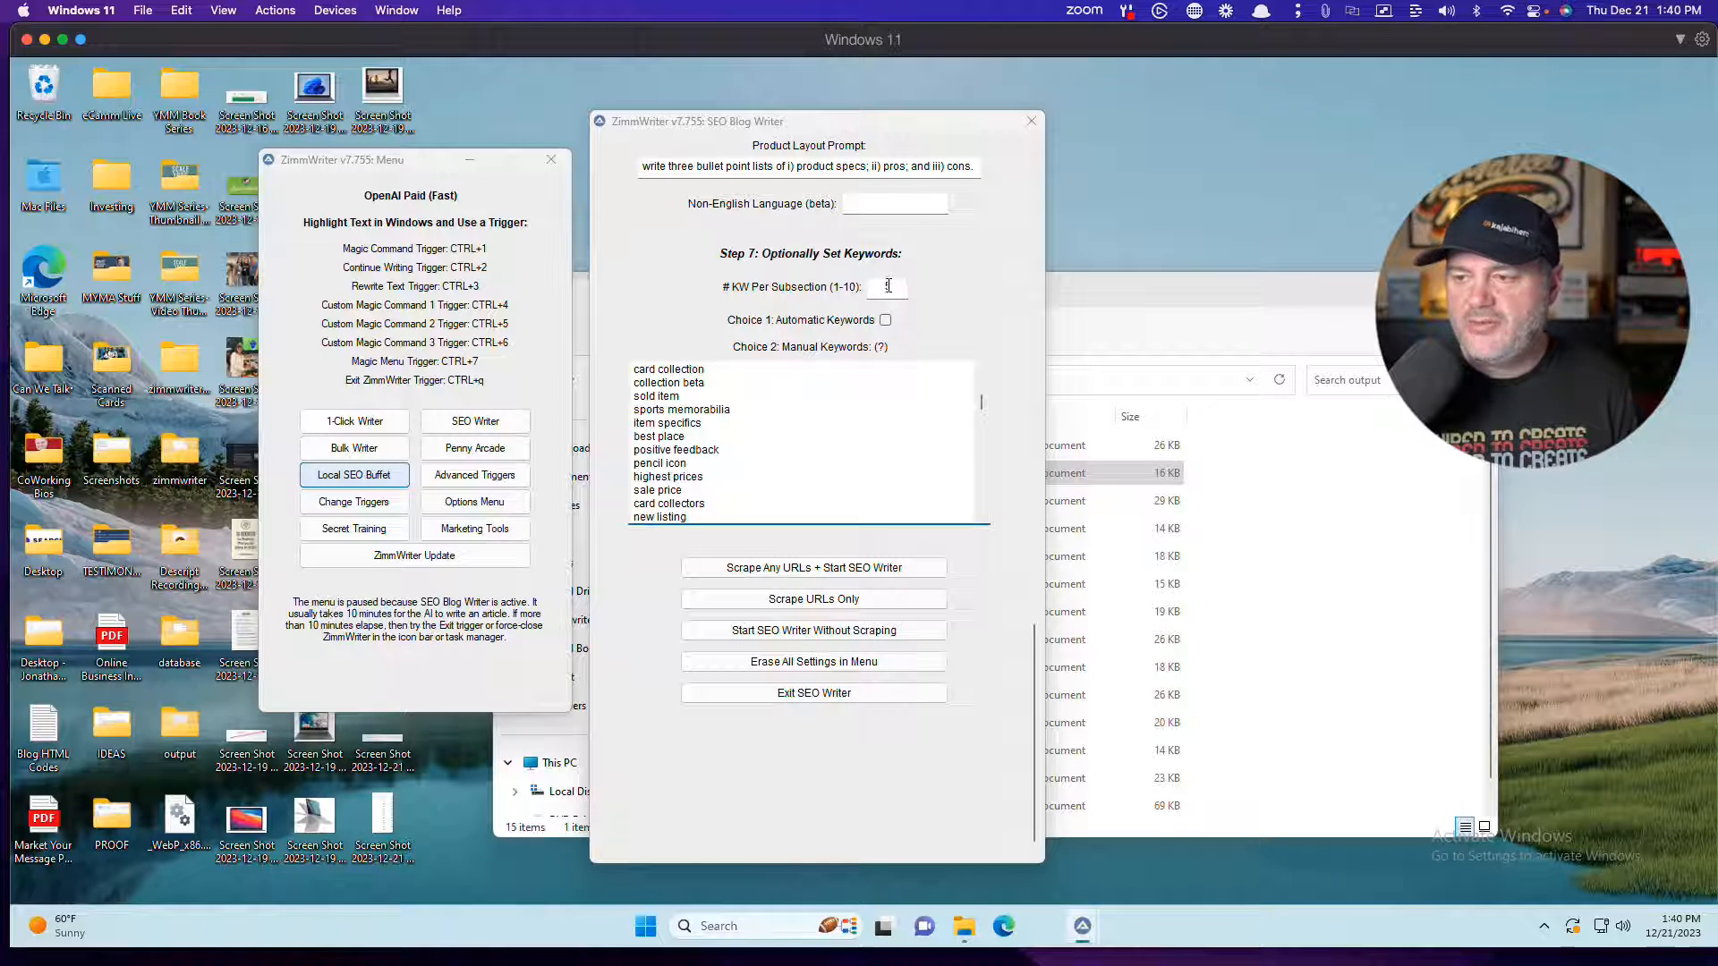
- Set the number of keywords per subsection to 7 and start the SEO Writer without scraping
{"action": "left_click", "coordinate": [891, 286]}
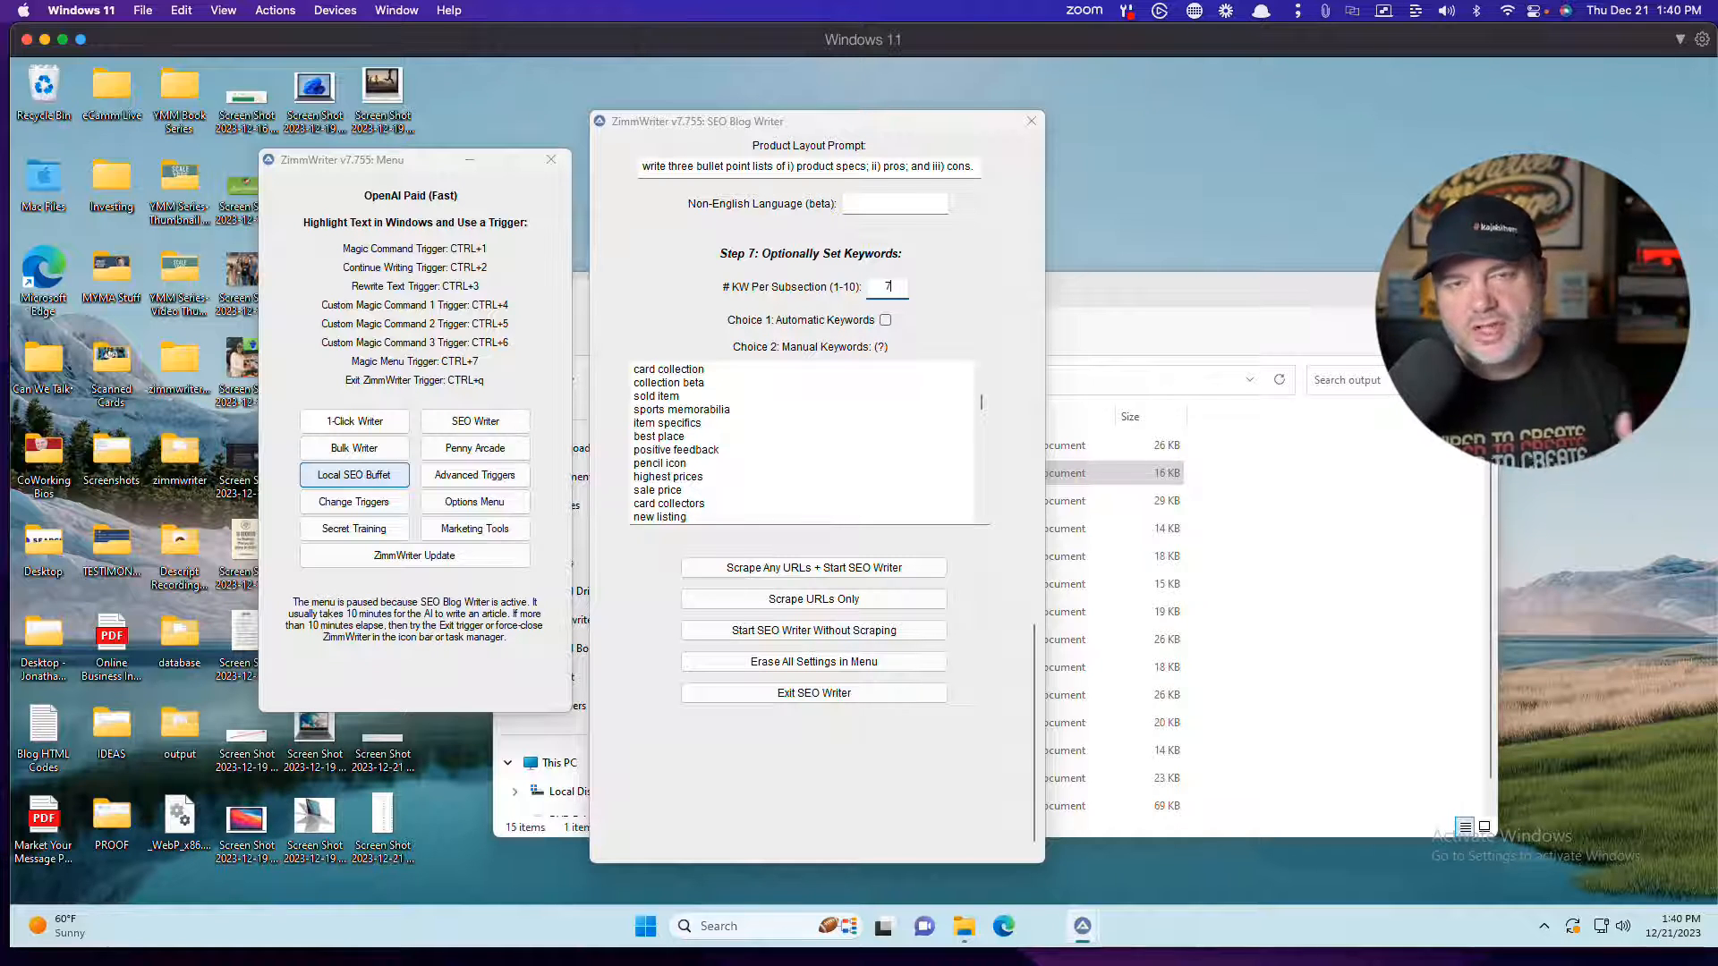
{"action": "mouse_move", "coordinate": [1028, 716]}
{"action": "left_mouse_down"}
{"action": "mouse_move", "coordinate": [1027, 616]}
{"action": "mouse_move", "coordinate": [1028, 748]}
{"action": "left_mouse_up"}
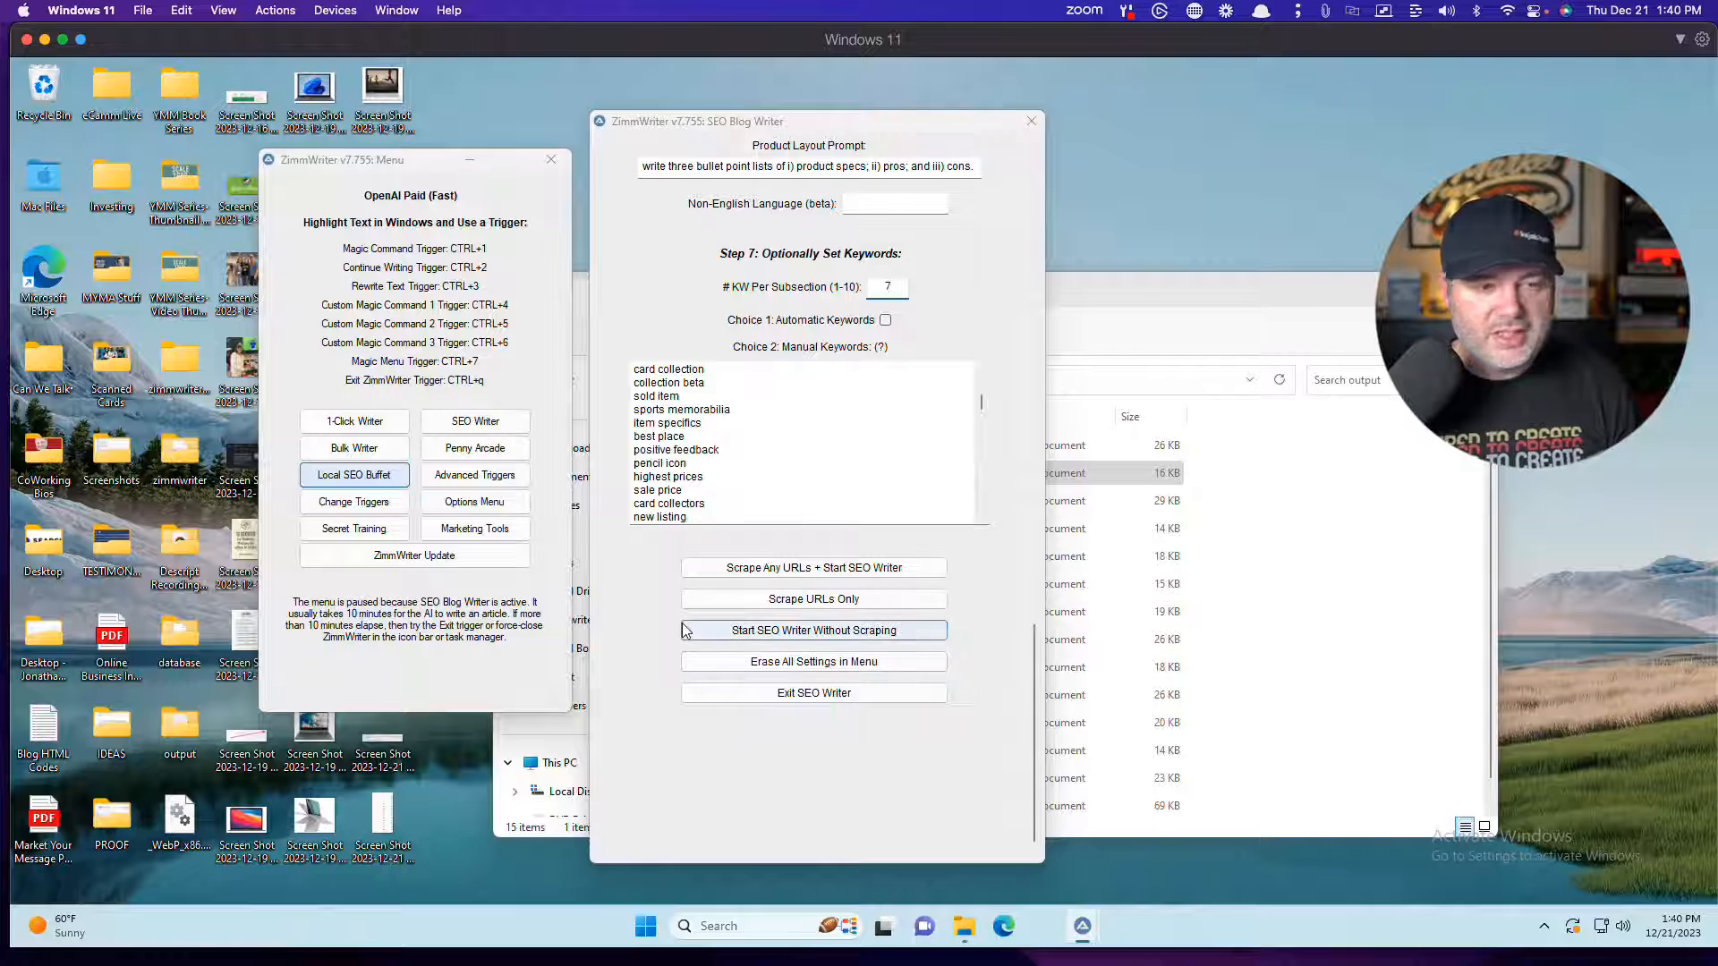
{"action": "left_click", "coordinate": [791, 631]}
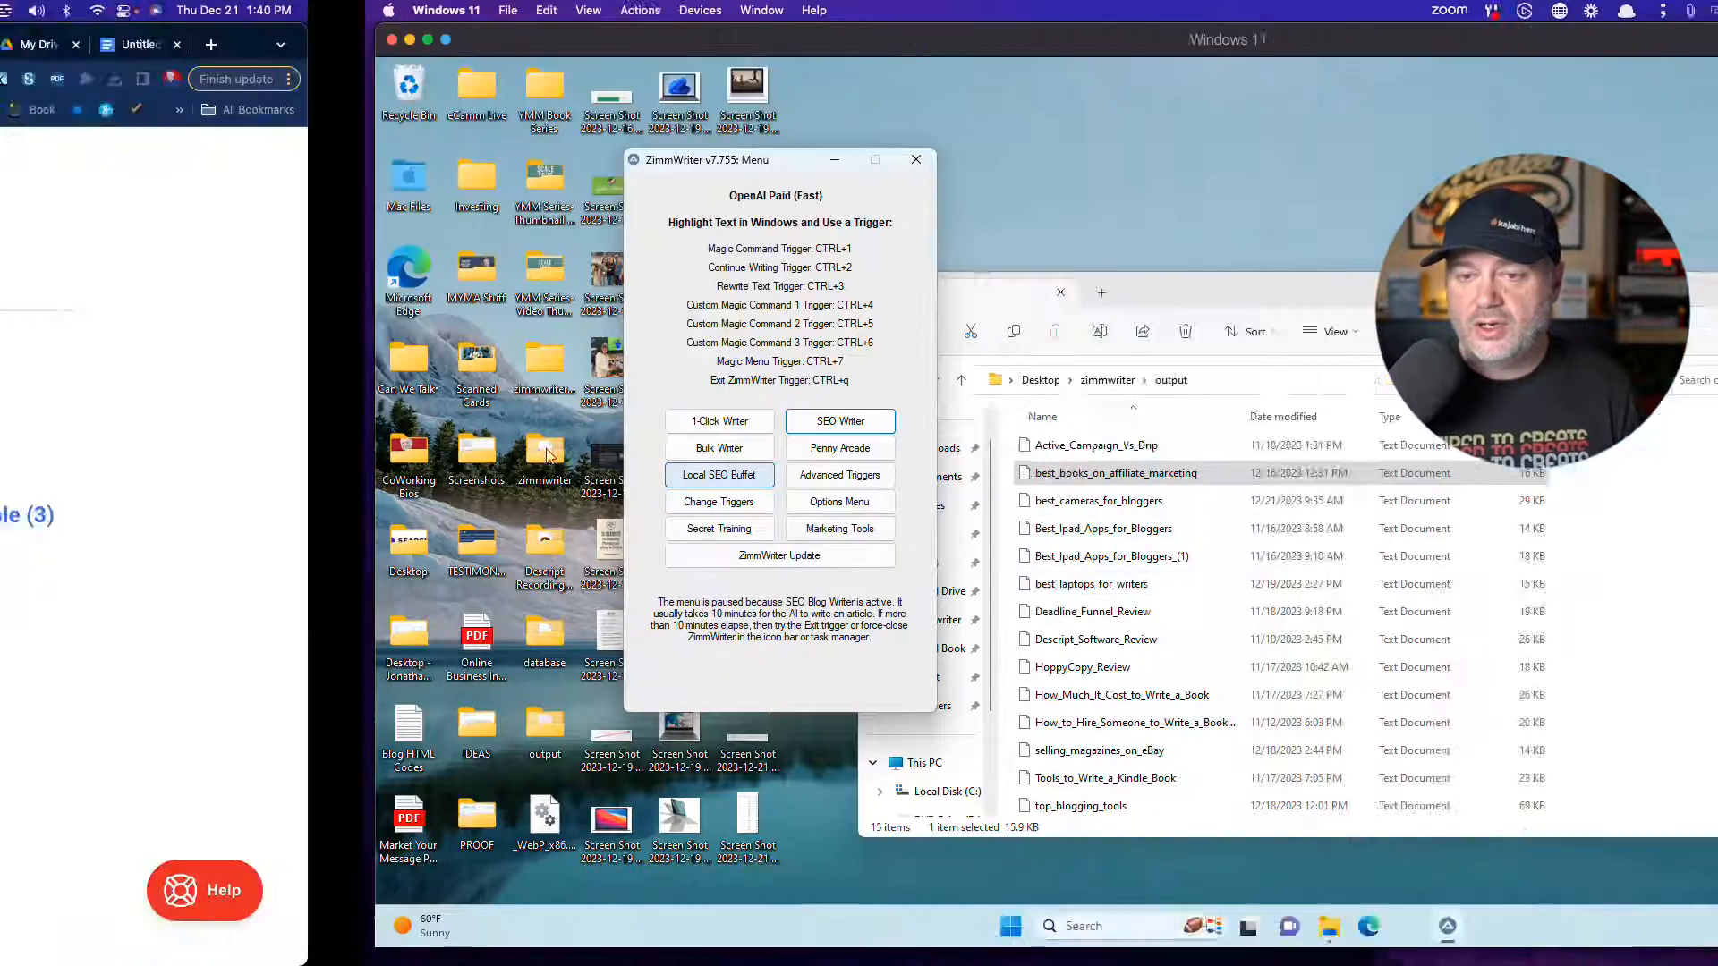
- Switch back to the RankIQ report in Chrome and copy the title "How to Sell Sports Cards on eBay (2024 Guide)" from the Title Grader
{"action": "key", "text": "ctrl+Left"}
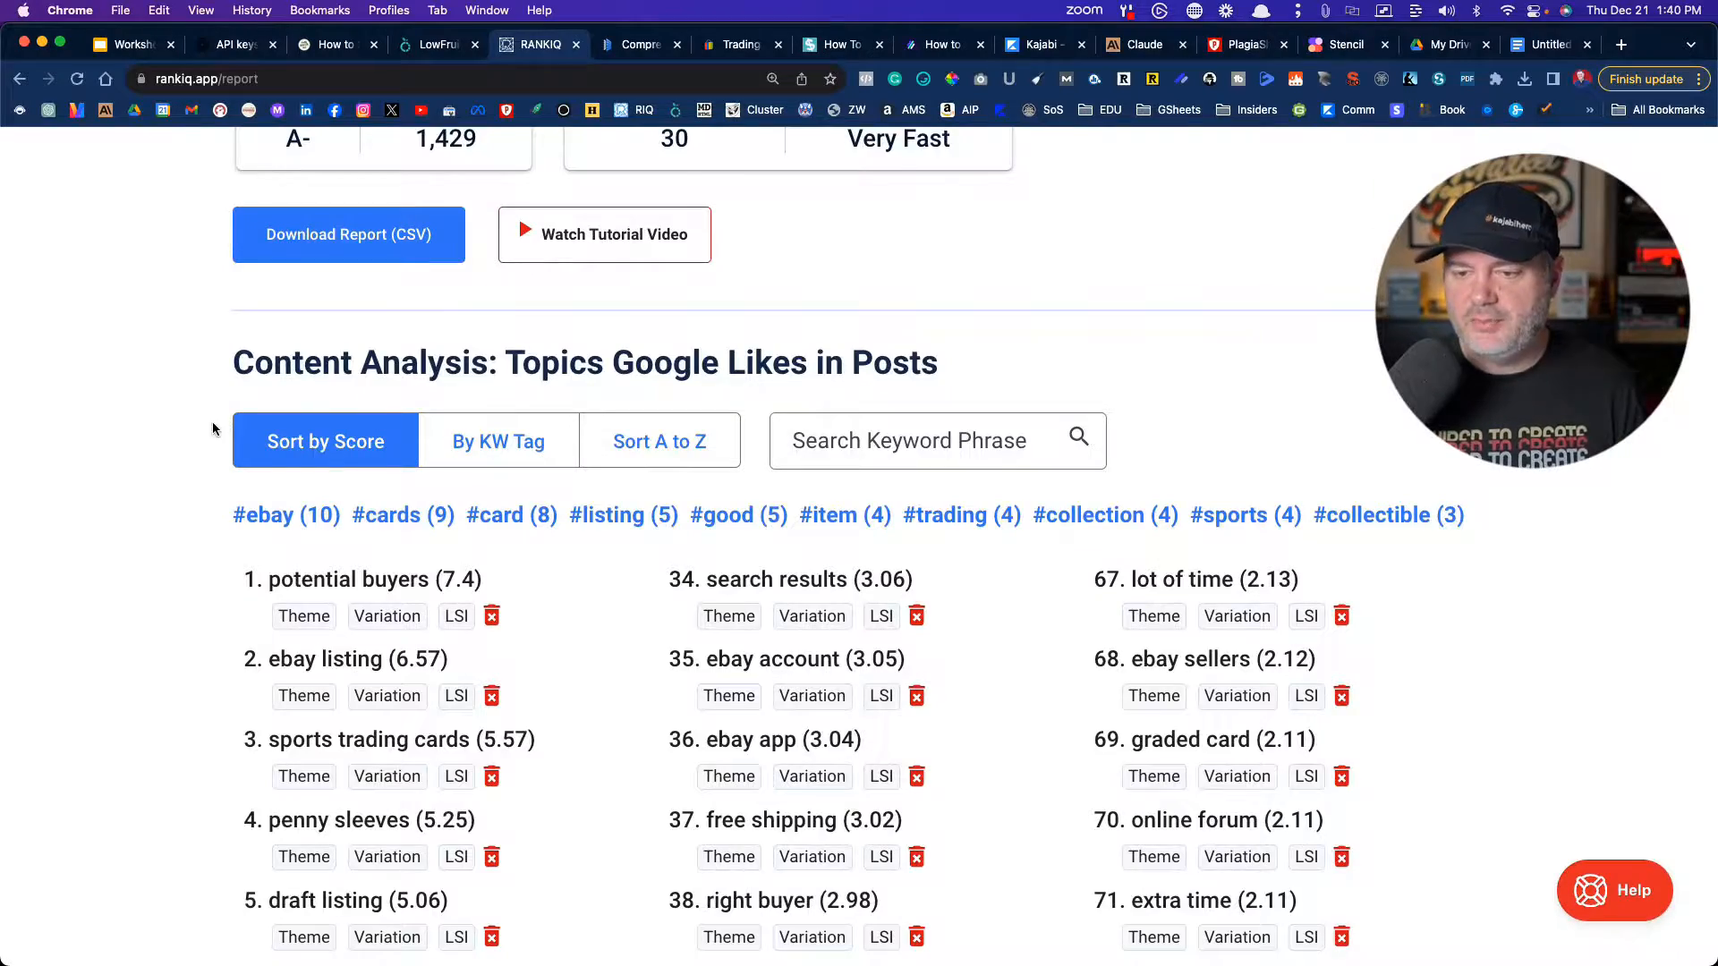
{"action": "scroll", "coordinate": [212, 429], "scroll_direction": "down", "scroll_amount": 10}
{"action": "scroll", "coordinate": [212, 422], "scroll_direction": "down", "scroll_amount": 15}
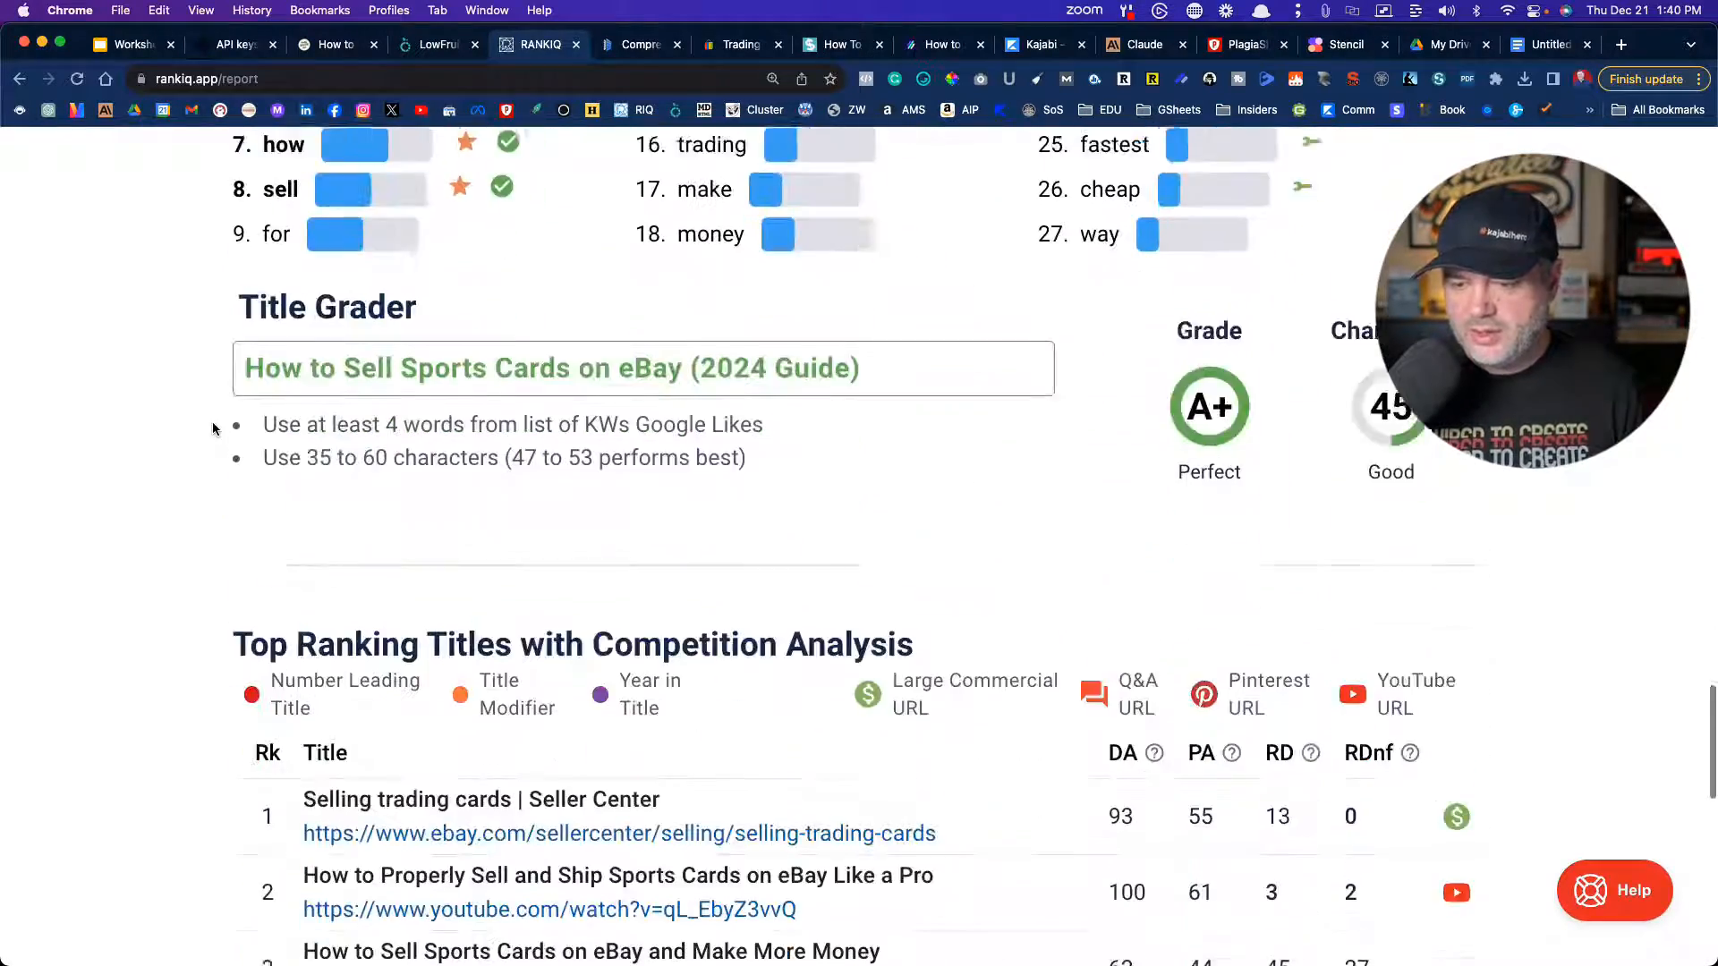
{"action": "triple_click", "coordinate": [421, 324]}
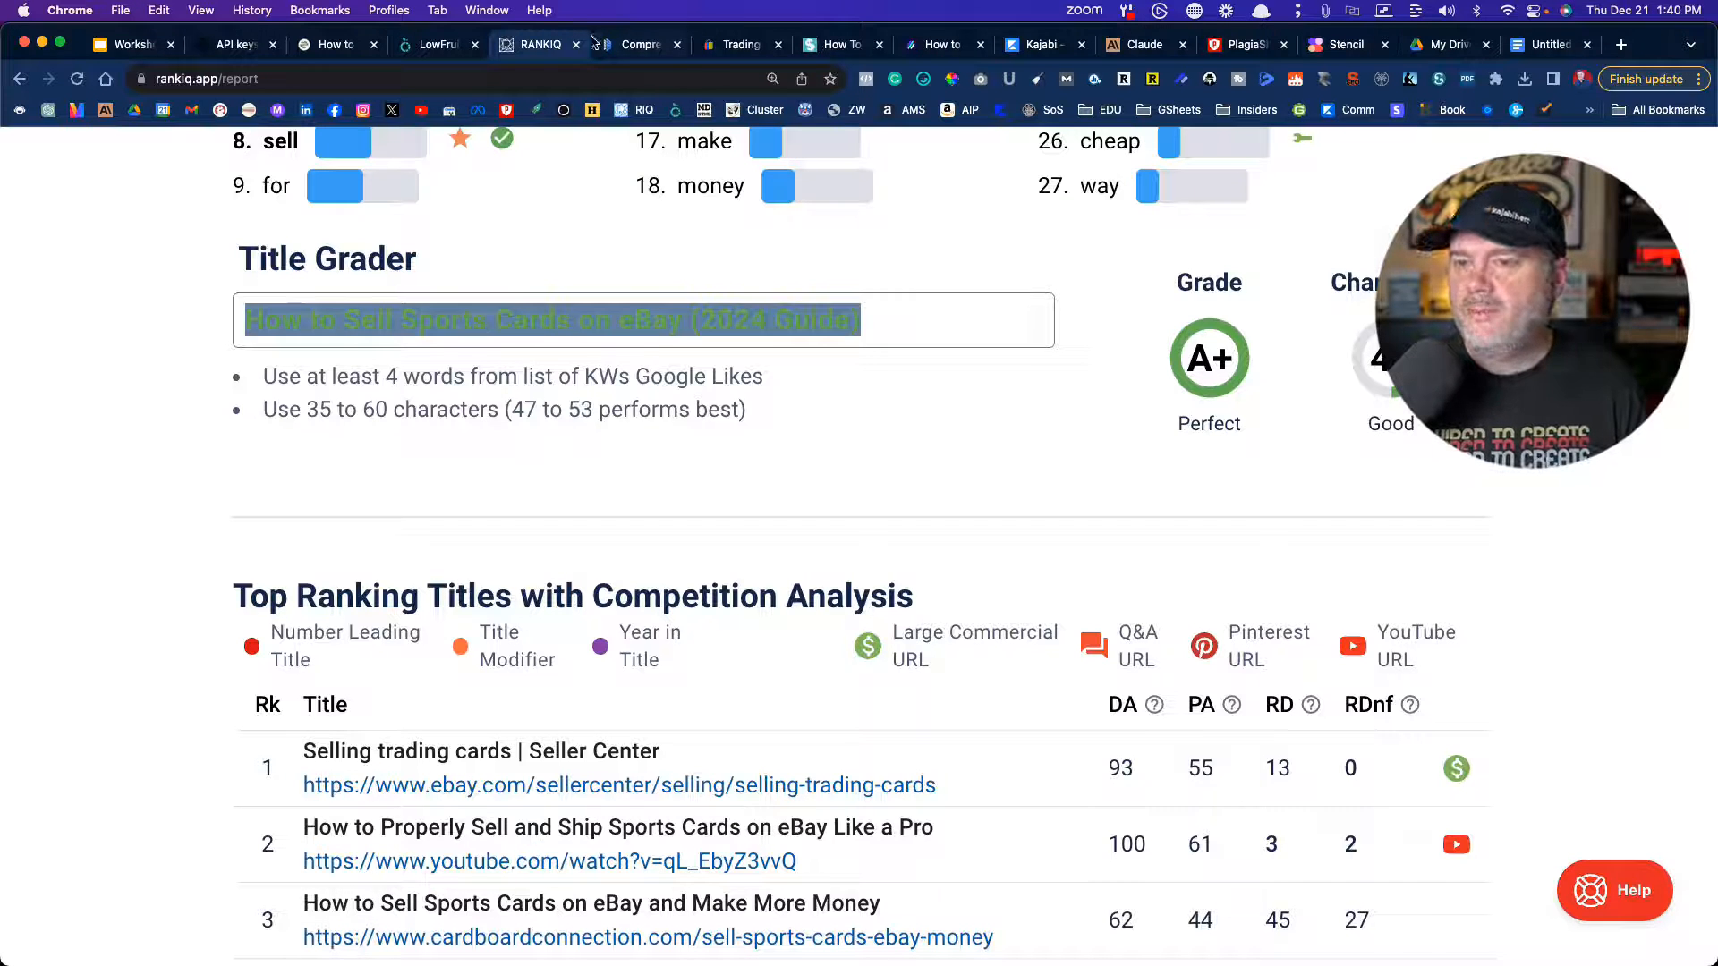
- Close the competitor research pages open between the RankIQ report and Kajabi
{"action": "left_click", "coordinate": [779, 45]}
{"action": "left_click", "coordinate": [779, 45]}
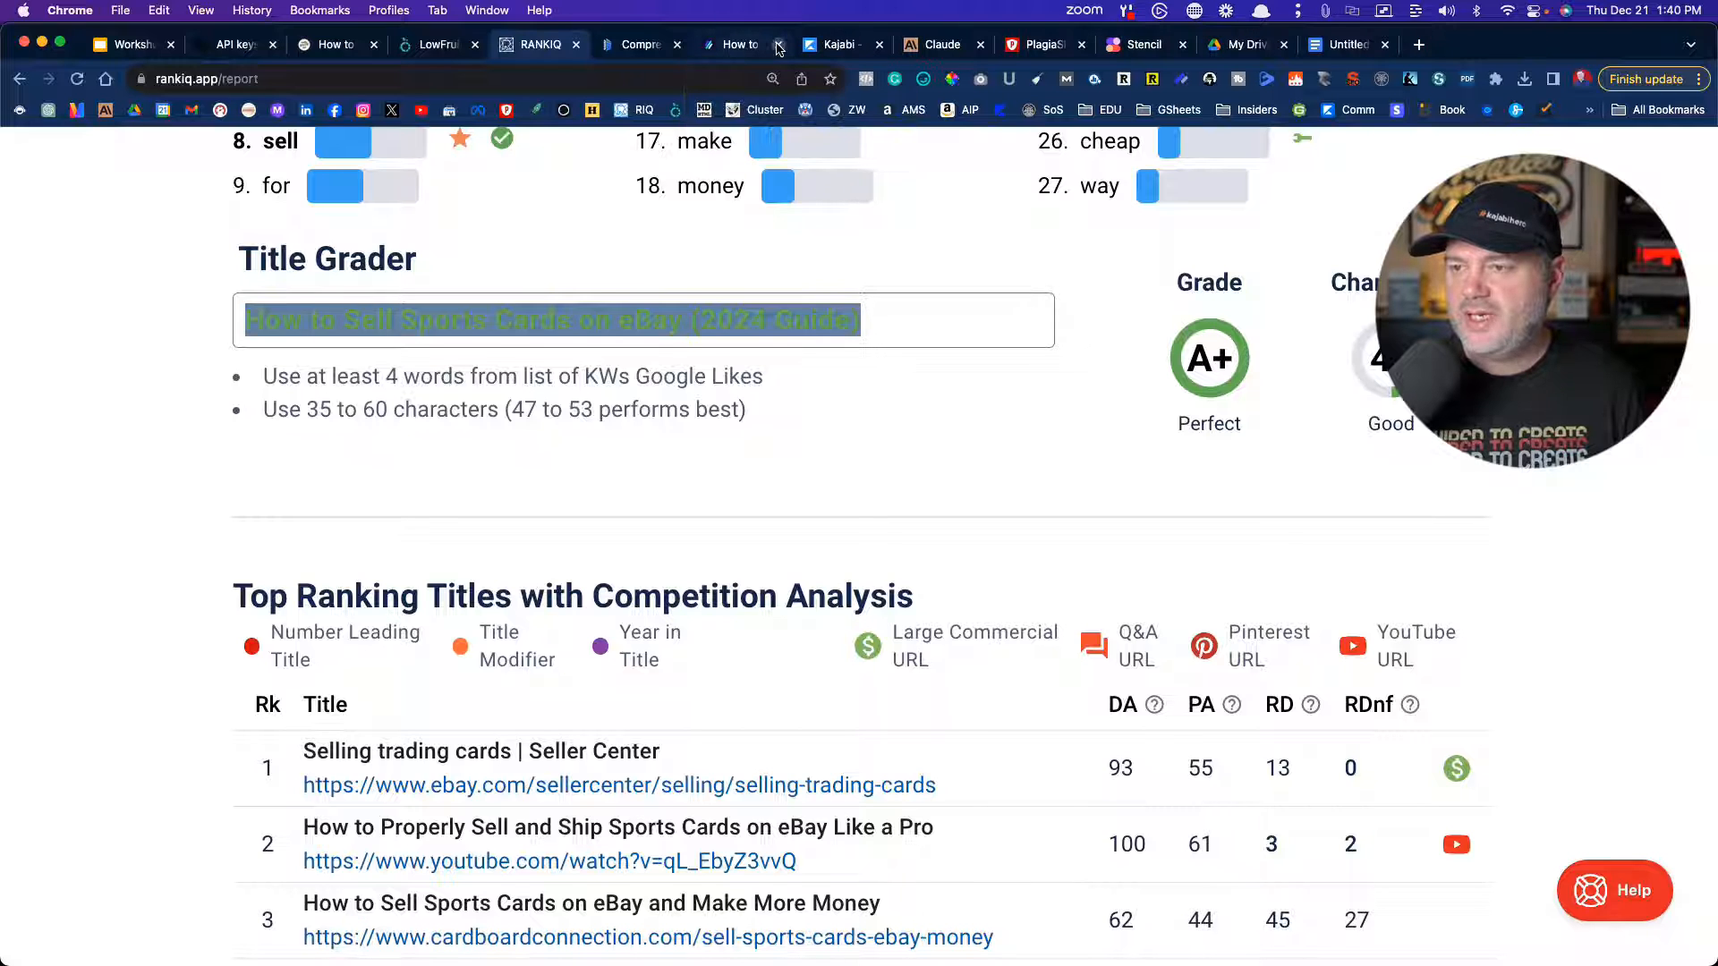
{"action": "left_click", "coordinate": [779, 45]}
{"action": "left_click", "coordinate": [677, 45]}
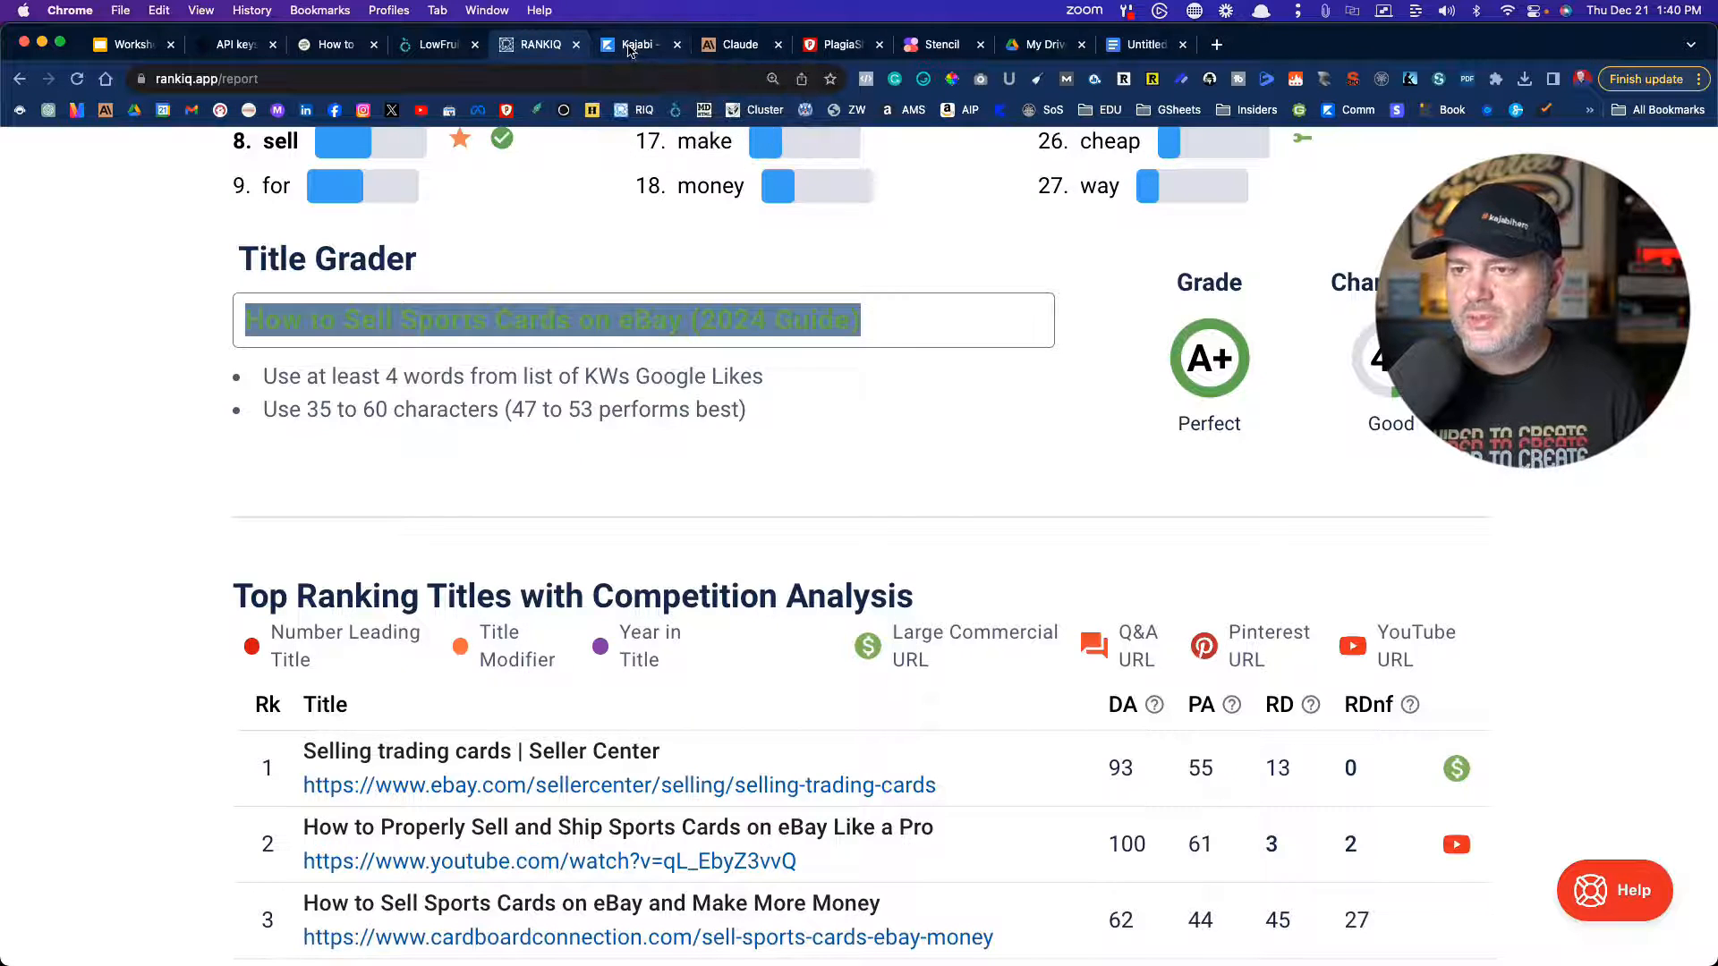
- Start a new post on the Kajabi blog page and set the browser zoom to 125%
{"action": "left_click", "coordinate": [630, 44]}
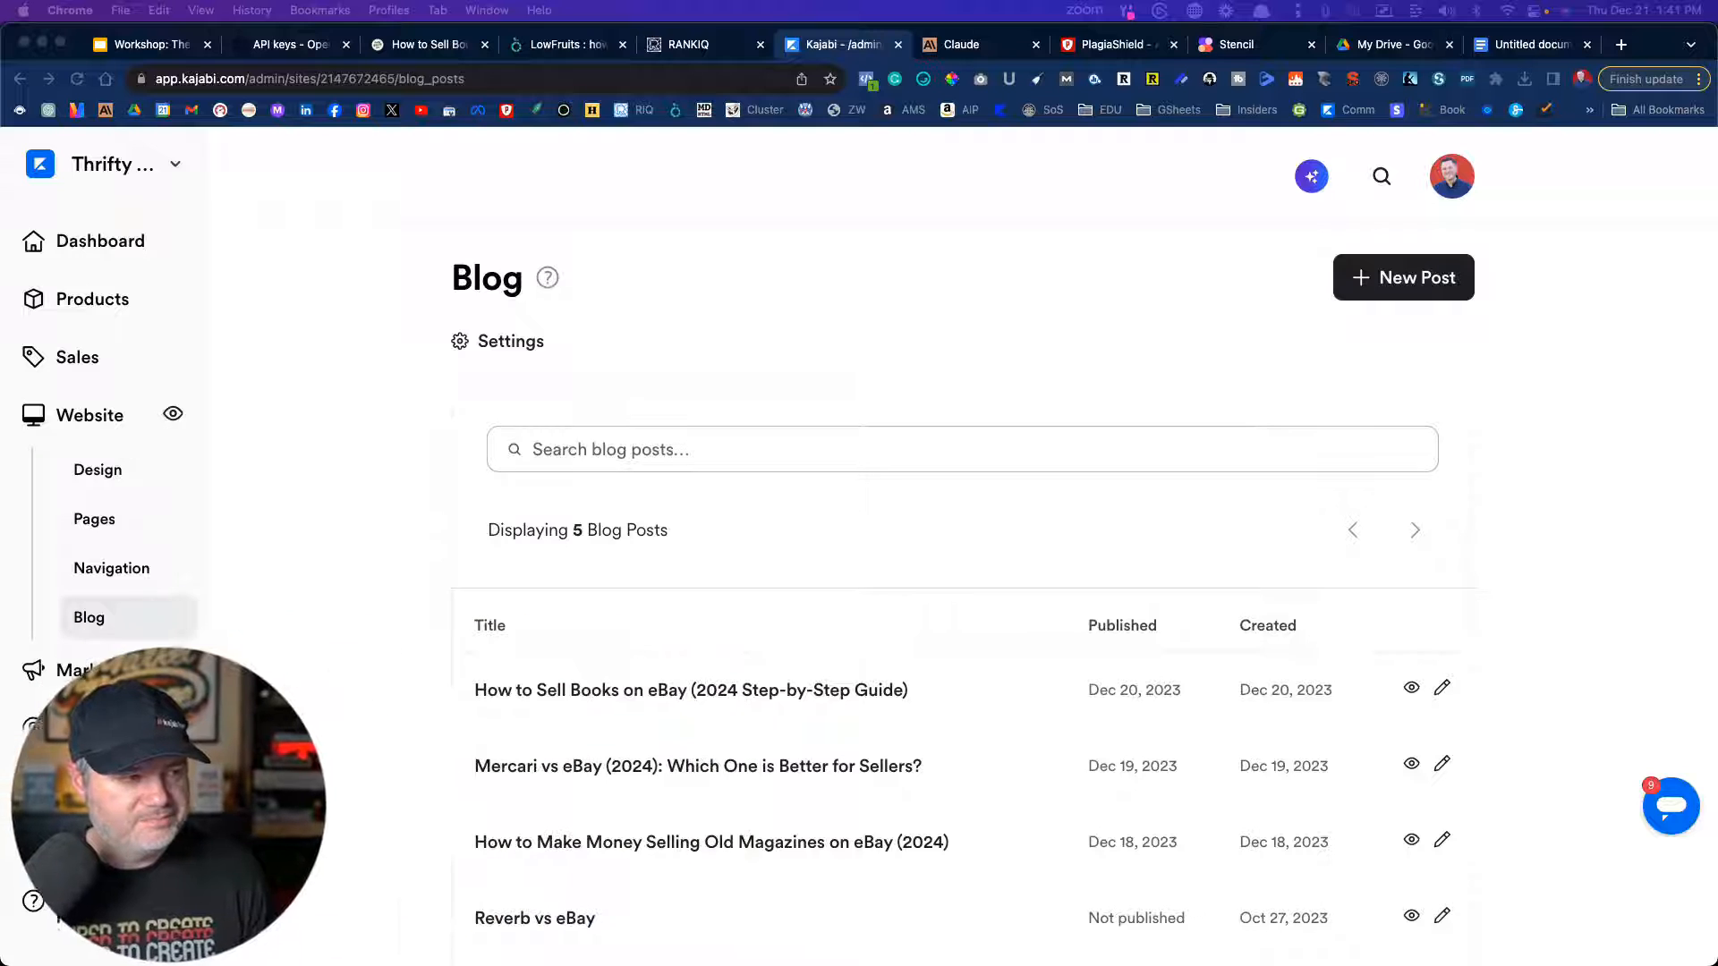
{"action": "left_click", "coordinate": [1418, 288]}
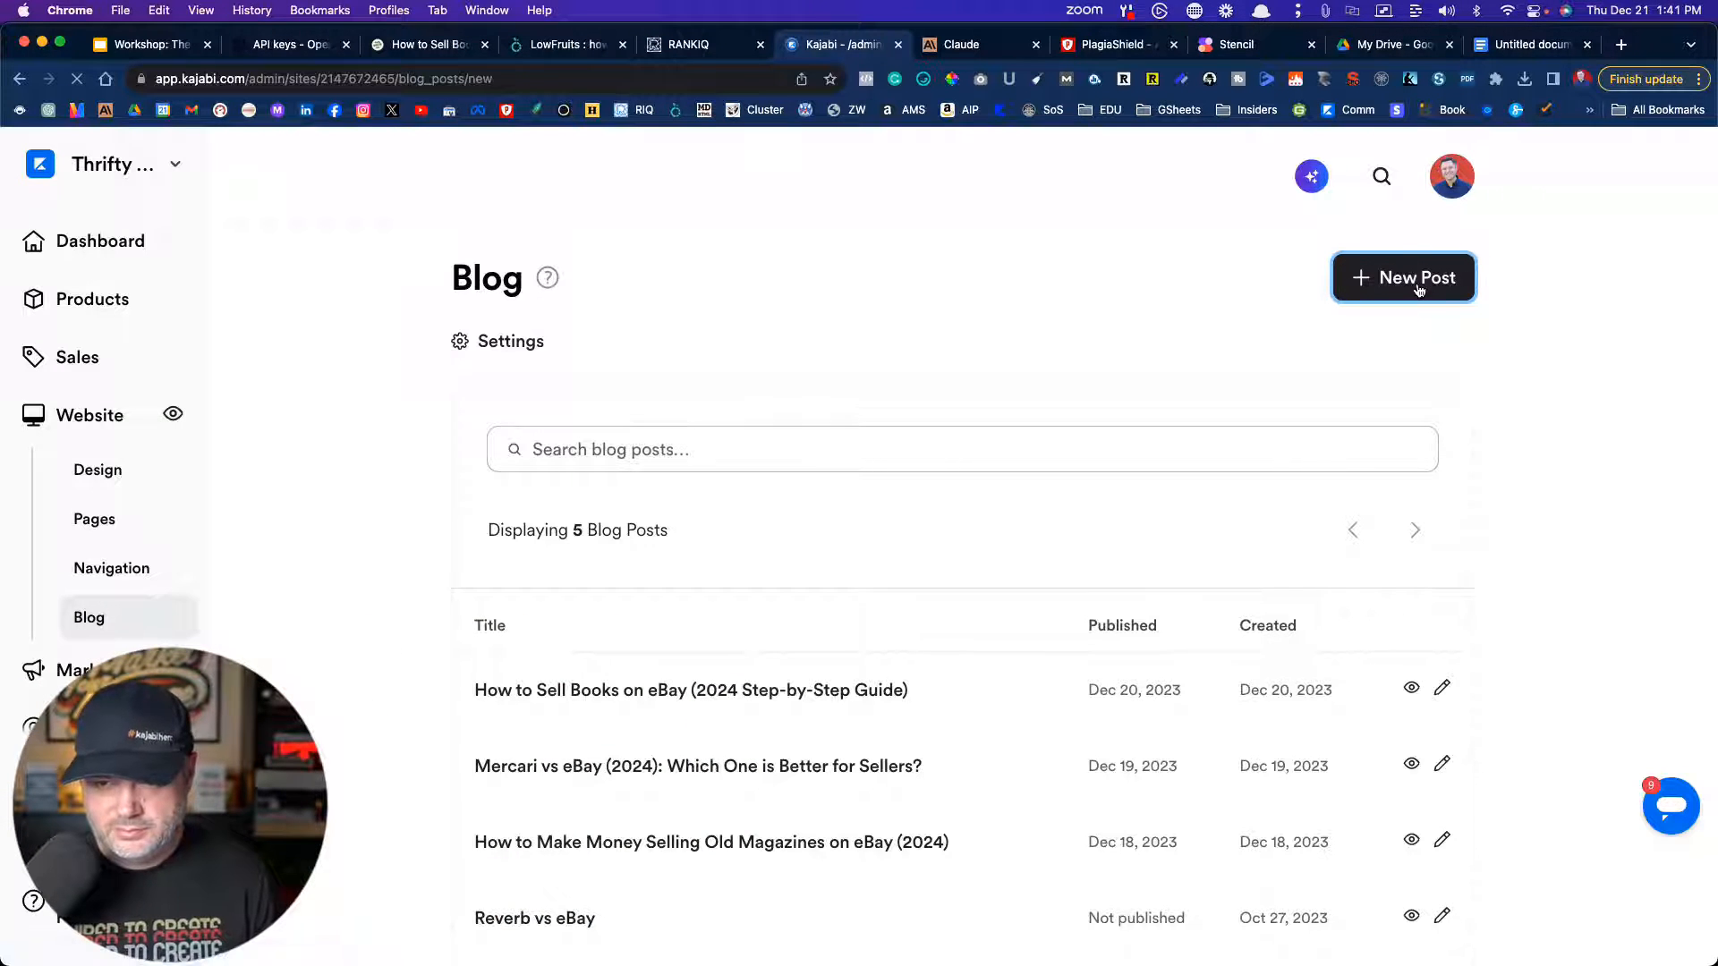
{"action": "left_click", "coordinate": [1698, 79]}
{"action": "left_click", "coordinate": [1647, 358]}
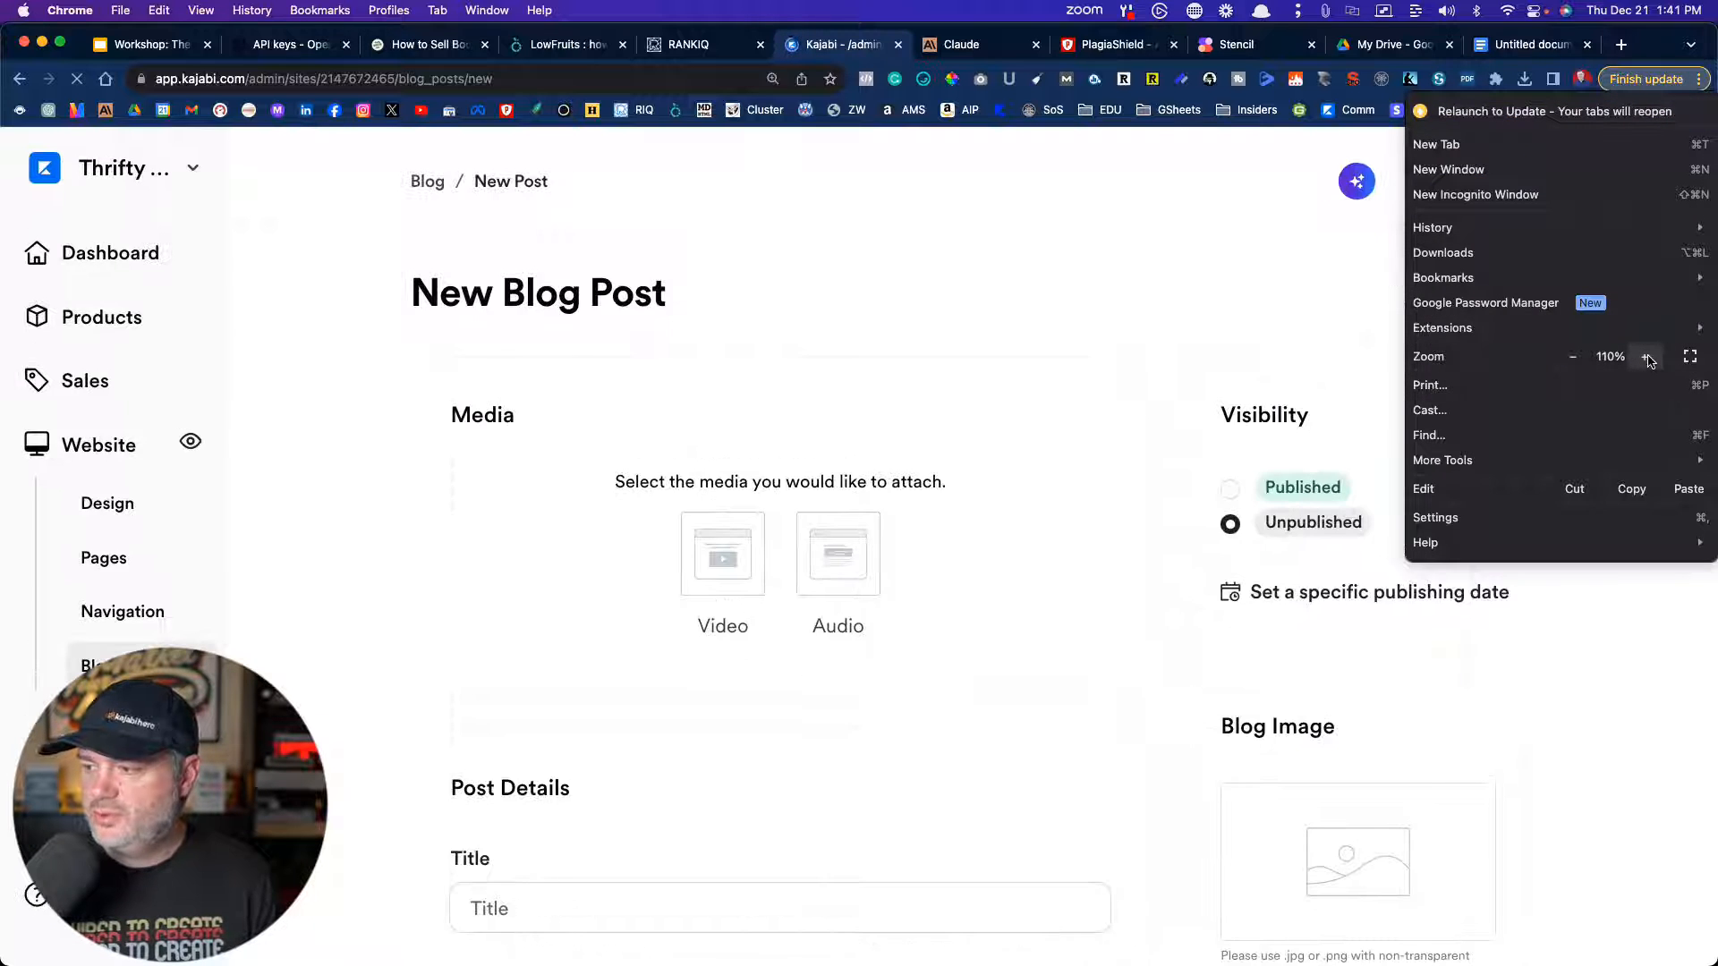
{"action": "left_click", "coordinate": [1647, 357]}
{"action": "left_click", "coordinate": [1648, 357]}
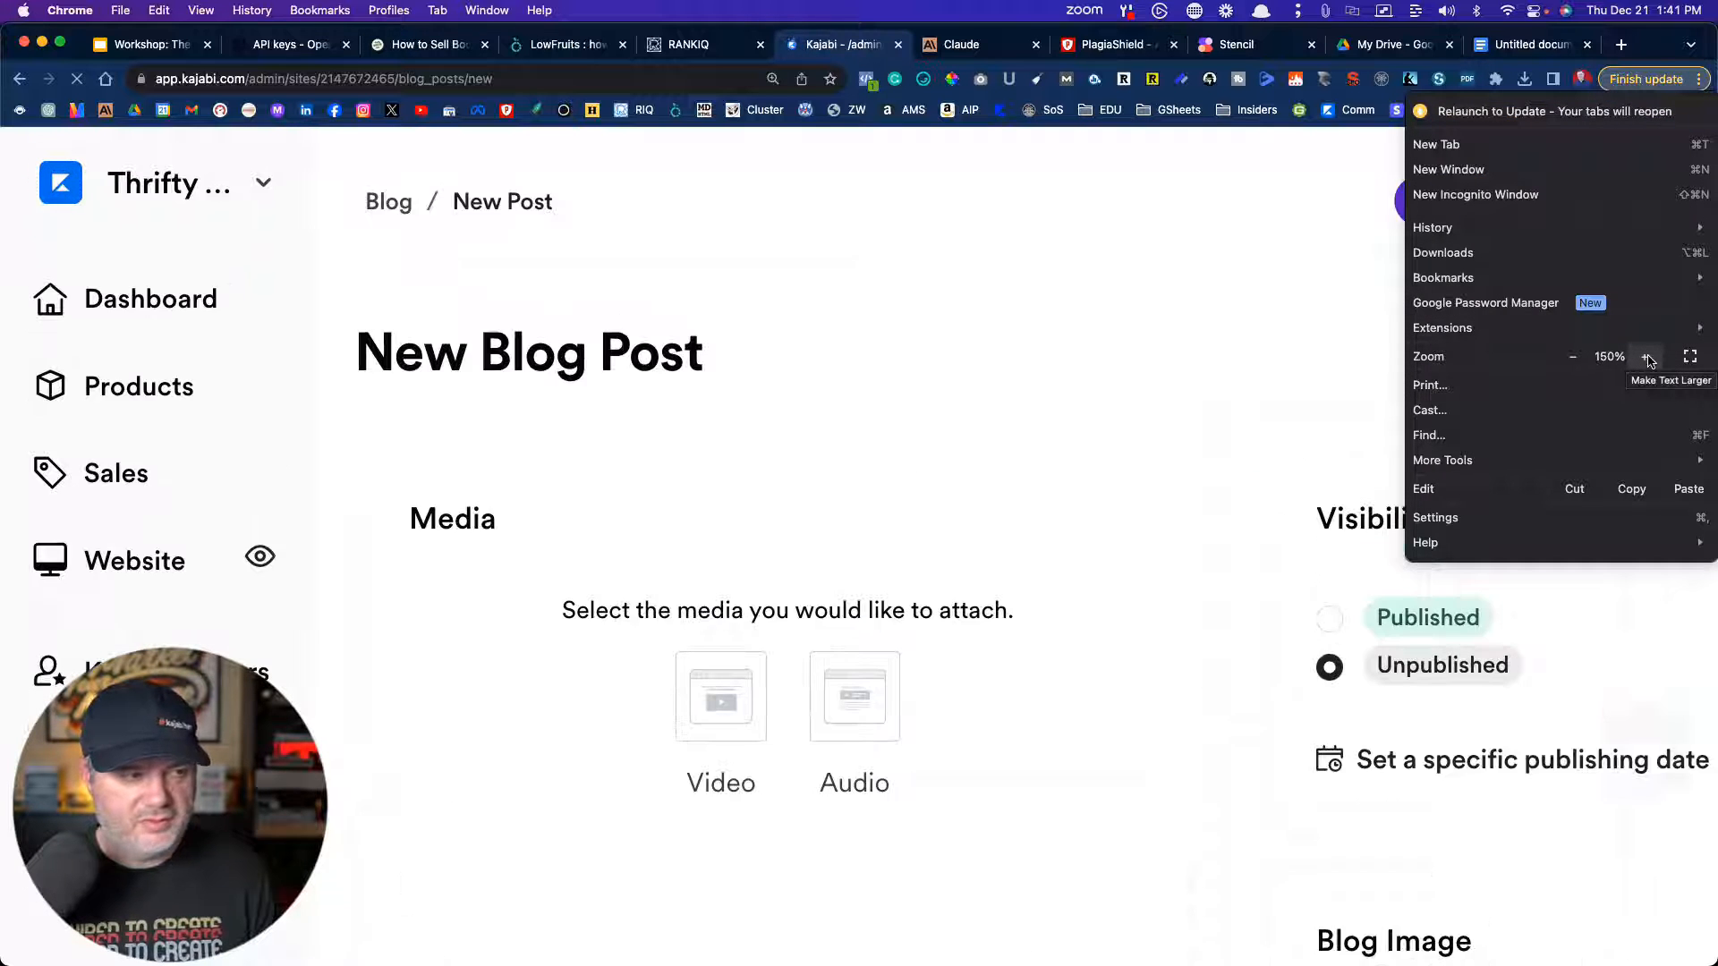
{"action": "left_click", "coordinate": [1573, 357]}
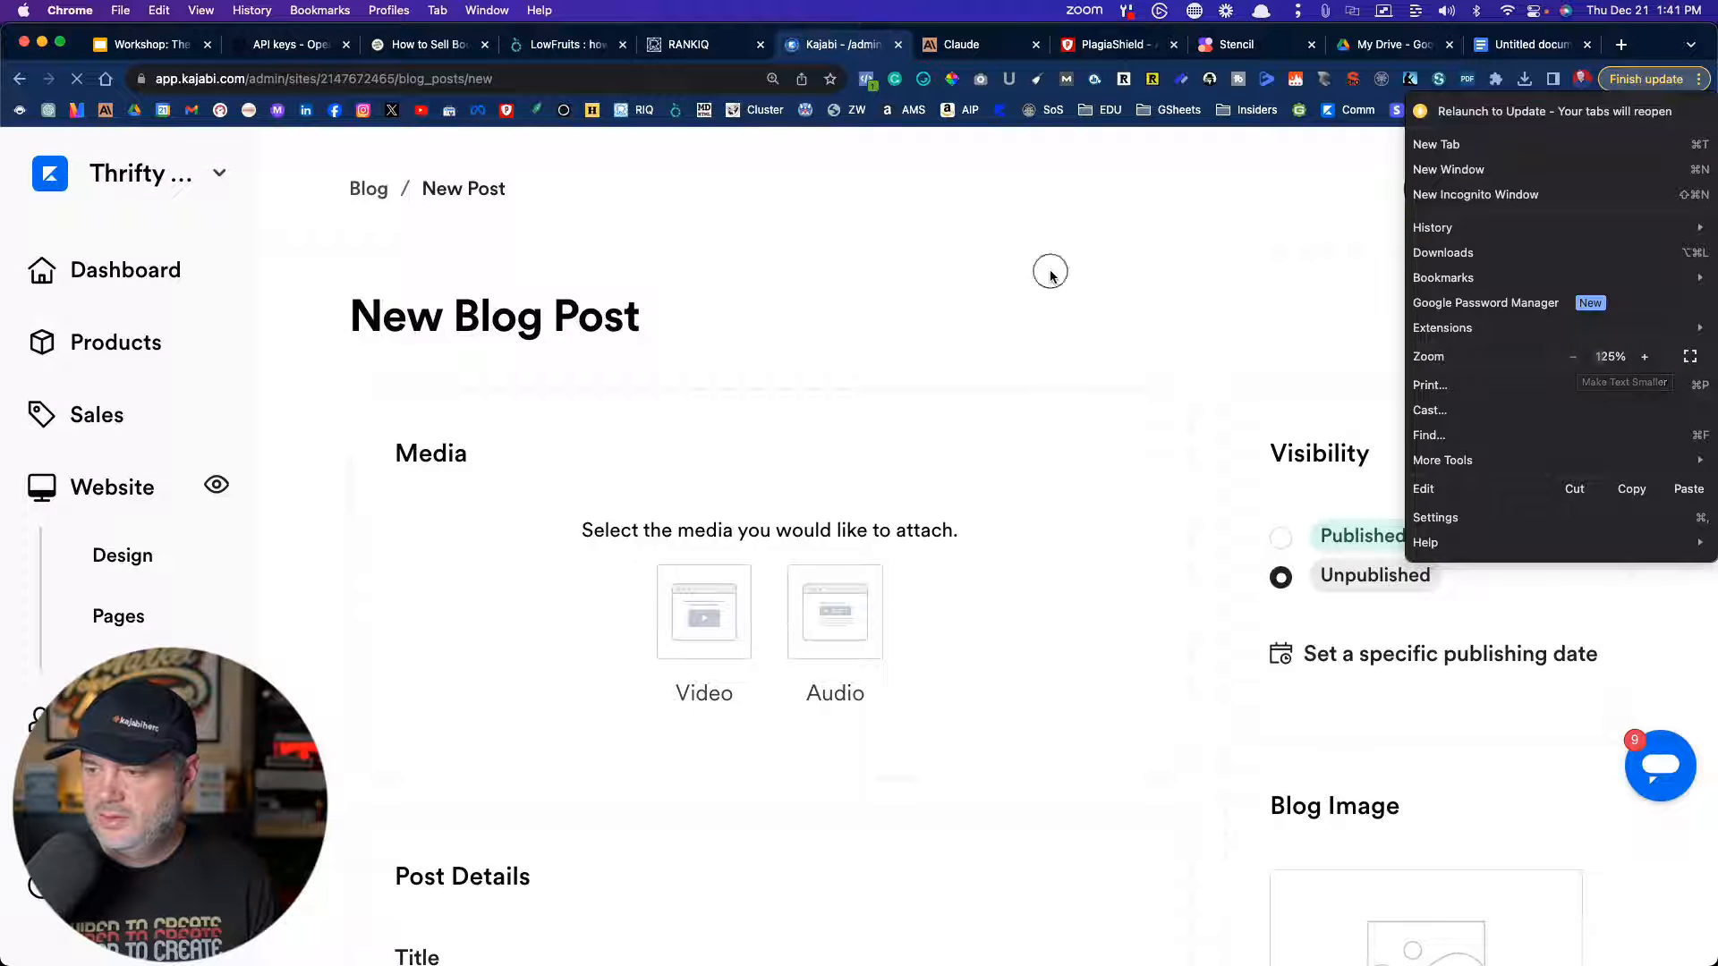
{"action": "left_click", "coordinate": [1049, 271]}
- Set the new blog post's title to "How to Sell Sports Cards on eBay (2024 Guide)"
{"action": "scroll", "coordinate": [1011, 306], "scroll_direction": "down", "scroll_amount": 10}
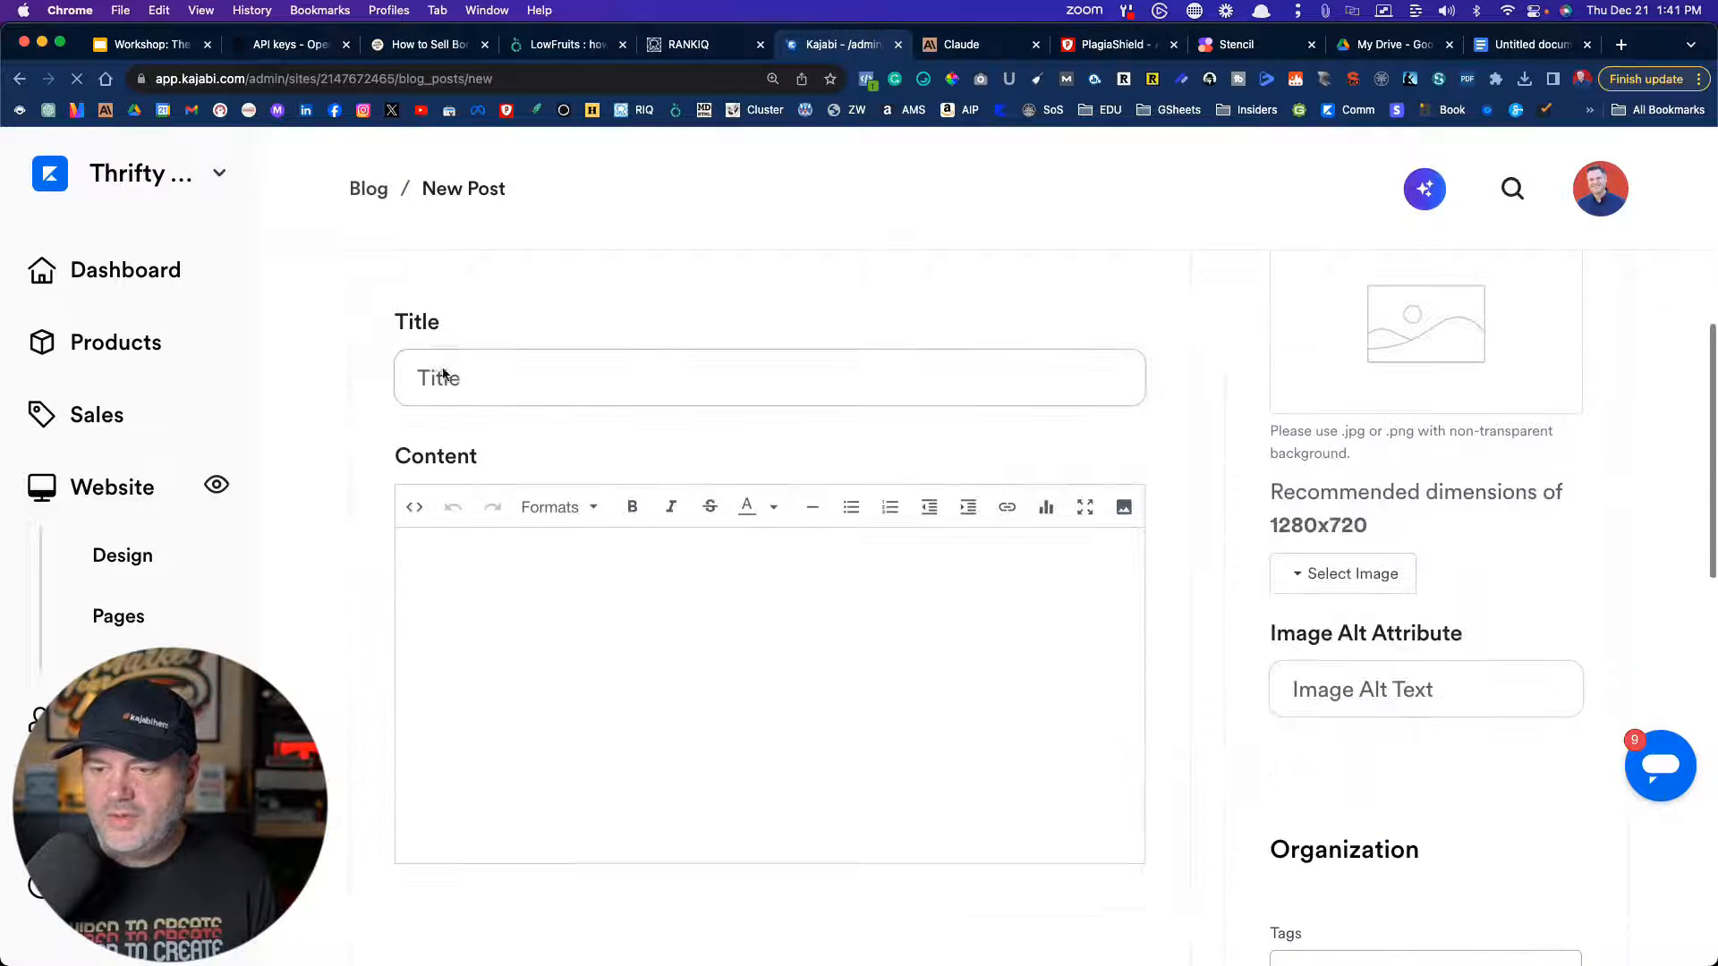
{"action": "left_click", "coordinate": [442, 374]}
{"action": "type", "text": "How to Sell Sports Cards on eBay (2024 Guide)"}
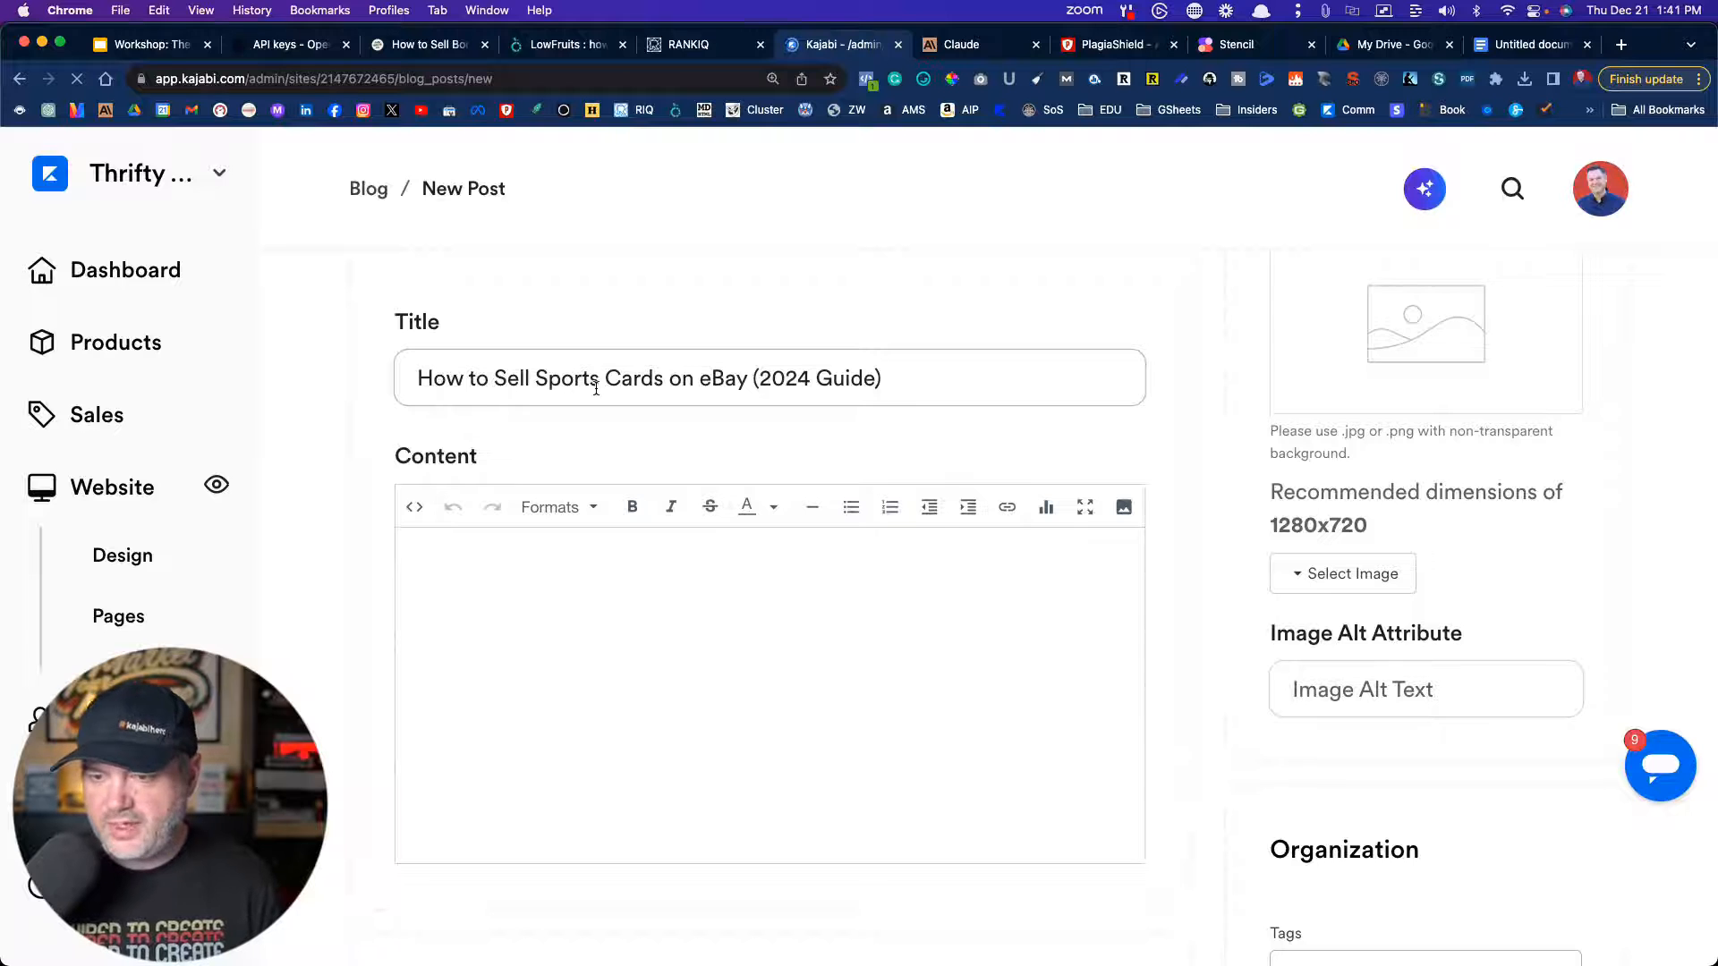
- Set the SEO page title of the post to "How to Sell Sports Cards on eBay (2024 Guide)"
{"action": "scroll", "coordinate": [577, 380], "scroll_direction": "down", "scroll_amount": 12}
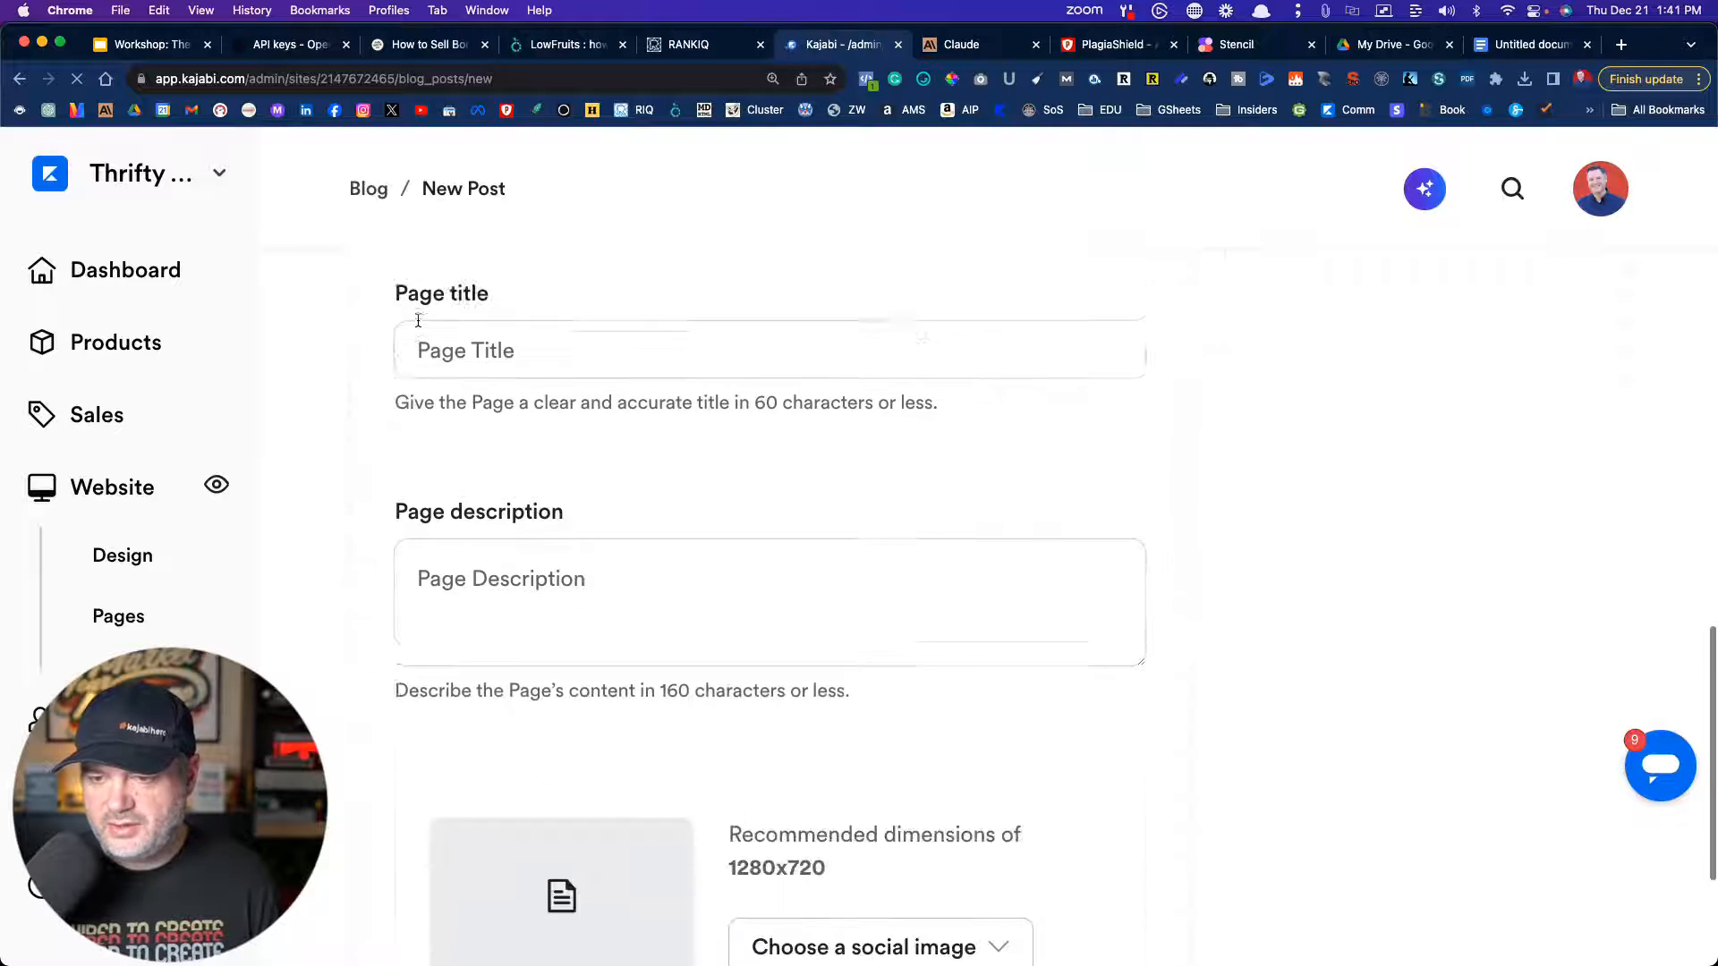
{"action": "scroll", "coordinate": [418, 320], "scroll_direction": "up", "scroll_amount": 2}
{"action": "left_click", "coordinate": [424, 471]}
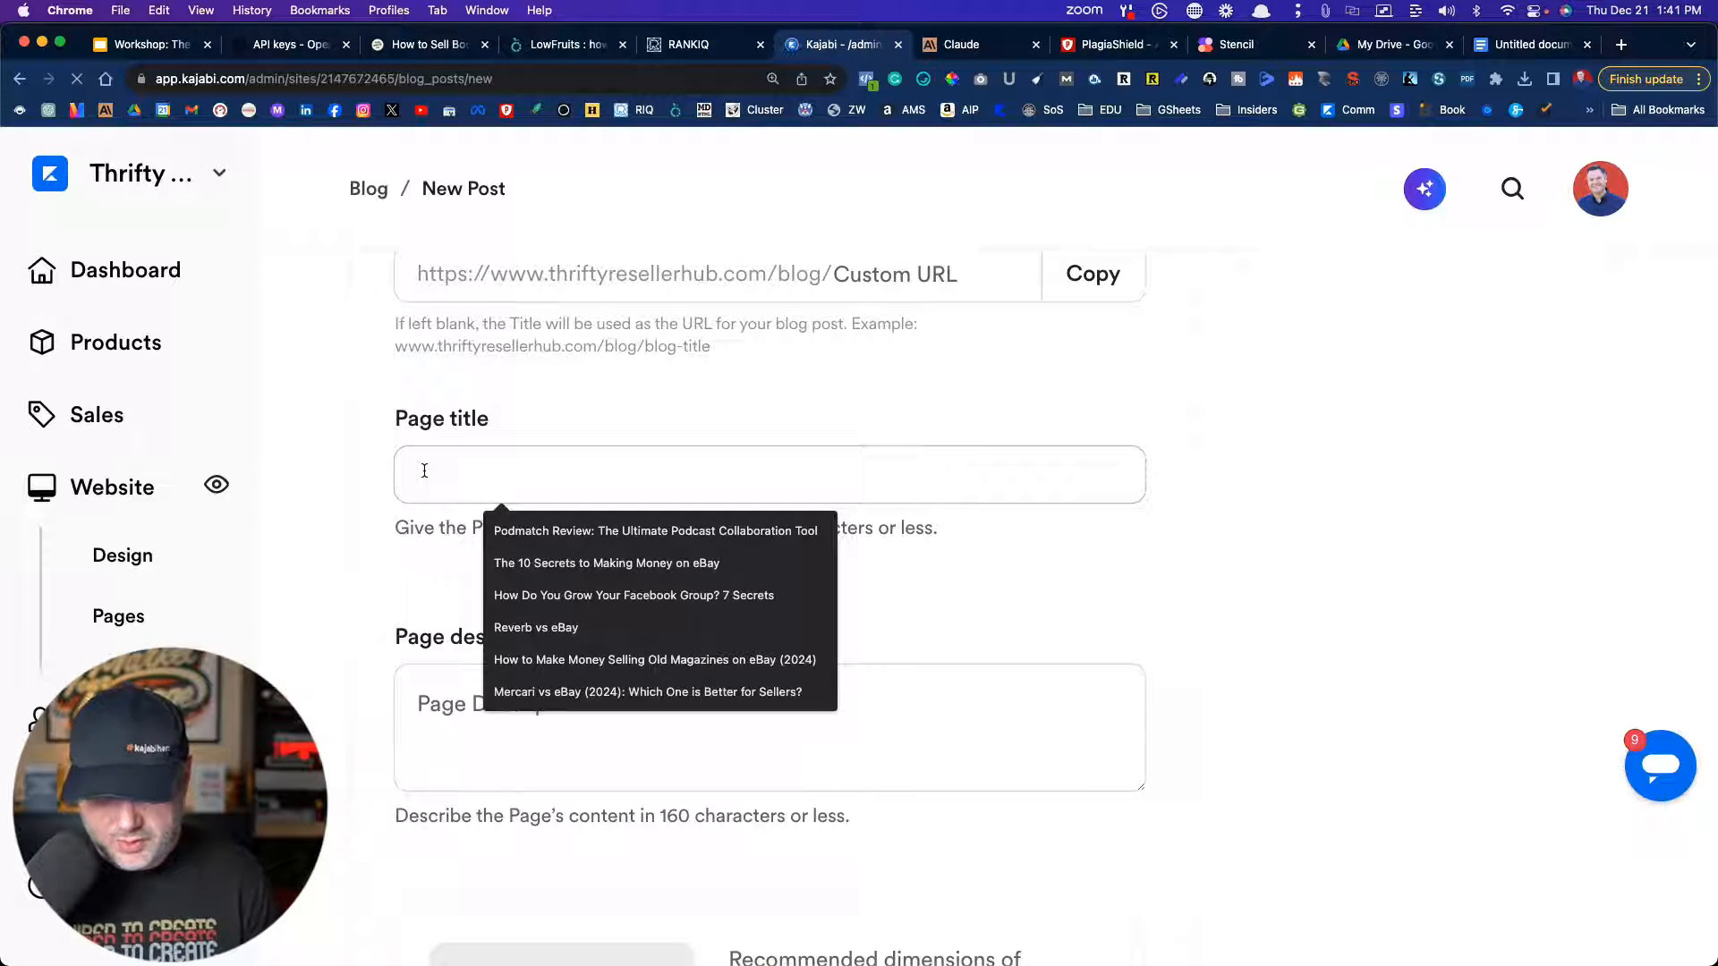
{"action": "type", "text": "How to Sell Sports Cards on eBay (2024 Guide)"}
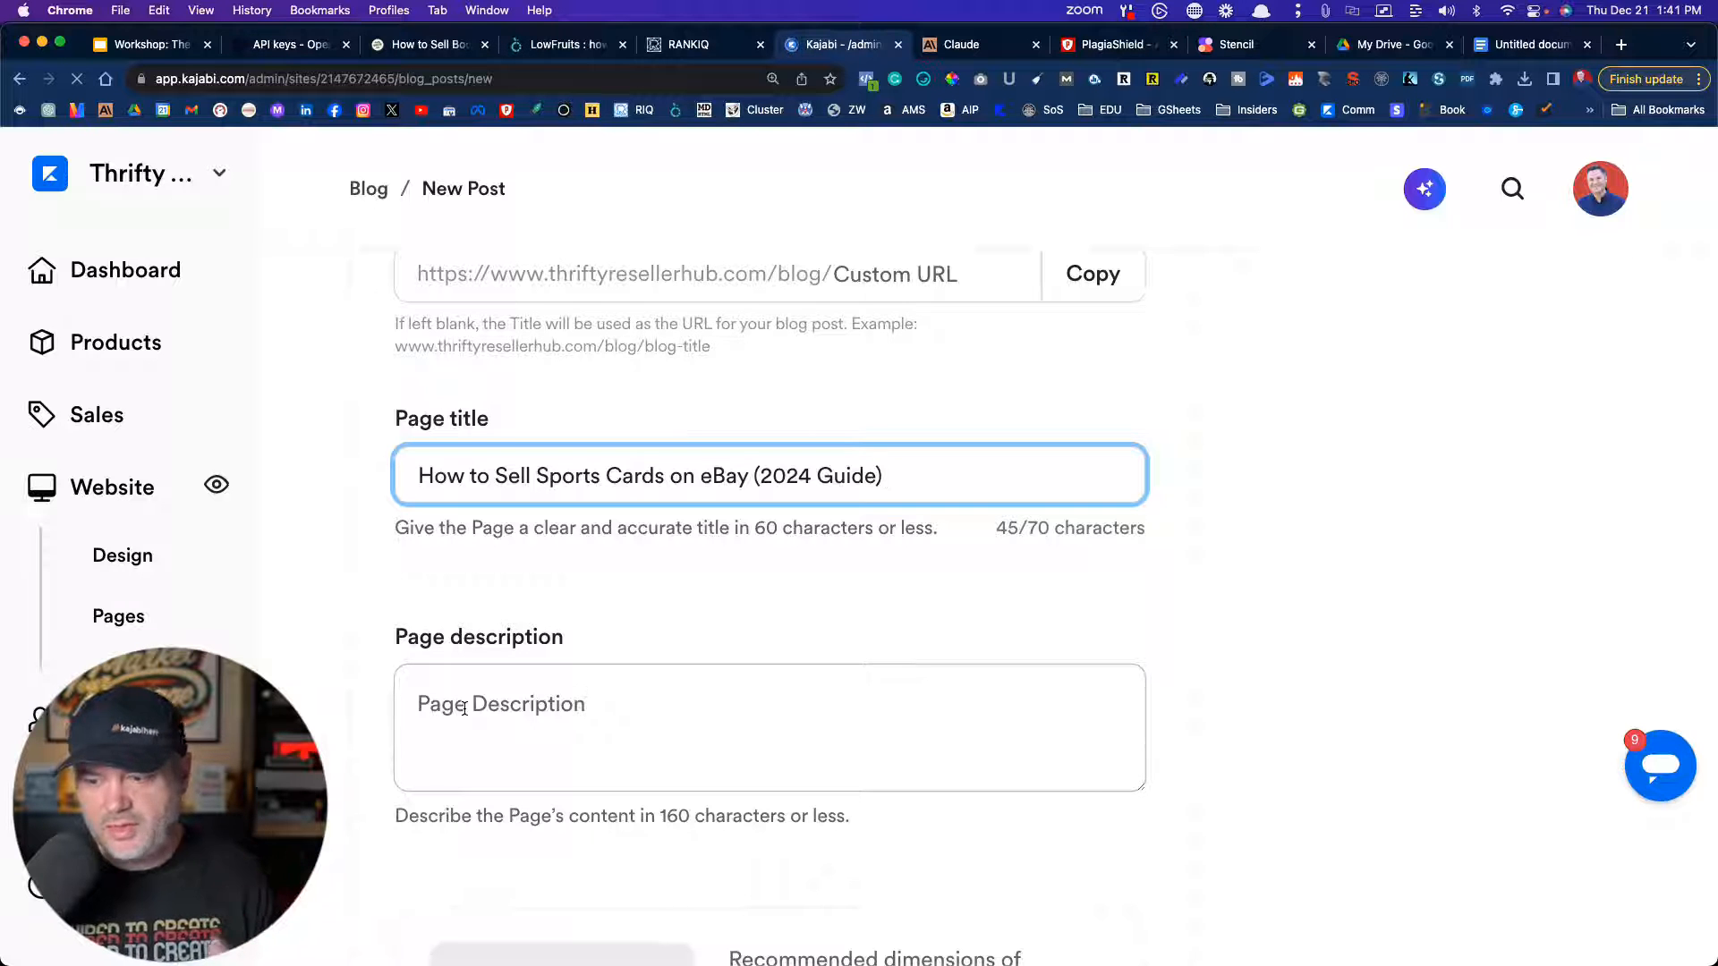
{"action": "scroll", "coordinate": [463, 707], "scroll_direction": "up", "scroll_amount": 10}
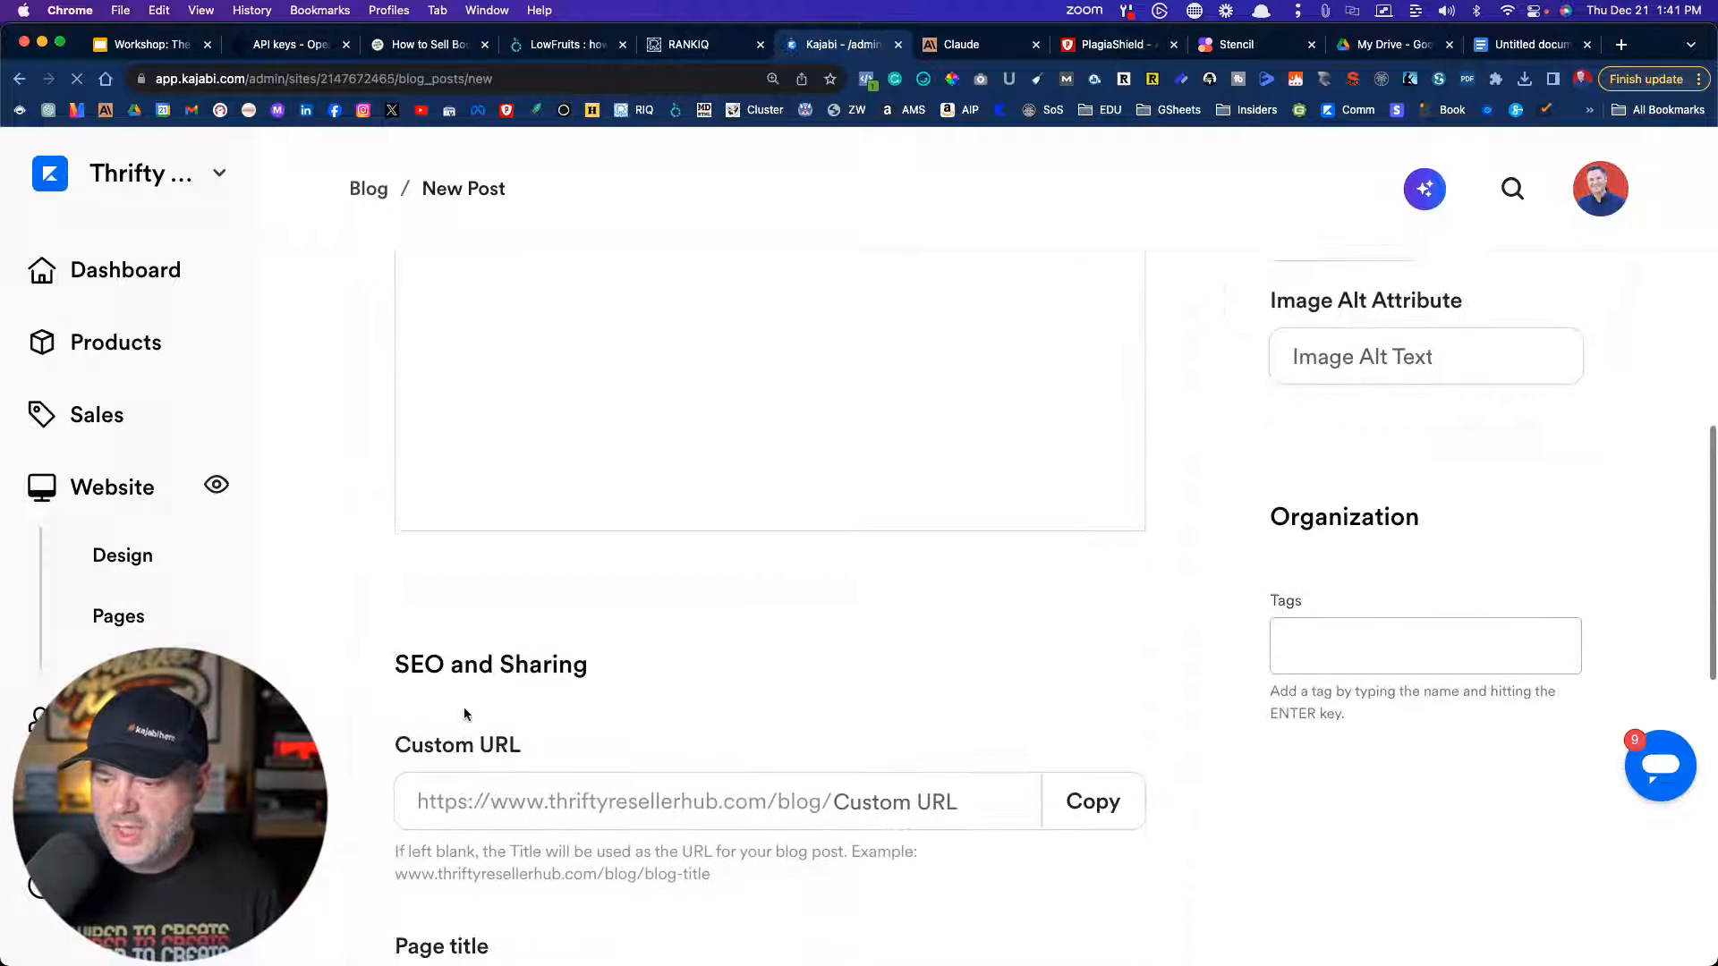
{"action": "scroll", "coordinate": [464, 713], "scroll_direction": "down", "scroll_amount": 5}
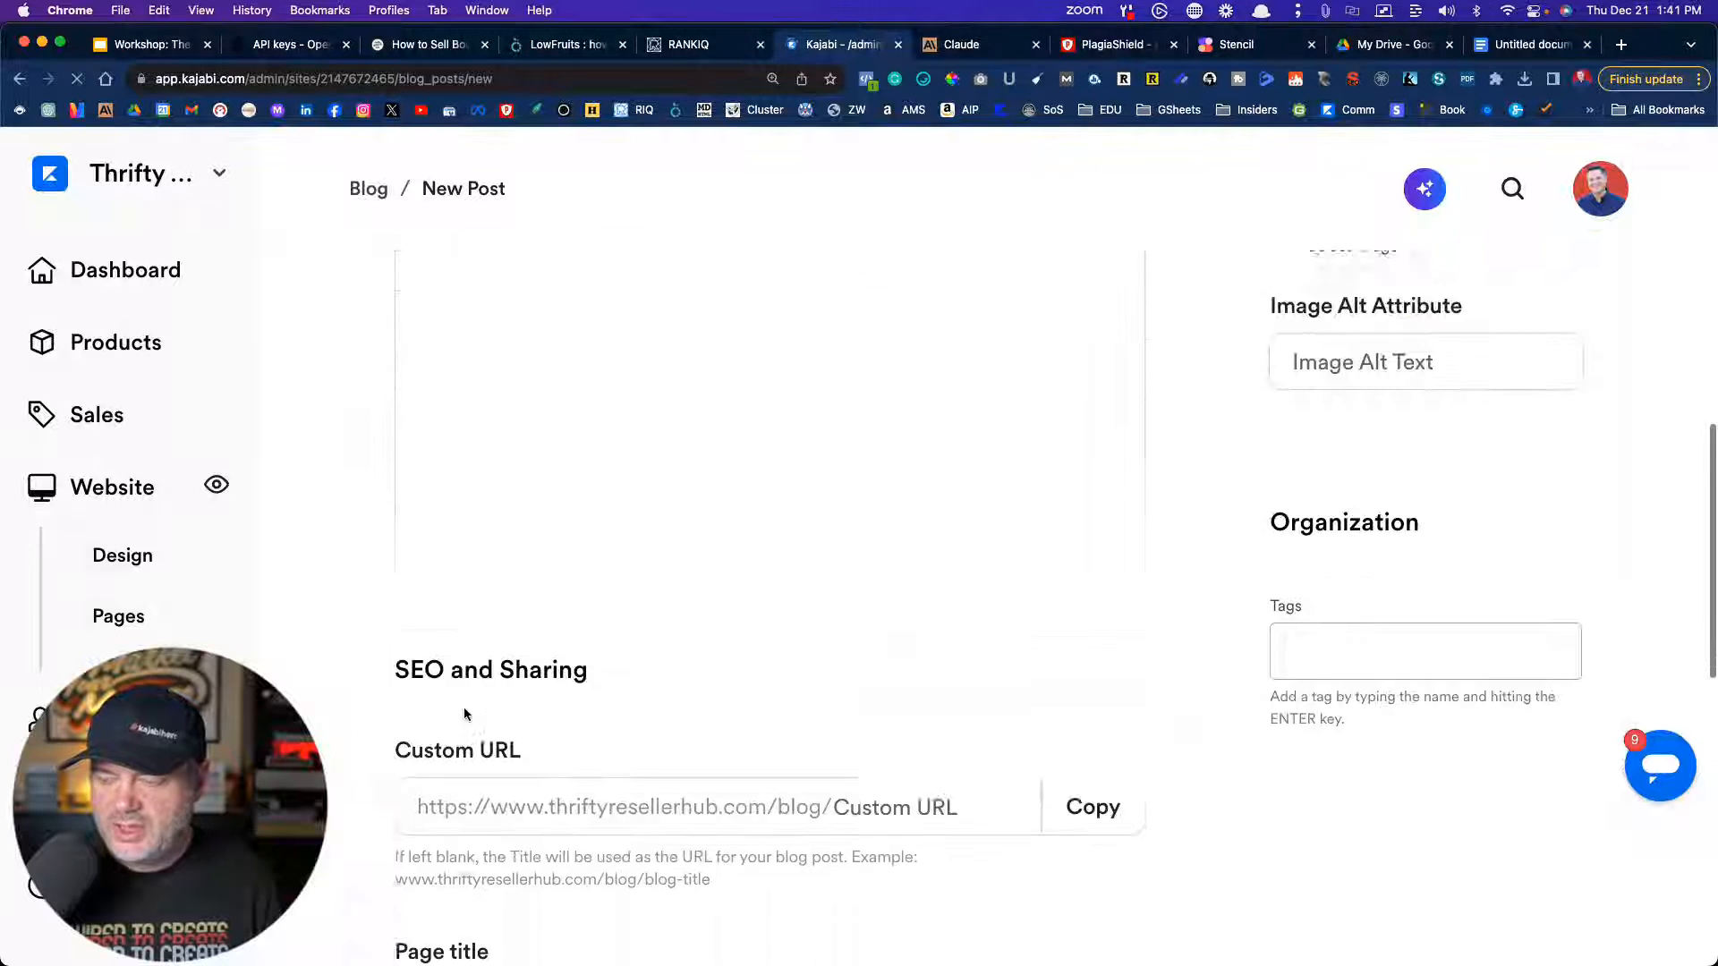
- Set the blog post's custom URL slug to "sell-sports-cards-ebay"
{"action": "left_click", "coordinate": [939, 652]}
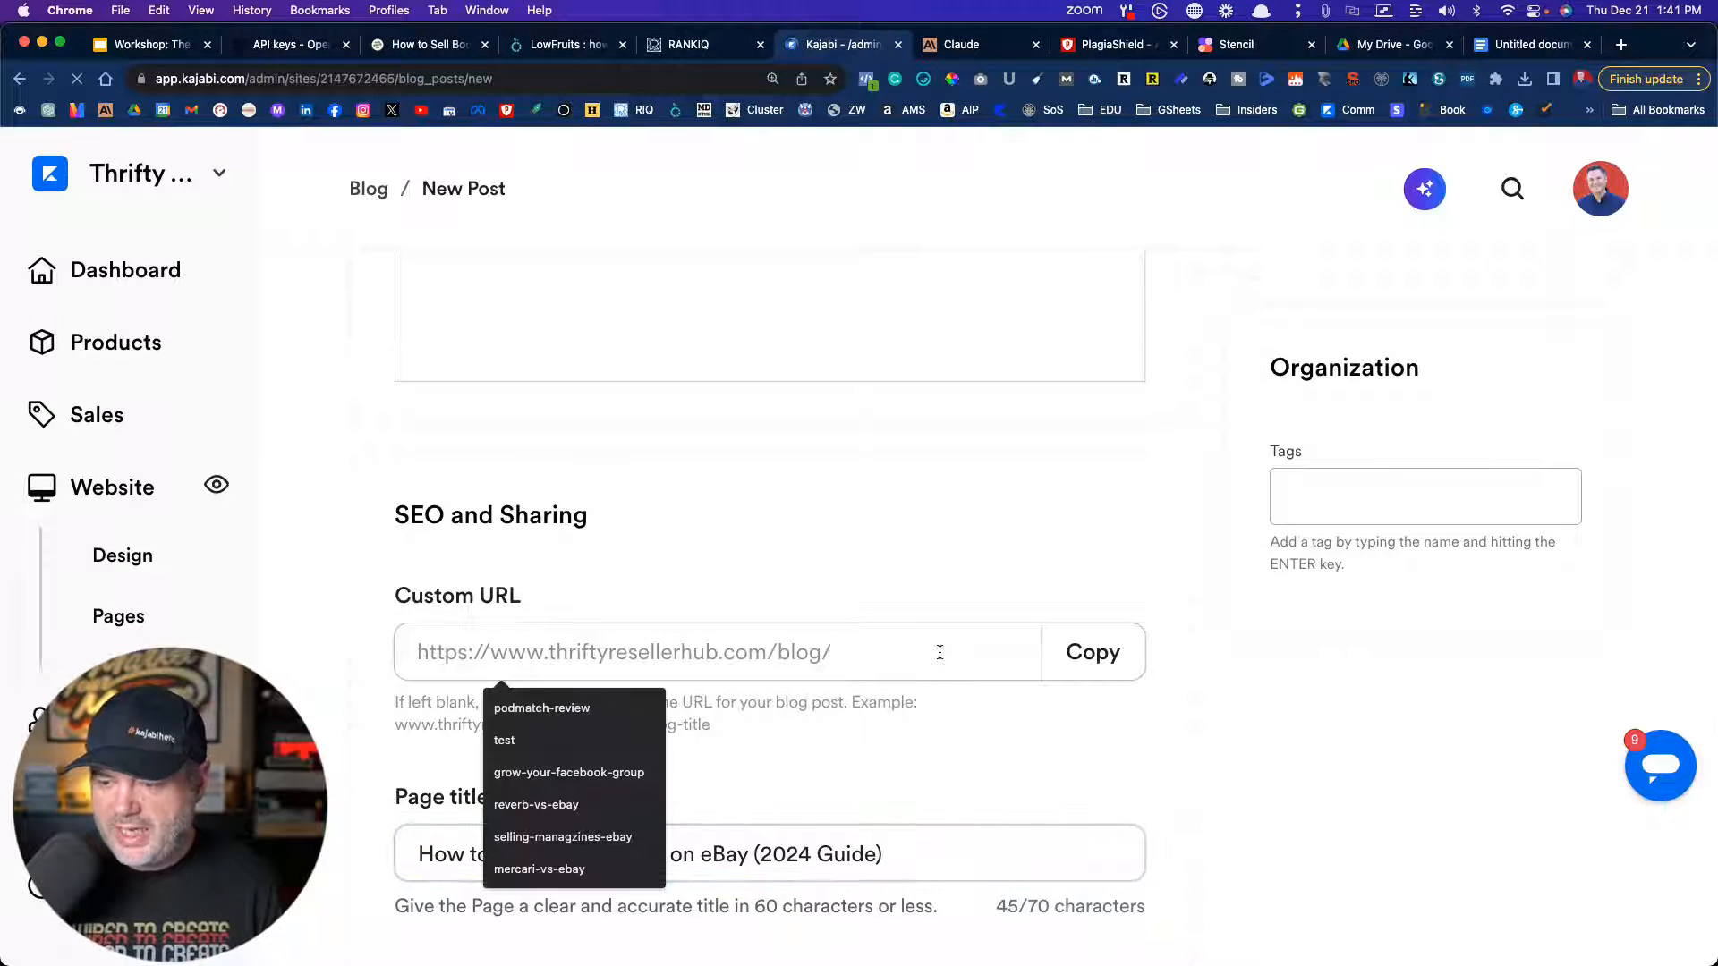
{"action": "left_click", "coordinate": [879, 555]}
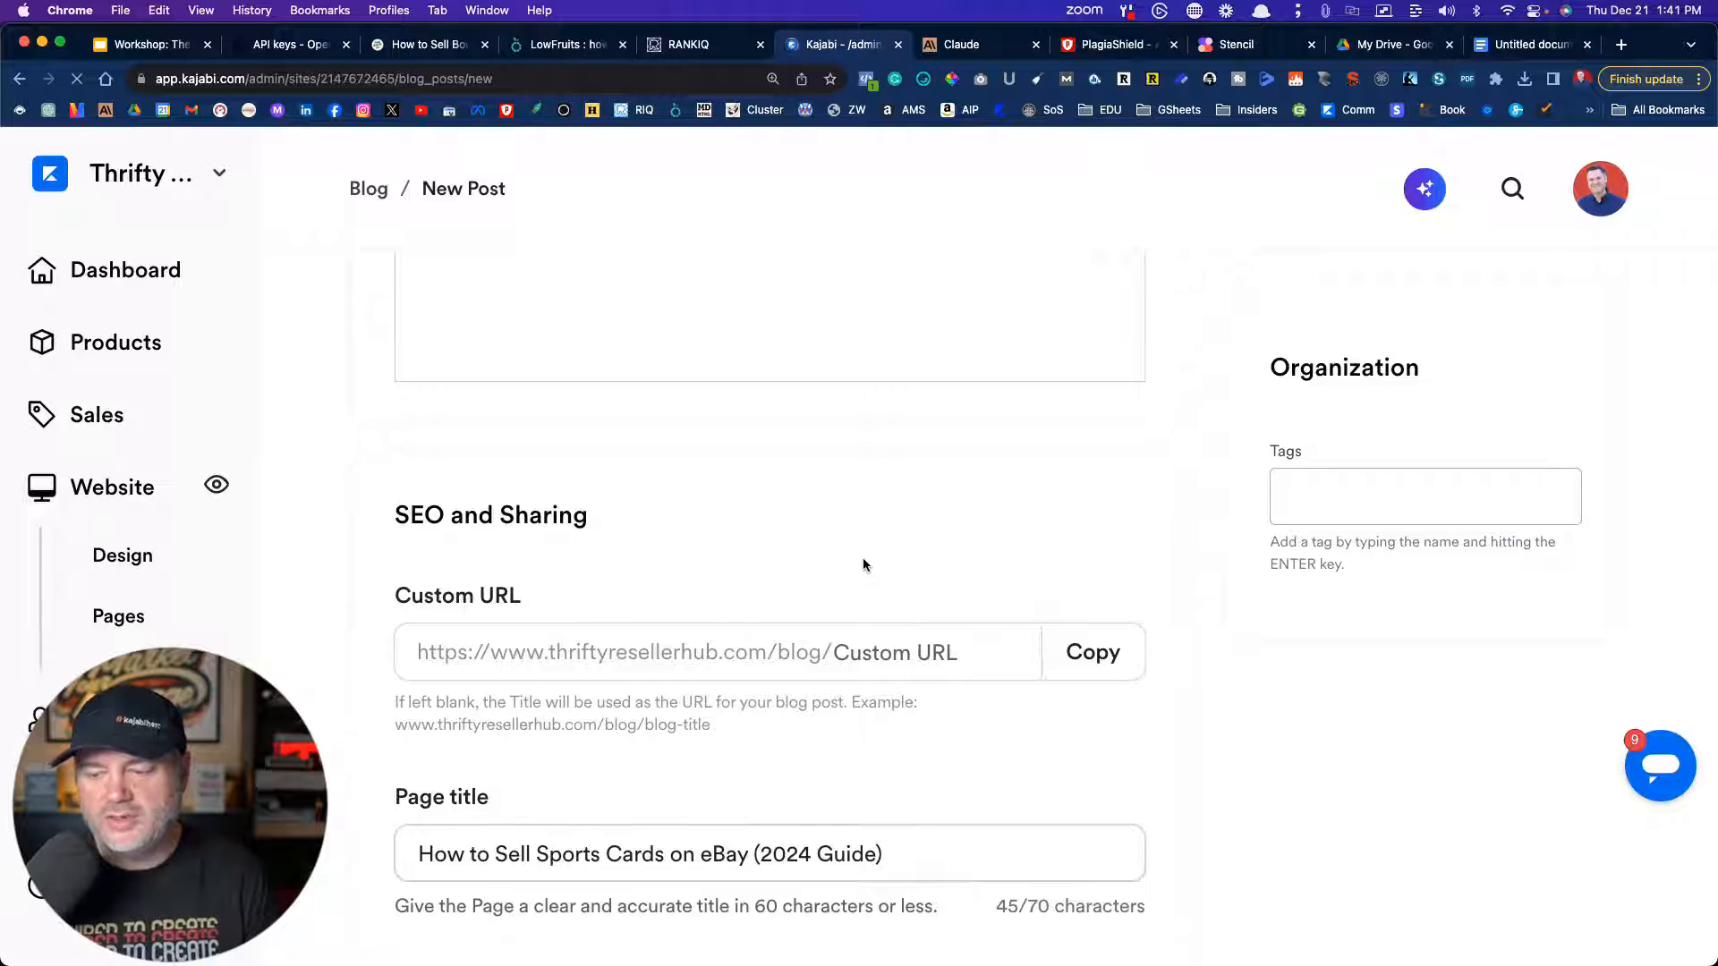
{"action": "left_click", "coordinate": [848, 652]}
{"action": "type", "text": "se"}
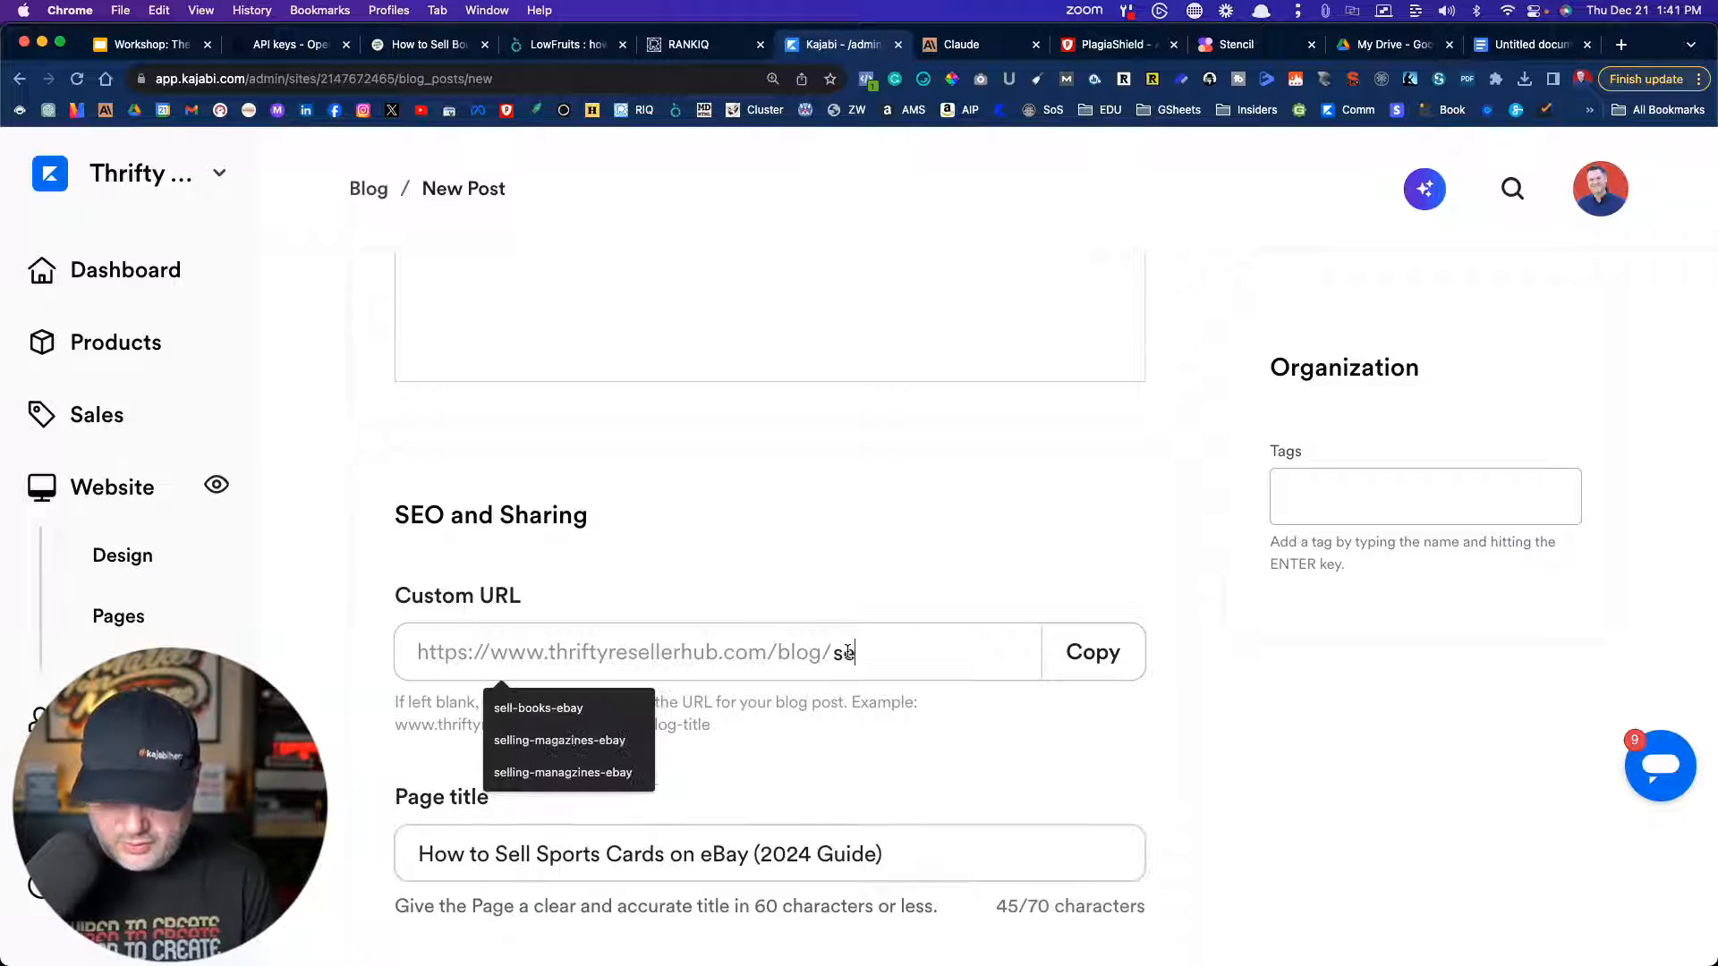
{"action": "type", "text": "ll-spo"}
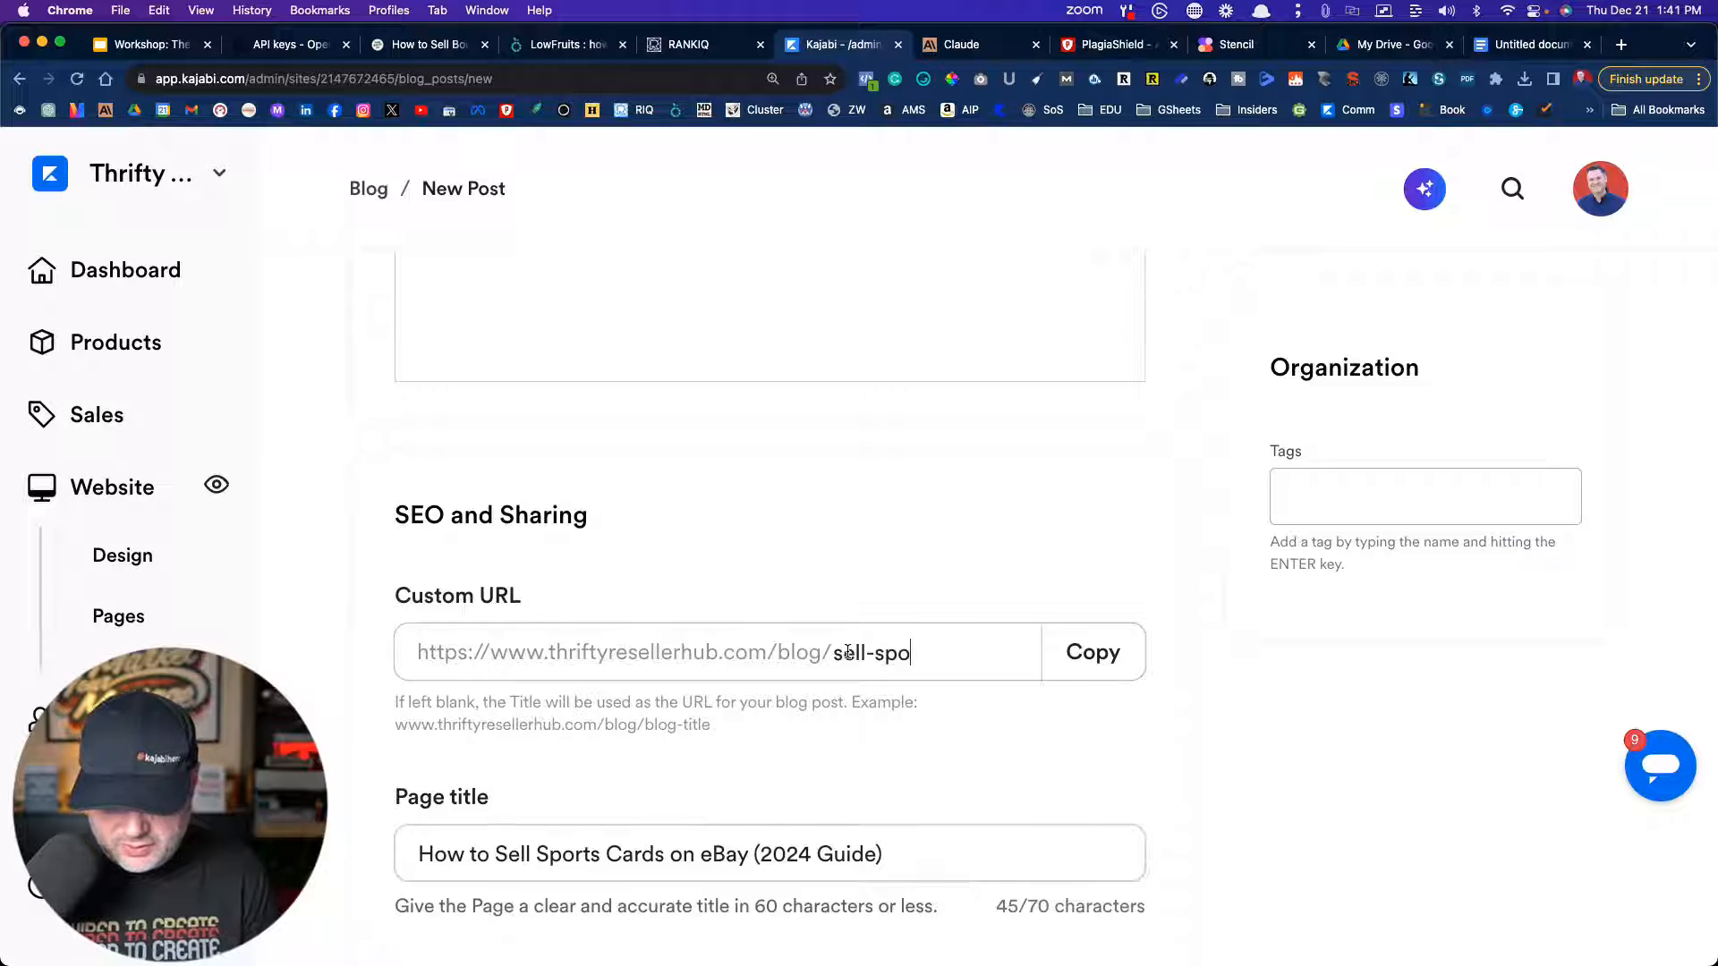
{"action": "type", "text": "rts-cards-ebay"}
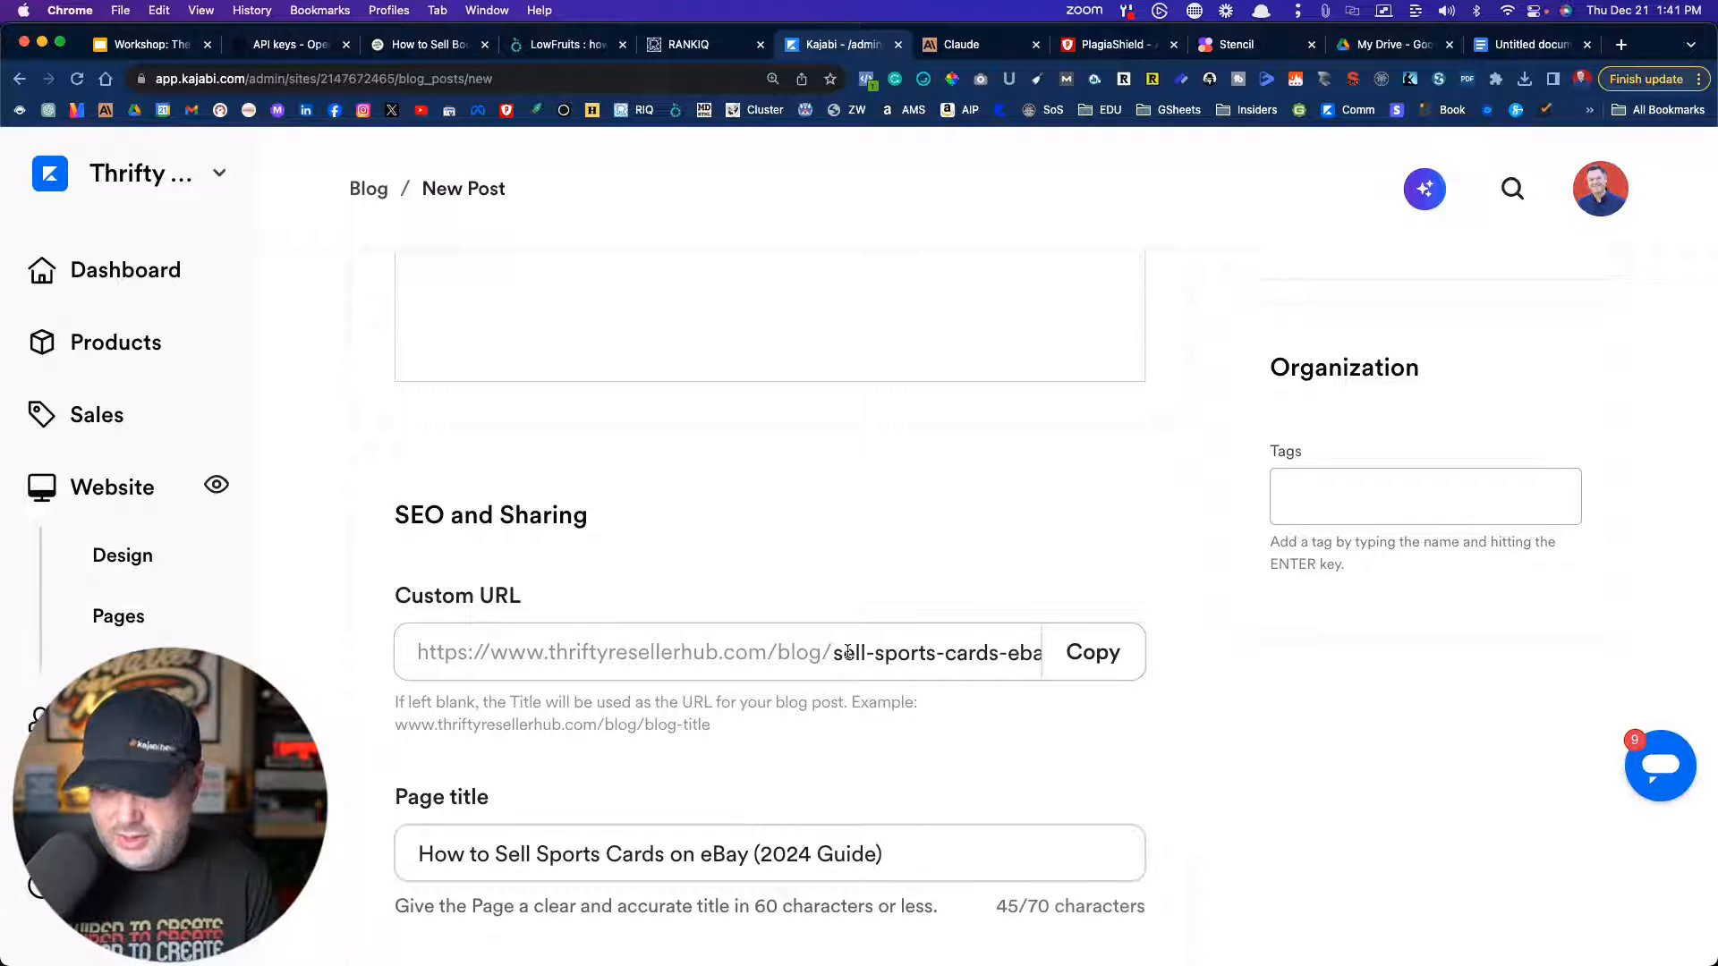
{"action": "left_click", "coordinate": [784, 550]}
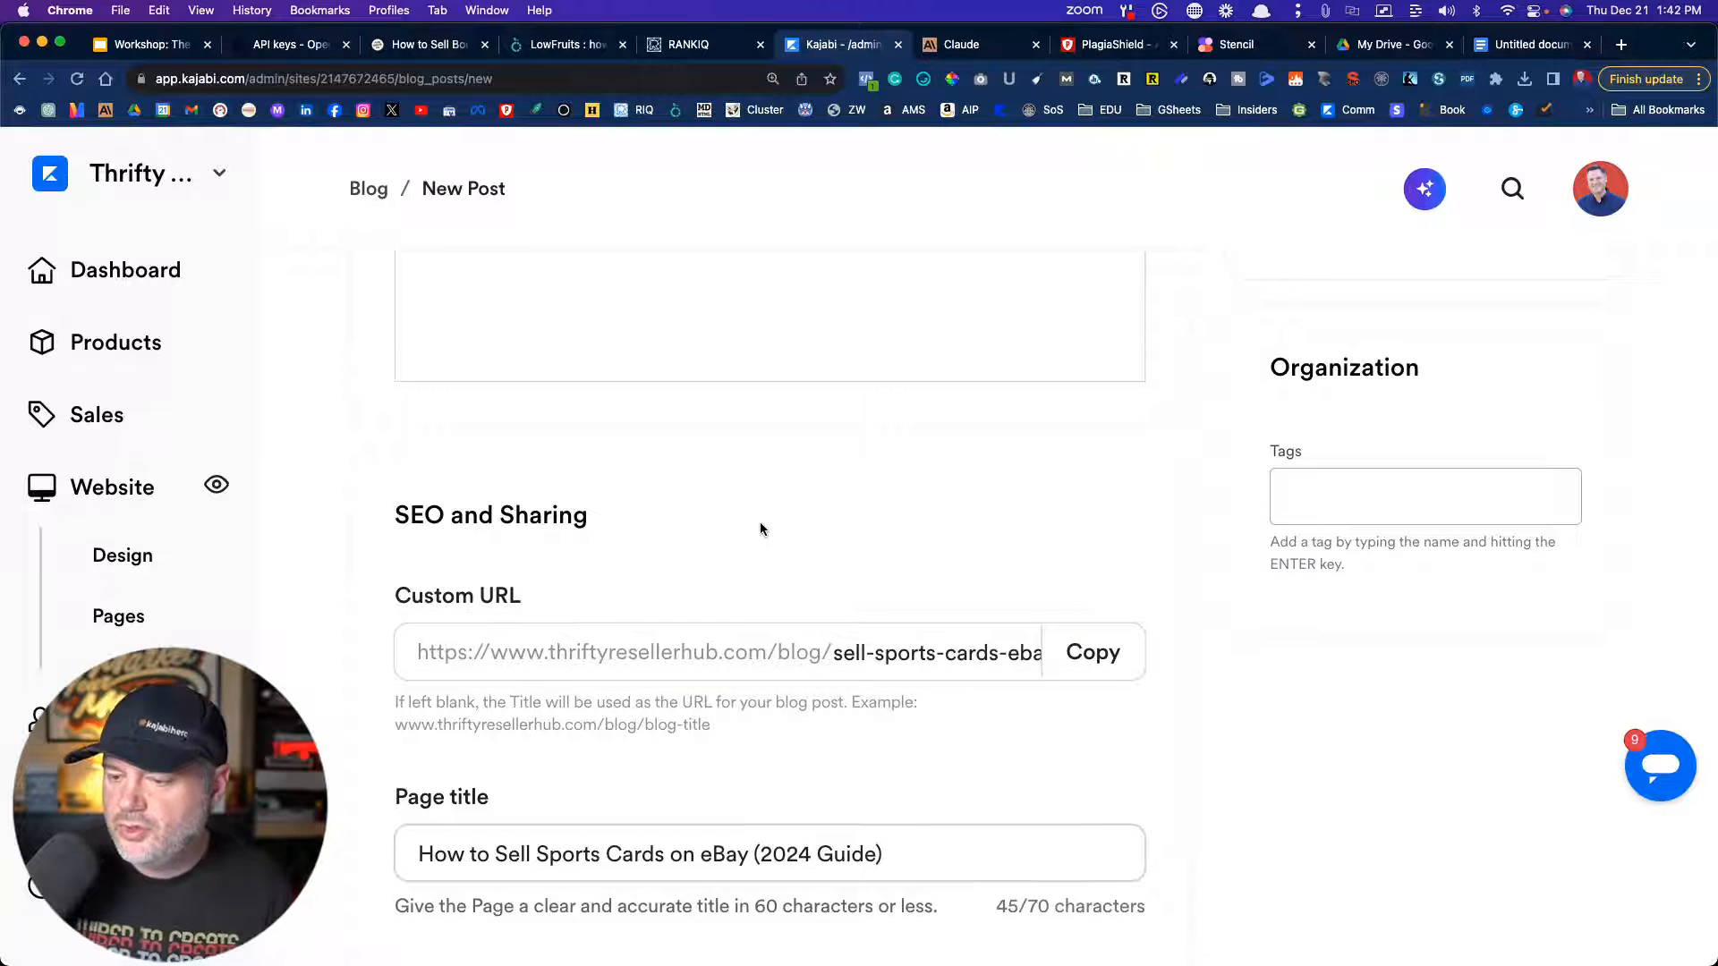
- Add the existing tag "selling on ebay" to the blog post
{"action": "scroll", "coordinate": [759, 528], "scroll_direction": "up", "scroll_amount": 5}
{"action": "scroll", "coordinate": [760, 529], "scroll_direction": "down", "scroll_amount": 3}
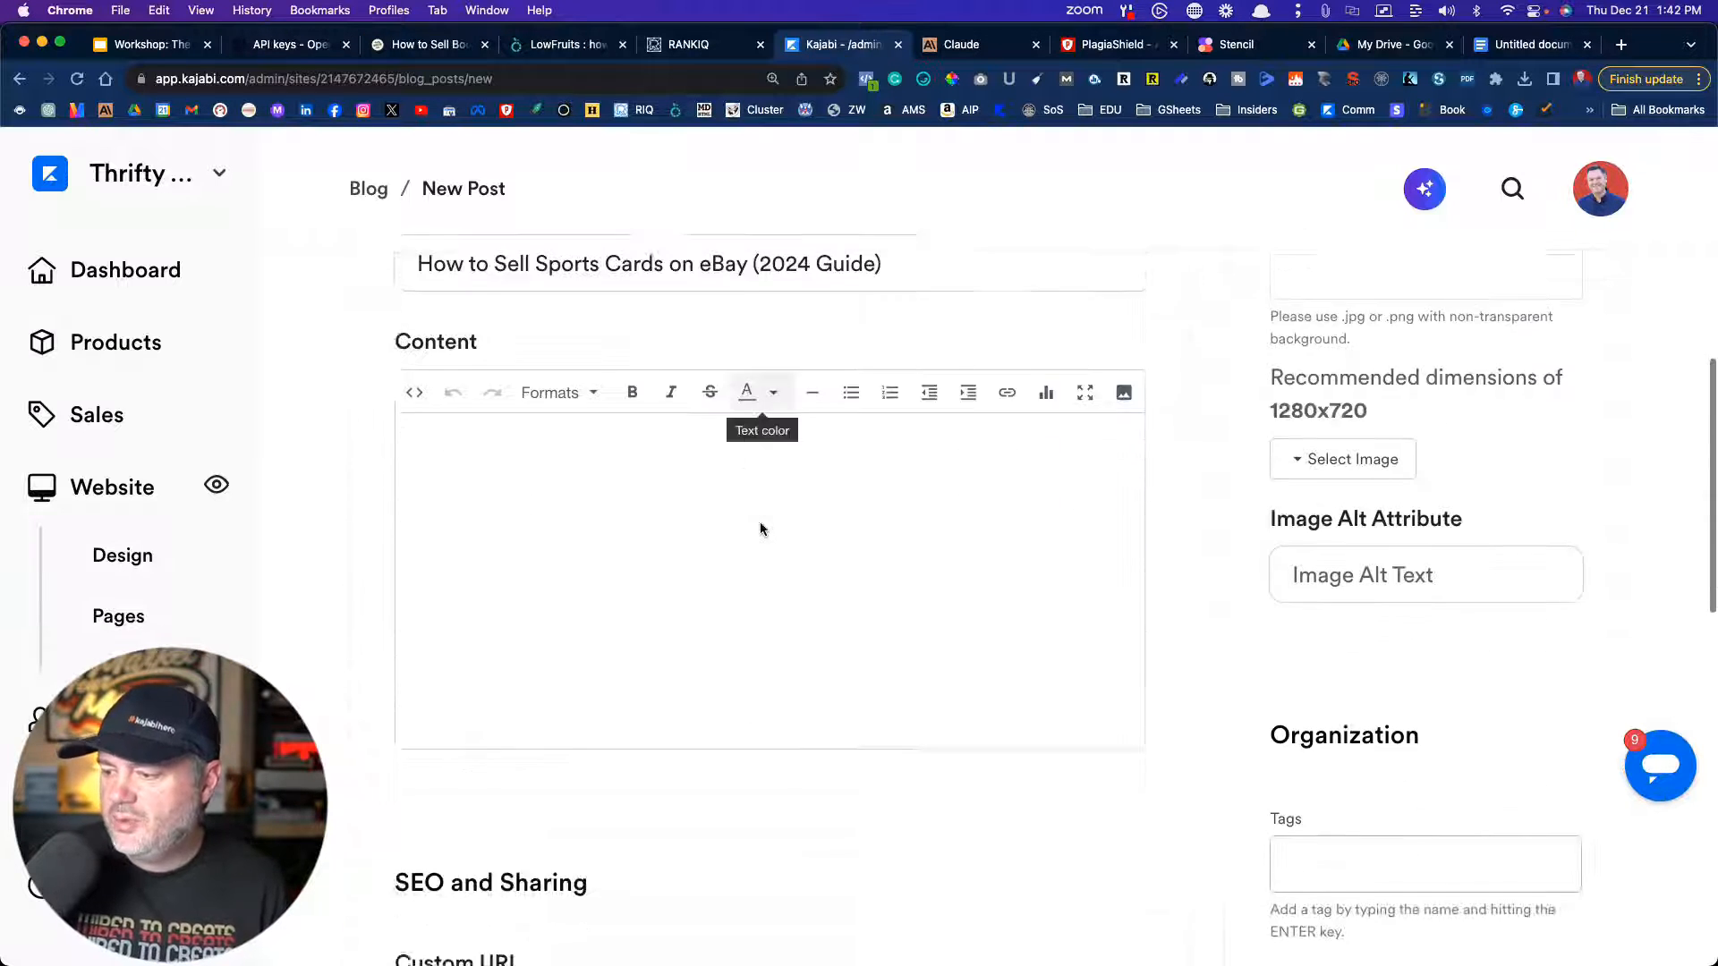
{"action": "left_click", "coordinate": [1342, 714]}
{"action": "left_click", "coordinate": [1337, 773]}
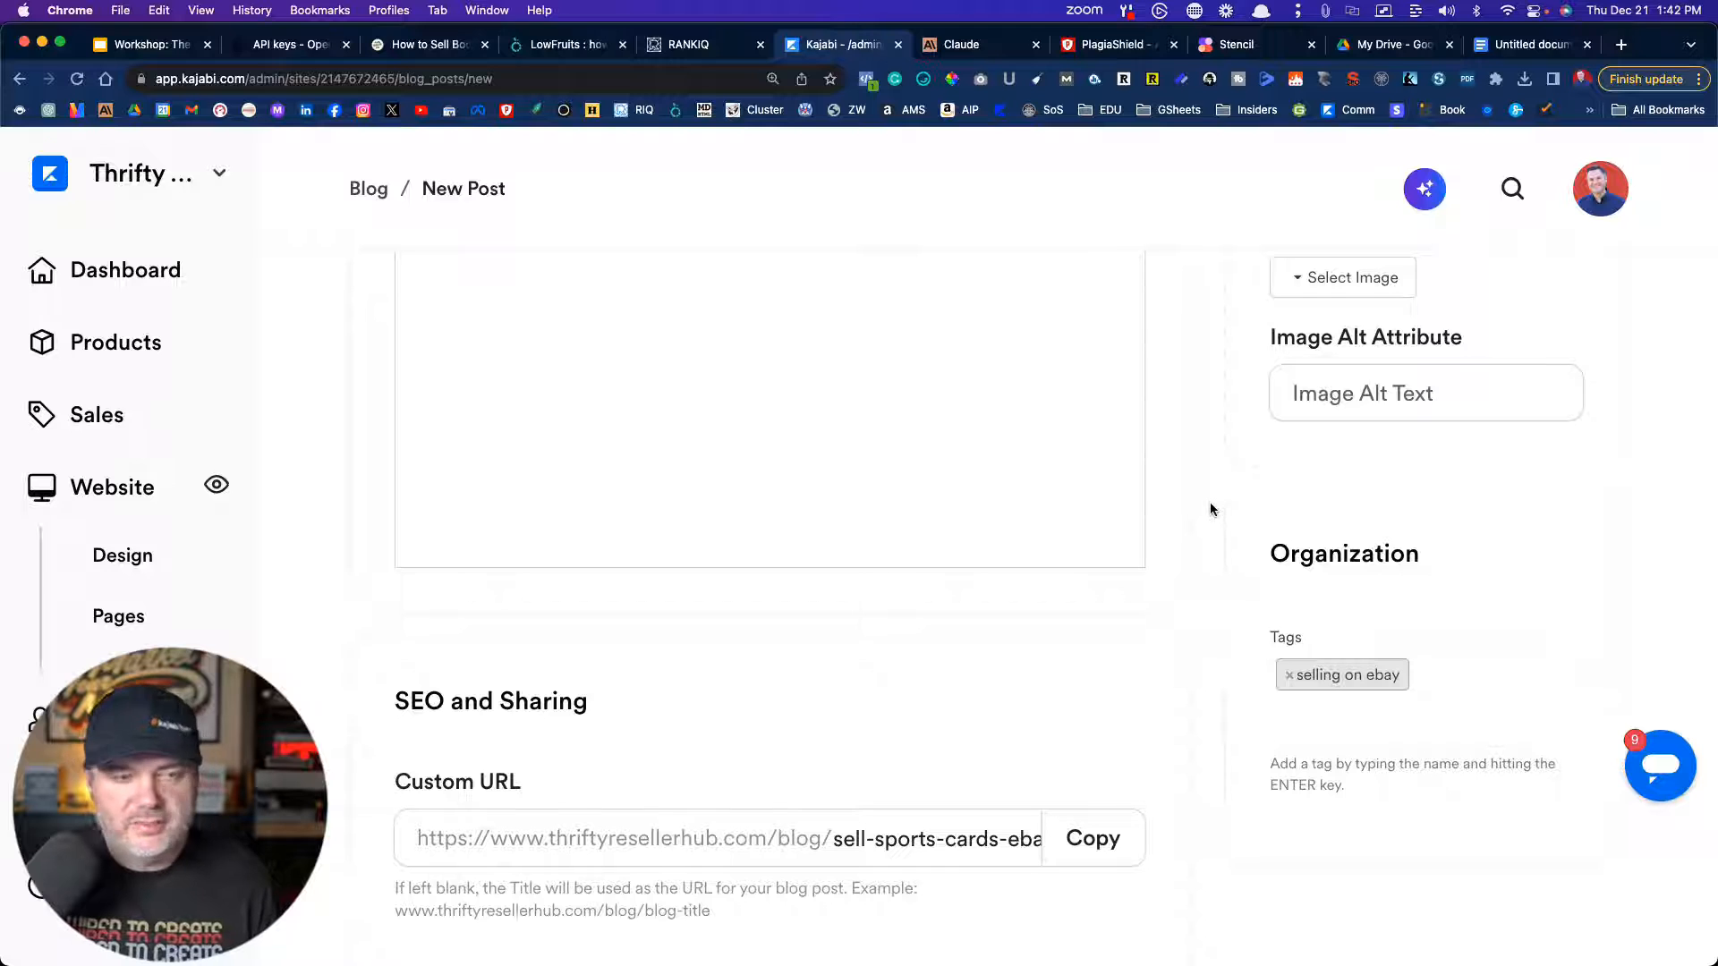
- Switch to Stencil and change the thumbnail headline to "How to Sell Sports Cards on eBay"
{"action": "scroll", "coordinate": [1210, 509], "scroll_direction": "up", "scroll_amount": 5}
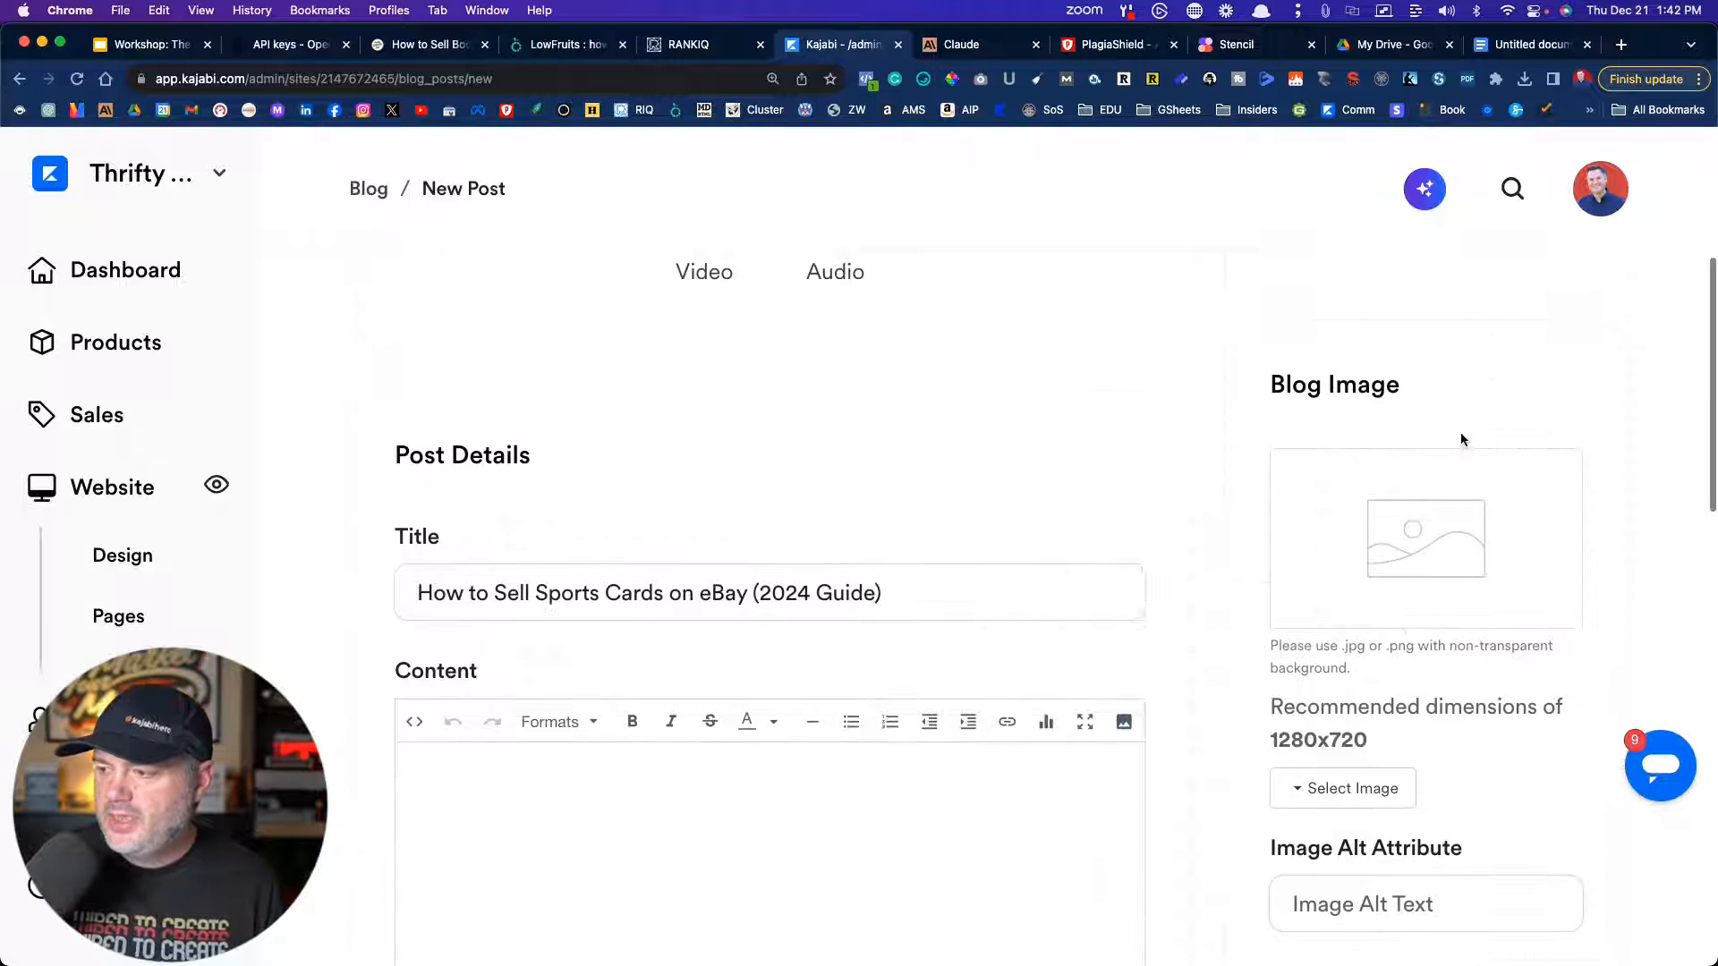
{"action": "left_click", "coordinate": [1235, 47]}
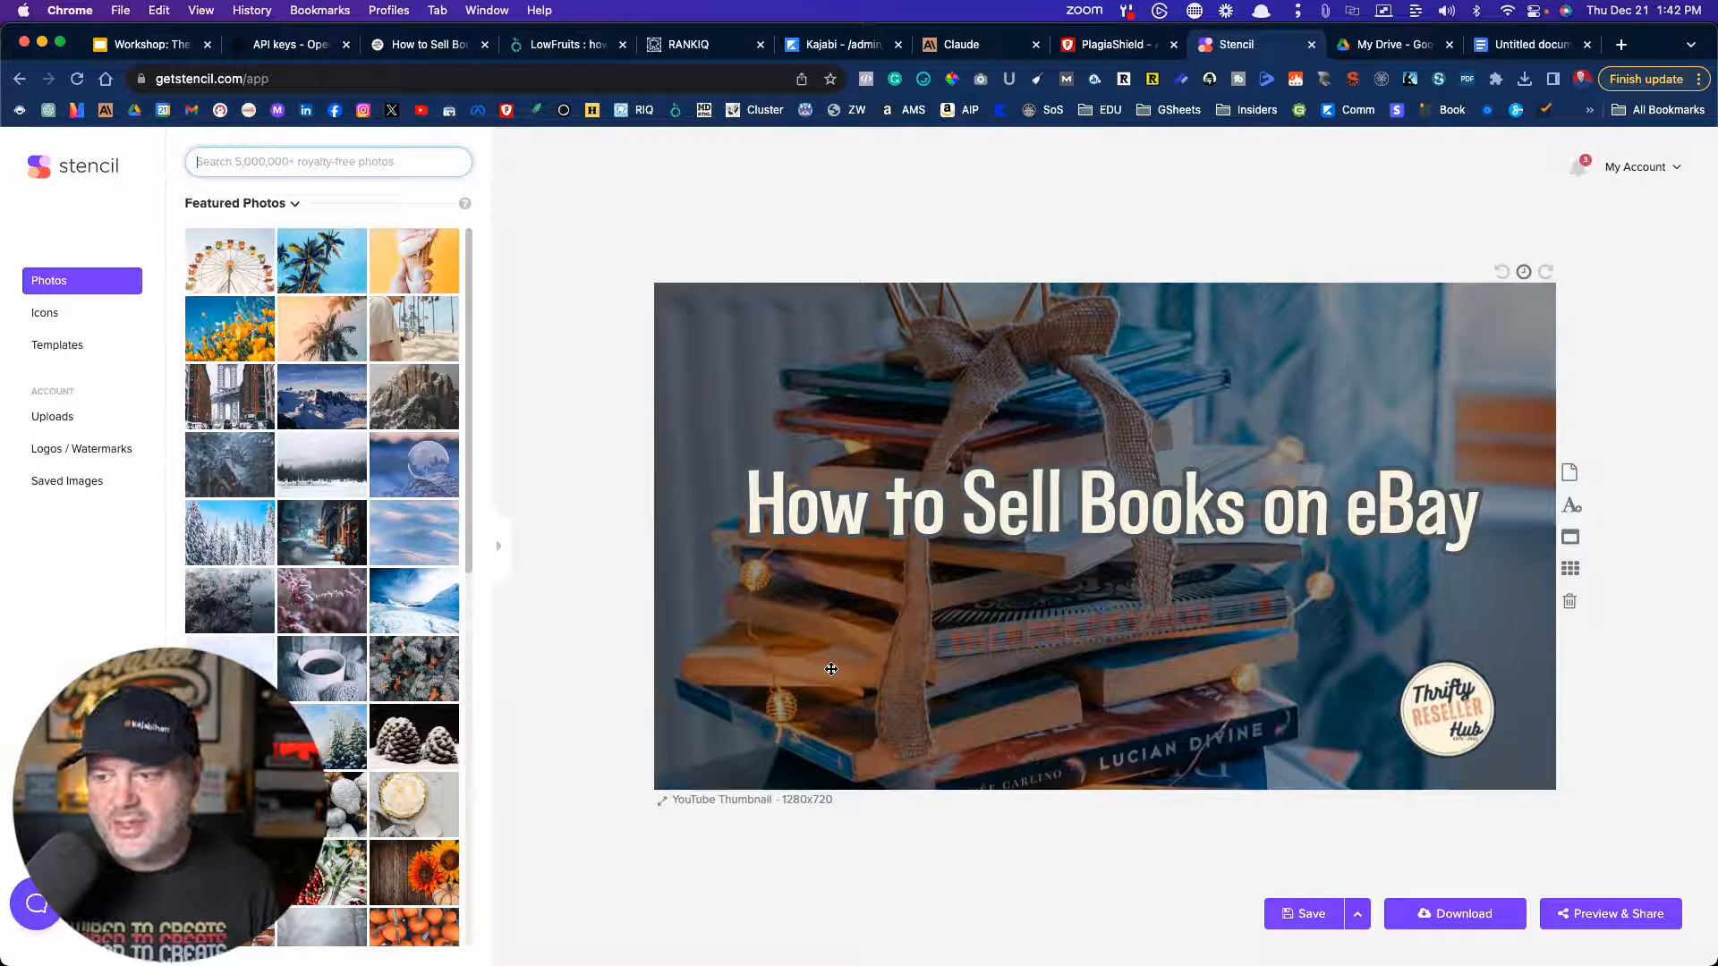
{"action": "left_click", "coordinate": [902, 508]}
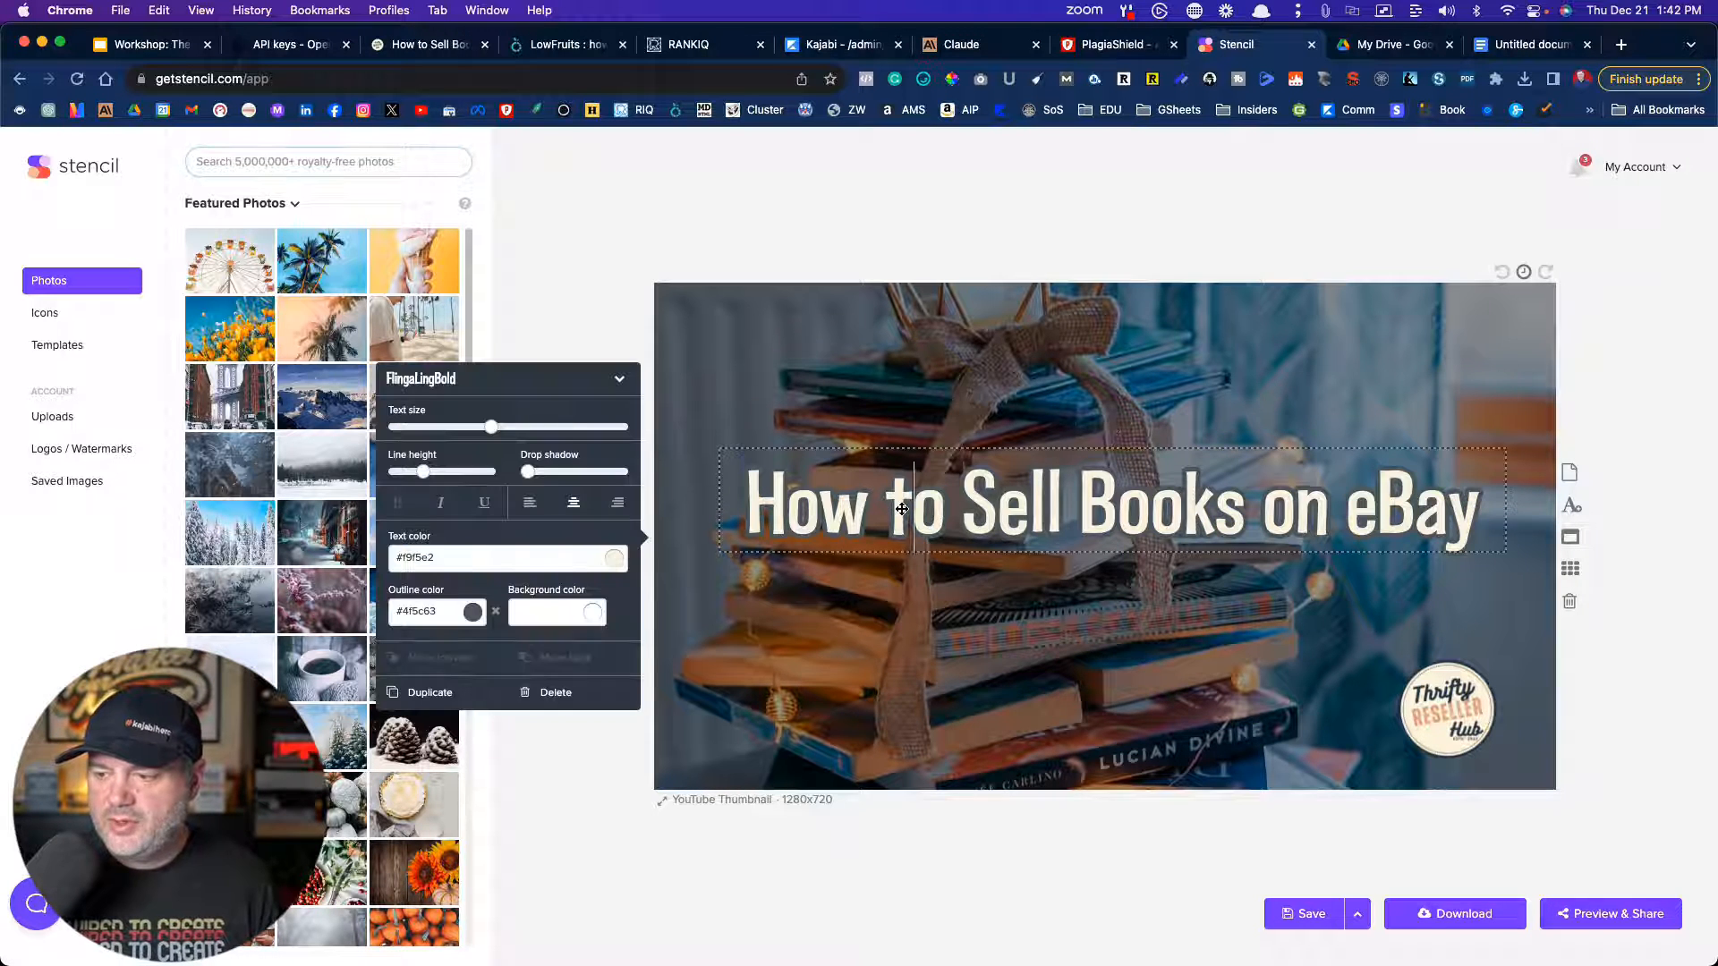
{"action": "triple_click", "coordinate": [902, 508]}
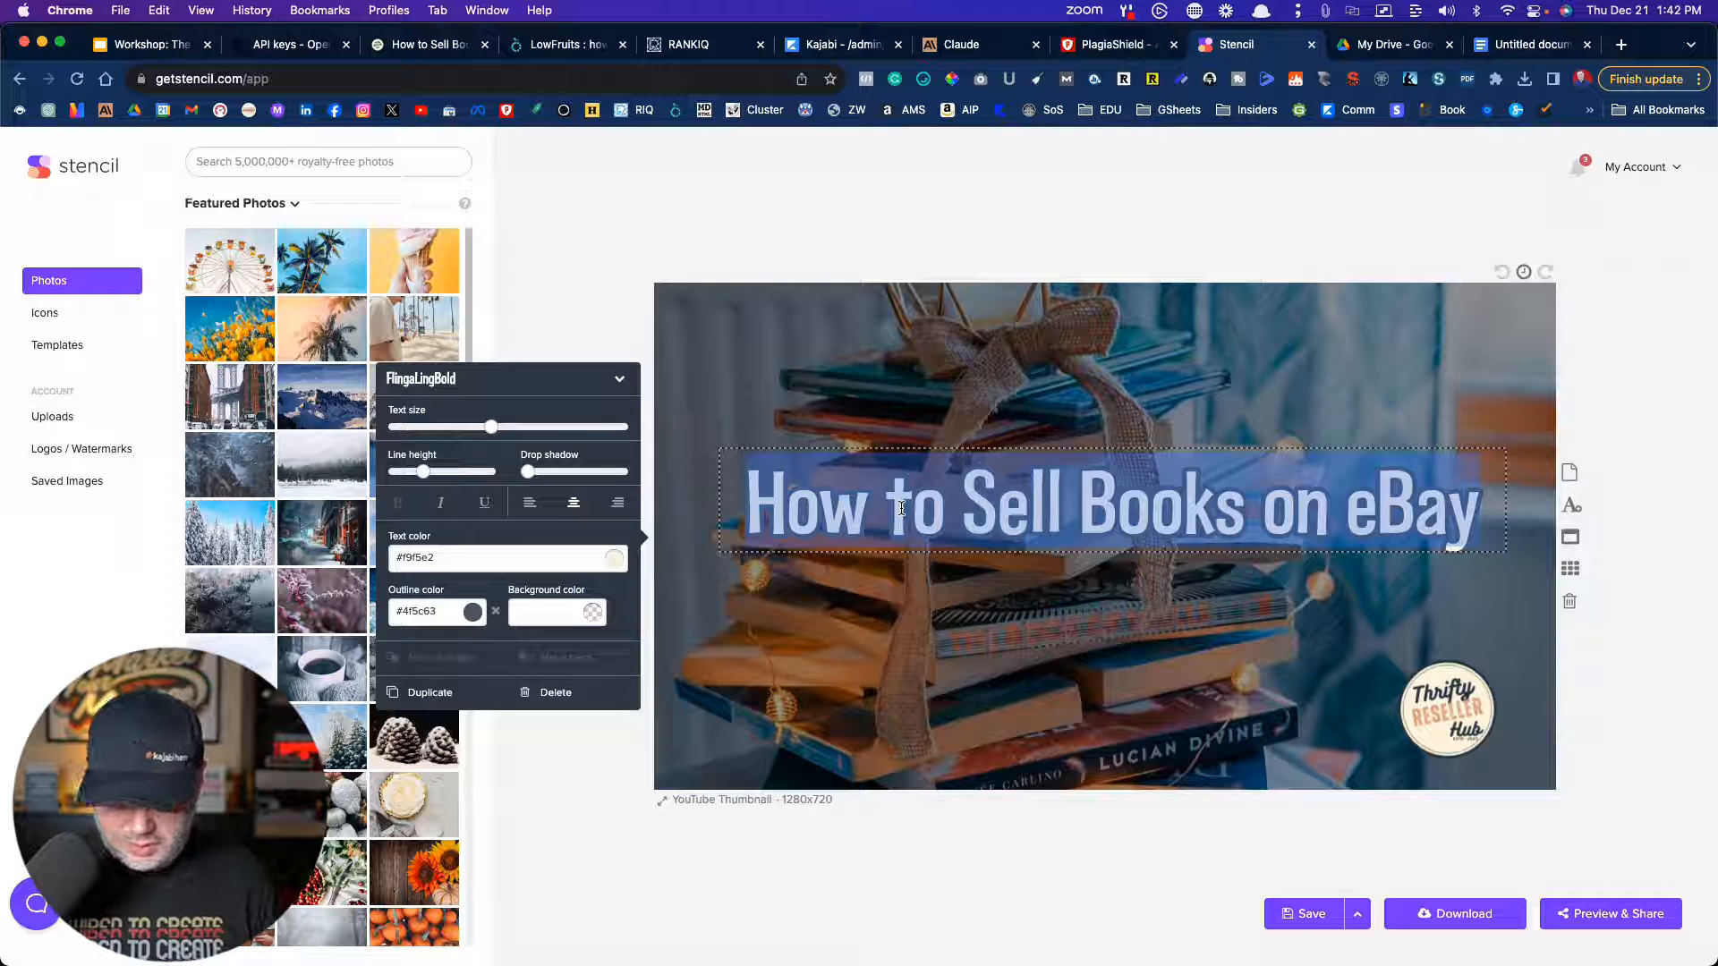
{"action": "left_click", "coordinate": [1020, 521]}
{"action": "left_click_drag", "start_coordinate": [1072, 514], "coordinate": [1507, 528]}
{"action": "key", "text": "BackSpace"}
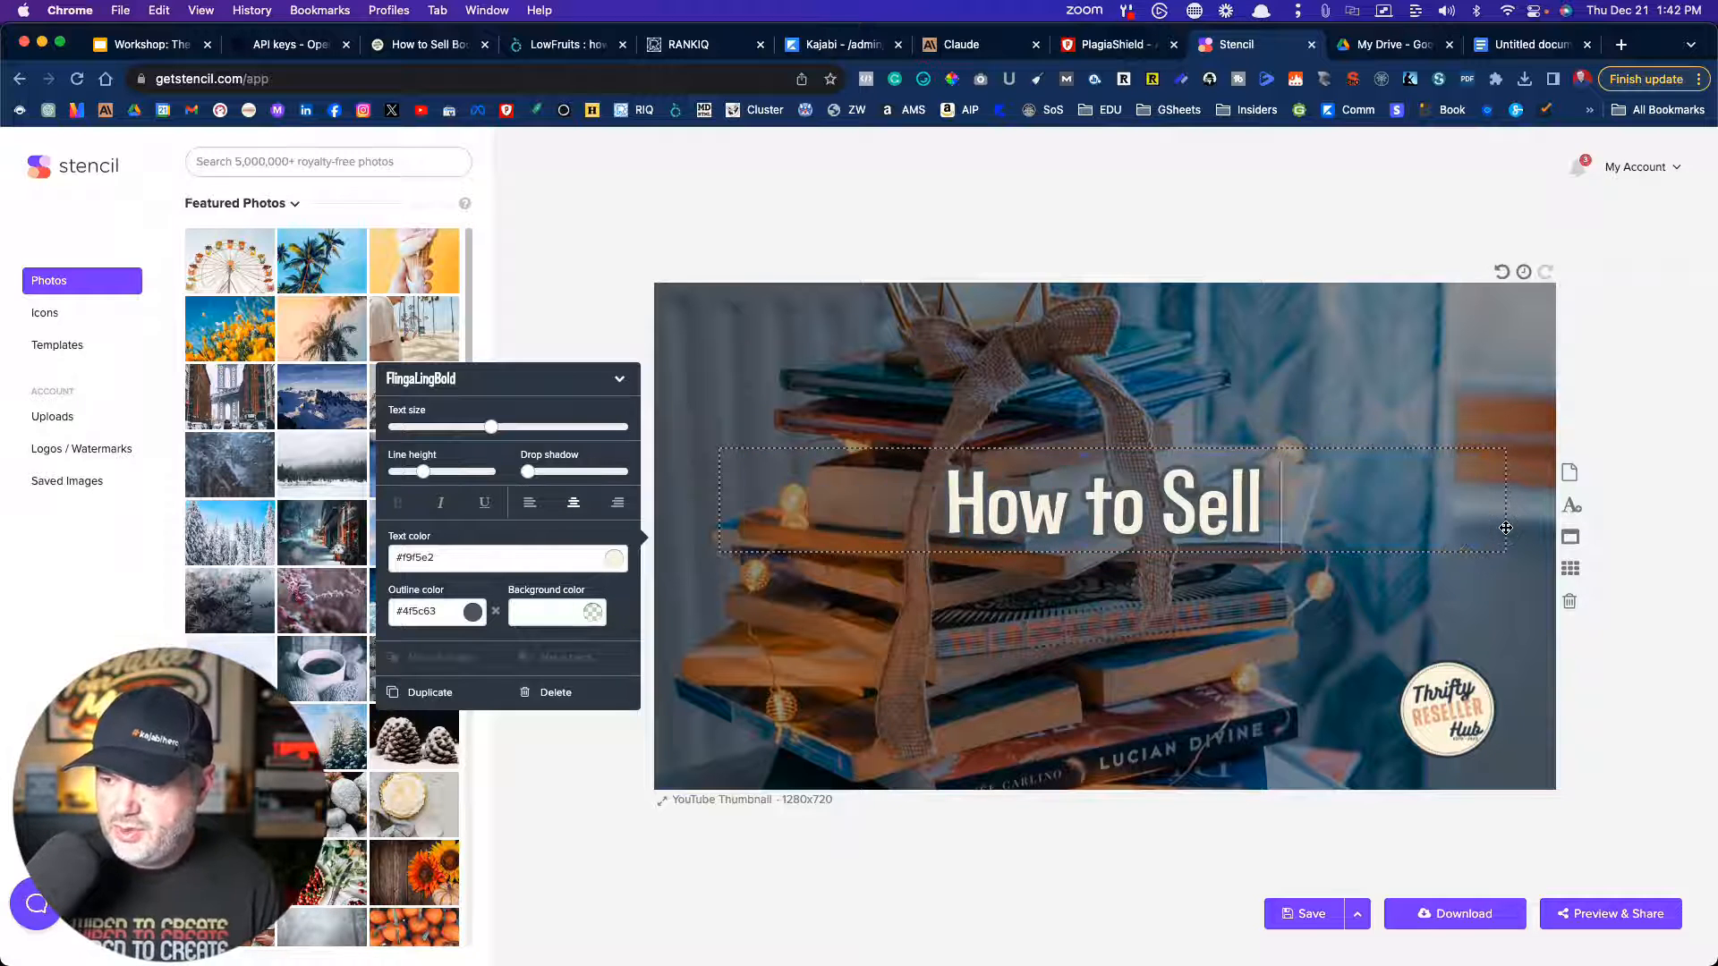
{"action": "type", "text": "SPorts"}
{"action": "key", "text": "BackSpace"}
{"action": "key", "text": "BackSpace"}
{"action": "key", "text": "BackSpace"}
{"action": "key", "text": "BackSpace"}
{"action": "key", "text": "BackSpace"}
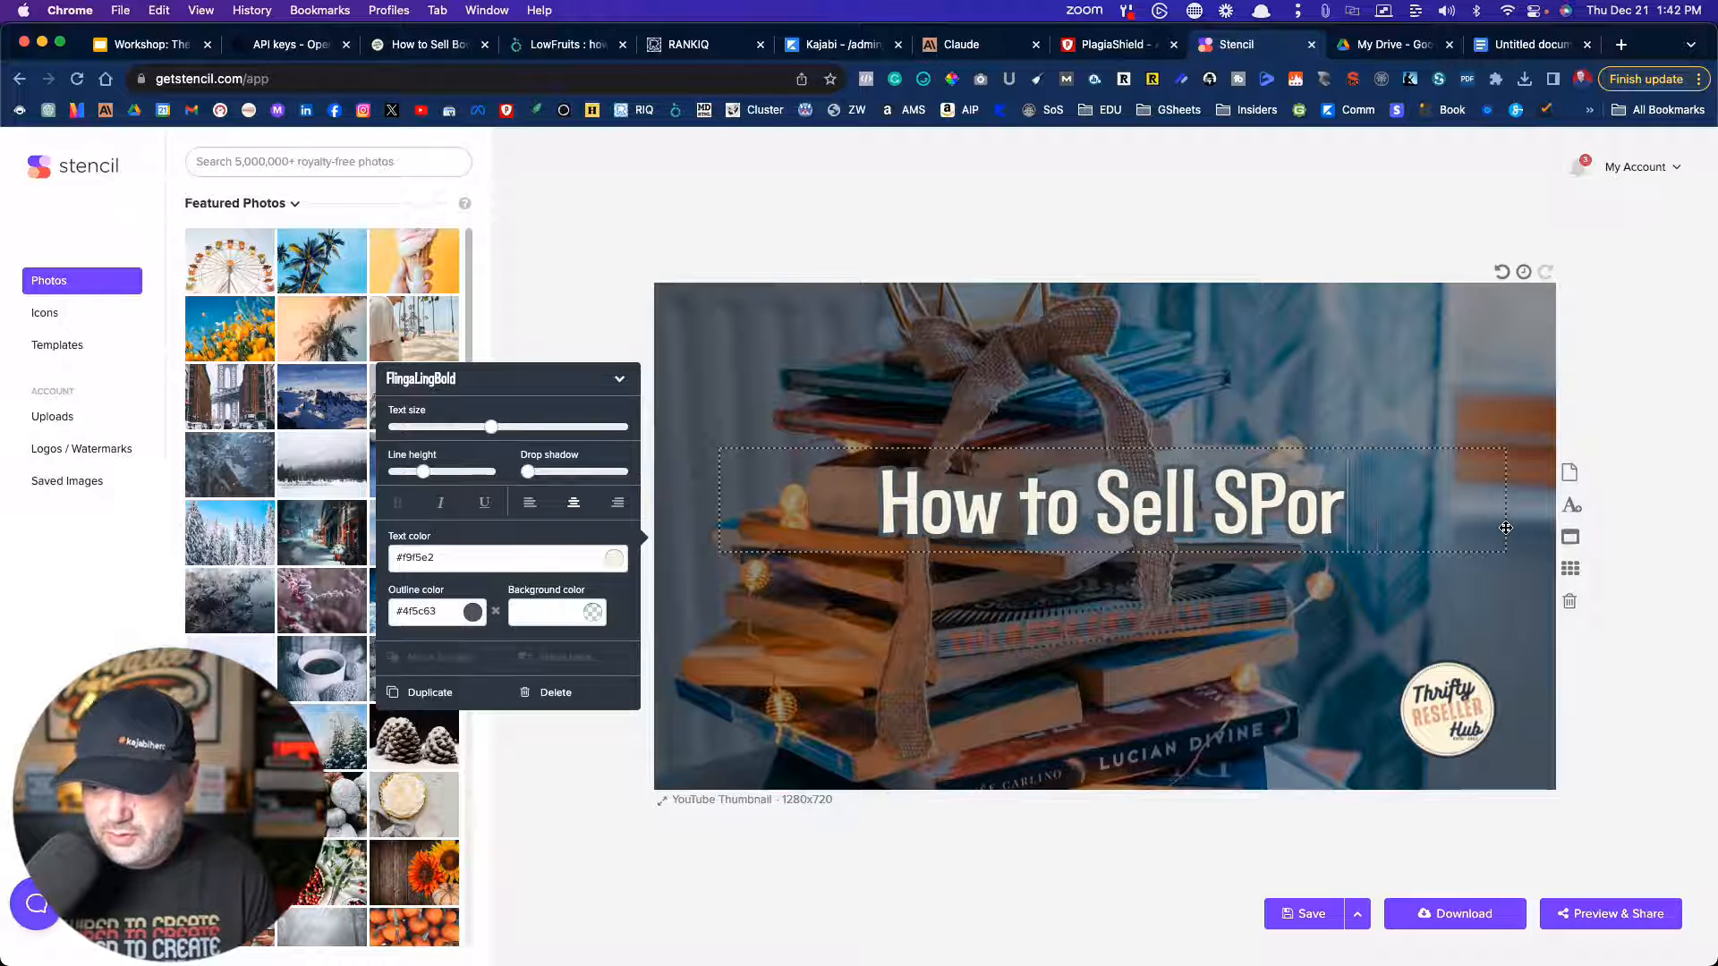
{"action": "type", "text": "ports"}
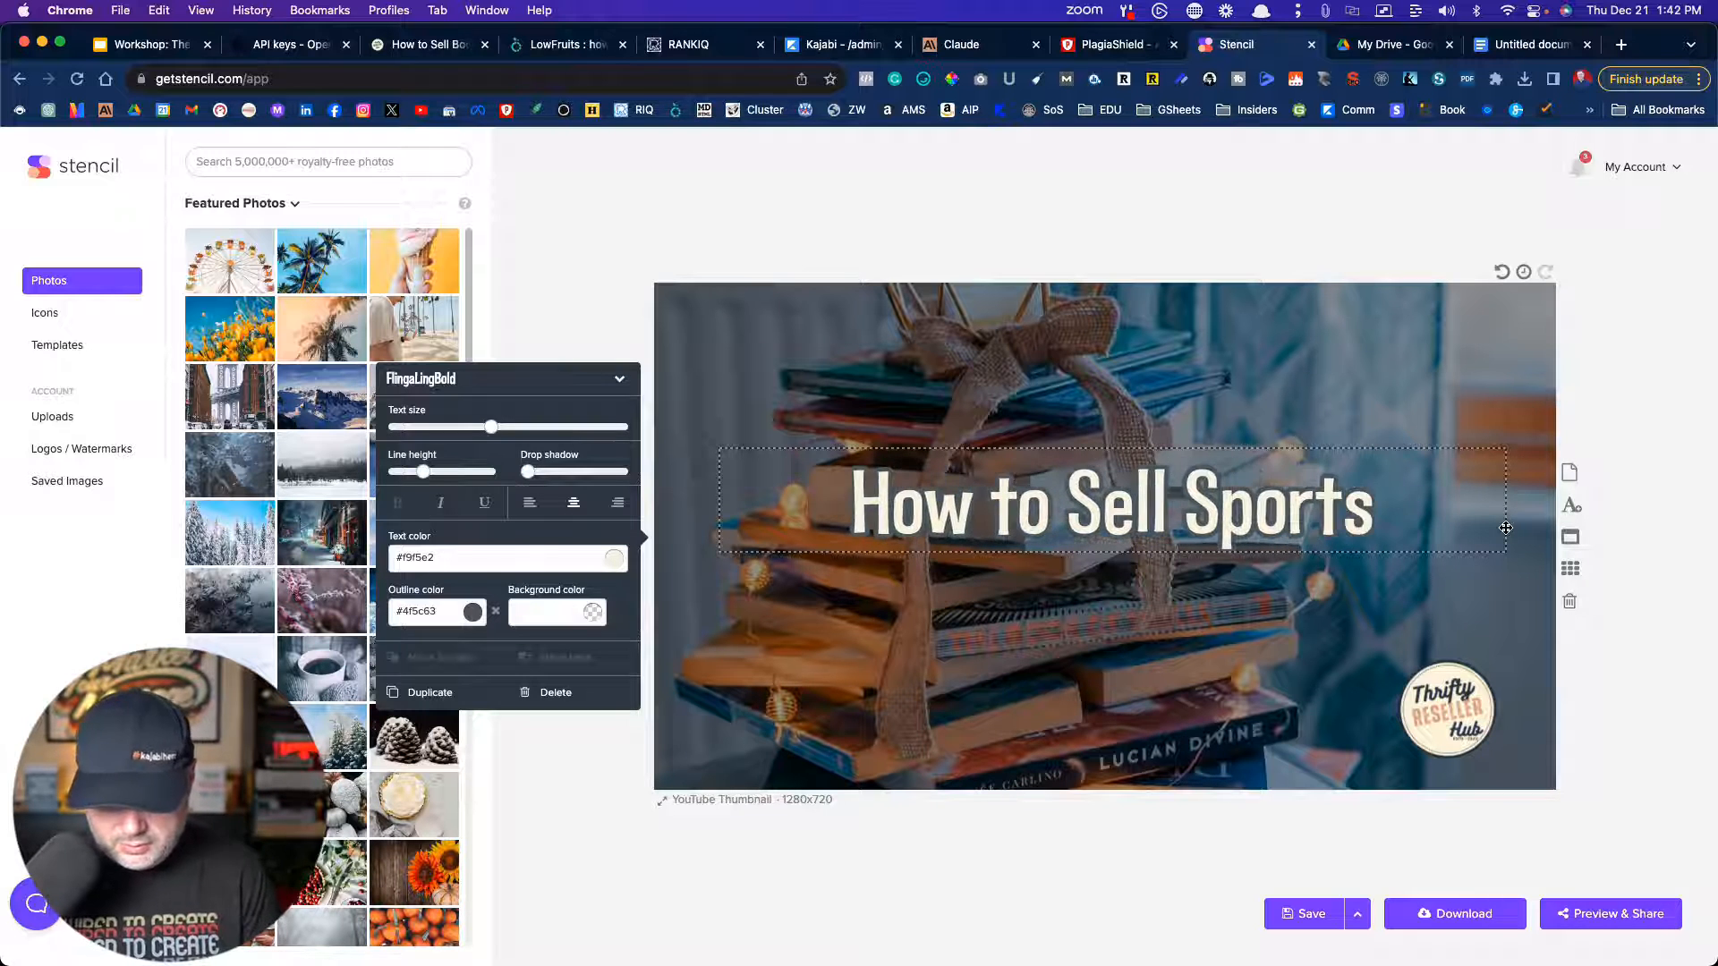
{"action": "type", "text": " Cards o"}
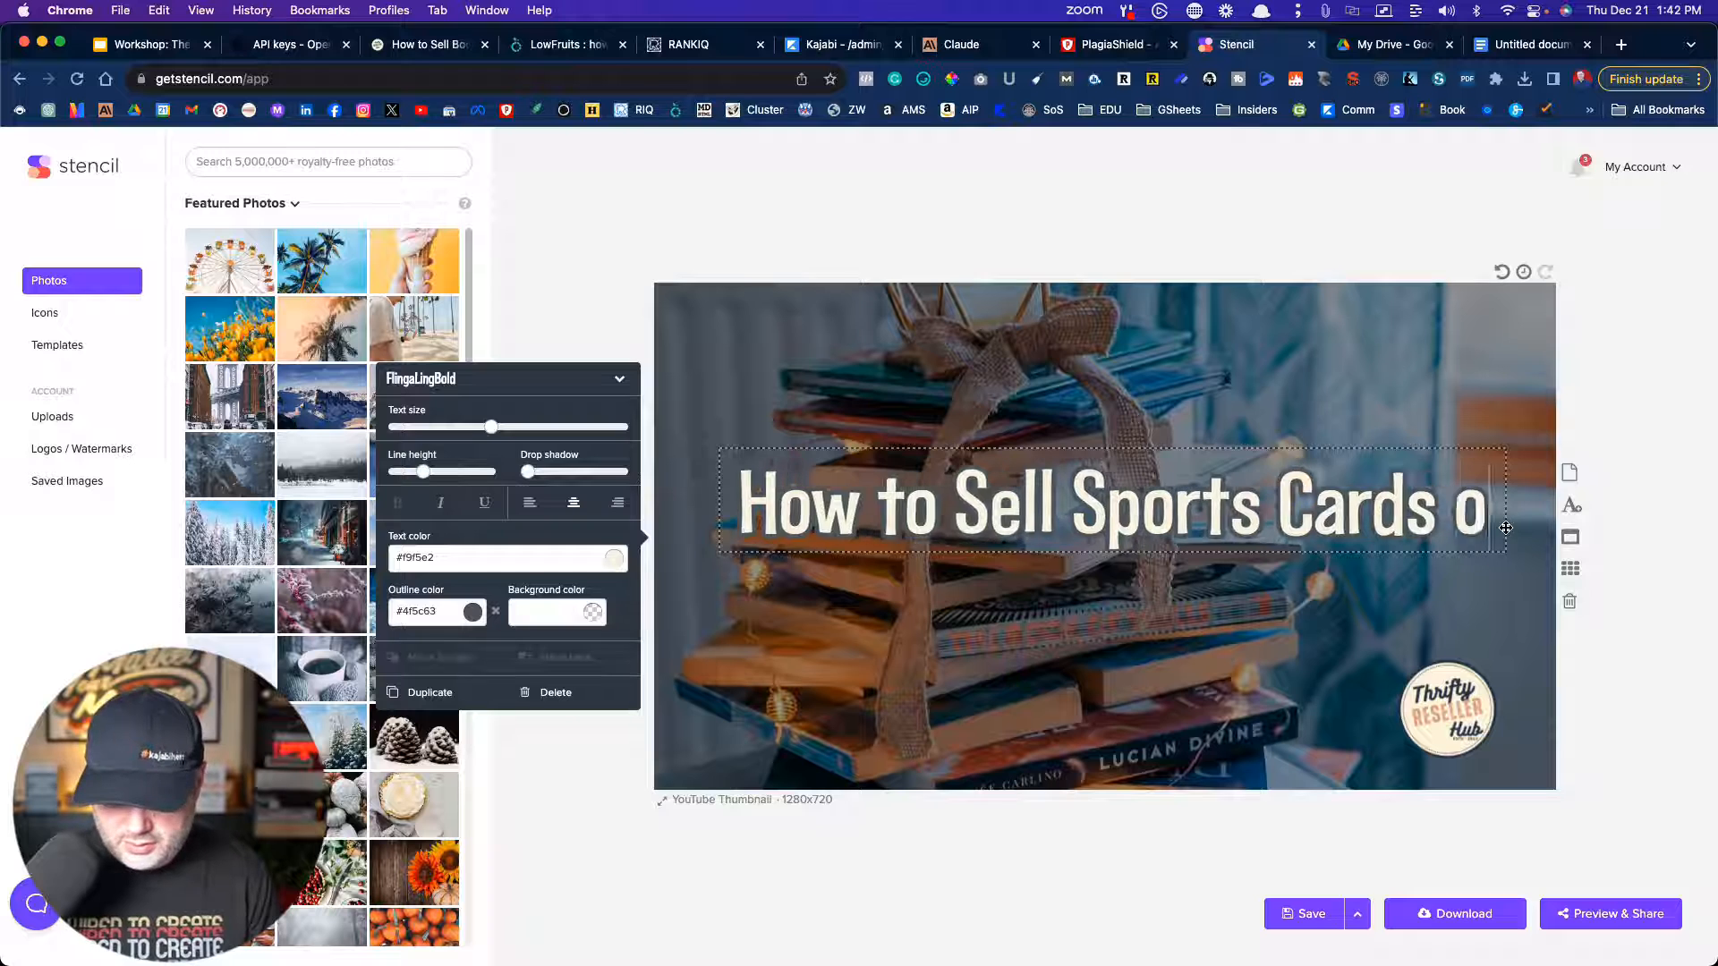
{"action": "type", "text": "n eBay"}
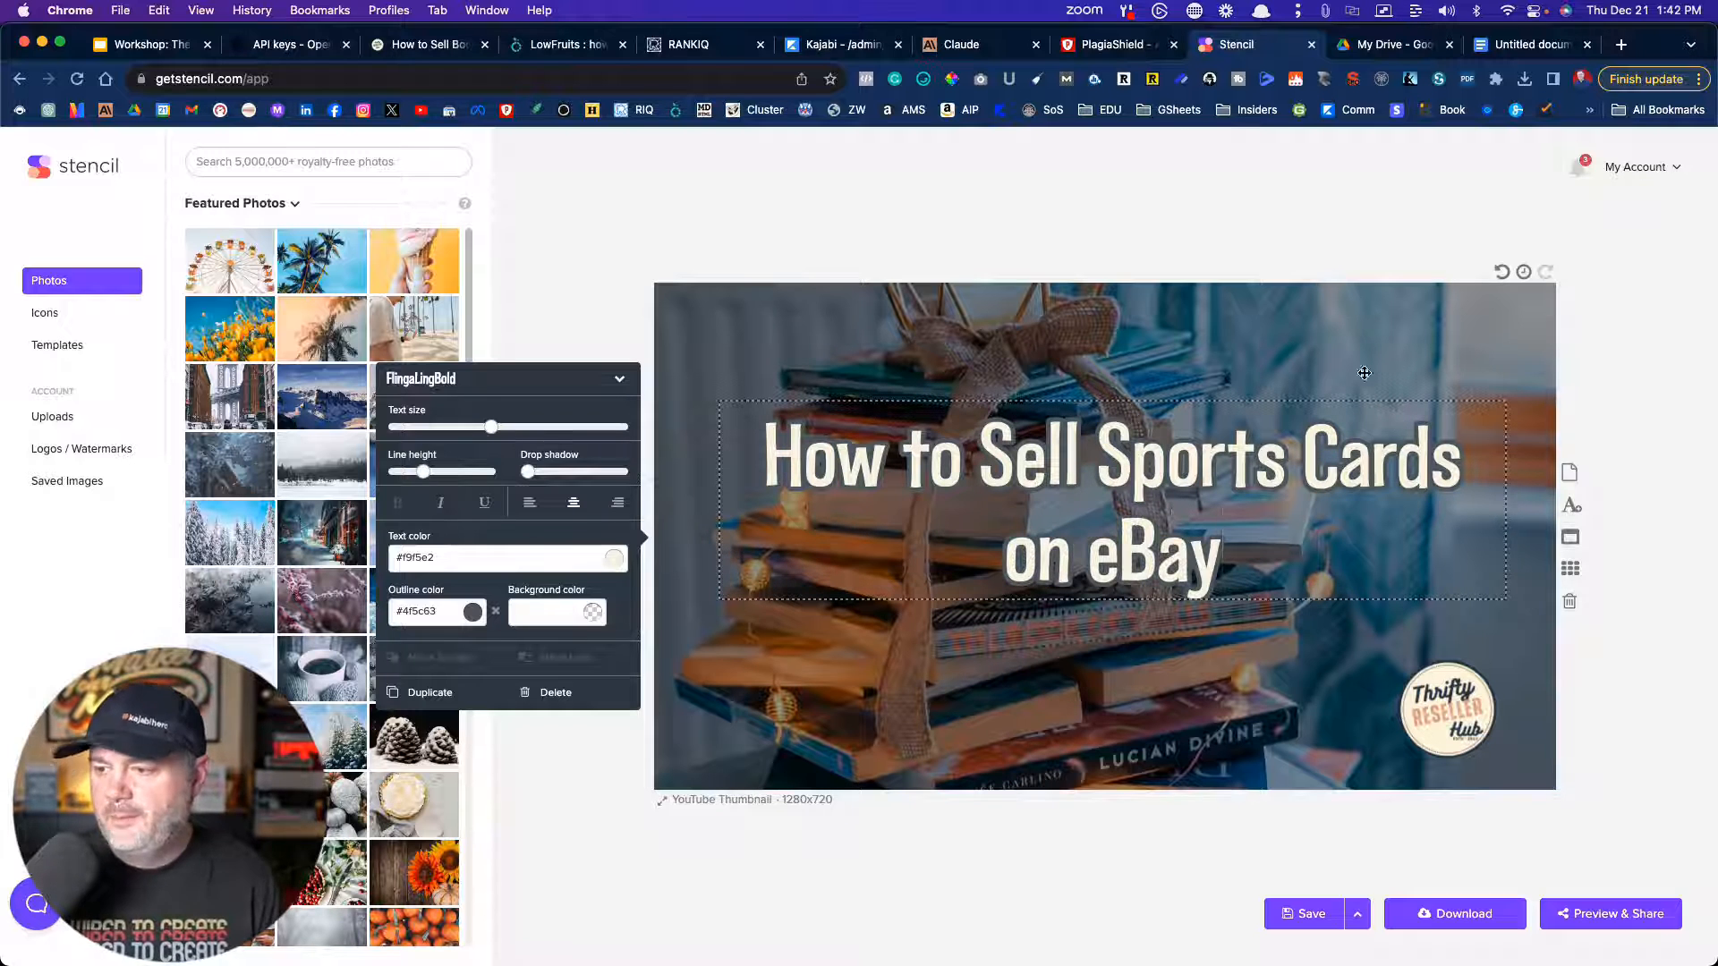
- Move the two-line headline slightly down and to the right on the thumbnail, then deselect it
{"action": "left_click", "coordinate": [1177, 212]}
{"action": "left_click_drag", "start_coordinate": [1145, 488], "coordinate": [1164, 507]}
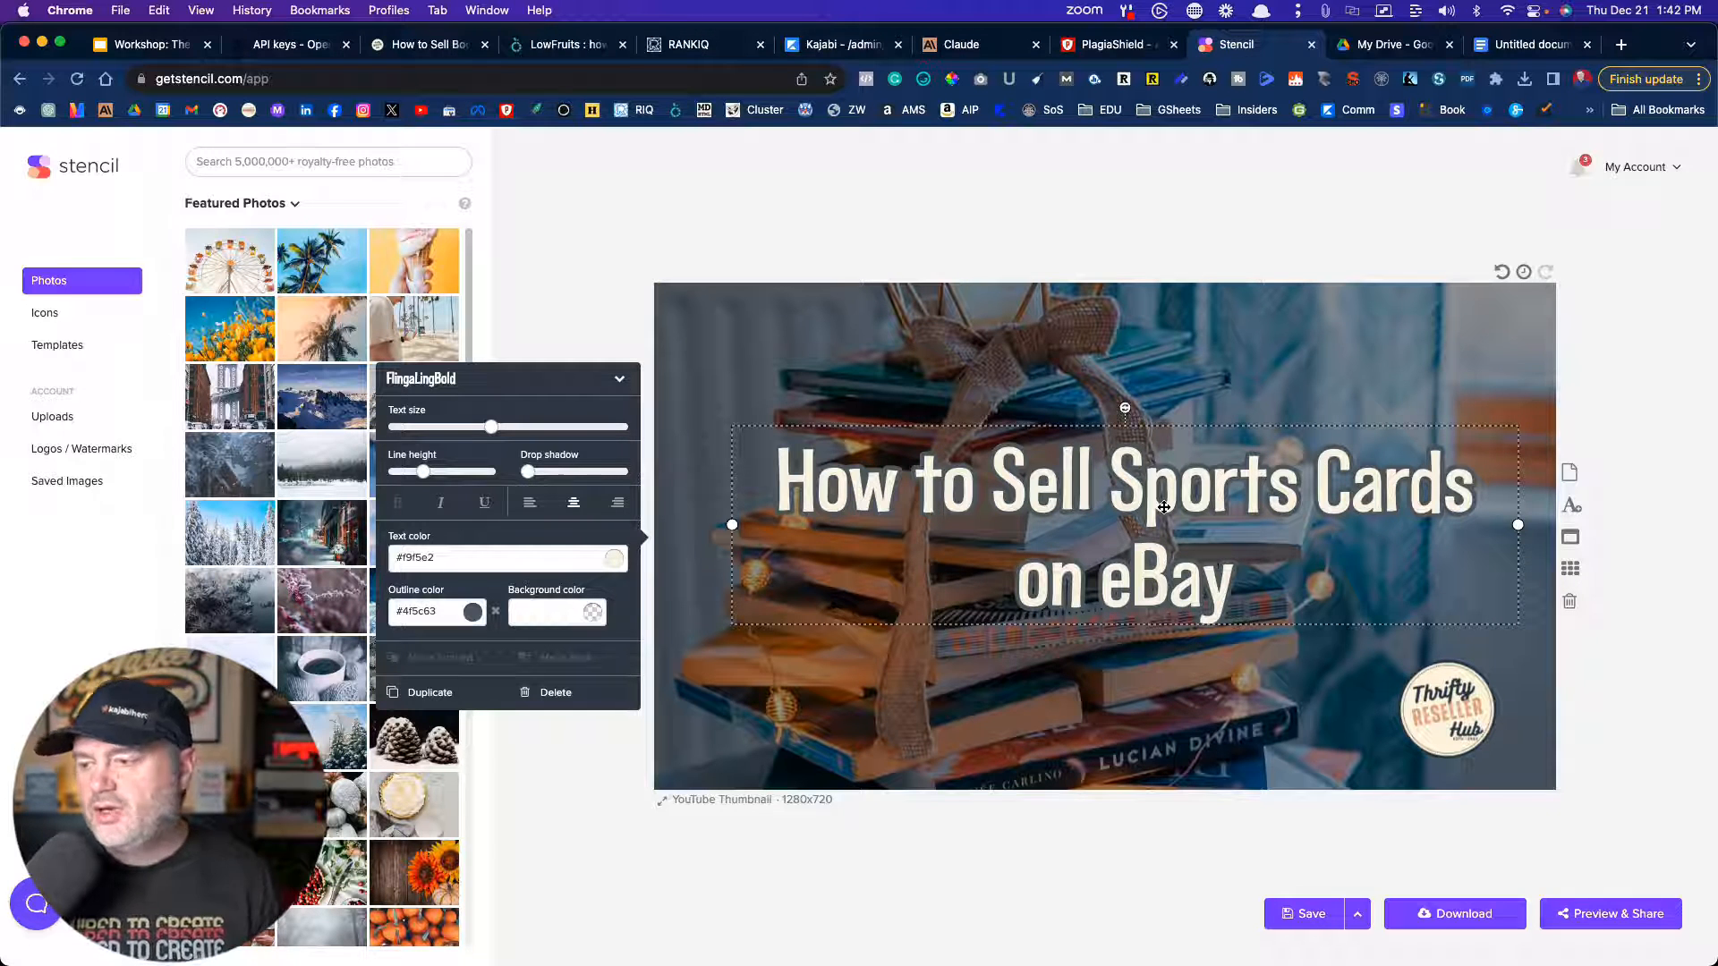
{"action": "left_click", "coordinate": [727, 206]}
- Search the stock photos for "sports cards" and use the photo of baseball cards laid out on wood as the thumbnail background
{"action": "left_click", "coordinate": [215, 164]}
{"action": "type", "text": "sports cards"}
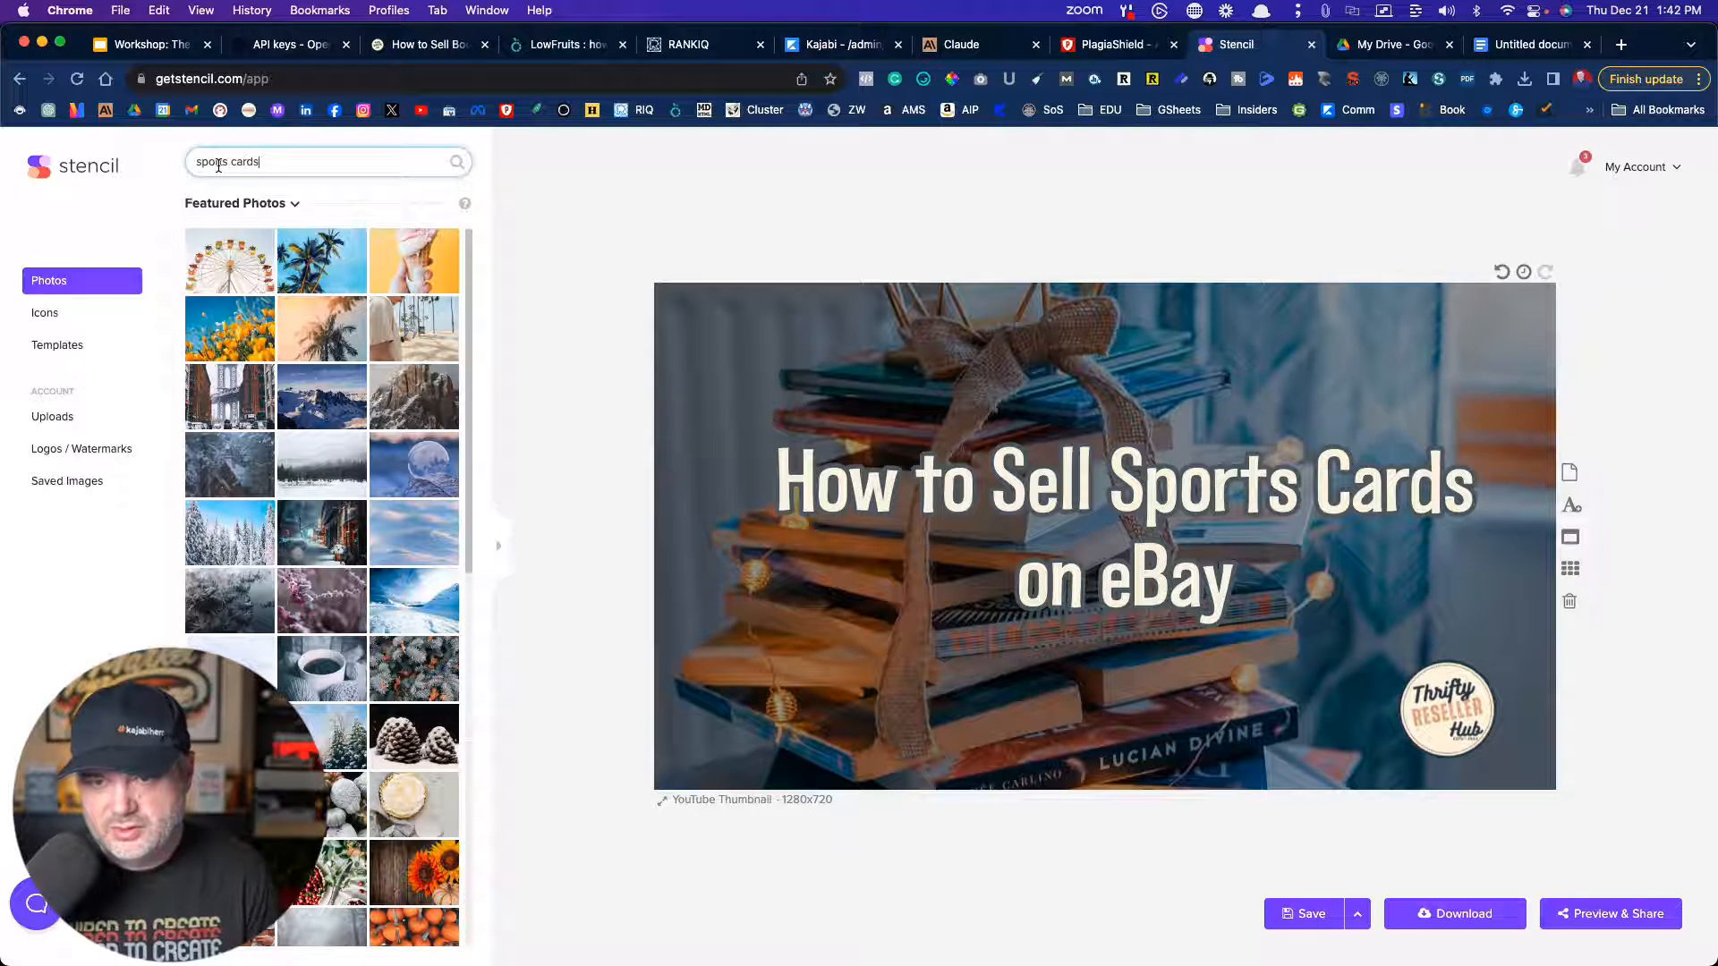
{"action": "key", "text": "Return"}
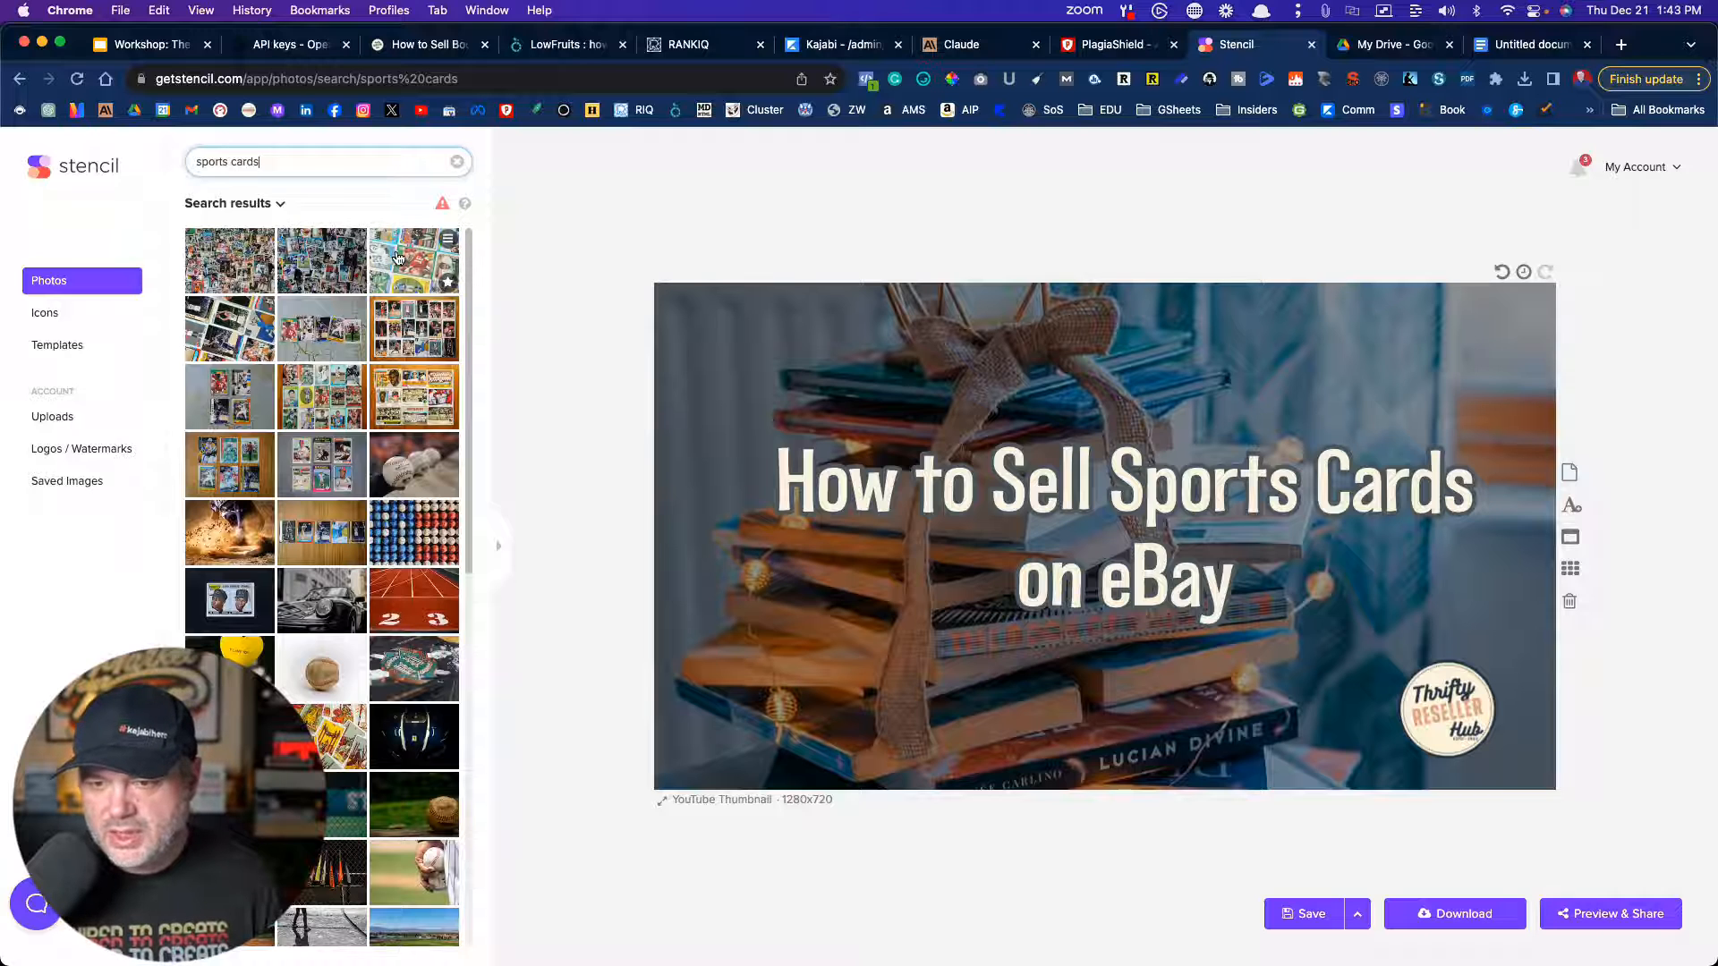
{"action": "left_click", "coordinate": [392, 403]}
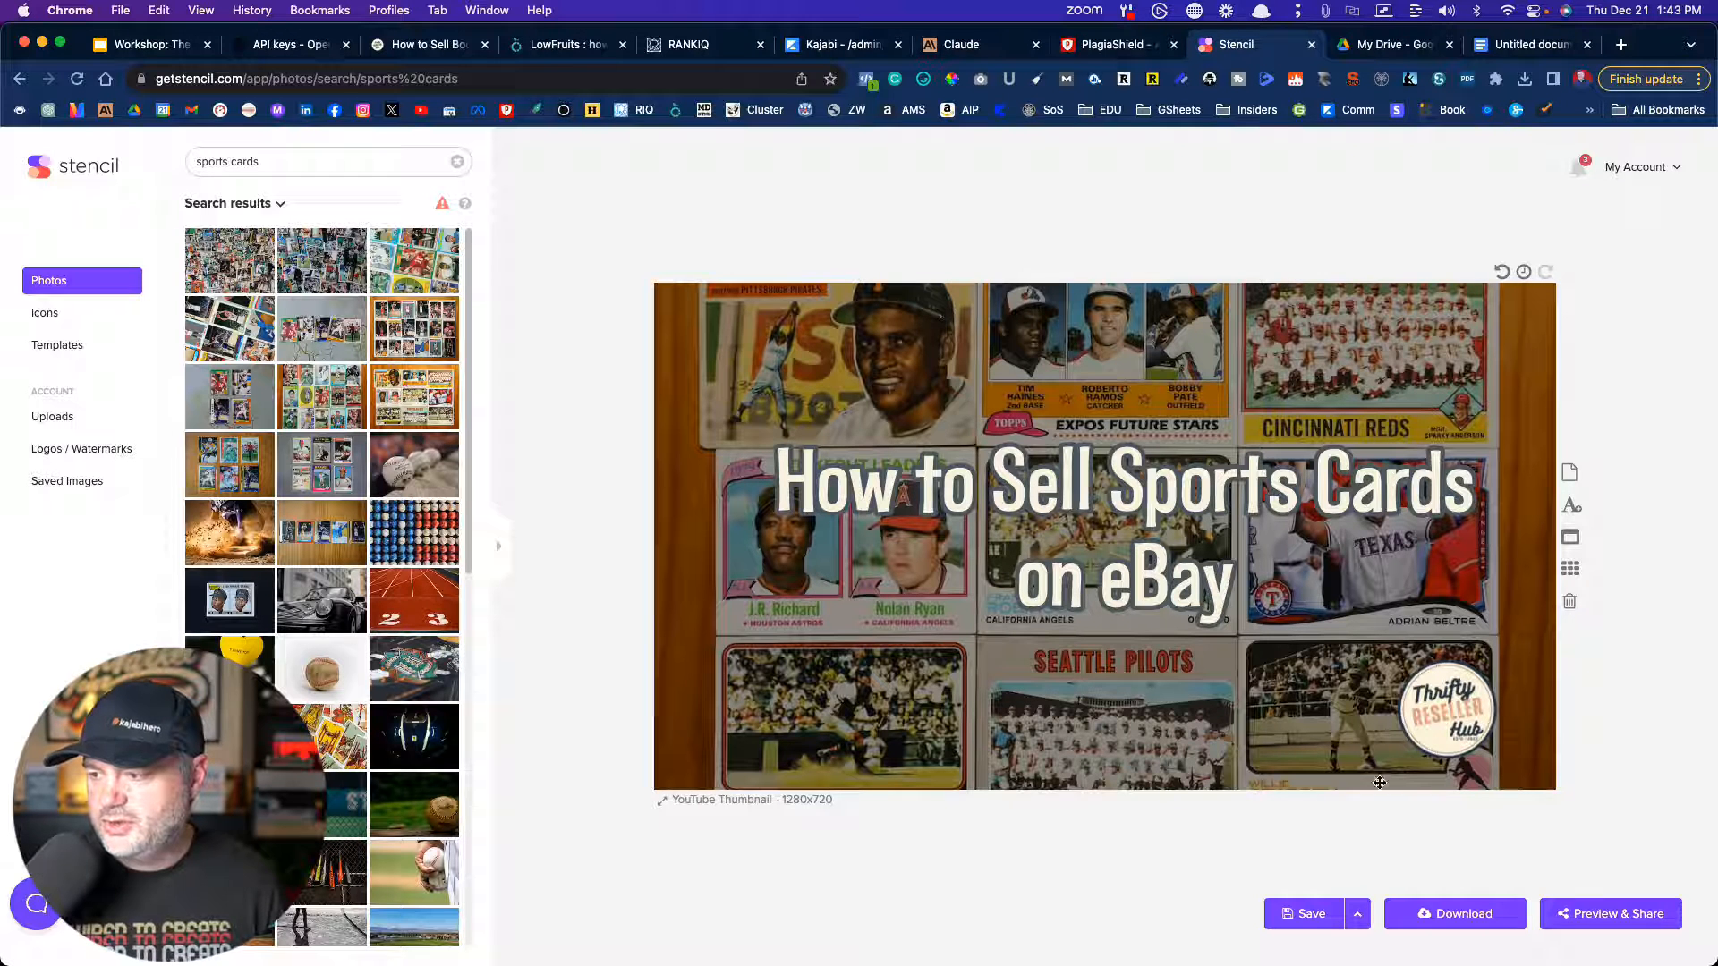
- Nudge the Thrifty Reseller Hub logo slightly right and download the thumbnail with the filename "how to sell sports cards on ebay"
{"action": "mouse_move", "coordinate": [1454, 723]}
{"action": "left_mouse_down"}
{"action": "mouse_move", "coordinate": [1342, 672]}
{"action": "mouse_move", "coordinate": [1465, 723]}
{"action": "left_mouse_up"}
{"action": "left_click", "coordinate": [1432, 920]}
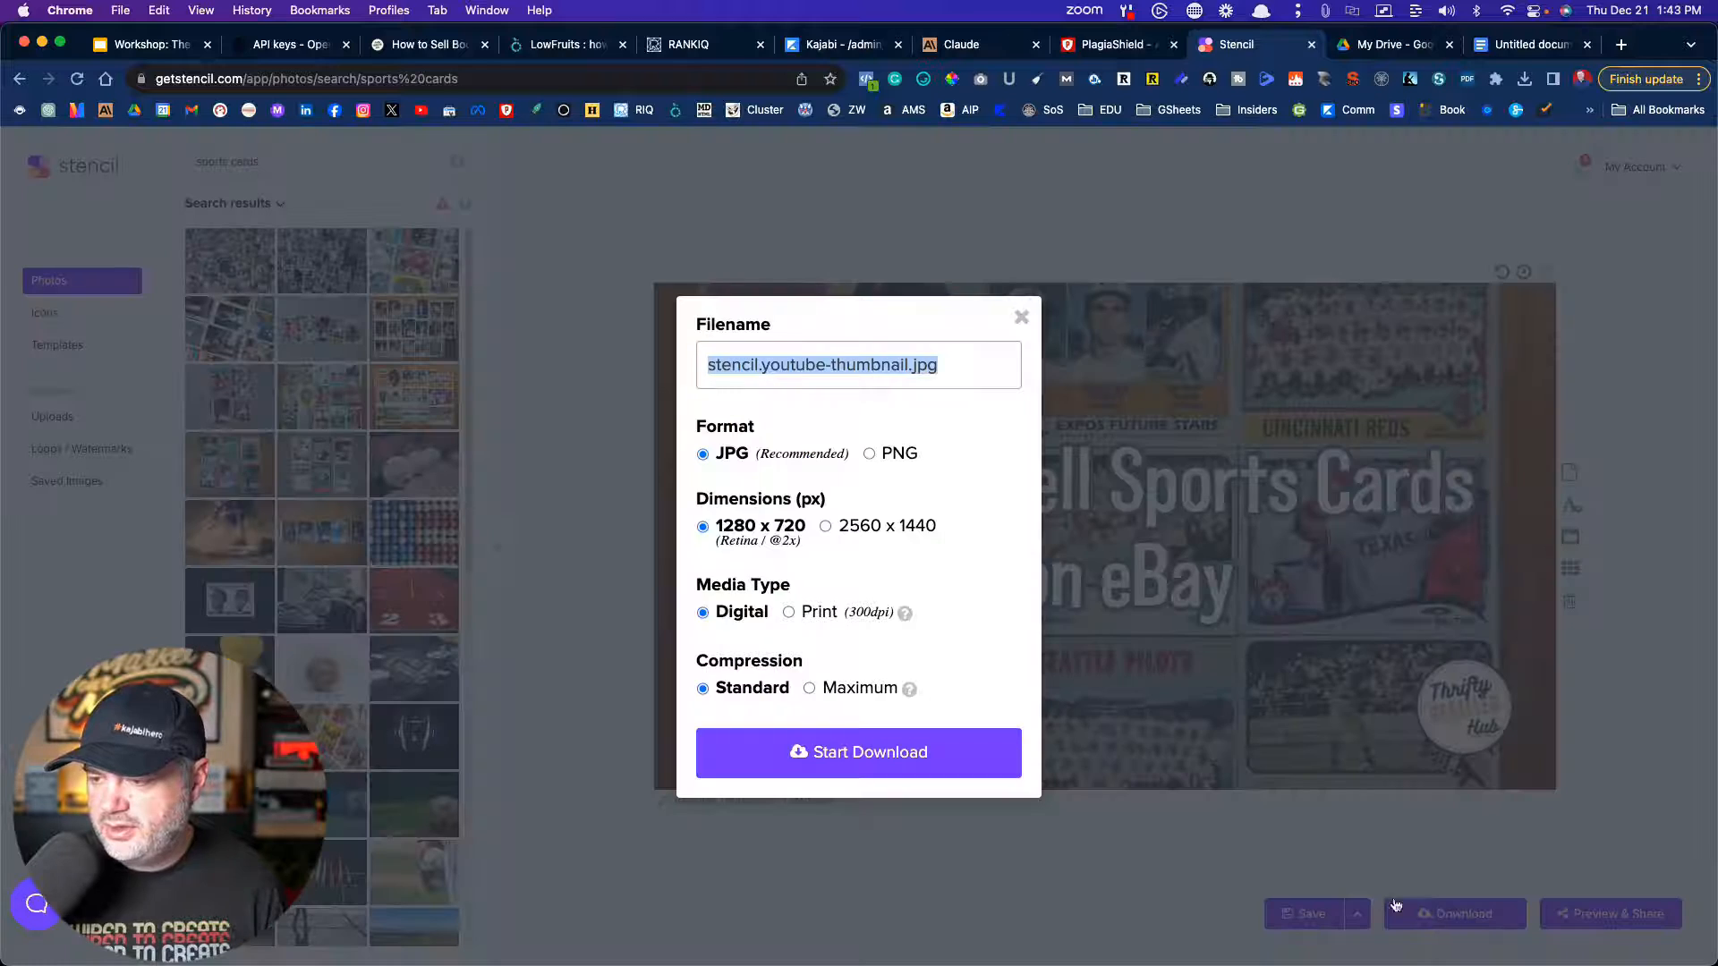
{"action": "type", "text": "how to se"}
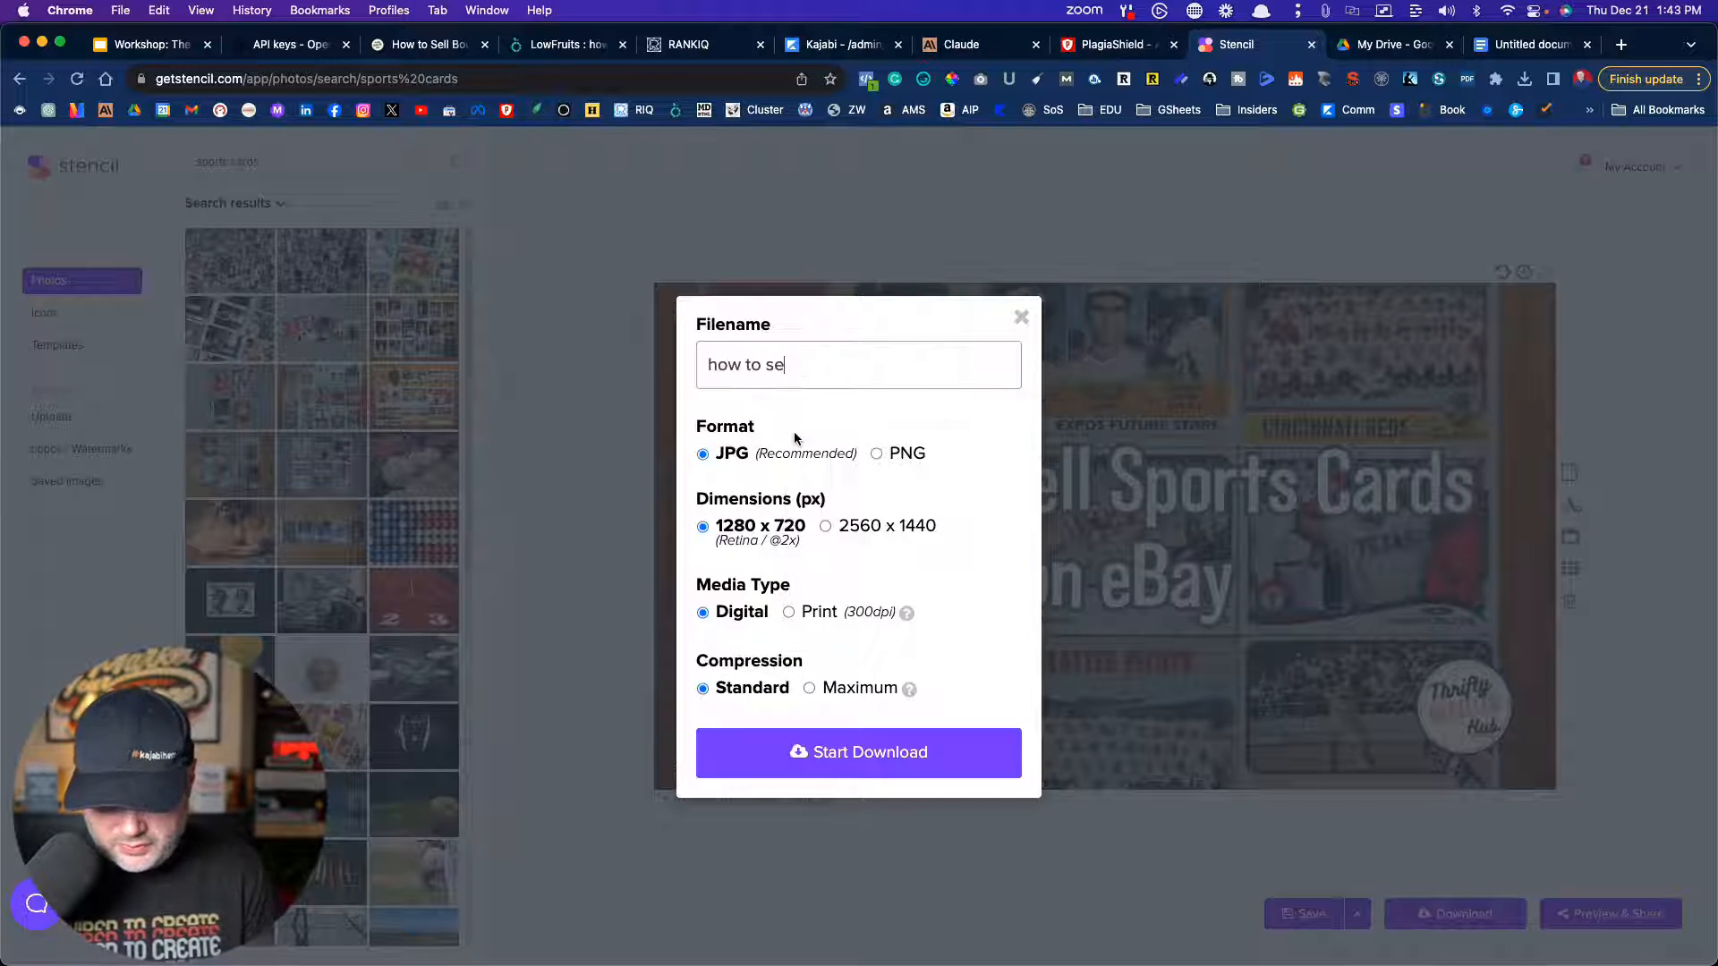
{"action": "type", "text": "ll sports ca"}
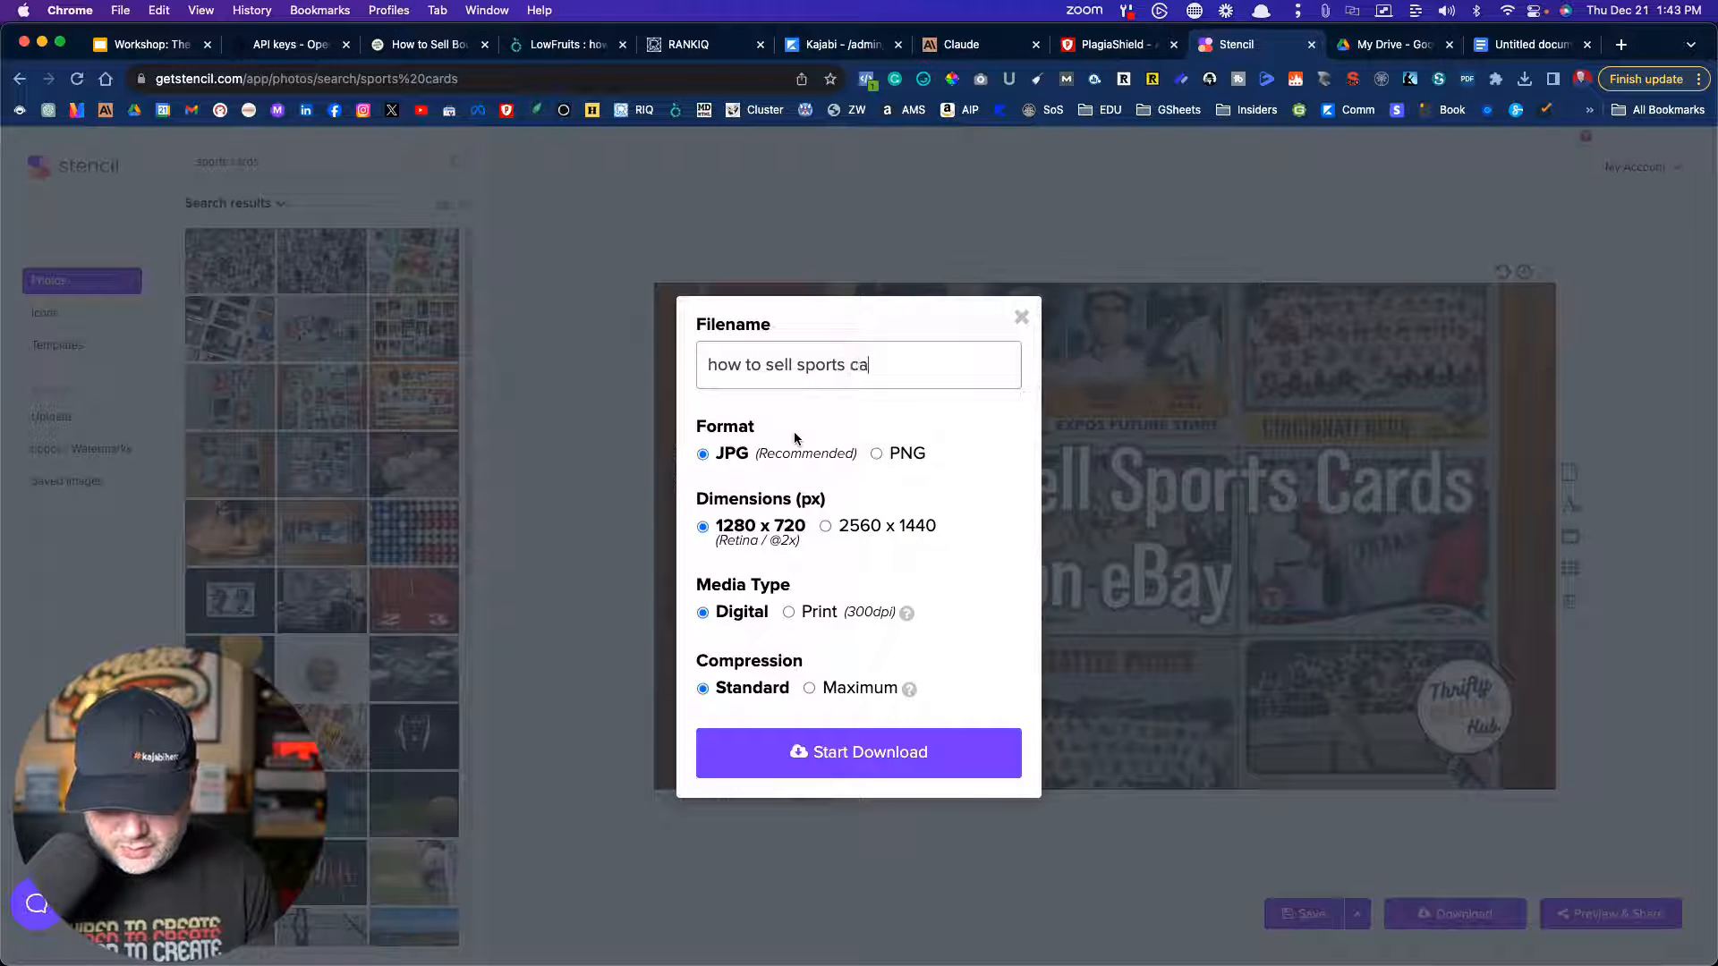
{"action": "type", "text": "rds on eba"}
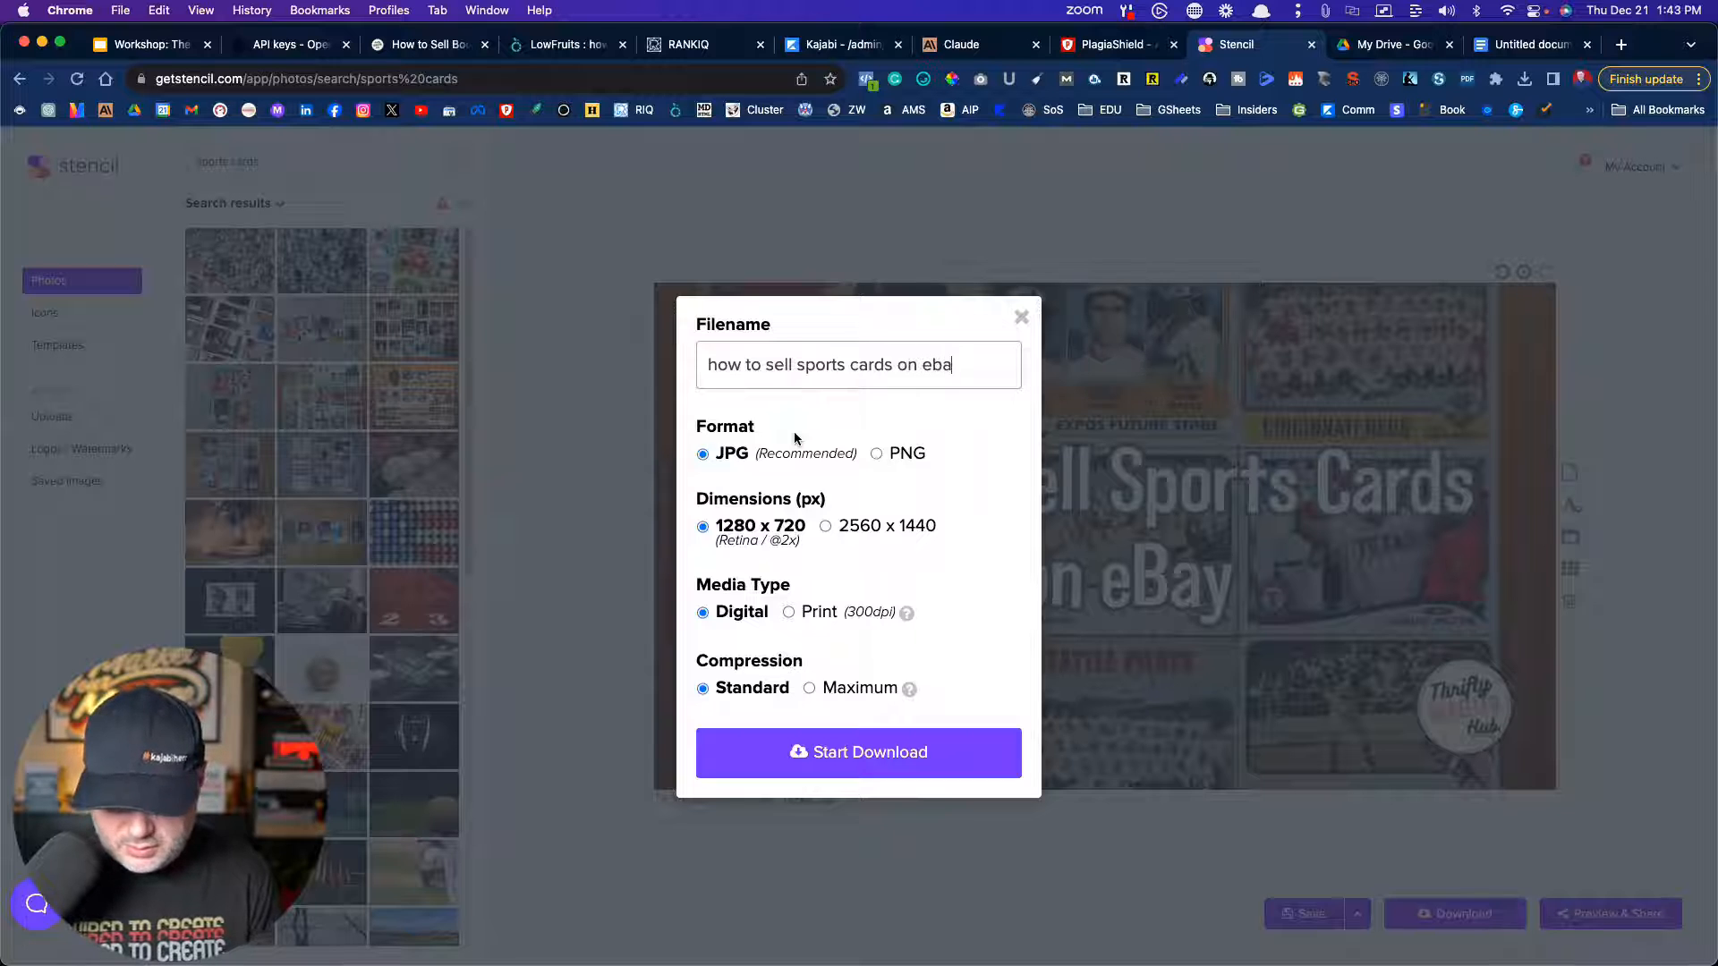
{"action": "type", "text": "y"}
{"action": "left_click", "coordinate": [857, 754]}
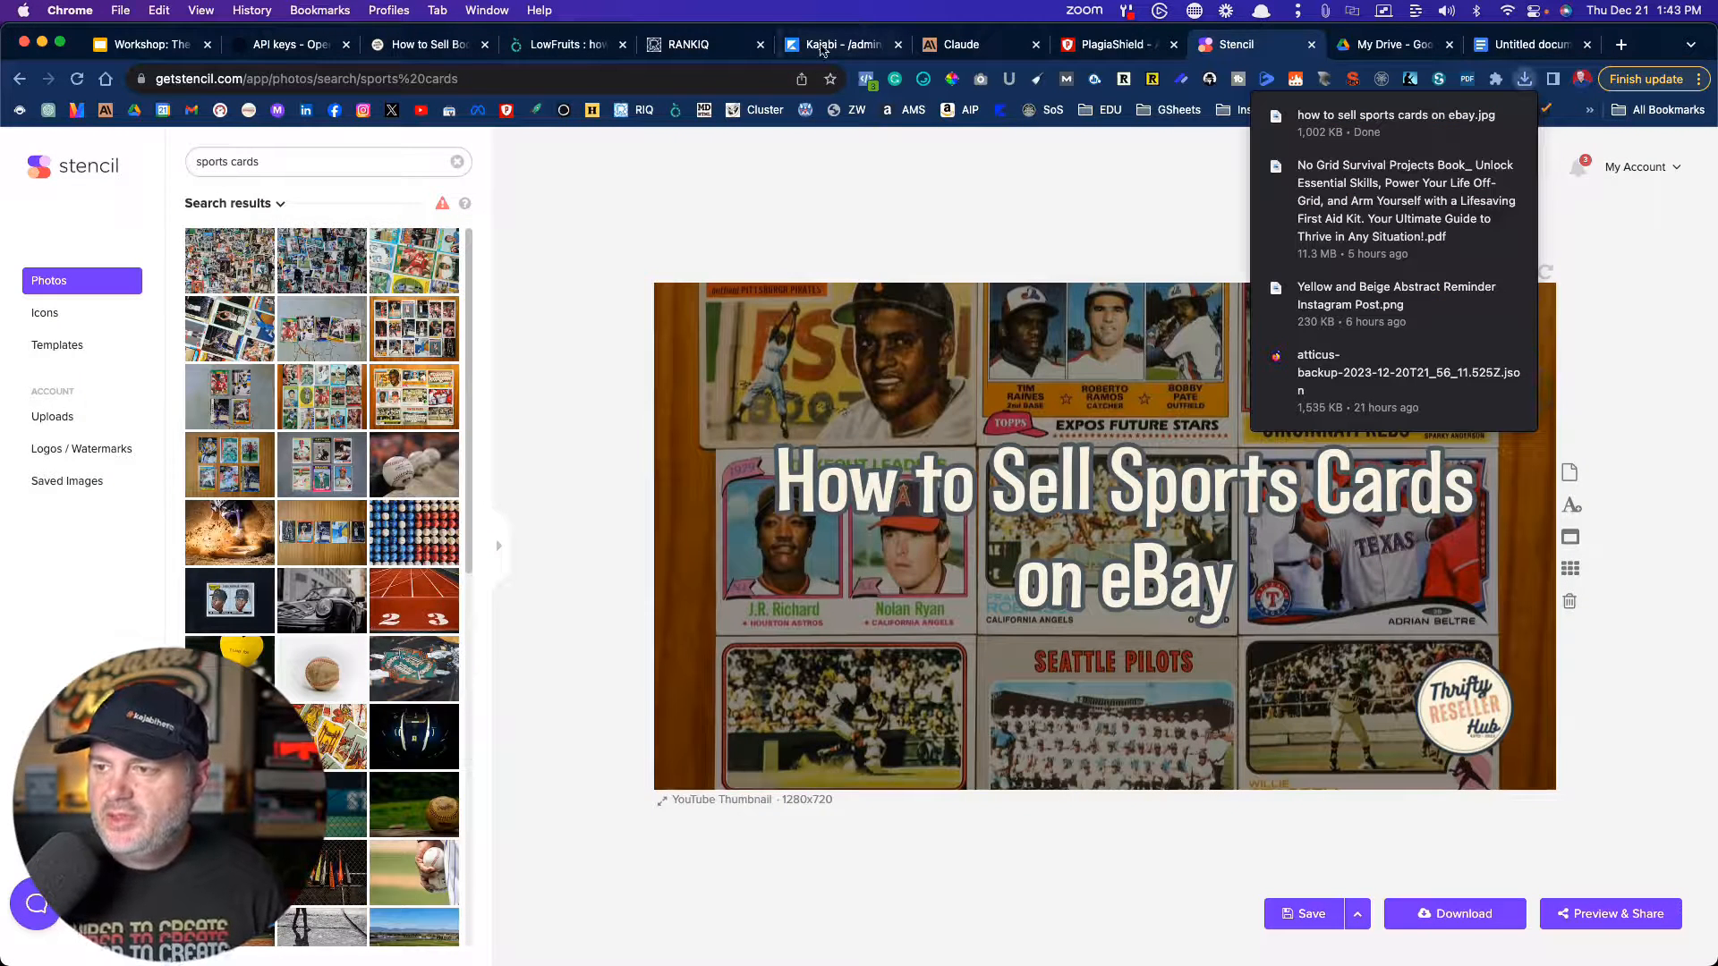
- Switch to the Kajabi post and upload "how to sell sports cards on ebay.jpg" from the device as the blog image, without cropping it
{"action": "left_click", "coordinate": [821, 47]}
{"action": "left_click", "coordinate": [1342, 791]}
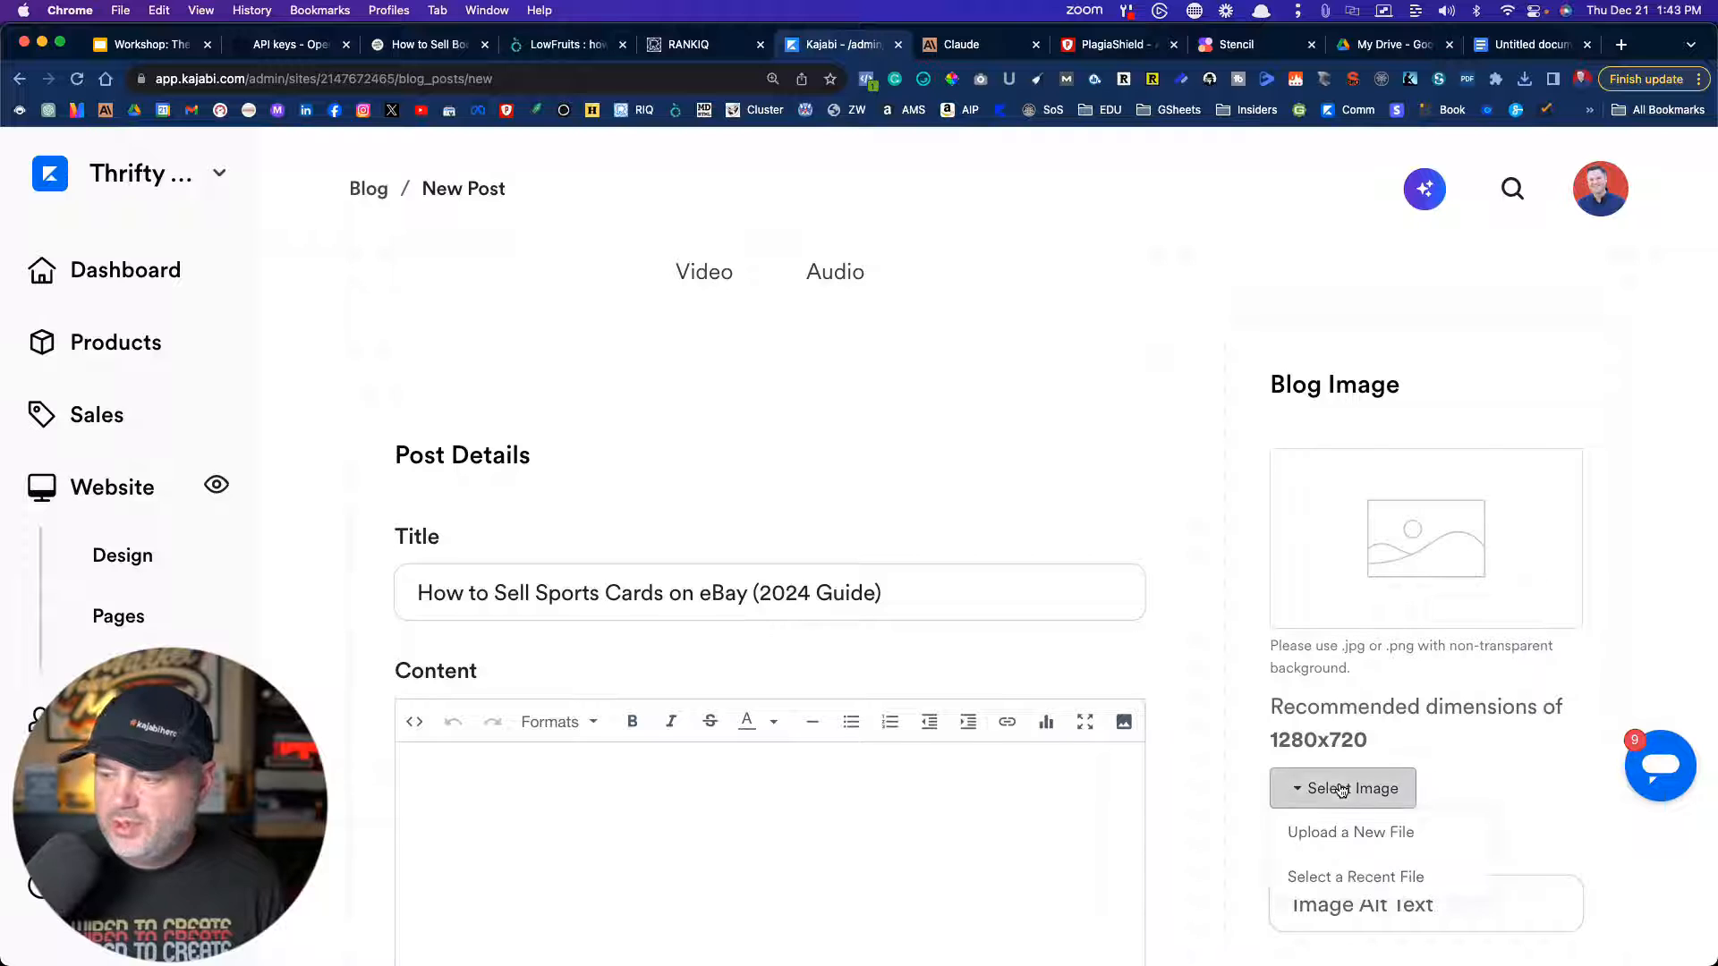
{"action": "left_click", "coordinate": [1333, 834]}
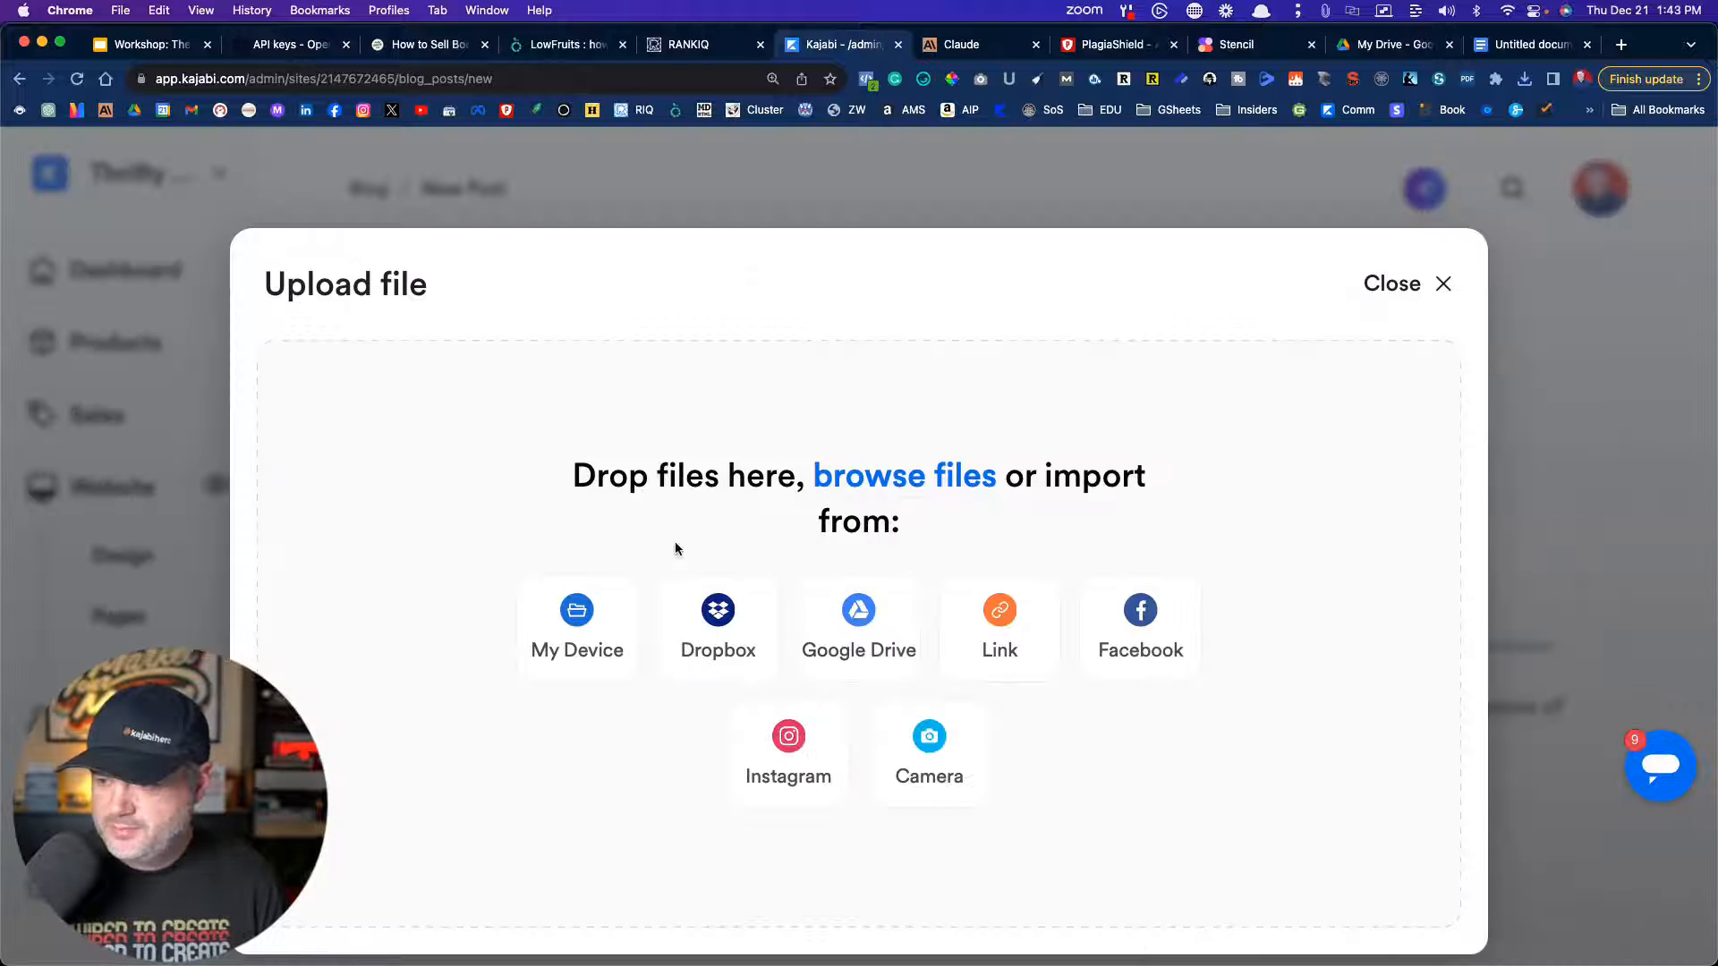
{"action": "left_click", "coordinate": [583, 601]}
{"action": "left_click", "coordinate": [448, 391]}
{"action": "double_click", "coordinate": [448, 391]}
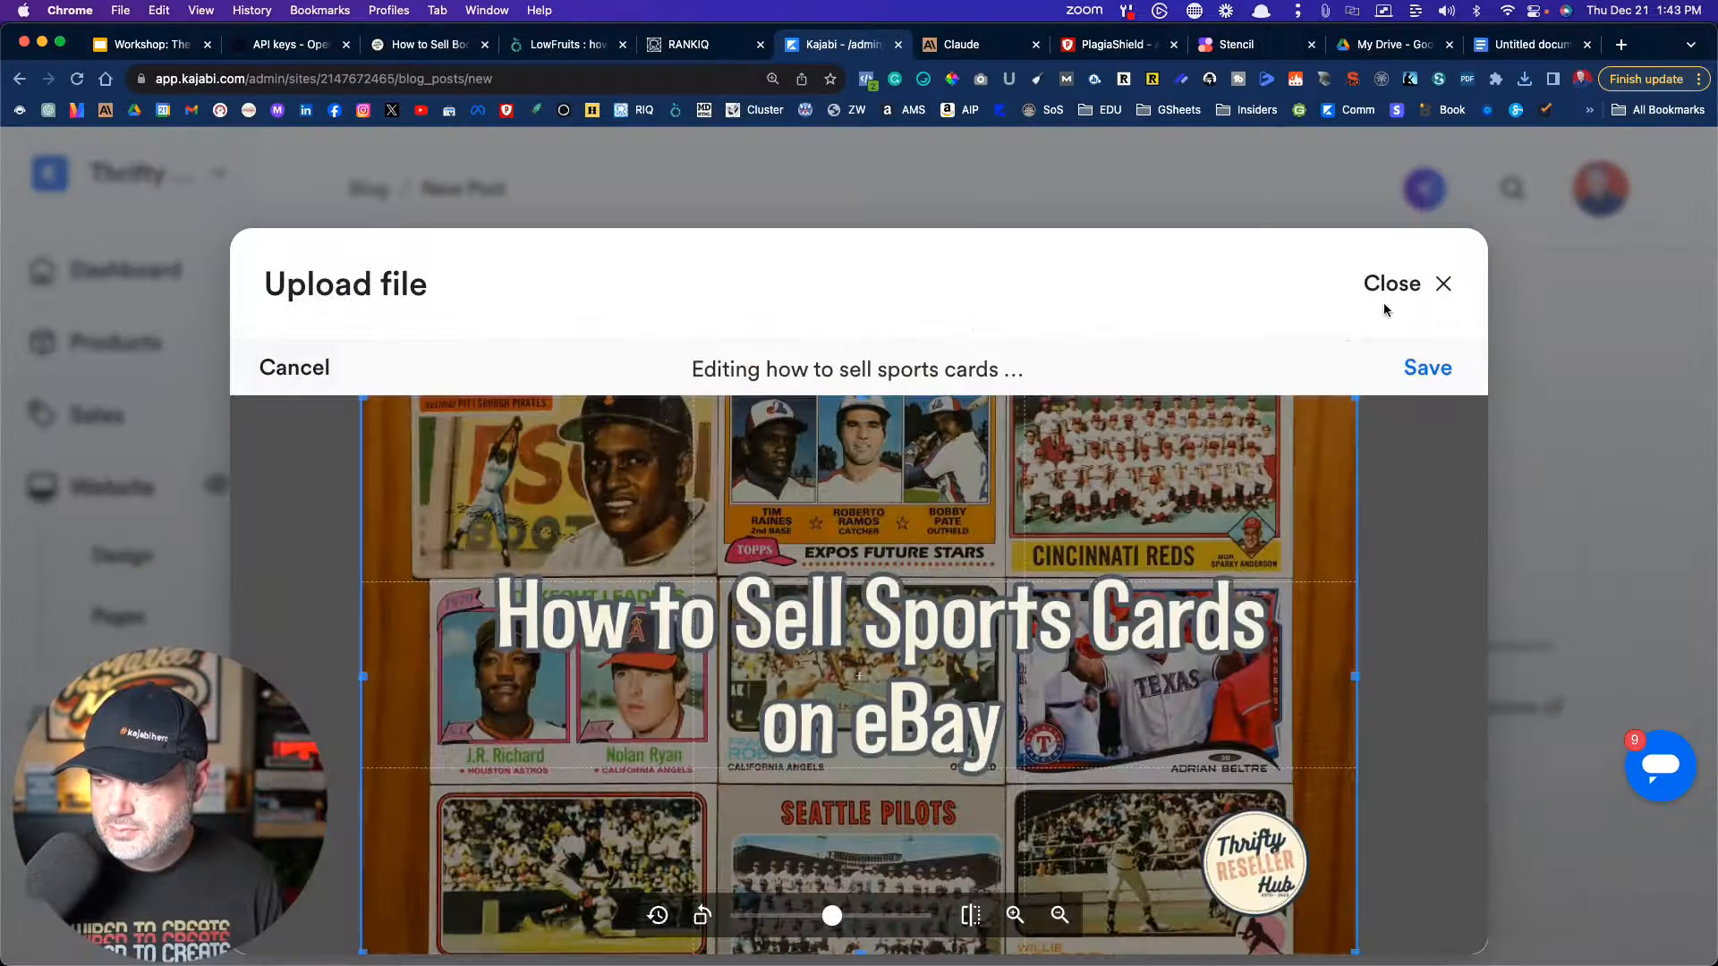
{"action": "left_click", "coordinate": [1426, 369]}
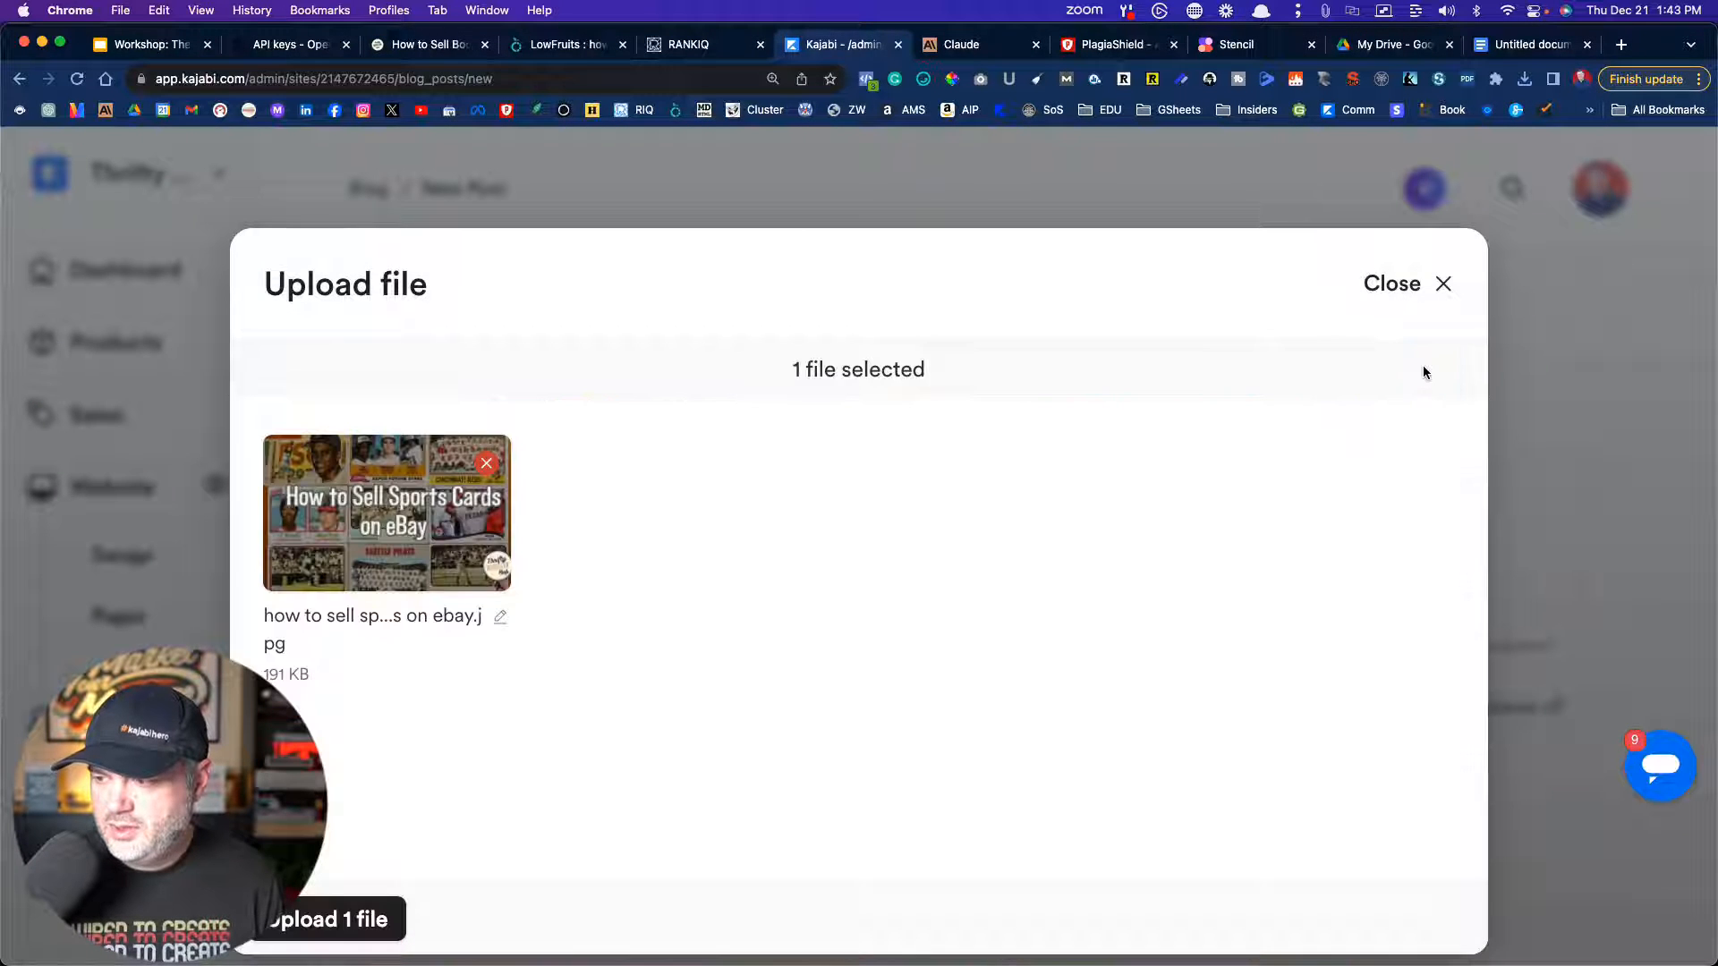
{"action": "left_click", "coordinate": [285, 922]}
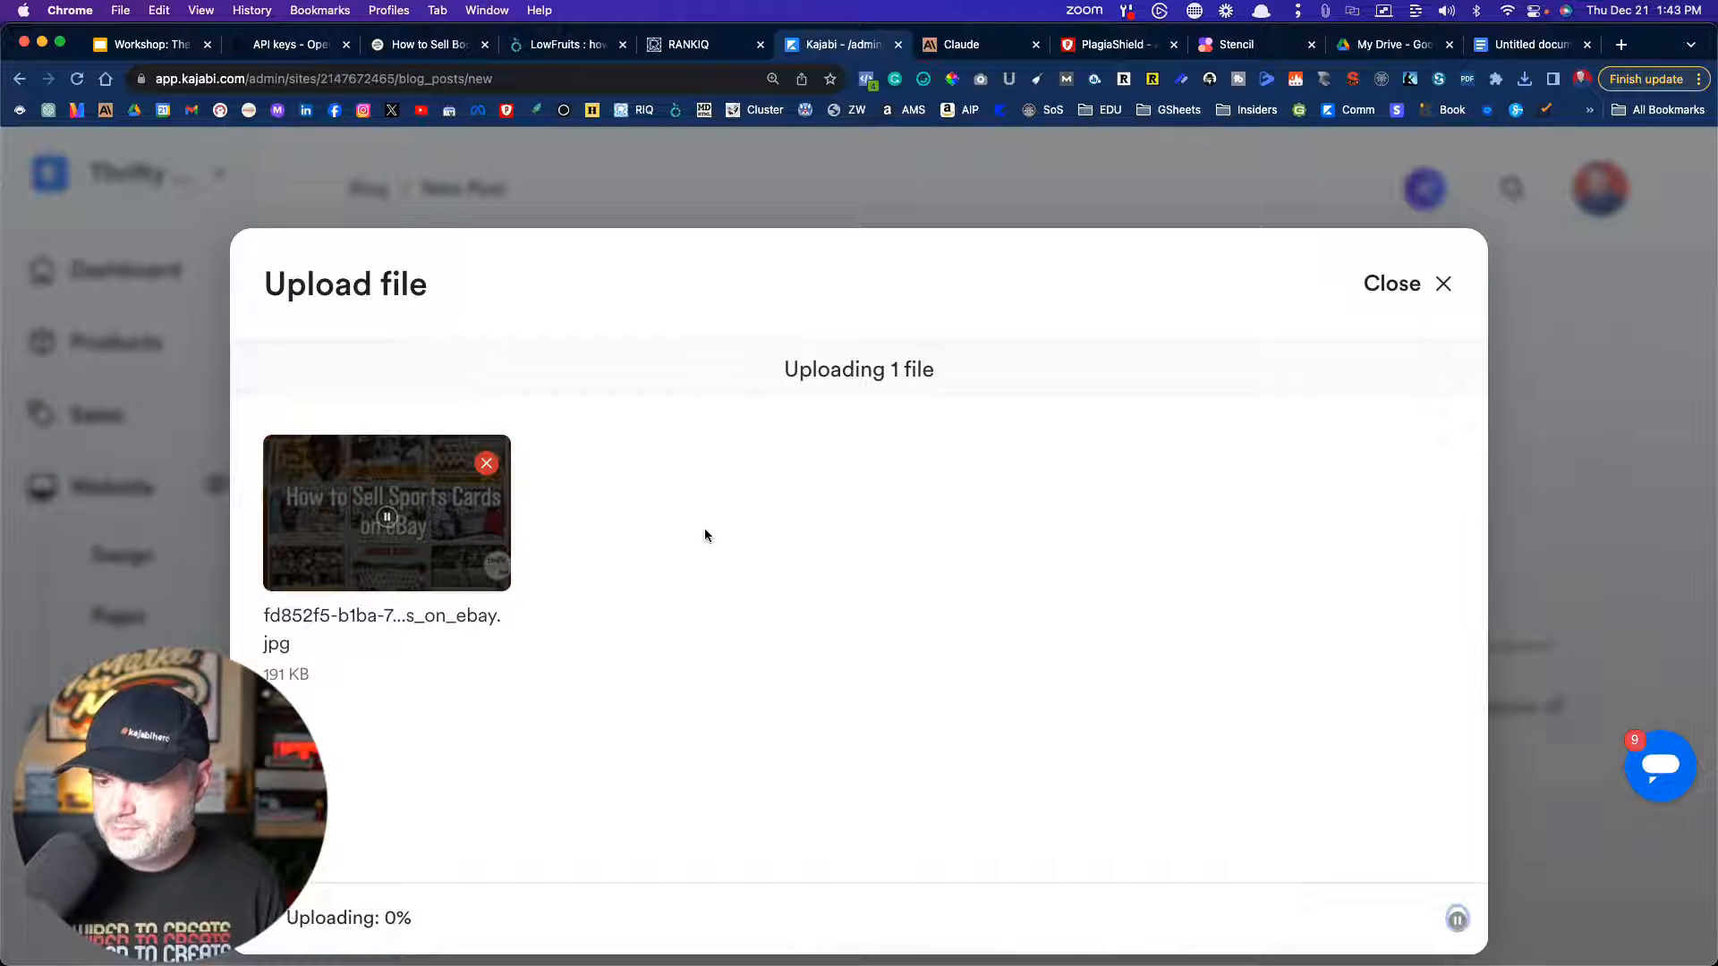
- Set the blog image's alt text to "how to sell sports cards on ebay"
{"action": "scroll", "coordinate": [877, 492], "scroll_direction": "down", "scroll_amount": 3}
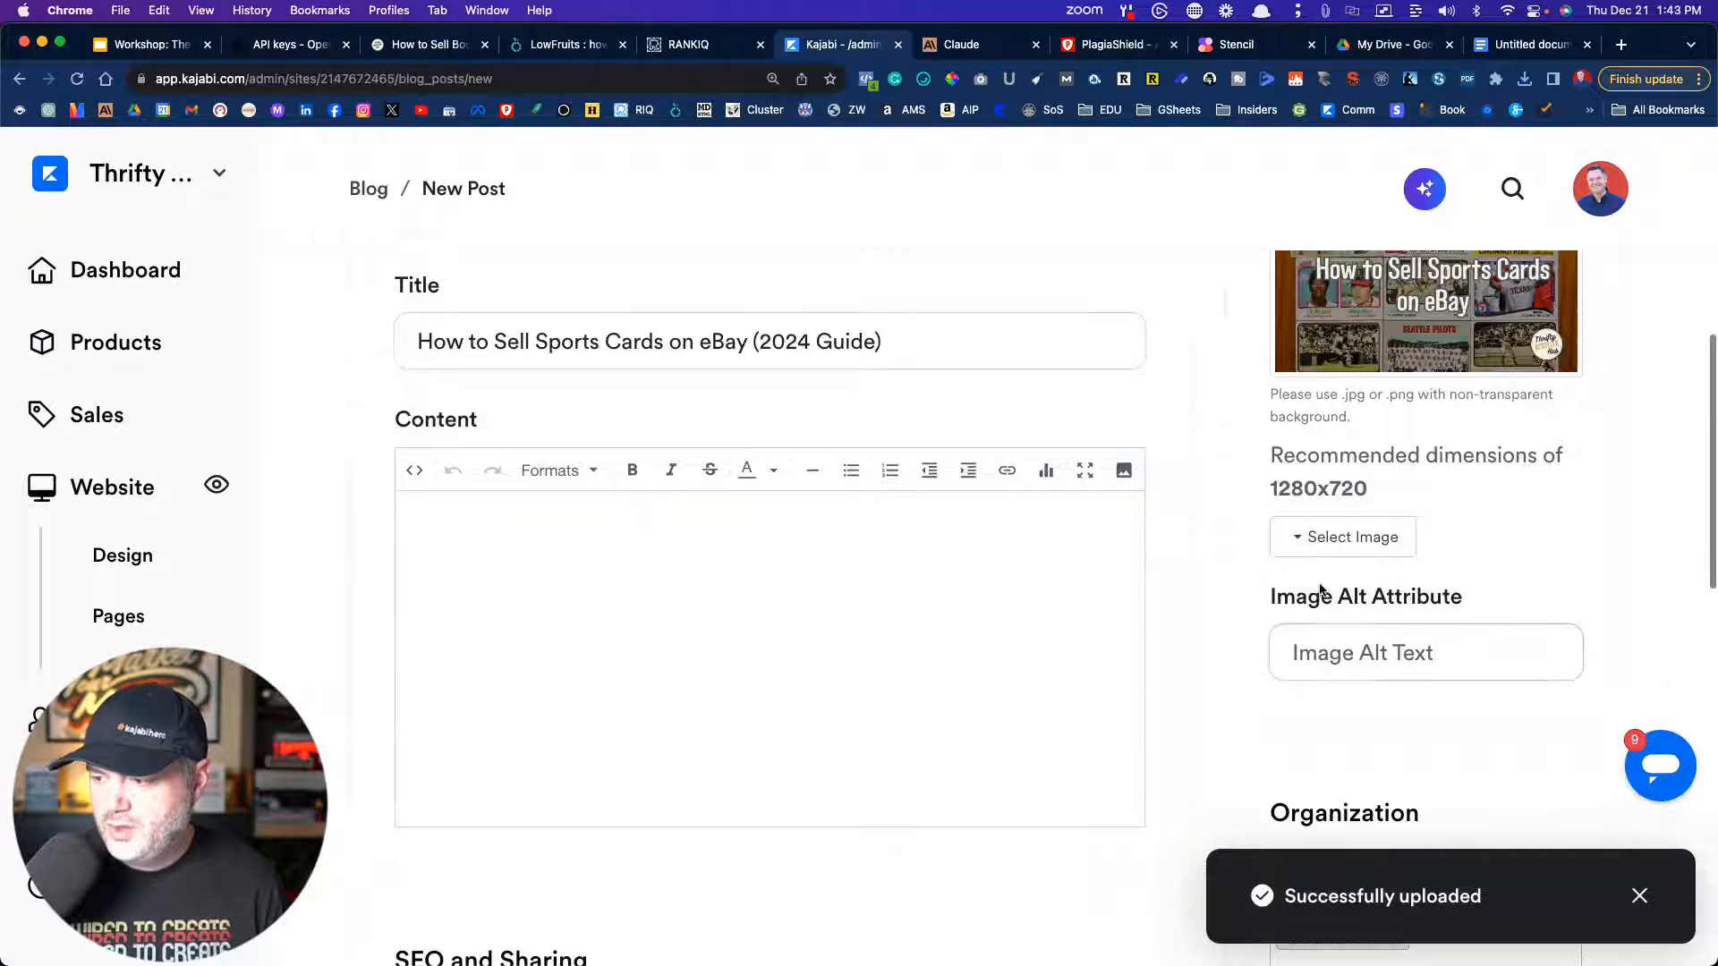
{"action": "scroll", "coordinate": [1321, 592], "scroll_direction": "down", "scroll_amount": 2}
{"action": "left_click", "coordinate": [1315, 540]}
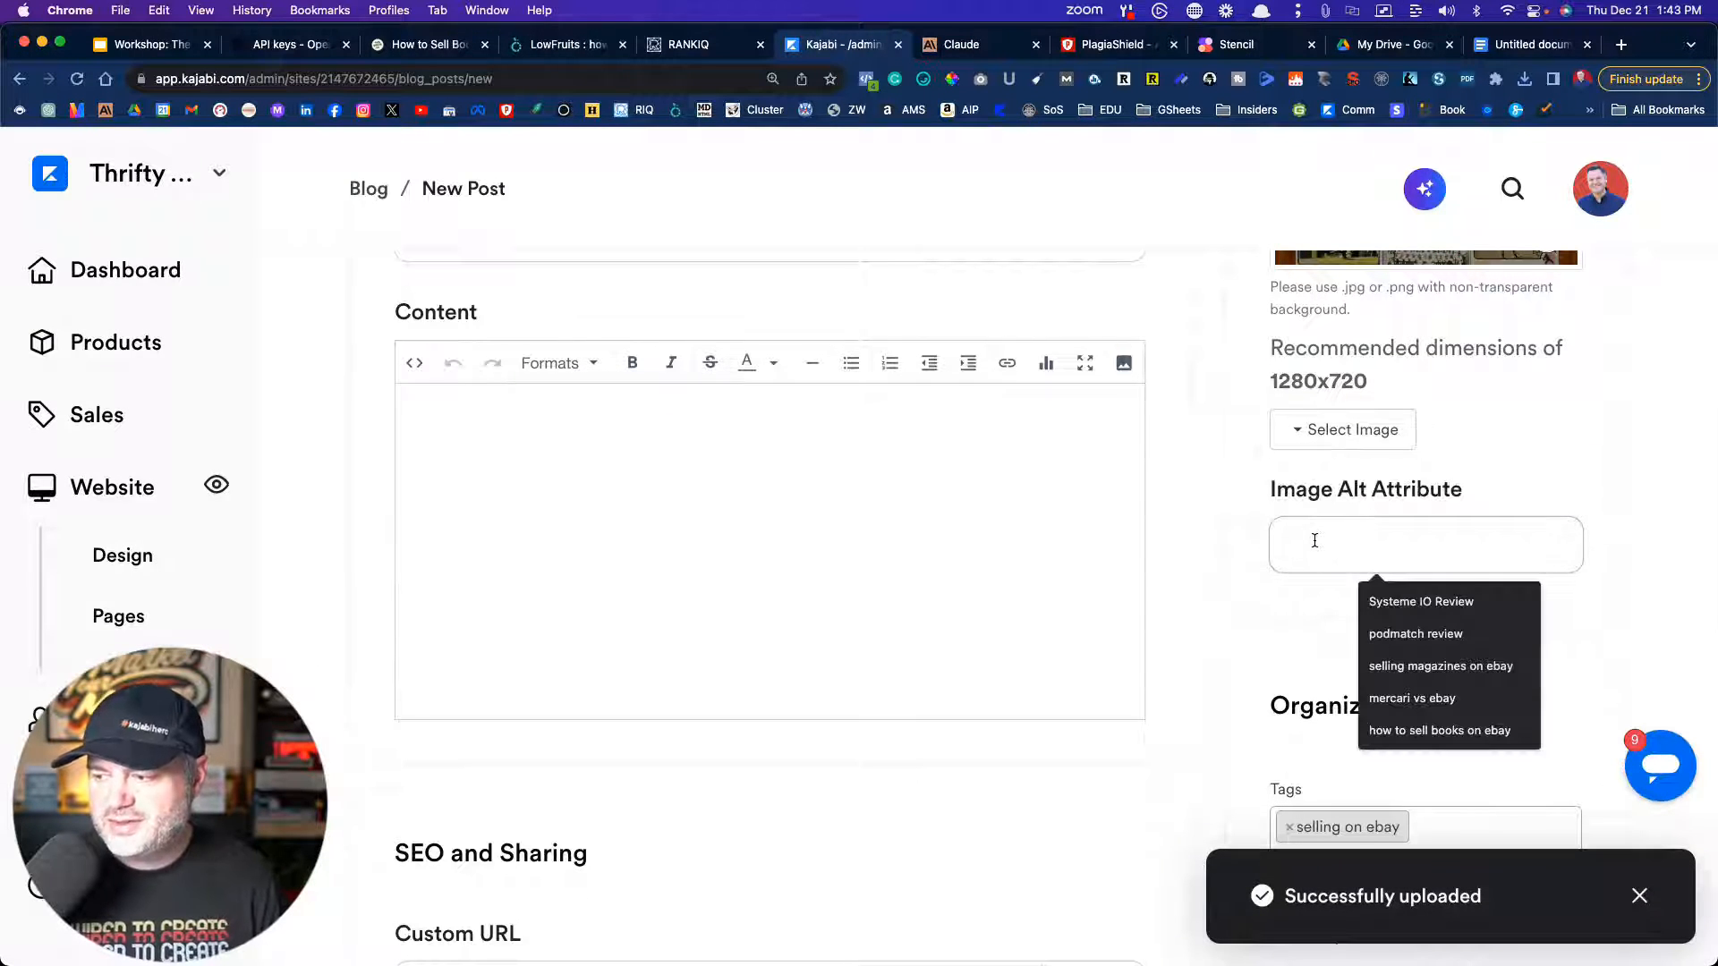
{"action": "type", "text": "how "}
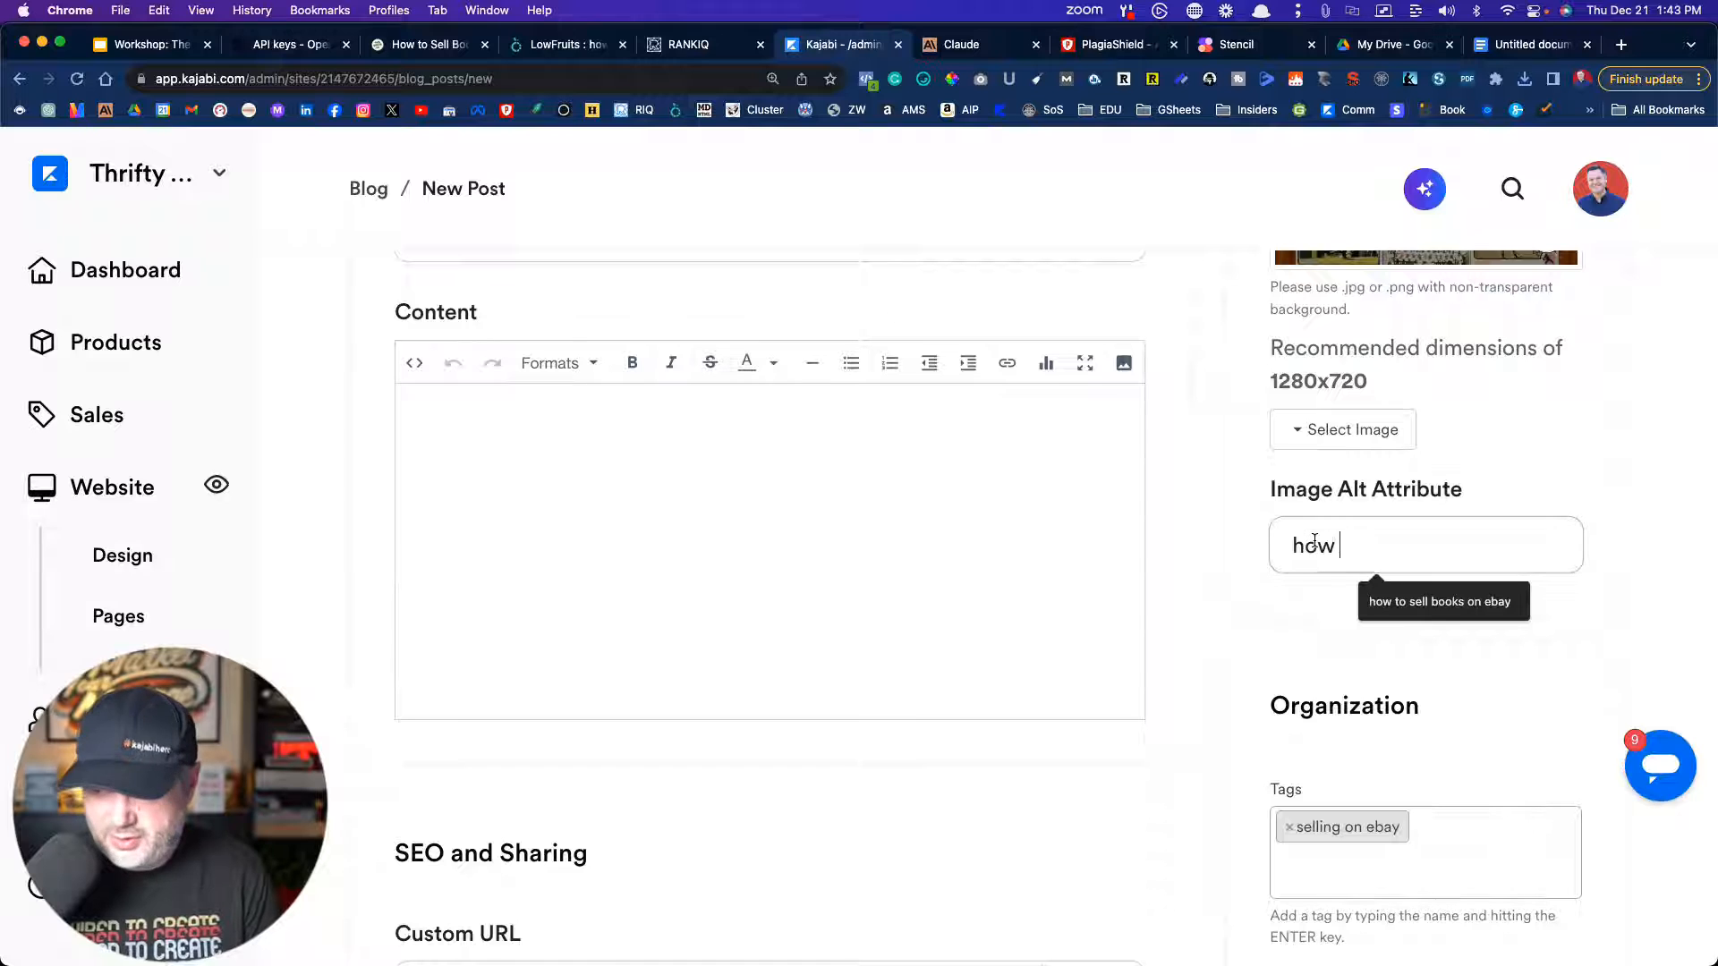
{"action": "type", "text": "to sell "}
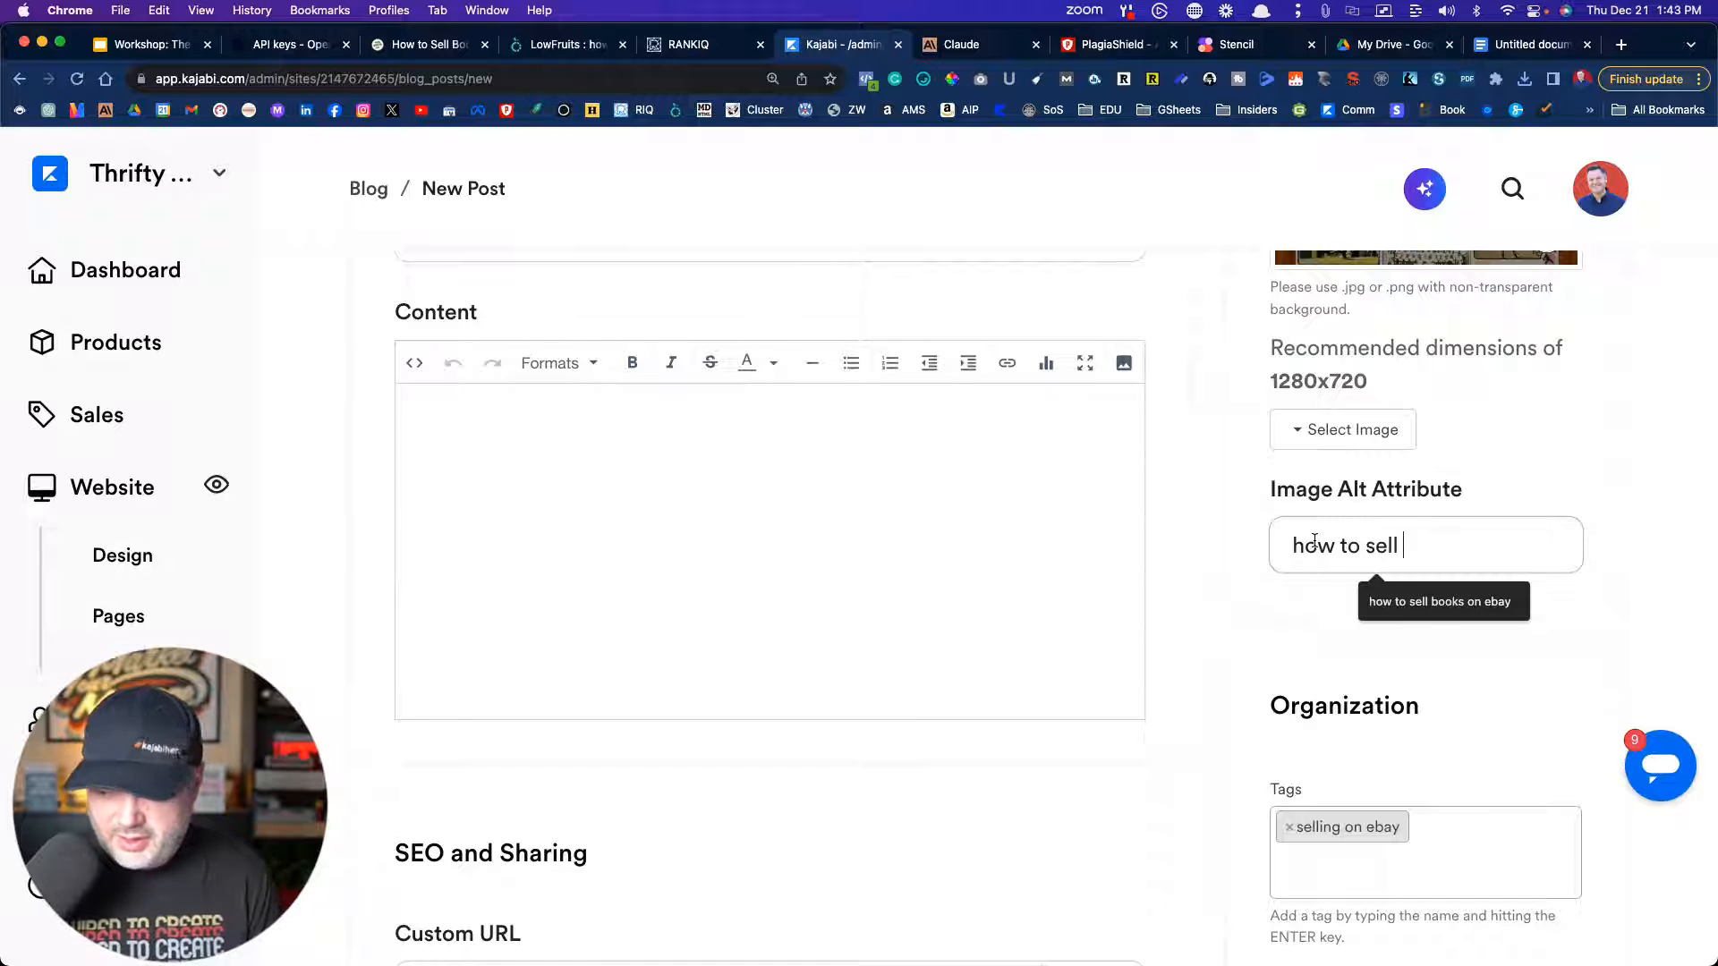
{"action": "type", "text": "sports"}
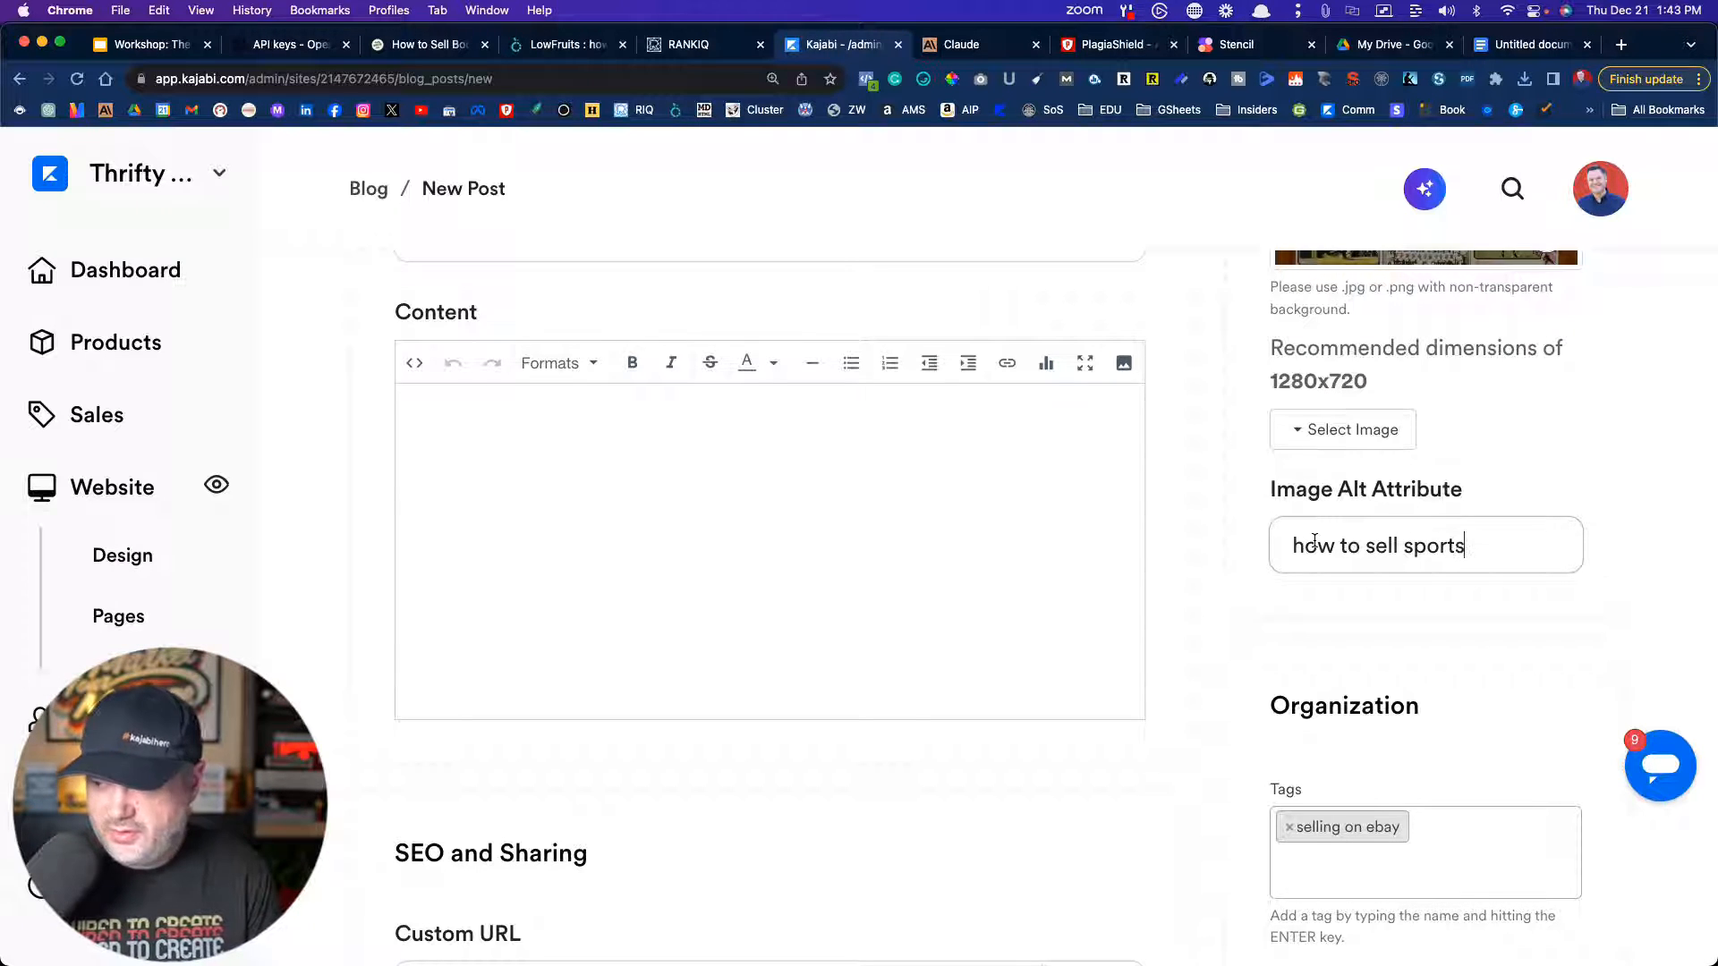
{"action": "type", "text": " cards"}
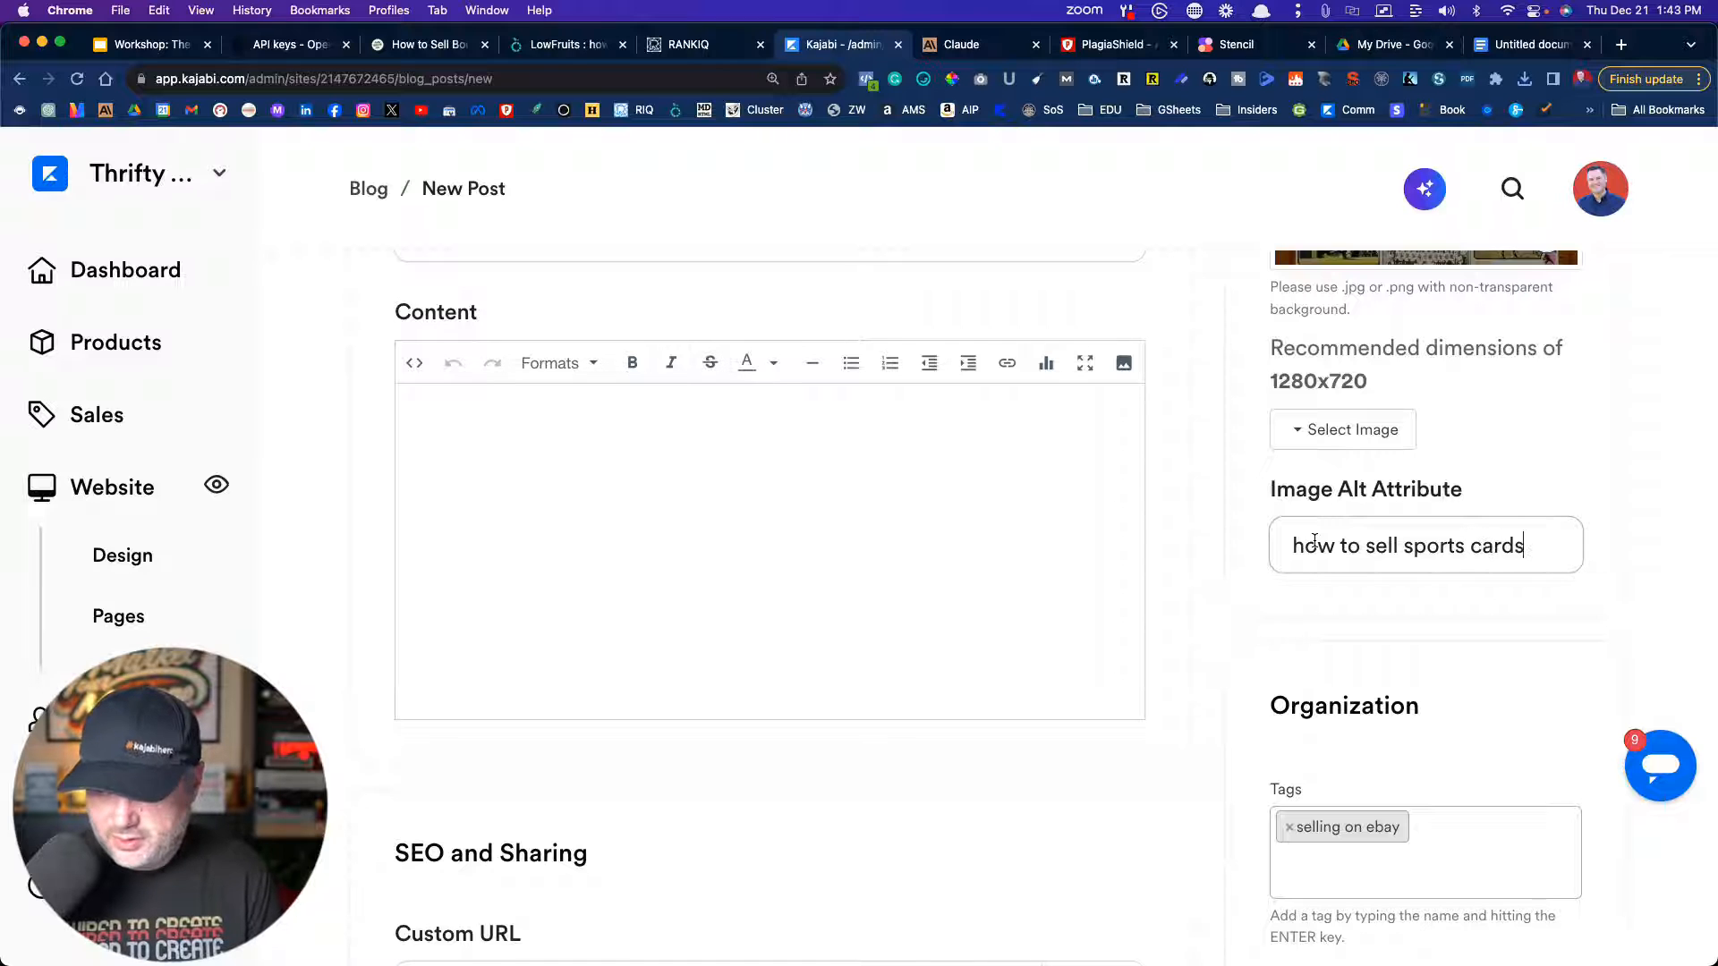
{"action": "type", "text": " on ebay"}
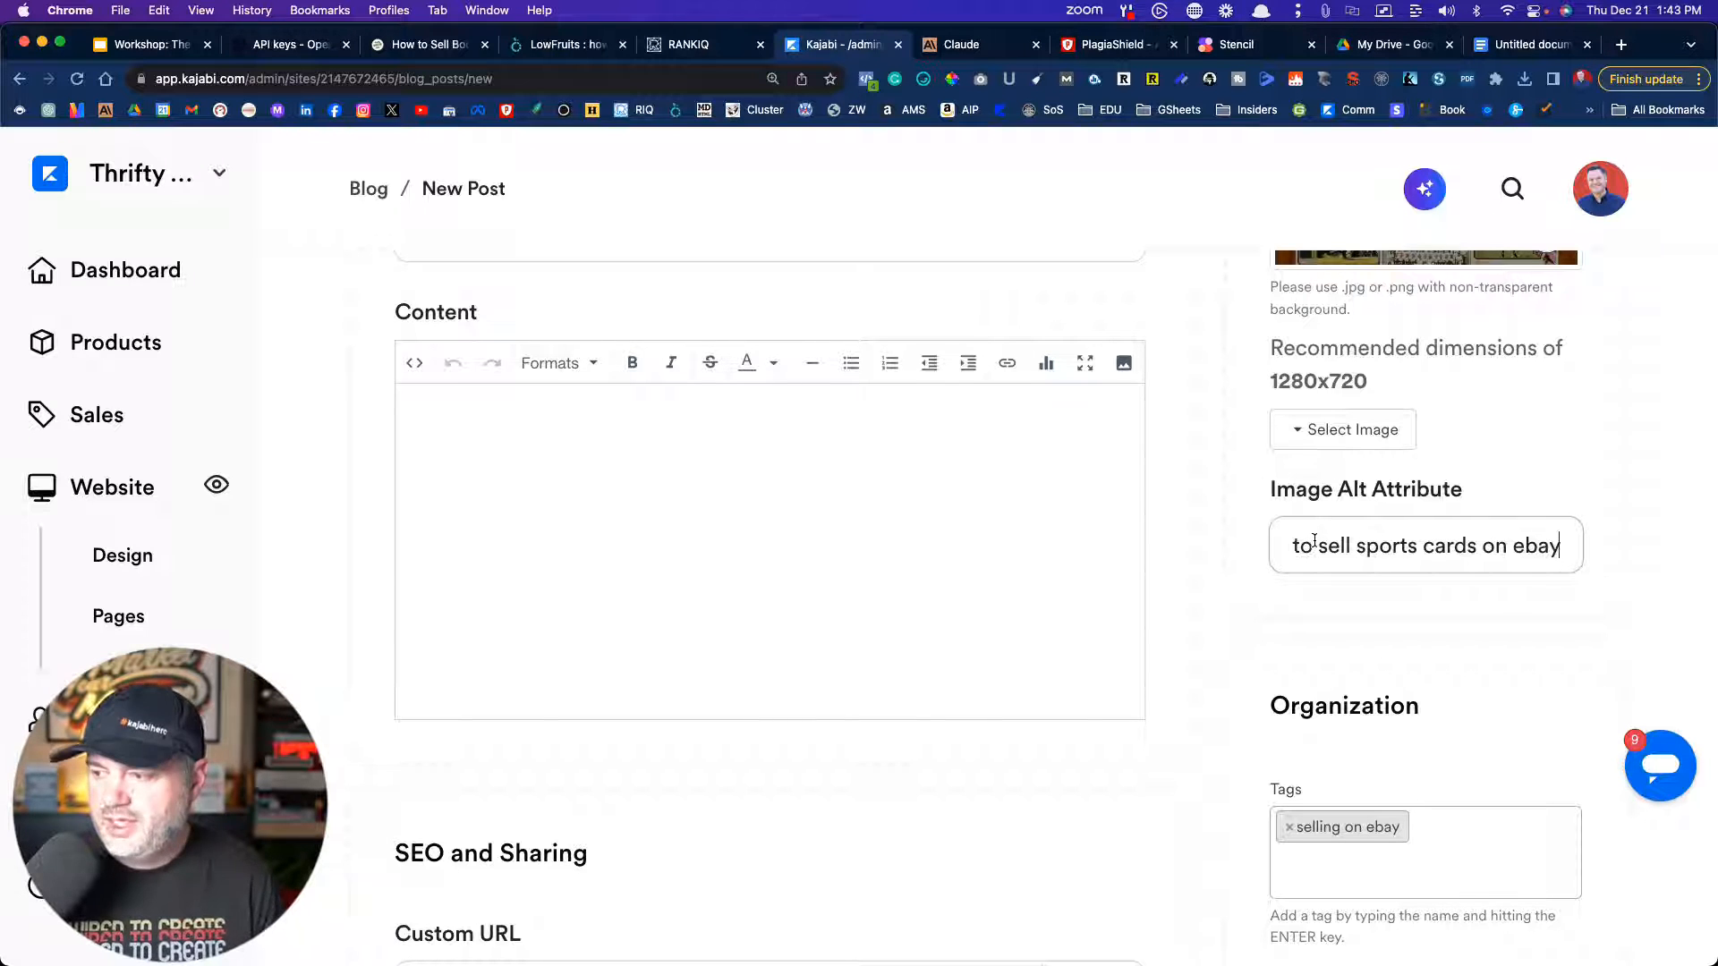
- Upload "how to sell sports cards on ebay.jpg" from the device as the post's social image, without cropping it
{"action": "scroll", "coordinate": [944, 791], "scroll_direction": "down", "scroll_amount": 12}
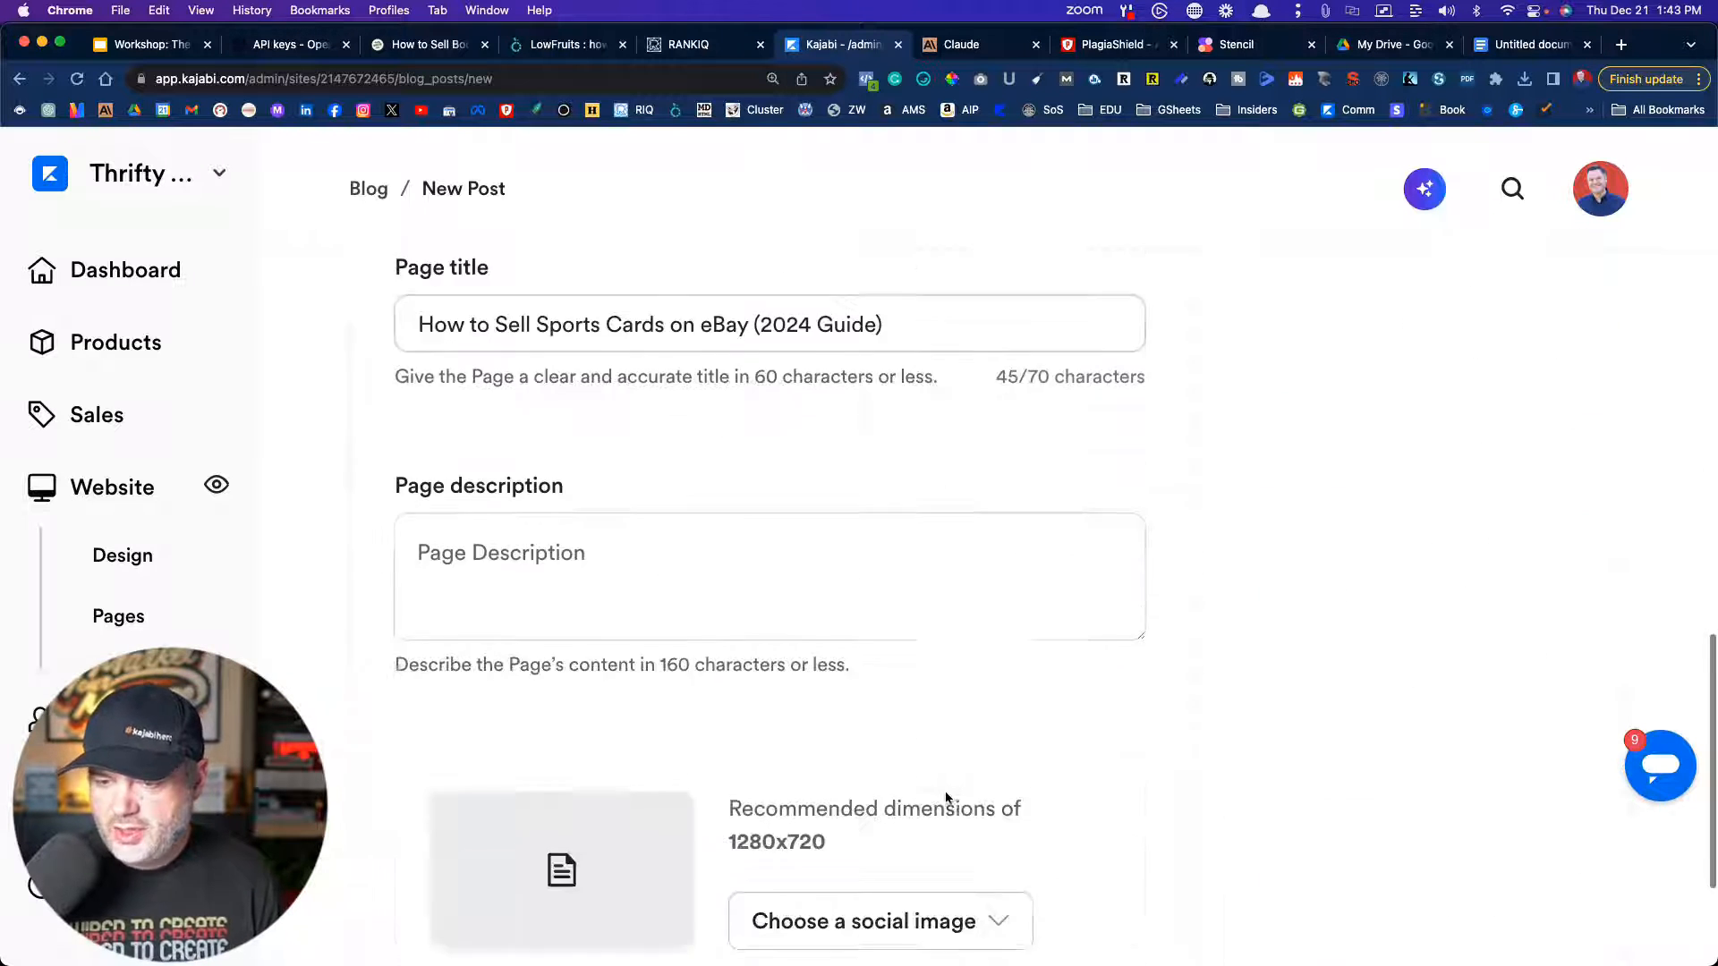
{"action": "left_click", "coordinate": [774, 672]}
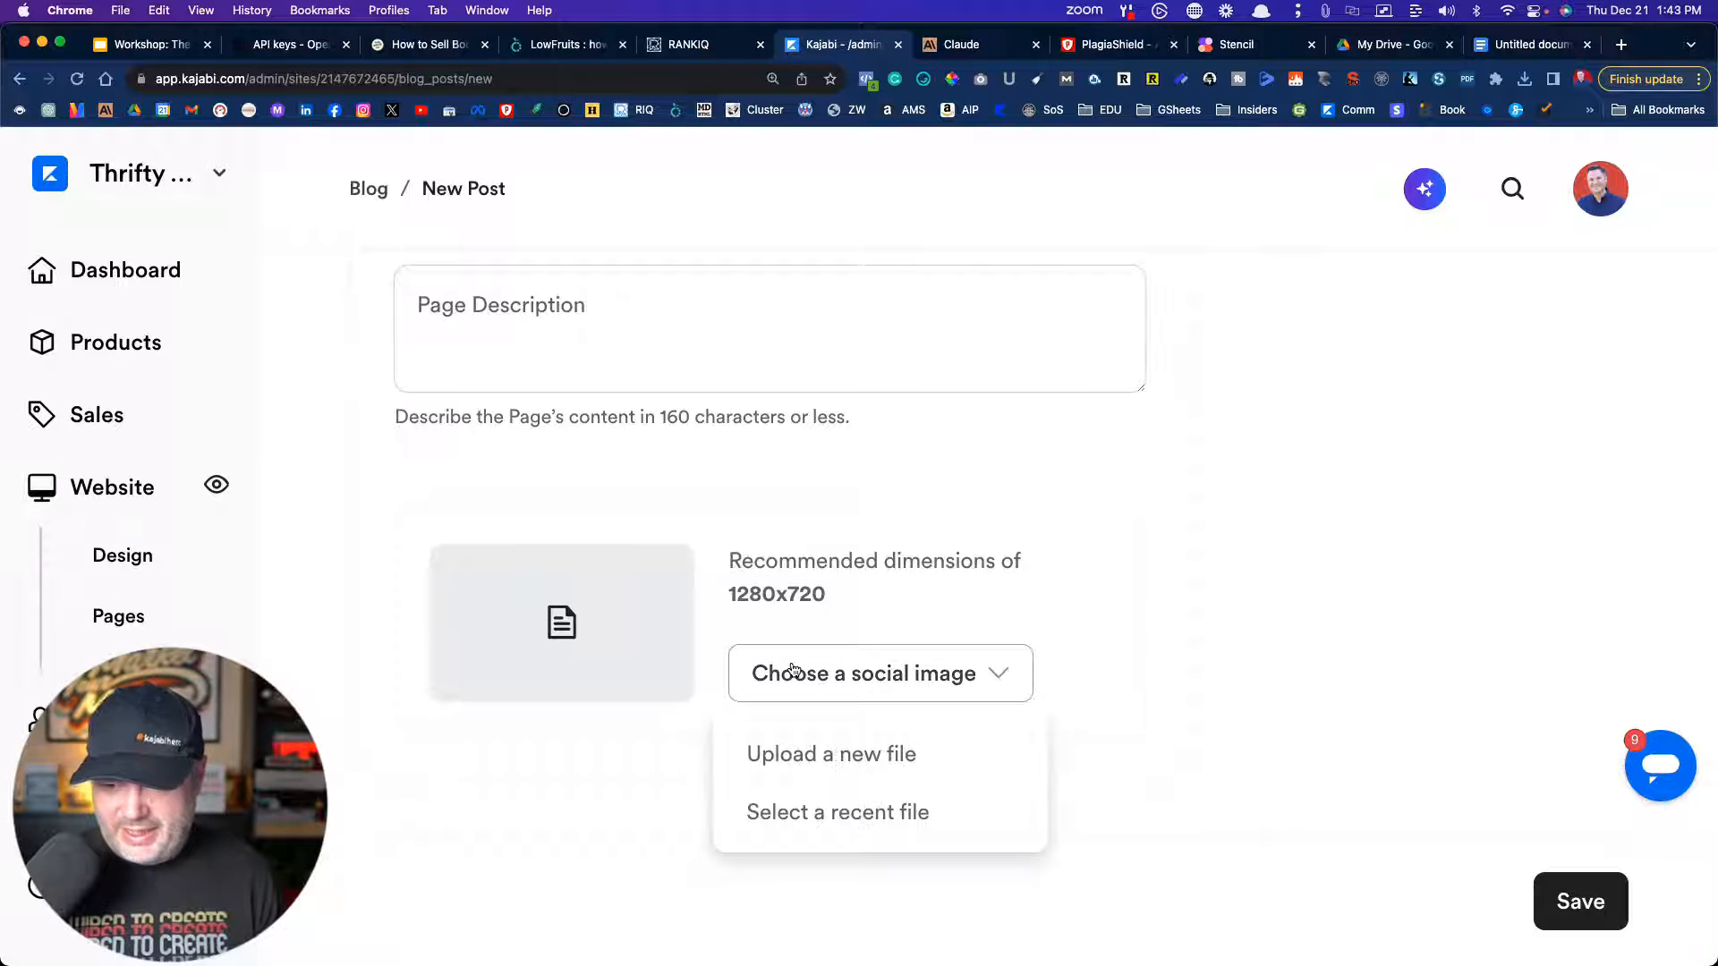
{"action": "left_click", "coordinate": [799, 748]}
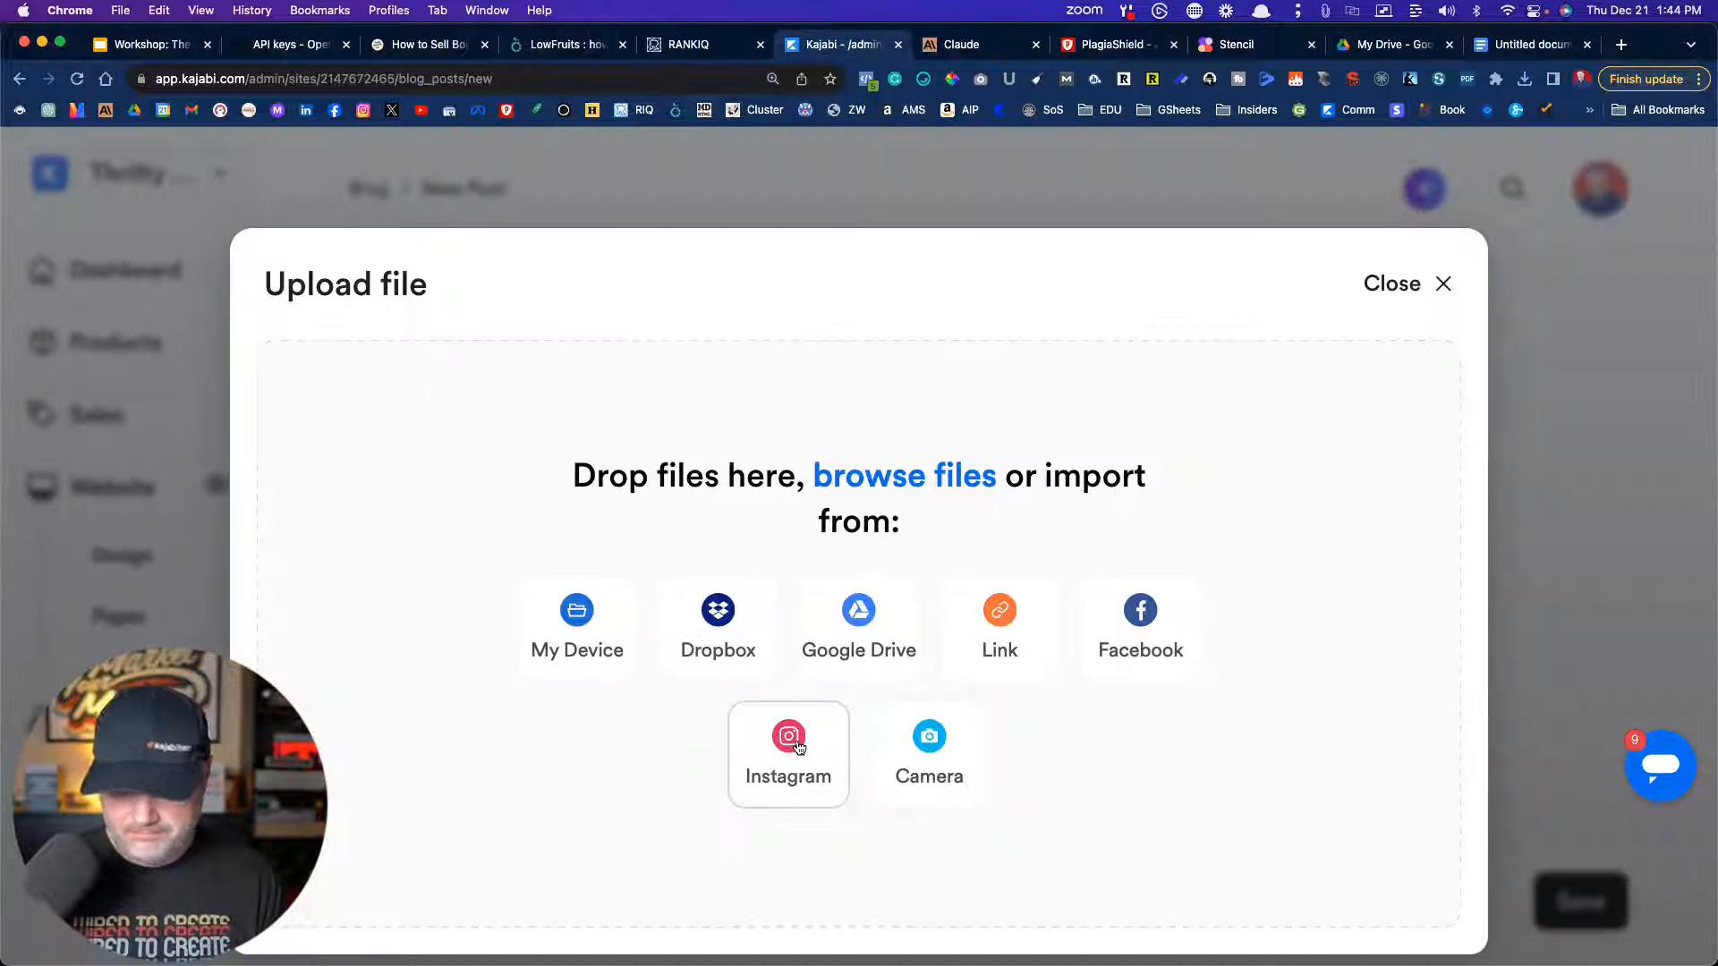
{"action": "left_click", "coordinate": [788, 739]}
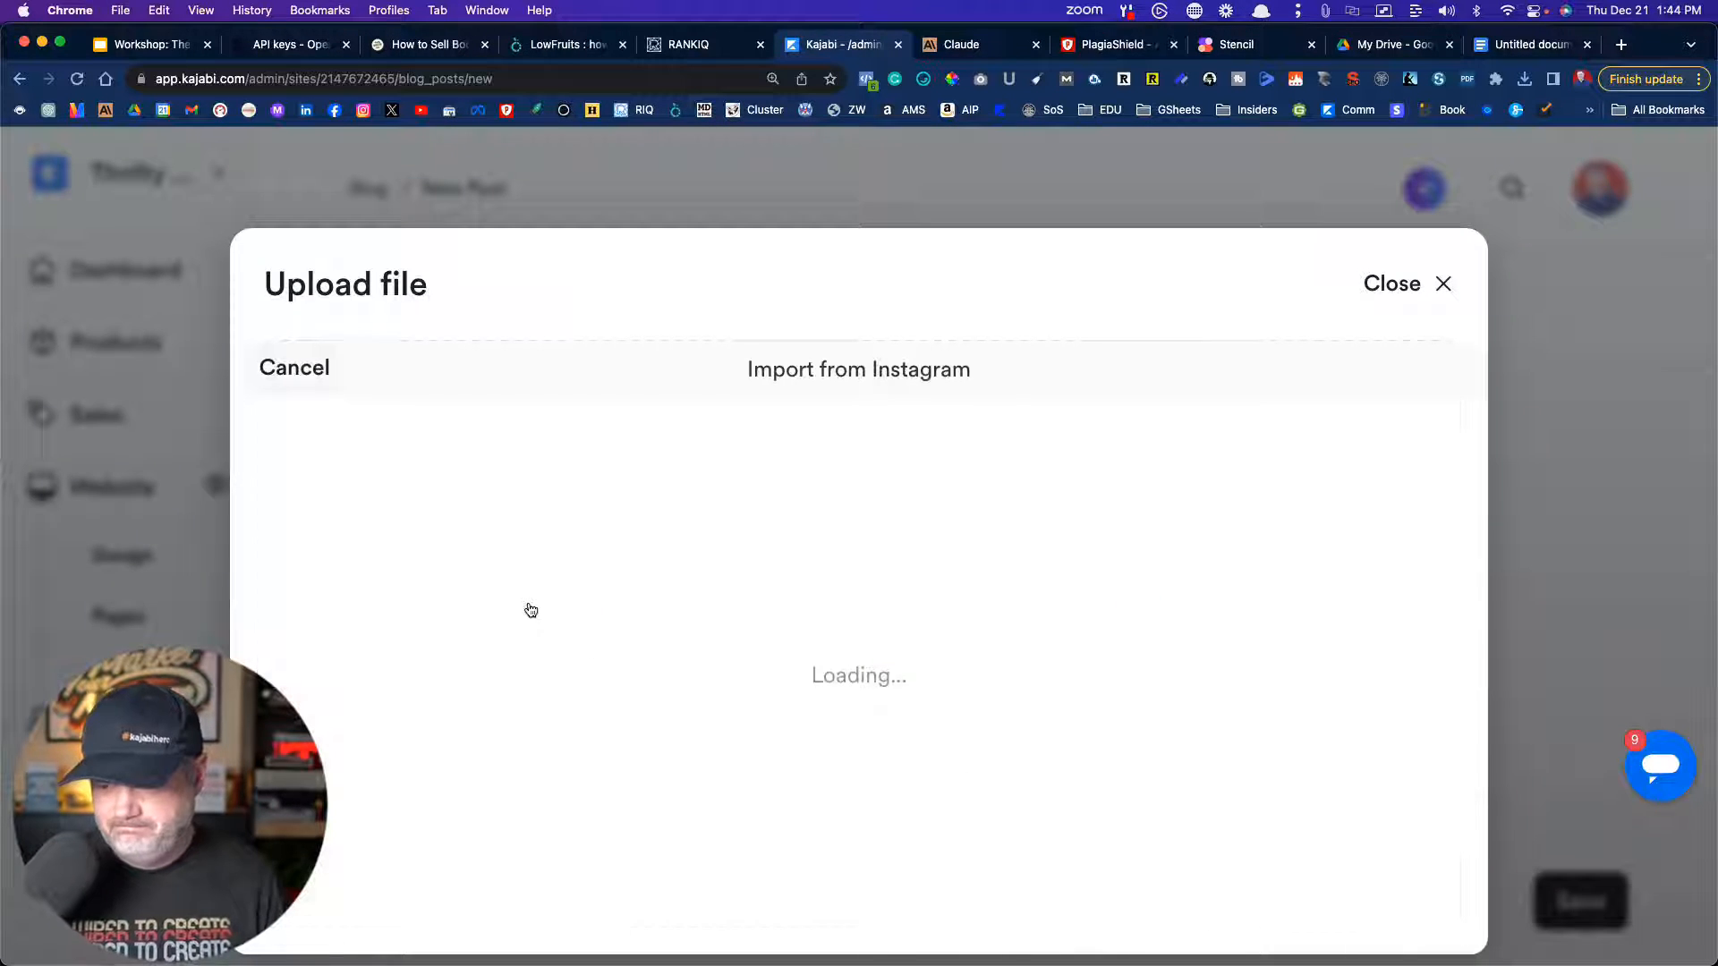
{"action": "left_click", "coordinate": [295, 369]}
{"action": "left_click", "coordinate": [575, 625]}
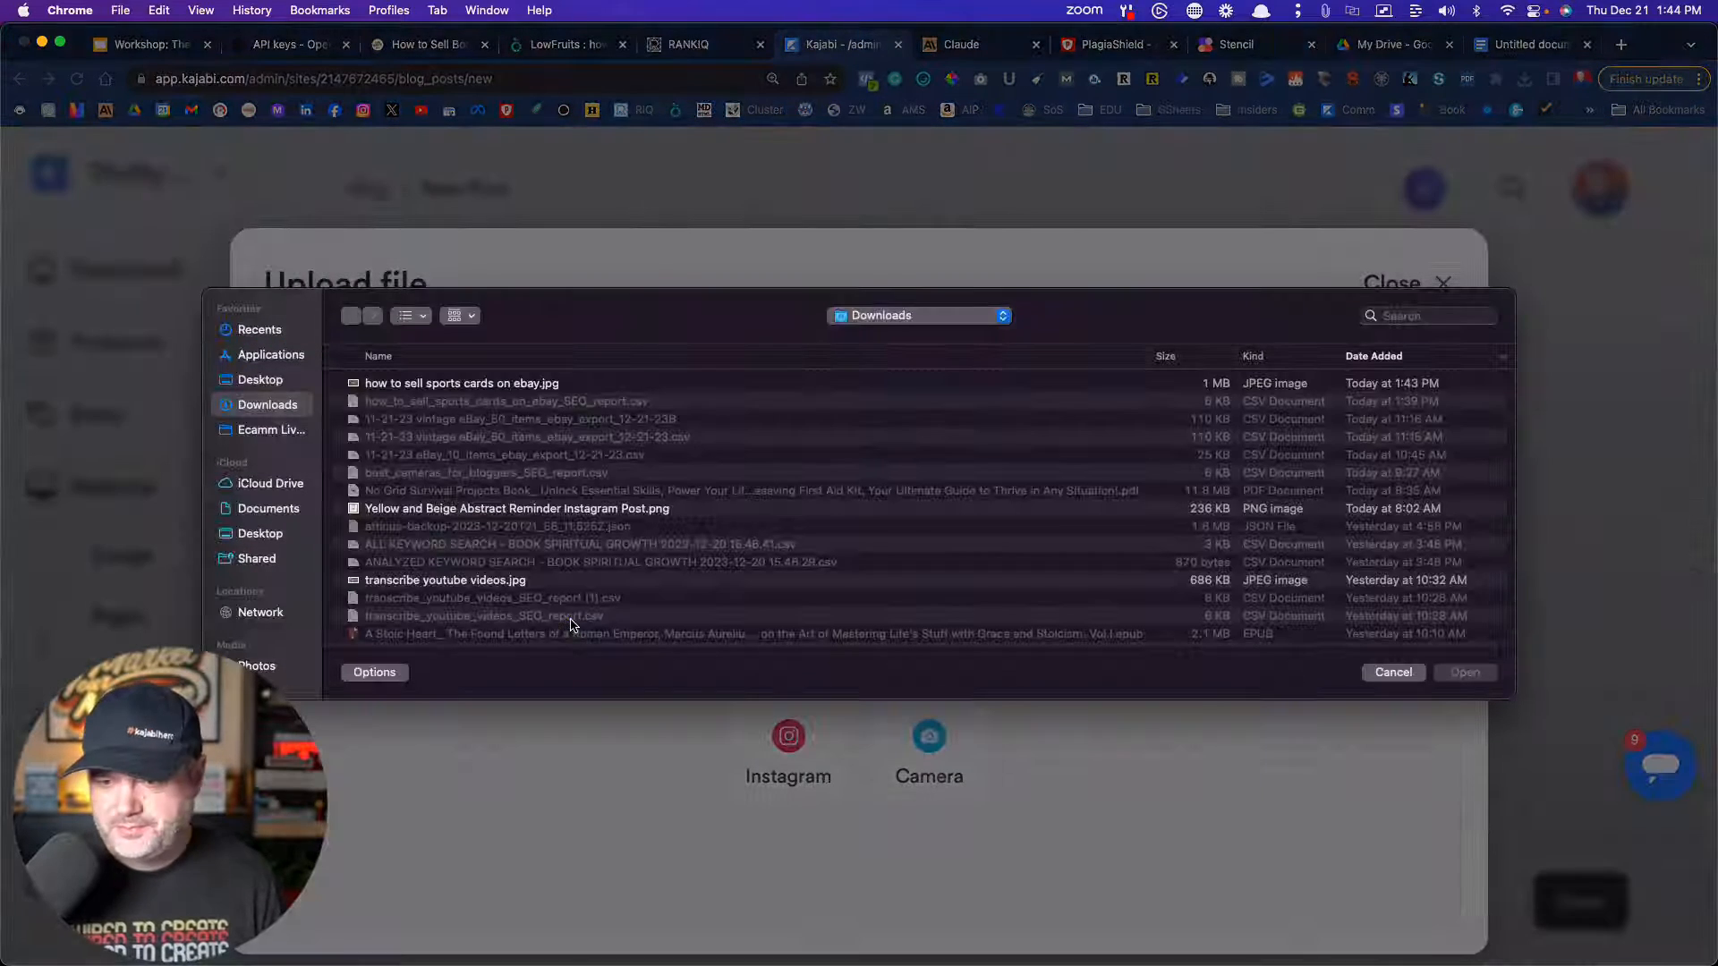
{"action": "double_click", "coordinate": [460, 386]}
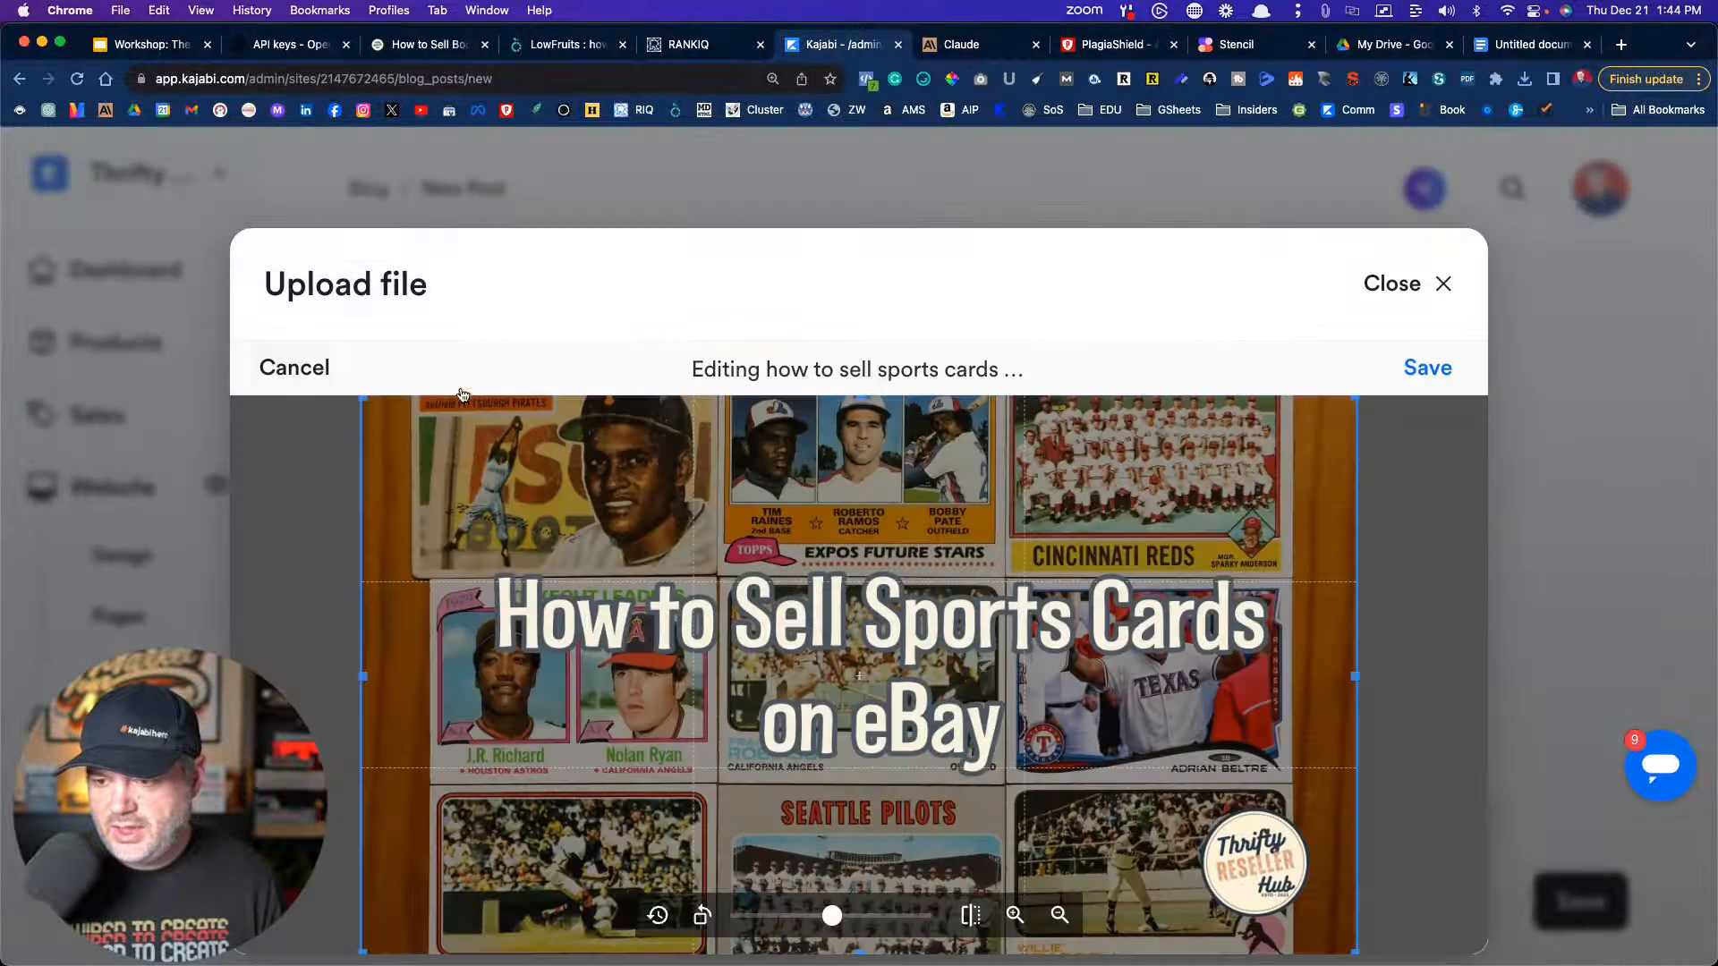
{"action": "left_click", "coordinate": [1429, 369]}
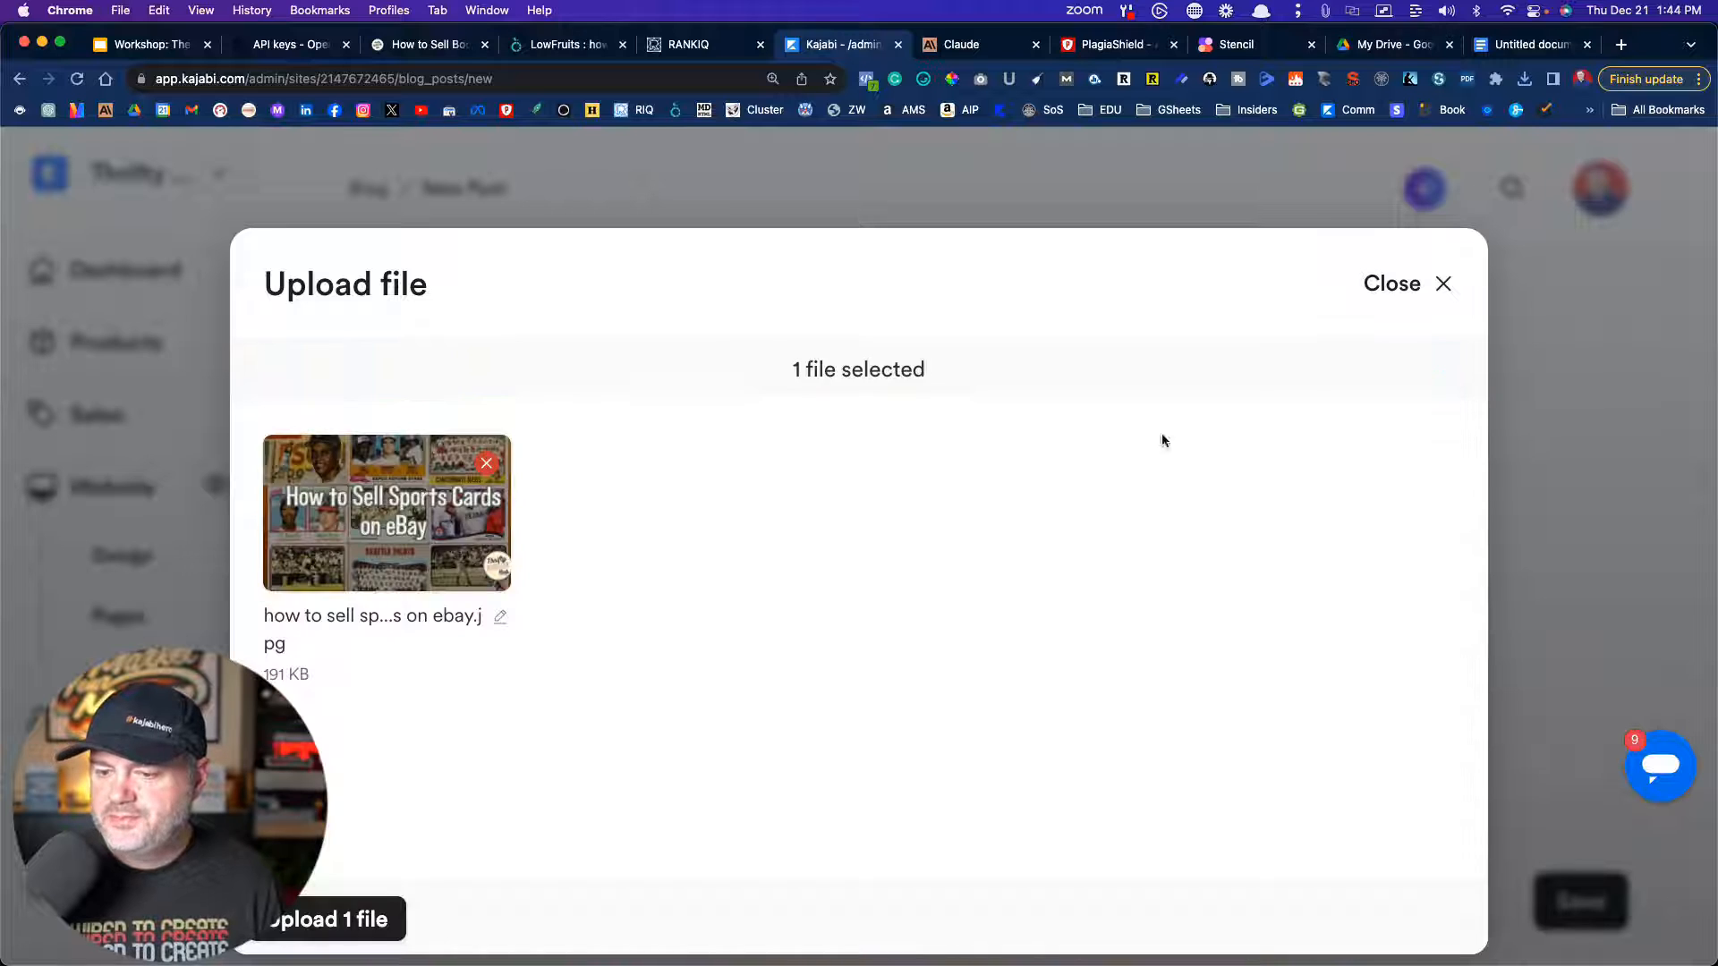
{"action": "left_click", "coordinate": [358, 919]}
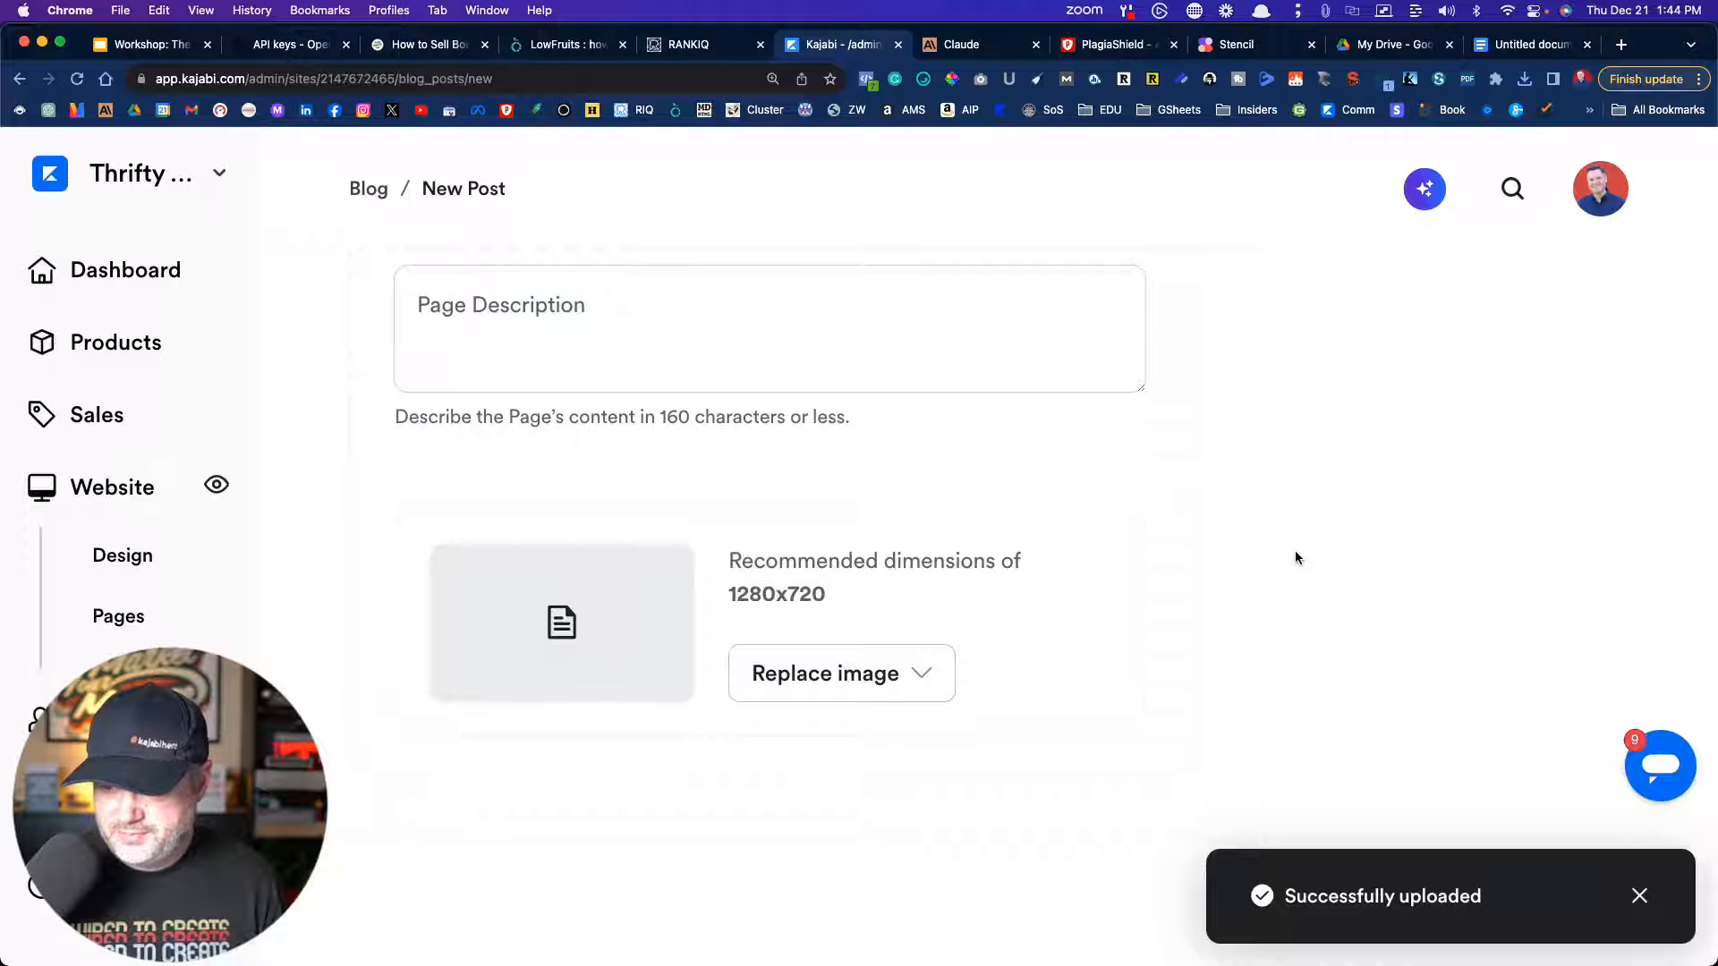
{"action": "scroll", "coordinate": [1295, 557], "scroll_direction": "up", "scroll_amount": 6}
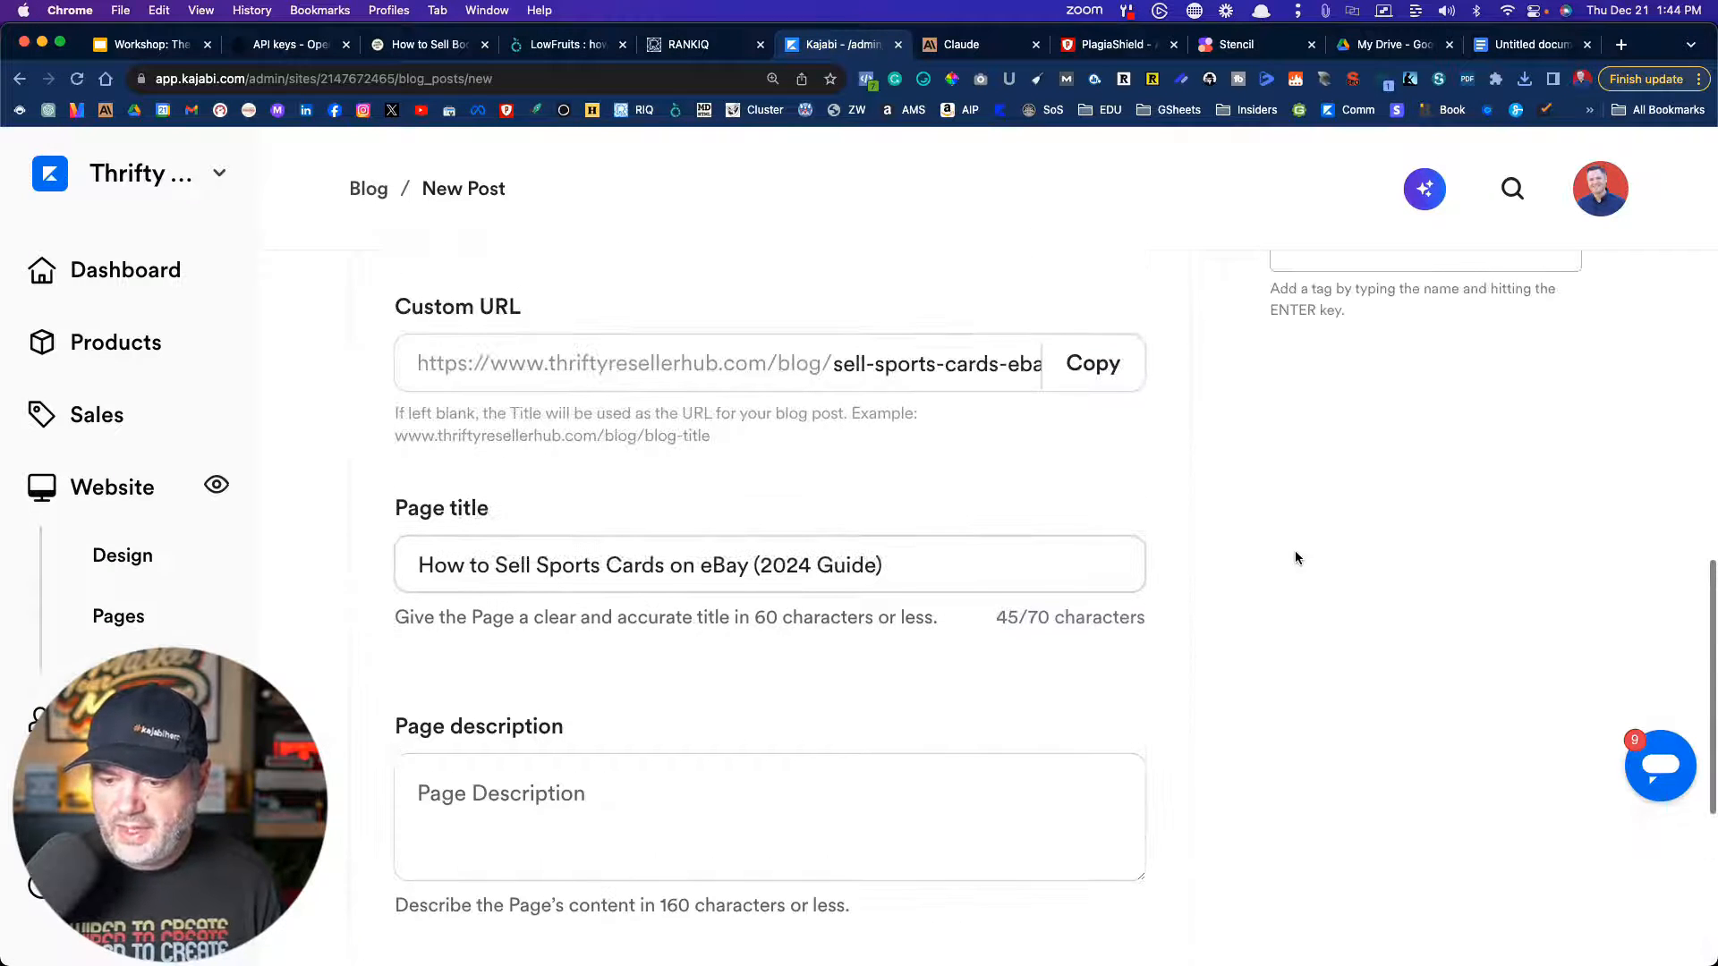
{"action": "scroll", "coordinate": [493, 816], "scroll_direction": "up", "scroll_amount": 10}
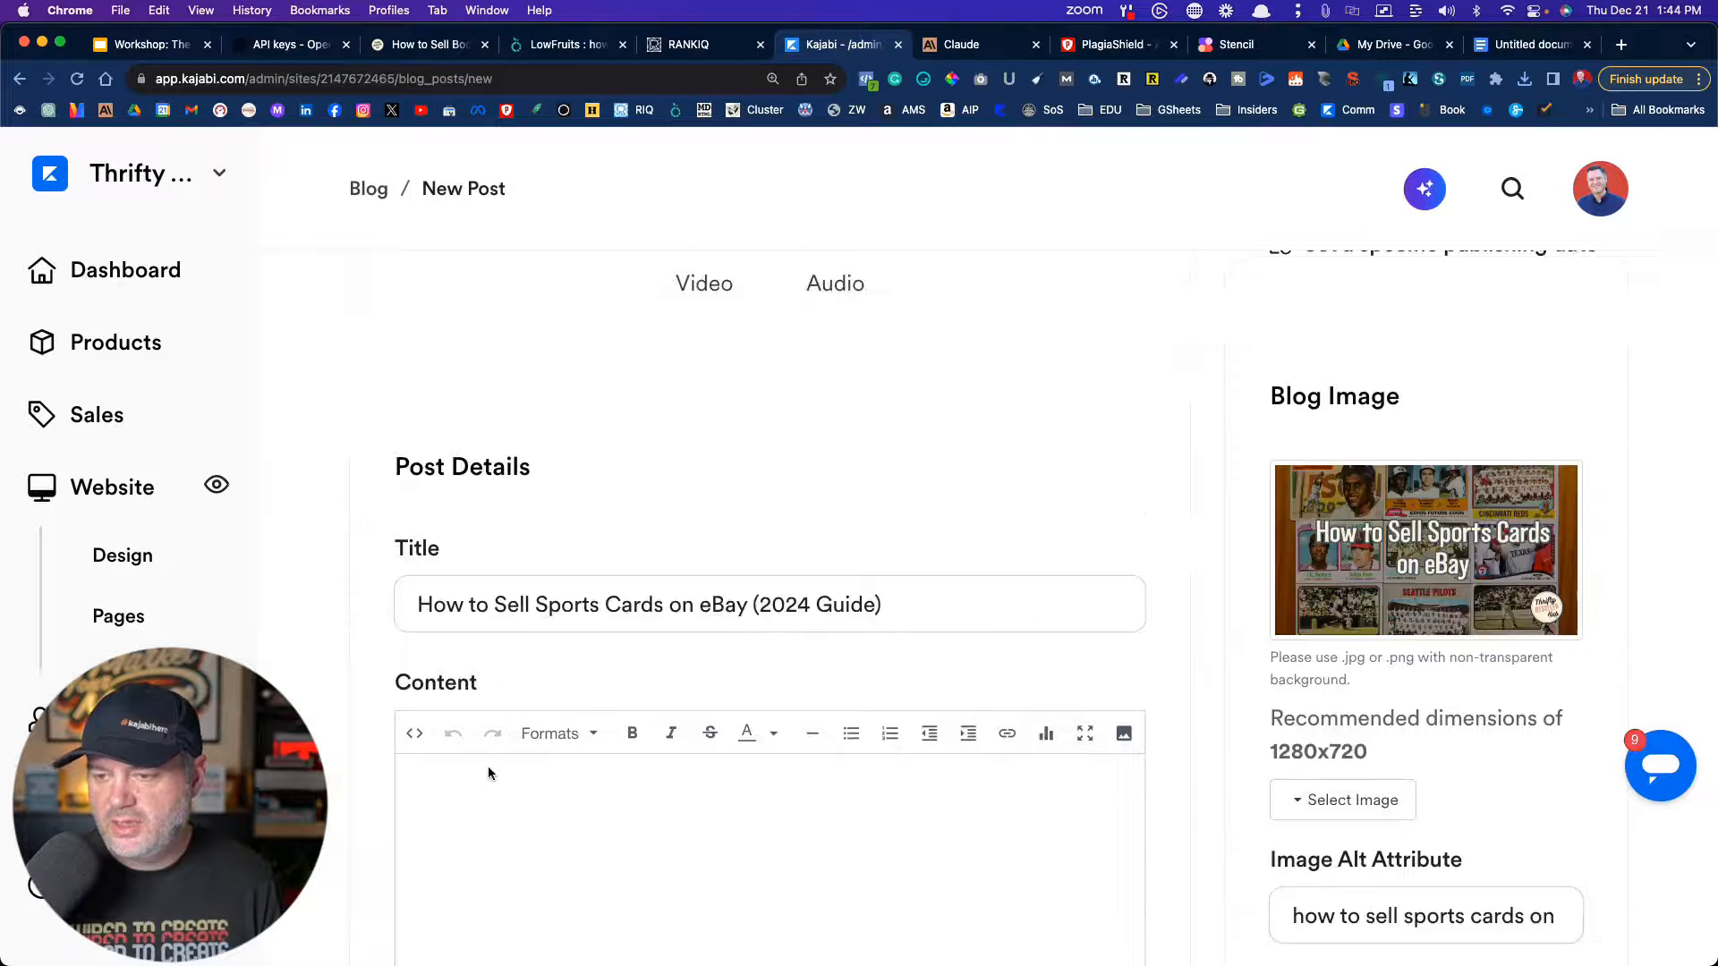
{"action": "scroll", "coordinate": [489, 772], "scroll_direction": "up", "scroll_amount": 3}
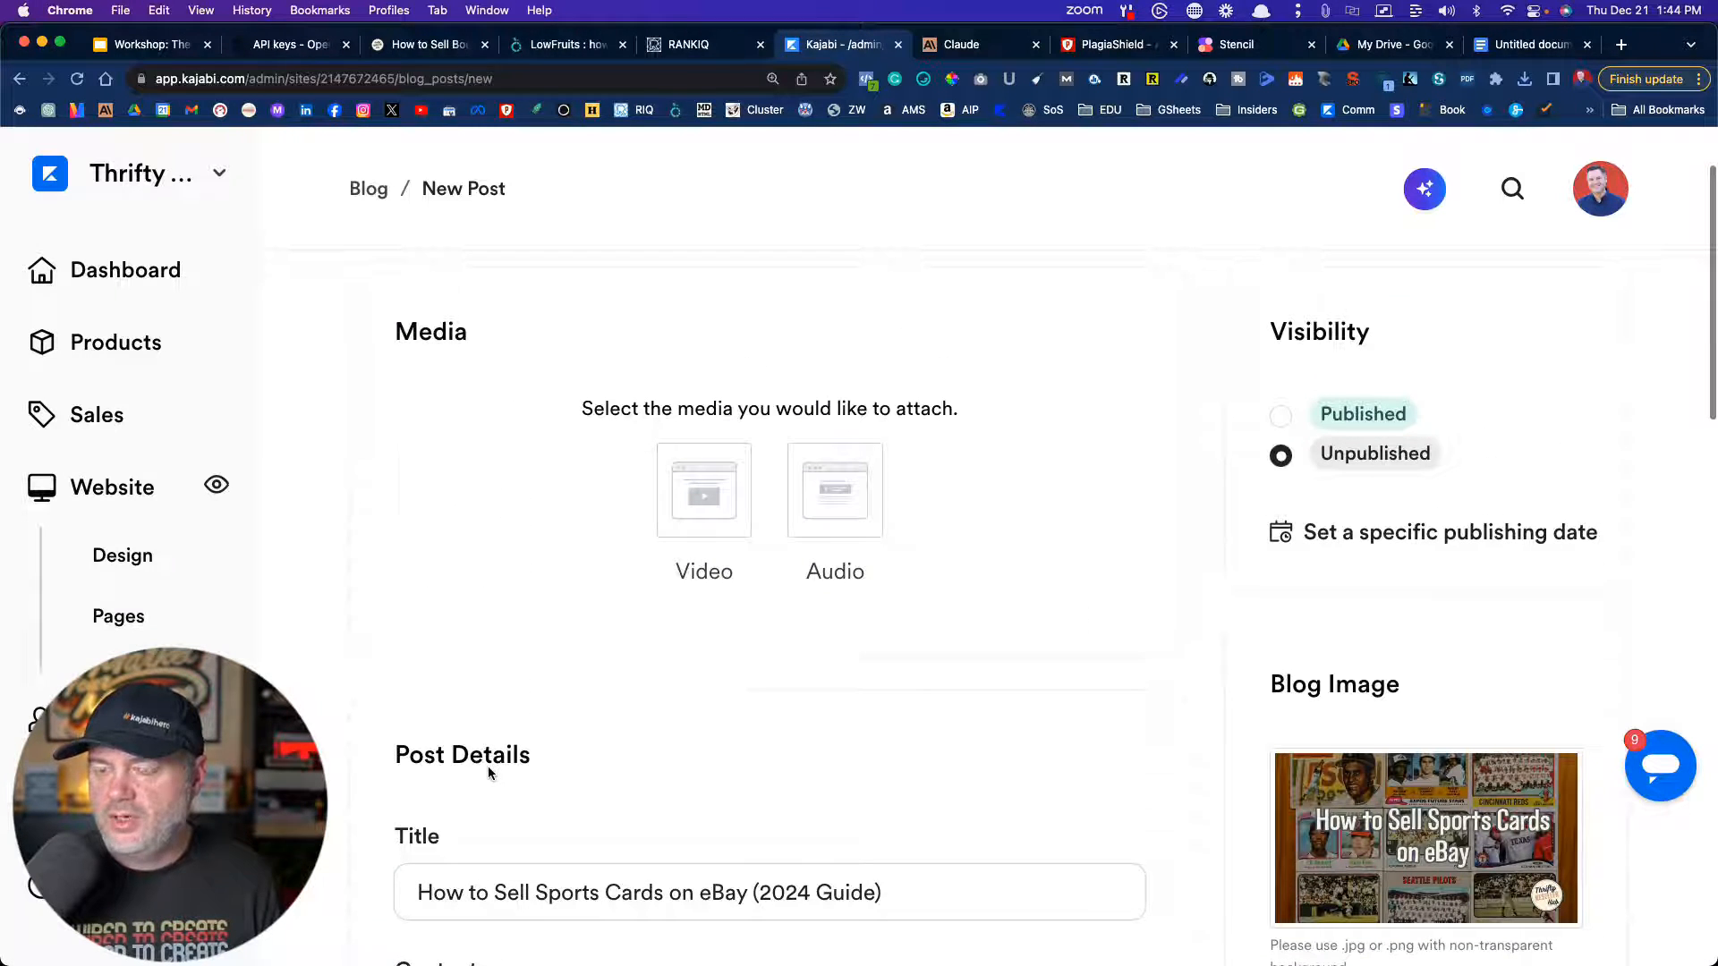
- Switch to the ZimmWriter output window in Windows 11 and copy the entire generated sports cards article
{"action": "key", "text": "ctrl+Right"}
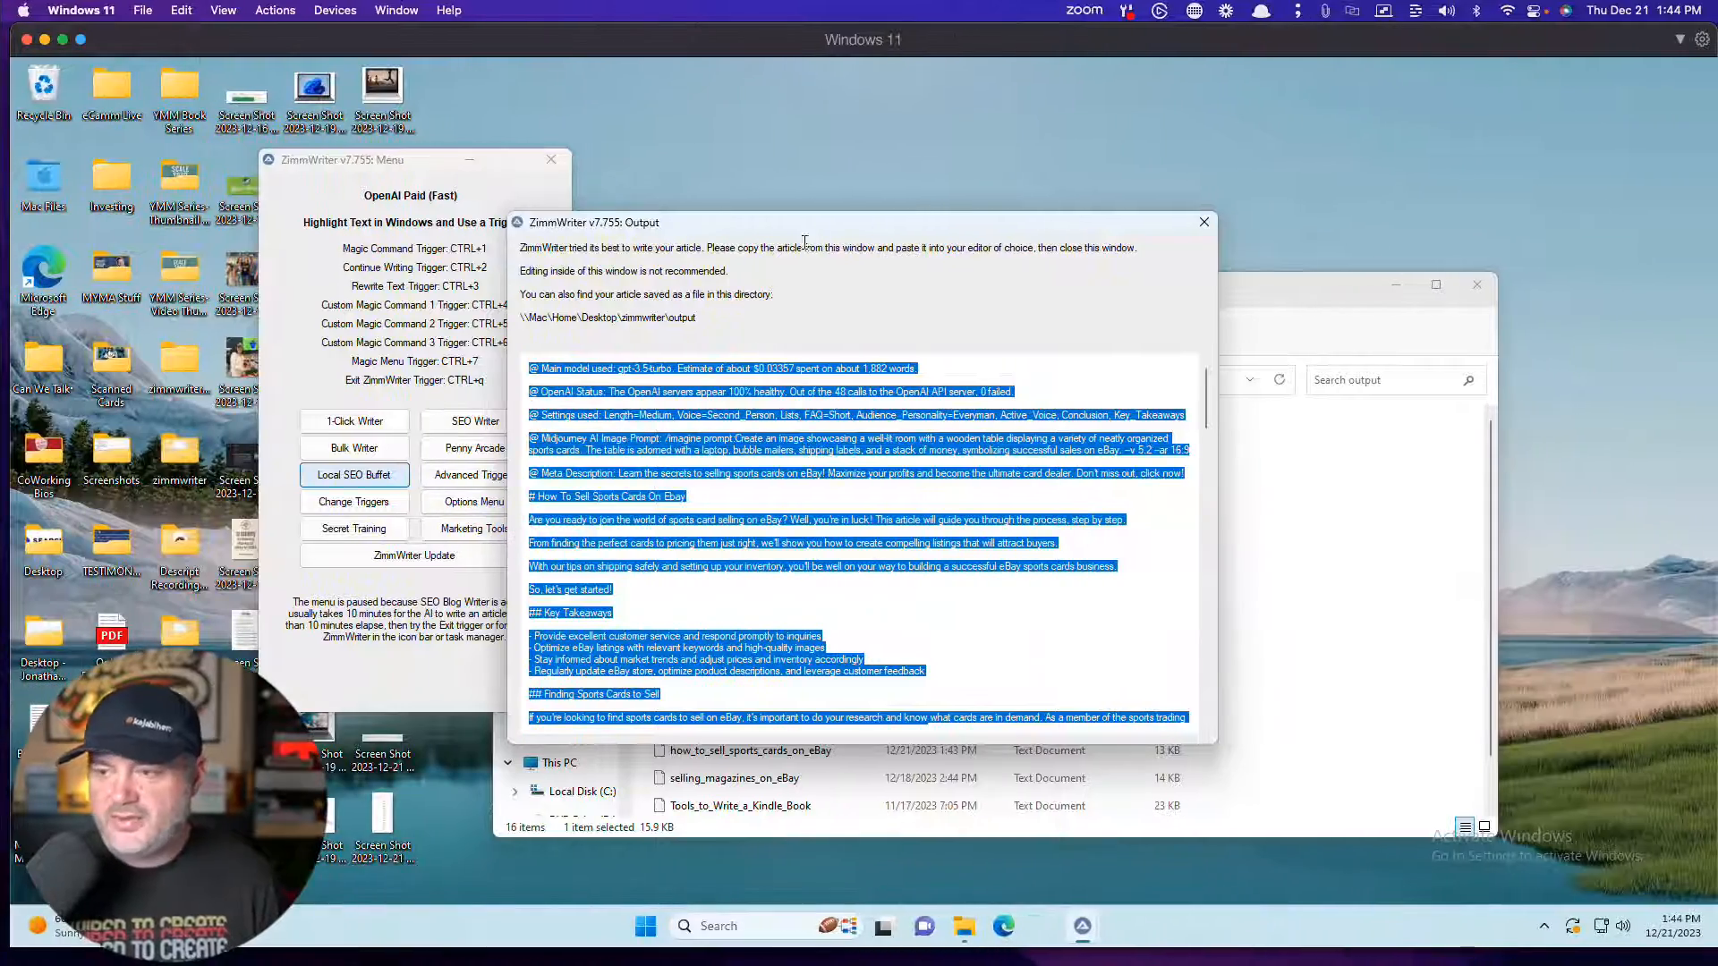
{"action": "left_click_drag", "start_coordinate": [836, 224], "coordinate": [838, 177]}
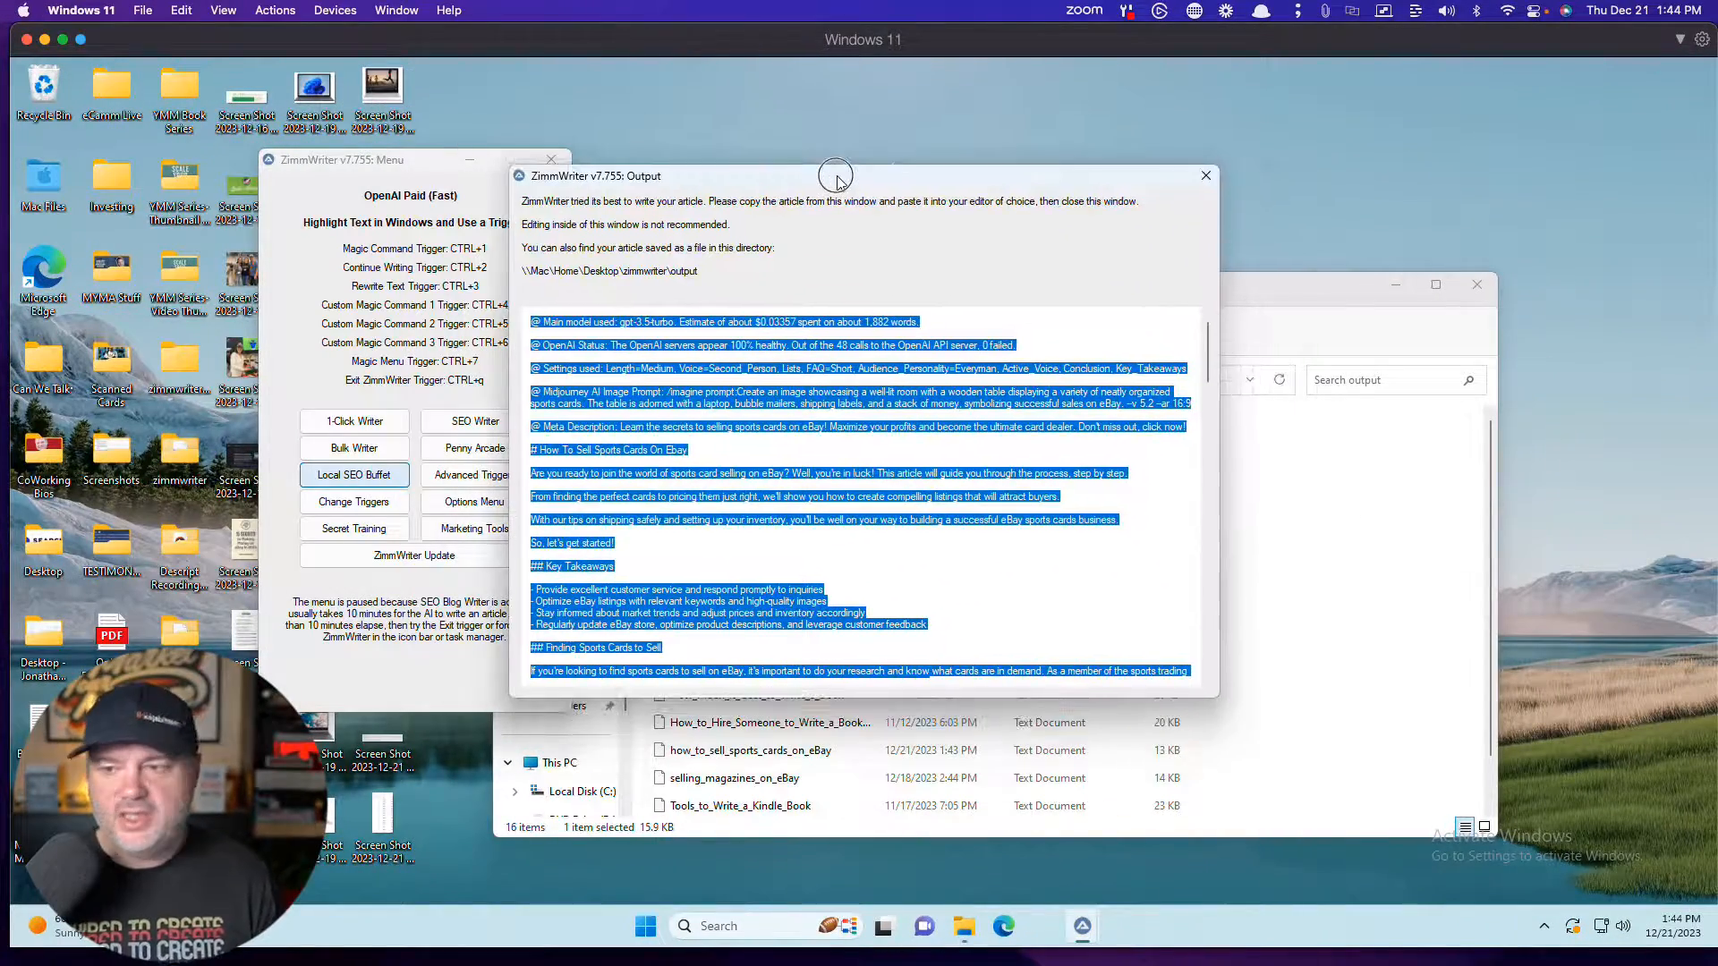
{"action": "left_click", "coordinate": [797, 344]}
{"action": "key", "text": "ctrl+a"}
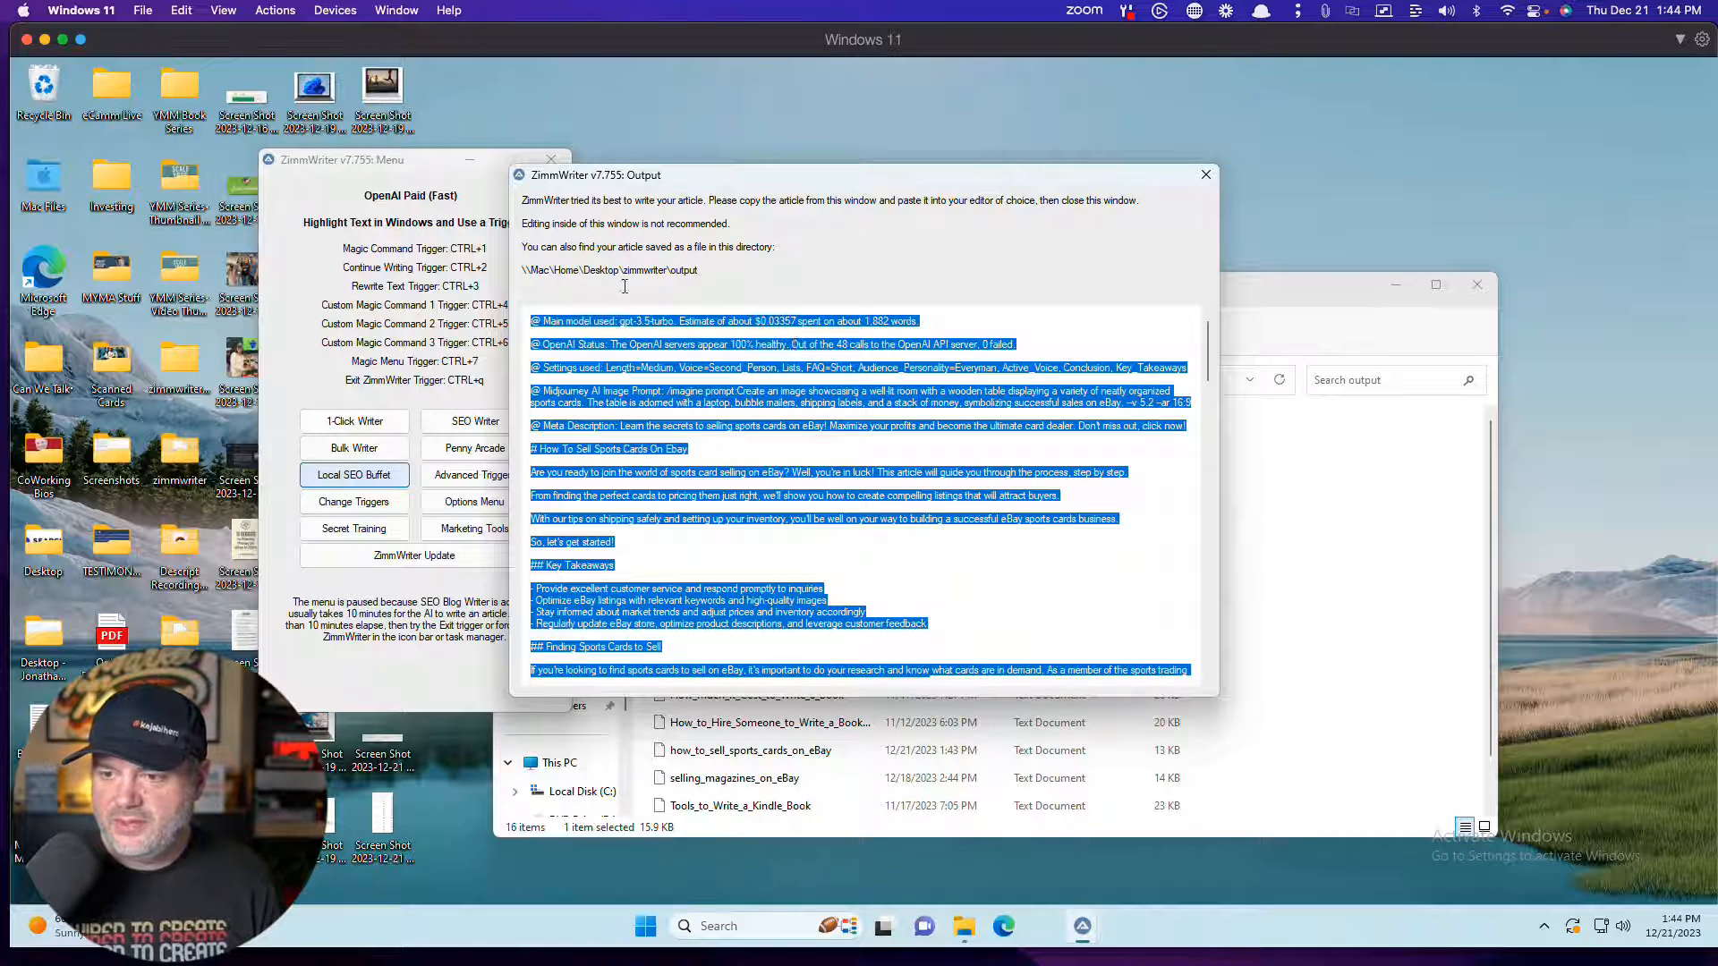
{"action": "left_click", "coordinate": [782, 343]}
{"action": "left_click_drag", "start_coordinate": [757, 320], "coordinate": [891, 321]}
{"action": "left_click", "coordinate": [800, 321]}
{"action": "left_click", "coordinate": [769, 351]}
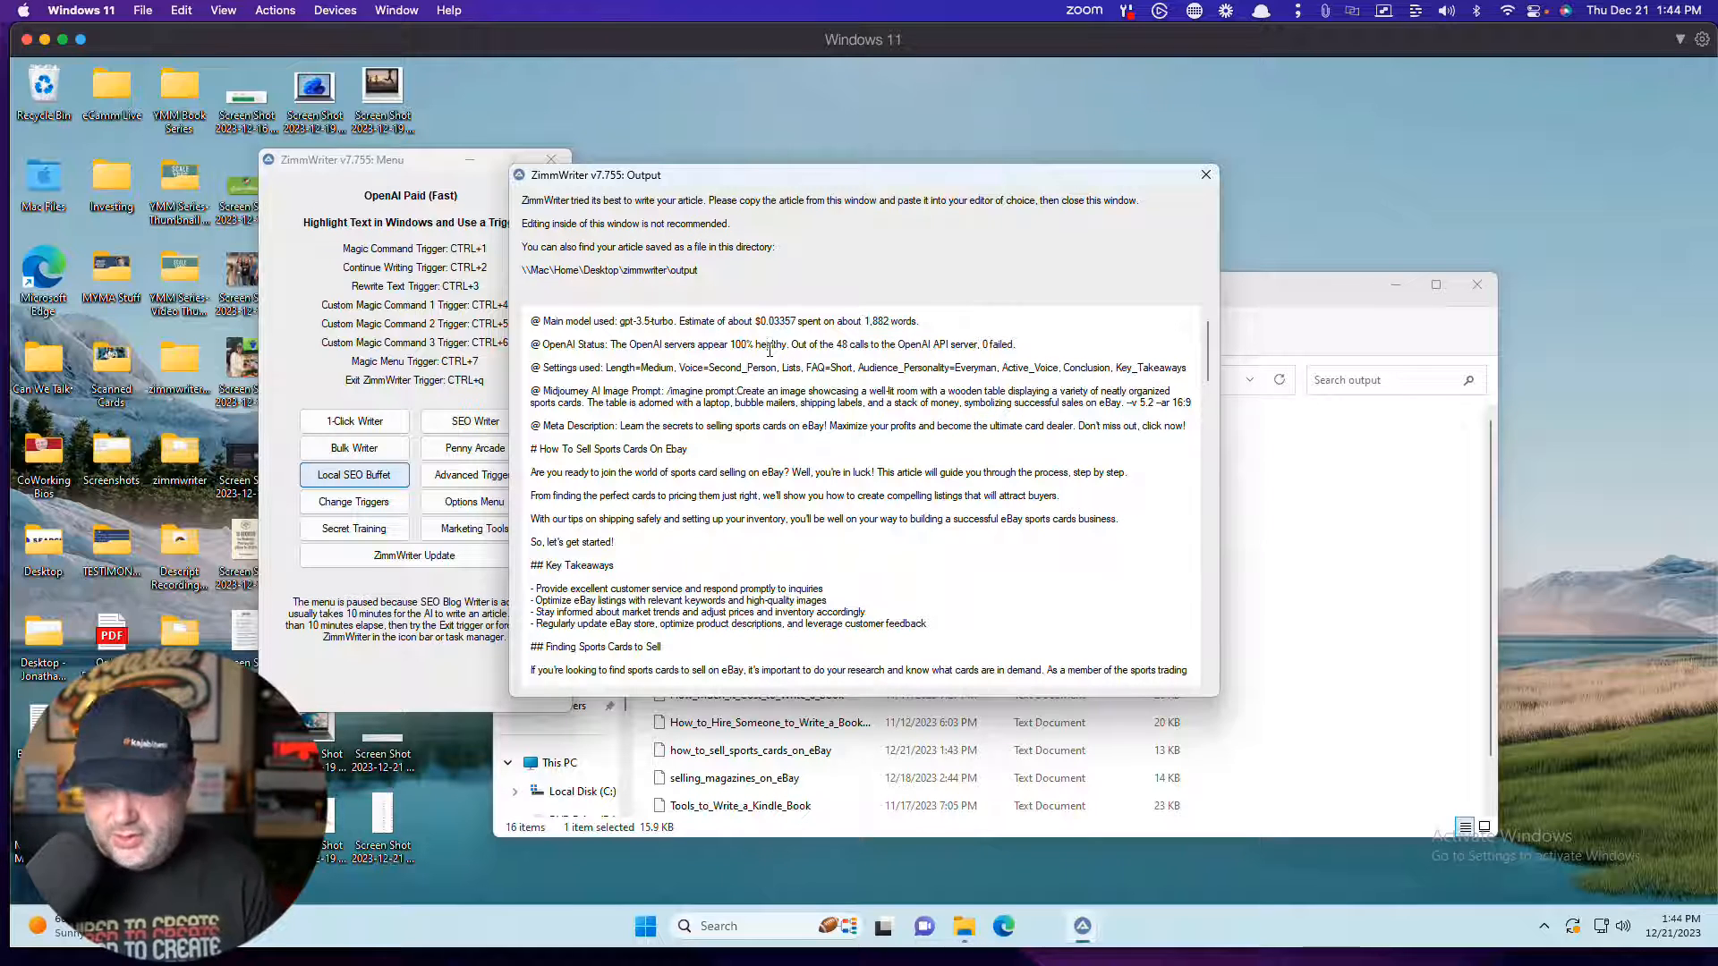
{"action": "key", "text": "ctrl+a"}
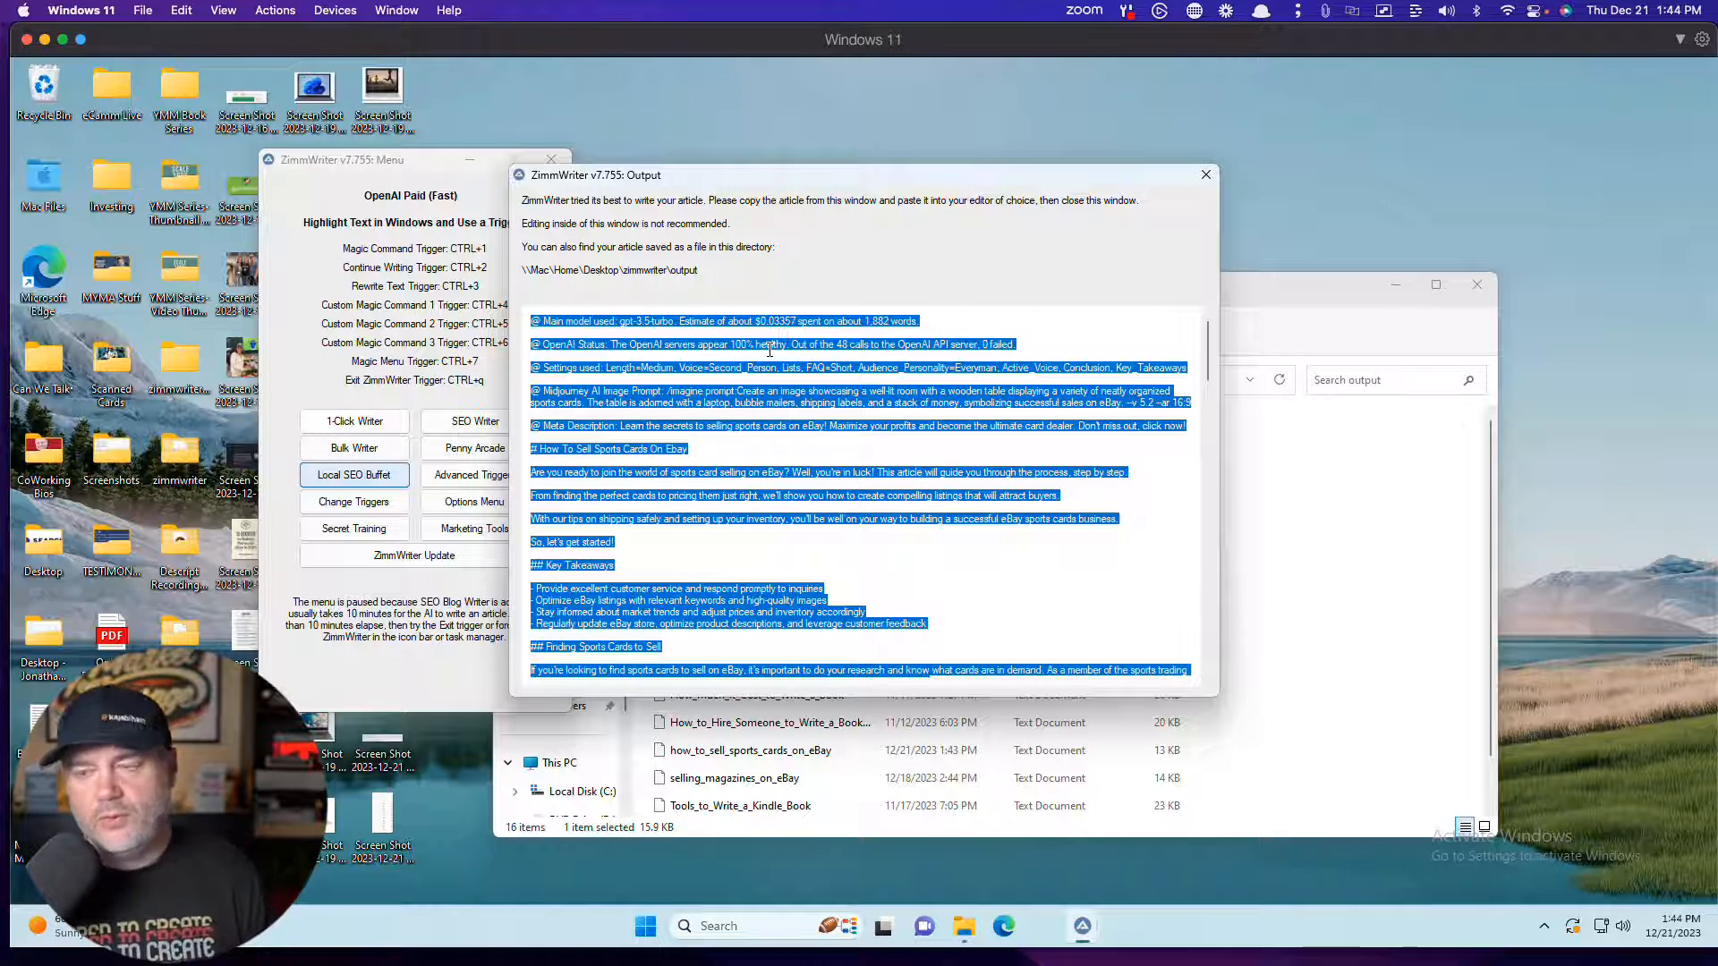
- Return to Chrome and open markdowntohtml.com in a new tab
{"action": "key", "text": "ctrl+Left"}
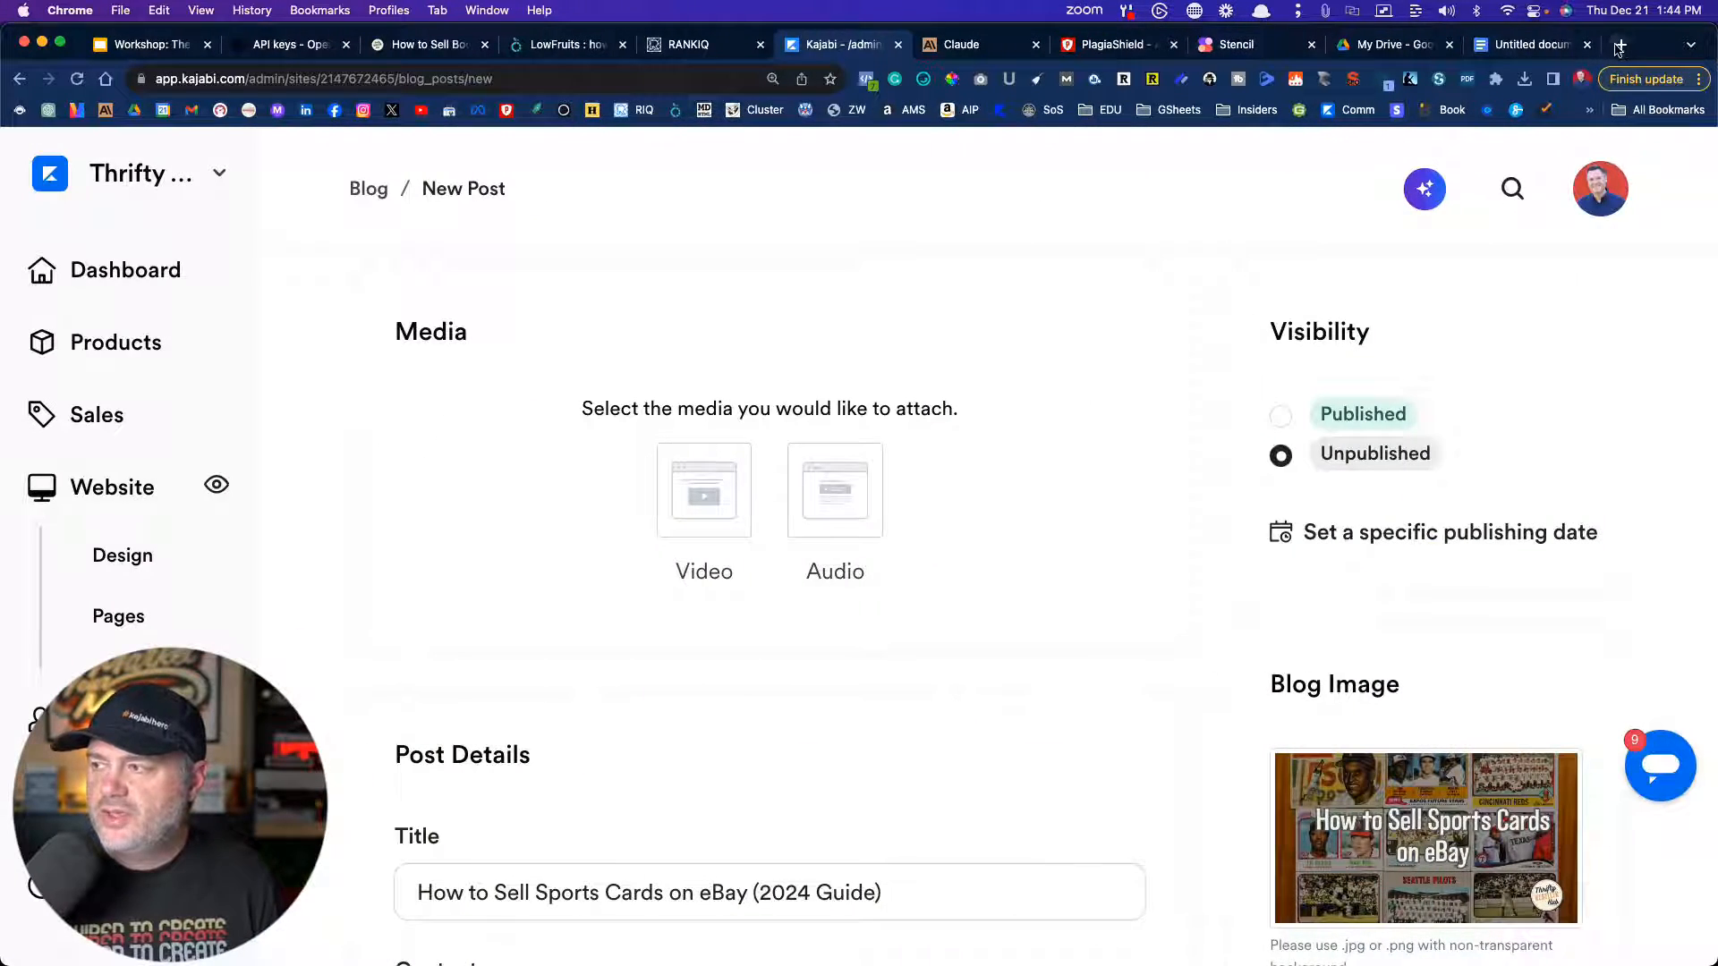
{"action": "left_click", "coordinate": [1620, 45]}
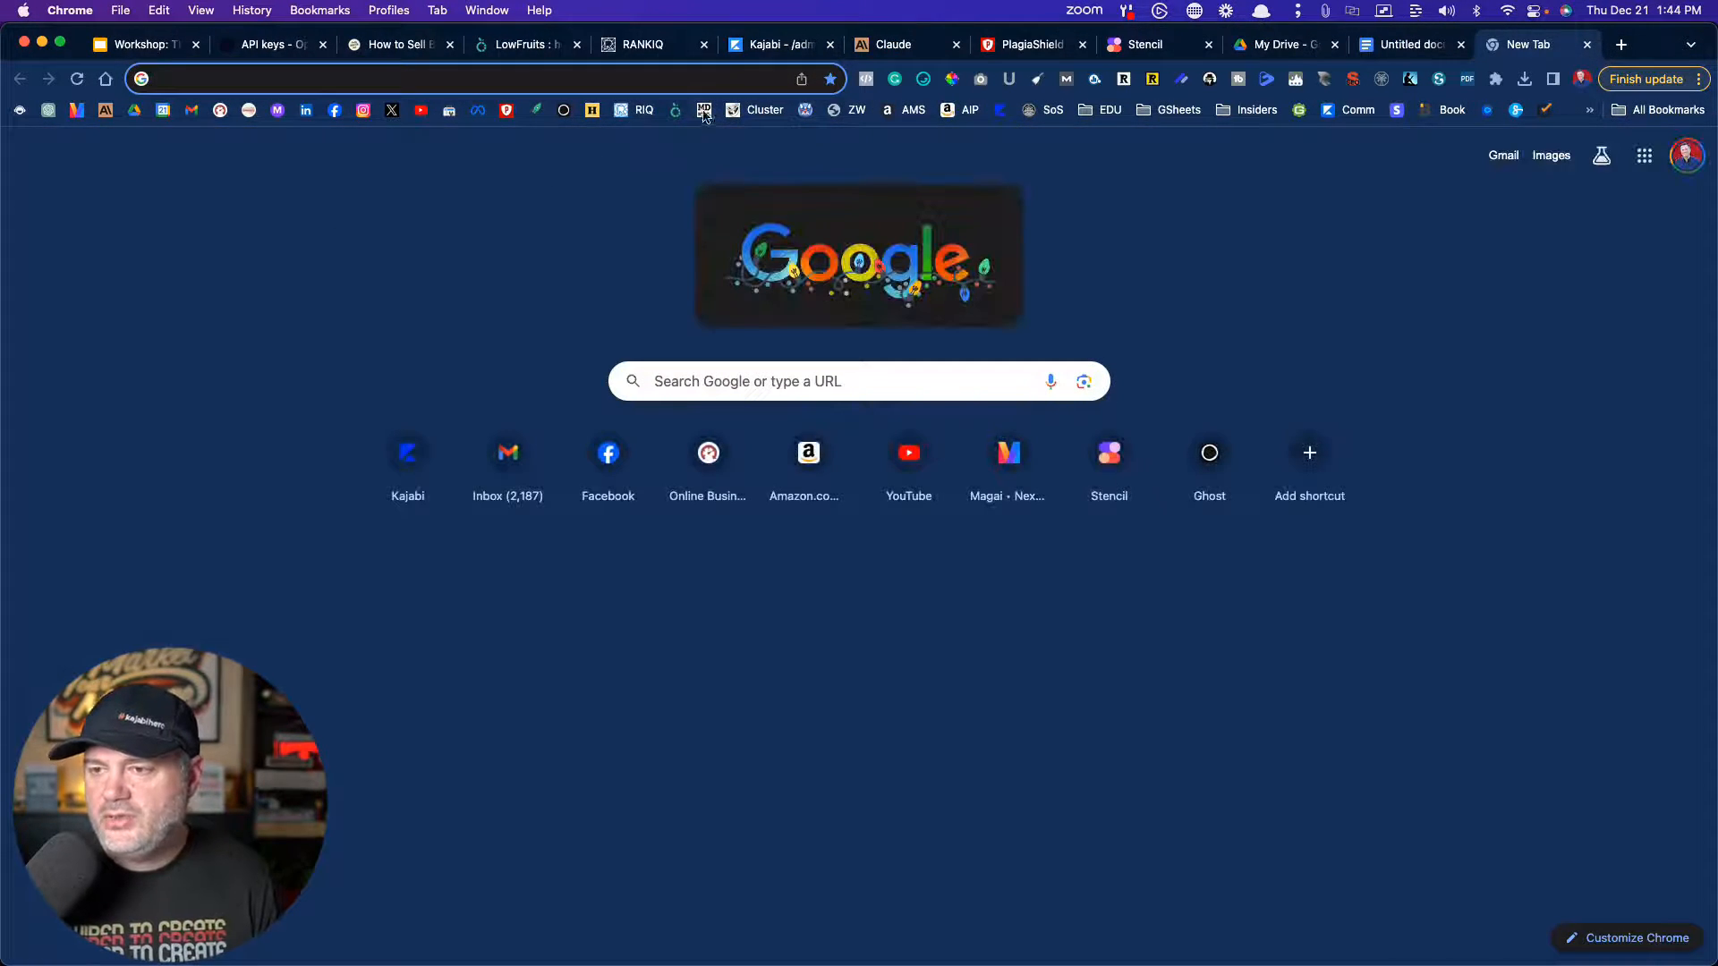
{"action": "type", "text": "markdowntohtml.com"}
{"action": "key", "text": "Return"}
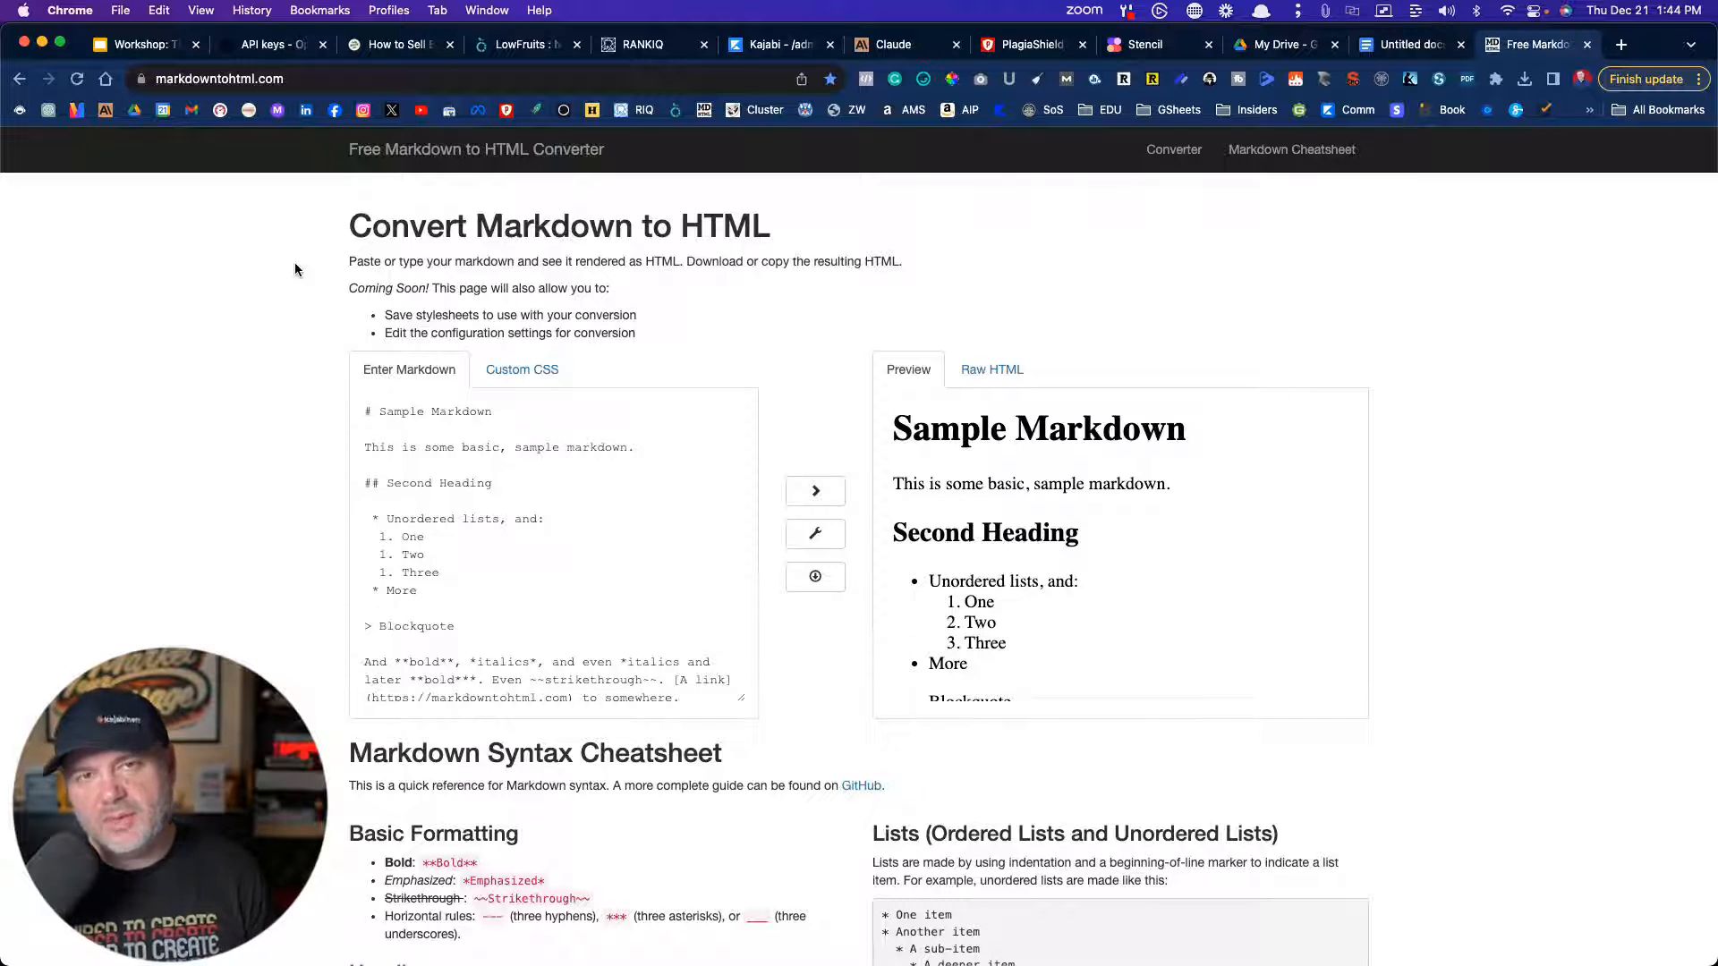
- Replace the sample markdown in the converter with the copied ZimmWriter article
{"action": "left_click", "coordinate": [410, 491]}
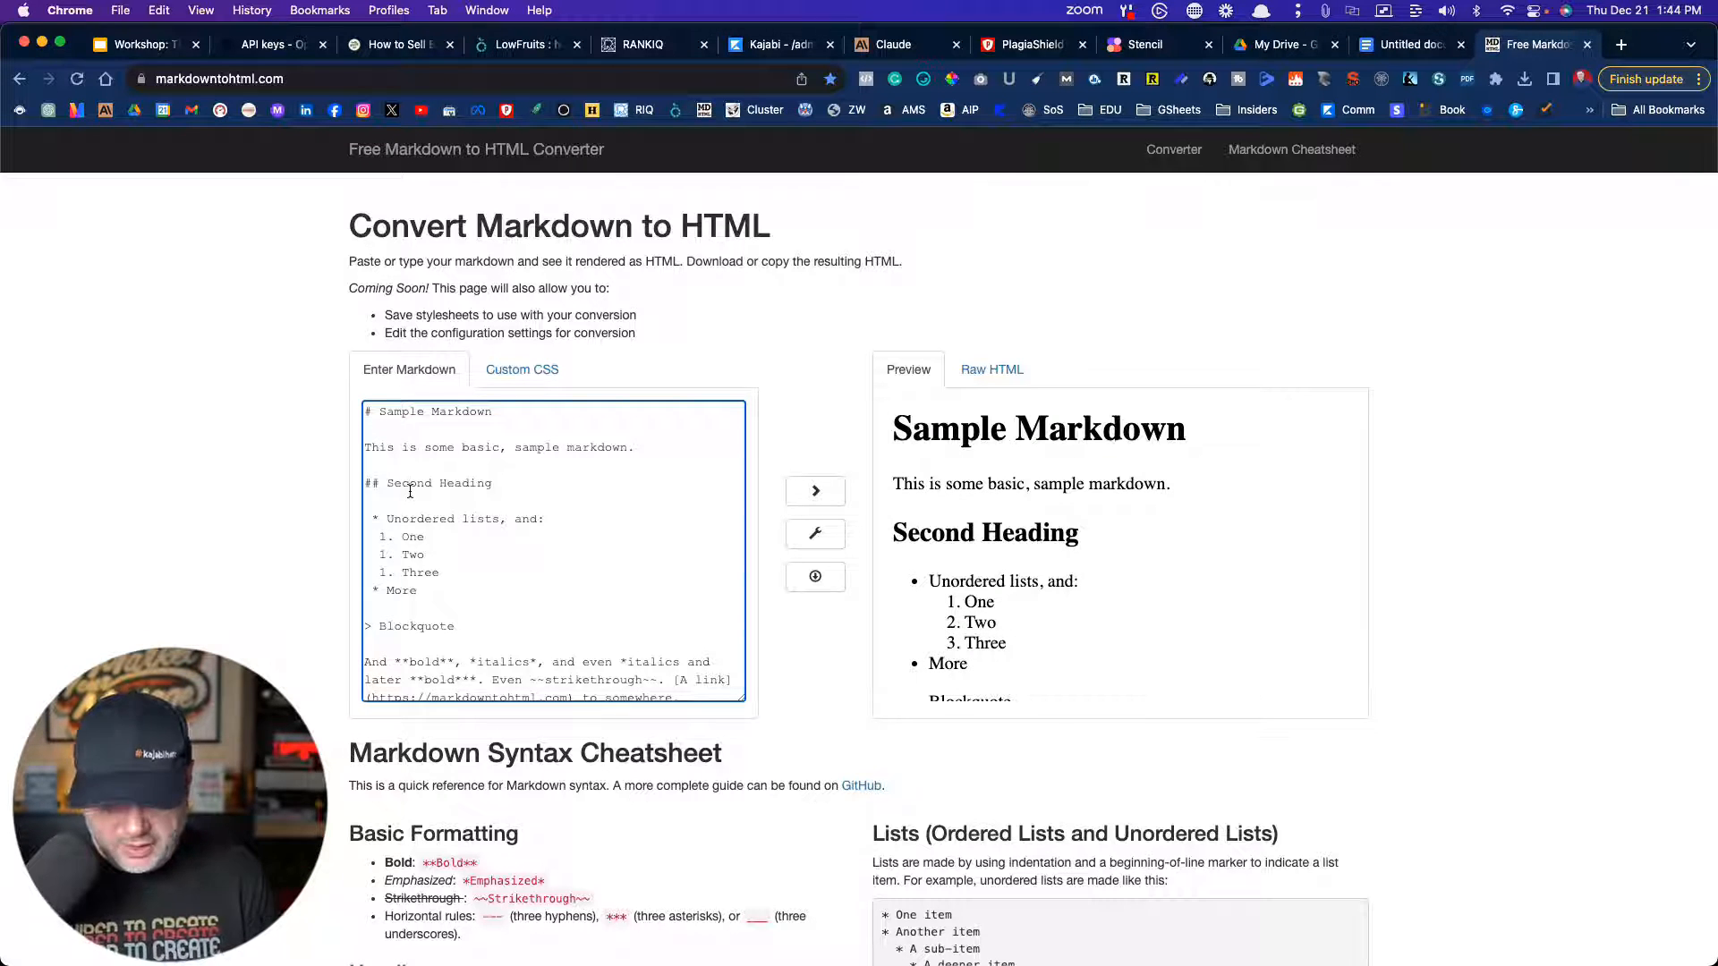
{"action": "key", "text": "super+a"}
{"action": "key", "text": "BackSpace"}
{"action": "key", "text": "super+v"}
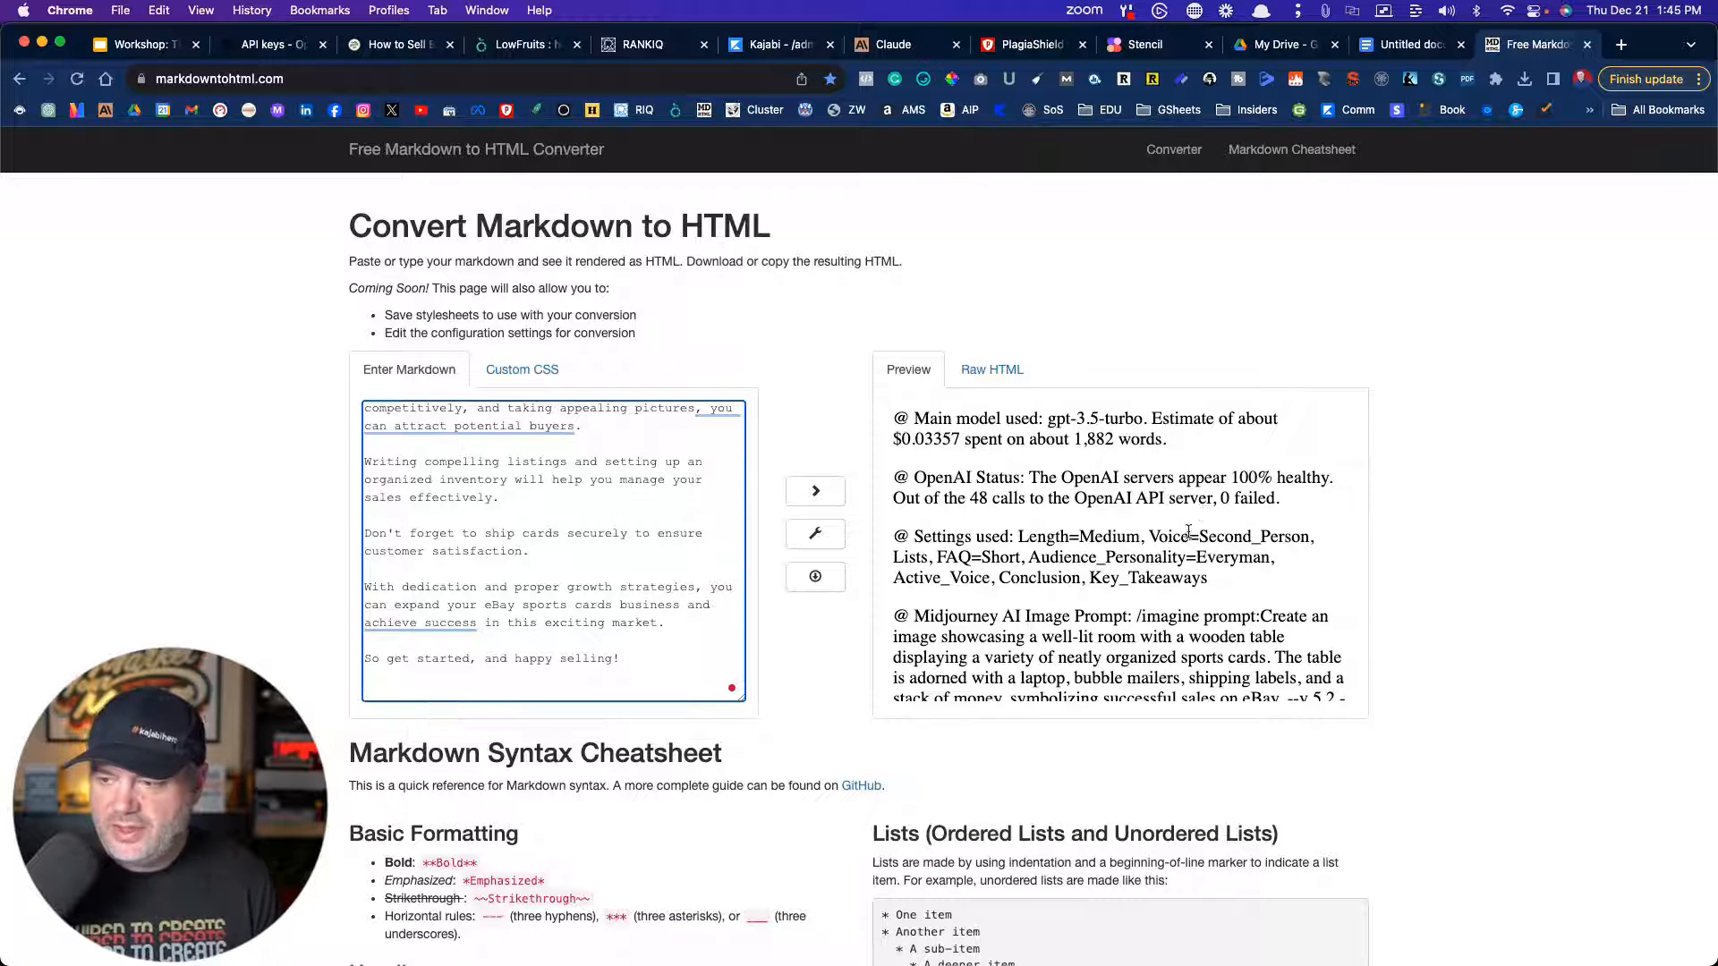
- Review the converted article in the preview, then select and copy all of it
{"action": "scroll", "coordinate": [1189, 530], "scroll_direction": "down", "scroll_amount": 15}
{"action": "scroll", "coordinate": [1188, 530], "scroll_direction": "down", "scroll_amount": 12}
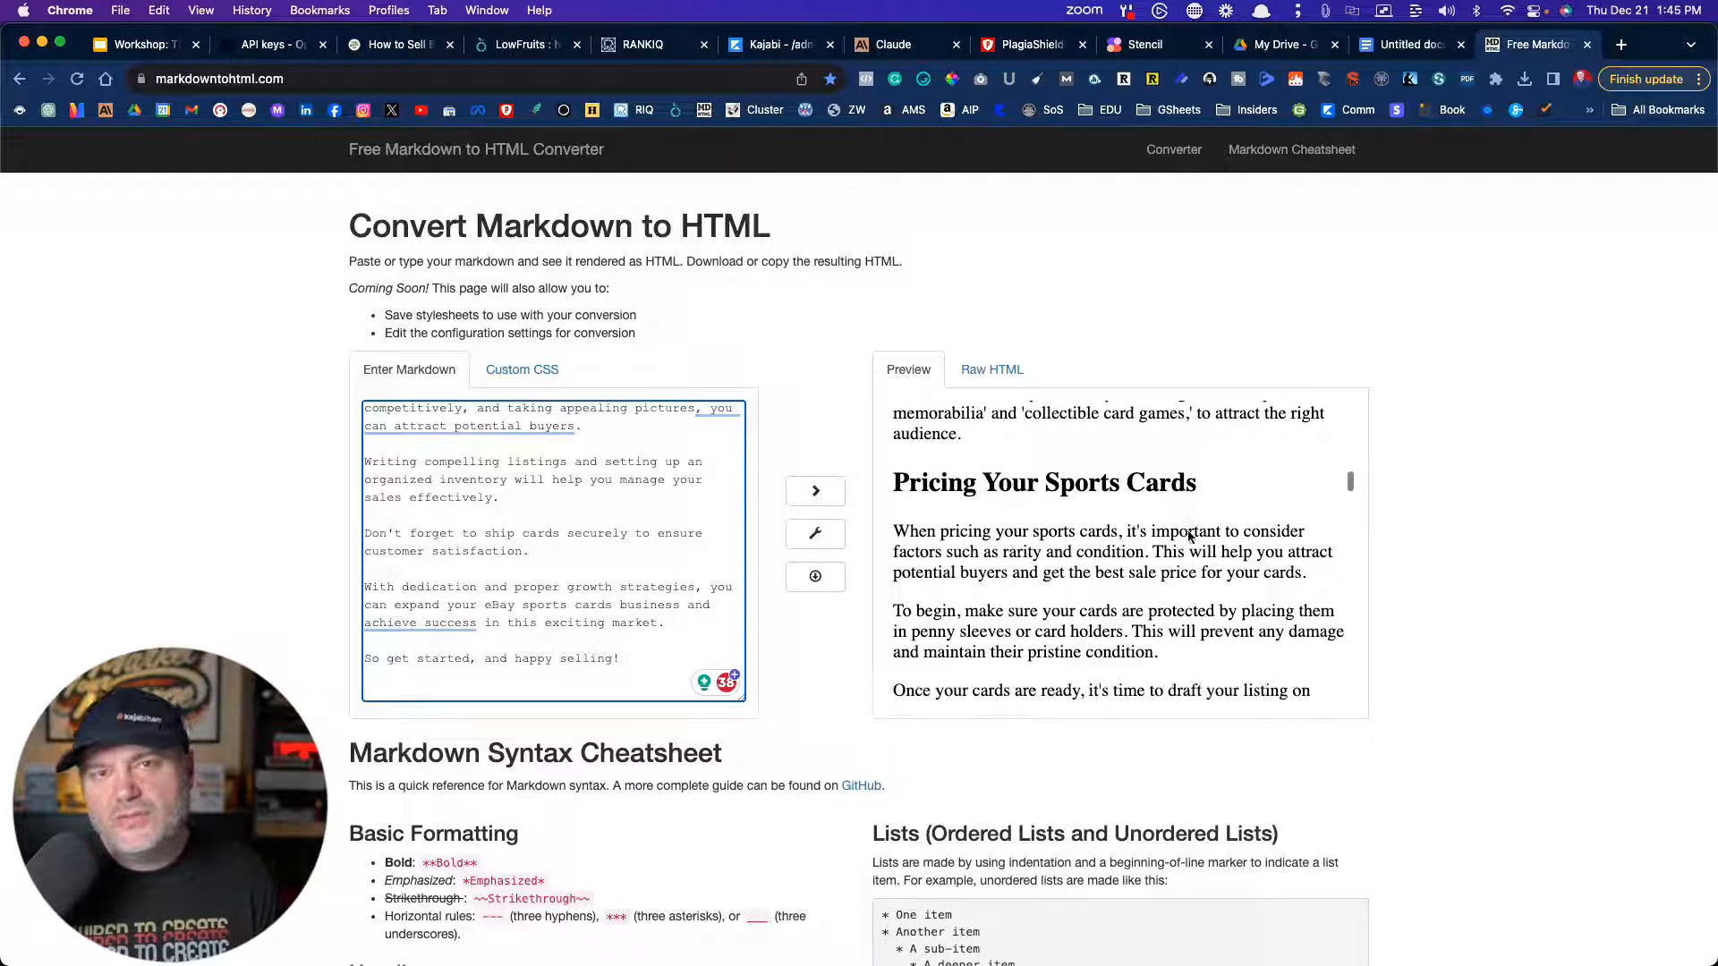
{"action": "left_click", "coordinate": [1099, 531]}
{"action": "key", "text": "super+a"}
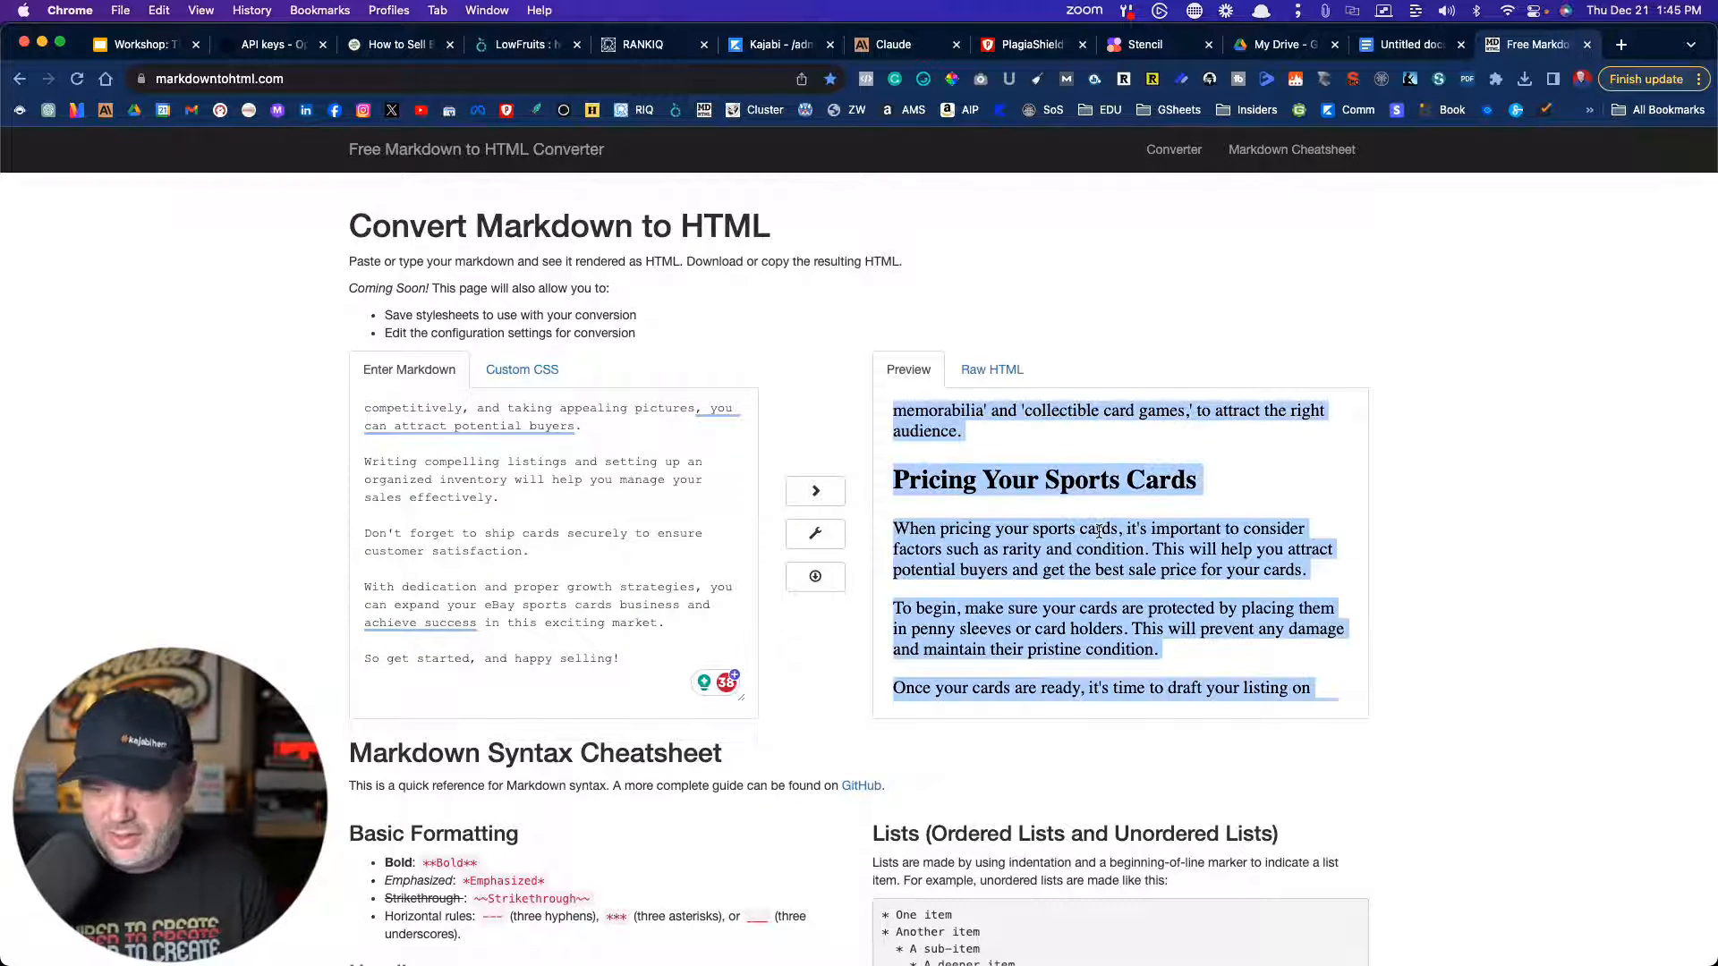
- Switch to the RankIQ report for how to sell sports cards on ebay and open its Content Optimizer
{"action": "left_click", "coordinate": [643, 44]}
{"action": "left_click", "coordinate": [450, 442]}
{"action": "scroll", "coordinate": [449, 442], "scroll_direction": "up", "scroll_amount": 20}
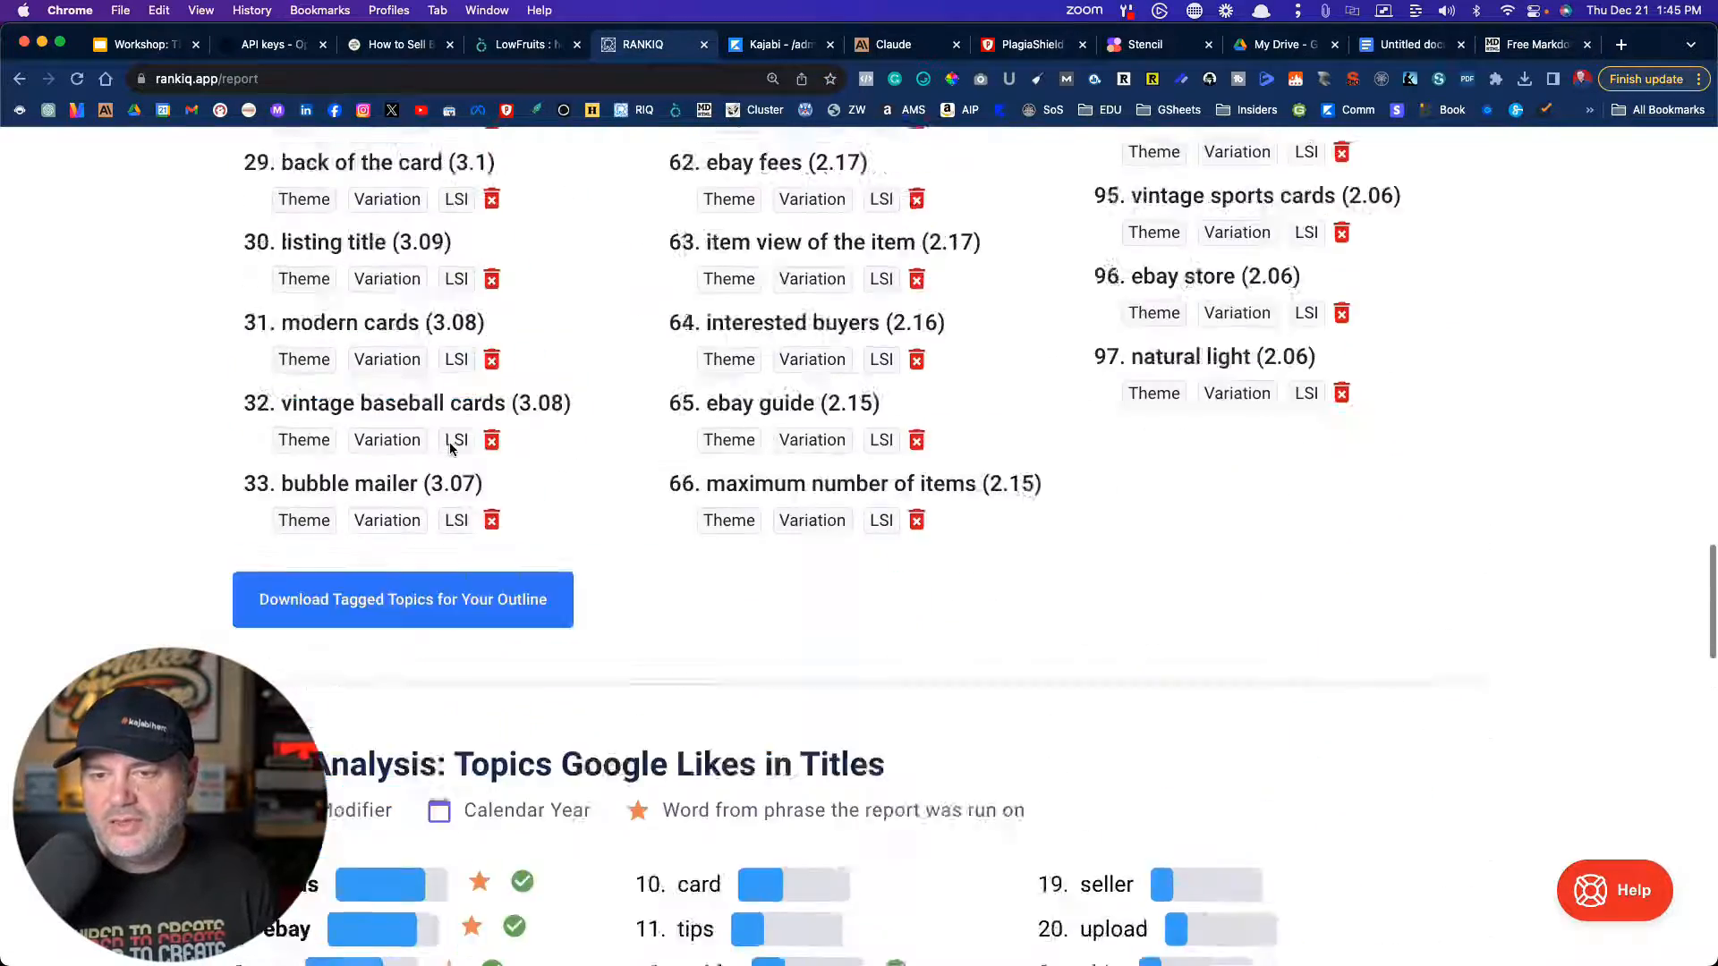
{"action": "scroll", "coordinate": [449, 442], "scroll_direction": "up", "scroll_amount": 7}
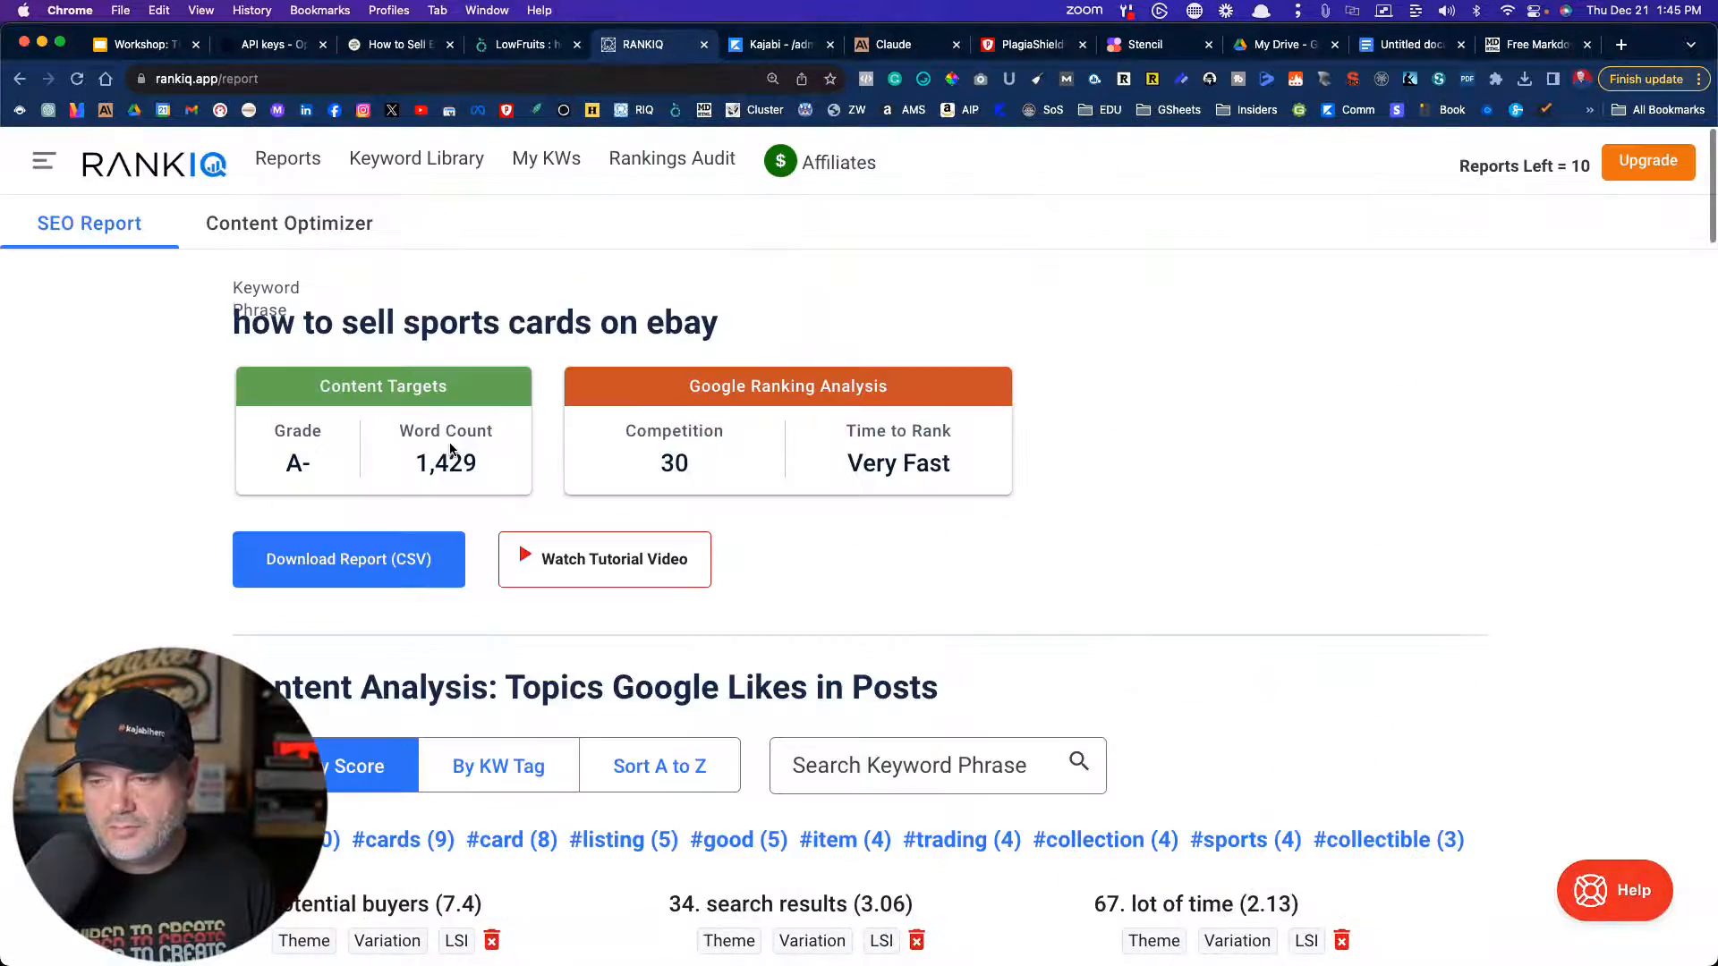
{"action": "left_click", "coordinate": [252, 234]}
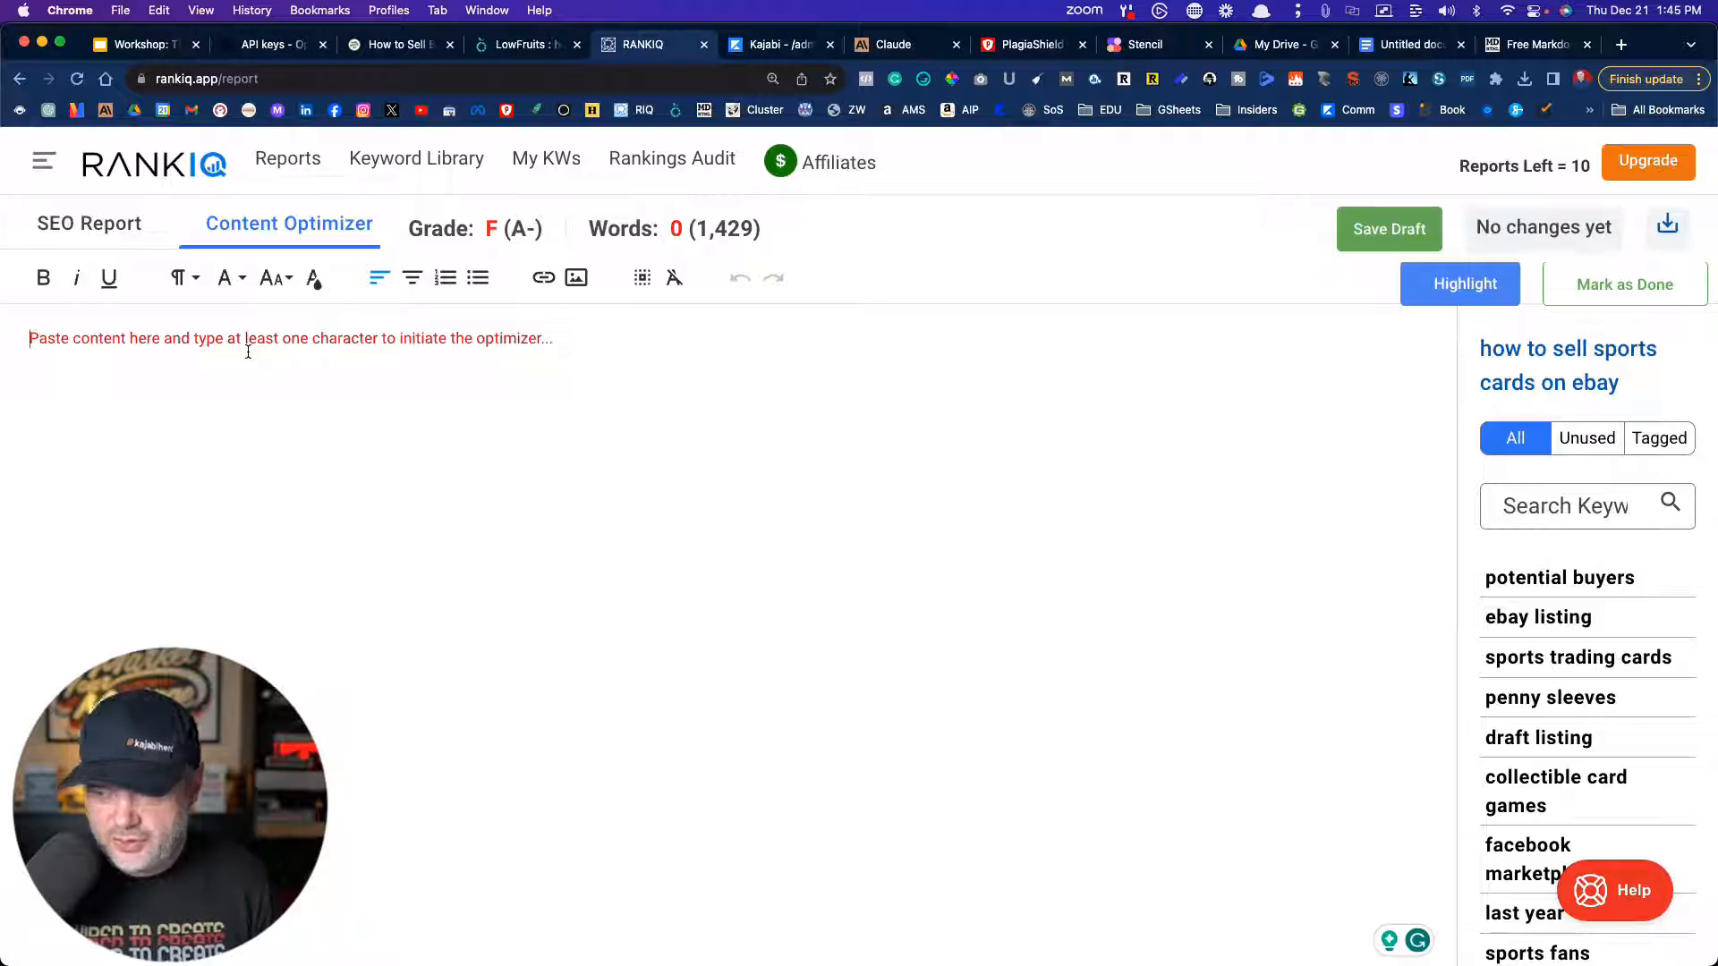
- Enter the sample text "How to sell sports cards. potential buyers ebay listing" in the optimizer to test keyword tracking
{"action": "type", "text": "How to sel"}
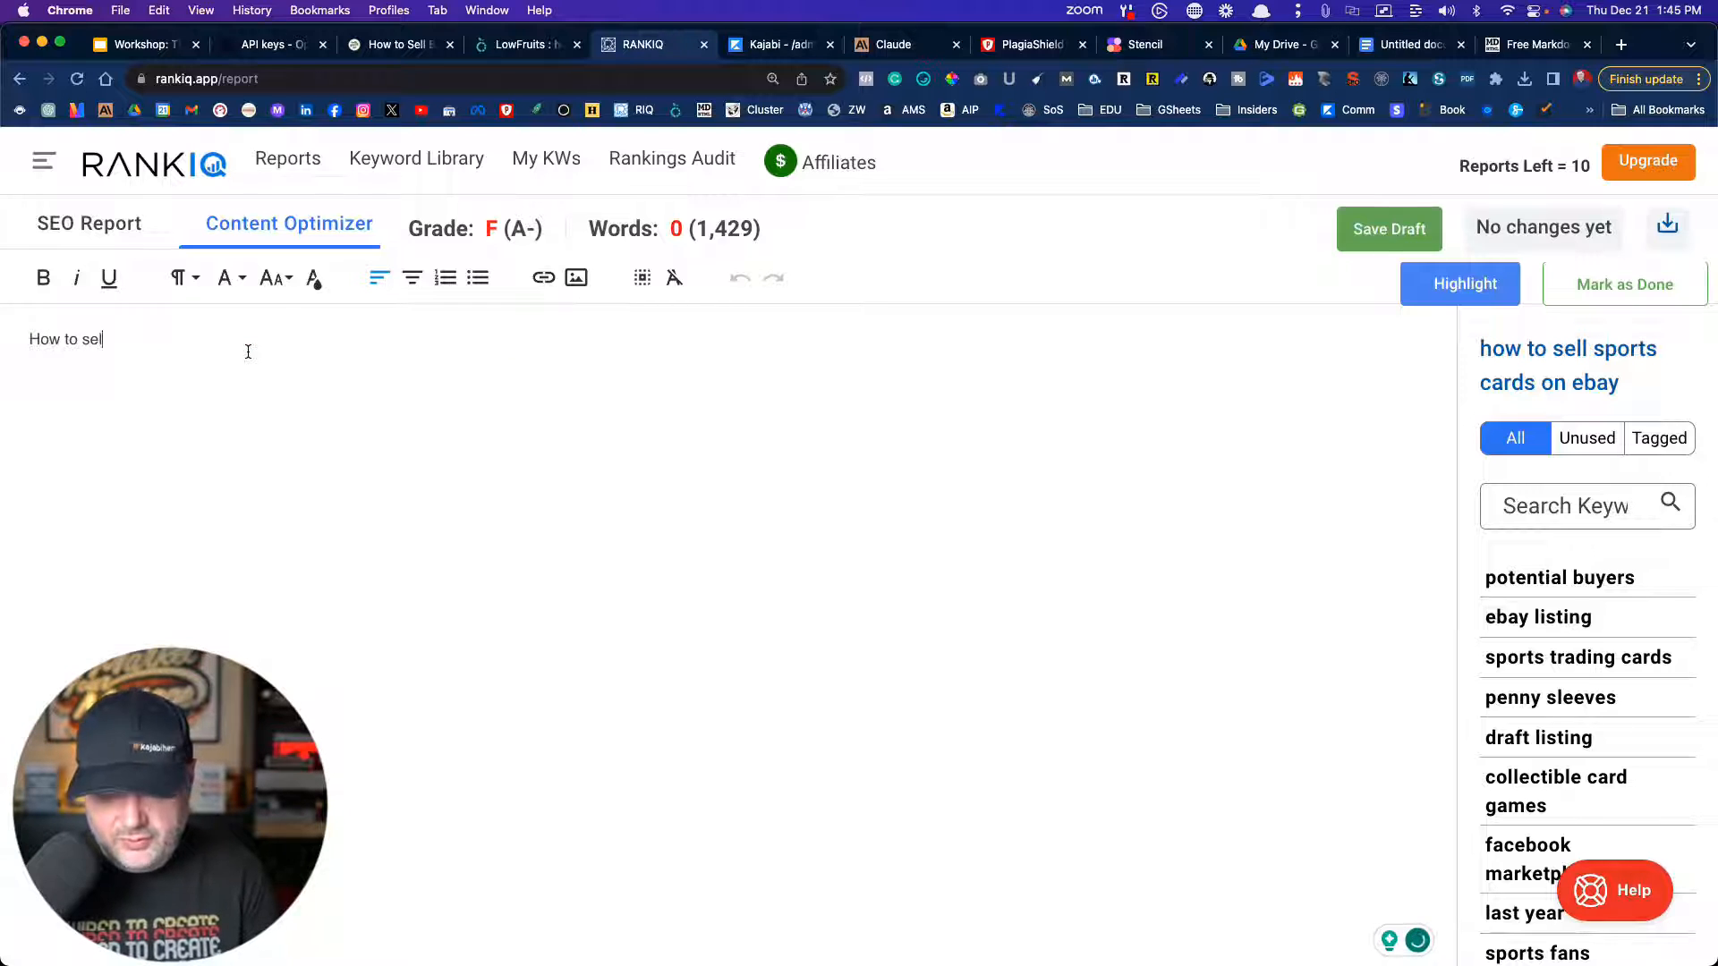
{"action": "type", "text": "l sports cards. p"}
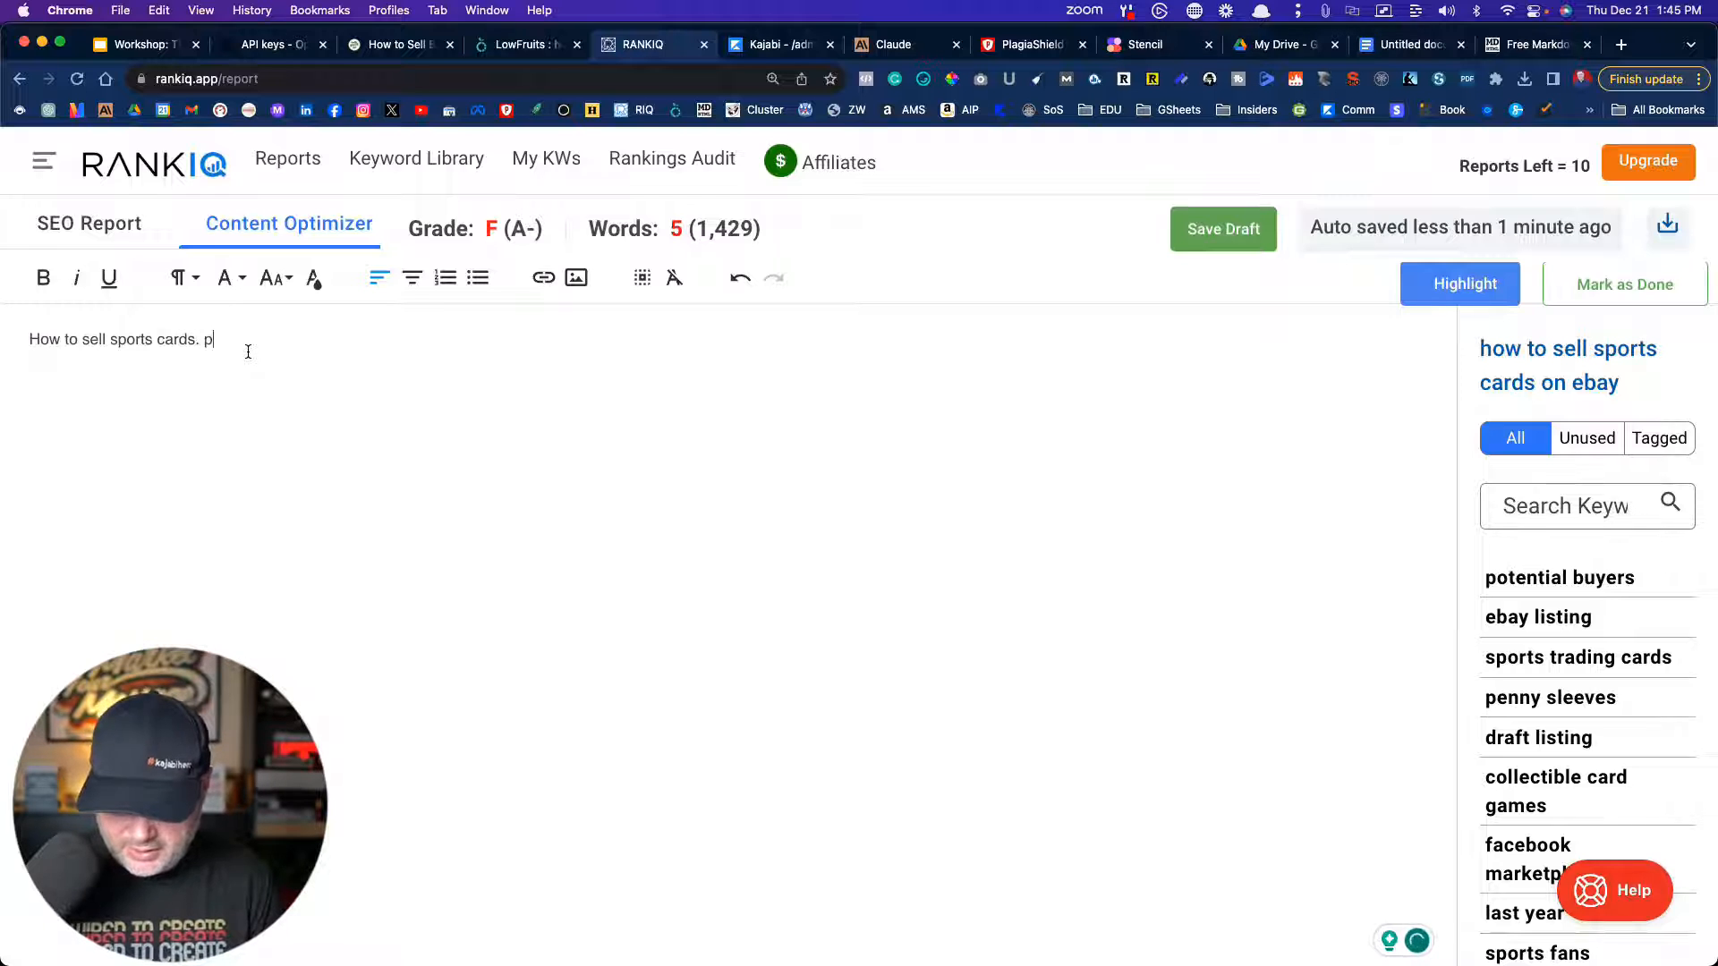
{"action": "type", "text": "buyers"}
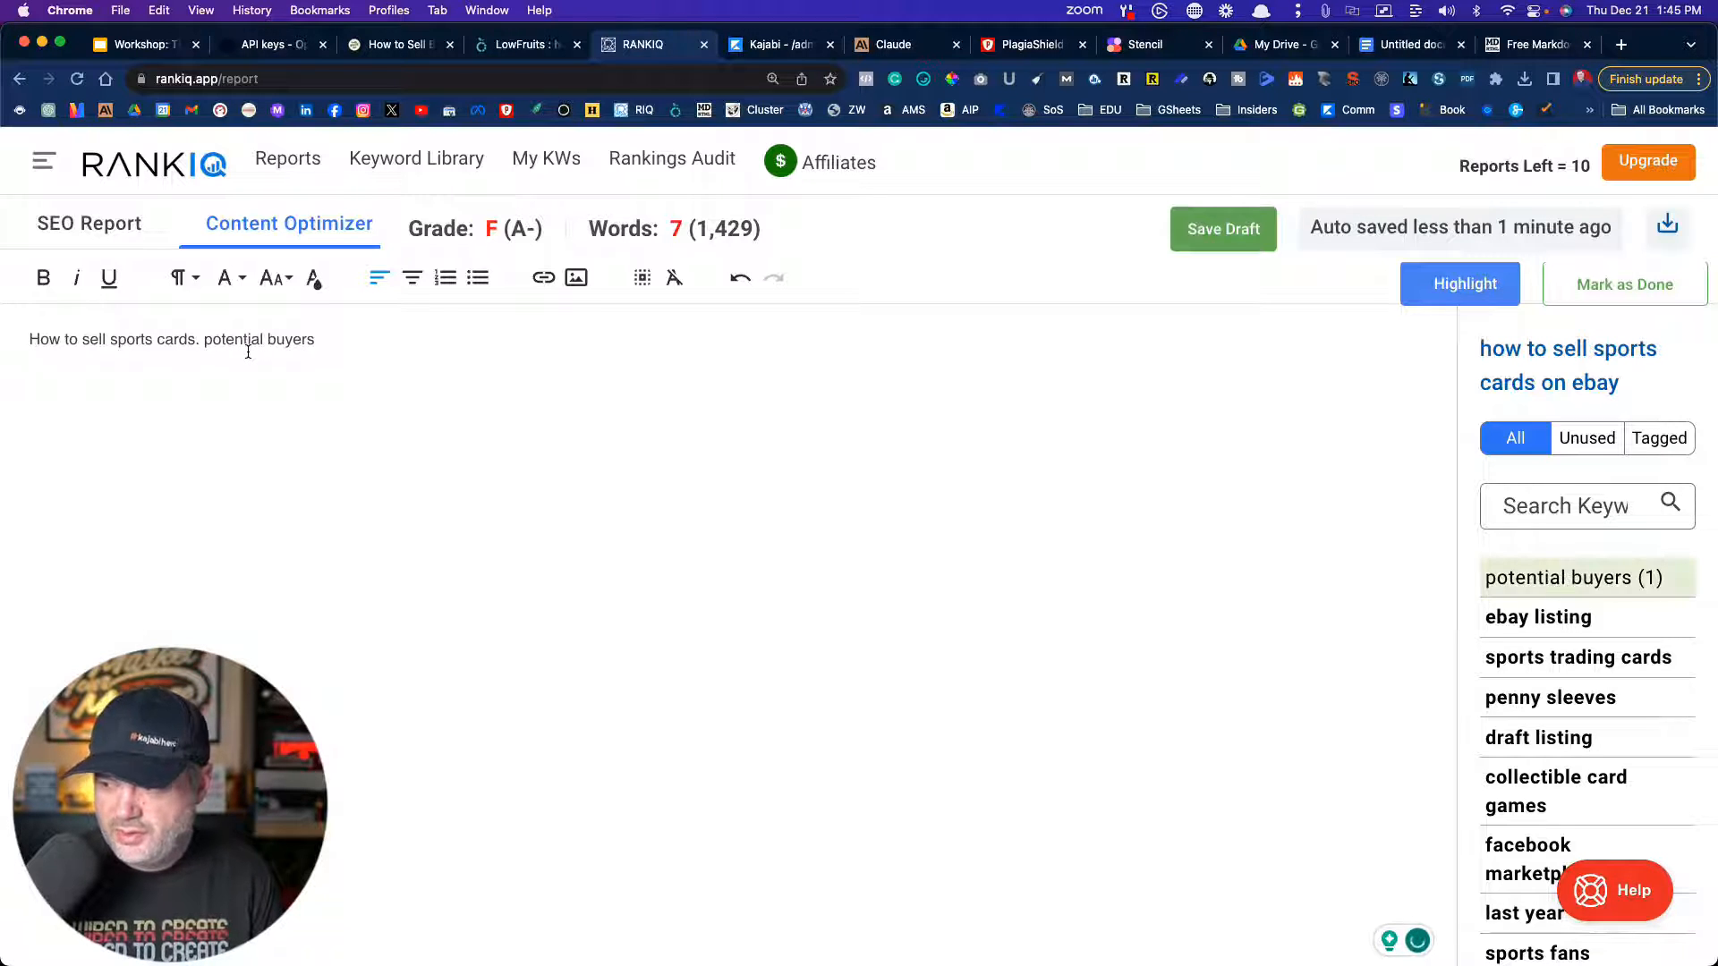
{"action": "type", "text": " ebay listing"}
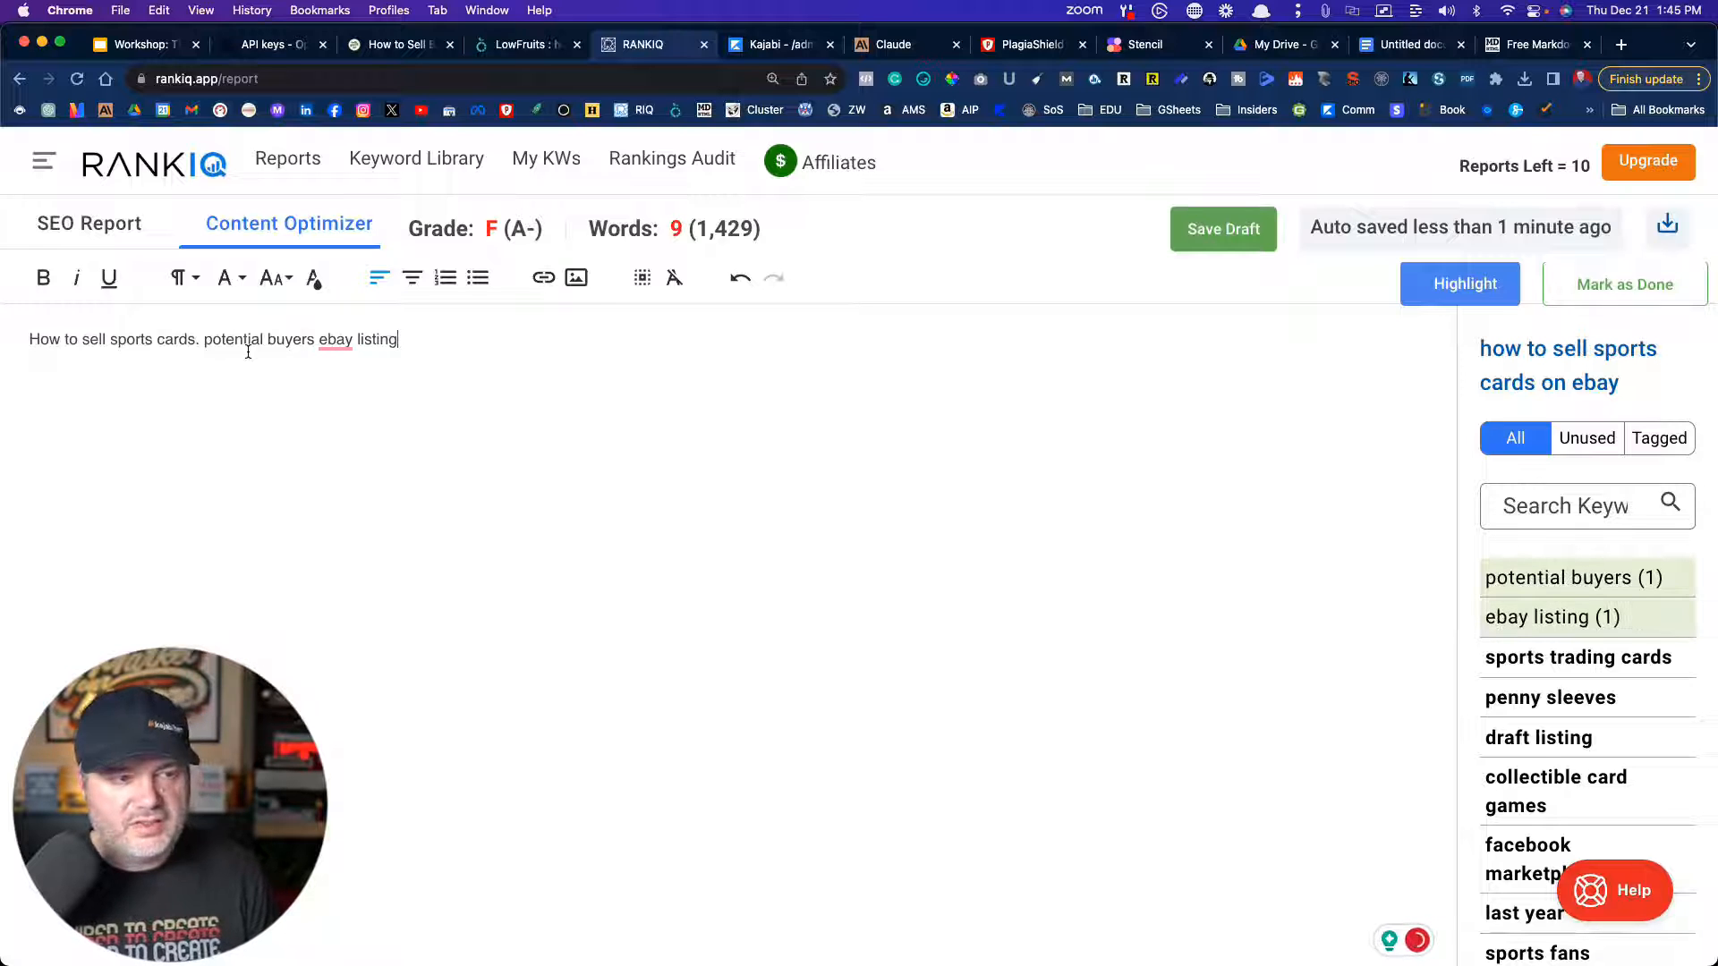
- Enlarge the page to 150% and examine the current and target values for the content grade and word count
{"action": "left_click", "coordinate": [1698, 78]}
{"action": "left_click", "coordinate": [1643, 359]}
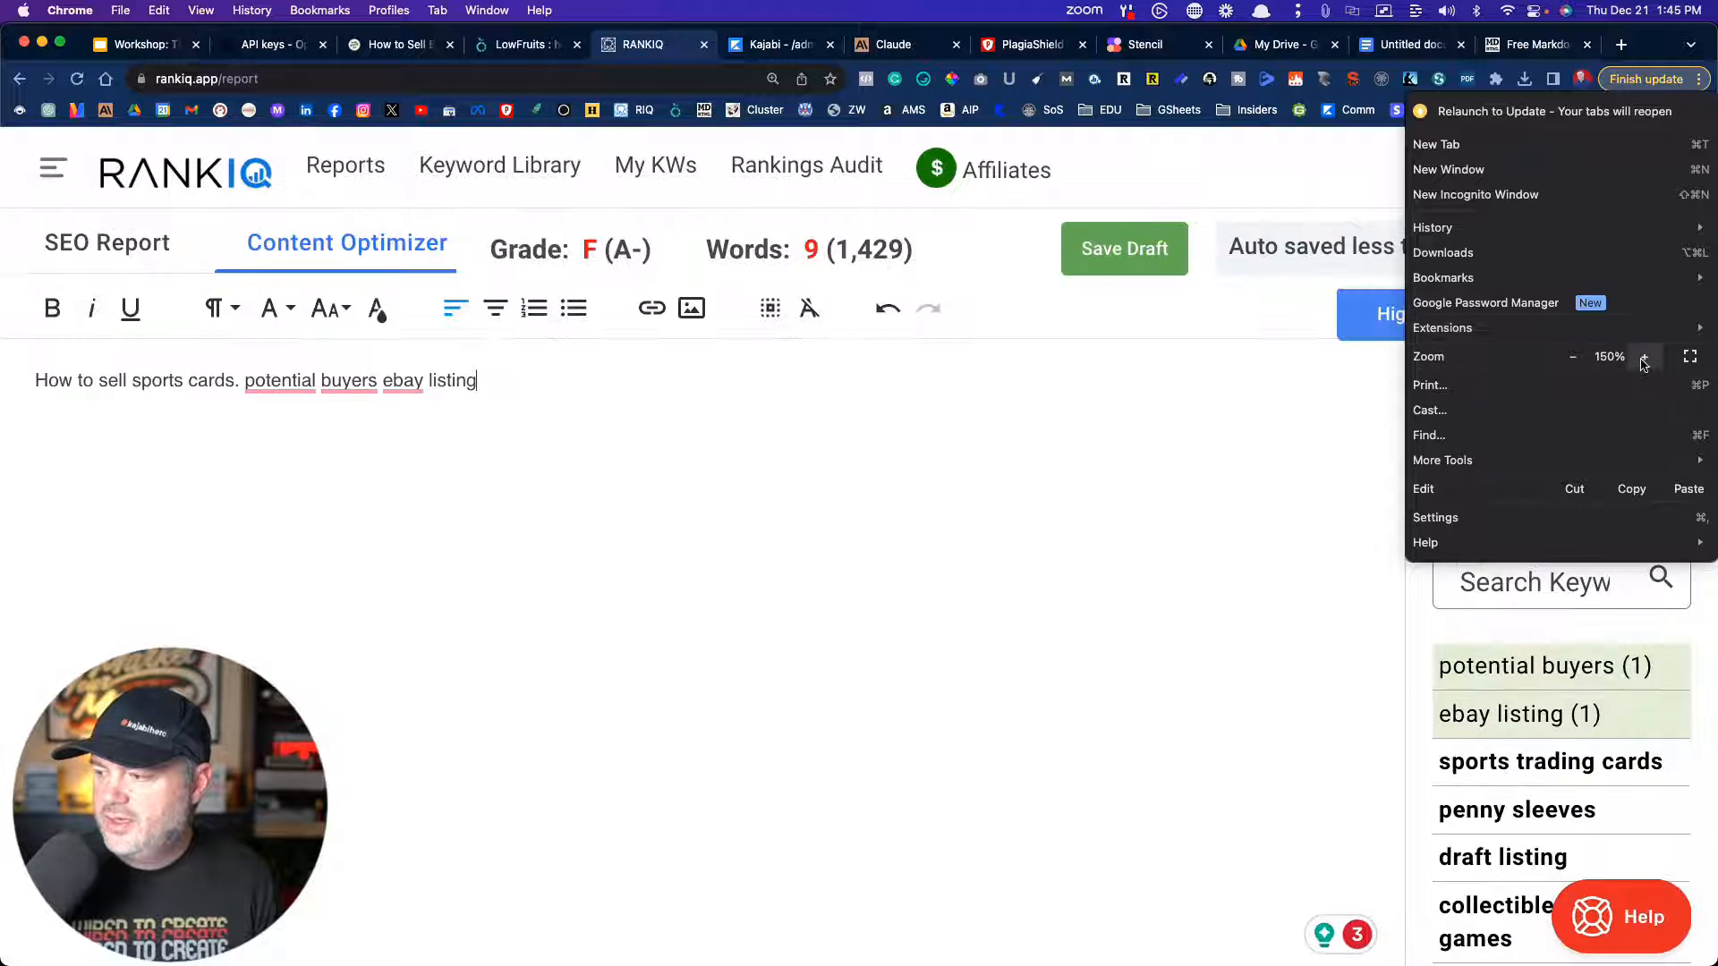
{"action": "left_click", "coordinate": [1212, 593]}
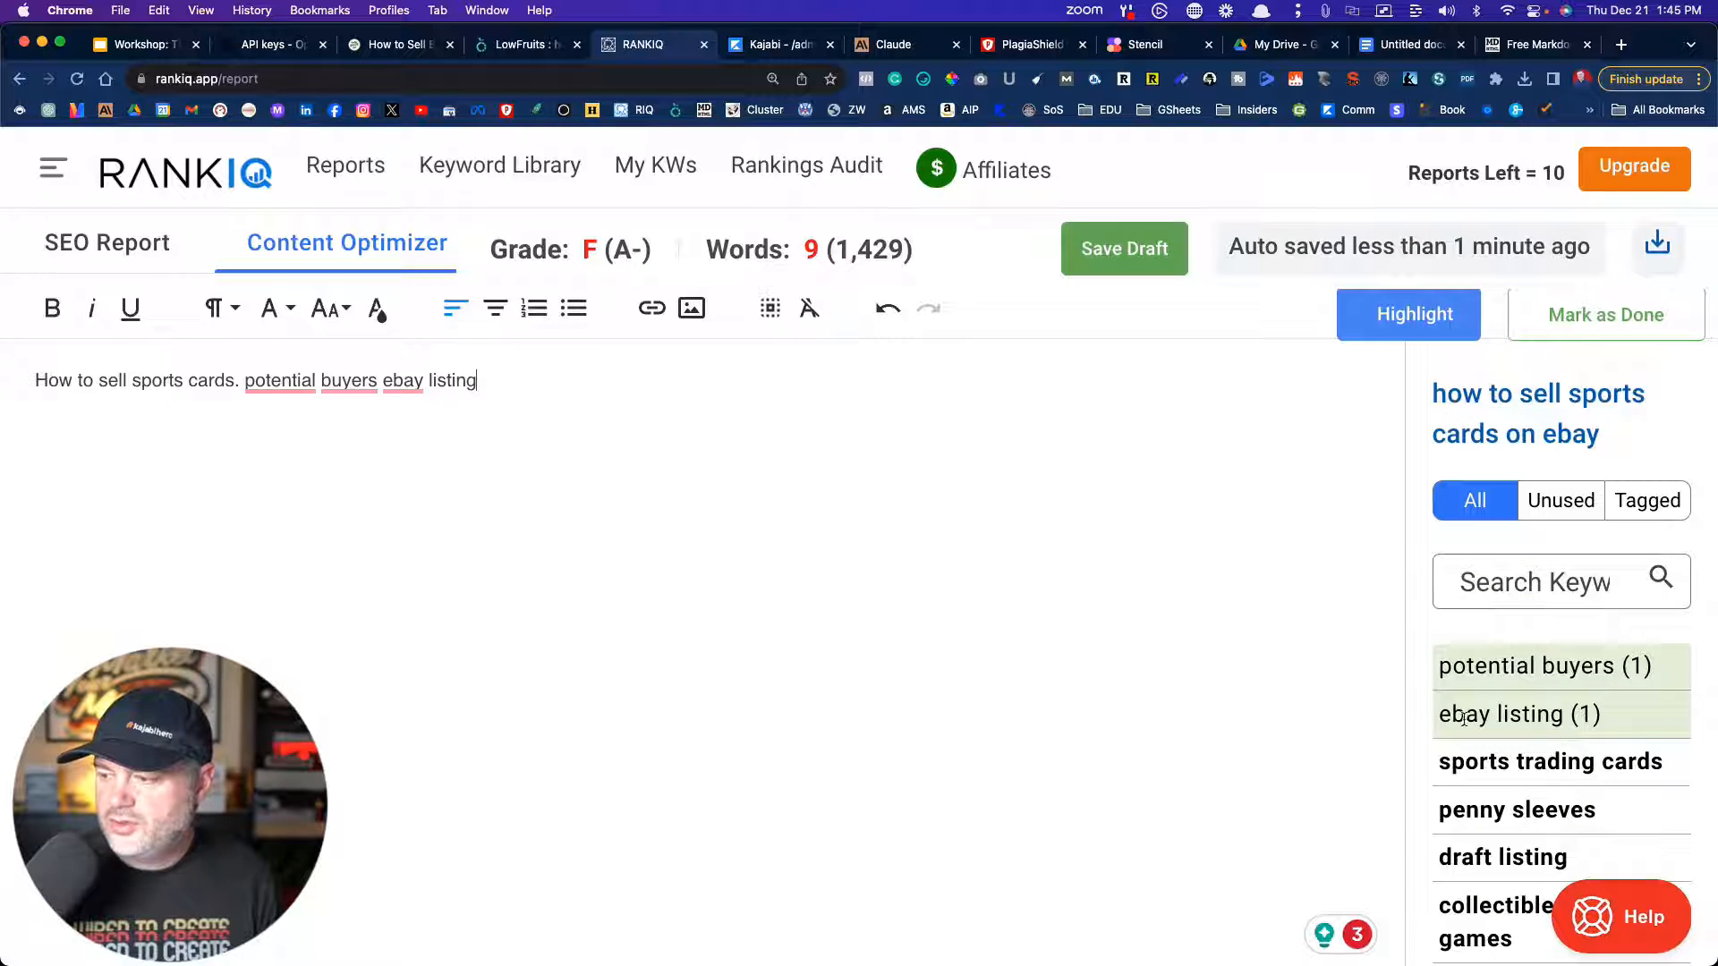
{"action": "left_click_drag", "start_coordinate": [920, 249], "coordinate": [471, 252]}
{"action": "left_click", "coordinate": [522, 252]}
{"action": "left_click_drag", "start_coordinate": [600, 249], "coordinate": [577, 249]}
{"action": "left_click", "coordinate": [622, 249]}
{"action": "left_click_drag", "start_coordinate": [917, 253], "coordinate": [824, 250]}
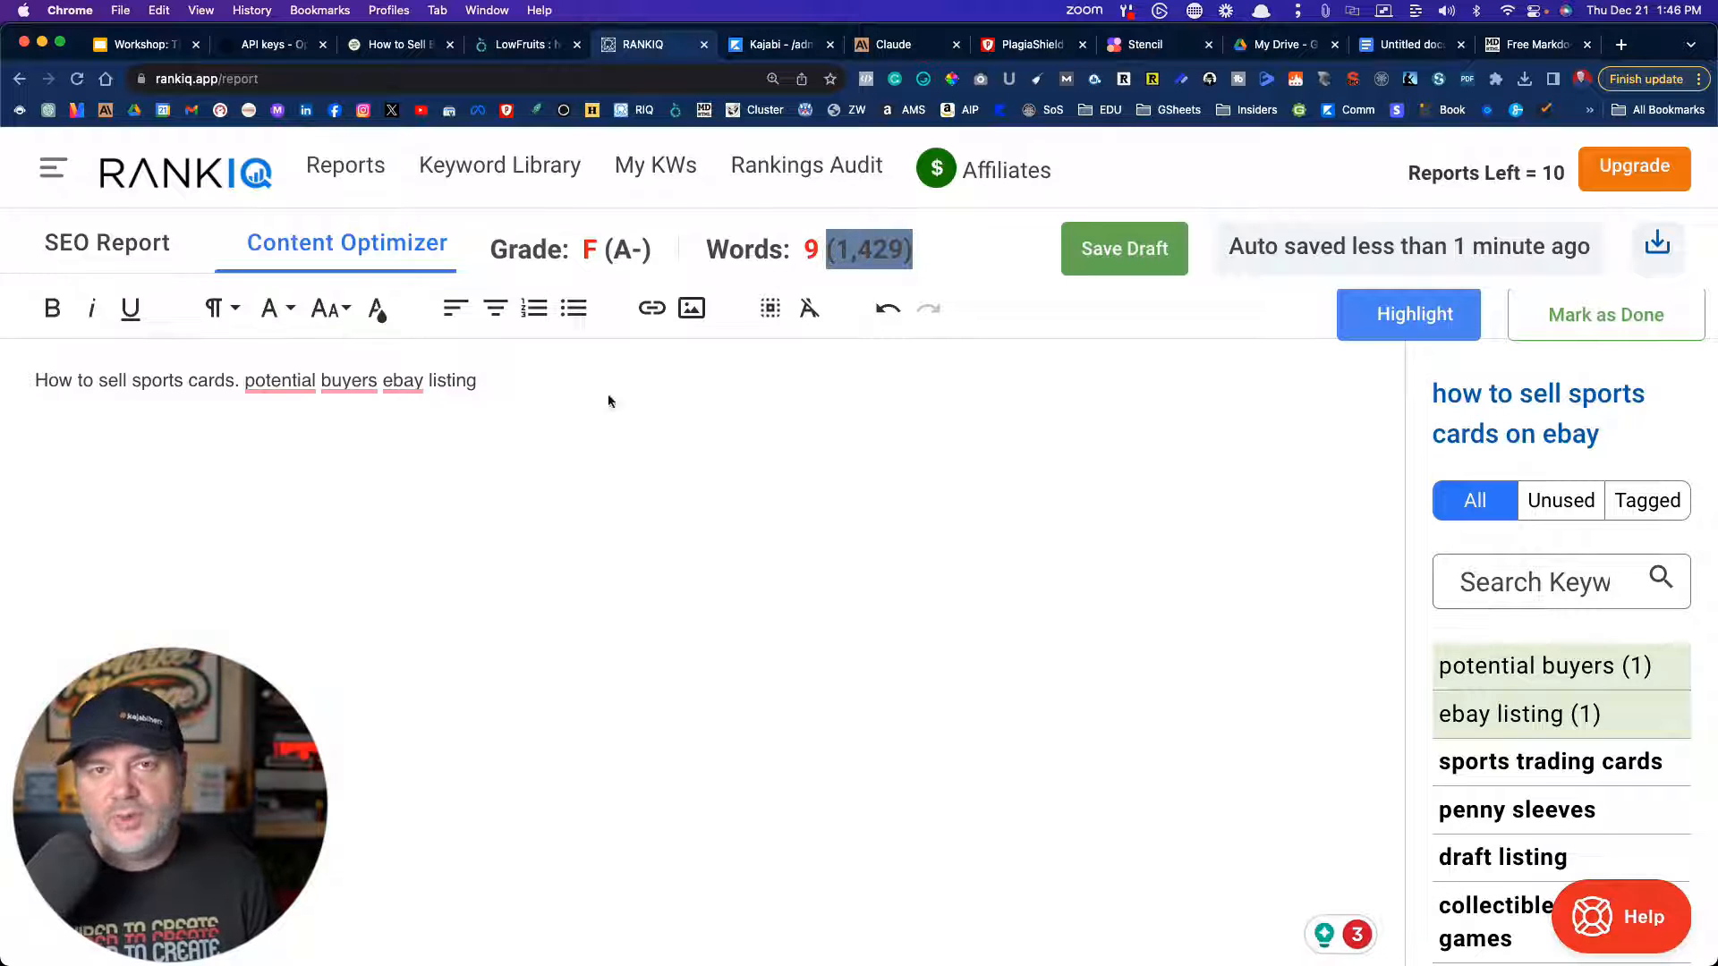
- Replace the sample text in the optimizer with the copied sports cards article
{"action": "left_click", "coordinate": [544, 428]}
{"action": "left_click_drag", "start_coordinate": [535, 389], "coordinate": [33, 380]}
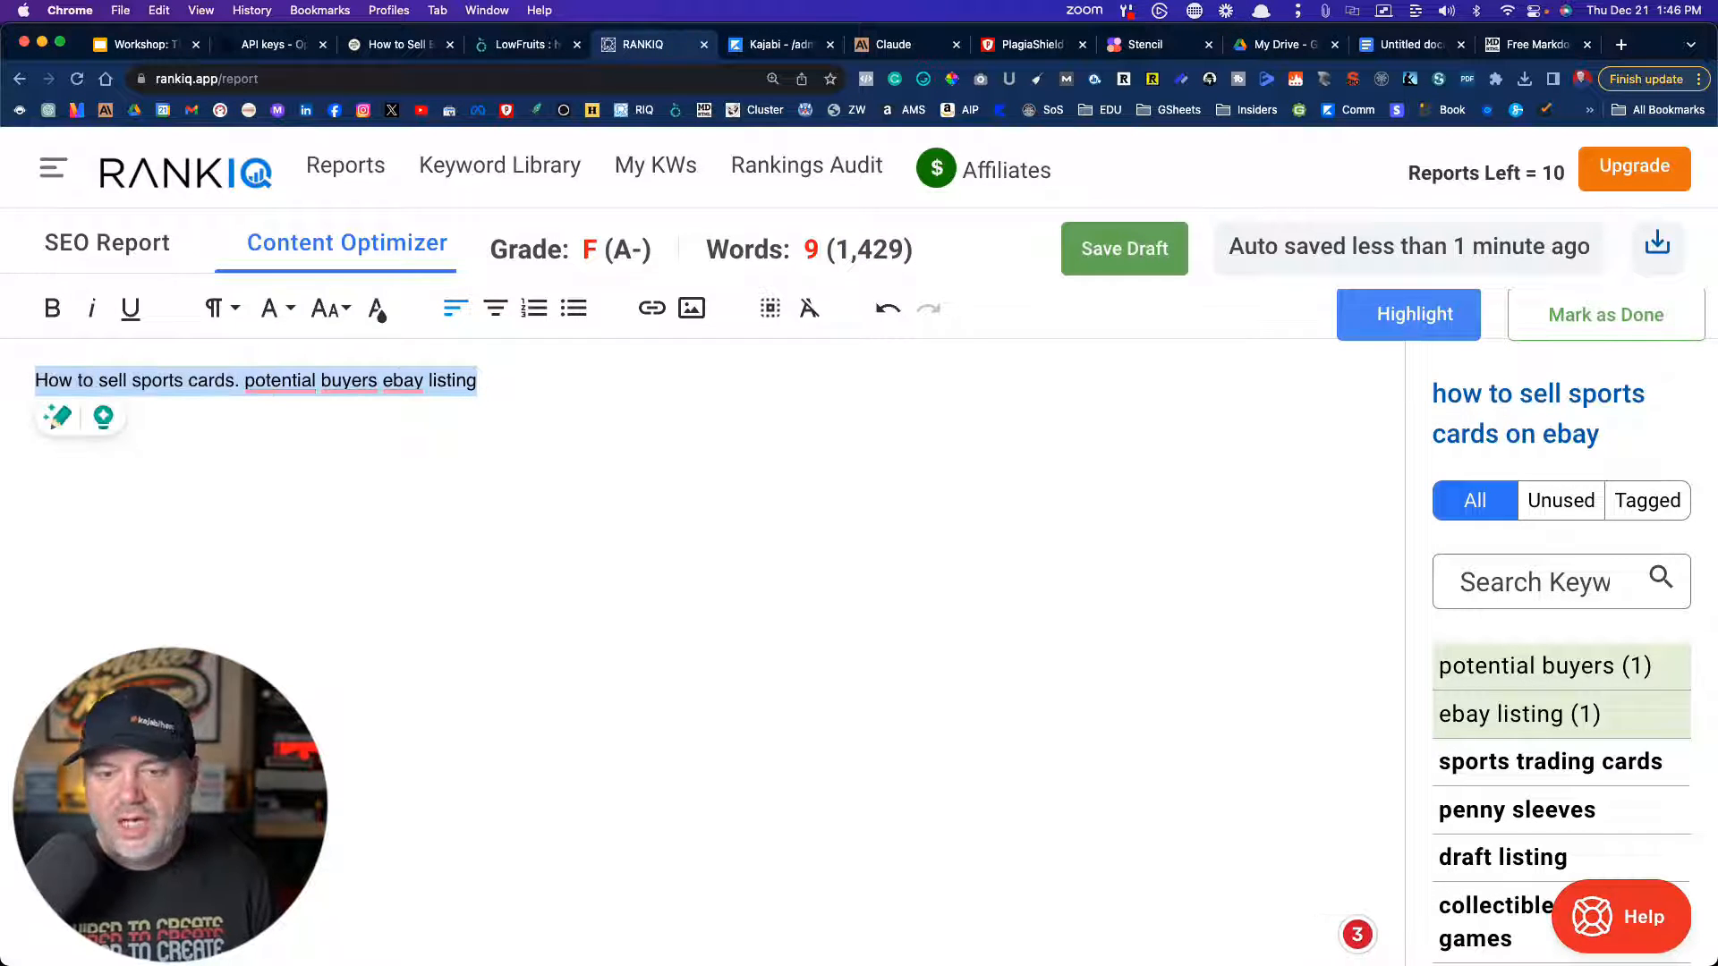
{"action": "key", "text": "BackSpace"}
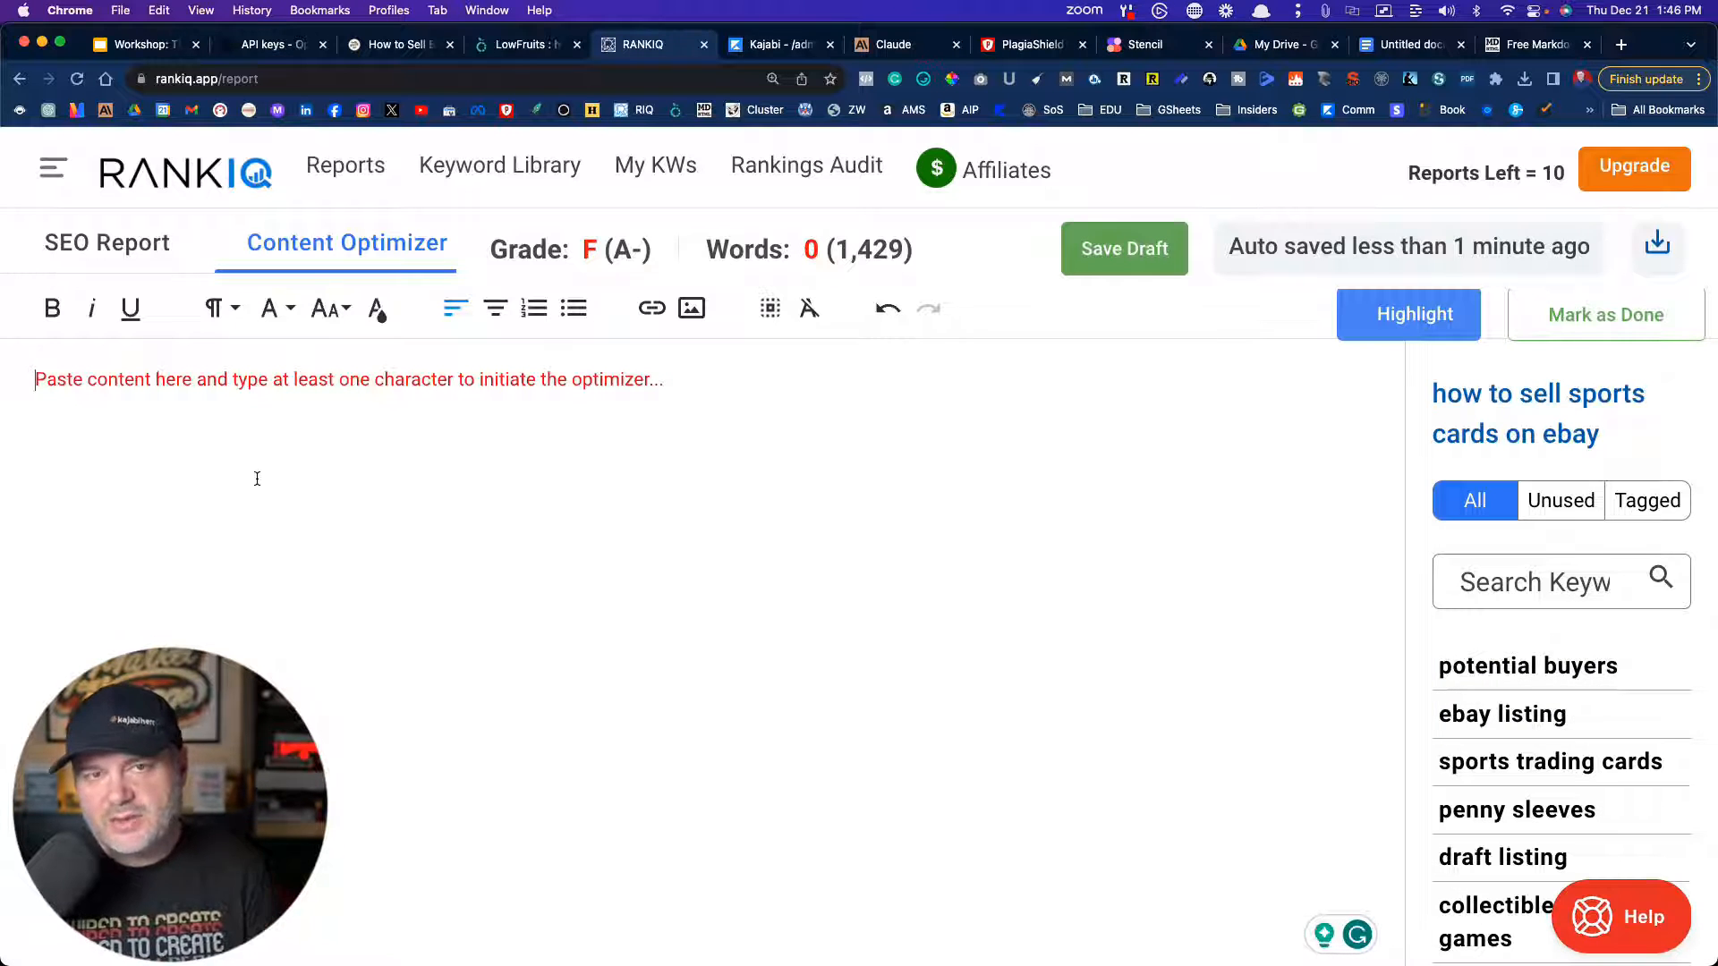
{"action": "key", "text": "super+v"}
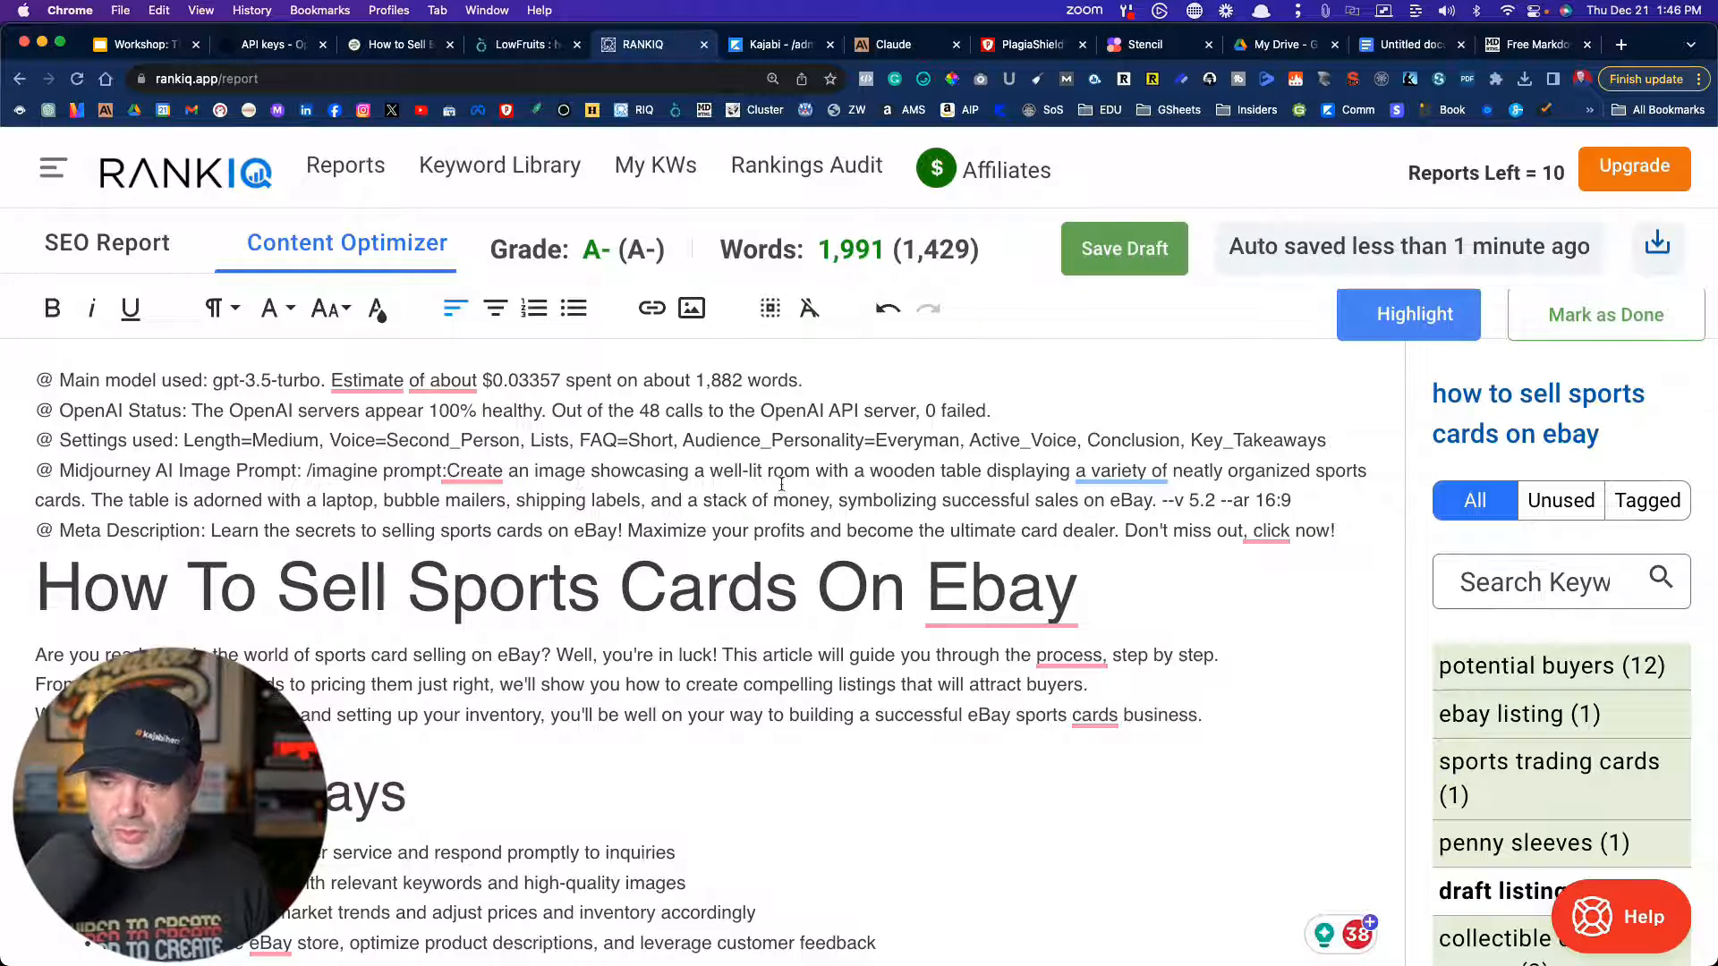
- Delete the model, OpenAI status, settings and Midjourney prompt lines above the article's meta description
{"action": "left_click_drag", "start_coordinate": [1303, 501], "coordinate": [919, 419]}
{"action": "key", "text": "BackSpace"}
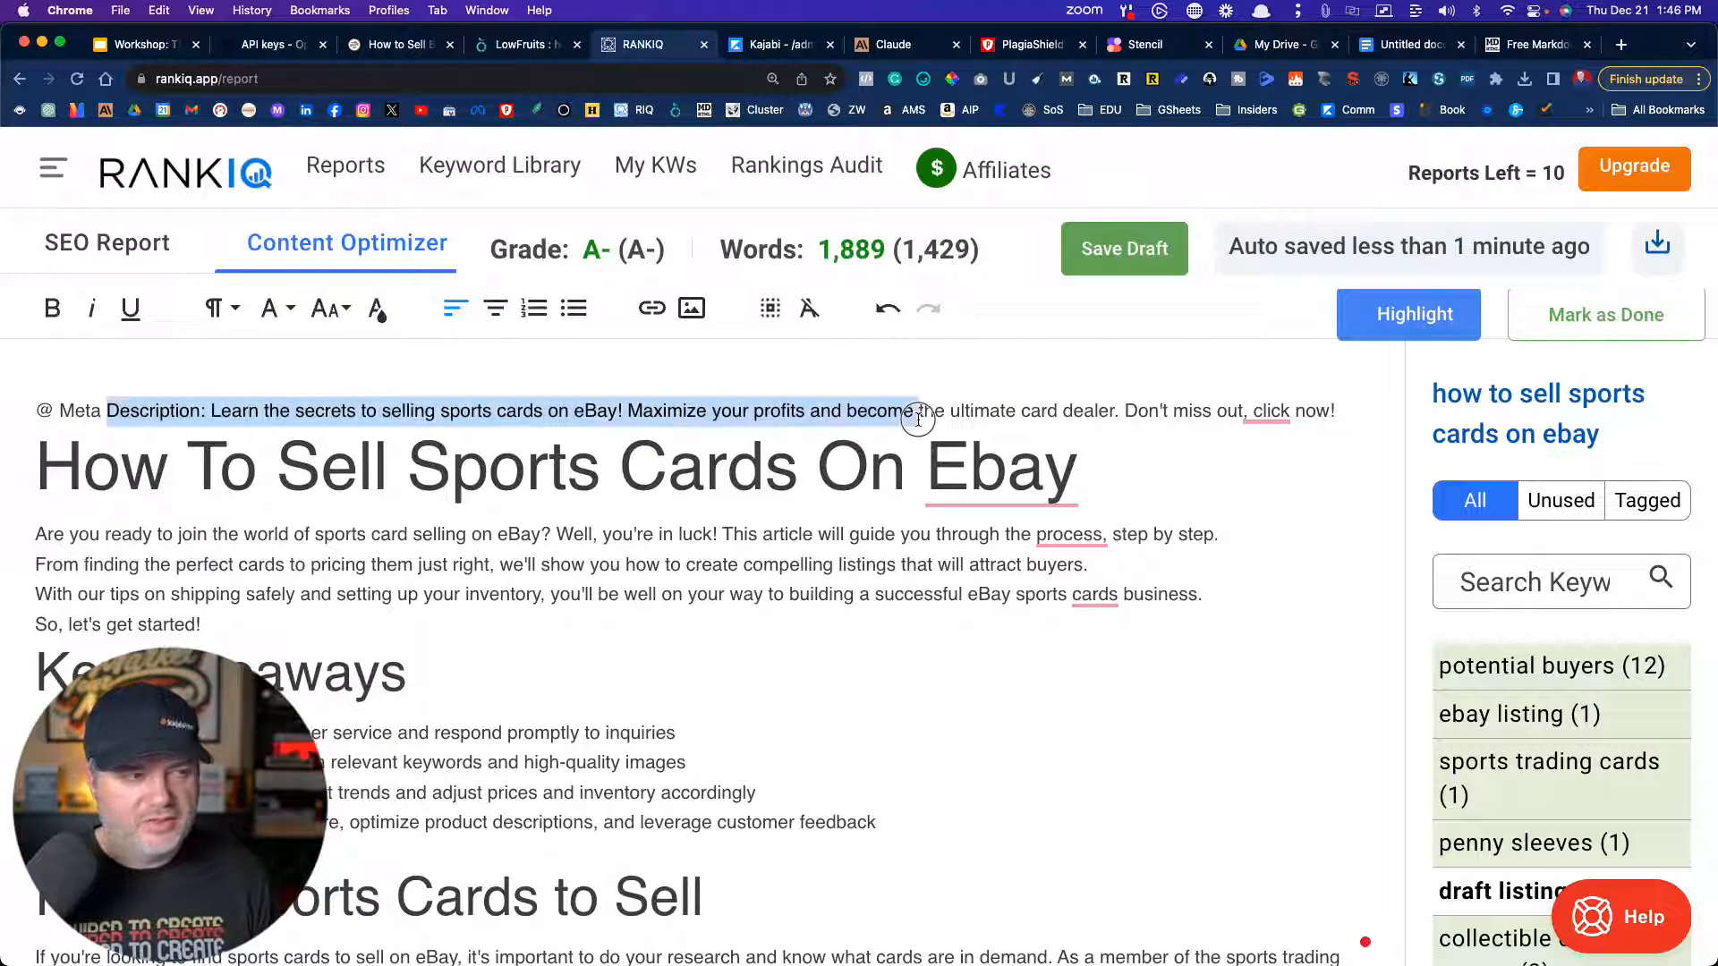
{"action": "left_click", "coordinate": [624, 515]}
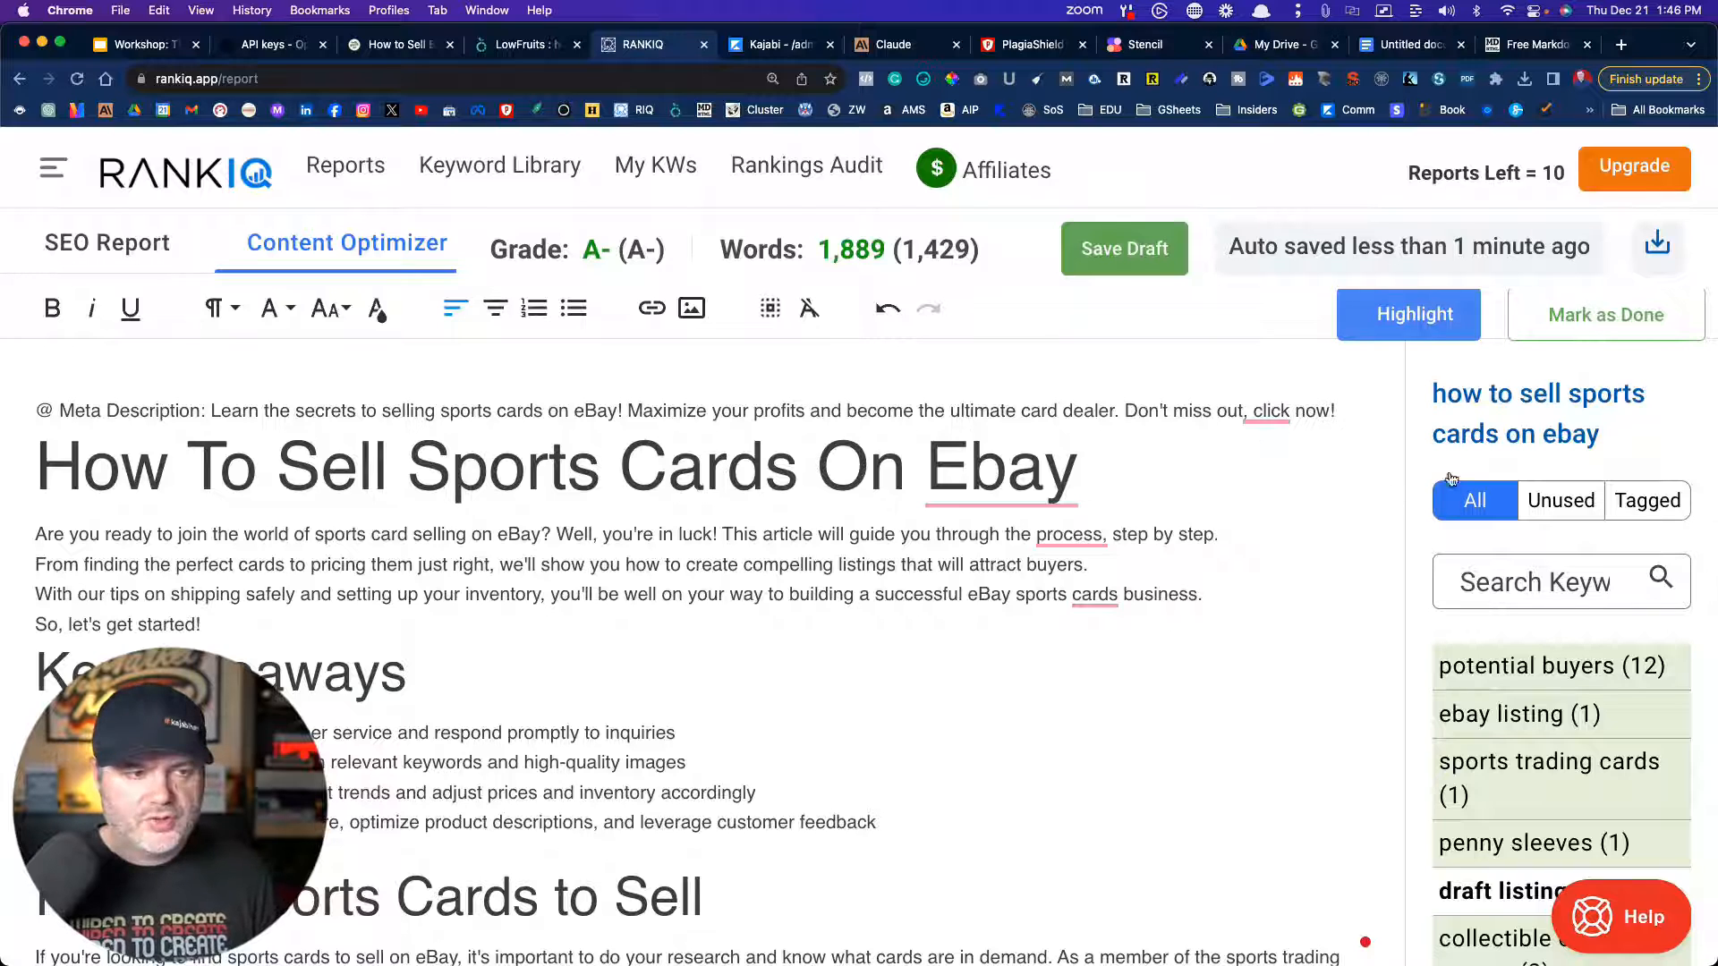
- Filter the keyword list to unused terms and copy them all, from "draft listing" through "natural light"
{"action": "left_click", "coordinate": [1572, 505]}
{"action": "scroll", "coordinate": [1570, 503], "scroll_direction": "down", "scroll_amount": 5}
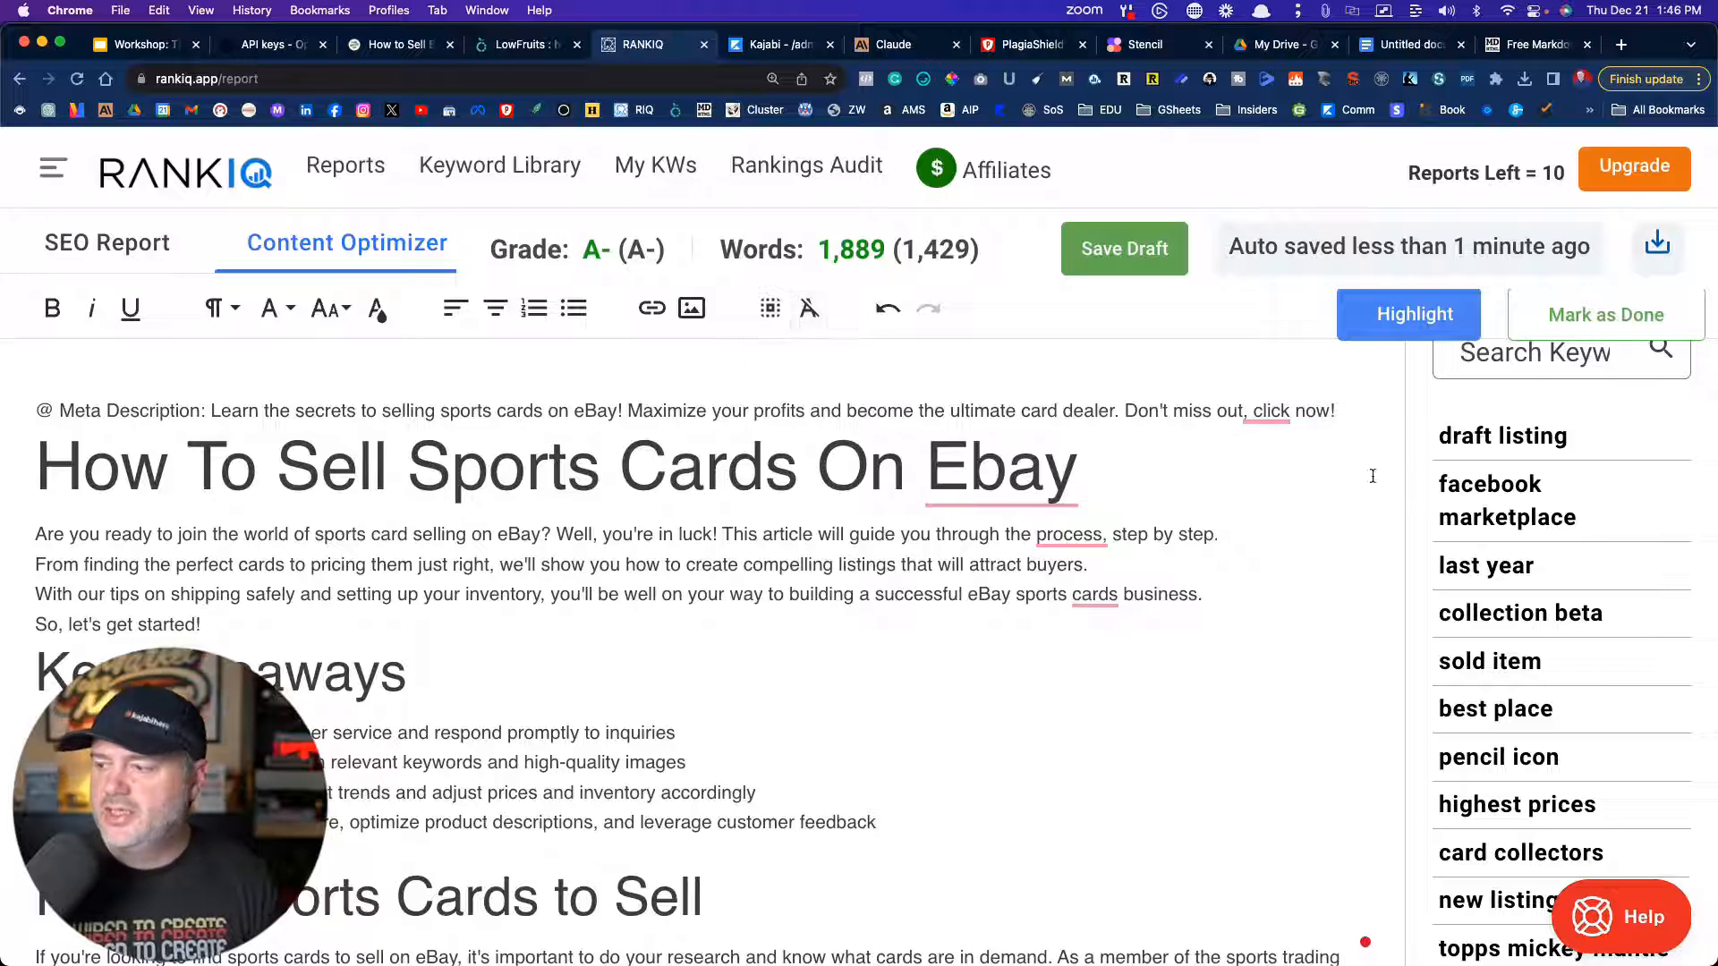
{"action": "left_click_drag", "start_coordinate": [1442, 437], "coordinate": [1585, 827]}
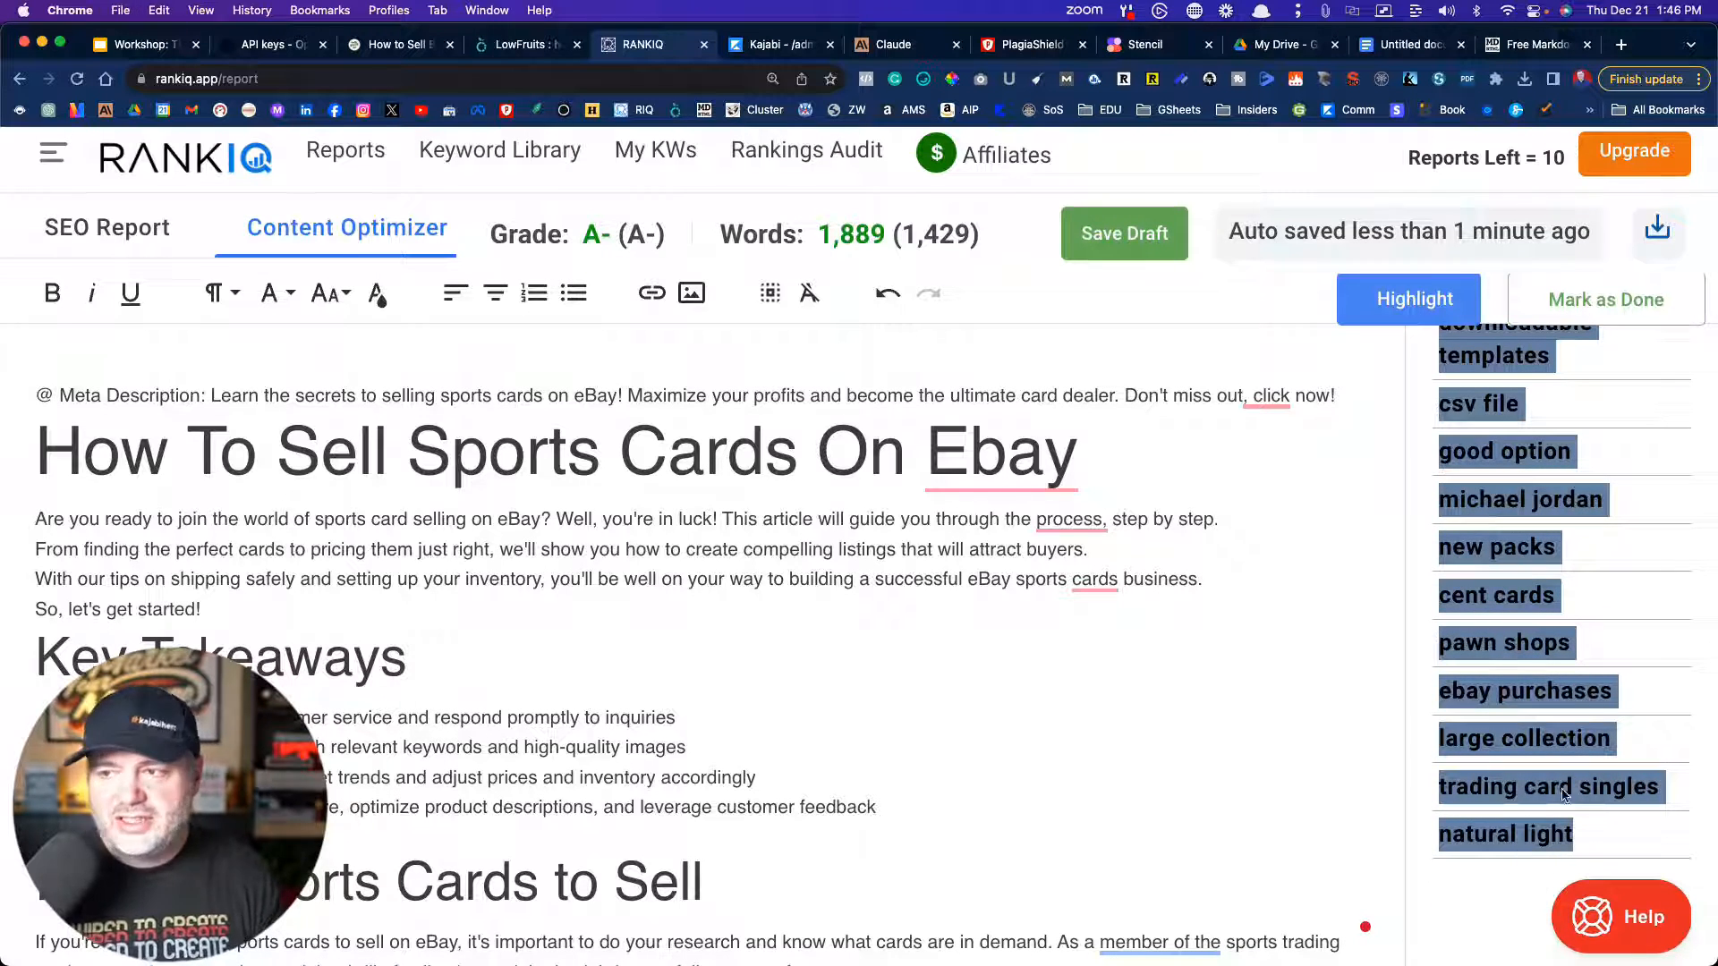
- Switch to the Claude chat and start a prompt: "Please write 5 FAQs for my blog post about 'how to sell sports cards on eBay.'"
{"action": "left_click", "coordinate": [893, 43]}
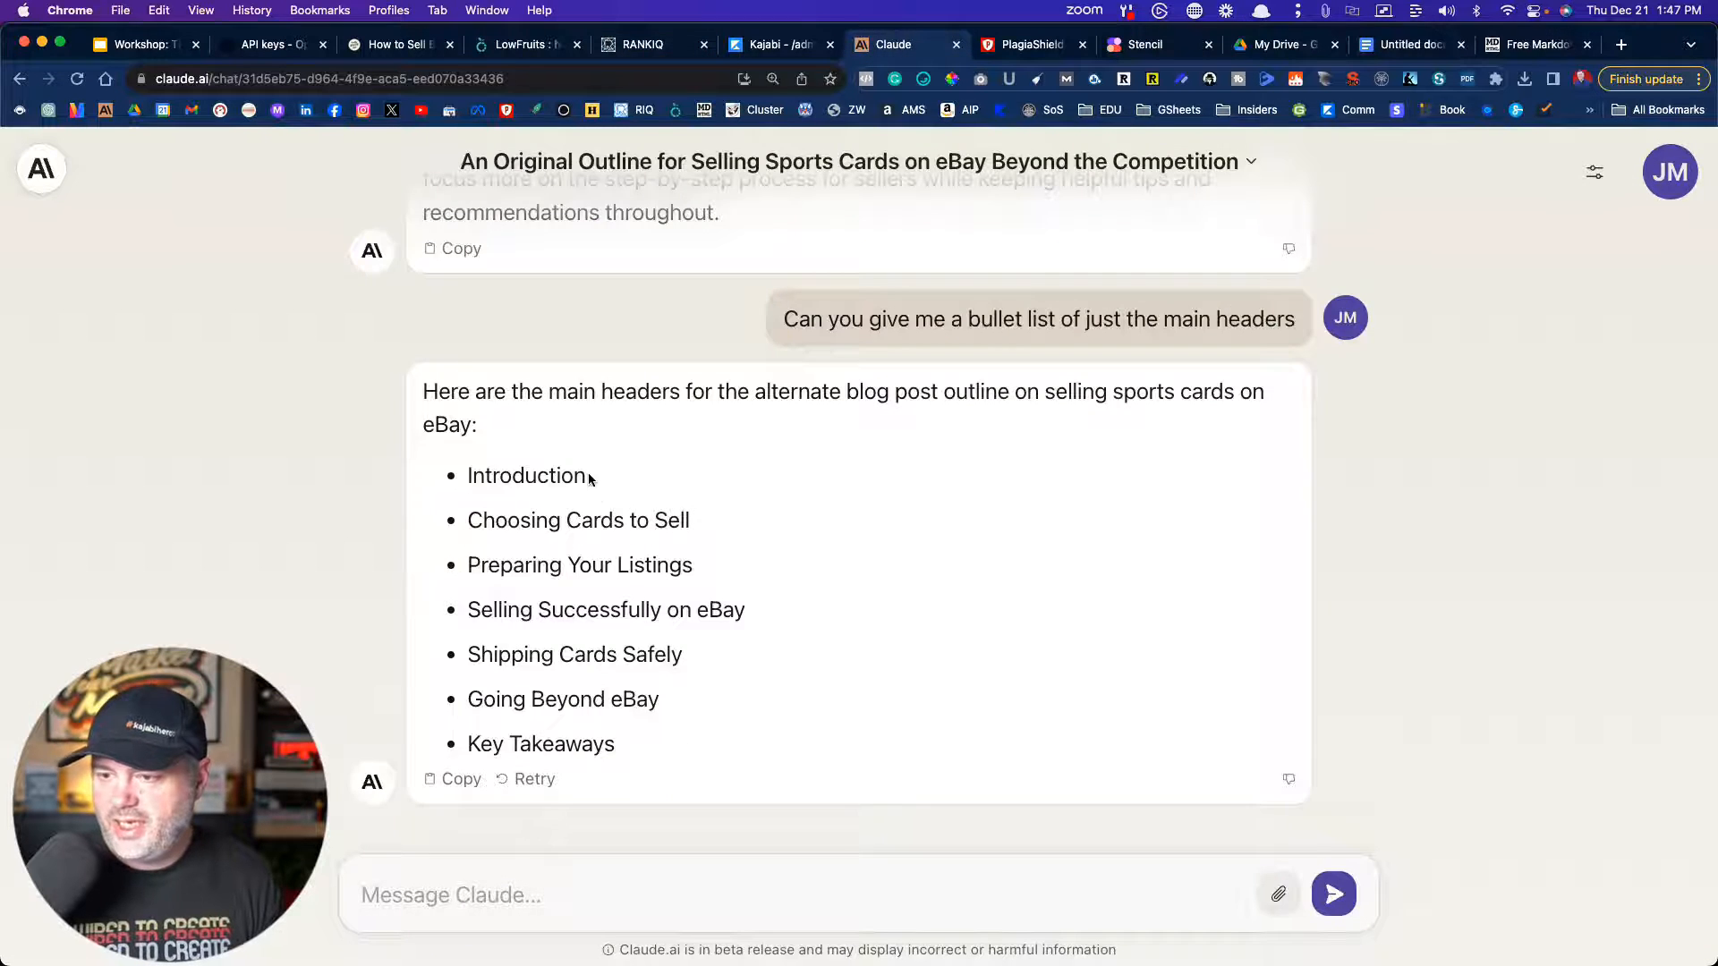
{"action": "scroll", "coordinate": [591, 484], "scroll_direction": "up", "scroll_amount": 10}
{"action": "scroll", "coordinate": [595, 491], "scroll_direction": "down", "scroll_amount": 10}
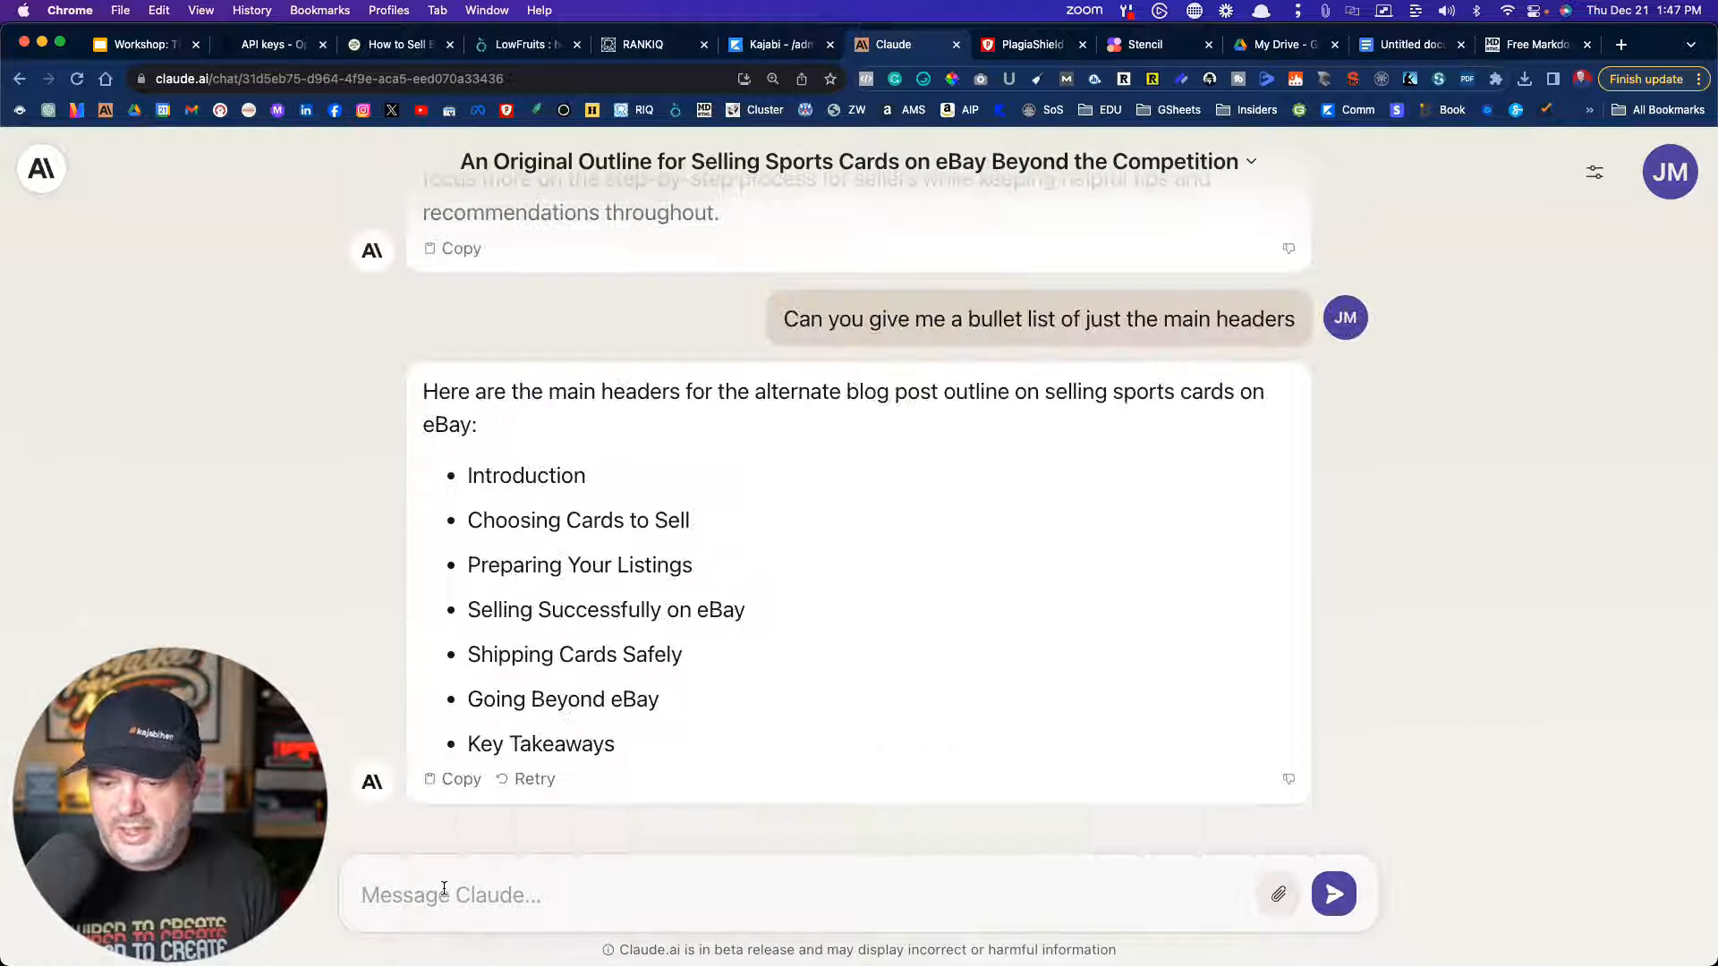
{"action": "left_click", "coordinate": [444, 893]}
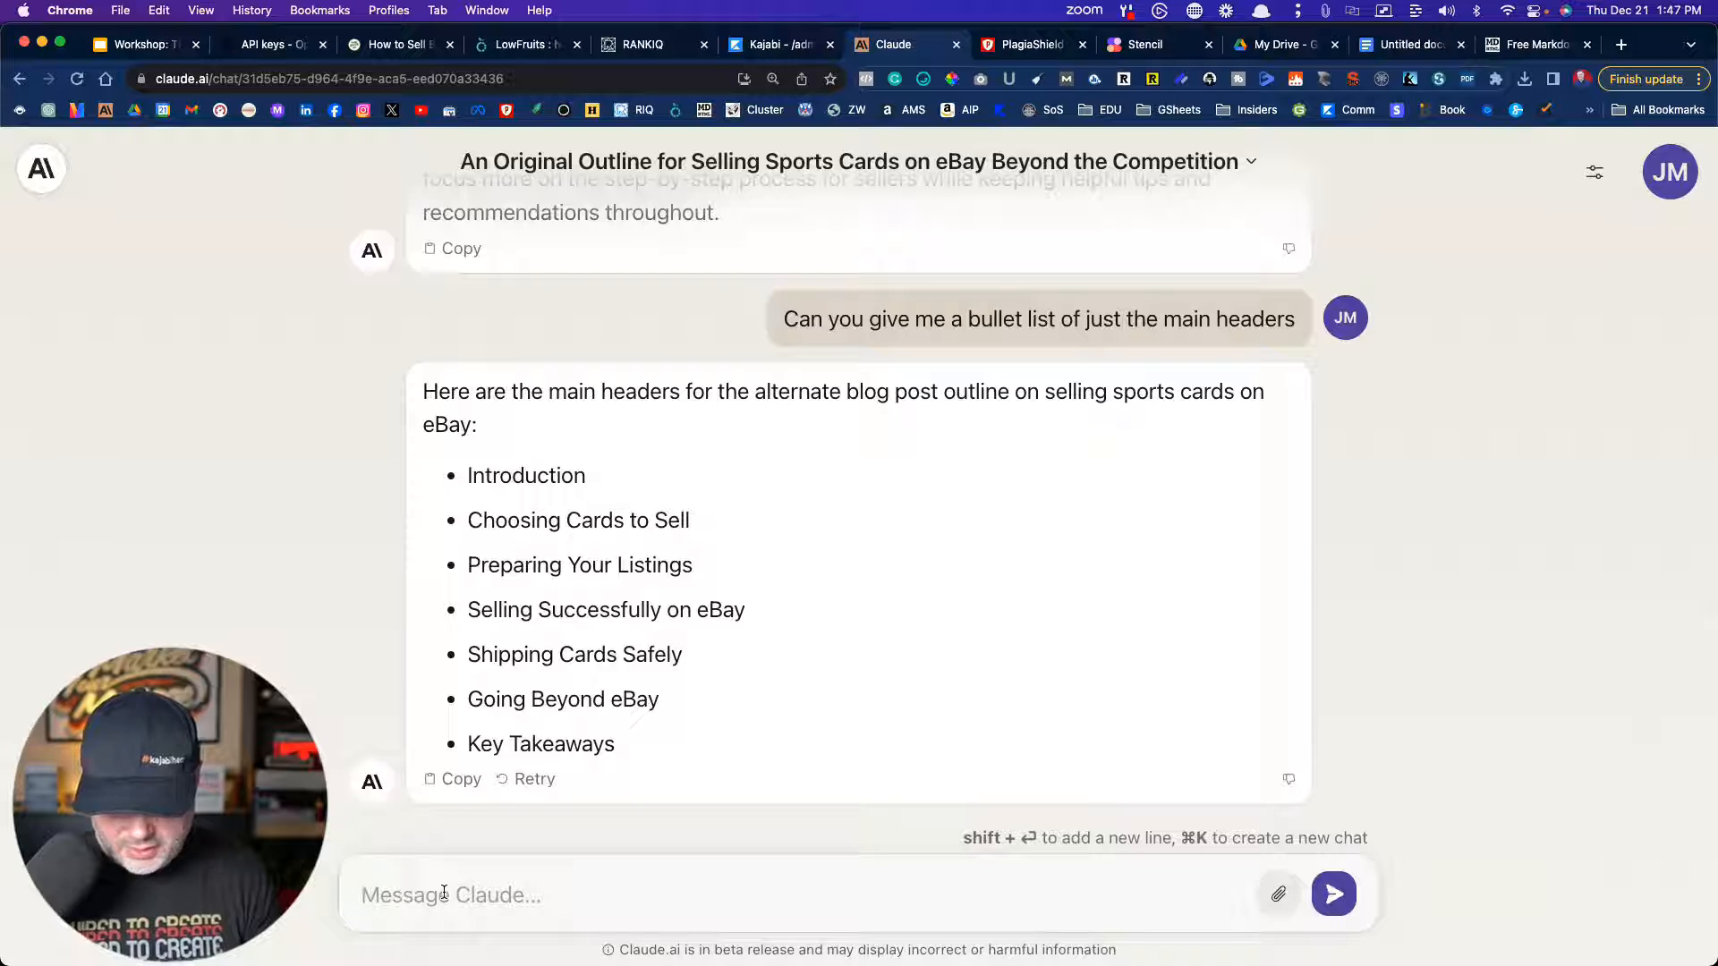
{"action": "type", "text": "Please write "}
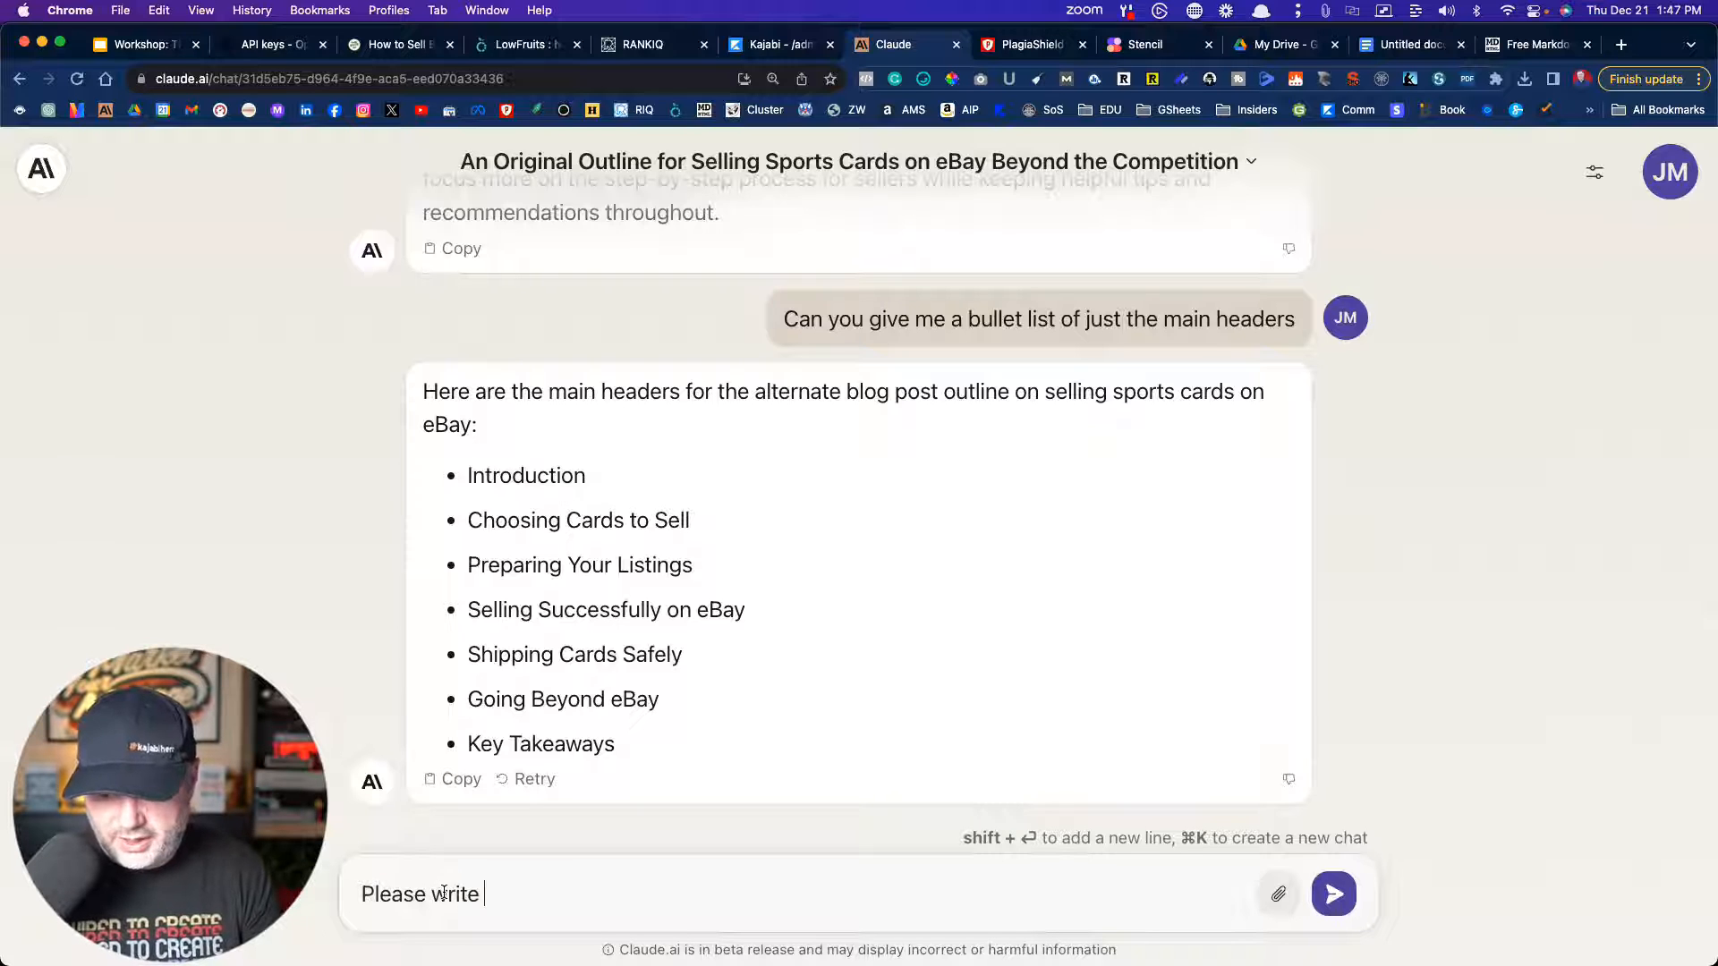
{"action": "type", "text": "5 FAQs"}
{"action": "key", "text": "BackSpace"}
{"action": "key", "text": "BackSpace"}
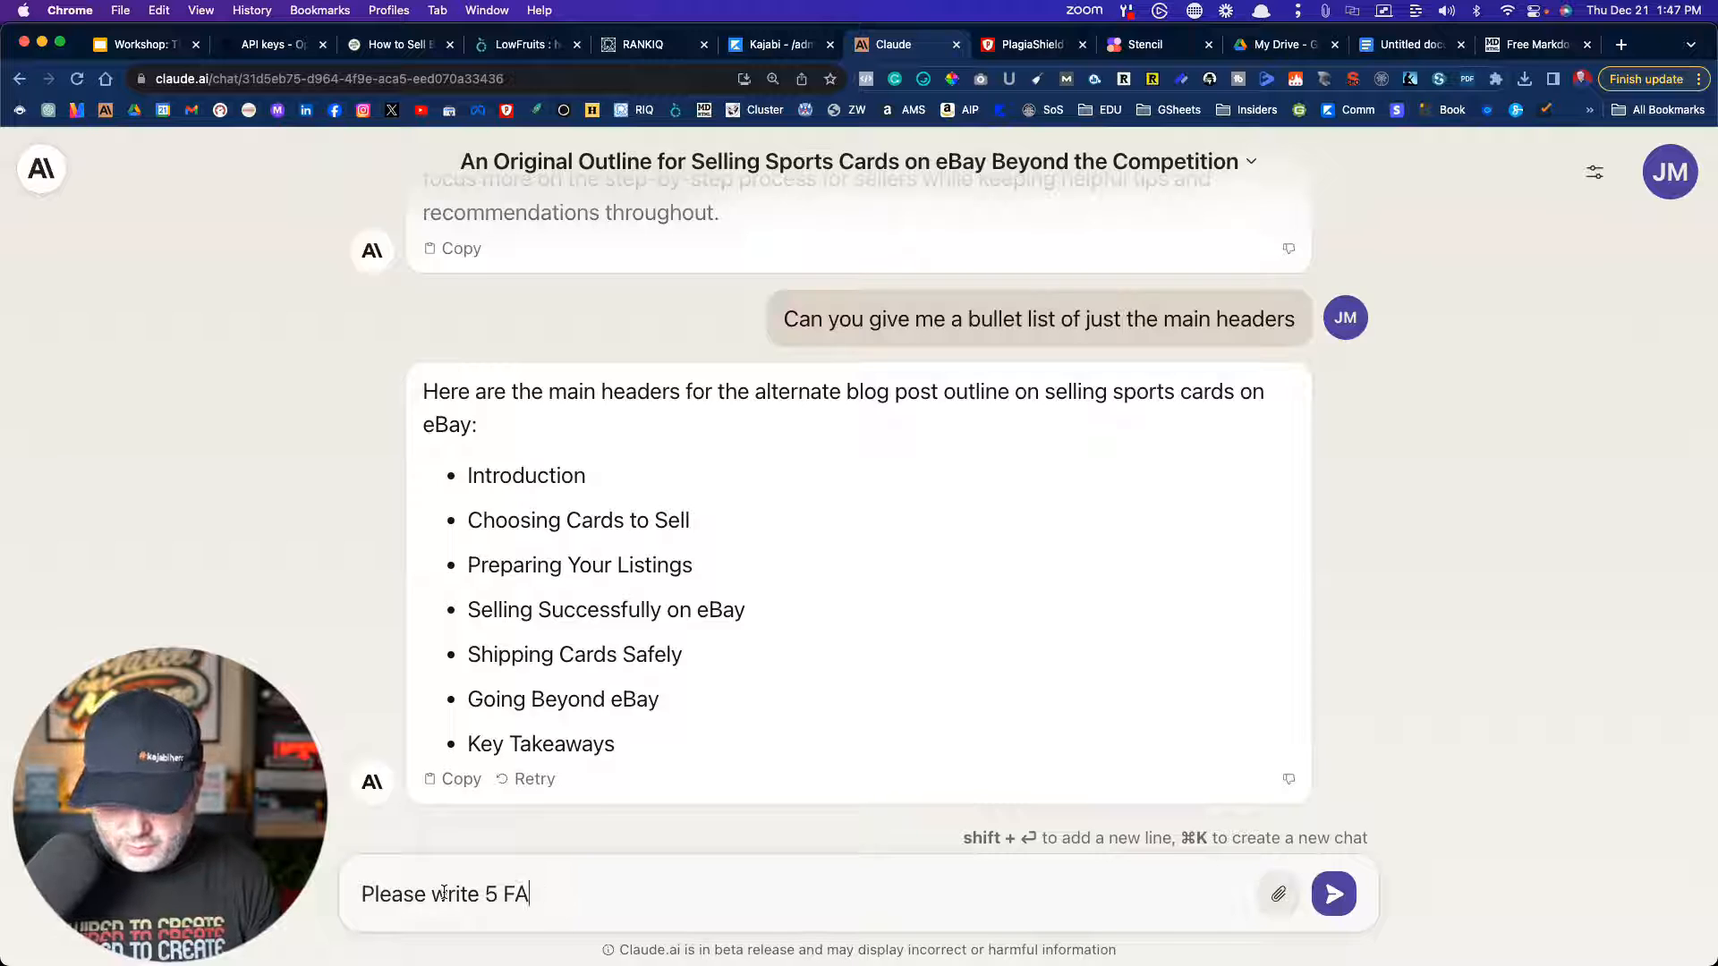
{"action": "type", "text": "qQ"}
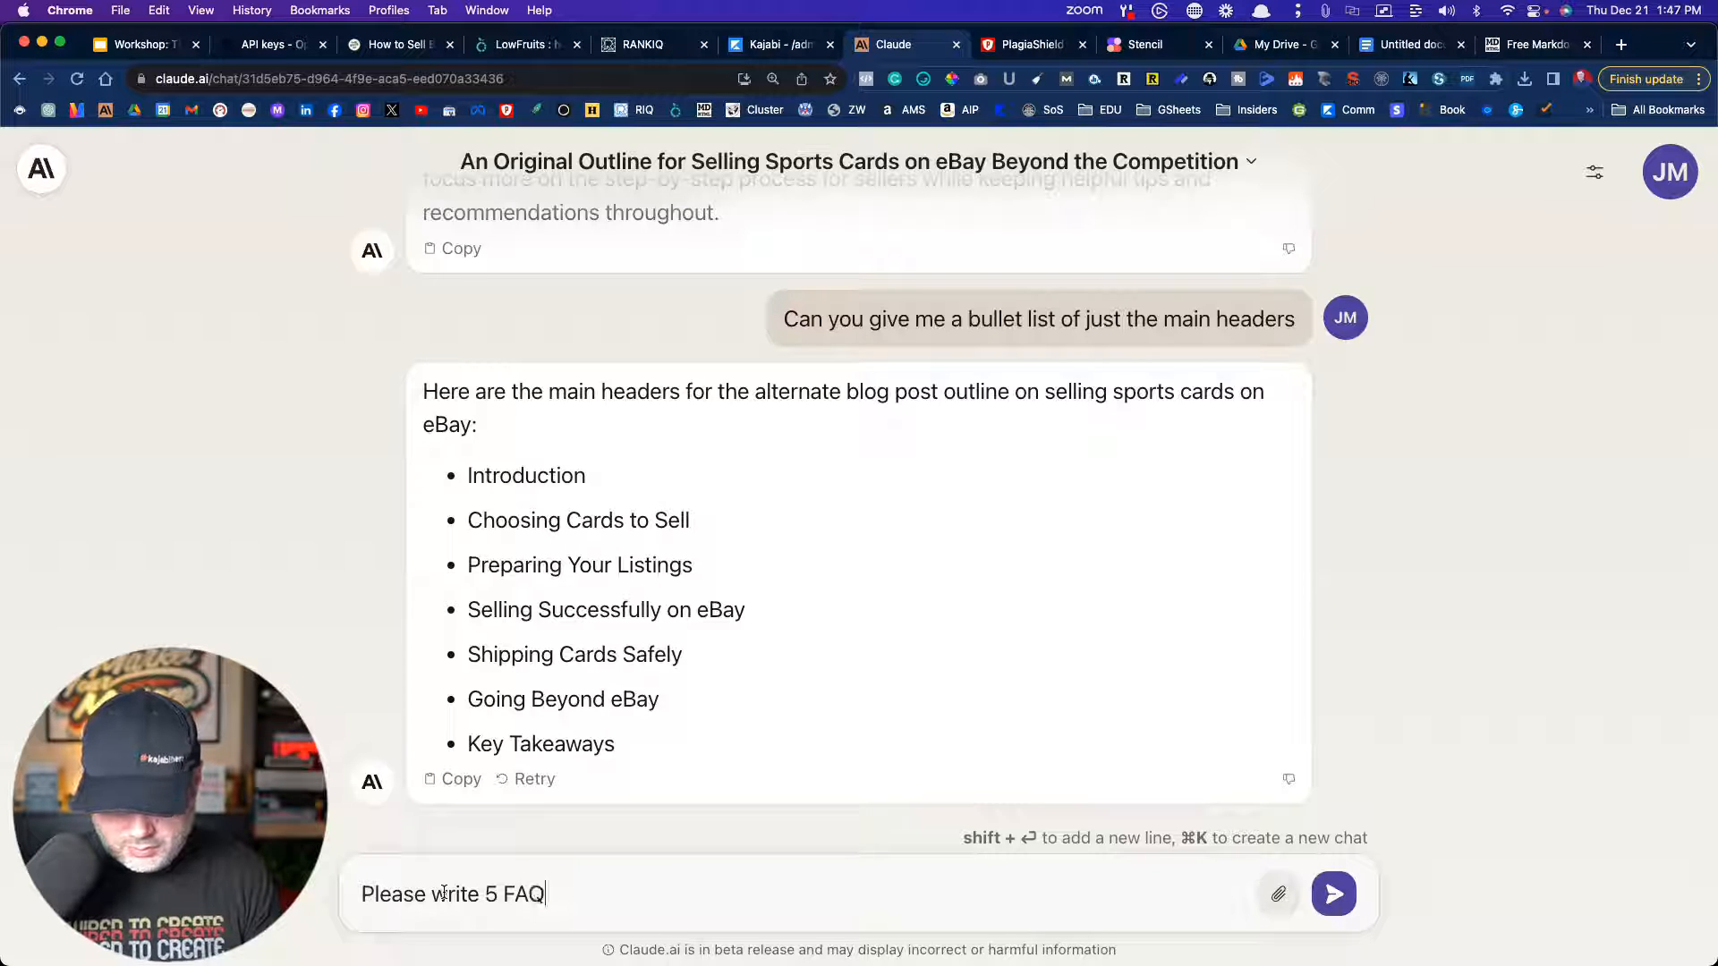
{"action": "type", "text": "s for m"}
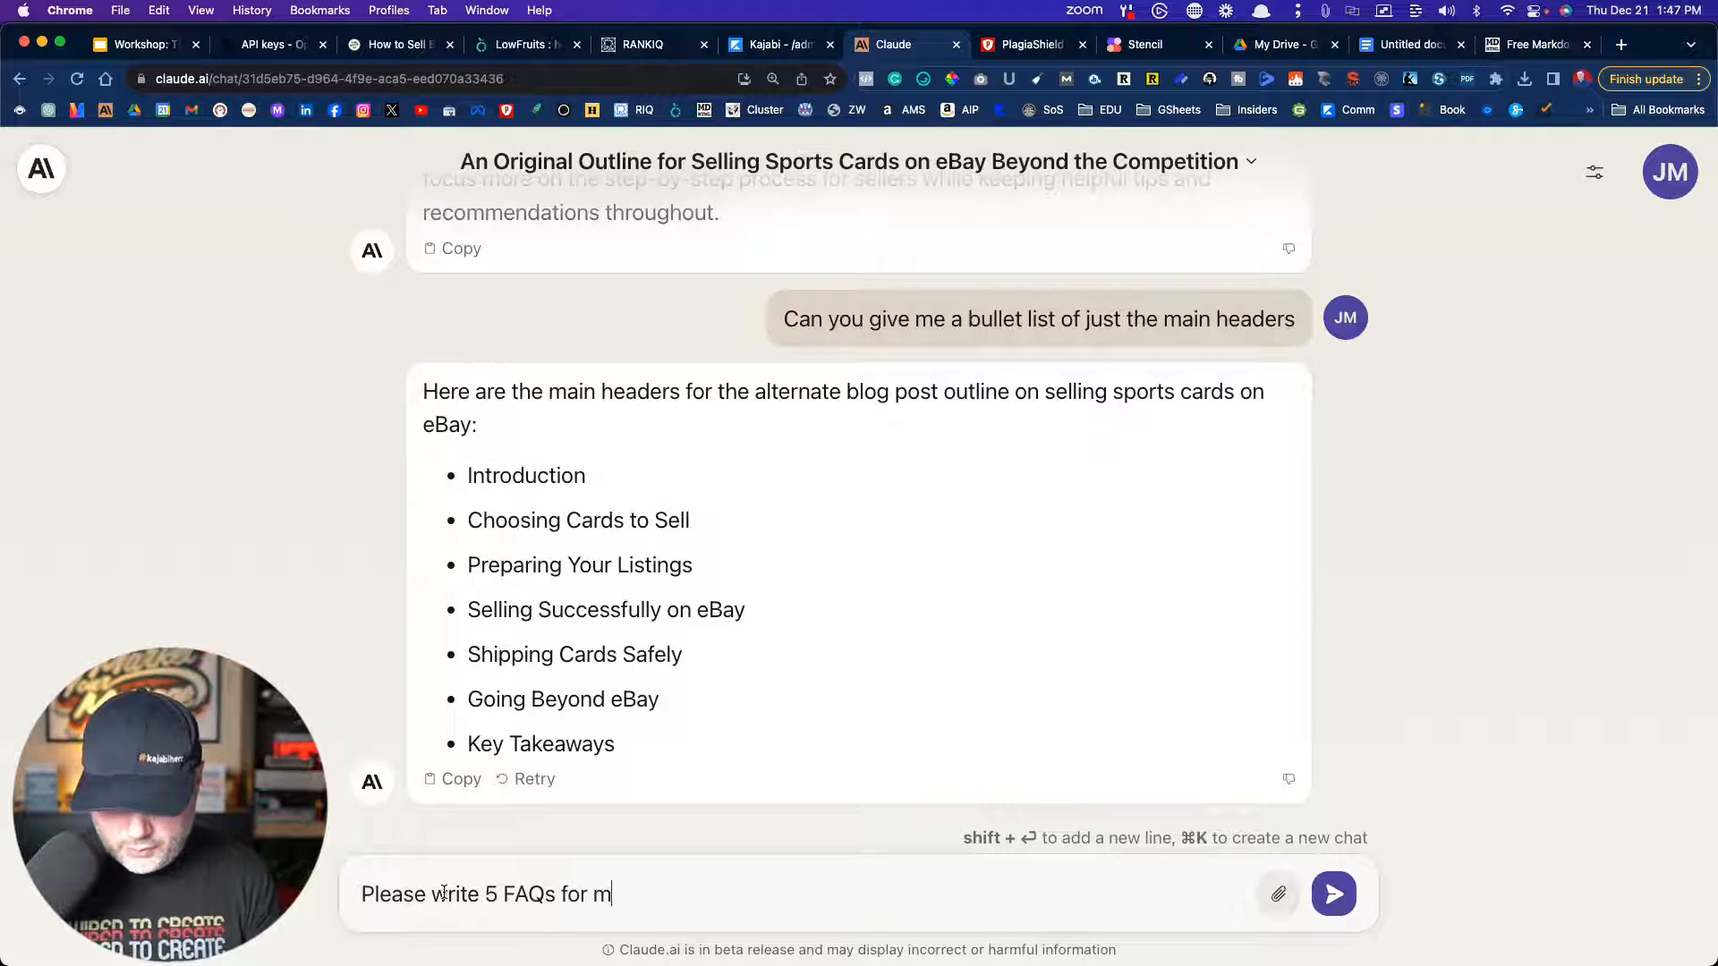
{"action": "type", "text": "y blog post a"}
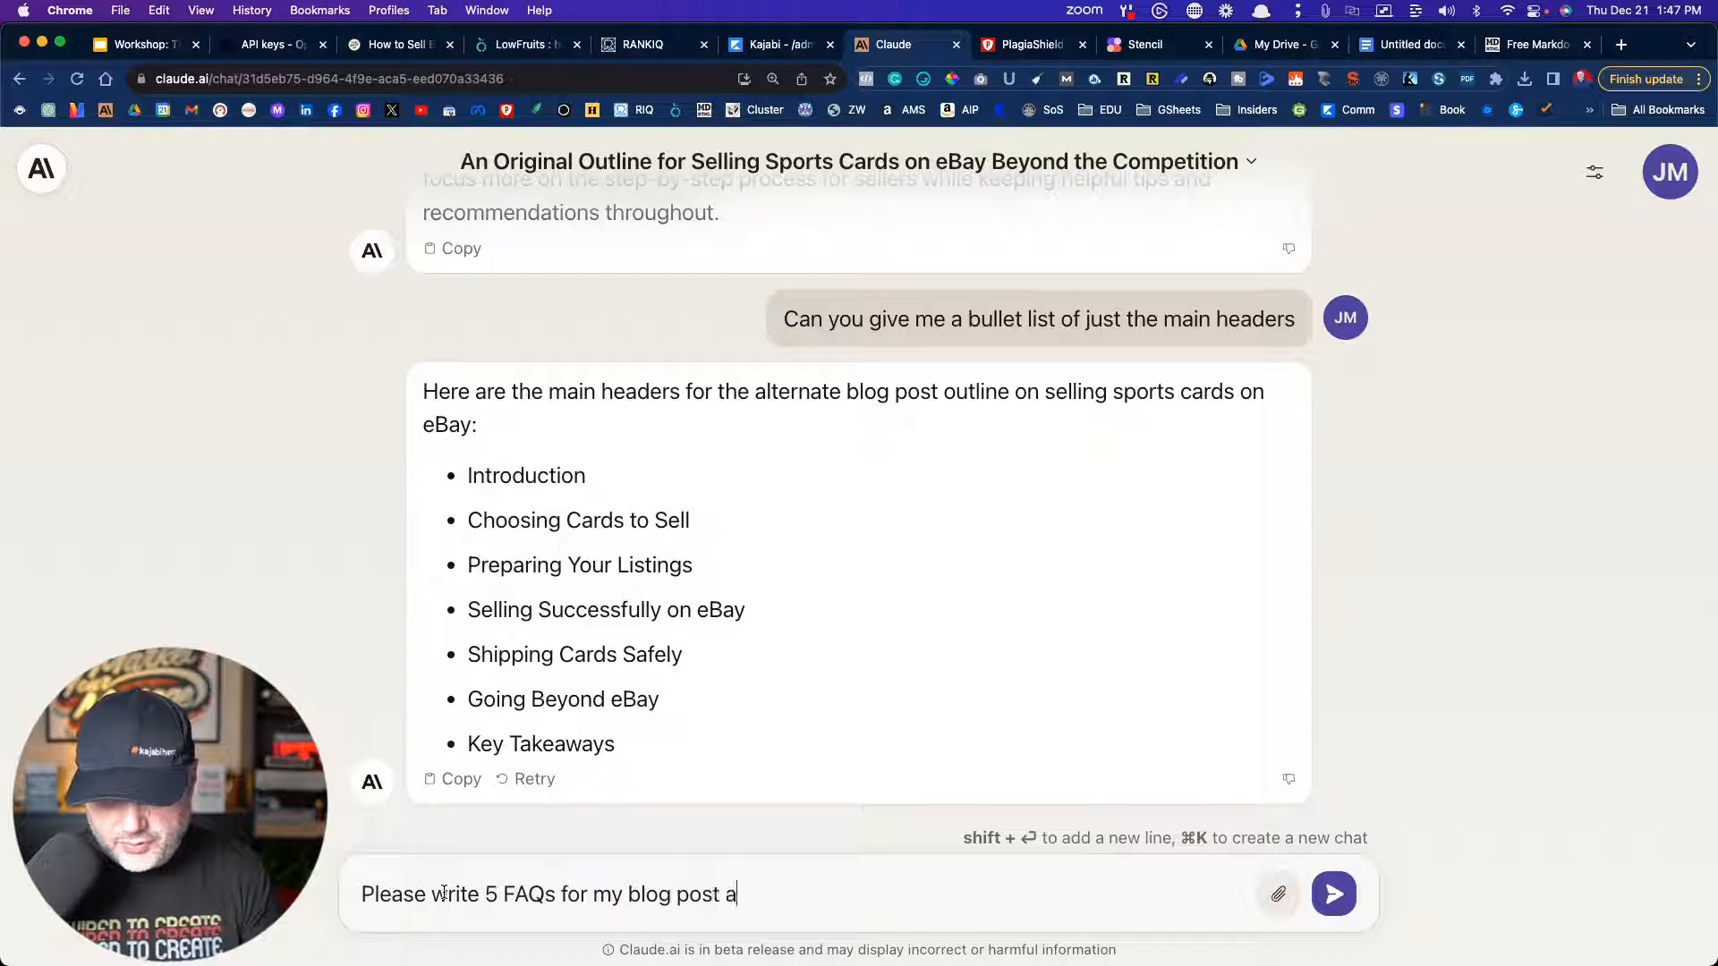
{"action": "type", "text": "bout \"how to sell sports card"}
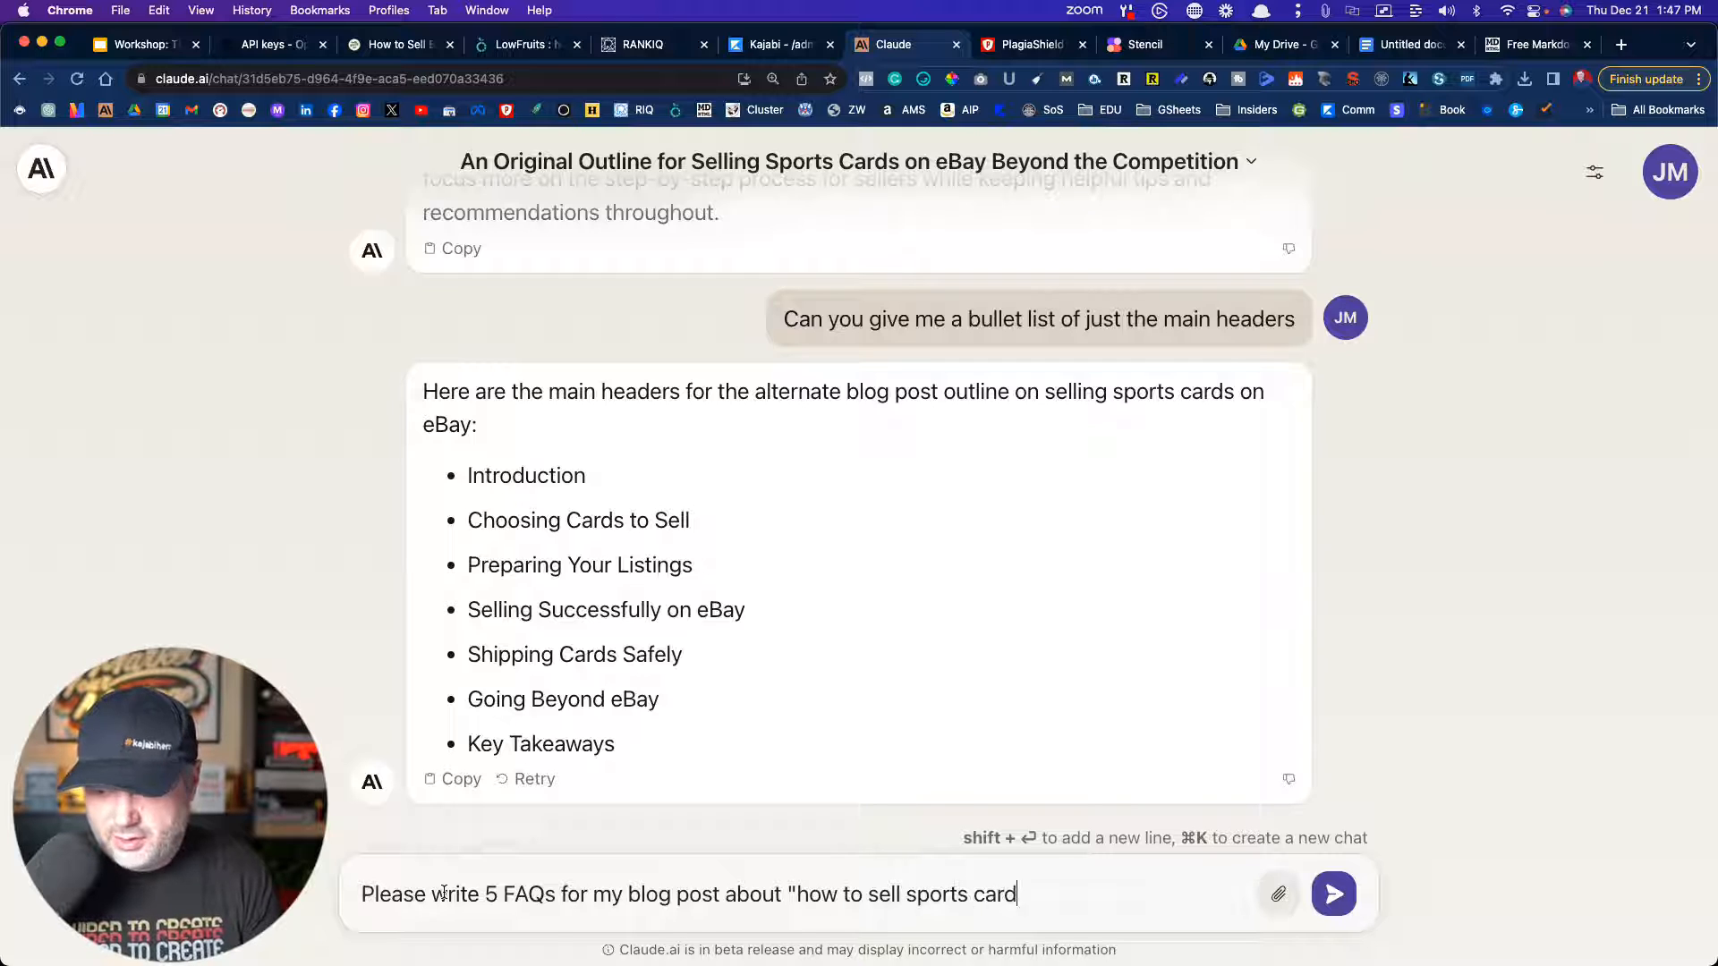
{"action": "type", "text": "s on eBay"}
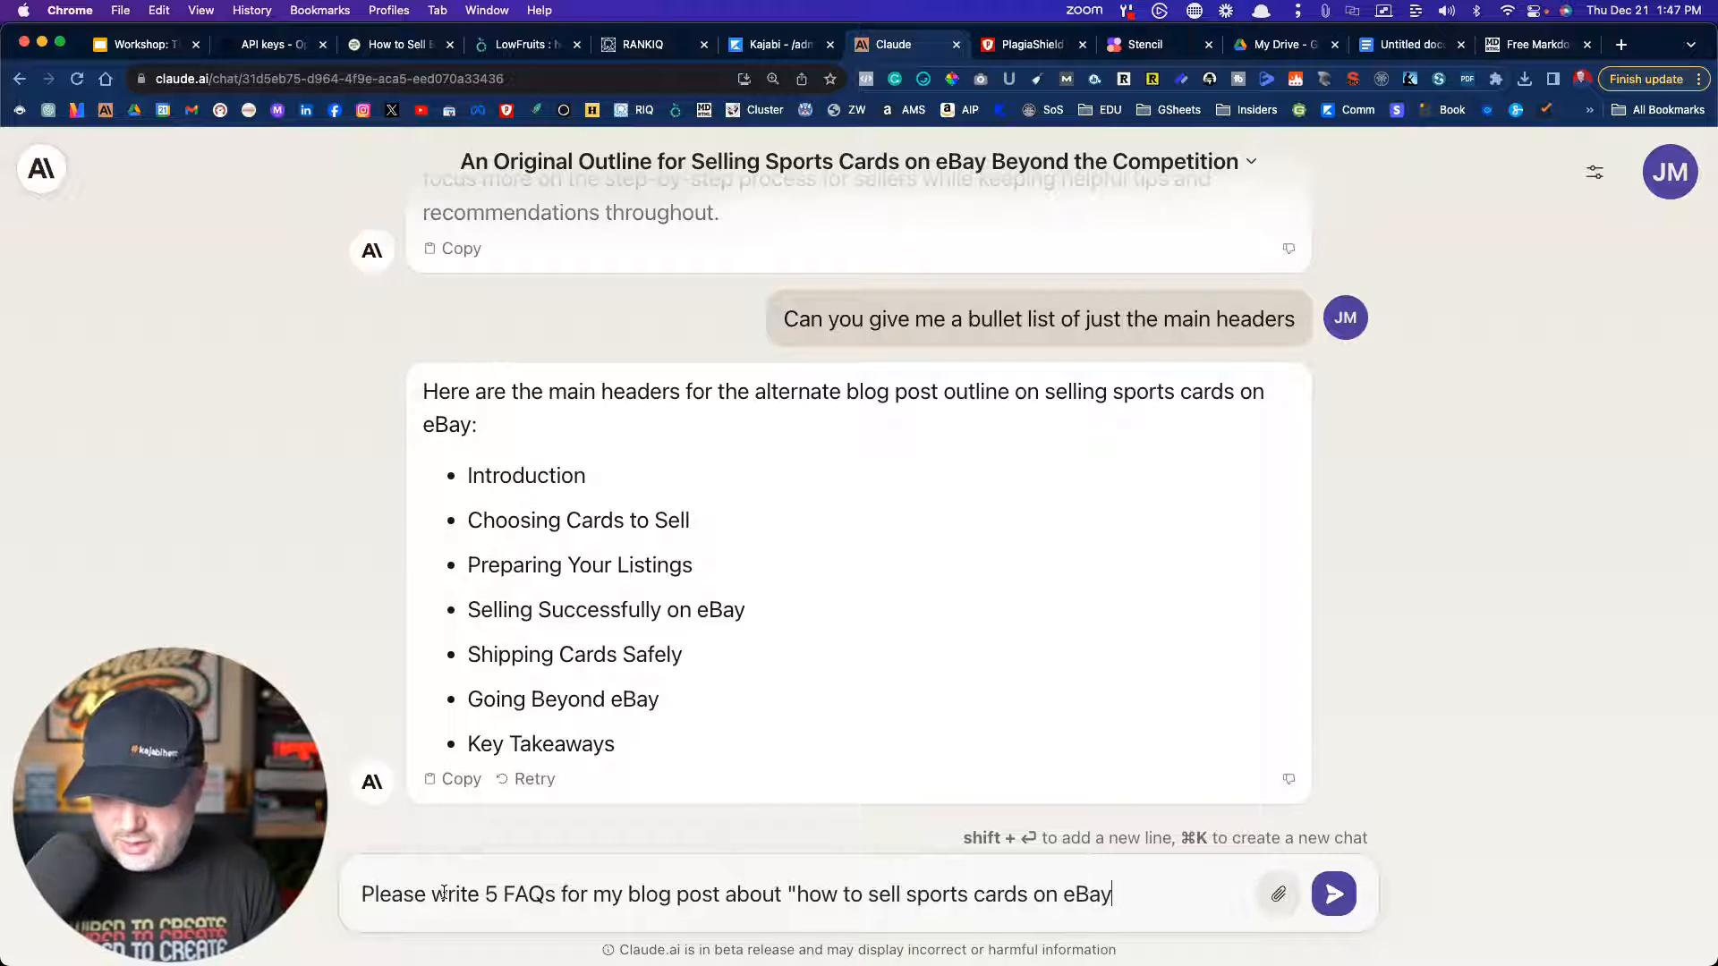
{"action": "type", "text": ".\" "}
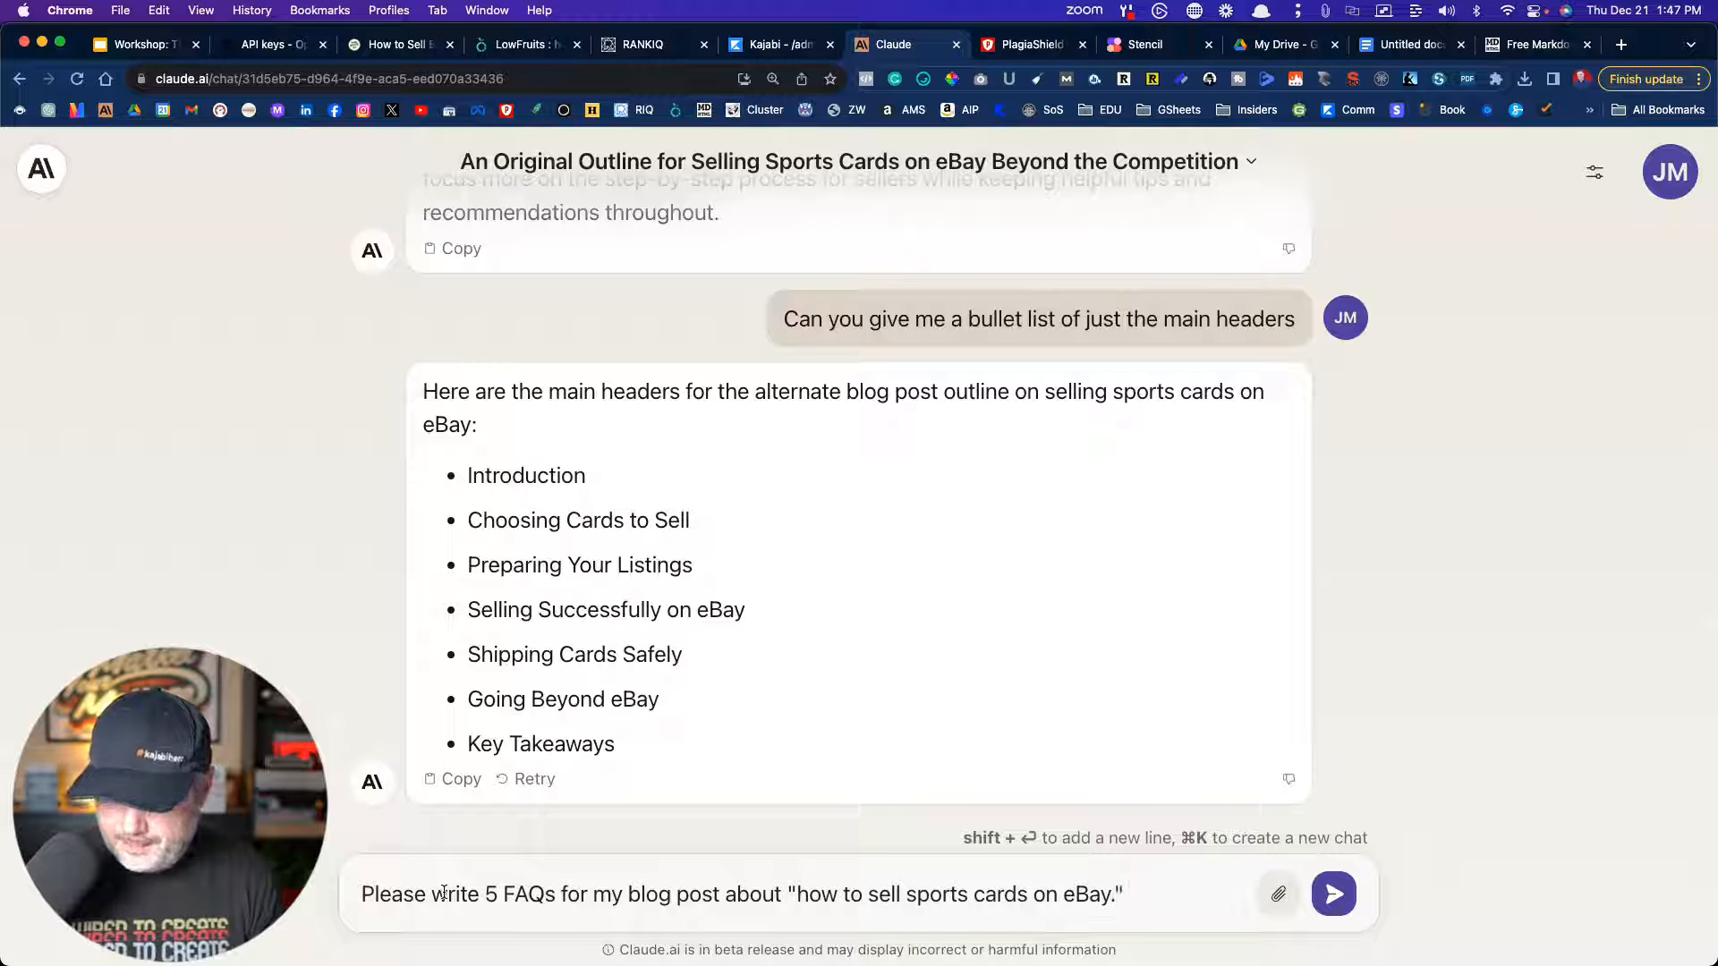
- Continue the prompt with "Also, please try to use as many of the following keywords as you can:" and add the copied keywords
{"action": "type", "text": "Also, pl"}
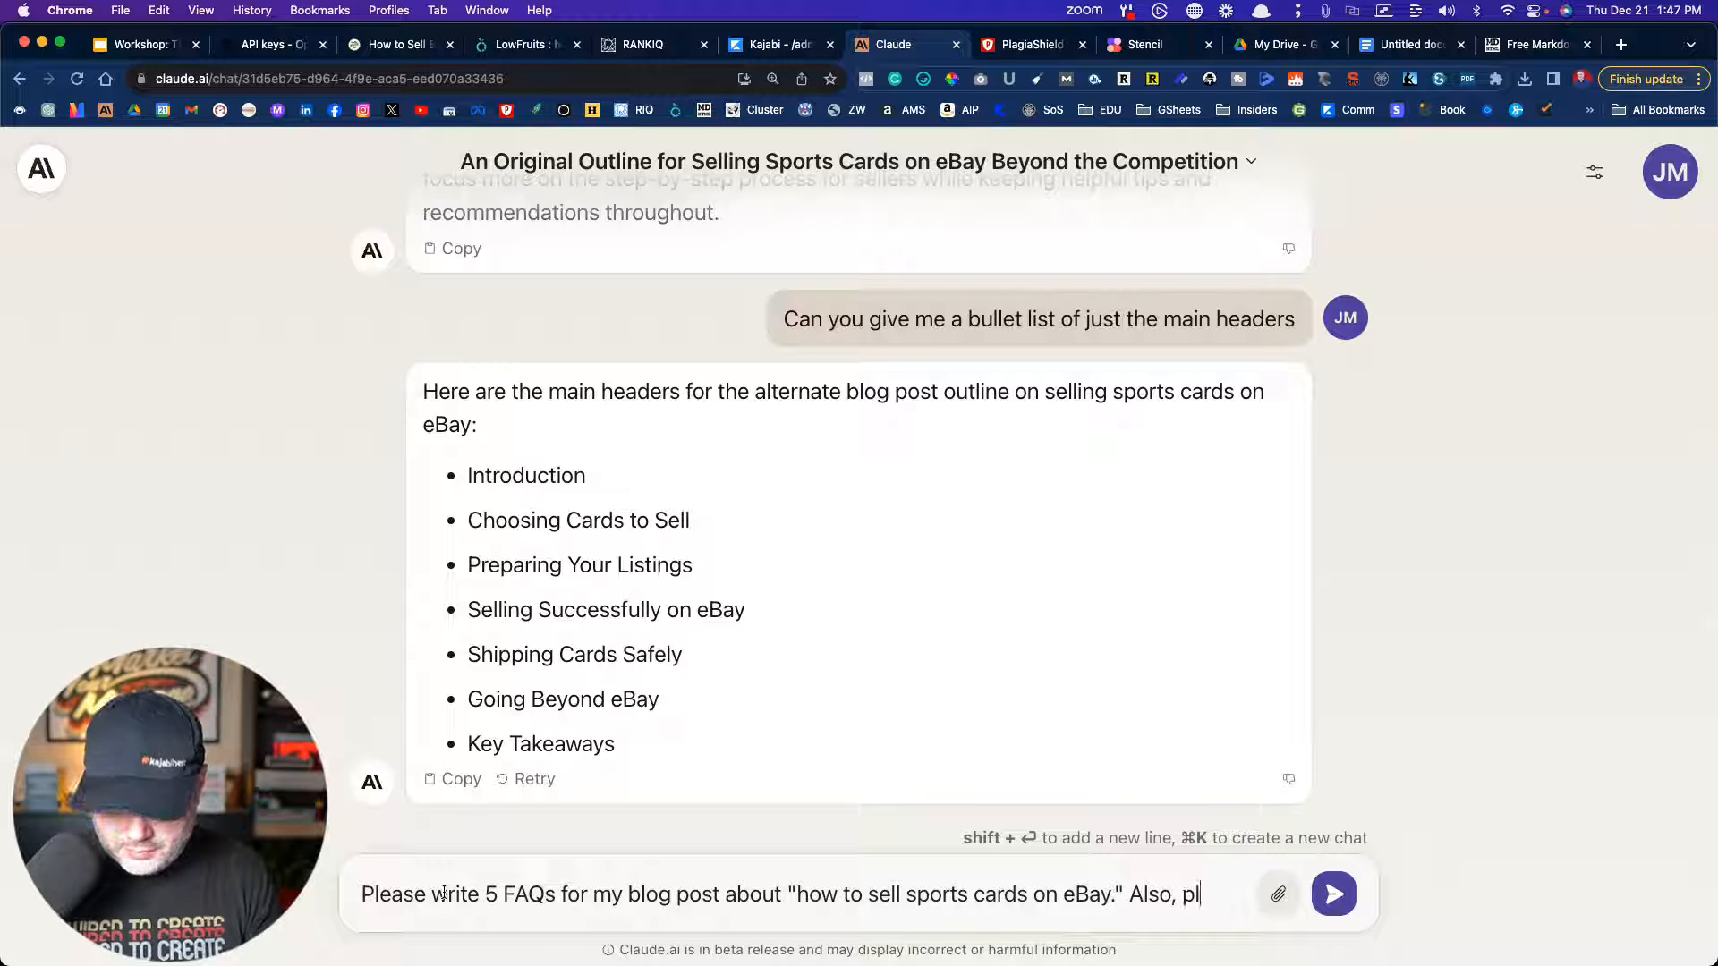
{"action": "type", "text": "ease try to us"}
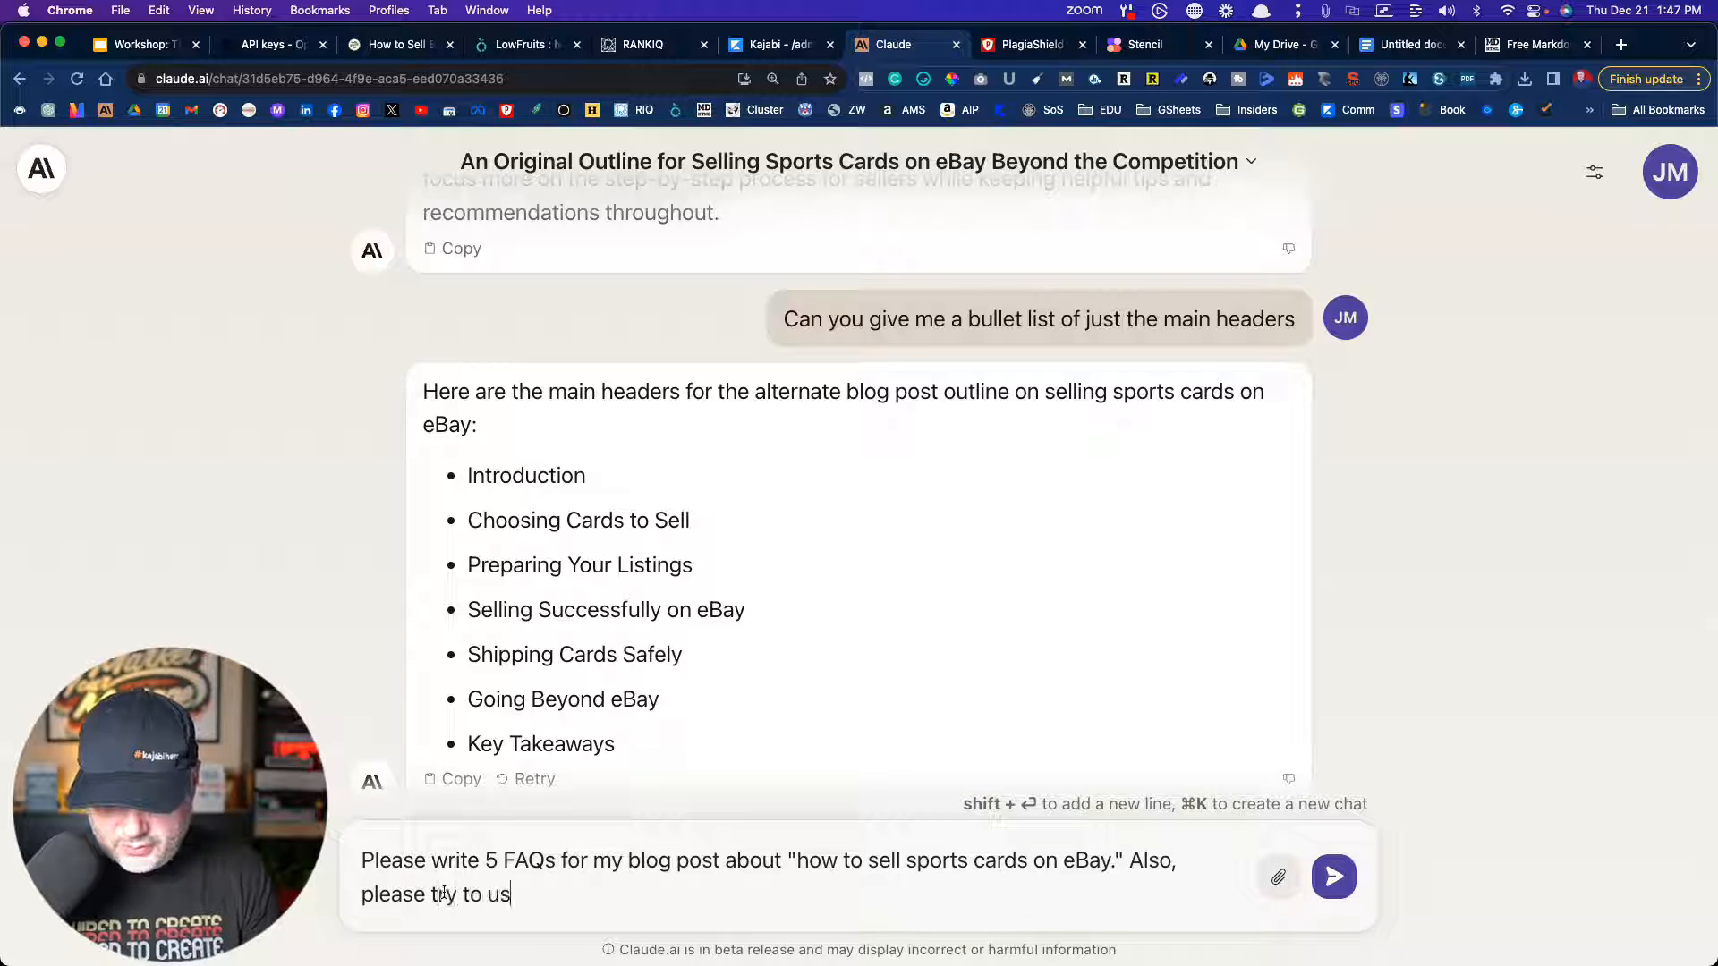
{"action": "type", "text": "e as many of t"}
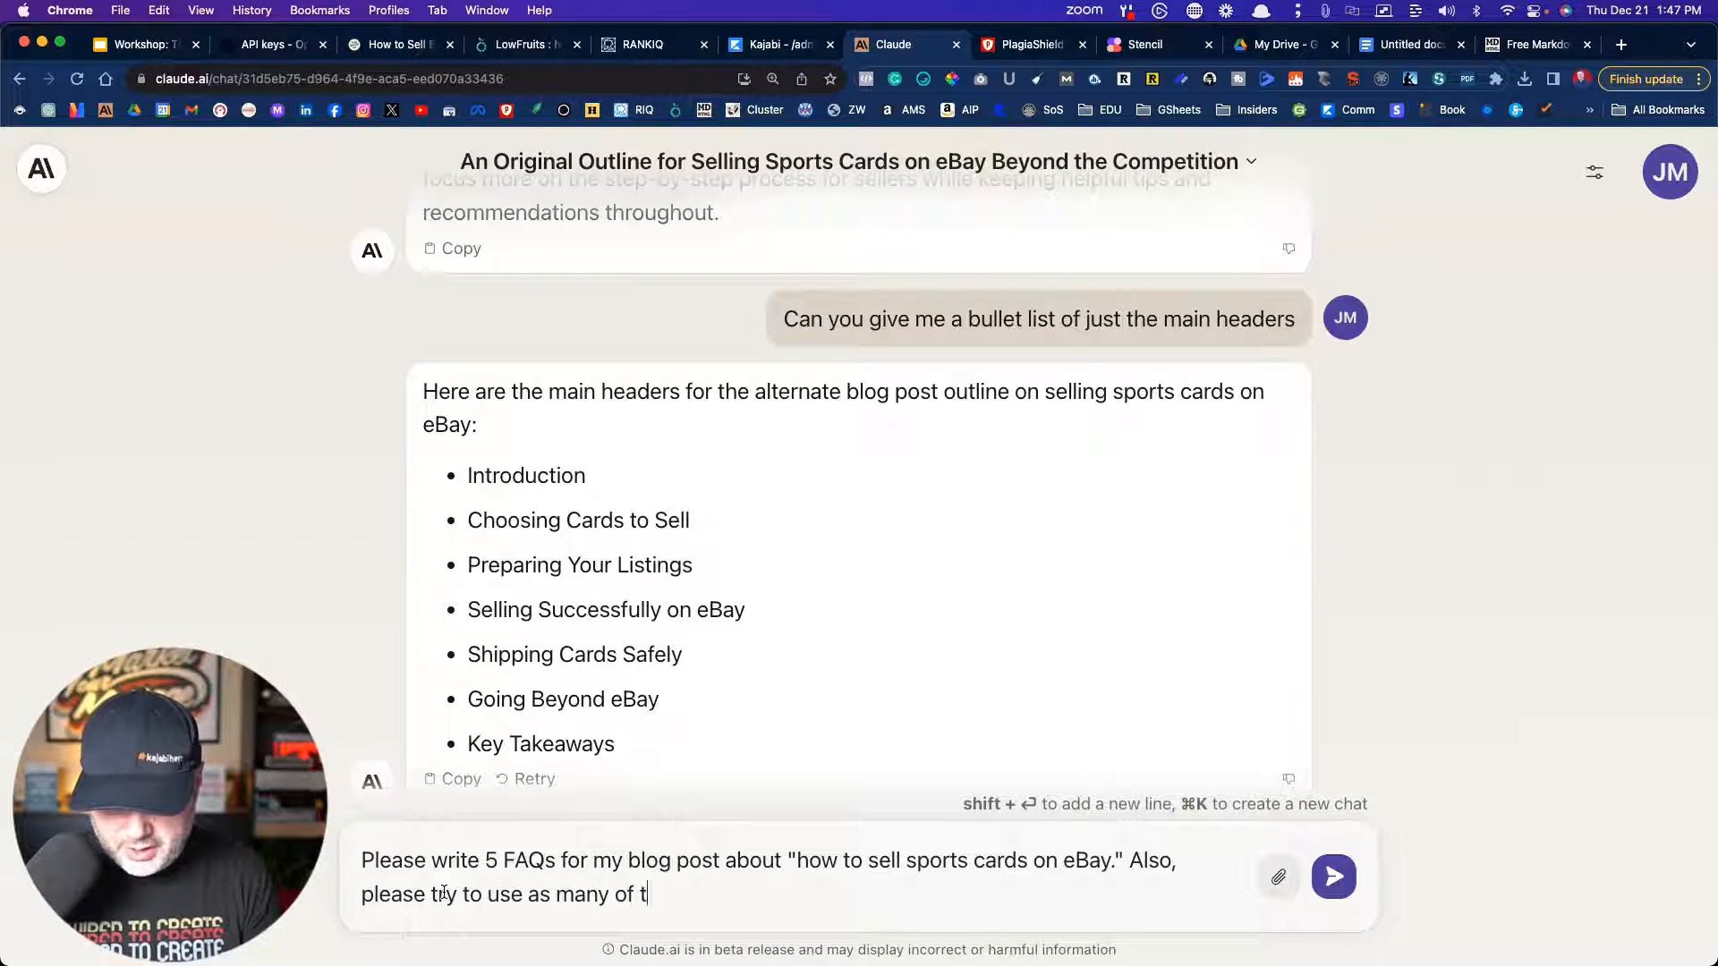
{"action": "type", "text": "he following k"}
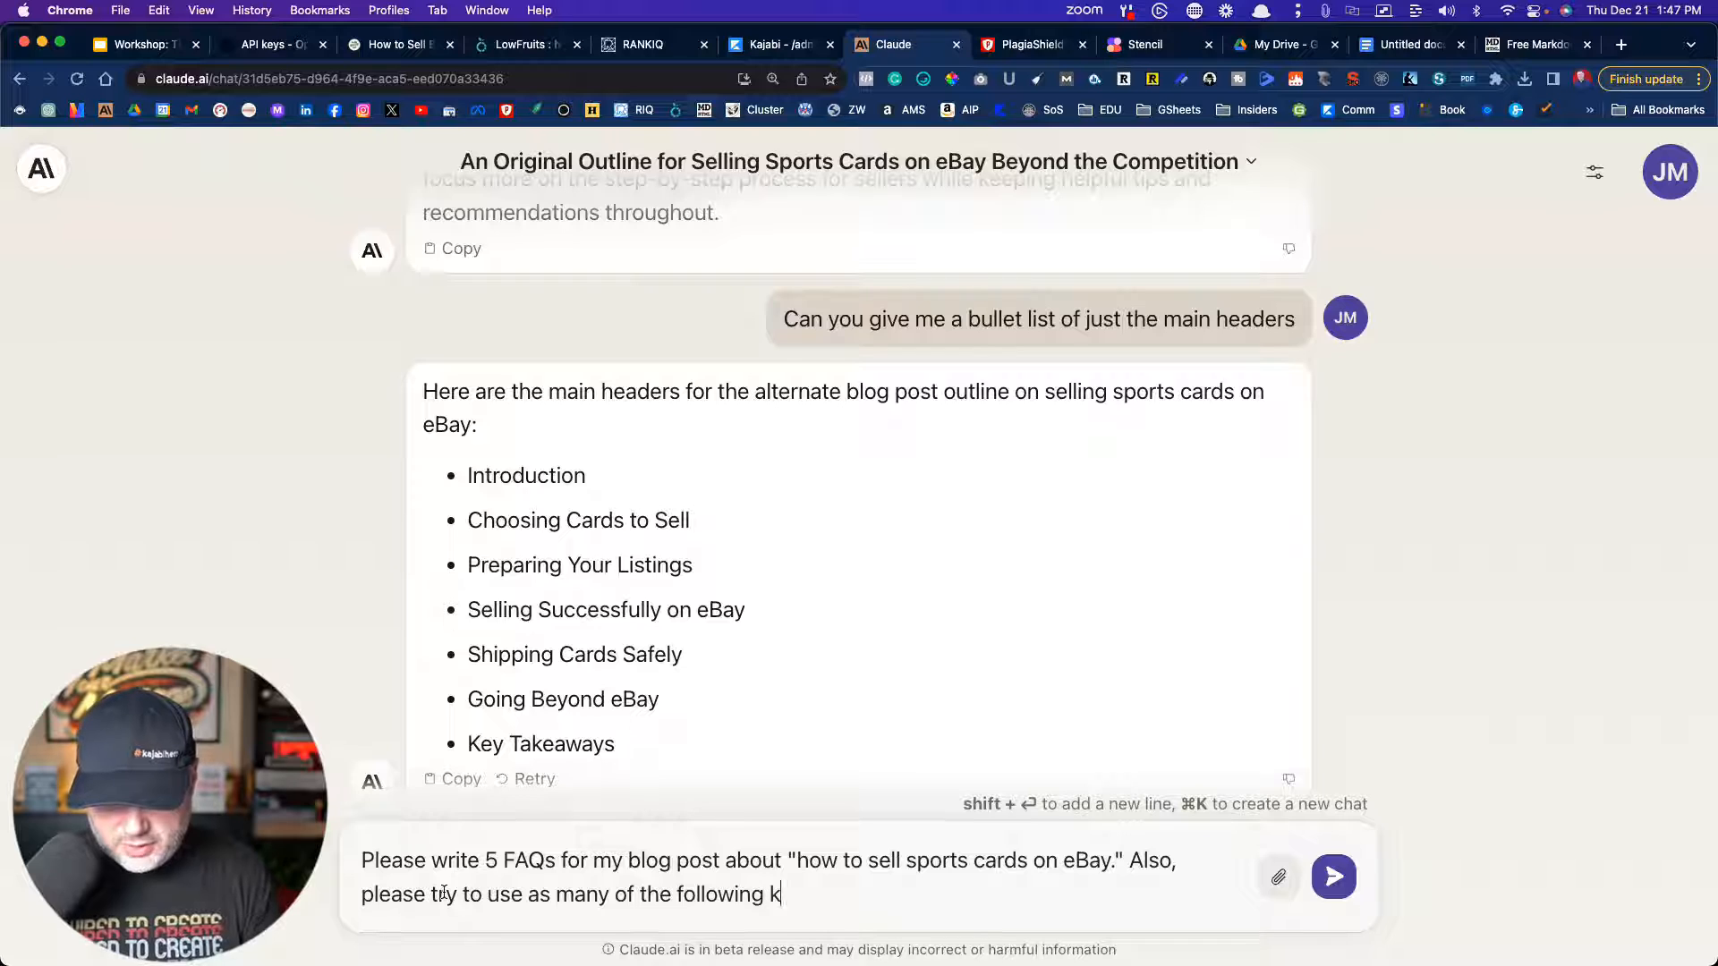
{"action": "type", "text": "eywords as you cann"}
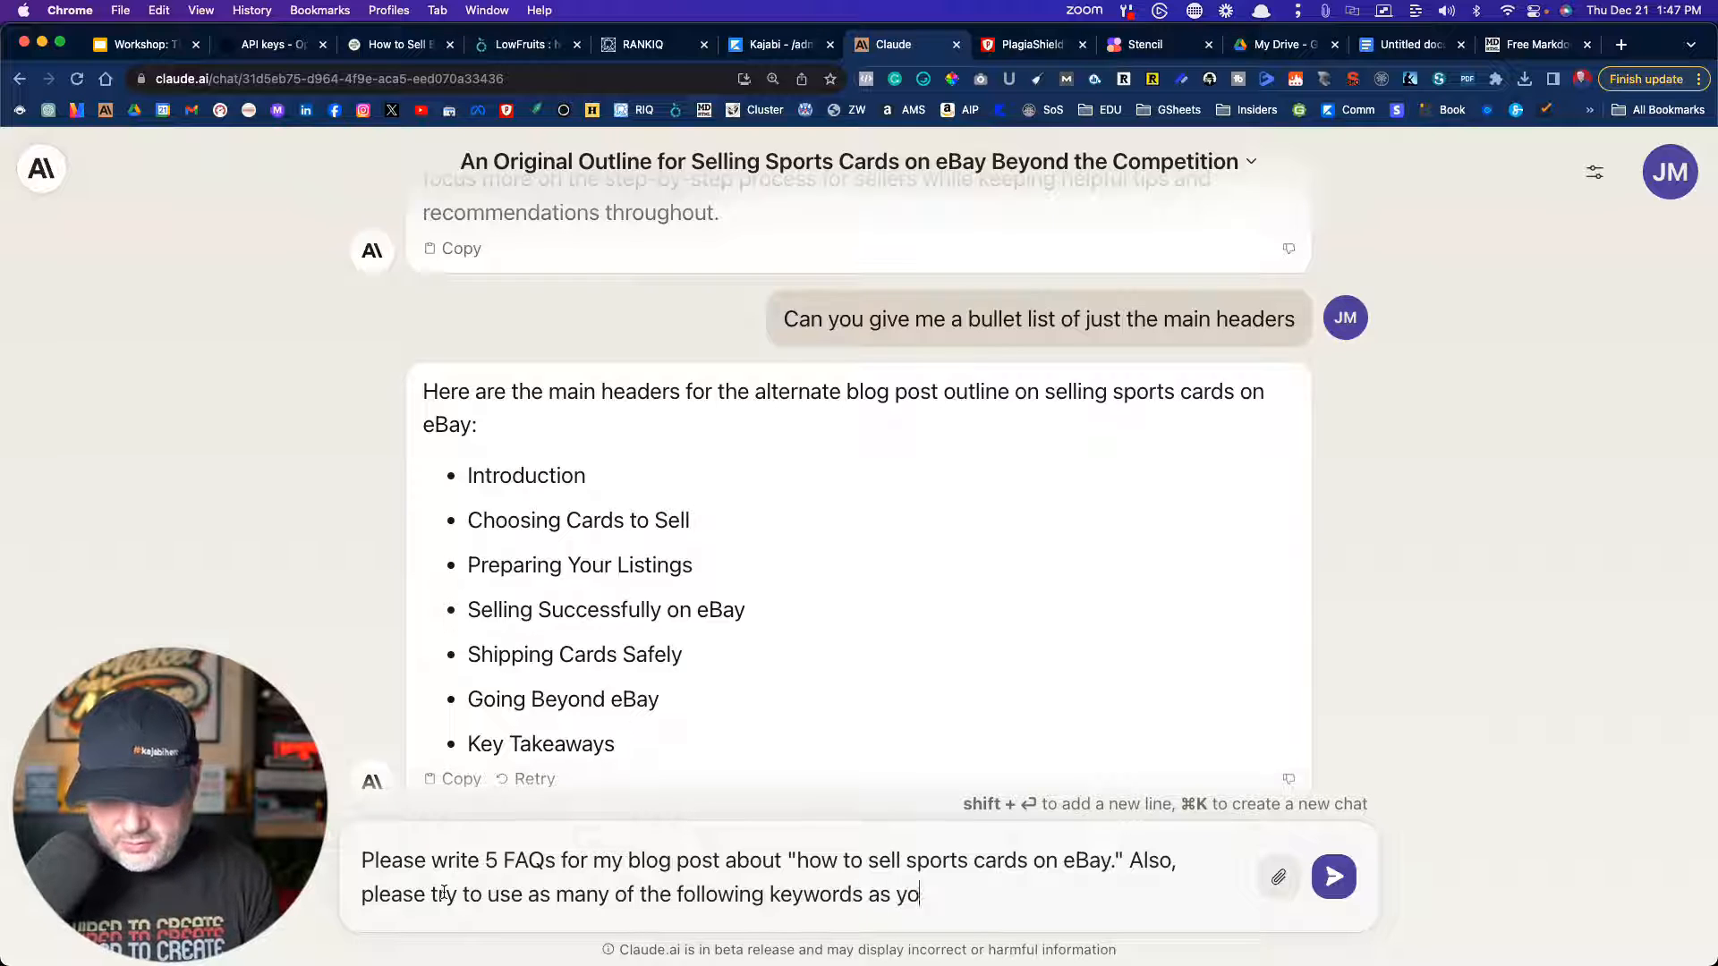
{"action": "key", "text": "BackSpace"}
{"action": "key", "text": "BackSpace"}
{"action": "type", "text": "n:"}
{"action": "key", "text": "super+v"}
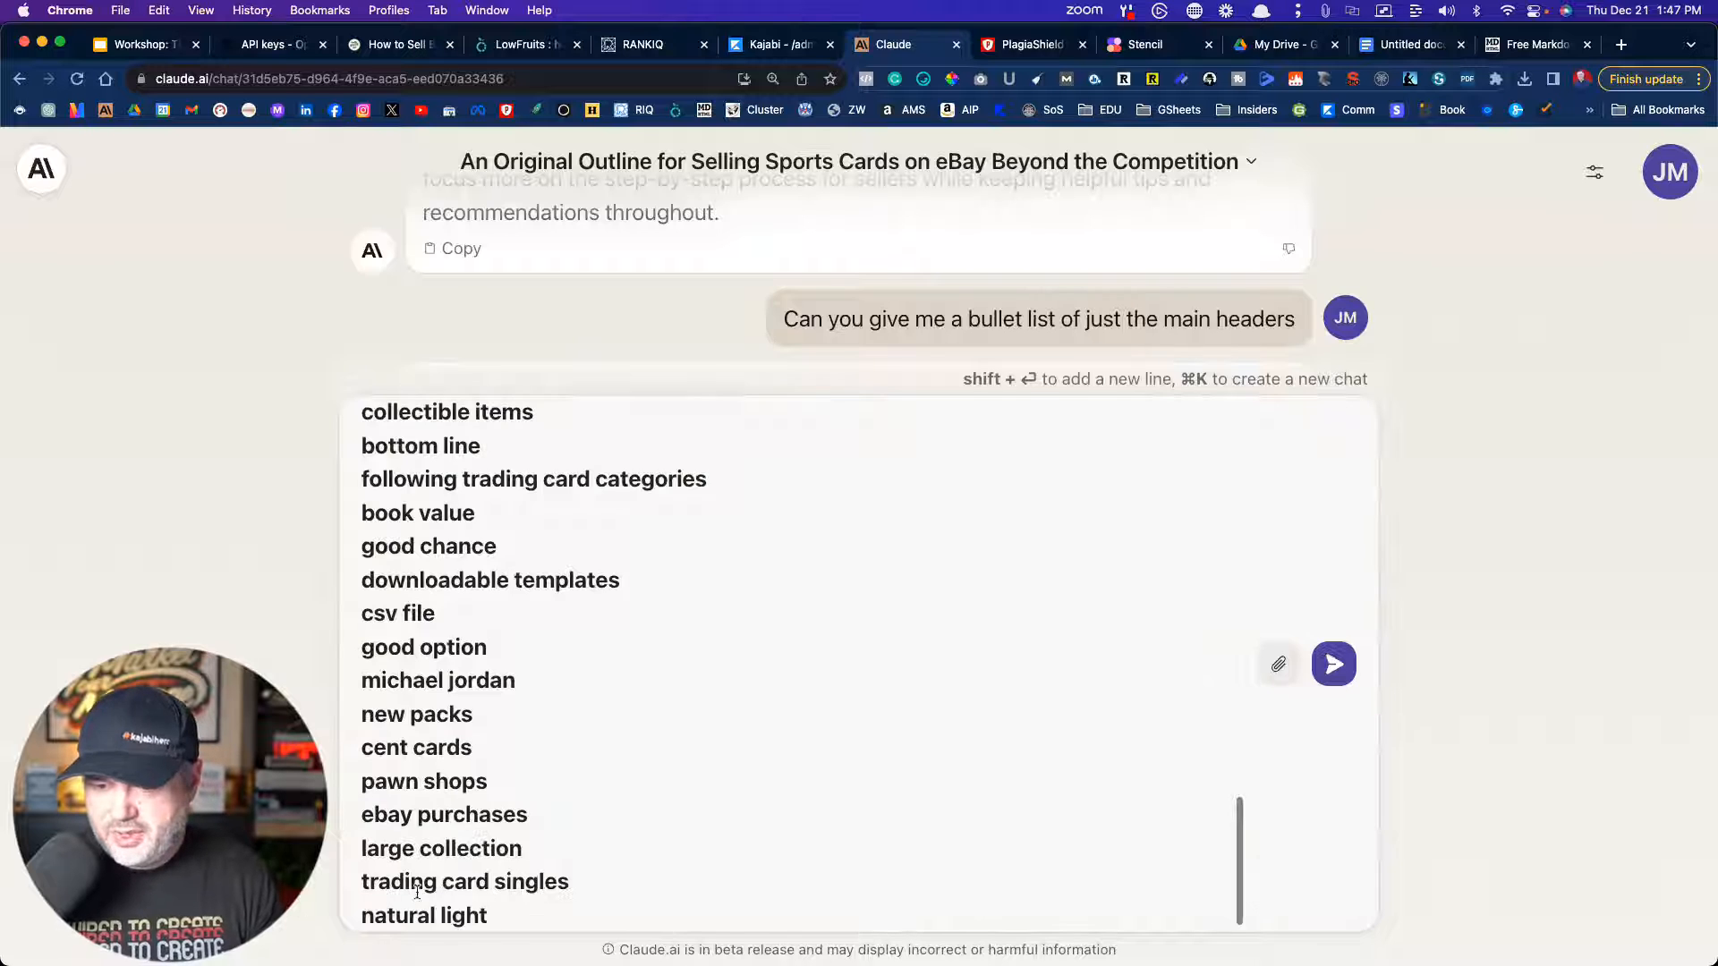
- Remove the bold formatting from the keyword list in the prompt and send the prompt to Claude
{"action": "left_click_drag", "start_coordinate": [497, 916], "coordinate": [984, 481]}
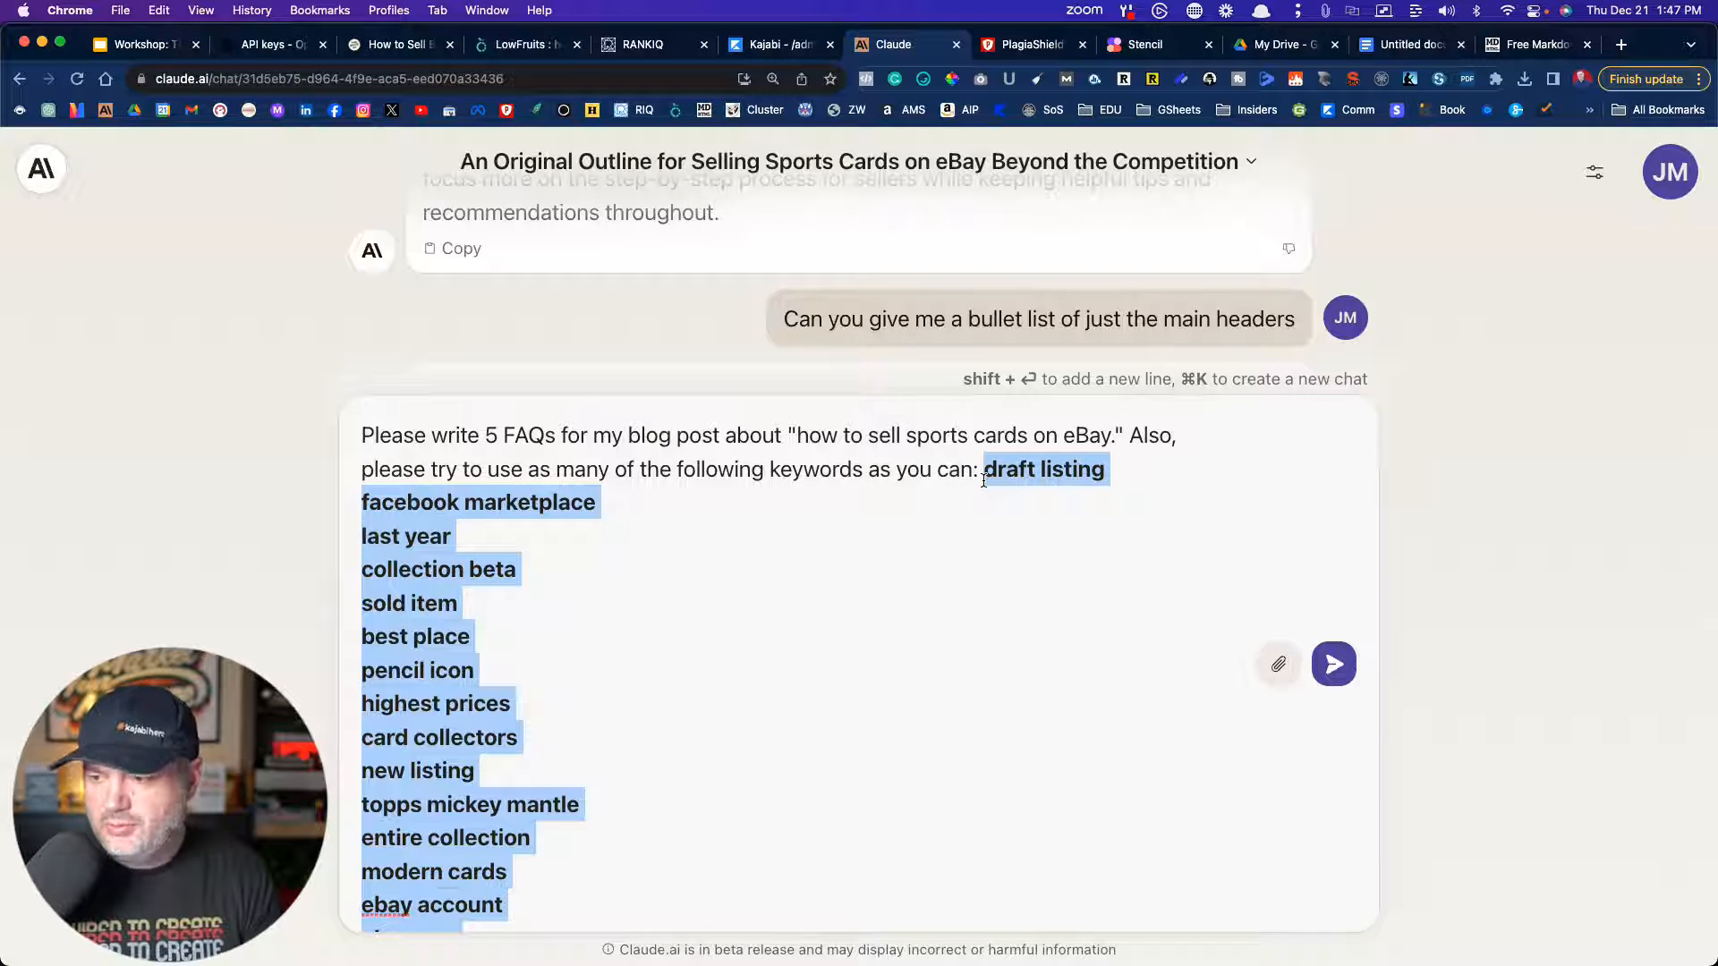
{"action": "key", "text": "super+b"}
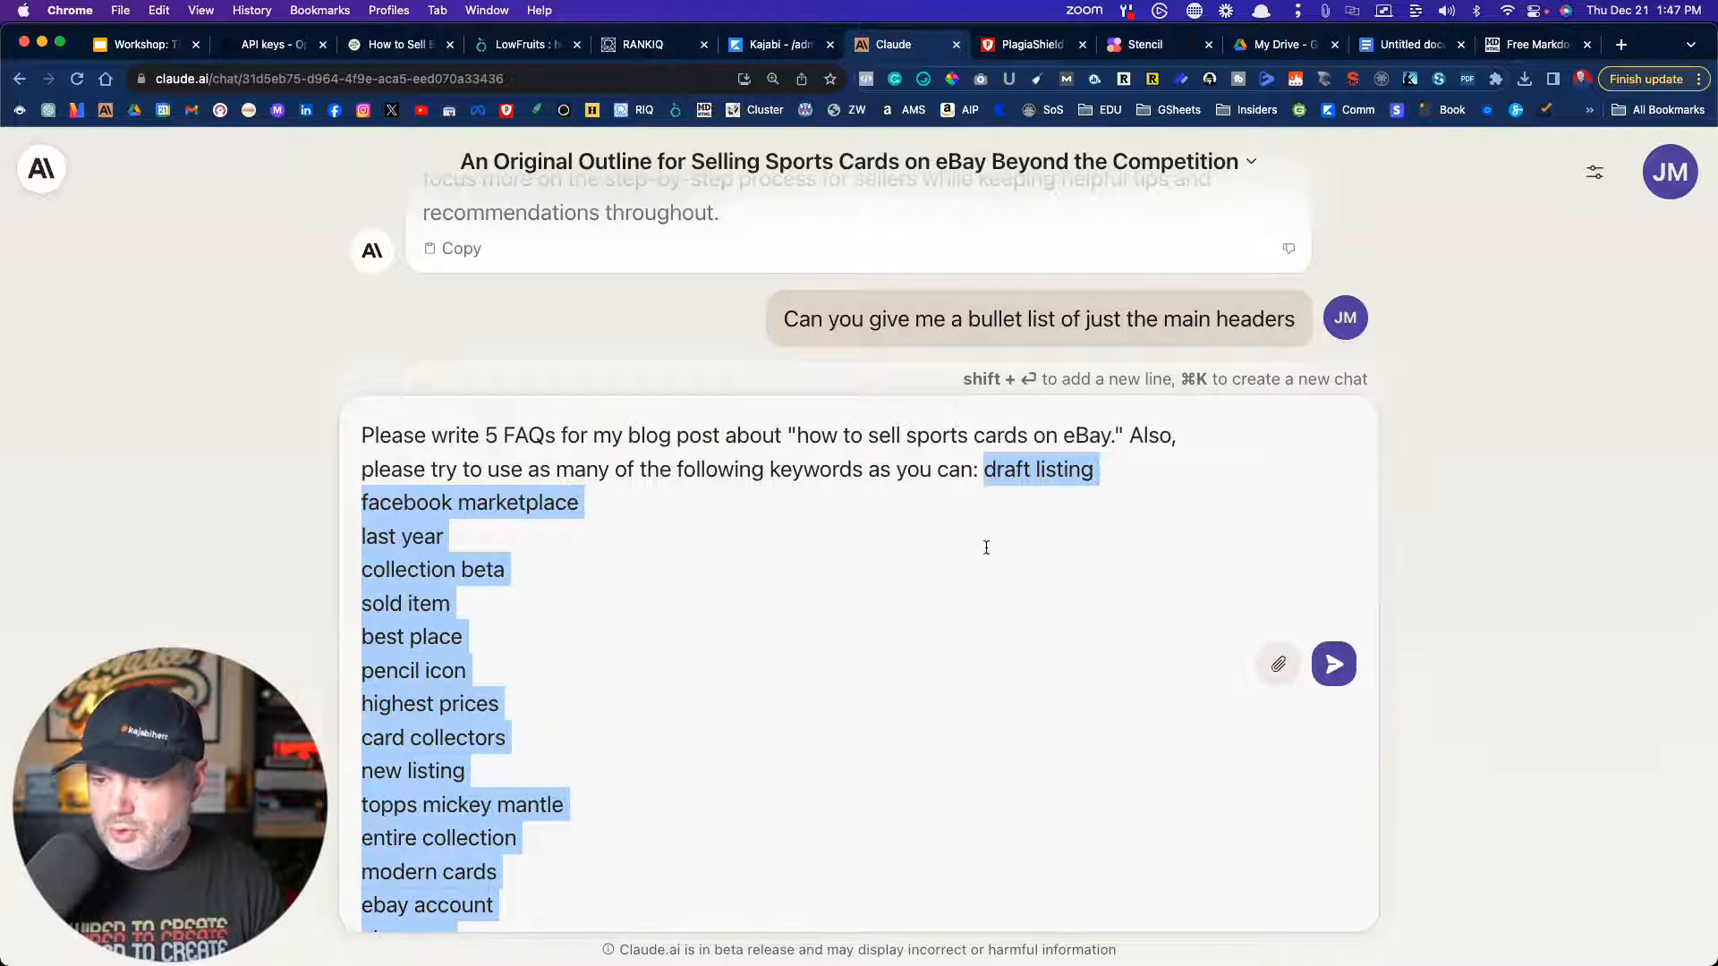
{"action": "left_click", "coordinate": [1020, 567]}
{"action": "left_click", "coordinate": [1334, 664]}
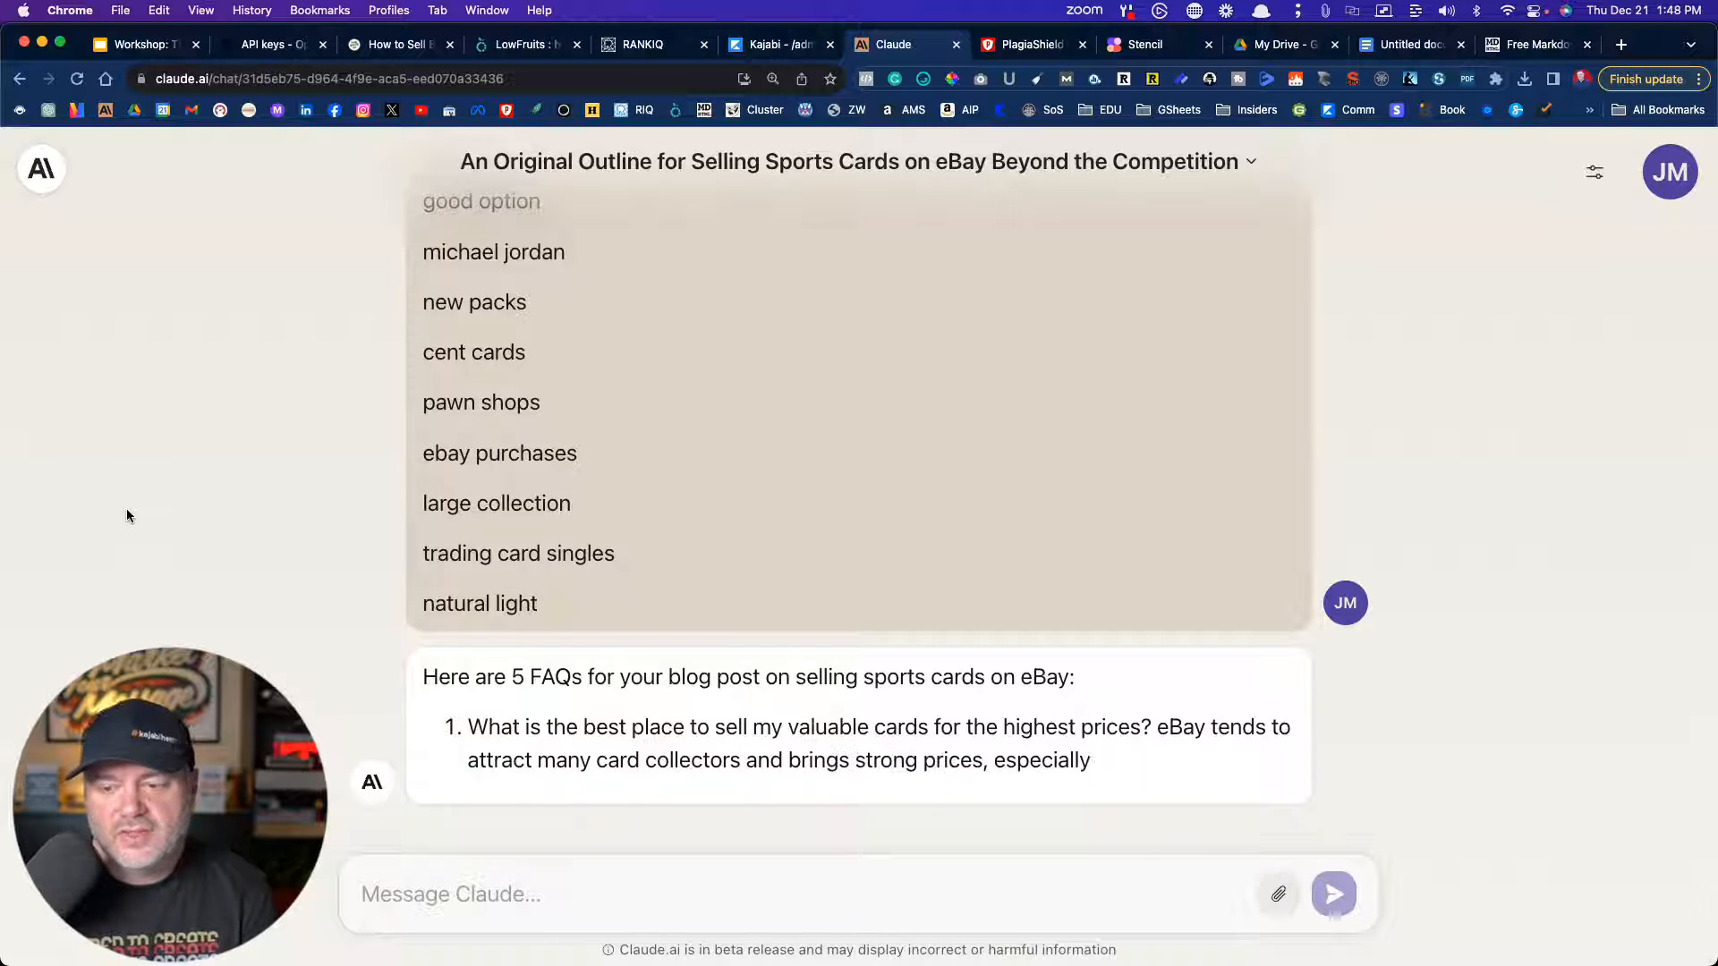
- Switch to PlagiaShield and open a new document for a plagiarism check
{"action": "left_click", "coordinate": [1025, 47]}
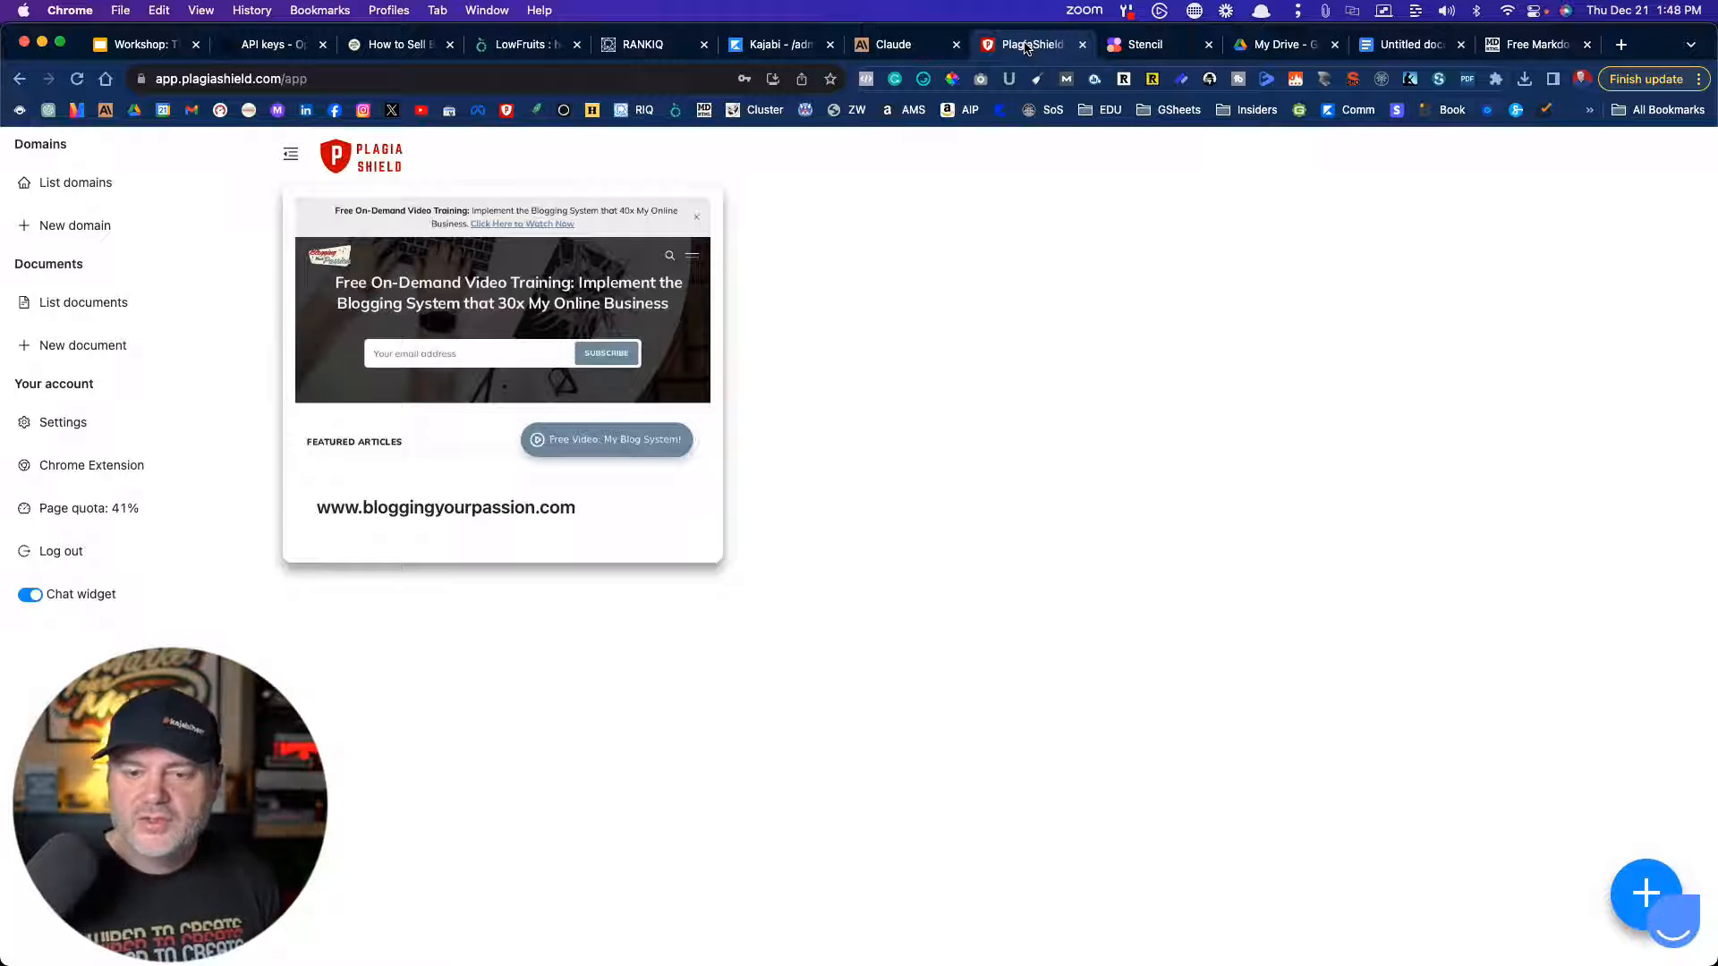
{"action": "left_click", "coordinate": [94, 347]}
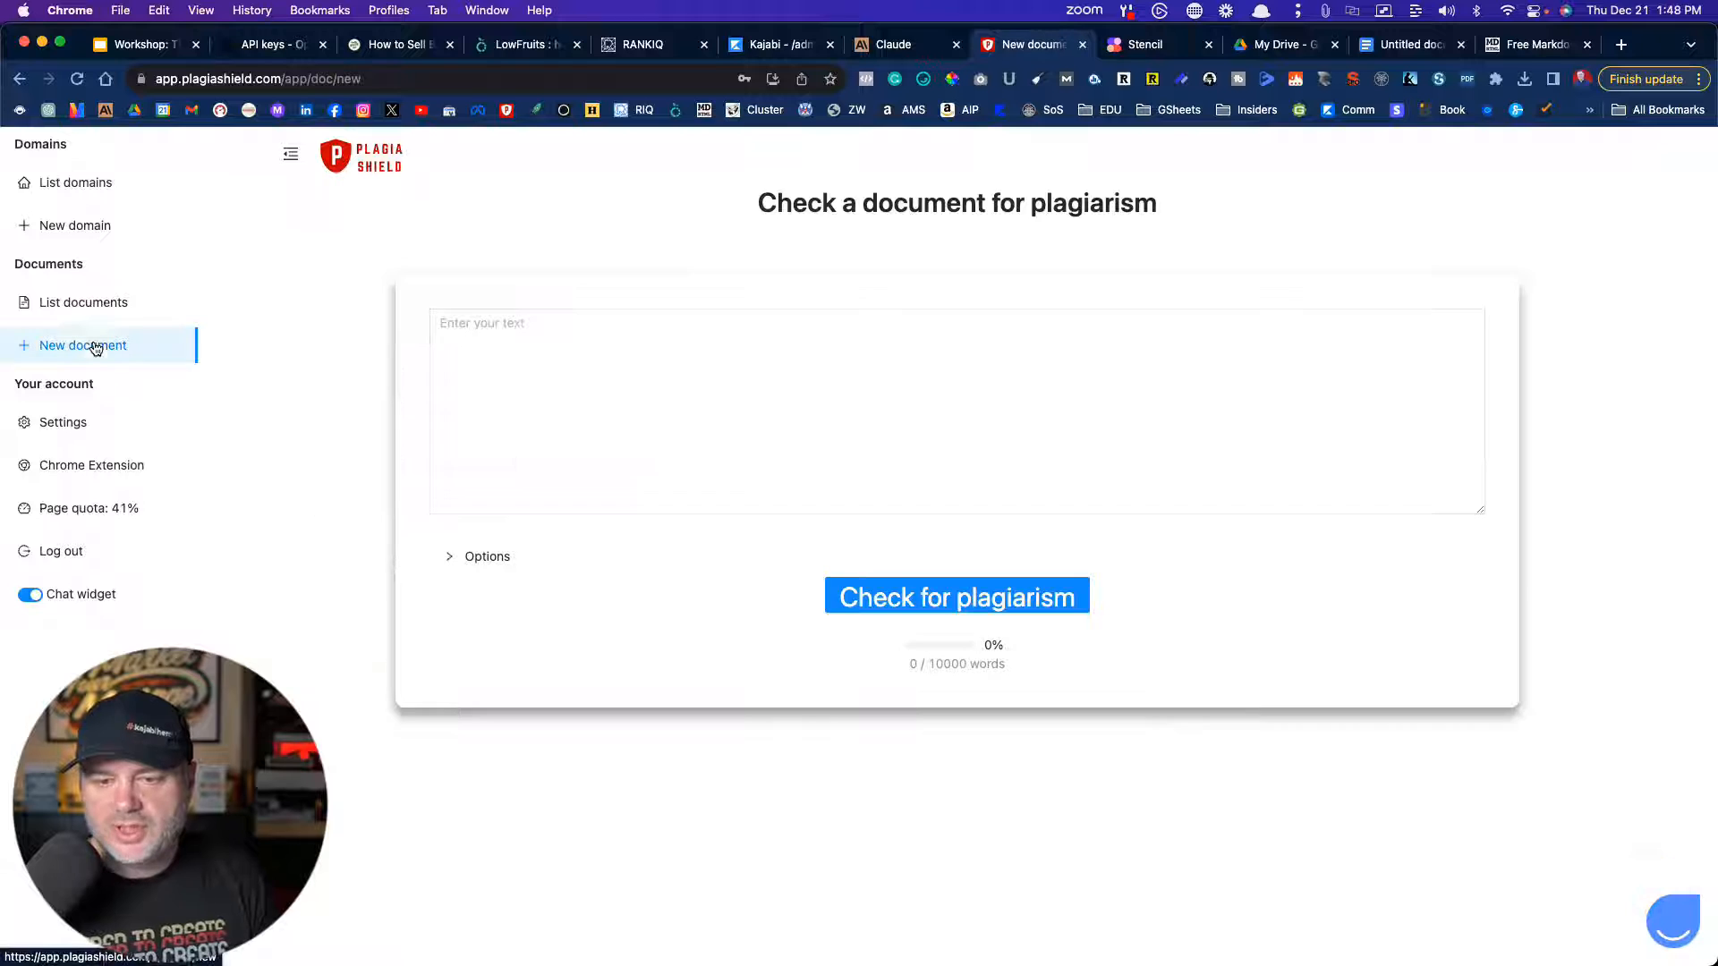
{"action": "left_click", "coordinate": [690, 368]}
{"action": "left_click", "coordinate": [643, 197]}
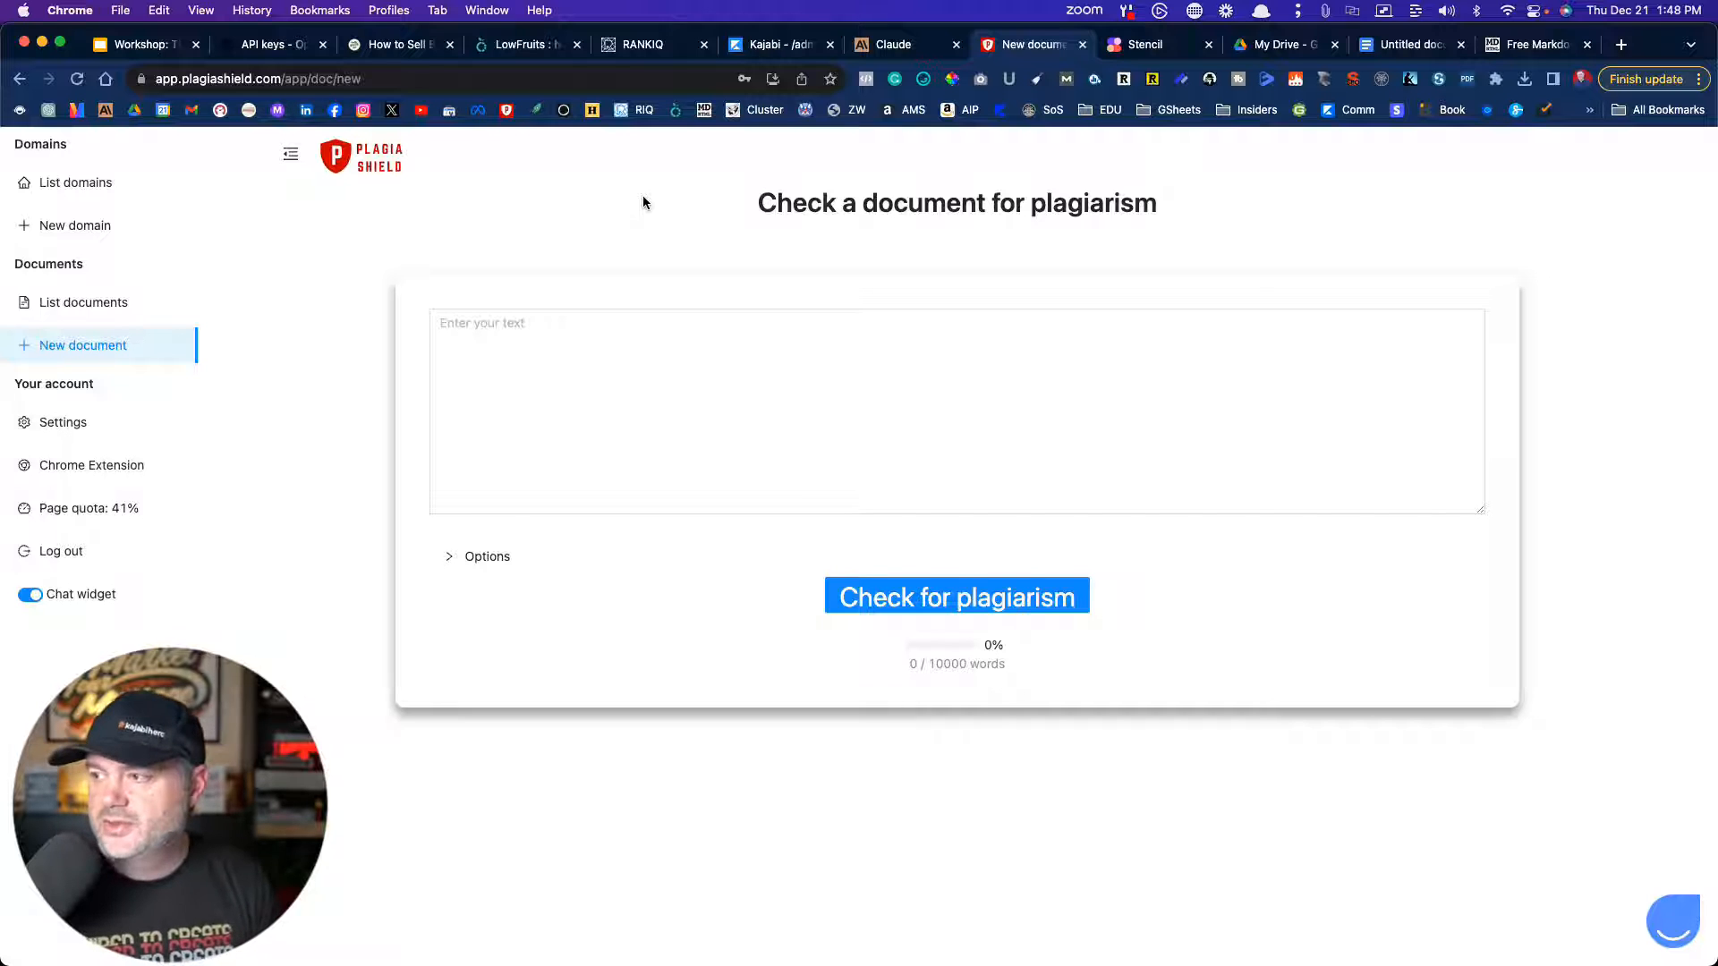
- Return to the Claude chat and copy the five numbered FAQs from its answer
{"action": "left_click", "coordinate": [898, 50]}
{"action": "scroll", "coordinate": [680, 627], "scroll_direction": "up", "scroll_amount": 5}
{"action": "scroll", "coordinate": [681, 629], "scroll_direction": "down", "scroll_amount": 1}
{"action": "left_click_drag", "start_coordinate": [470, 386], "coordinate": [1256, 662]}
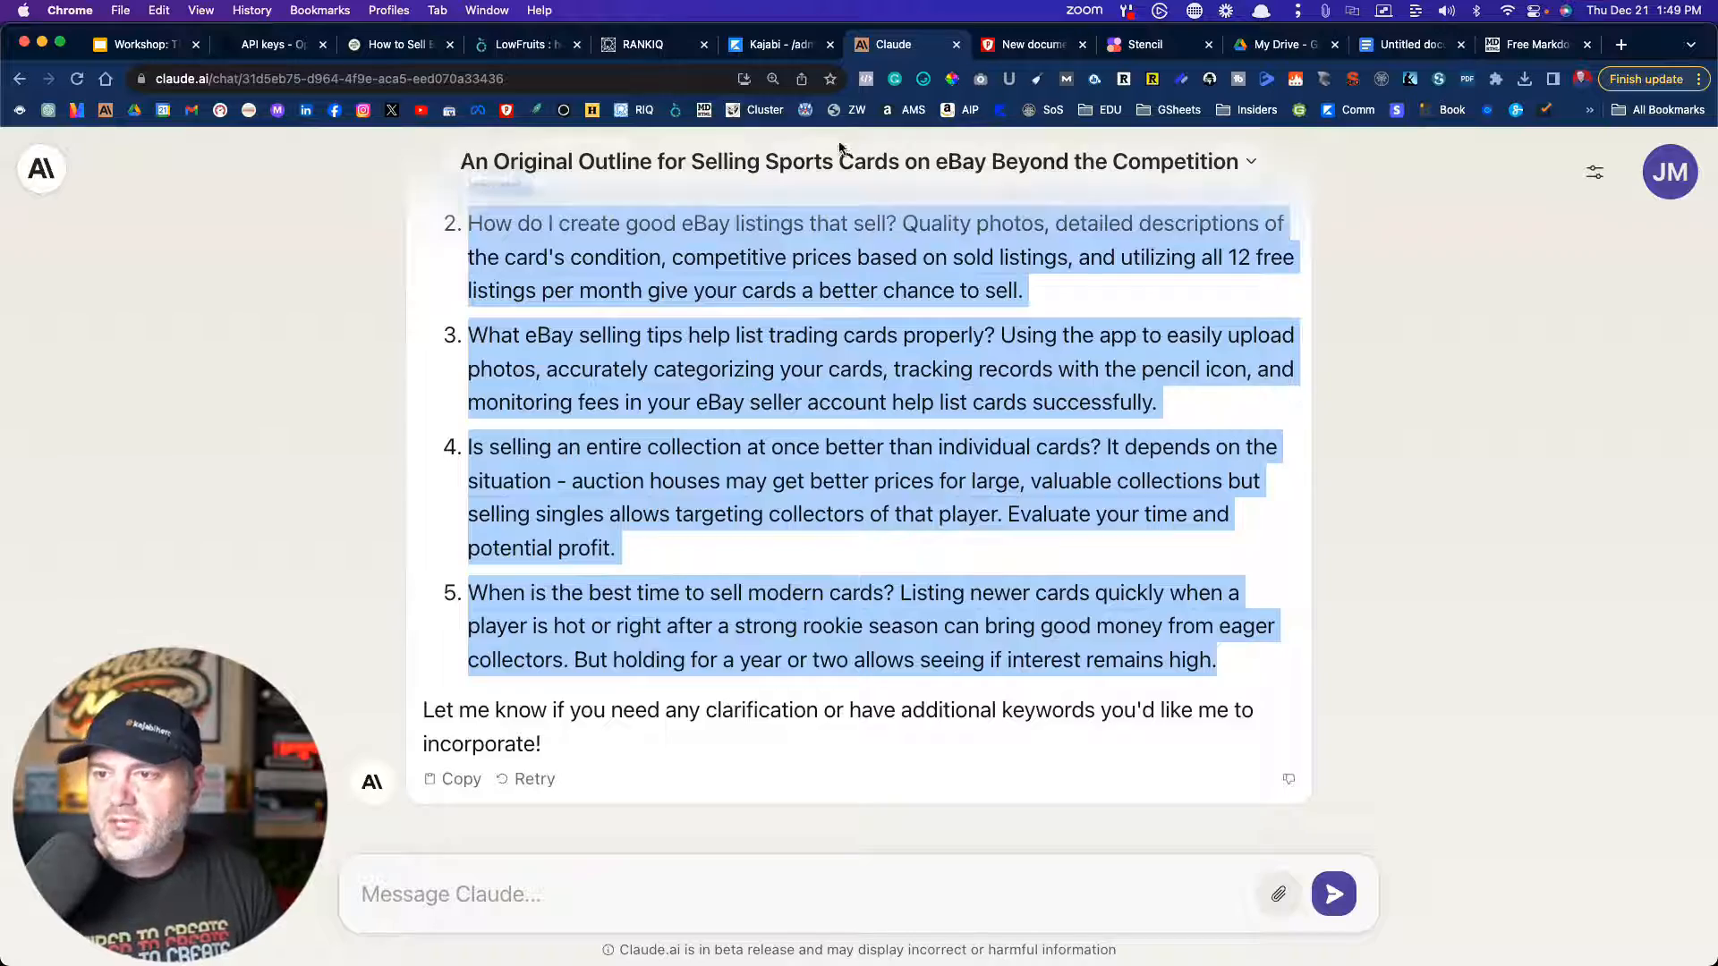
- Switch to RankIQ and paste the five FAQs on a new line after the legal considerations answer, above the conclusion
{"action": "left_click", "coordinate": [649, 44]}
{"action": "scroll", "coordinate": [413, 615], "scroll_direction": "down", "scroll_amount": 20}
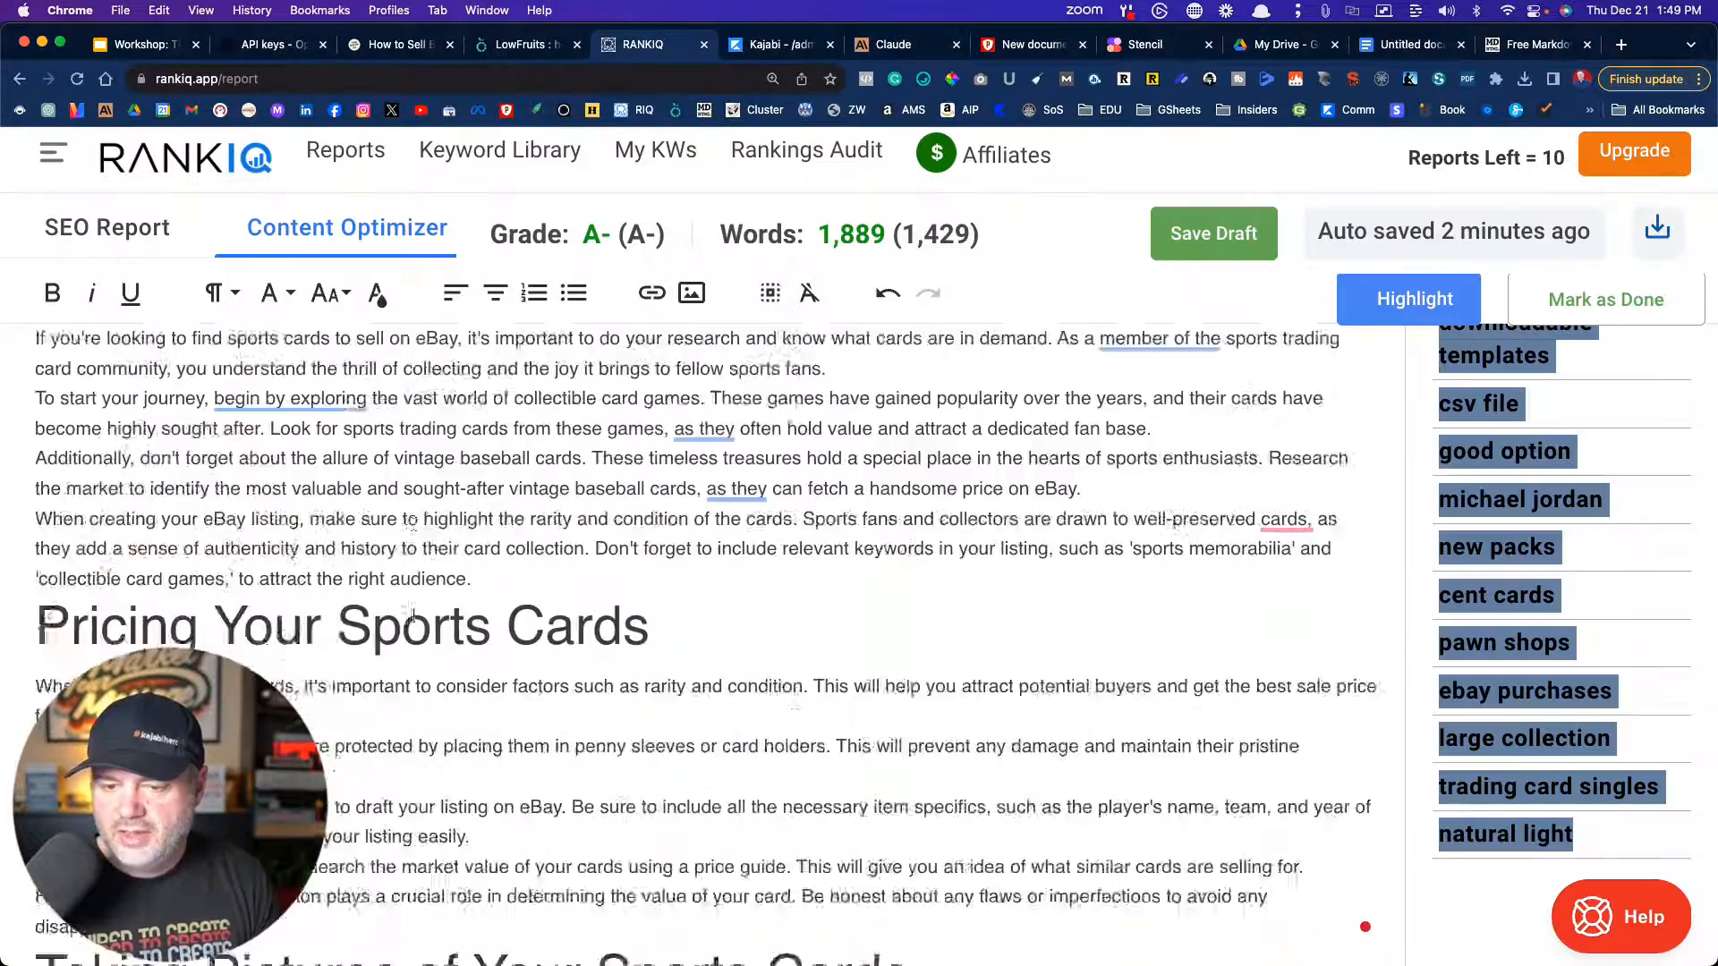
{"action": "scroll", "coordinate": [414, 604], "scroll_direction": "down", "scroll_amount": 5}
{"action": "scroll", "coordinate": [413, 605], "scroll_direction": "up", "scroll_amount": 10}
{"action": "scroll", "coordinate": [412, 605], "scroll_direction": "down", "scroll_amount": 2}
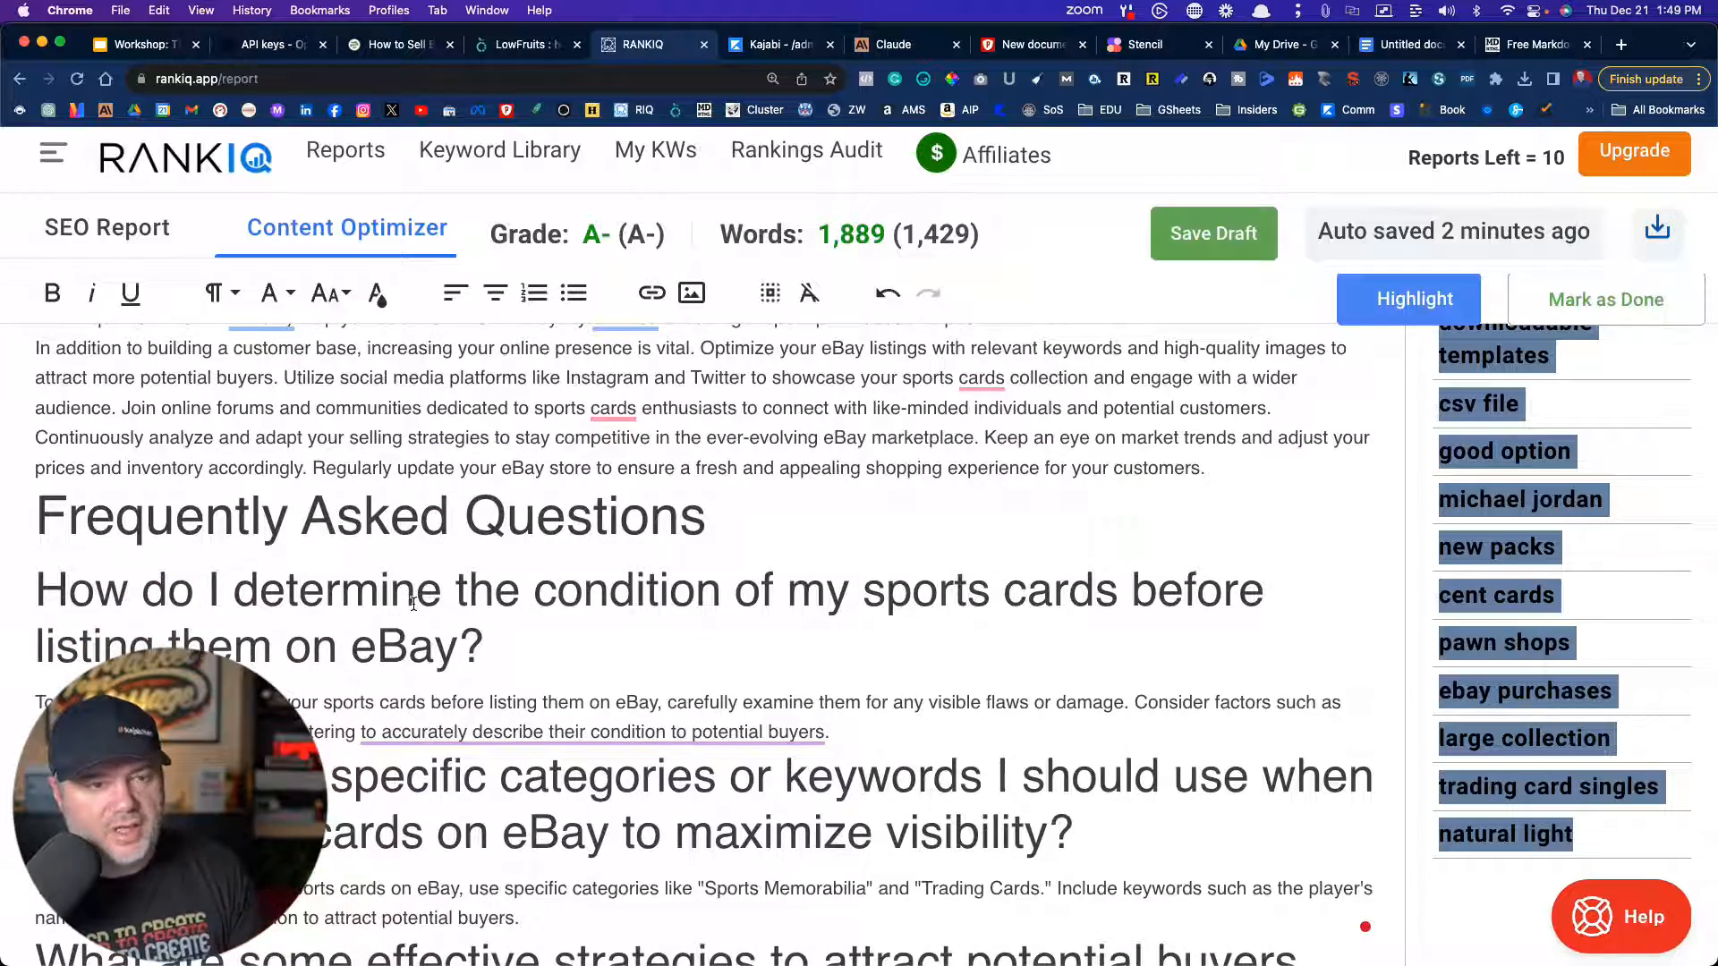
{"action": "scroll", "coordinate": [414, 604], "scroll_direction": "down", "scroll_amount": 15}
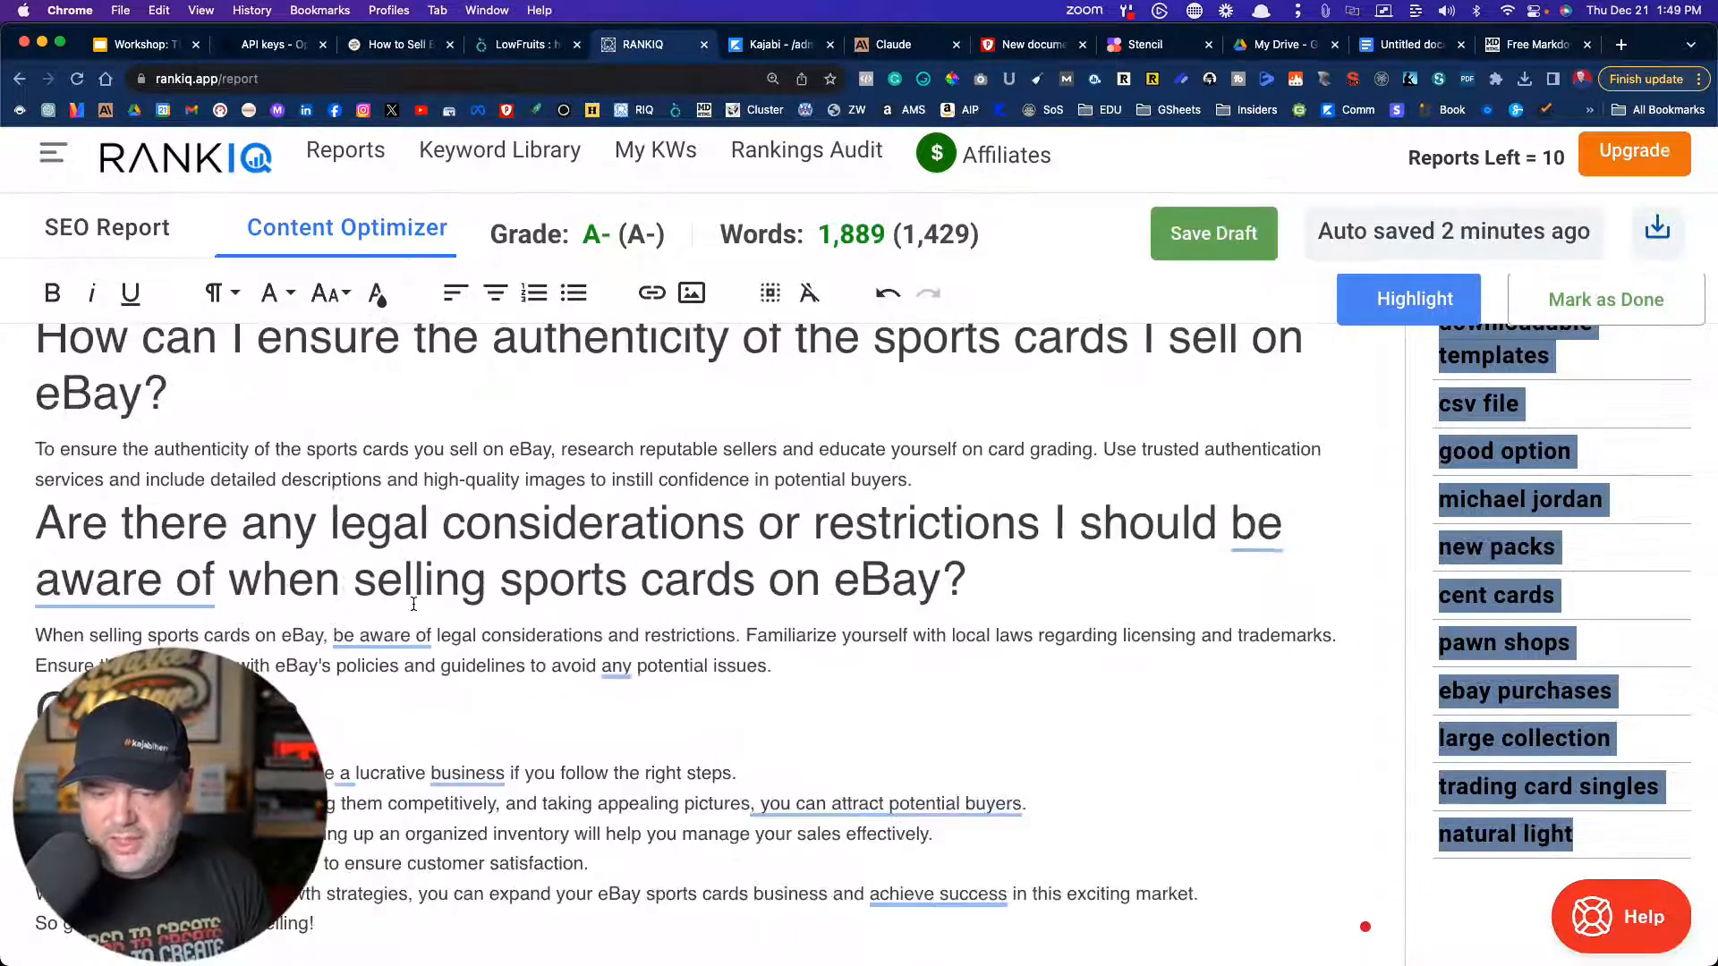
{"action": "left_click", "coordinate": [791, 671]}
{"action": "key", "text": "Return"}
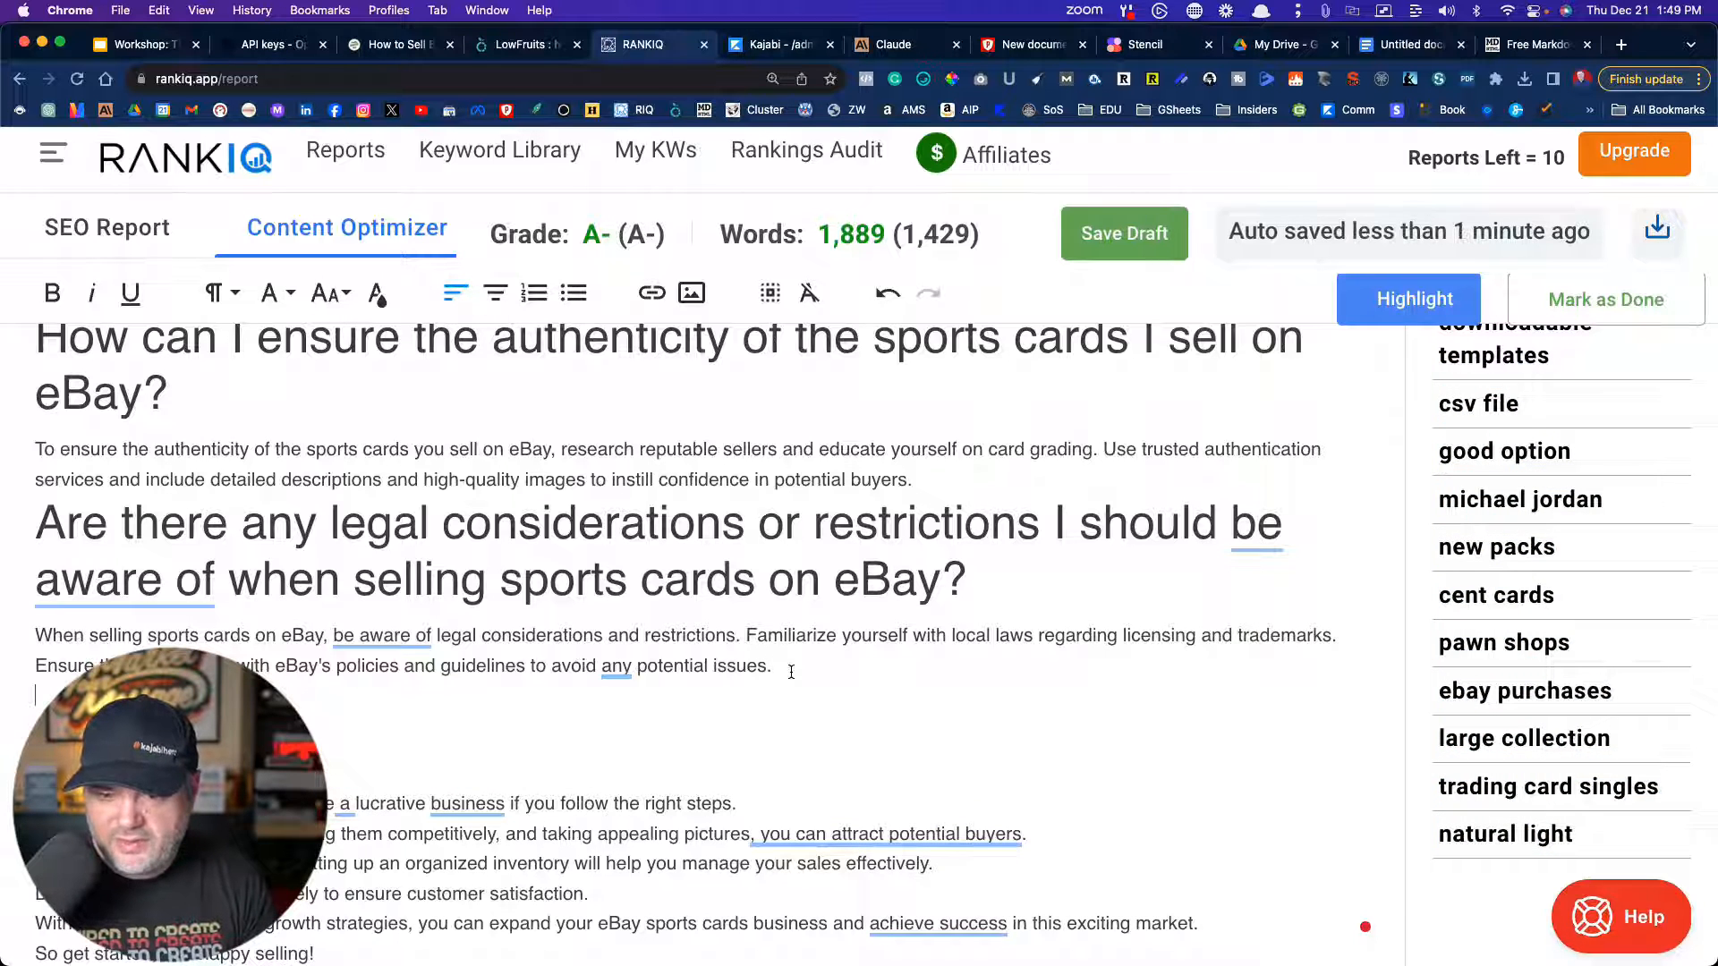
{"action": "key", "text": "super+v"}
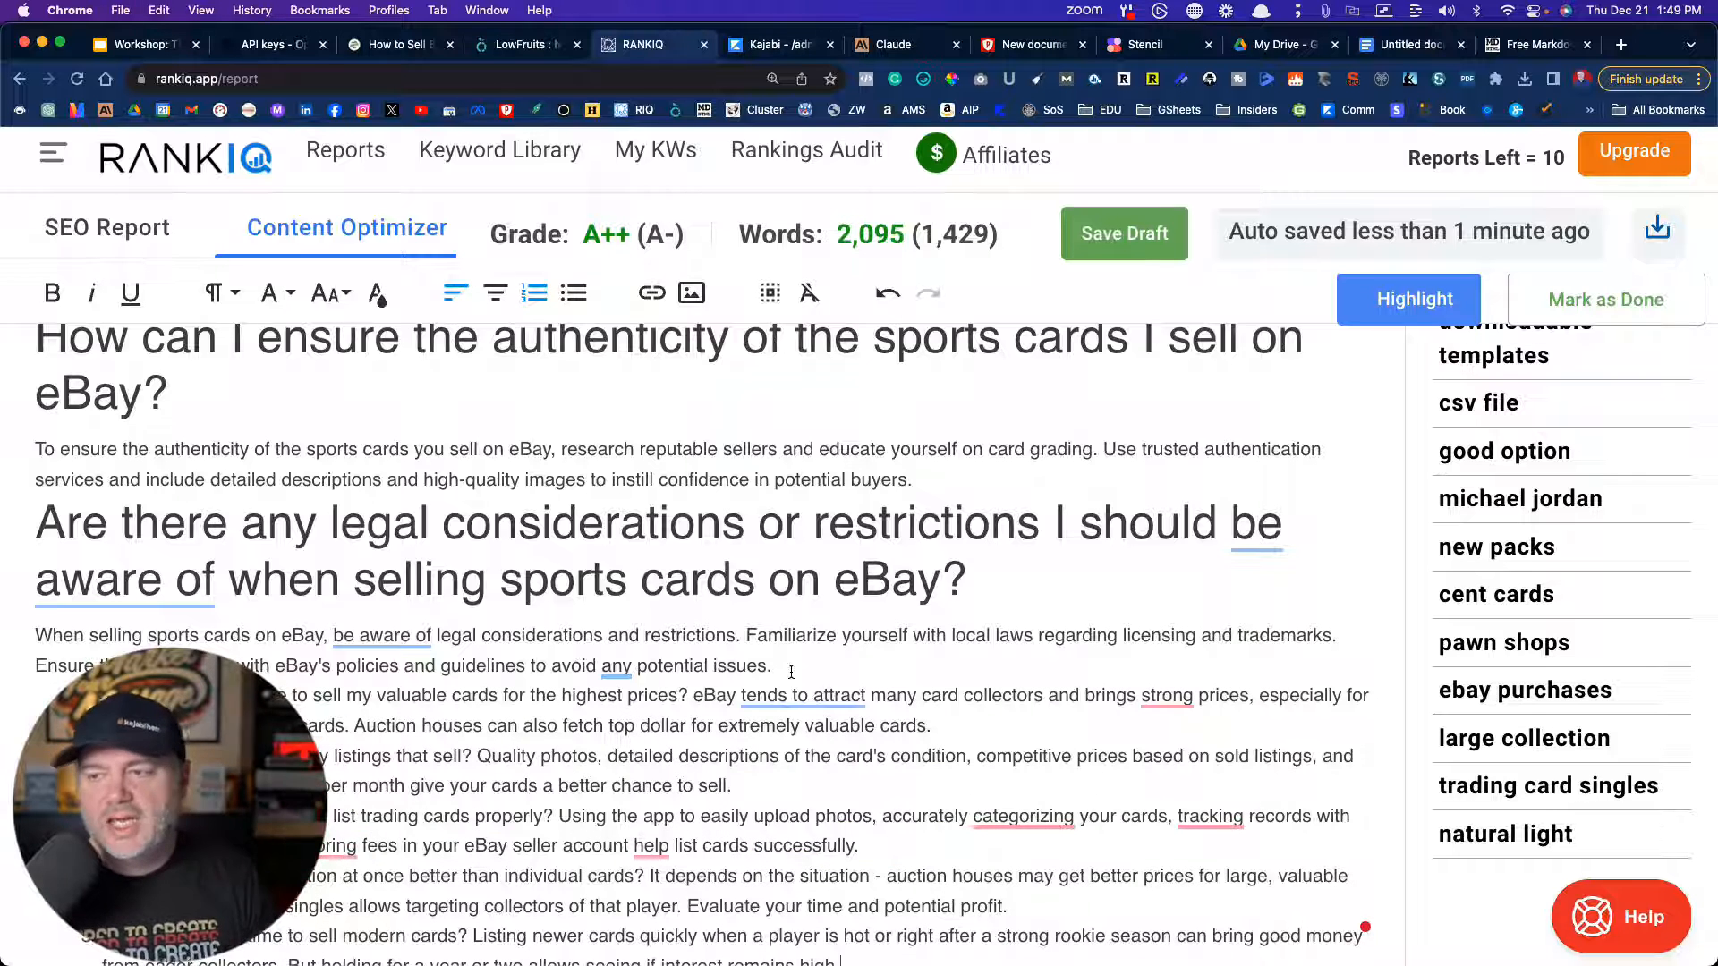
- Take the "best place to sell my valuable cards" FAQ out of the numbered list and put its answer on its own line
{"action": "scroll", "coordinate": [627, 581], "scroll_direction": "down", "scroll_amount": 3}
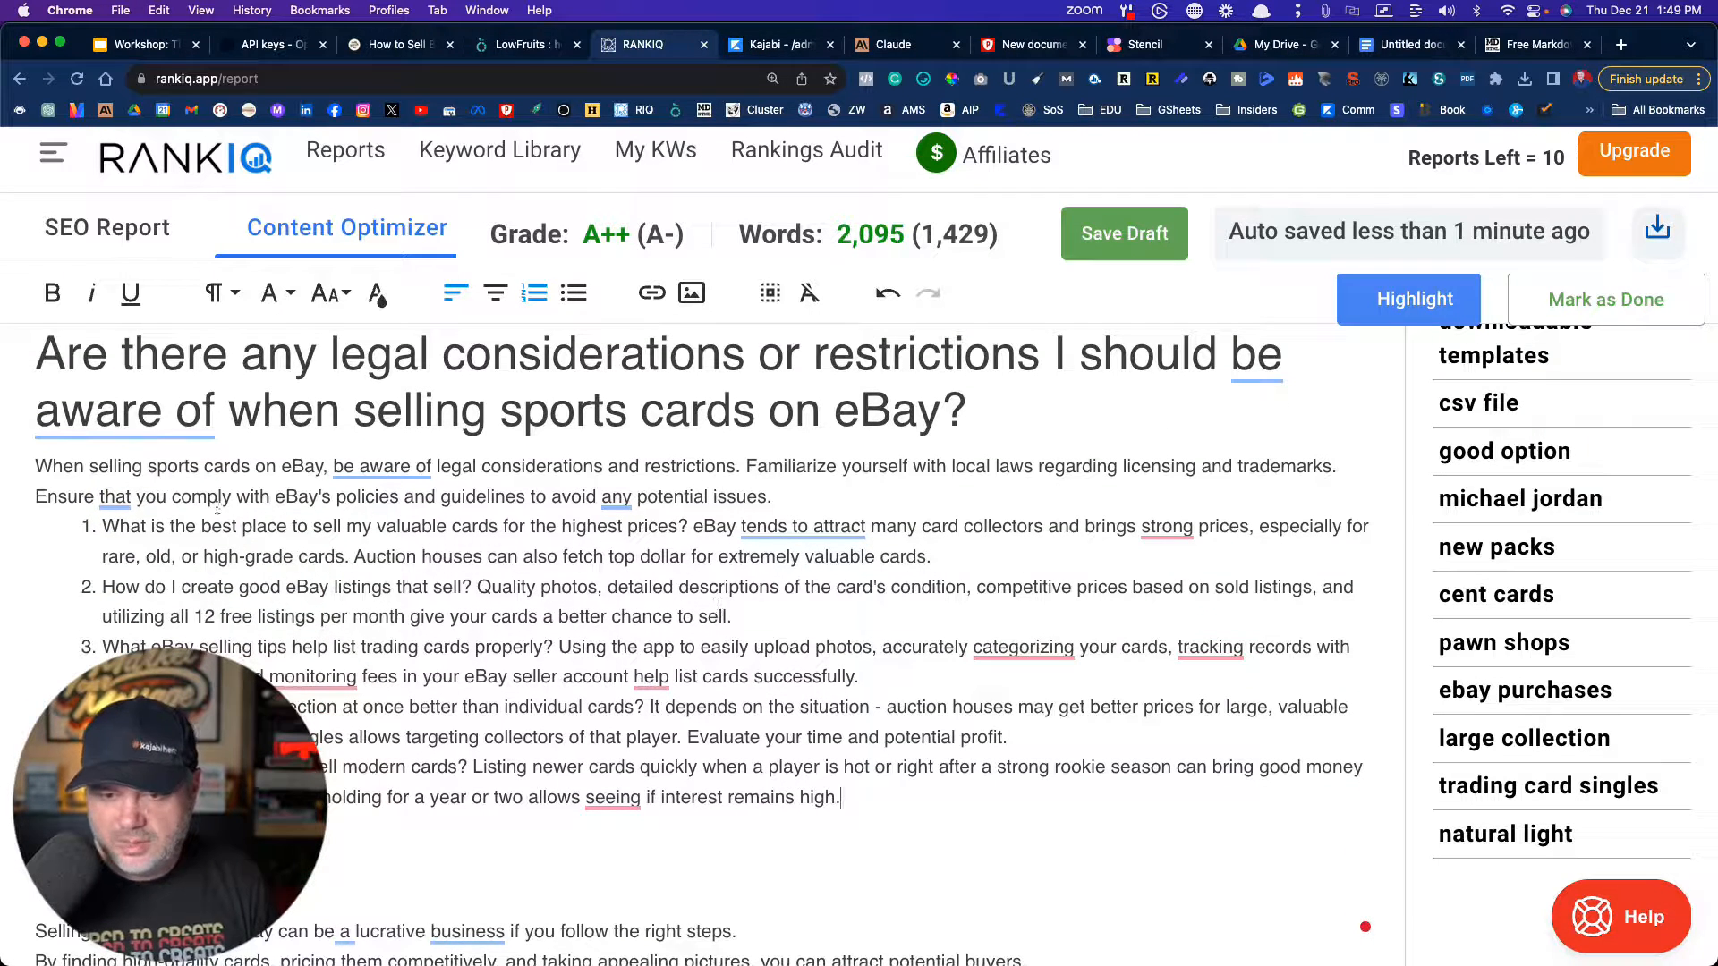
{"action": "left_click", "coordinate": [104, 528]}
{"action": "key", "text": "BackSpace"}
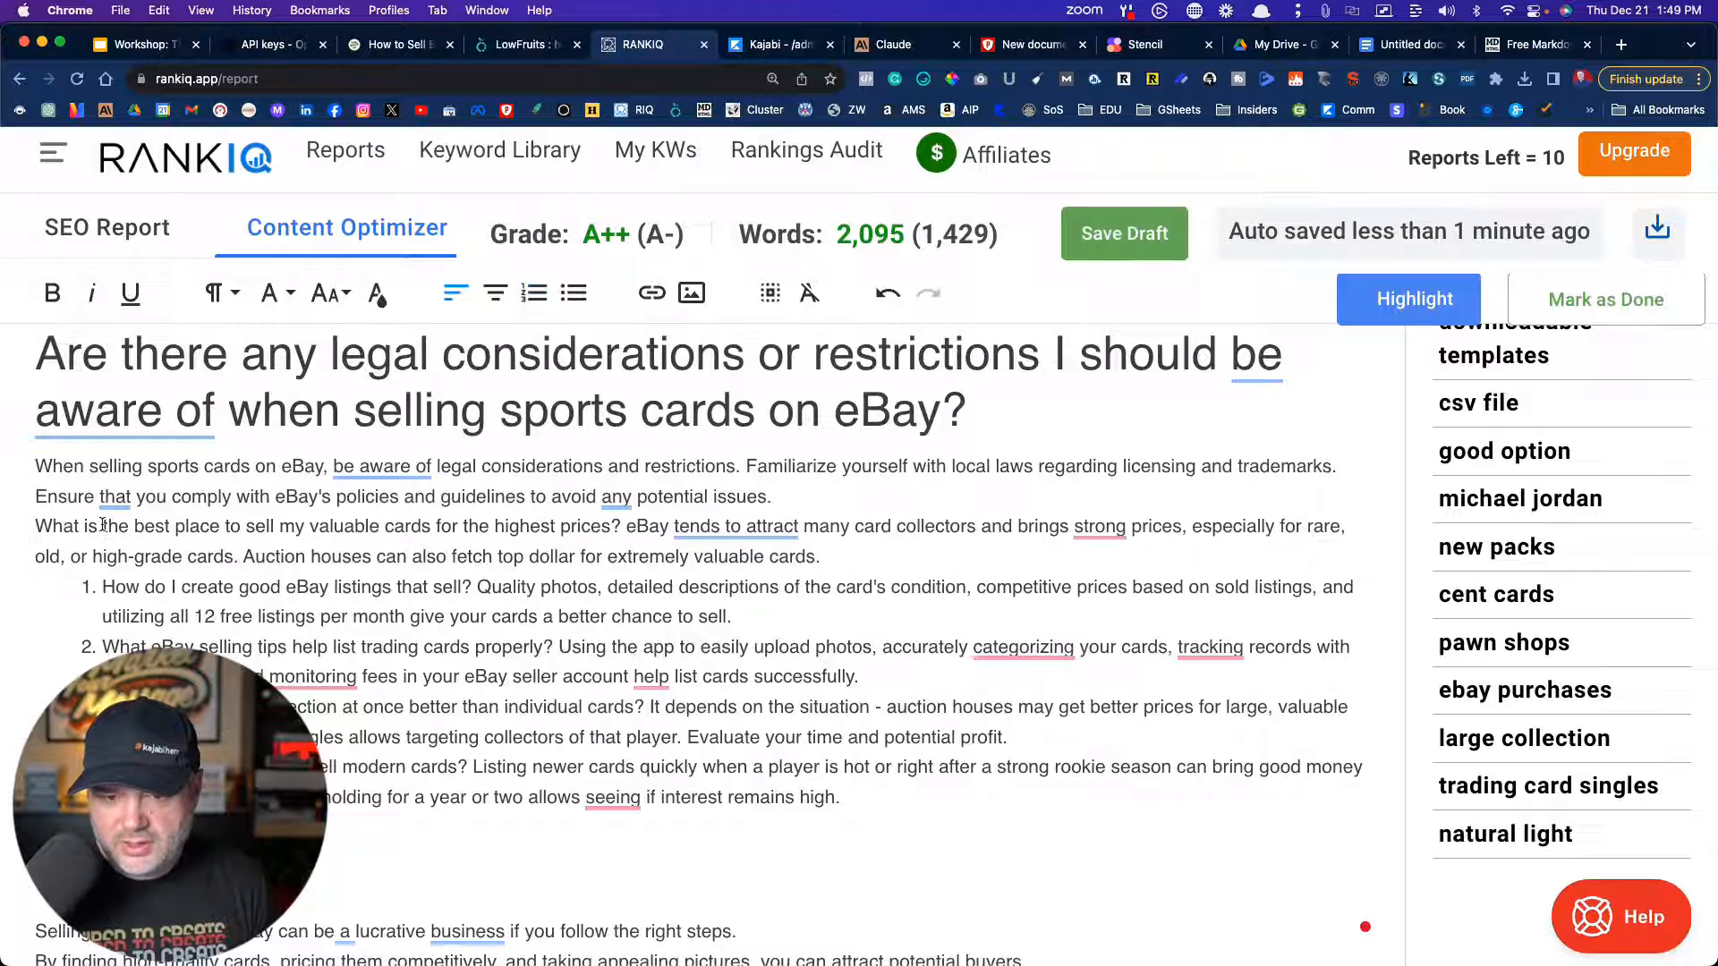
{"action": "left_click", "coordinate": [627, 528]}
{"action": "key", "text": "Return"}
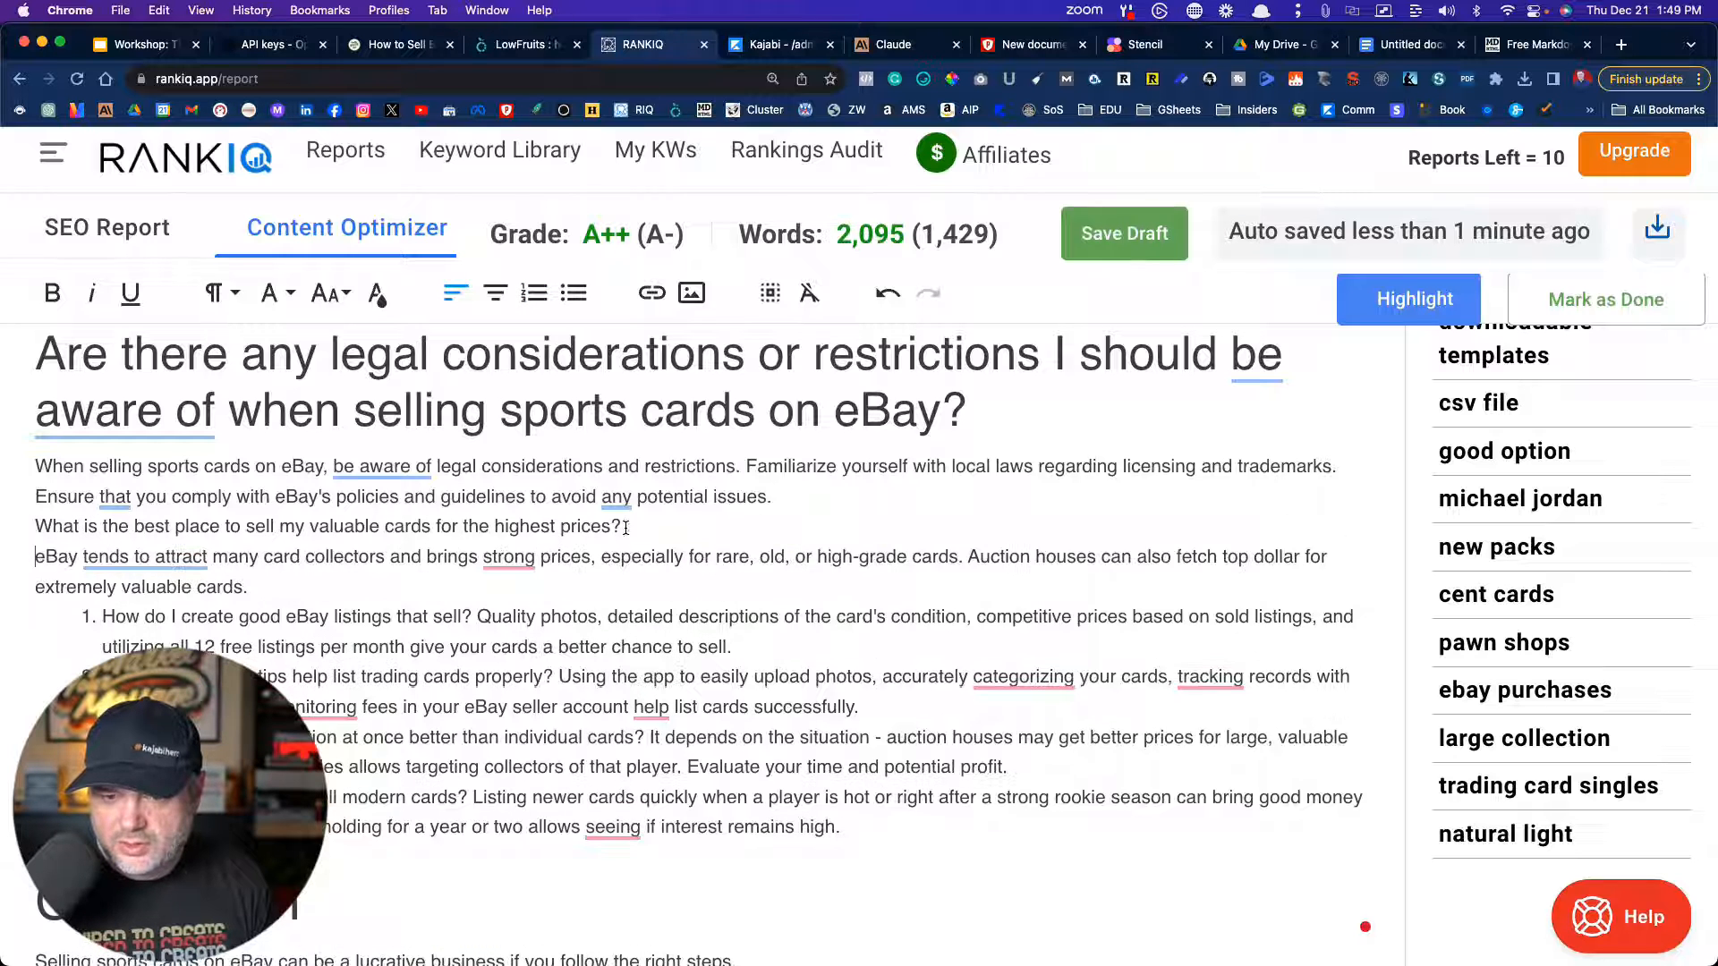
- Take the "good eBay listings" and "eBay selling tips" FAQs out of the numbered list and separate each question from its answer
{"action": "left_click", "coordinate": [103, 617]}
{"action": "key", "text": "BackSpace"}
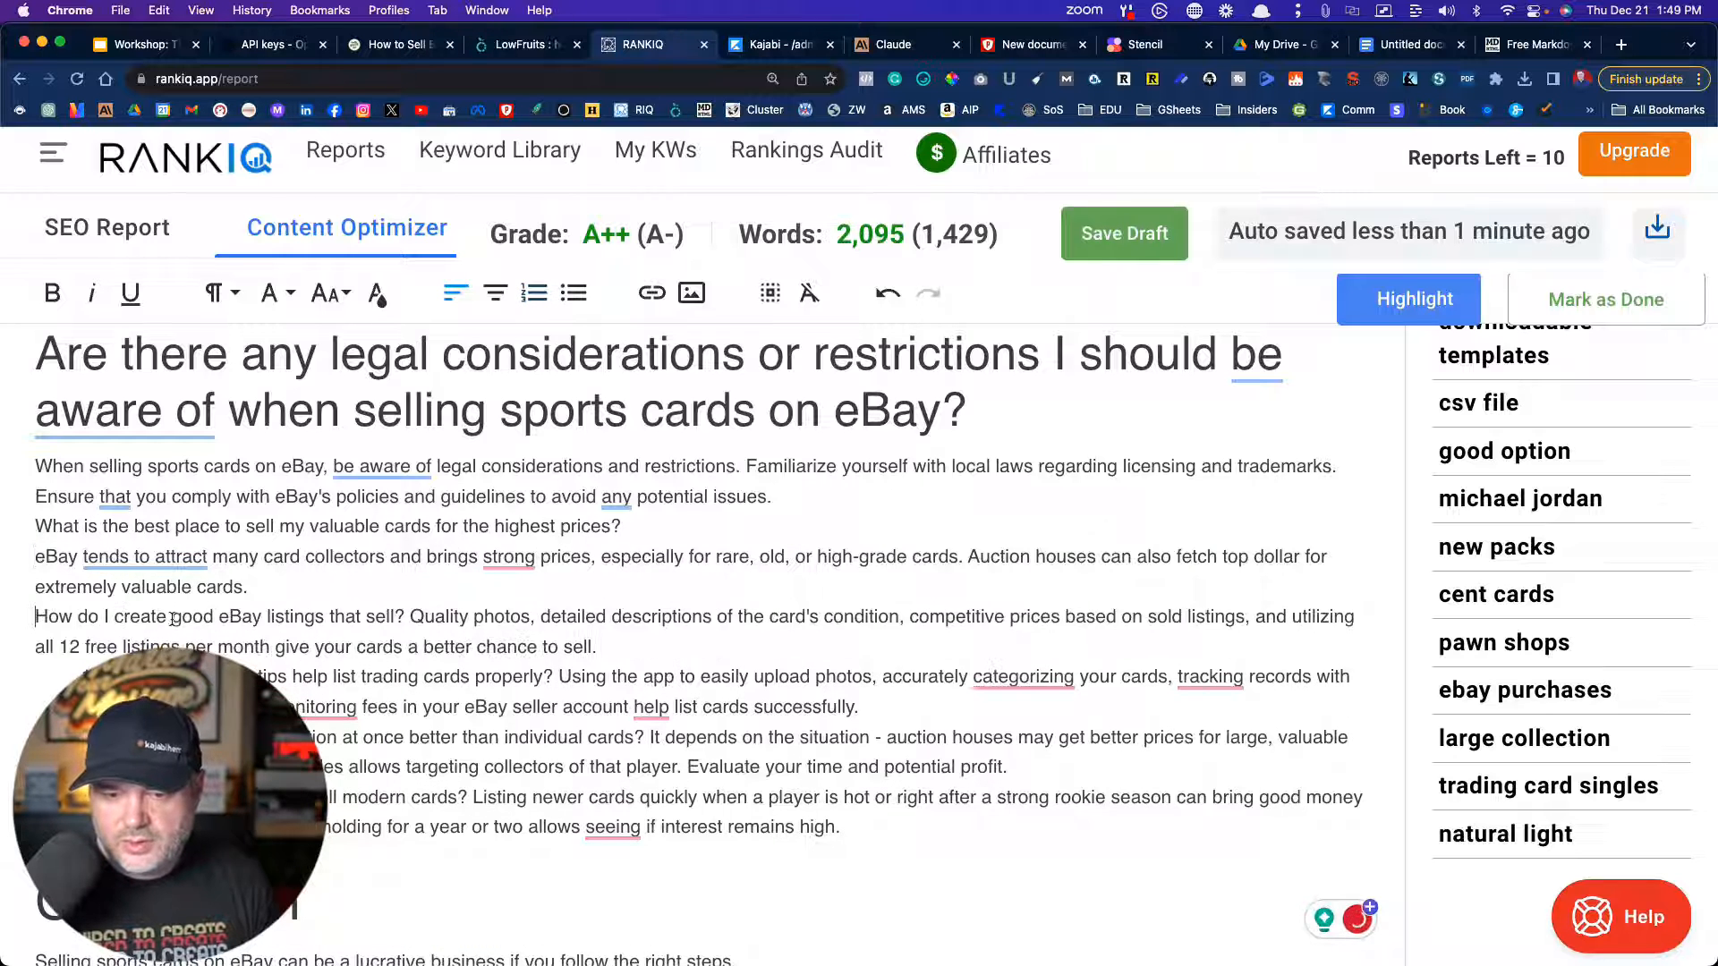
{"action": "left_click", "coordinate": [410, 617]}
{"action": "key", "text": "Return"}
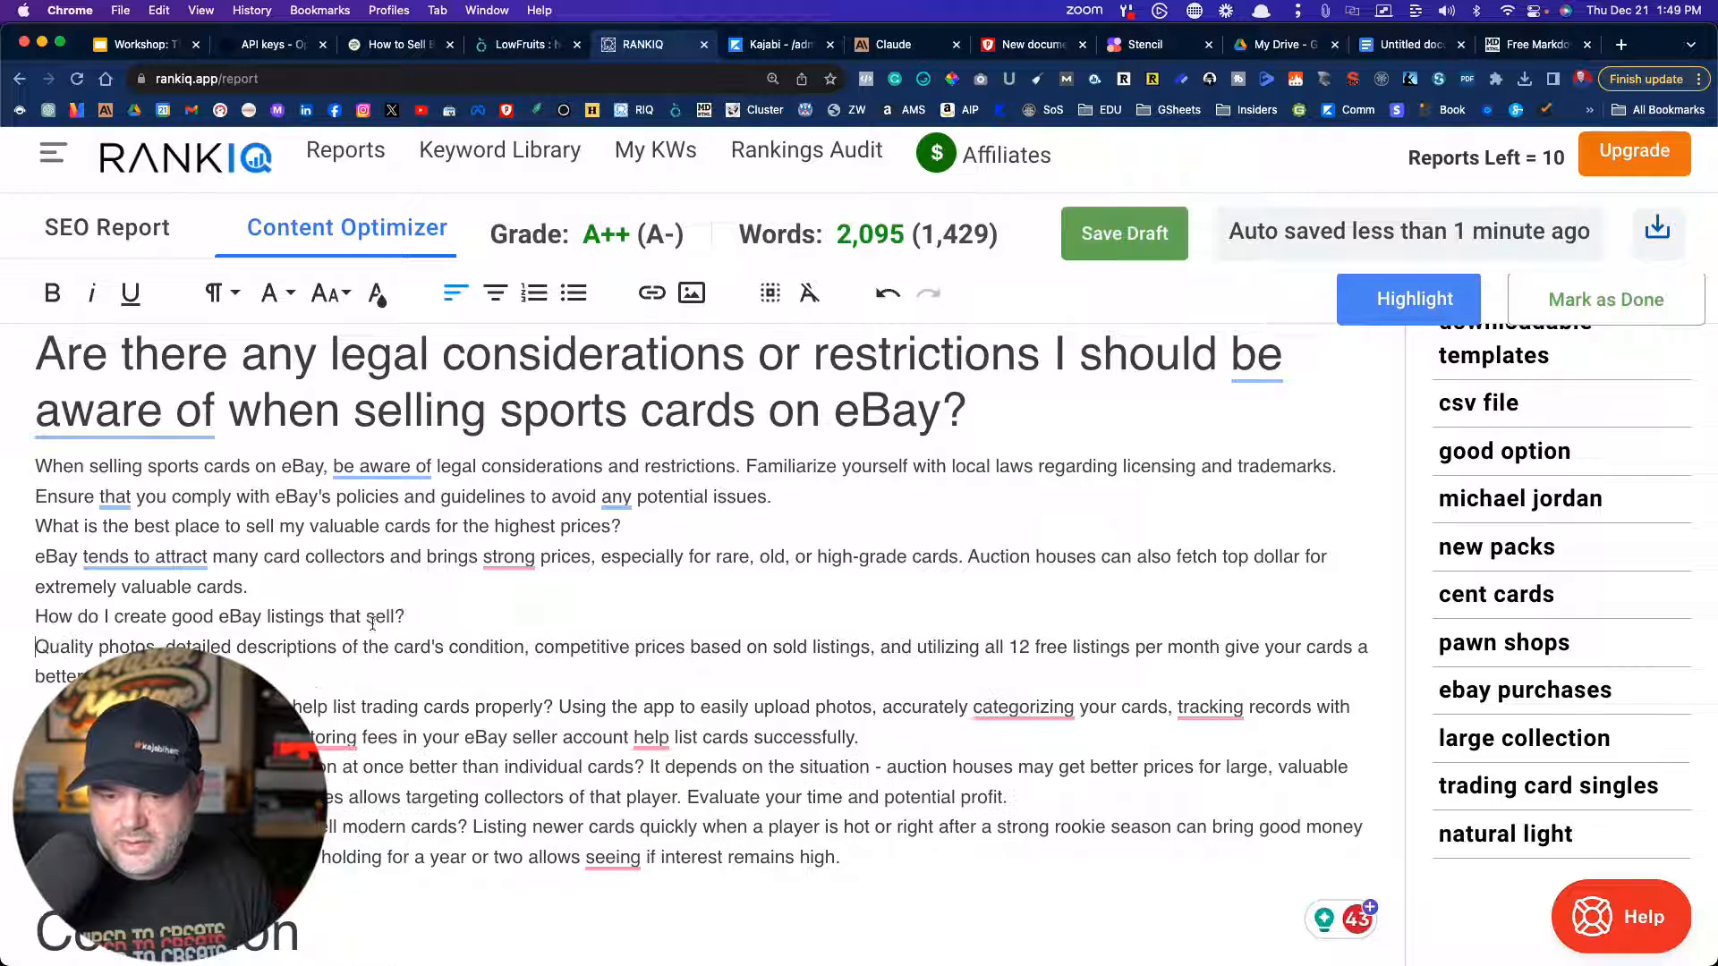
{"action": "left_click", "coordinate": [104, 707]}
{"action": "key", "text": "BackSpace"}
{"action": "left_click", "coordinate": [489, 708]}
{"action": "key", "text": "Return"}
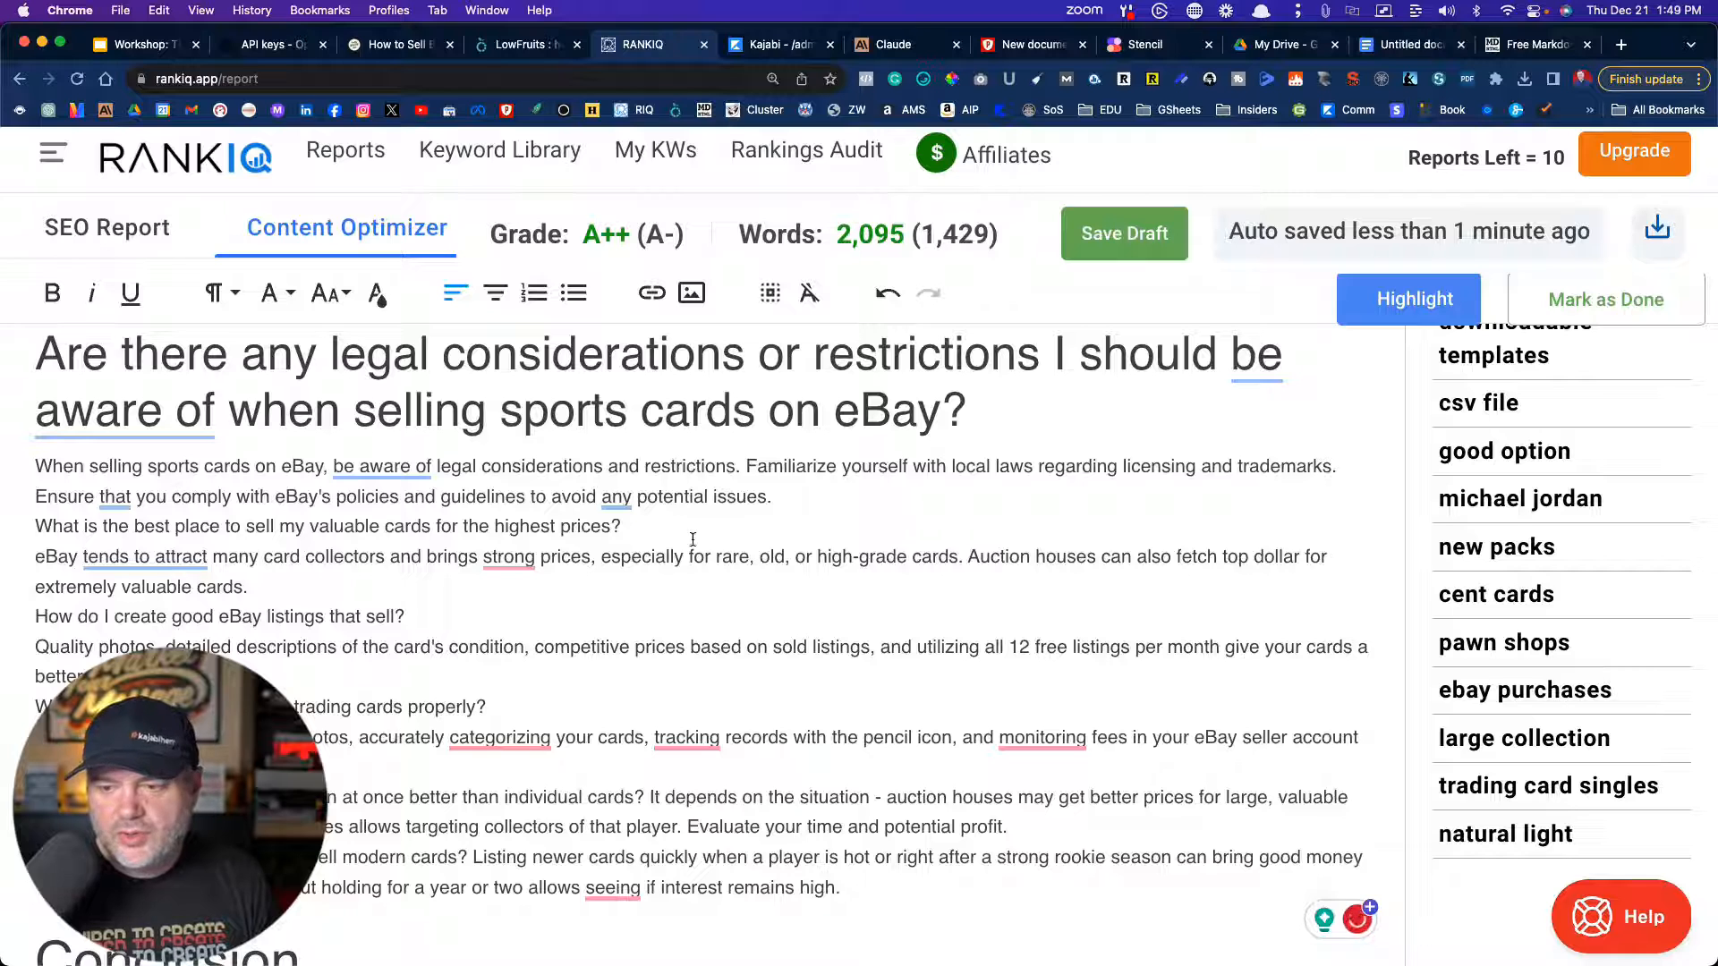
- Format the questions on the best place to sell, good eBay listings and eBay selling tips as Heading 3
{"action": "left_click", "coordinate": [218, 293]}
{"action": "left_click", "coordinate": [288, 526]}
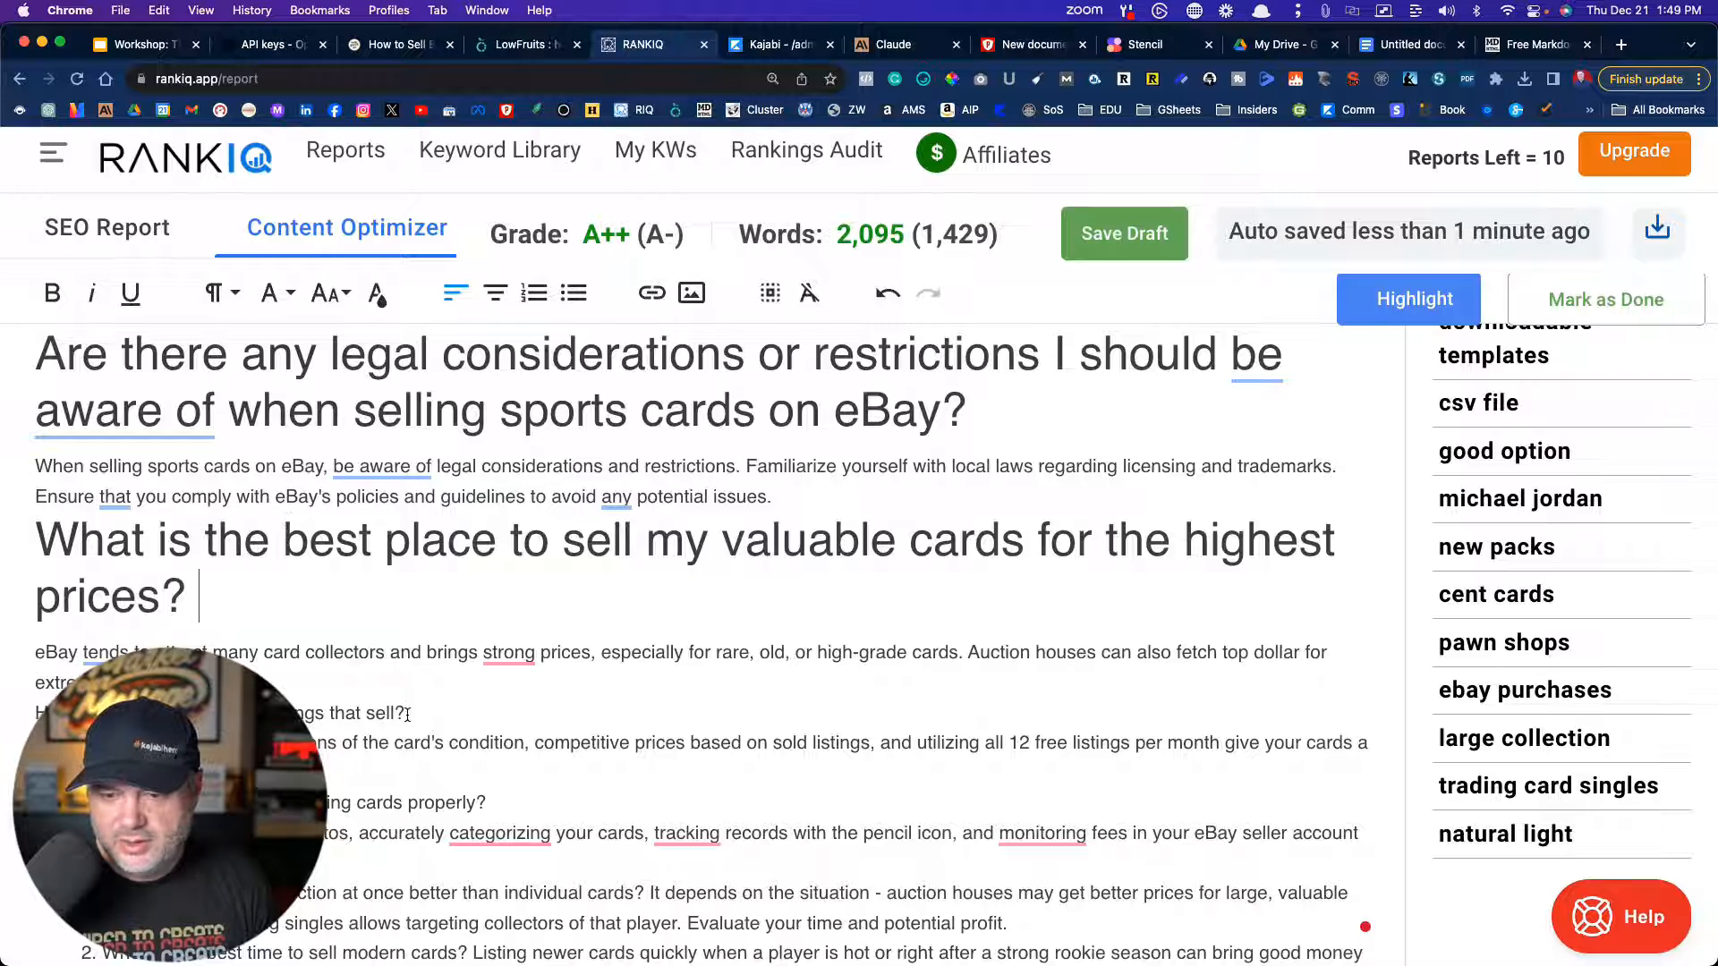
{"action": "left_click", "coordinate": [217, 292]}
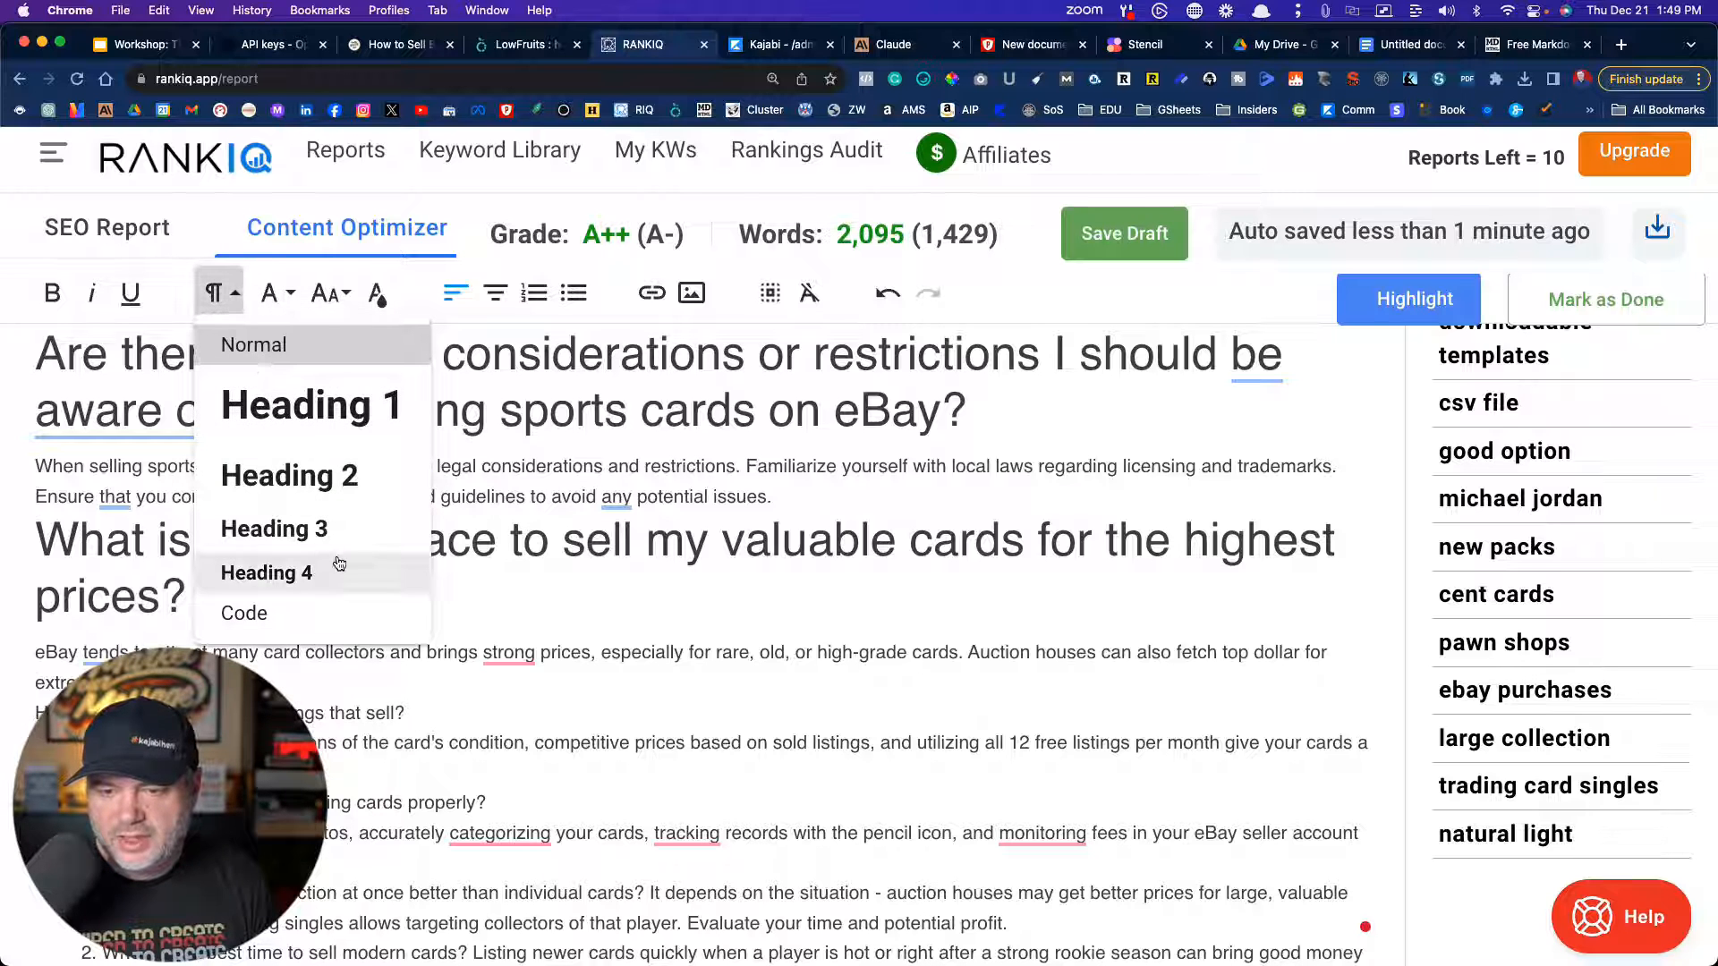
{"action": "left_click", "coordinate": [331, 529]}
{"action": "scroll", "coordinate": [504, 584], "scroll_direction": "down", "scroll_amount": 3}
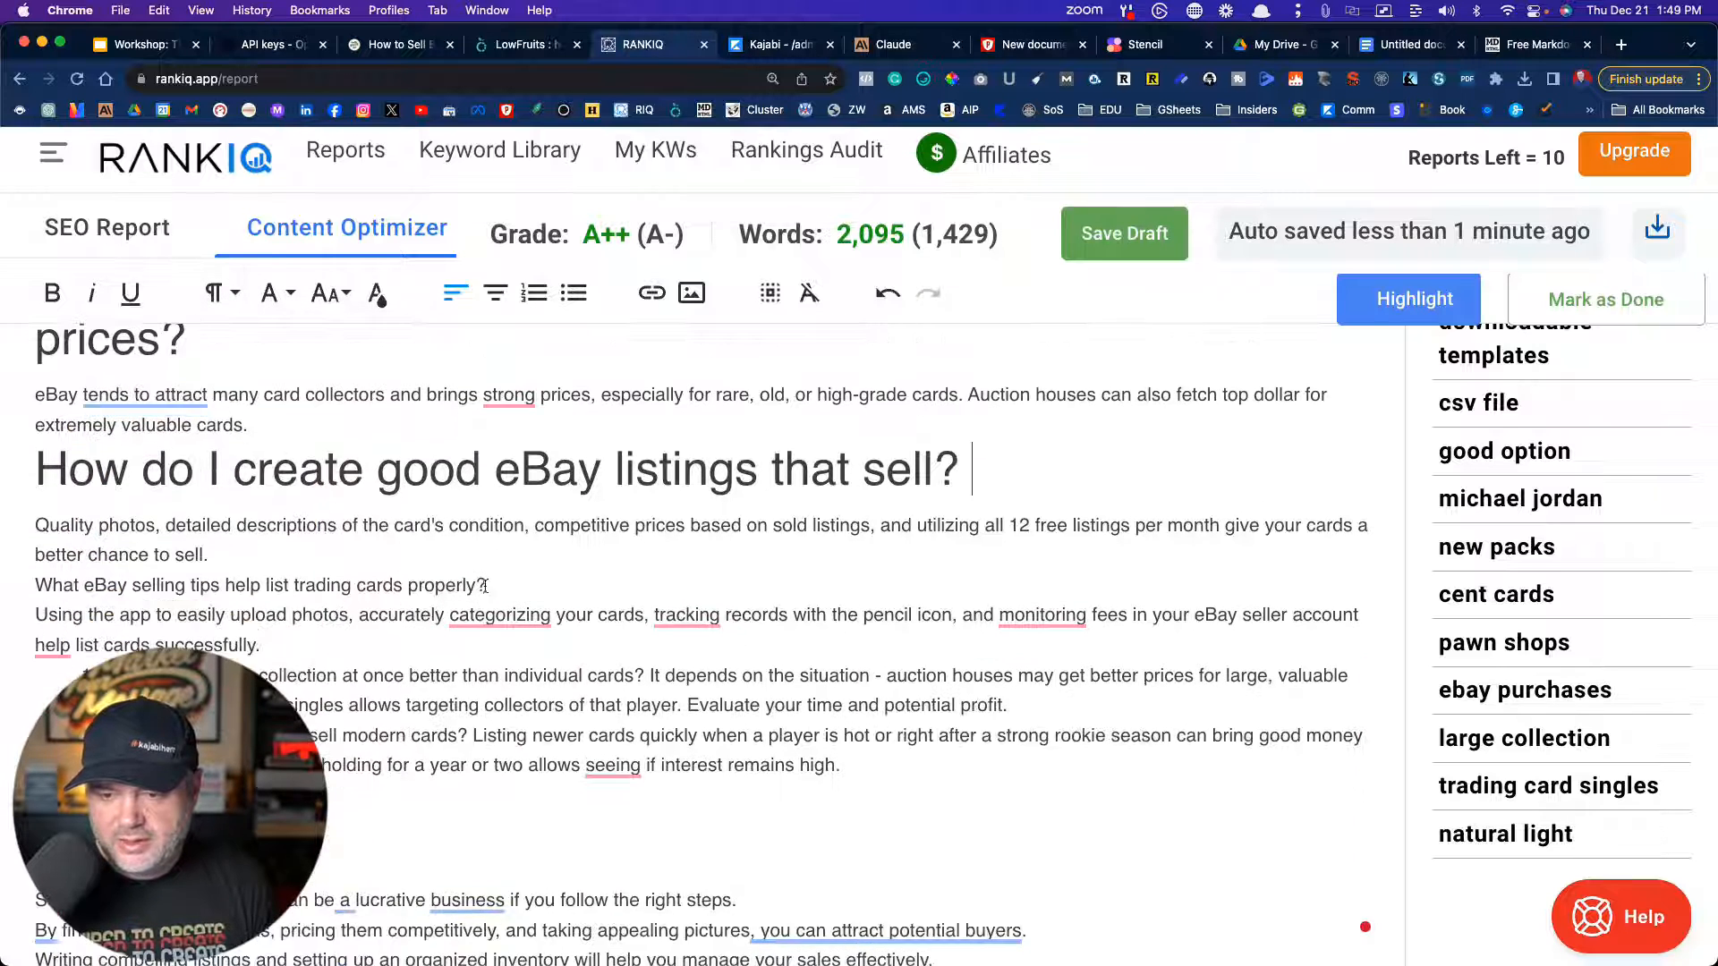
{"action": "left_click", "coordinate": [217, 292]}
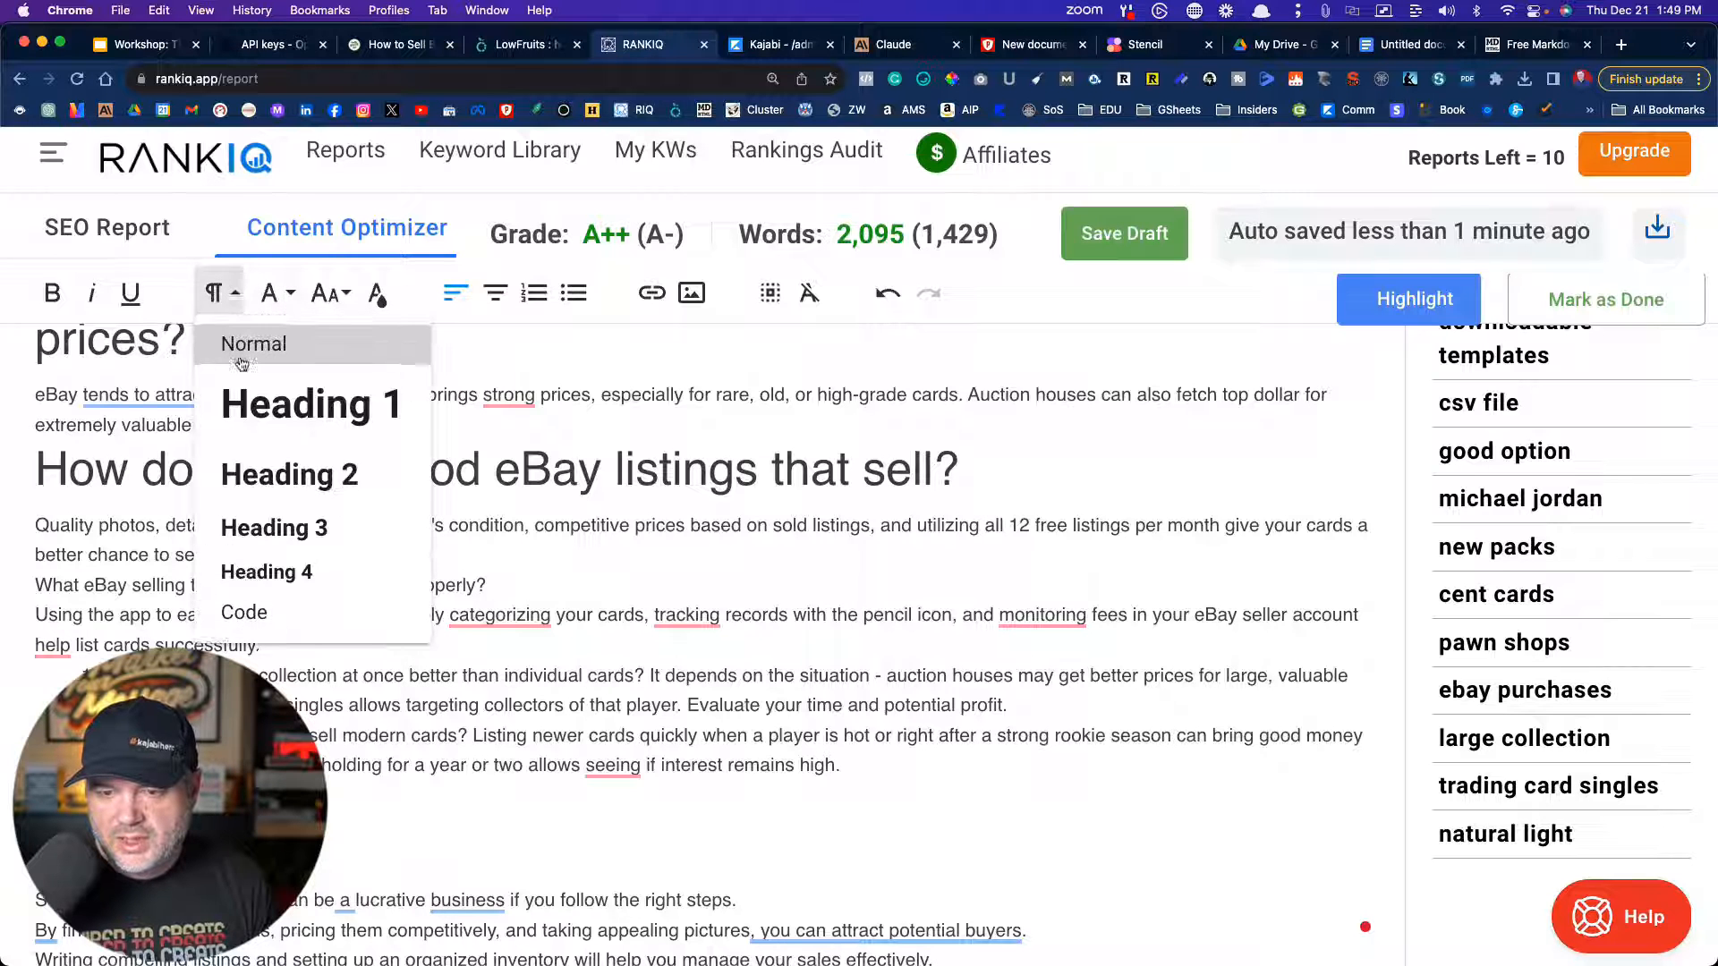
{"action": "left_click", "coordinate": [314, 524]}
- Unlist the "Is selling an entire collection at once better" FAQ, split off its answer and make the question Heading 3
{"action": "scroll", "coordinate": [320, 545], "scroll_direction": "down", "scroll_amount": 3}
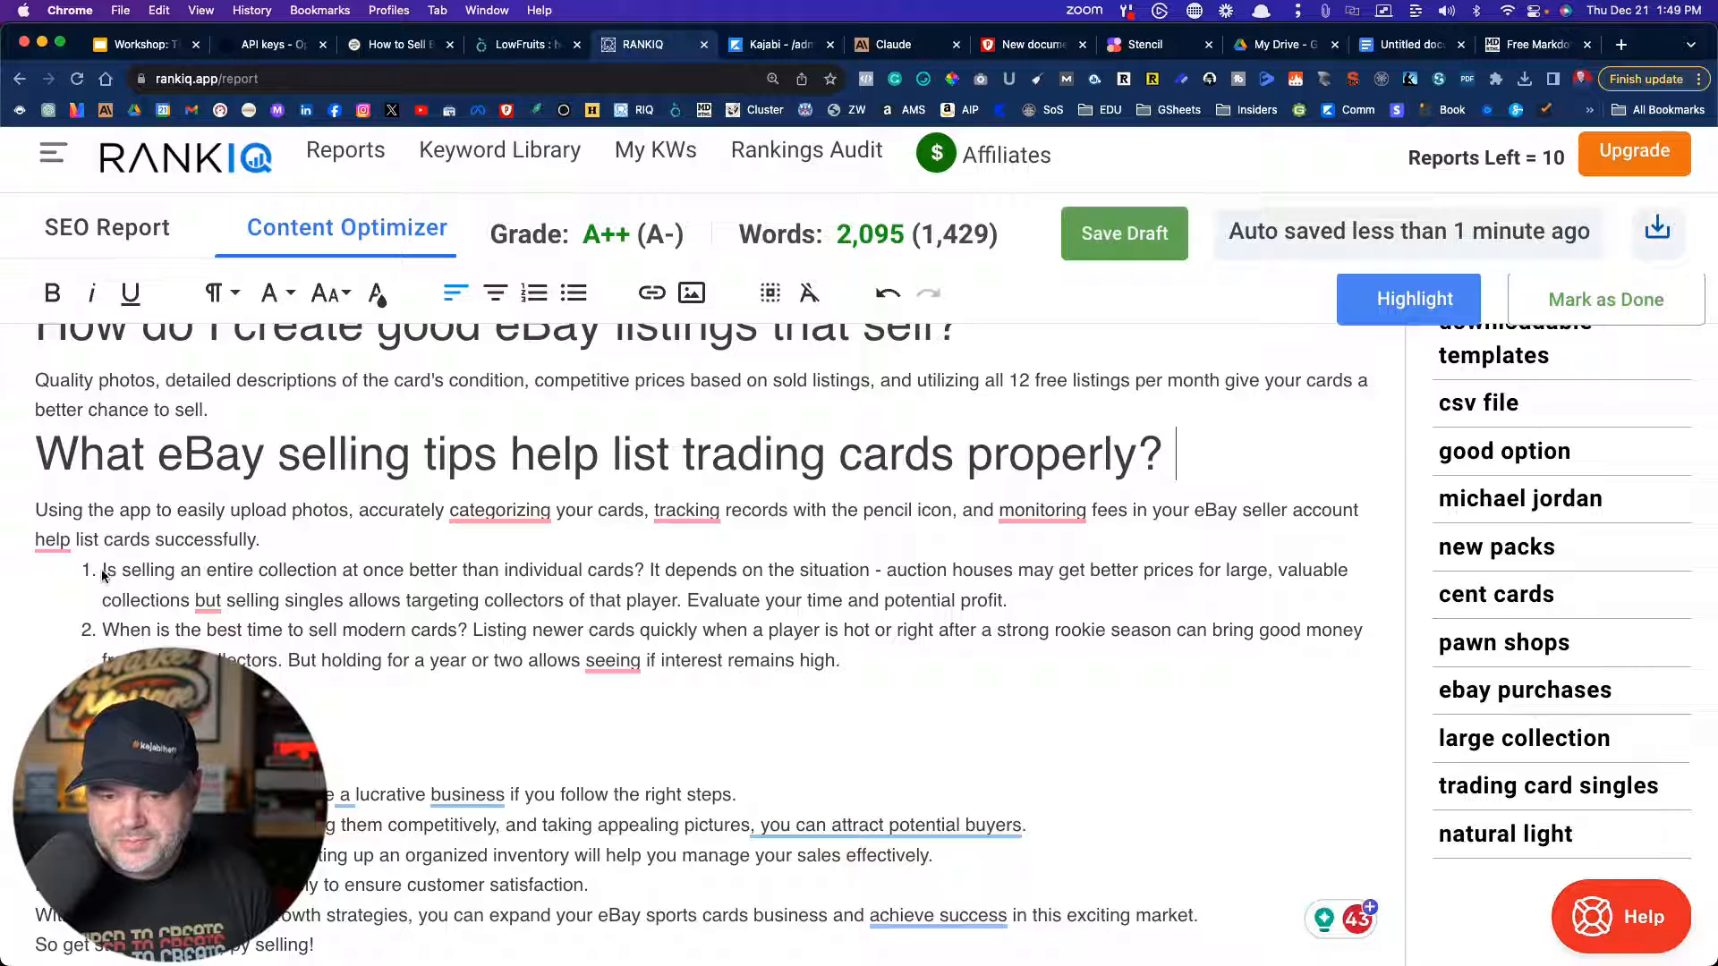
{"action": "key", "text": "BackSpace"}
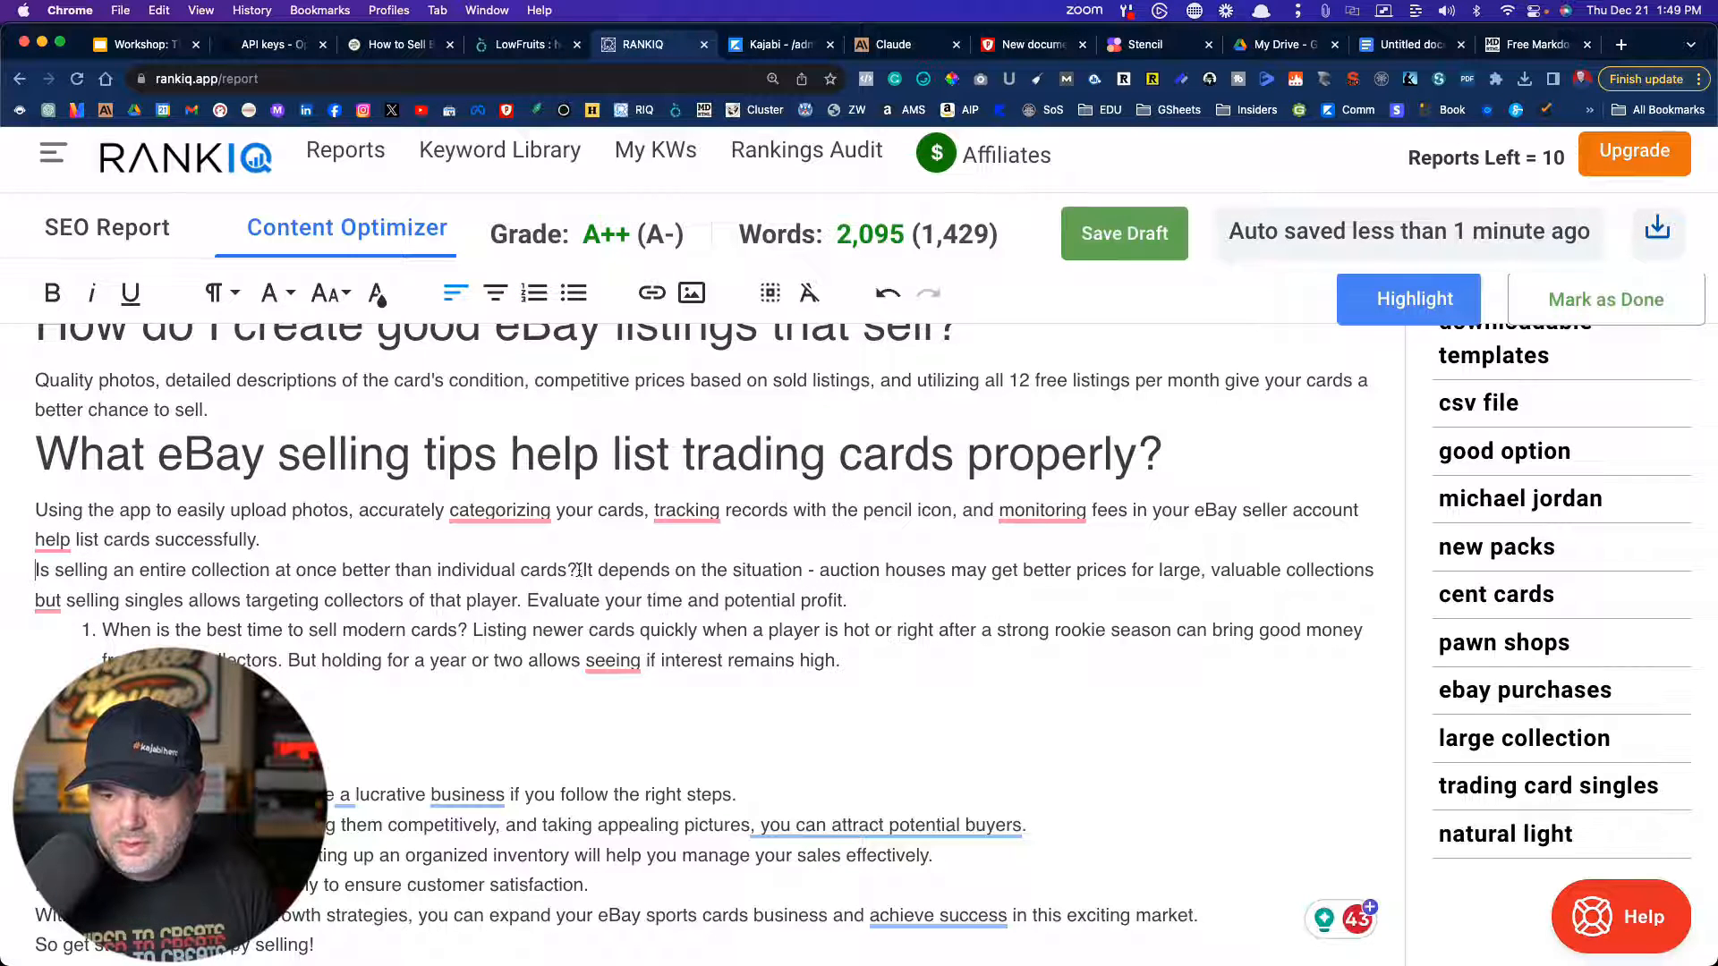
{"action": "key", "text": "Return"}
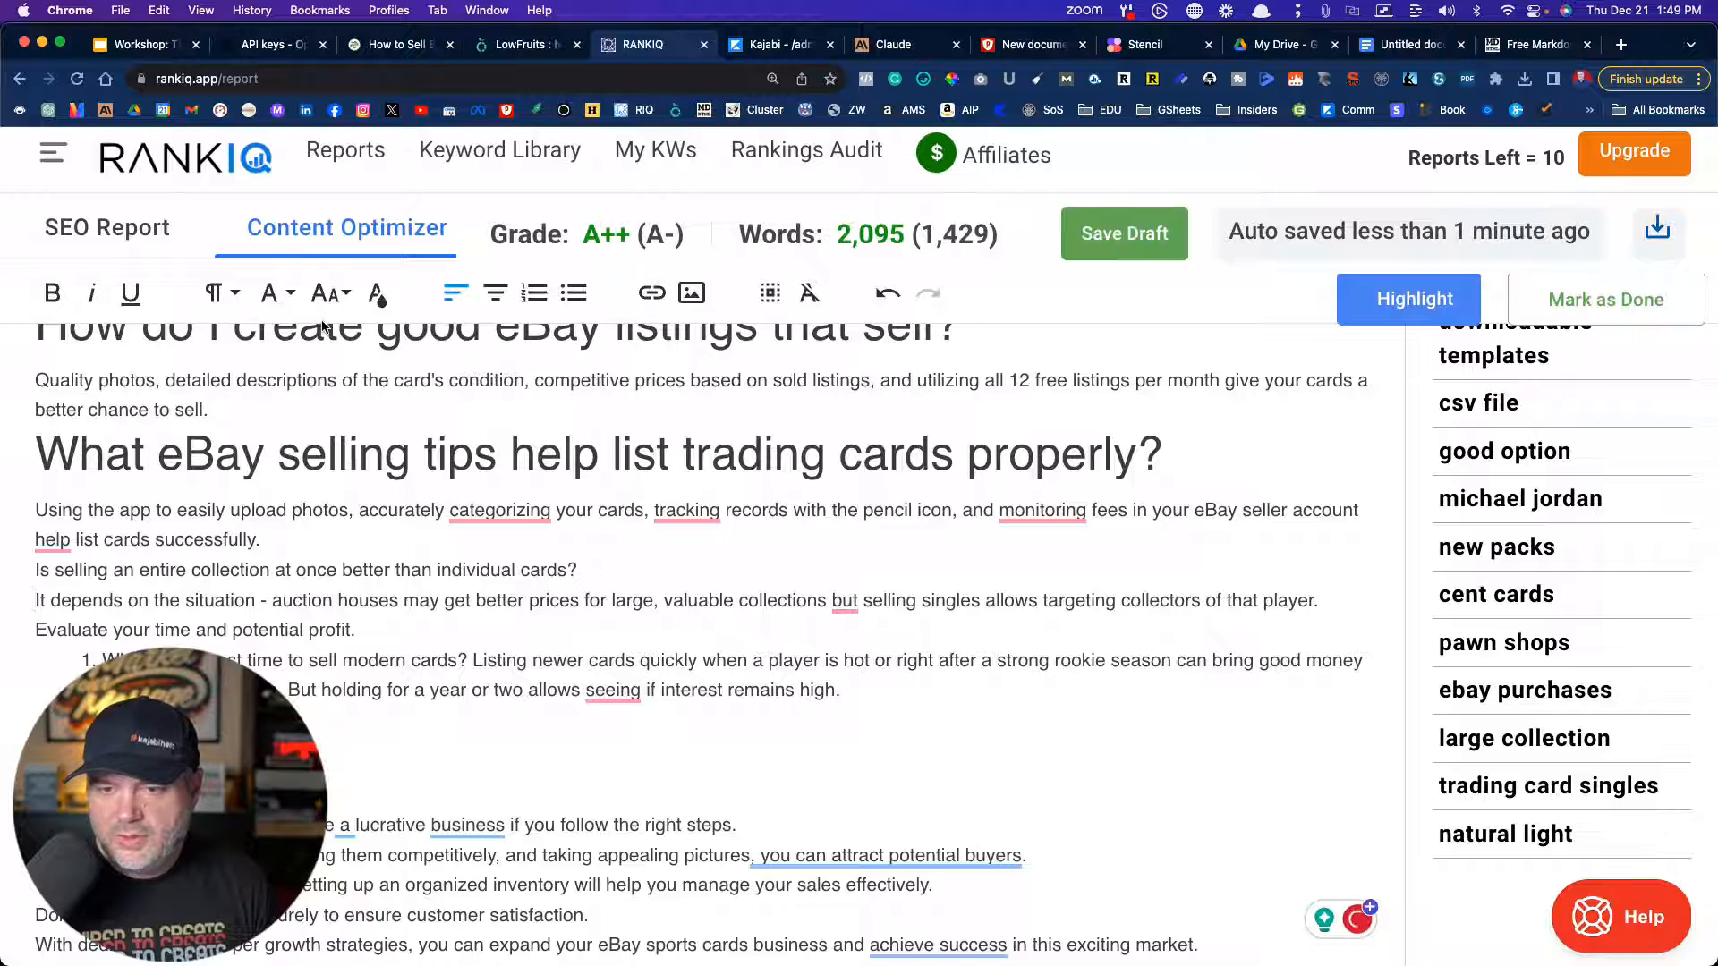
{"action": "left_click", "coordinate": [216, 294]}
{"action": "left_click", "coordinate": [273, 528]}
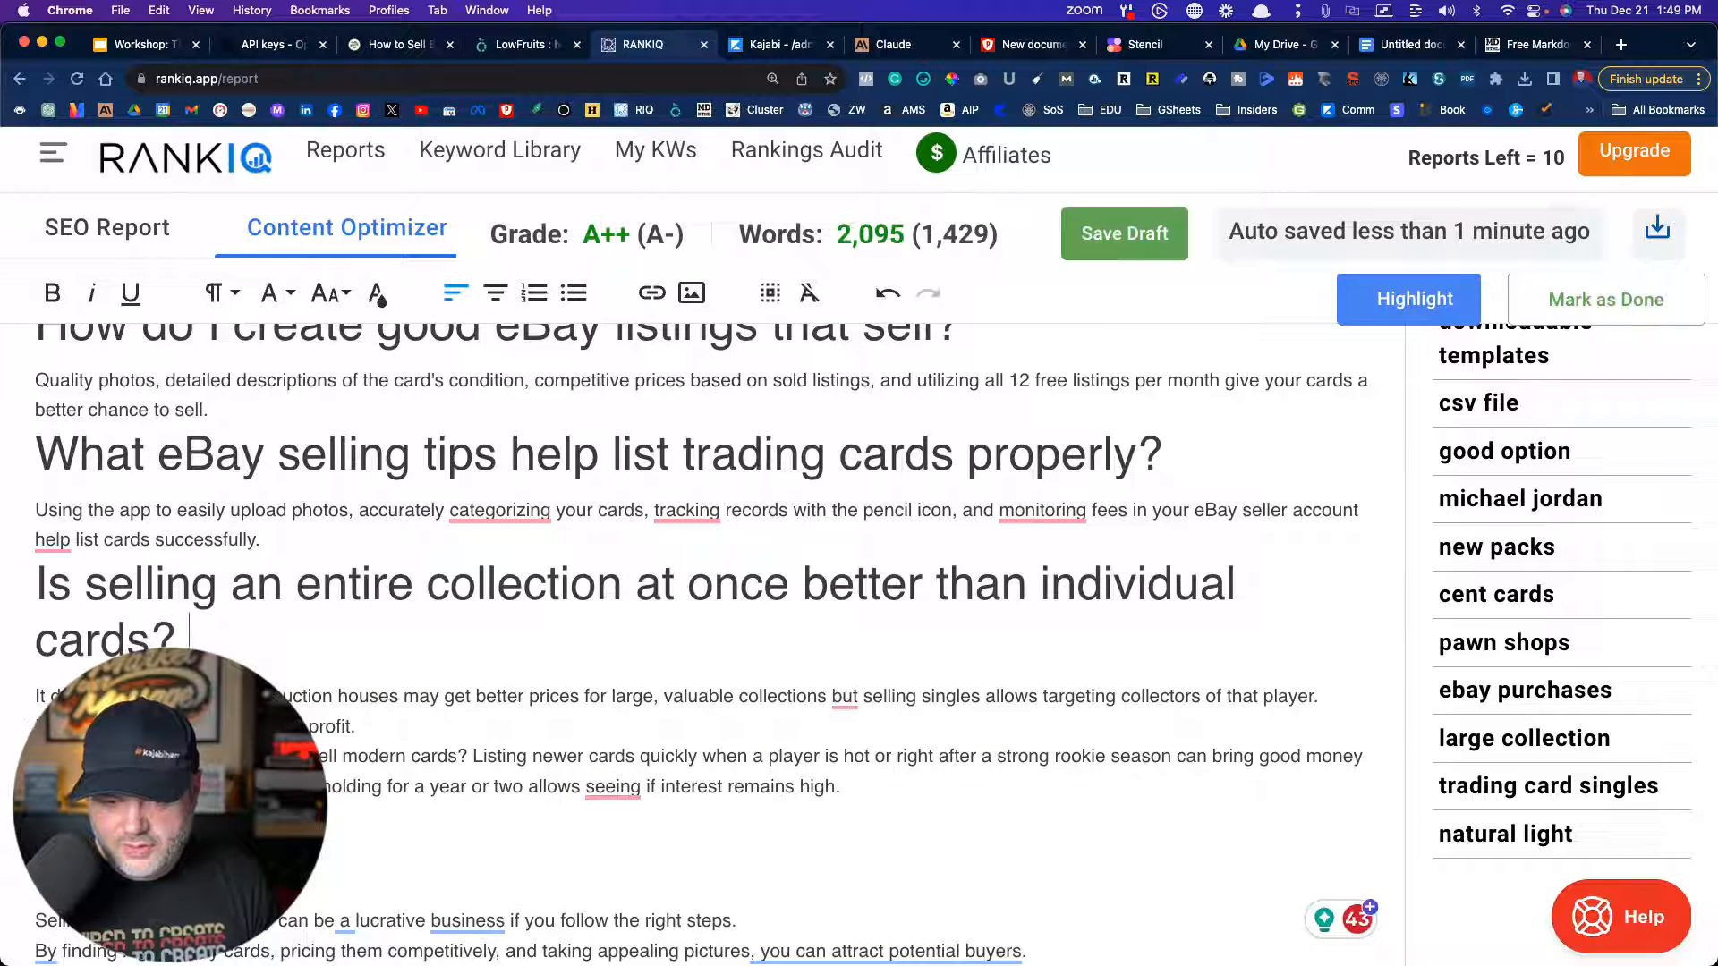
- Unlist the "best time to sell modern cards" FAQ, split off its answer and make the question Heading 3
{"action": "key", "text": "BackSpace"}
{"action": "left_click", "coordinate": [404, 757]}
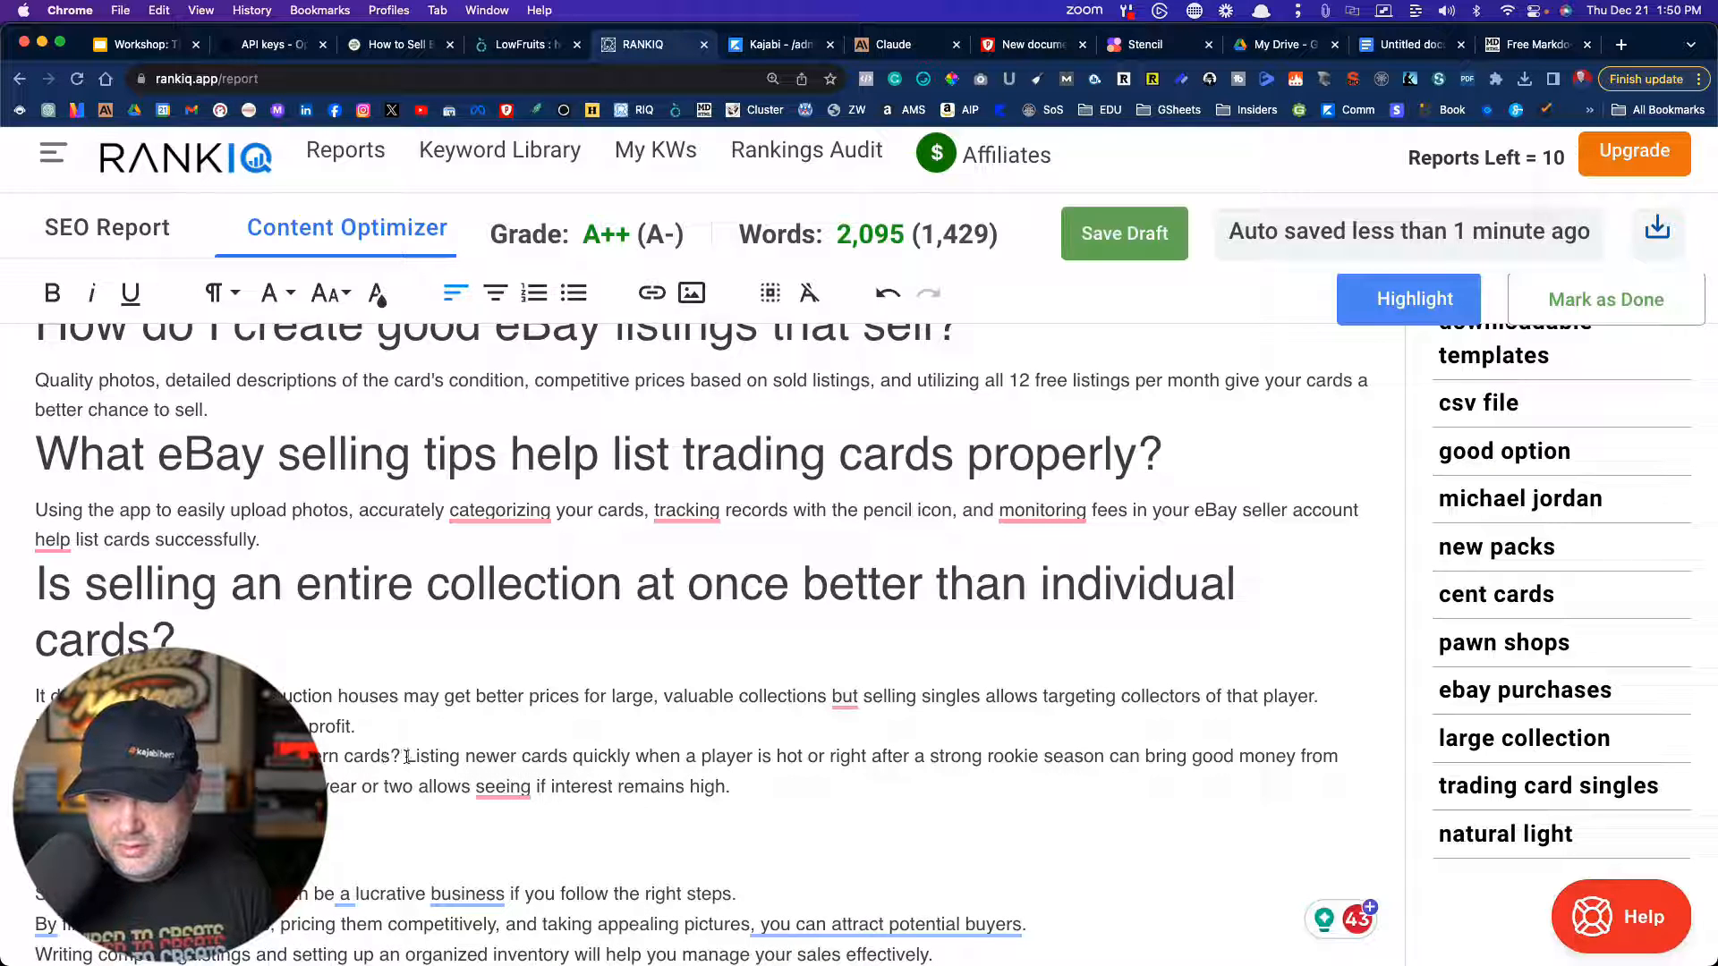
{"action": "key", "text": "Return"}
{"action": "left_click", "coordinate": [215, 294]}
{"action": "left_click", "coordinate": [251, 528]}
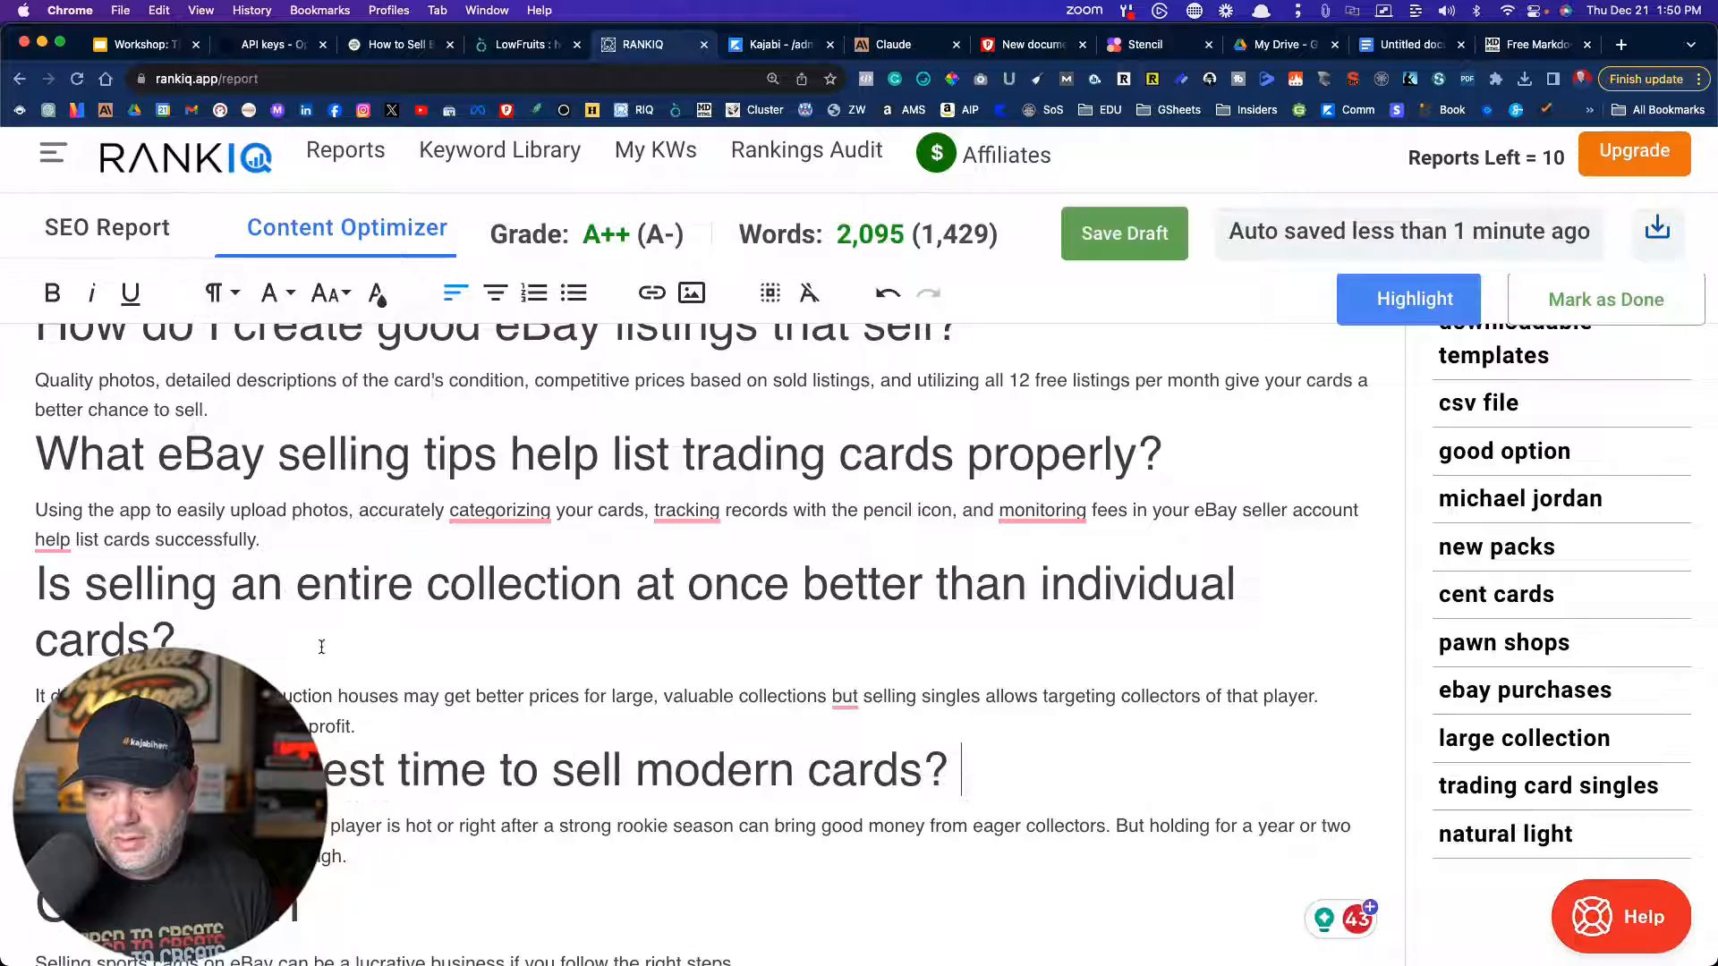
- Select and copy the whole optimized article in the RankIQ editor
{"action": "scroll", "coordinate": [363, 662], "scroll_direction": "down", "scroll_amount": 2}
{"action": "scroll", "coordinate": [363, 682], "scroll_direction": "up", "scroll_amount": 5}
{"action": "scroll", "coordinate": [362, 682], "scroll_direction": "up", "scroll_amount": 15}
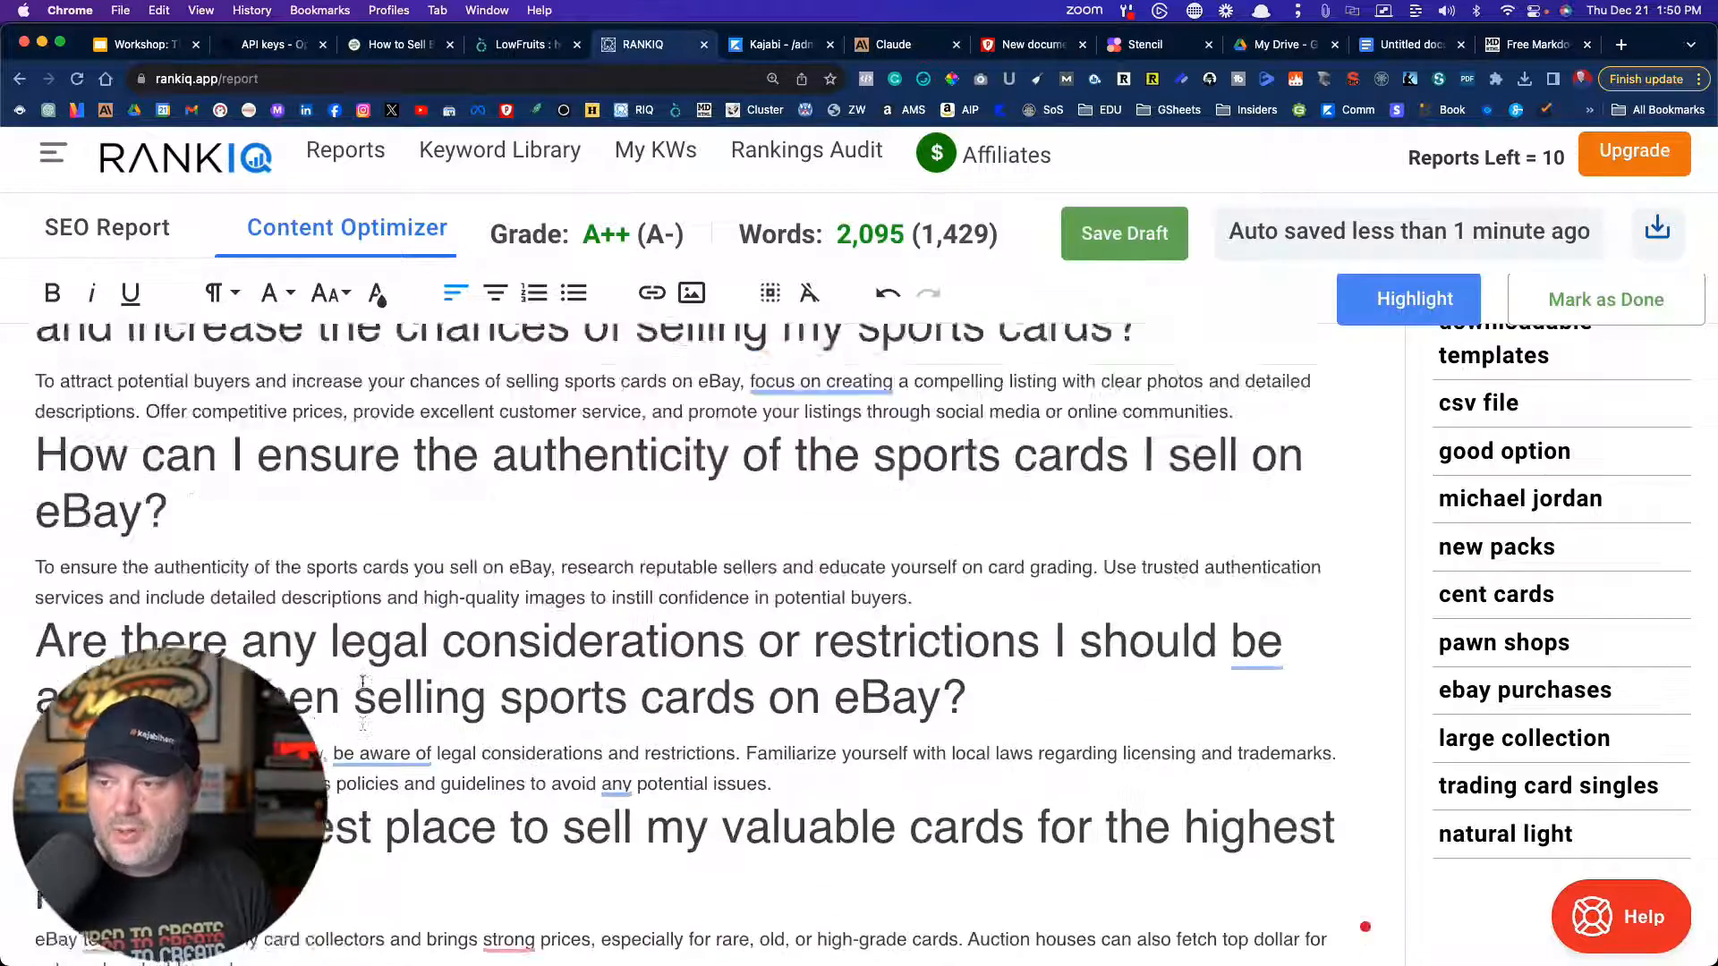
{"action": "scroll", "coordinate": [363, 683], "scroll_direction": "up", "scroll_amount": 6}
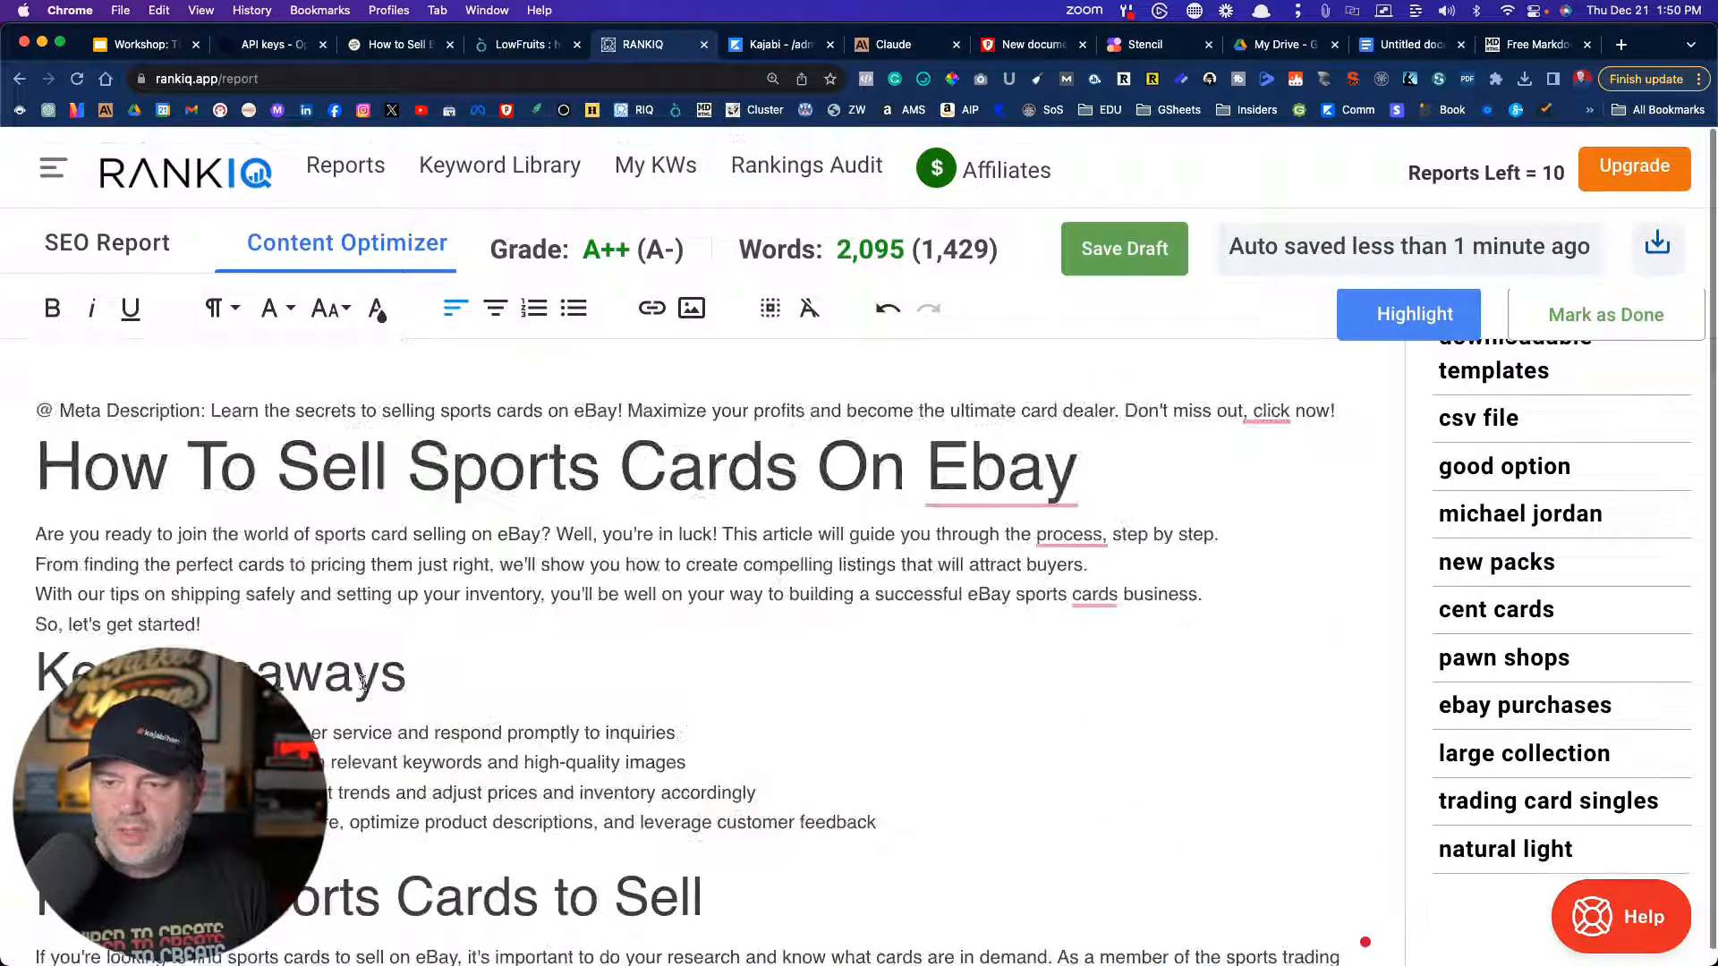
{"action": "scroll", "coordinate": [360, 573], "scroll_direction": "down", "scroll_amount": 3}
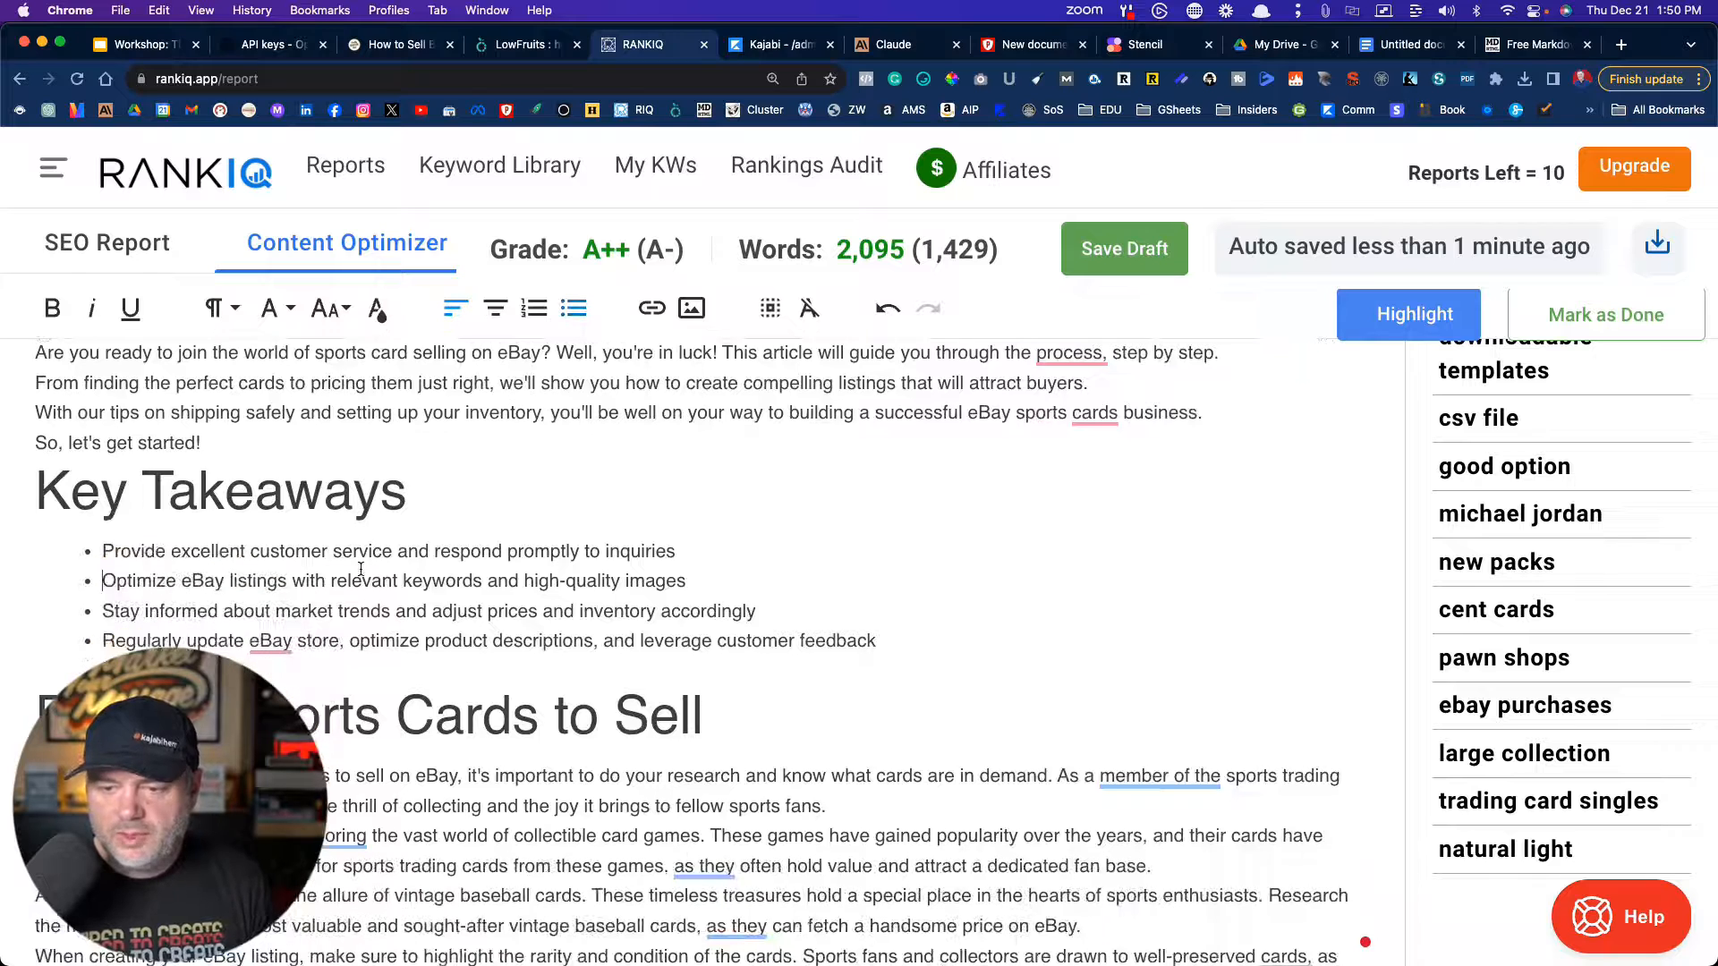
{"action": "key", "text": "super+a"}
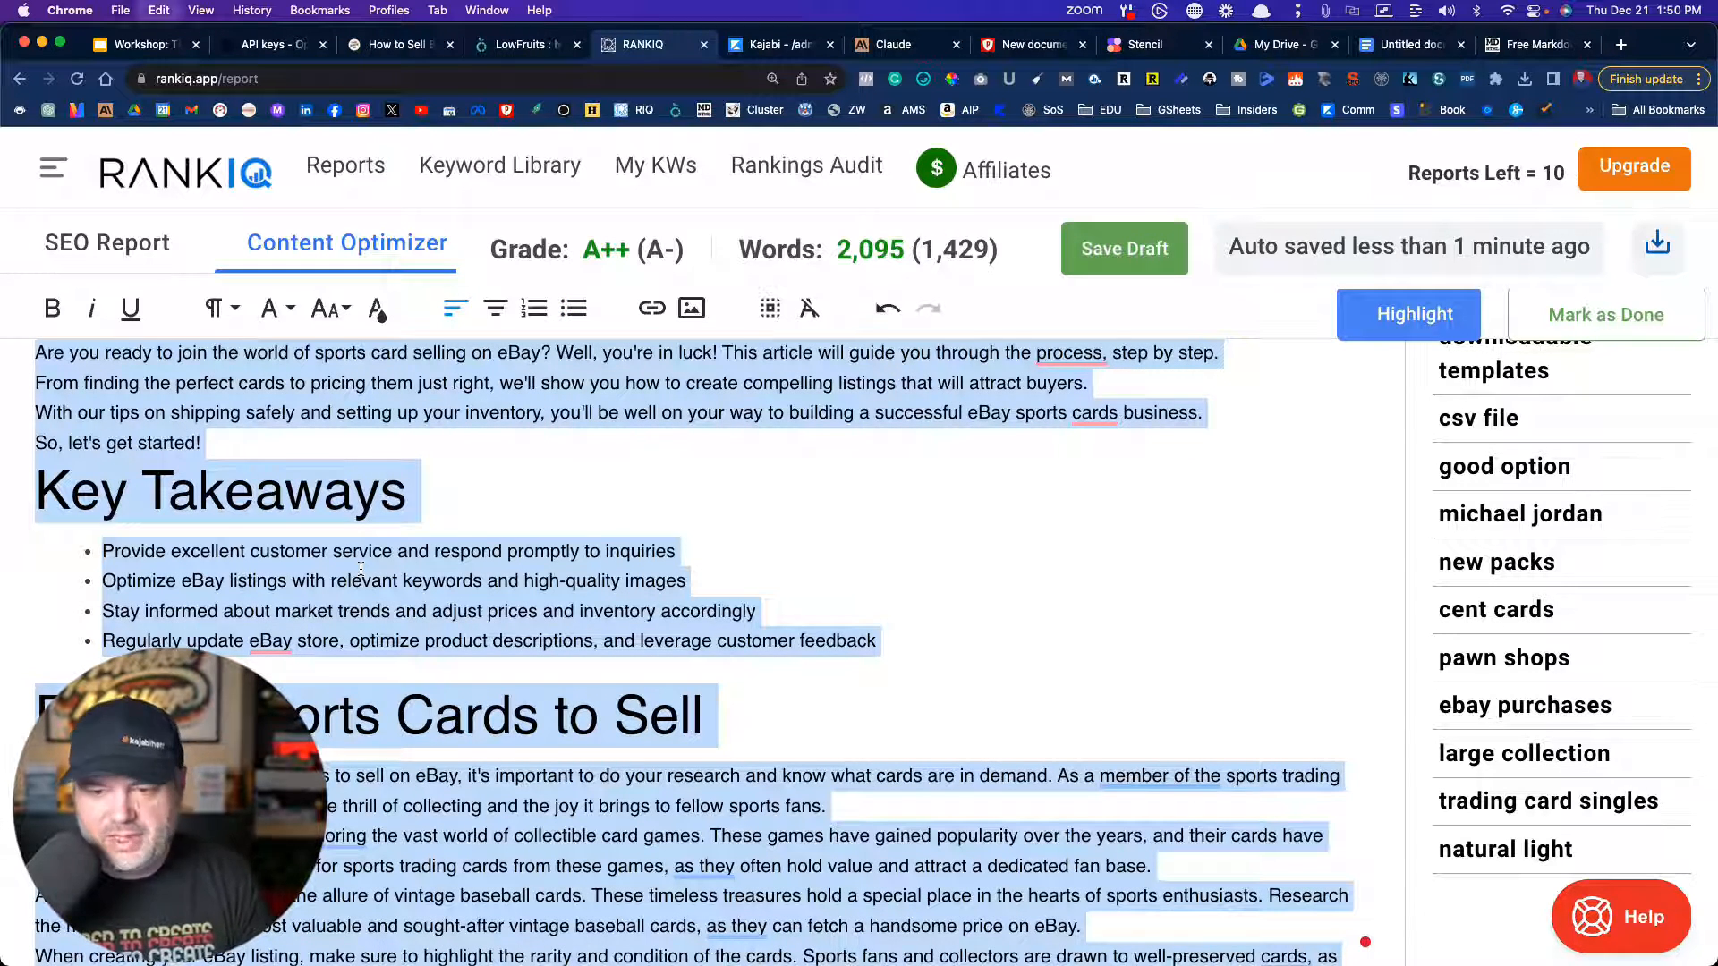
- Switch to PlagiaShield, paste the article into the new document and run the plagiarism check
{"action": "left_click", "coordinate": [1031, 44]}
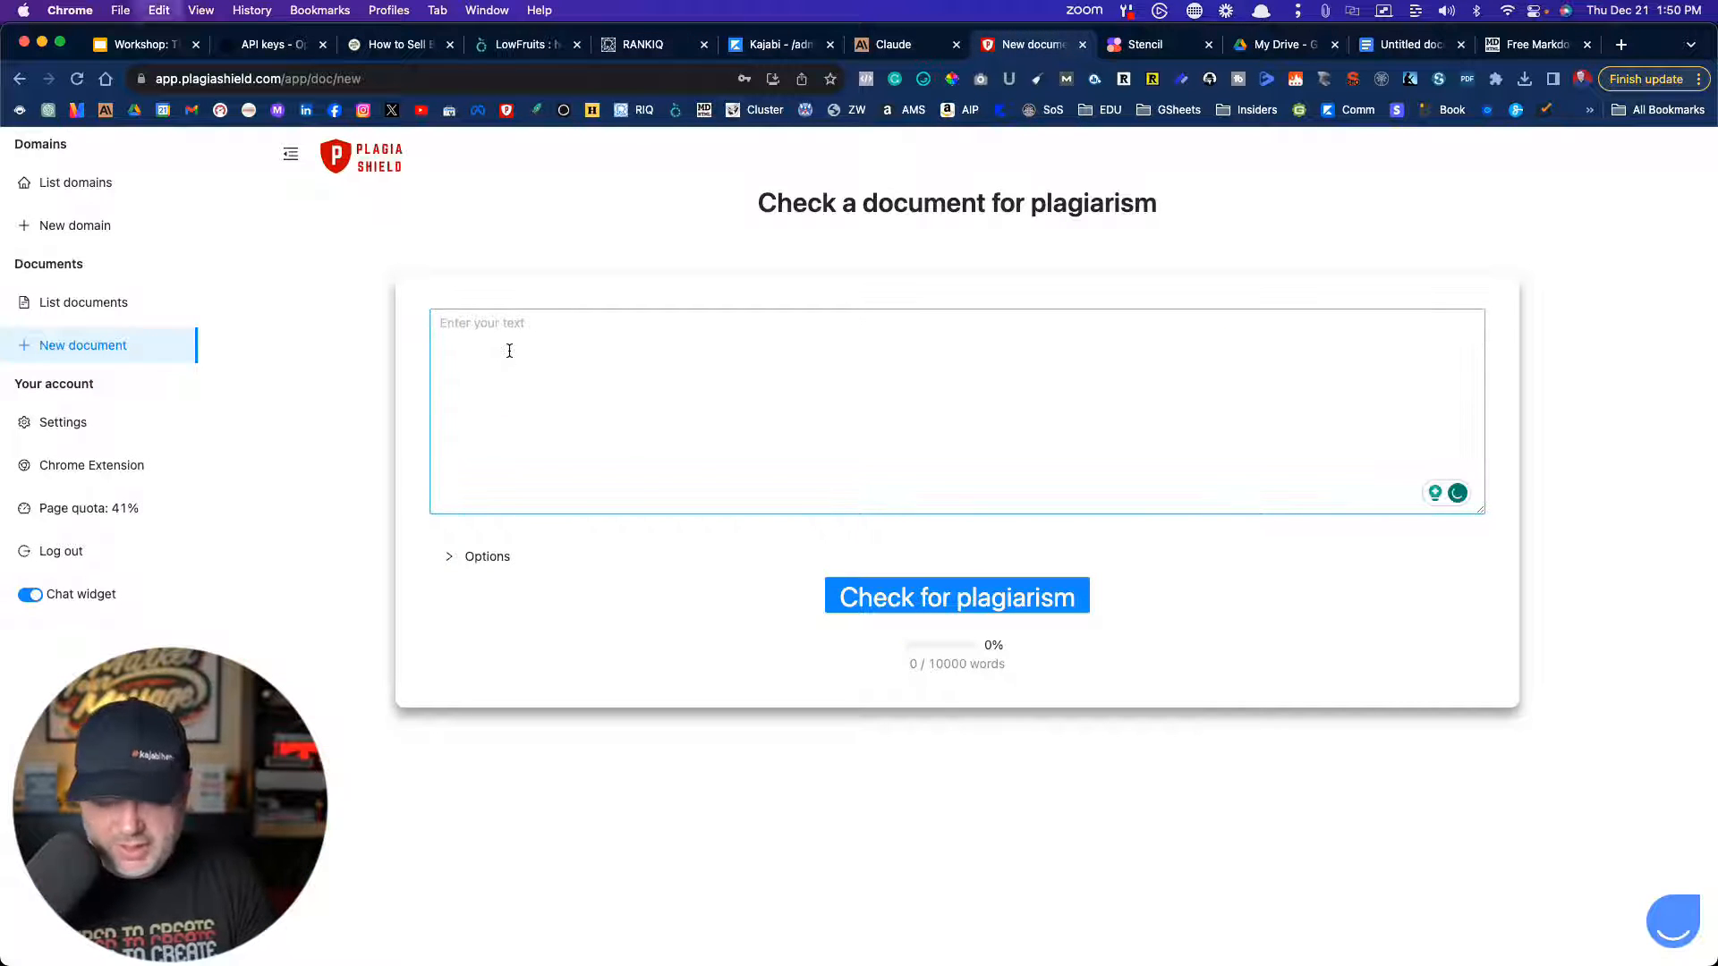
{"action": "key", "text": "super+v"}
{"action": "left_click", "coordinate": [989, 600]}
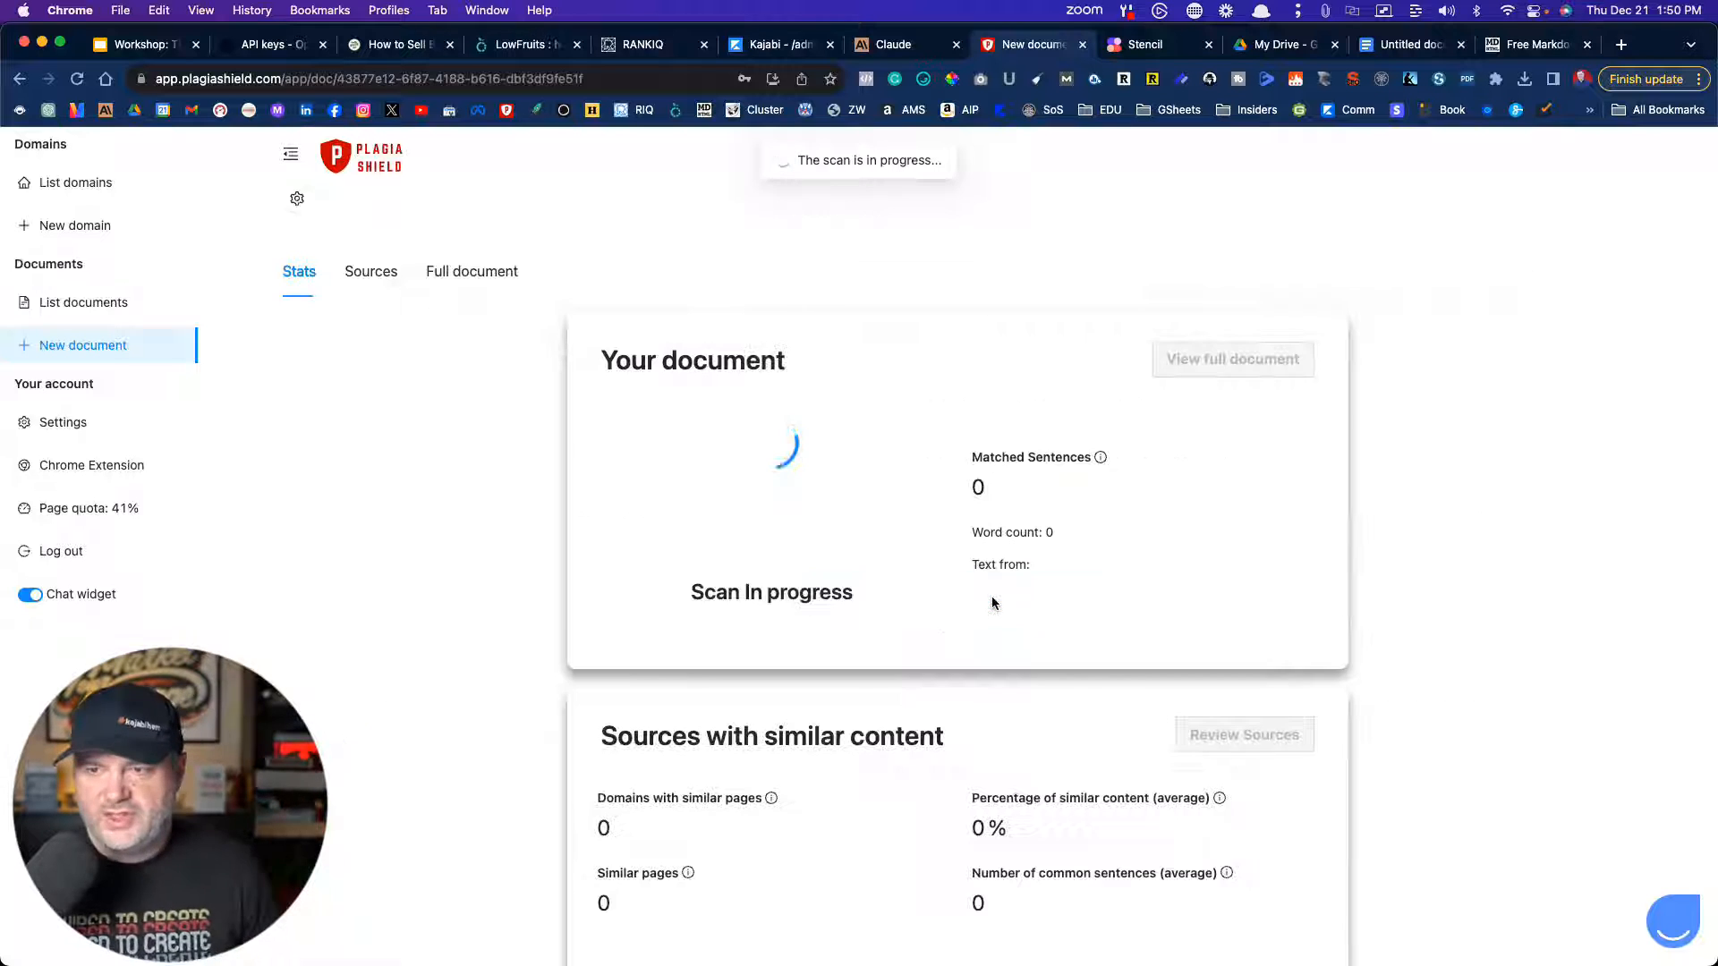
- Switch to the new Kajabi blog post and paste the full article into its content
{"action": "left_click", "coordinate": [762, 46]}
{"action": "scroll", "coordinate": [469, 572], "scroll_direction": "down", "scroll_amount": 7}
{"action": "left_click", "coordinate": [439, 463]}
{"action": "type", "text": "Selling sports cards on eBay can be a lucrative business if you follow the right steps. By finding high-quality cards, pricing them competitively, and taking appealing pictures, you can attract potential buyers. Writing compelling listings and setting up an organized inventory will help you manage your sales effectively. Don't forget to ship cards securely to ensure customer satisfaction. With dedication and proper growth strategies, you can expand your eBay sports cards business and achieve success in this exciting market. So get started, and happy selling!"}
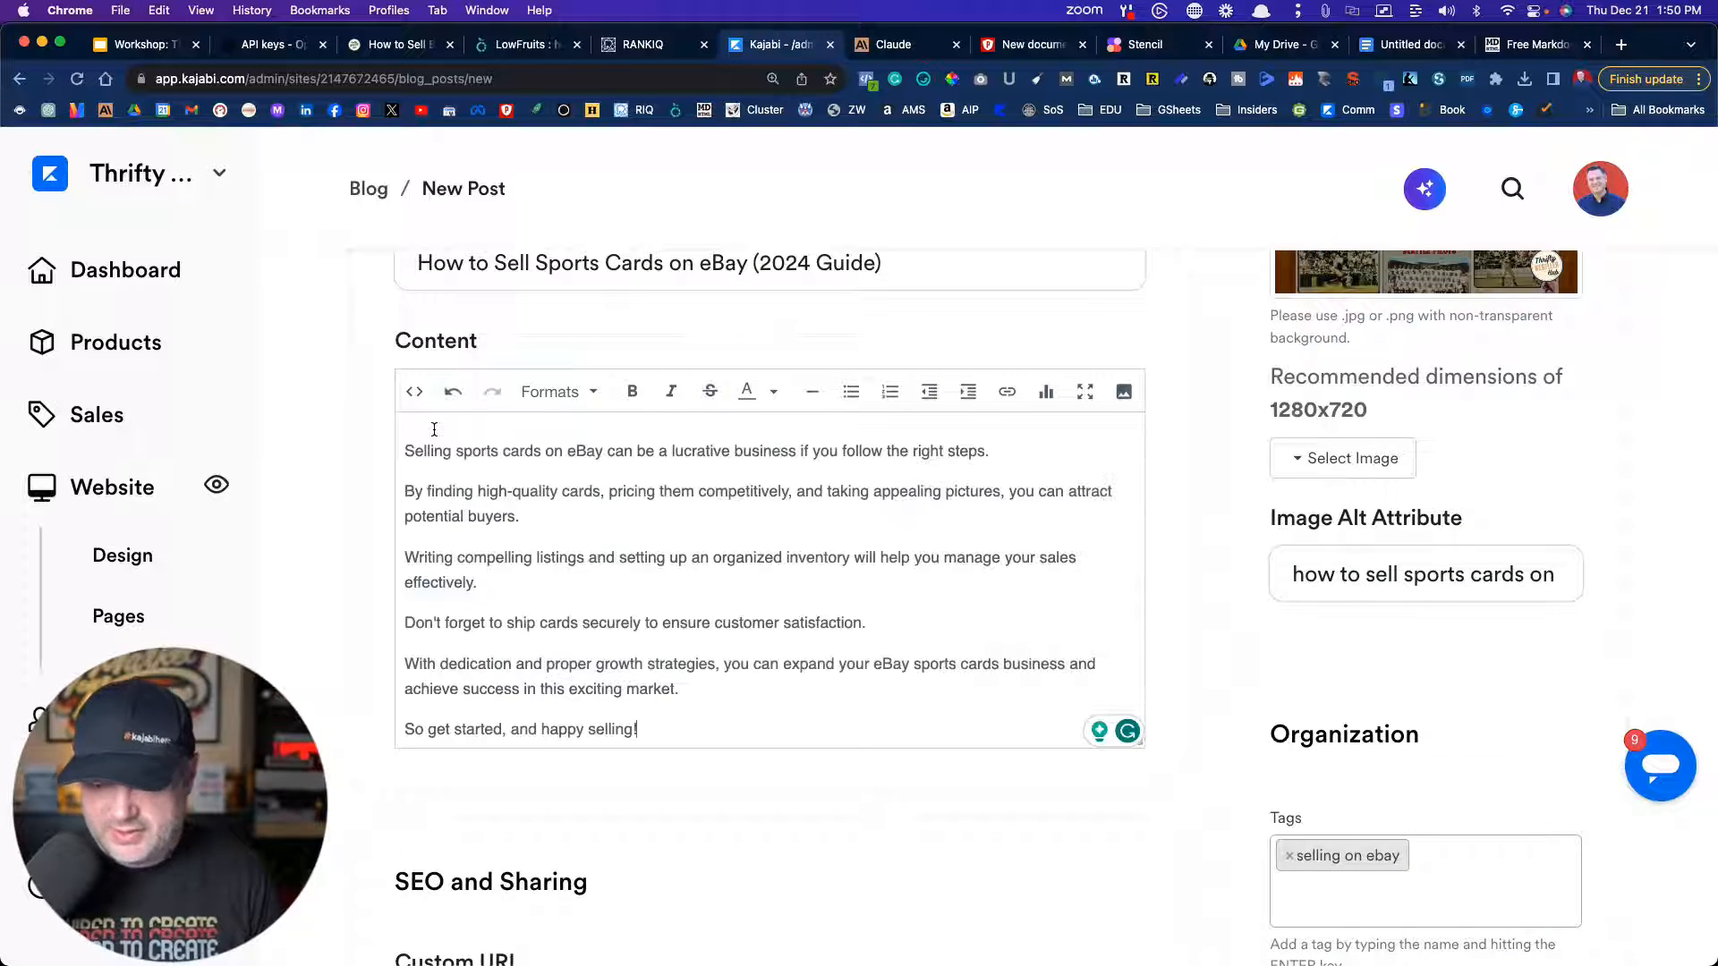
- Expand the content editor to full screen and set the whole article's text colour to black (000000)
{"action": "left_click", "coordinate": [1086, 391]}
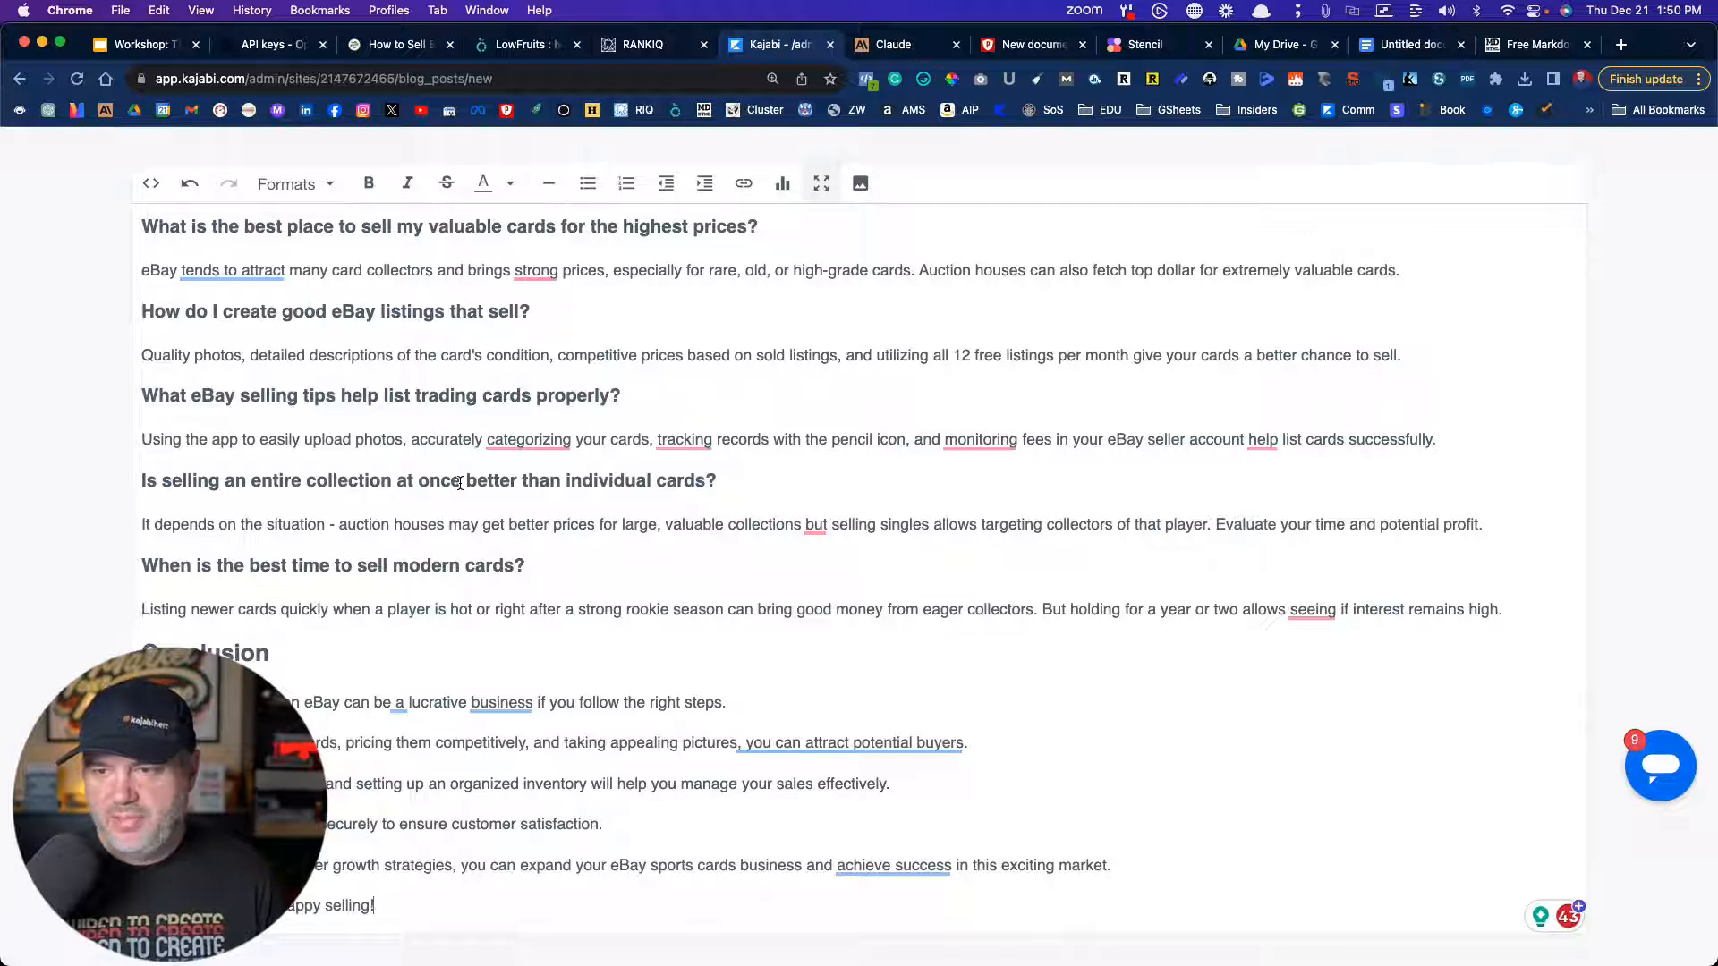
{"action": "key", "text": "super+a"}
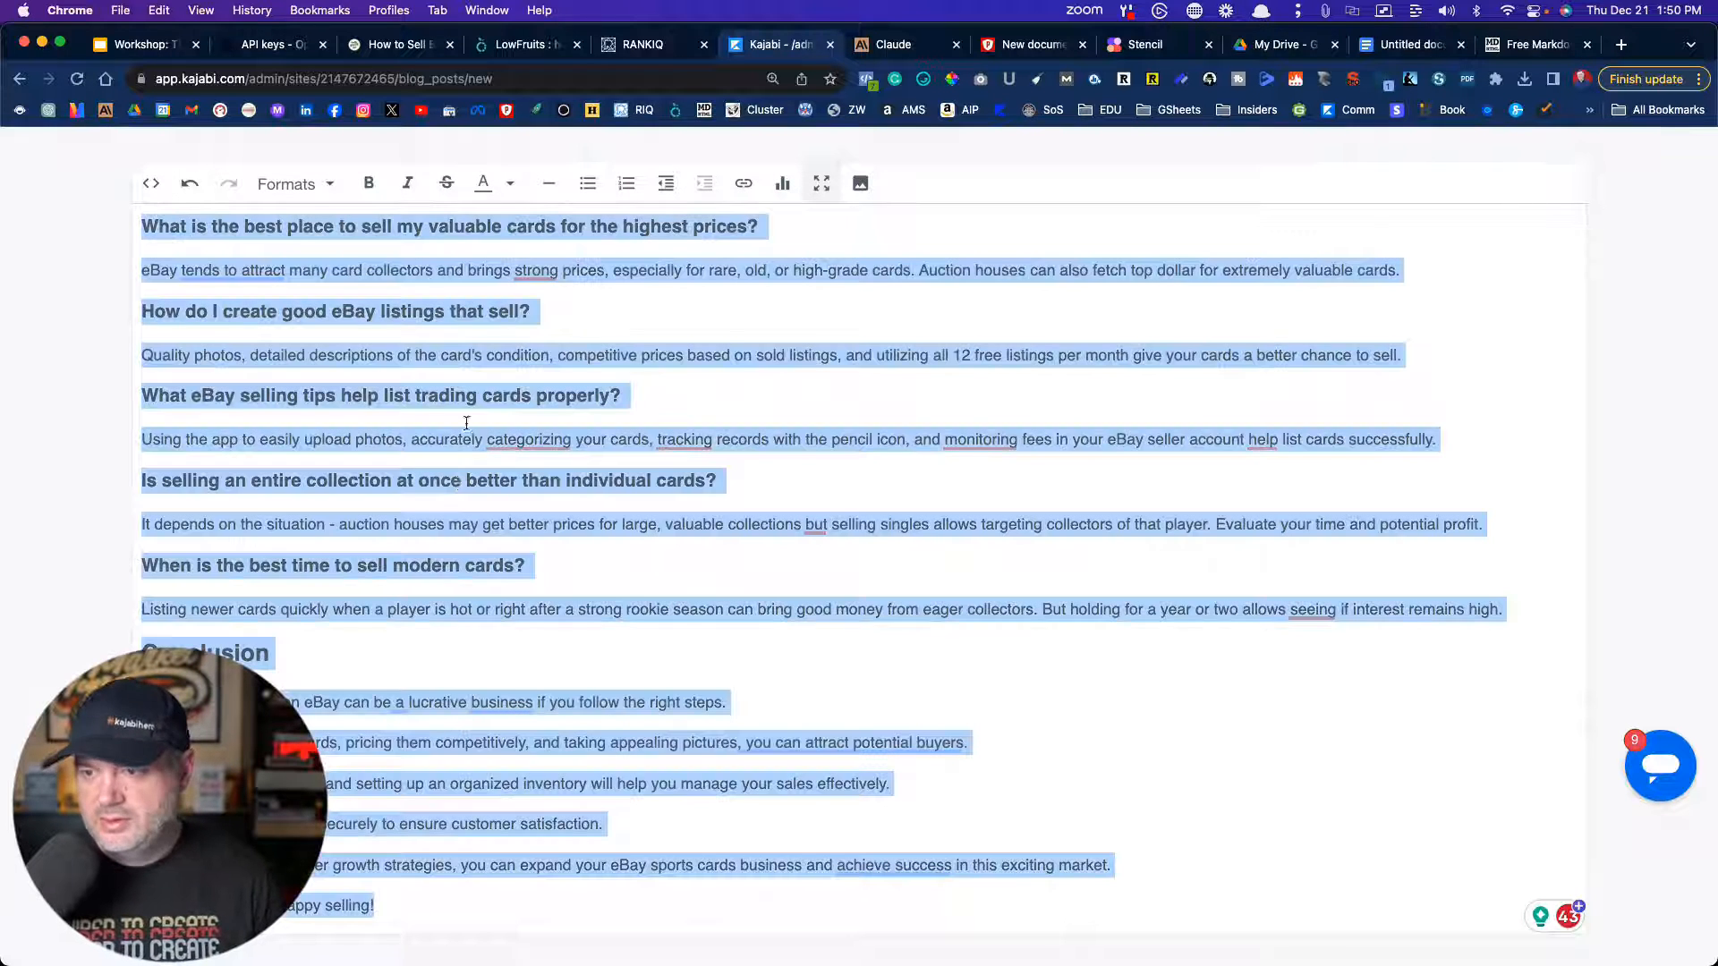
{"action": "left_click", "coordinate": [510, 184]}
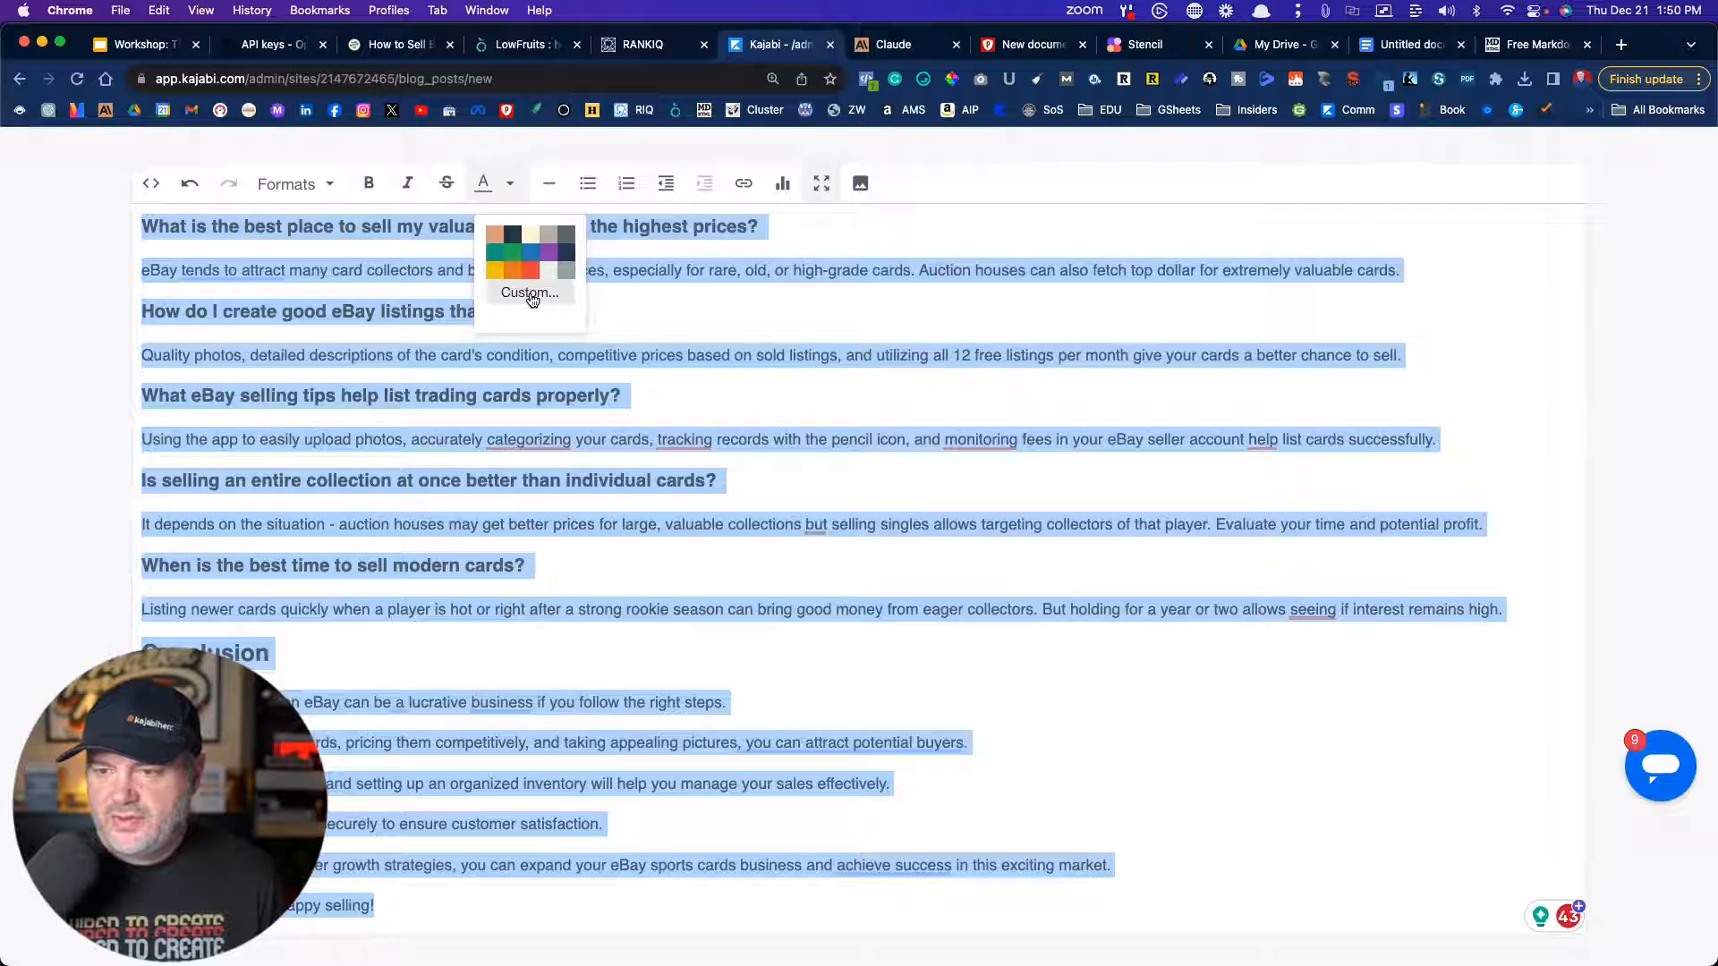
{"action": "left_click", "coordinate": [532, 299]}
{"action": "left_click", "coordinate": [990, 639]}
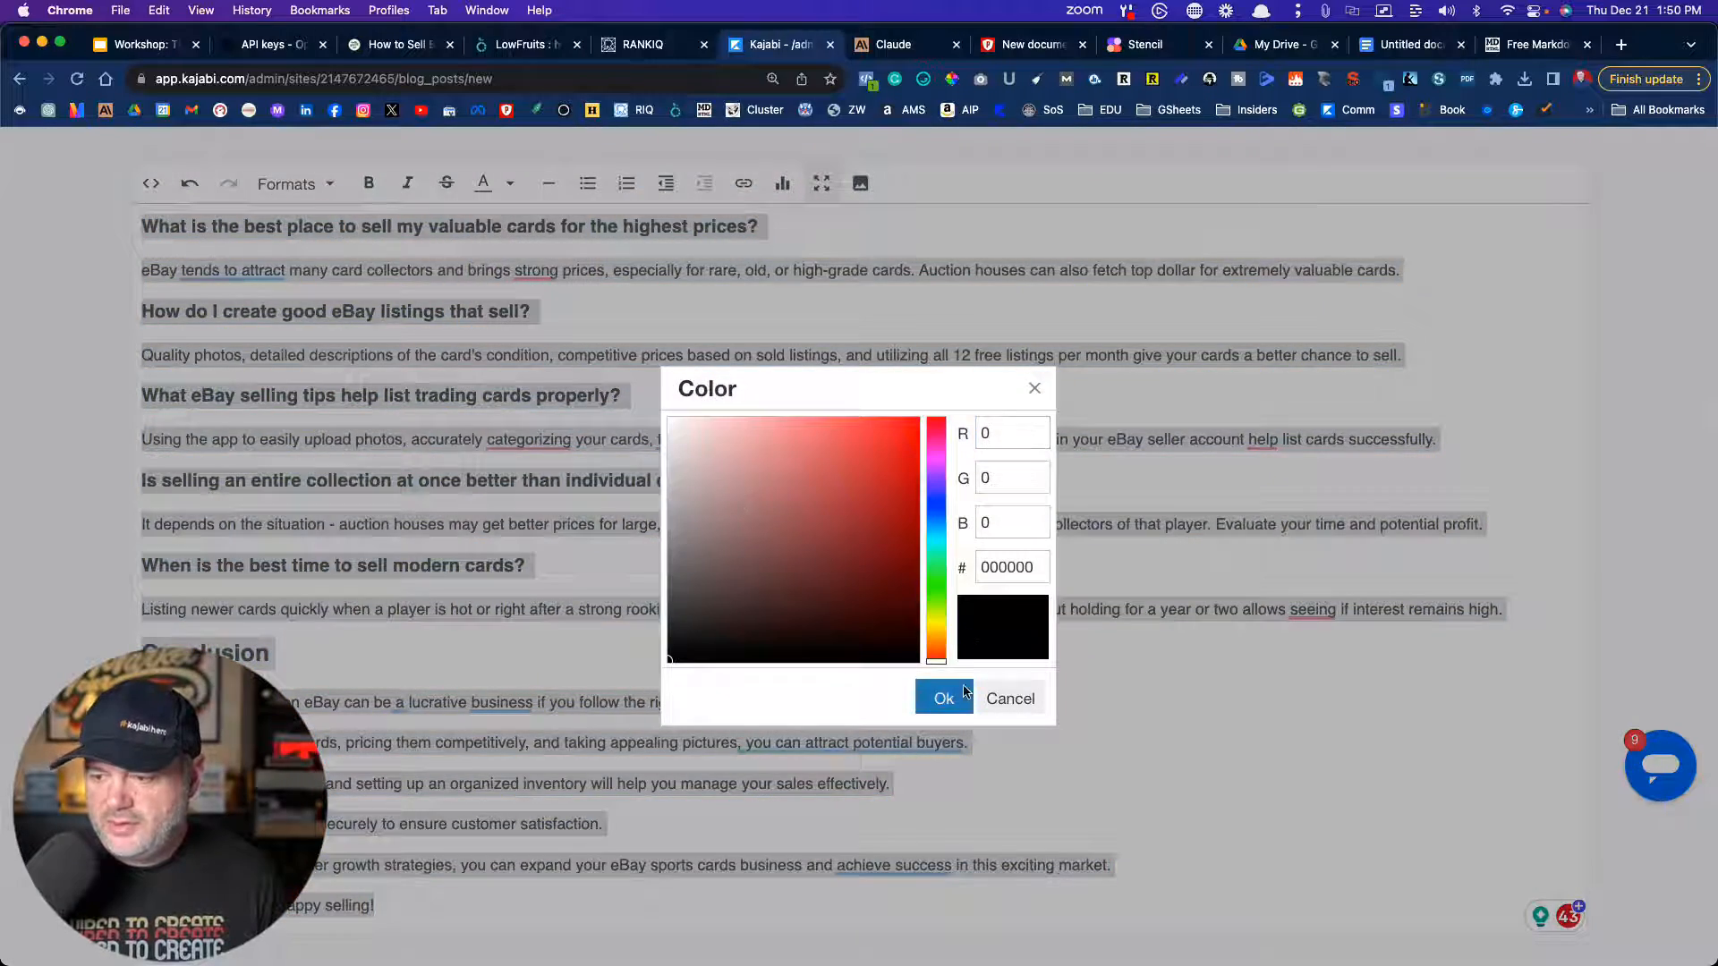
{"action": "left_click", "coordinate": [944, 699]}
{"action": "left_click", "coordinate": [687, 527]}
- Delete the "How To Sell Sports Cards On Ebay" heading and its empty line at the start of the article
{"action": "scroll", "coordinate": [687, 528], "scroll_direction": "up", "scroll_amount": 10}
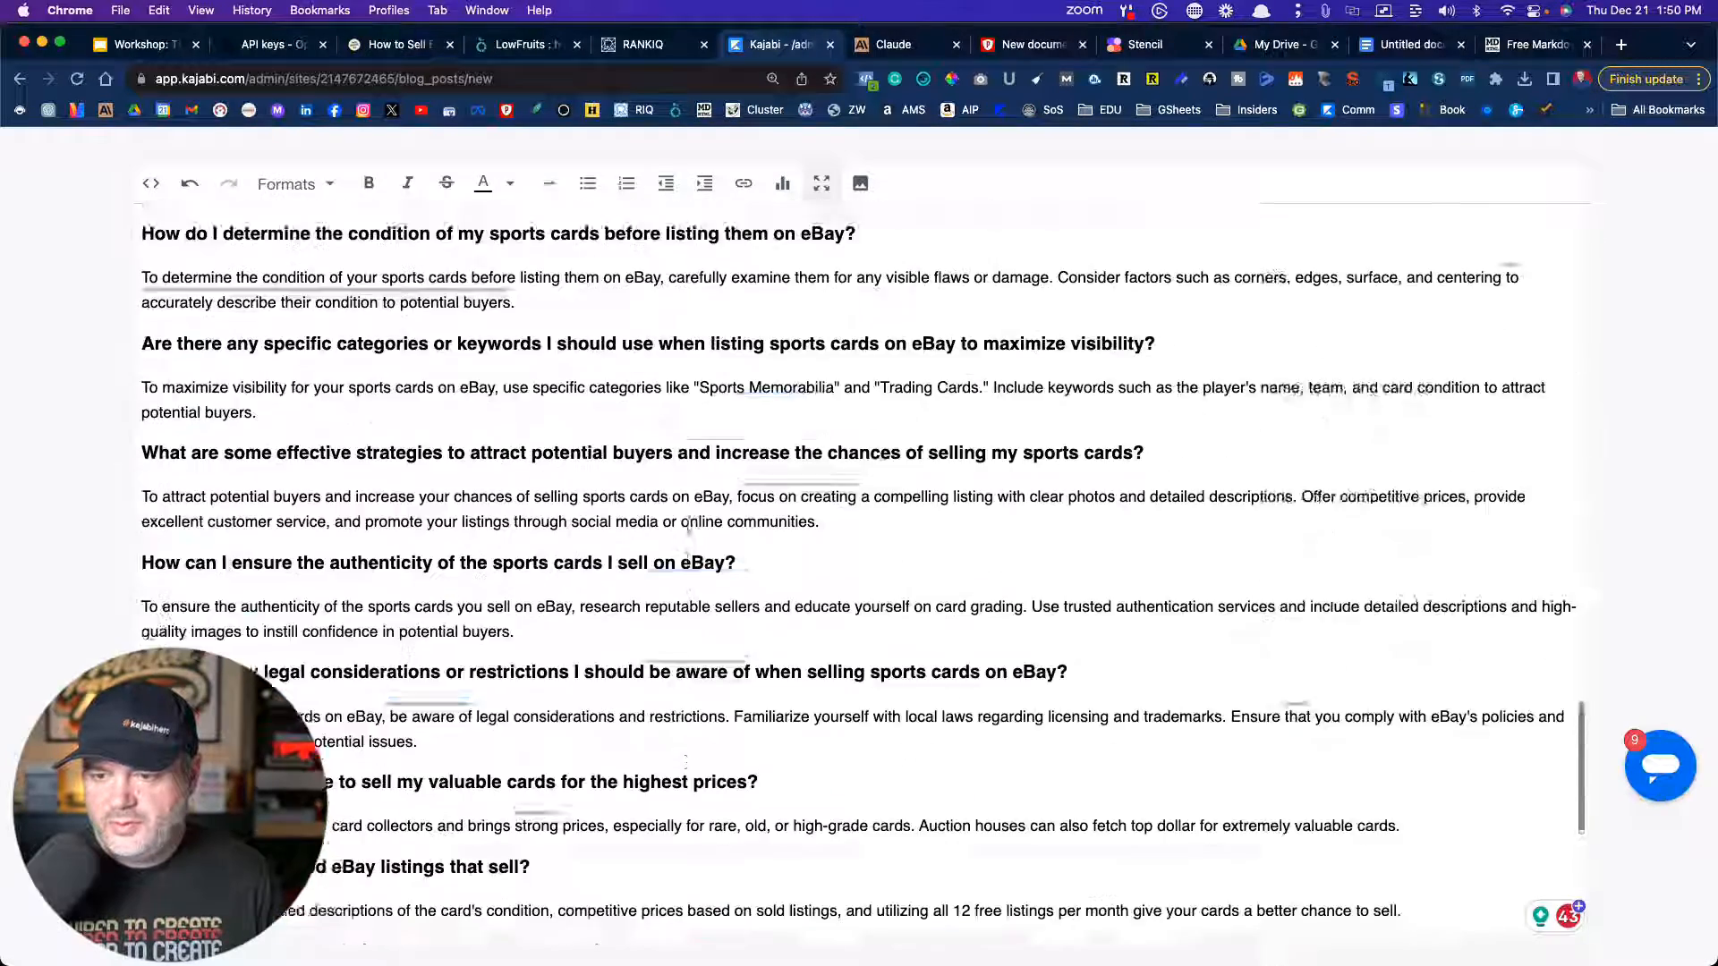
{"action": "scroll", "coordinate": [687, 528], "scroll_direction": "up", "scroll_amount": 20}
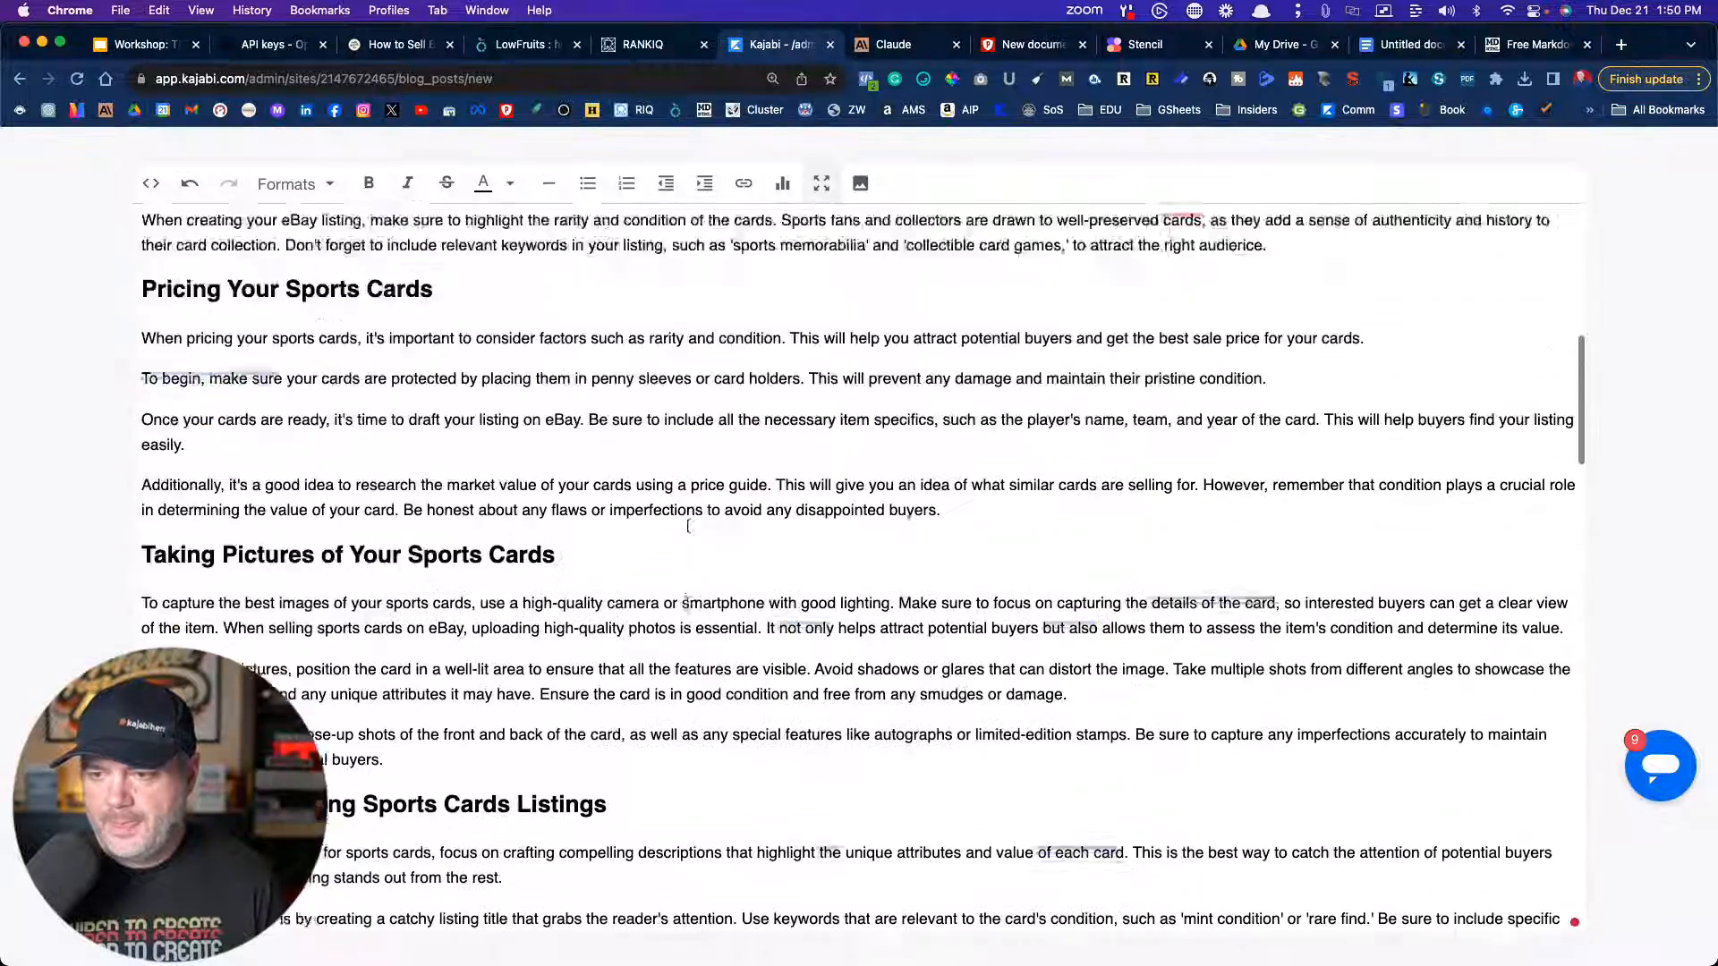
{"action": "scroll", "coordinate": [688, 526], "scroll_direction": "up", "scroll_amount": 5}
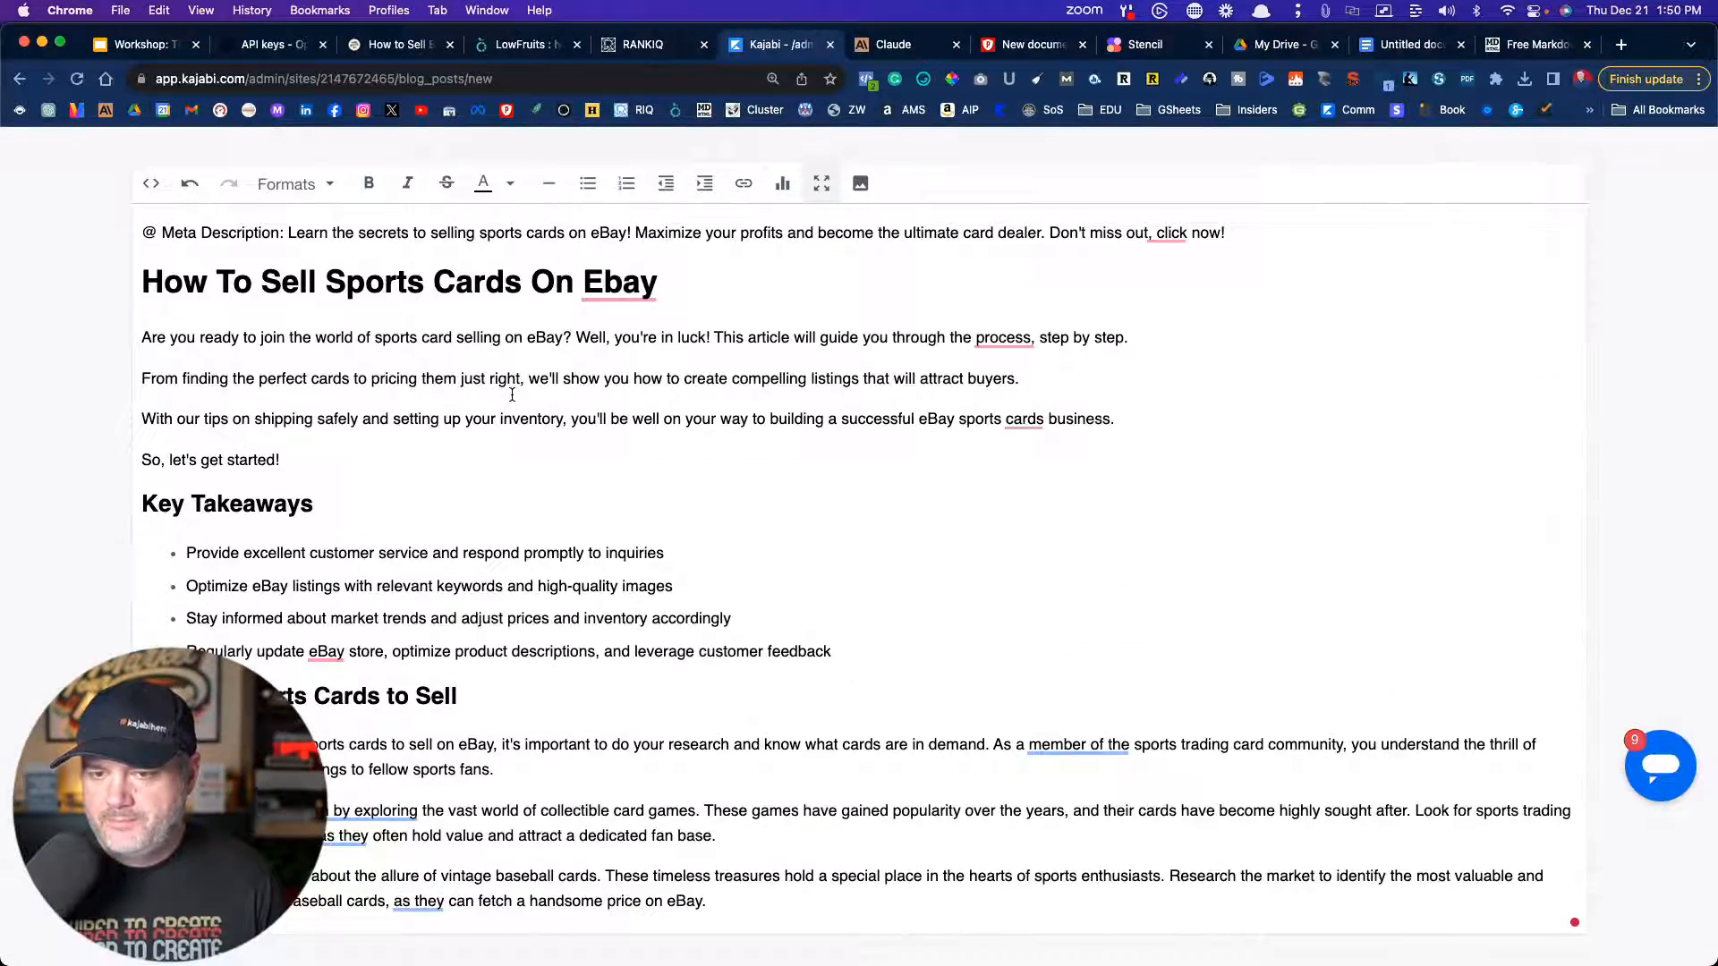
{"action": "left_click_drag", "start_coordinate": [712, 290], "coordinate": [81, 288]}
{"action": "key", "text": "BackSpace"}
{"action": "key", "text": "BackSpace"}
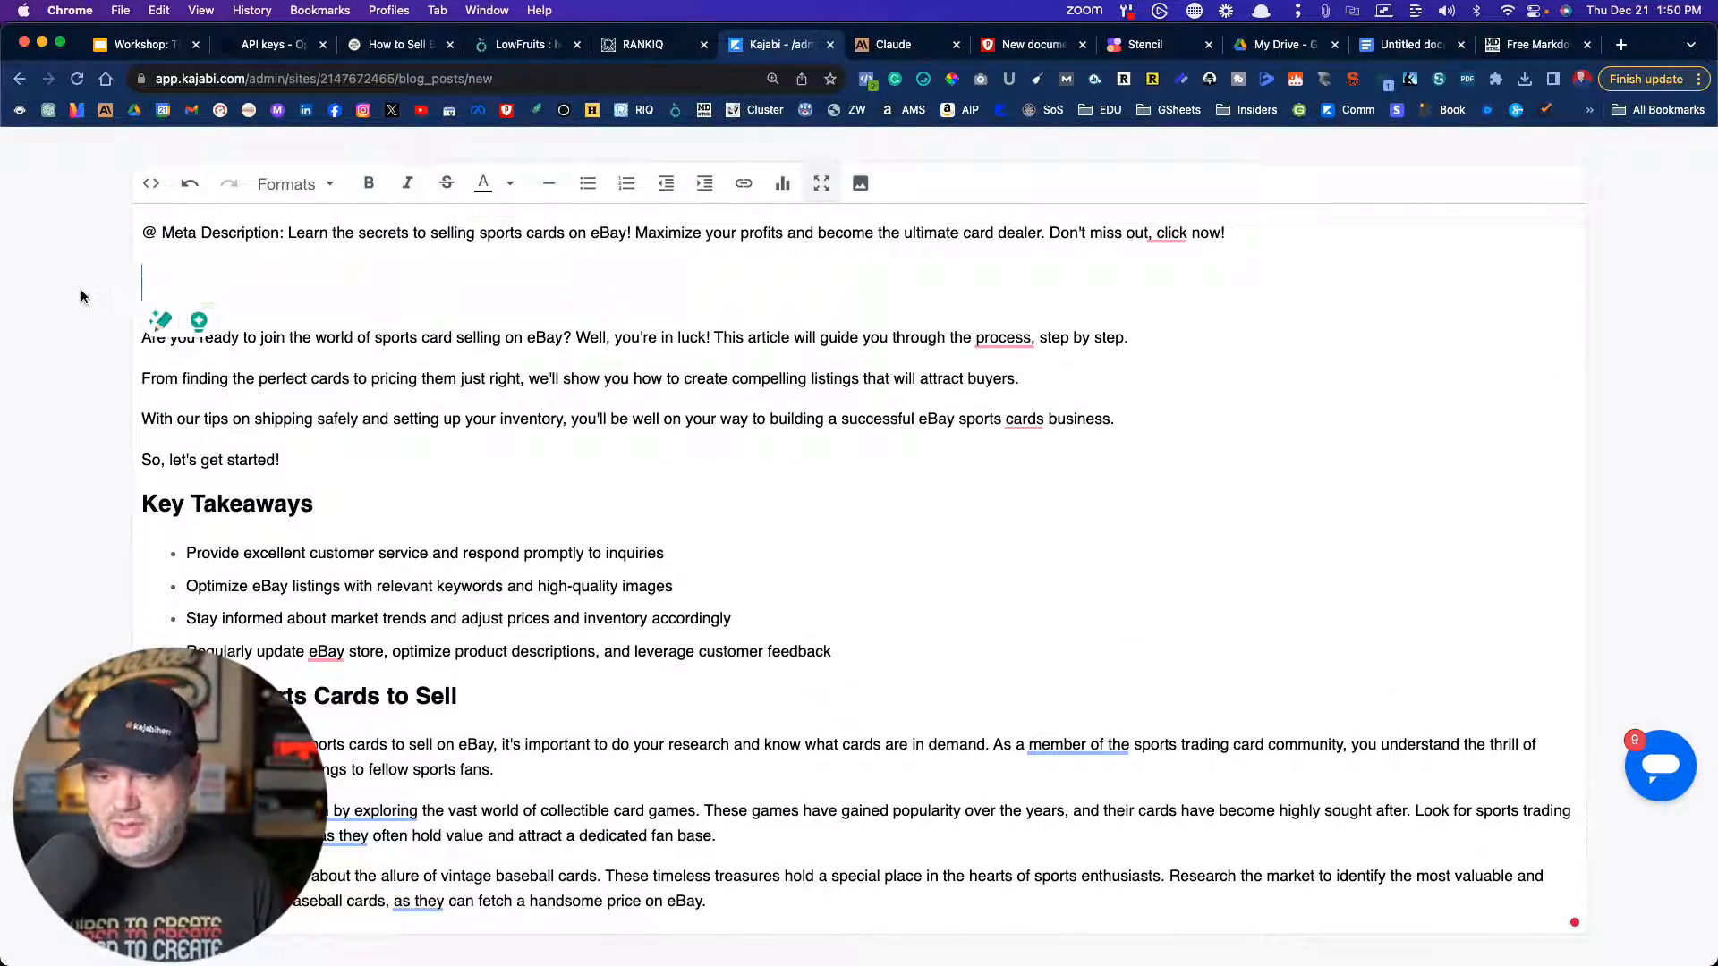
- Cut the meta description sentence from the article, exit full screen and paste it into the post's page description
{"action": "left_click_drag", "start_coordinate": [1221, 236], "coordinate": [289, 233]}
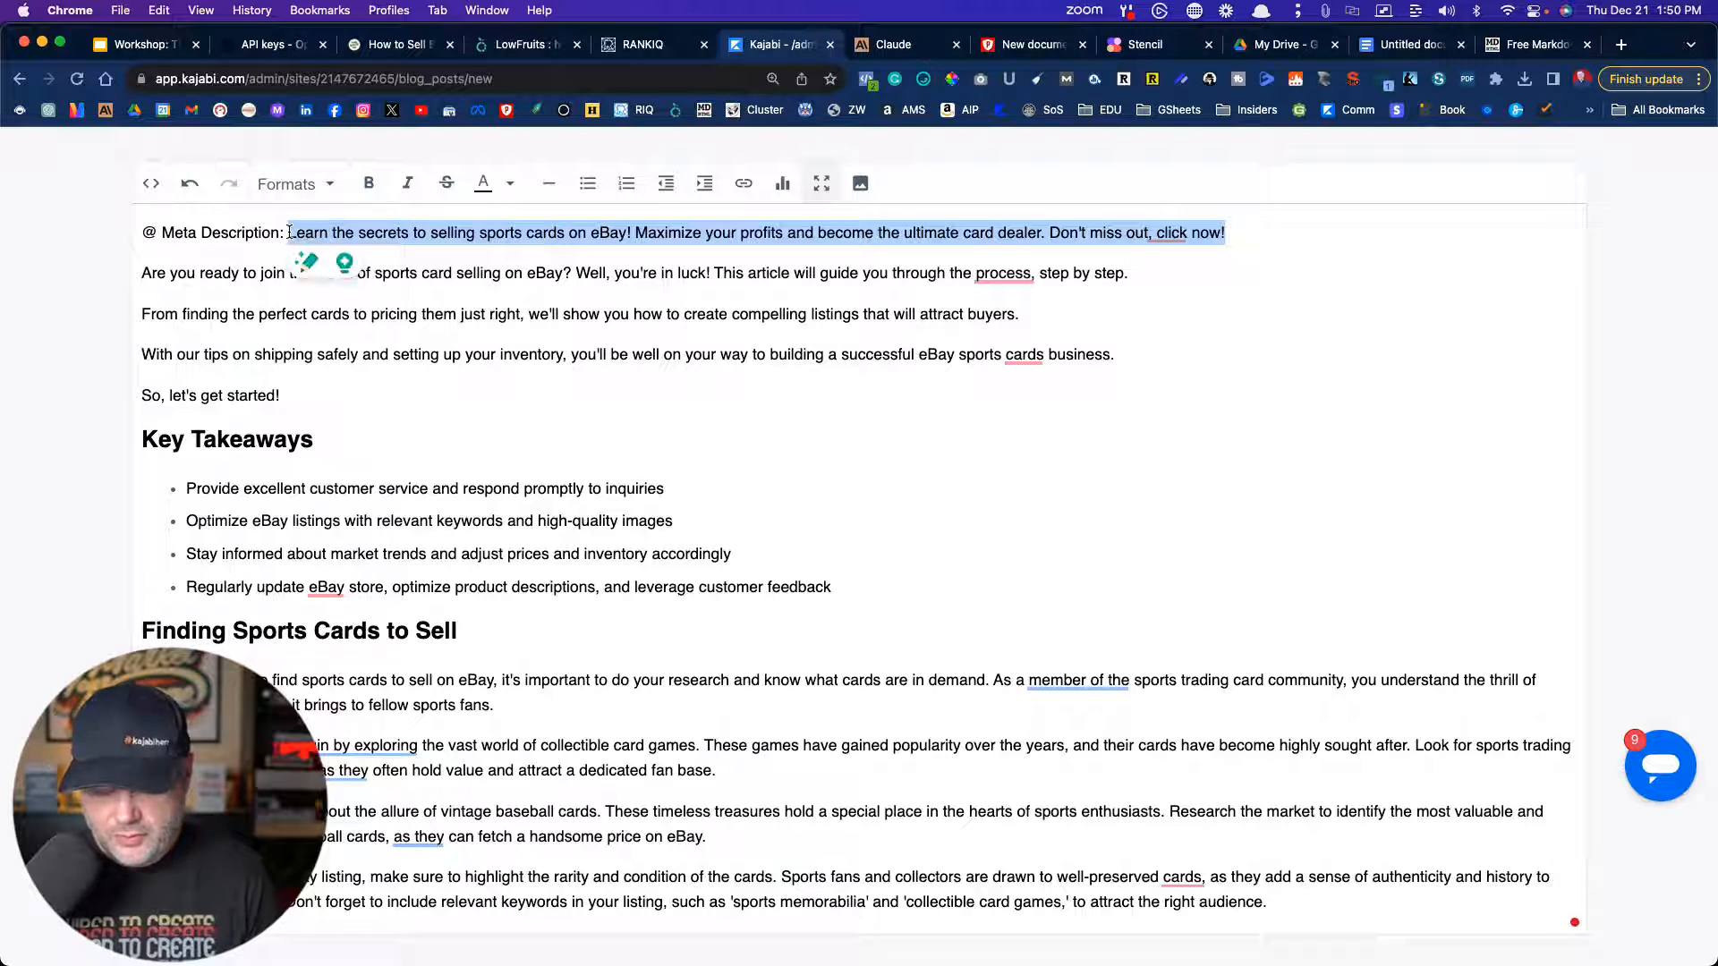
{"action": "key", "text": "ctrl+x"}
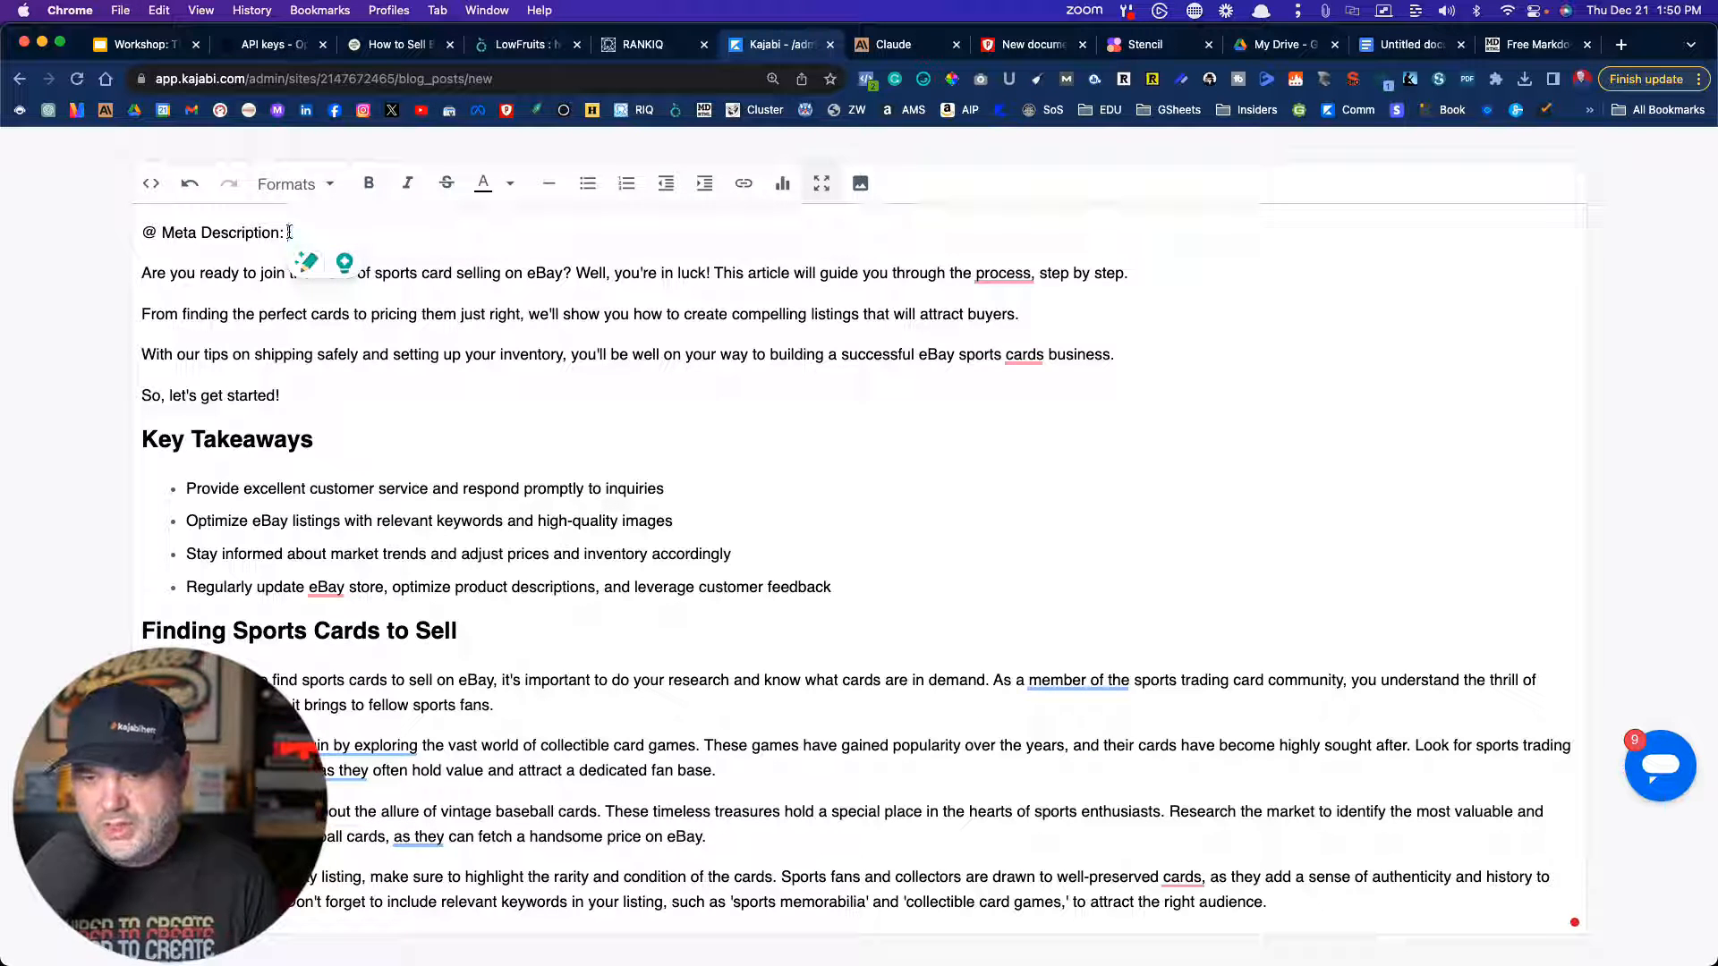
{"action": "left_click", "coordinate": [821, 186]}
{"action": "scroll", "coordinate": [689, 454], "scroll_direction": "down", "scroll_amount": 8}
{"action": "scroll", "coordinate": [689, 456], "scroll_direction": "down", "scroll_amount": 5}
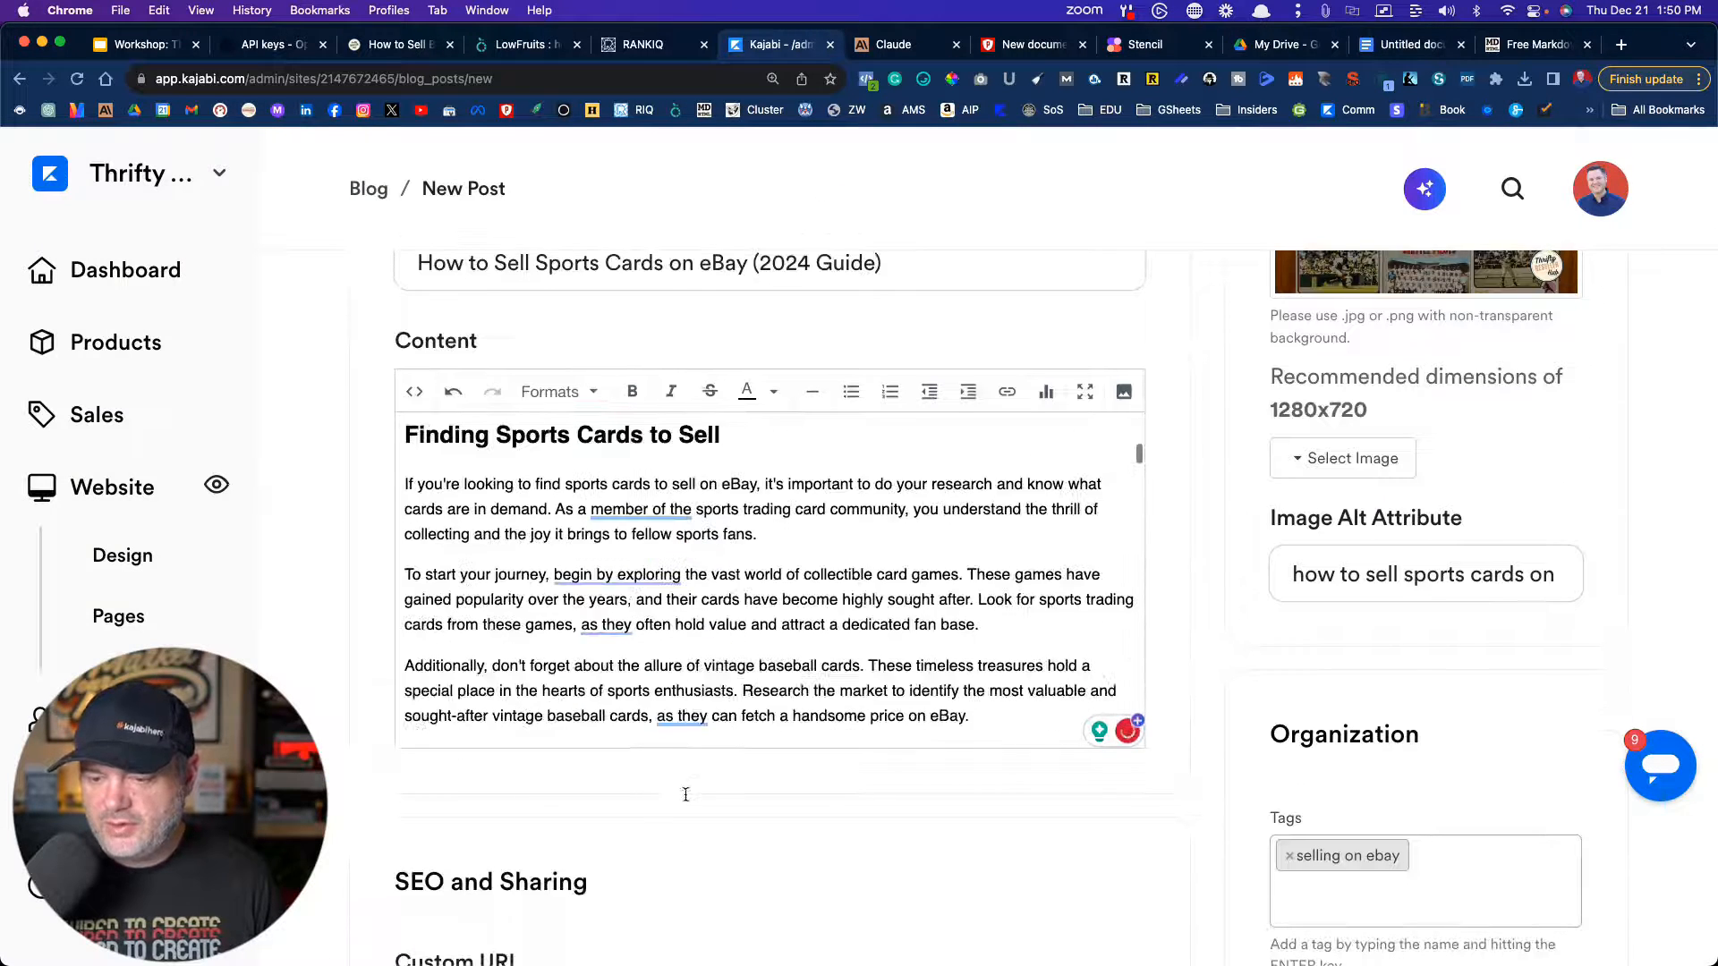
{"action": "scroll", "coordinate": [686, 795], "scroll_direction": "down", "scroll_amount": 10}
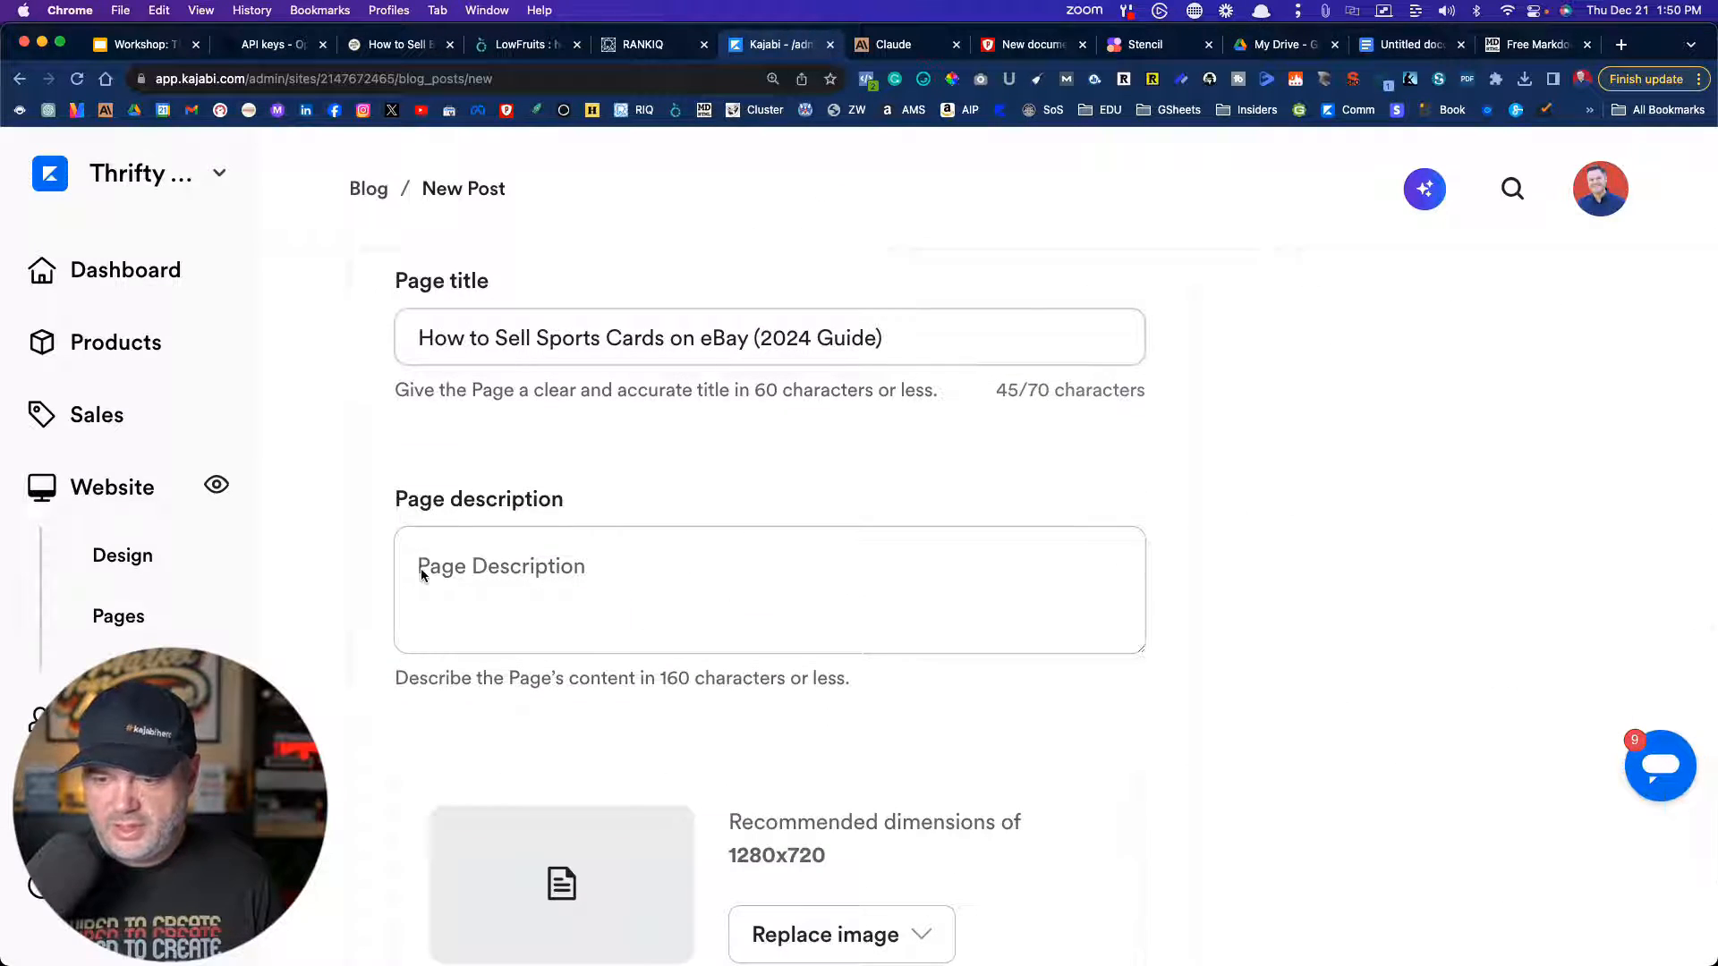
{"action": "left_click", "coordinate": [421, 572]}
{"action": "key", "text": "cmd+v"}
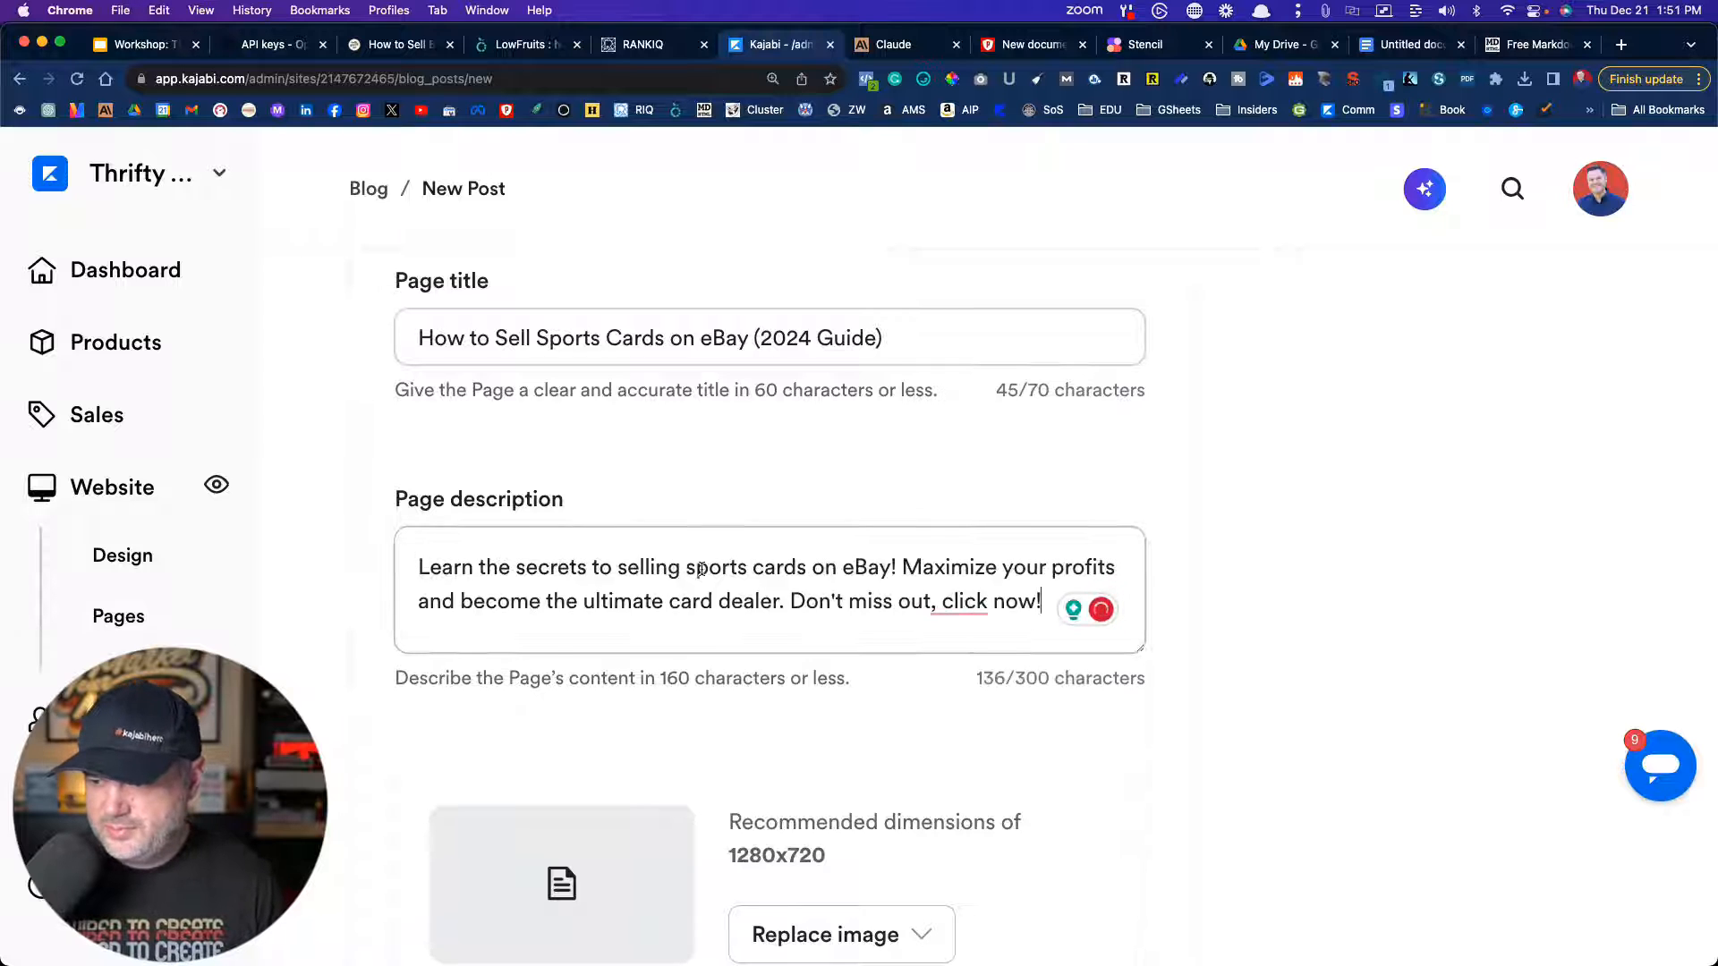
{"action": "left_click", "coordinate": [742, 738]}
- Upload "how to sell sports cards on ebay.jpg" from Downloads as the SEO and Sharing image and save the blog post
{"action": "scroll", "coordinate": [754, 732], "scroll_direction": "down", "scroll_amount": 3}
{"action": "scroll", "coordinate": [754, 732], "scroll_direction": "down", "scroll_amount": 2}
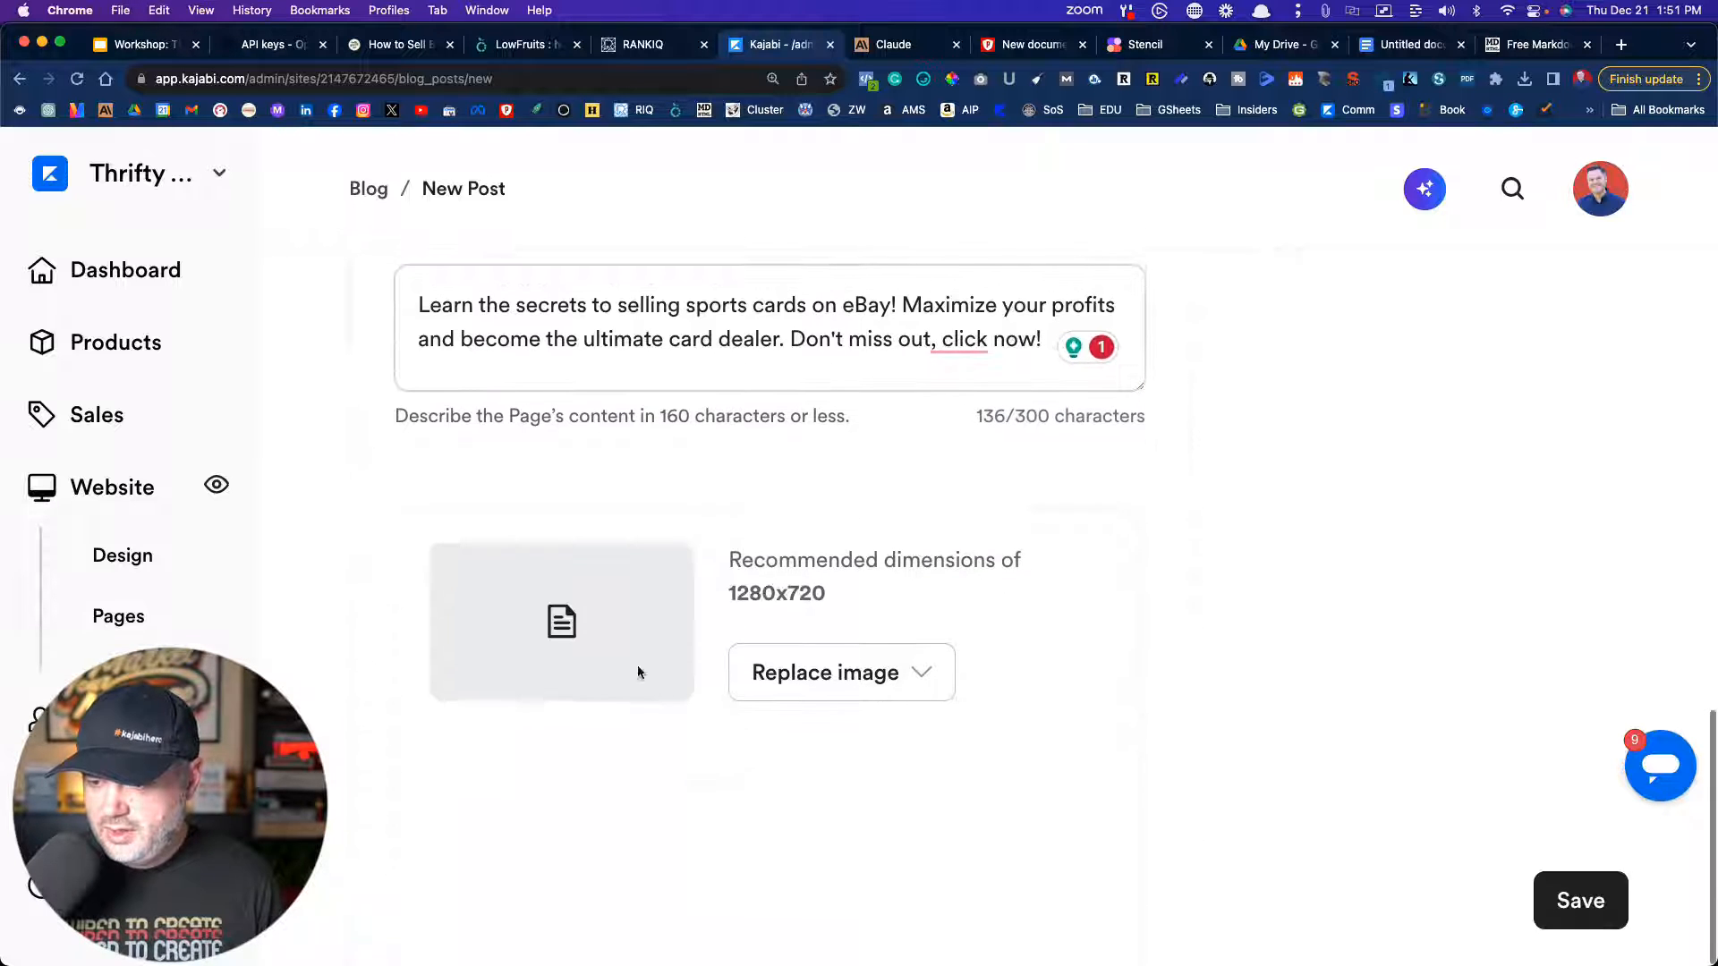
{"action": "left_click", "coordinate": [771, 679]}
{"action": "left_click", "coordinate": [785, 750]}
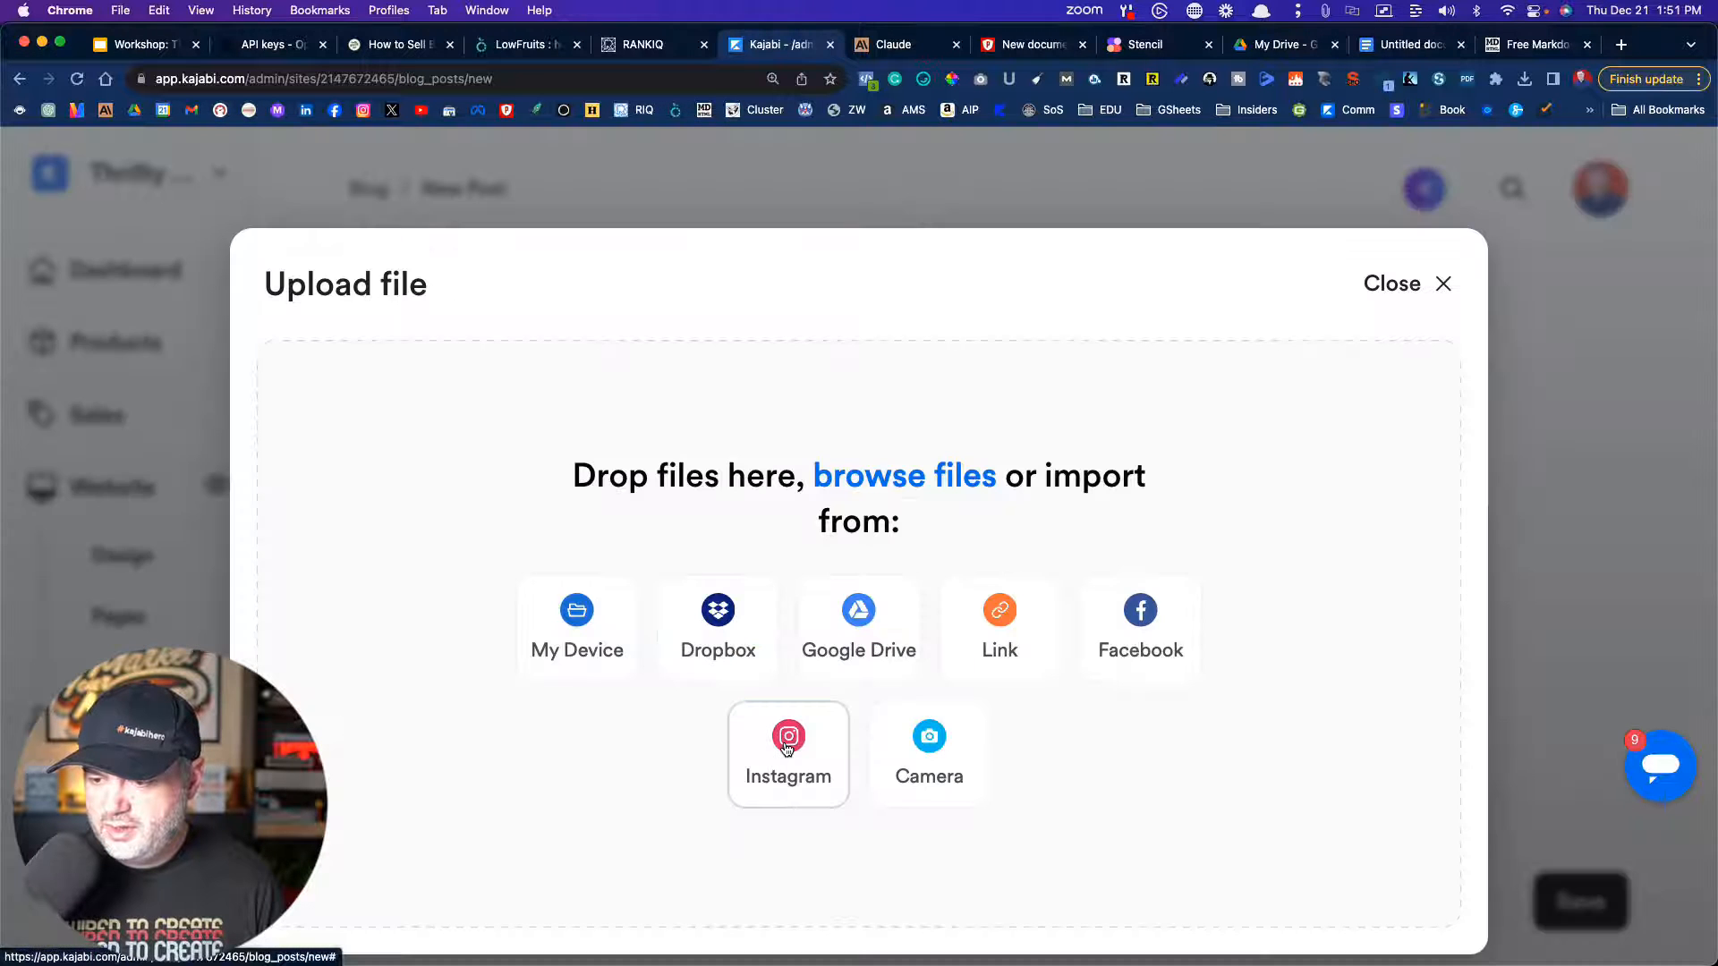
{"action": "left_click", "coordinate": [585, 638]}
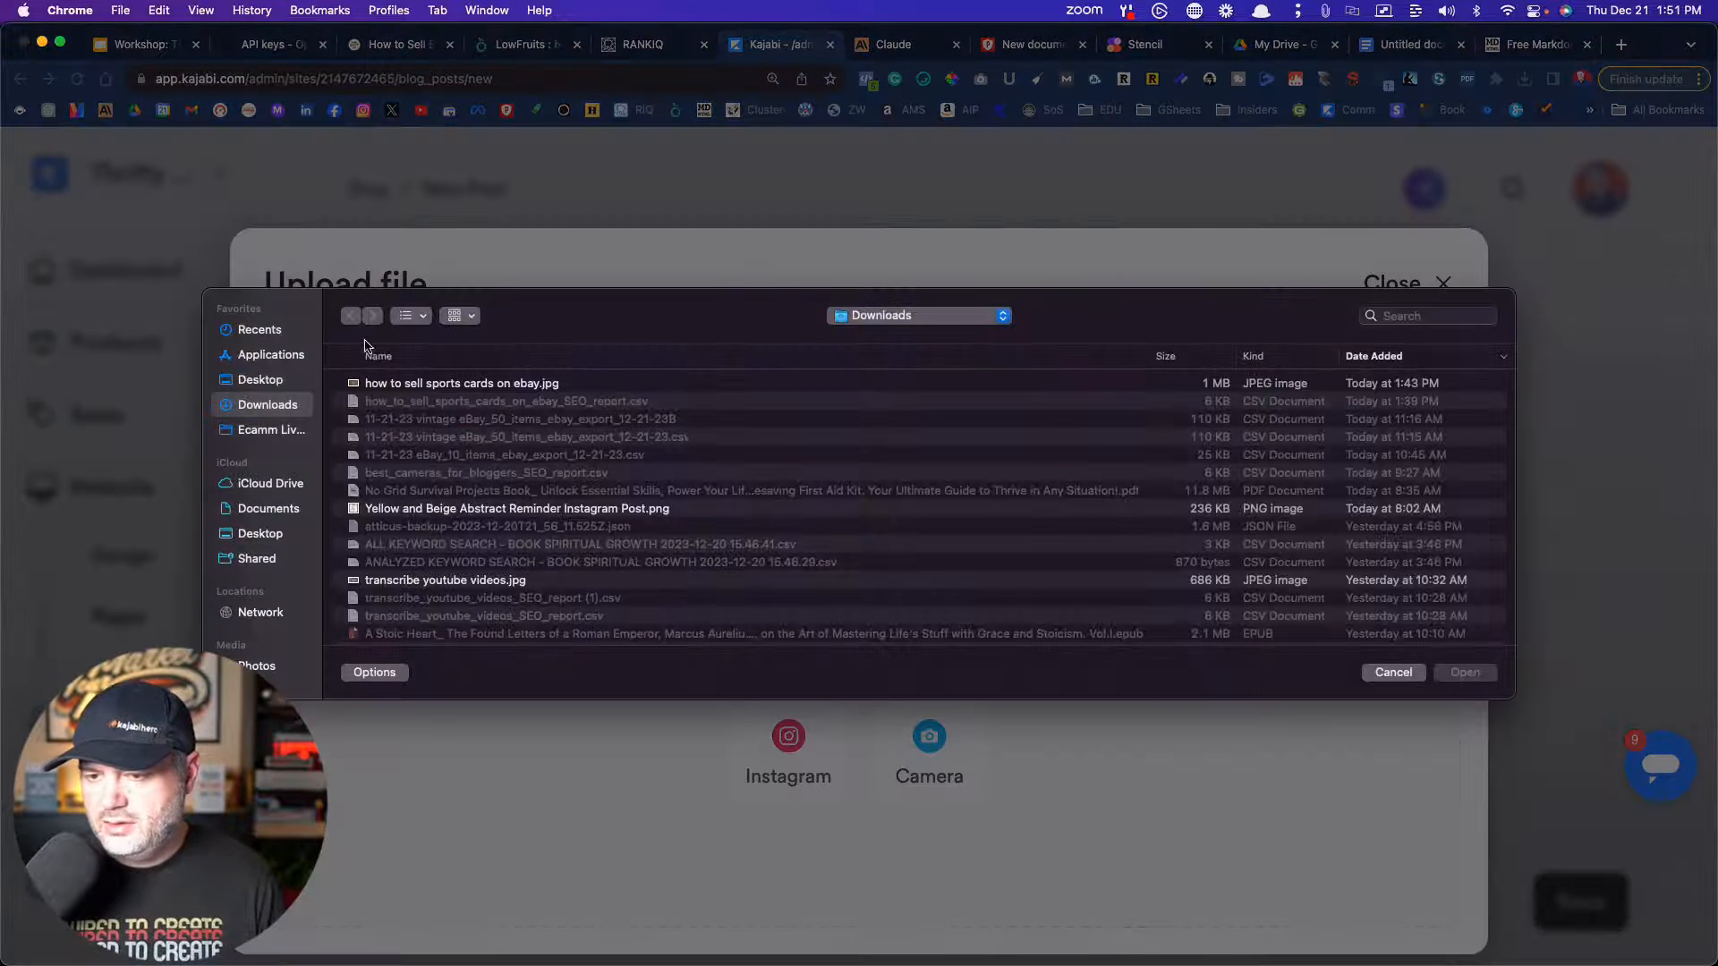
{"action": "left_click", "coordinate": [394, 384]}
{"action": "left_click", "coordinate": [1460, 671]}
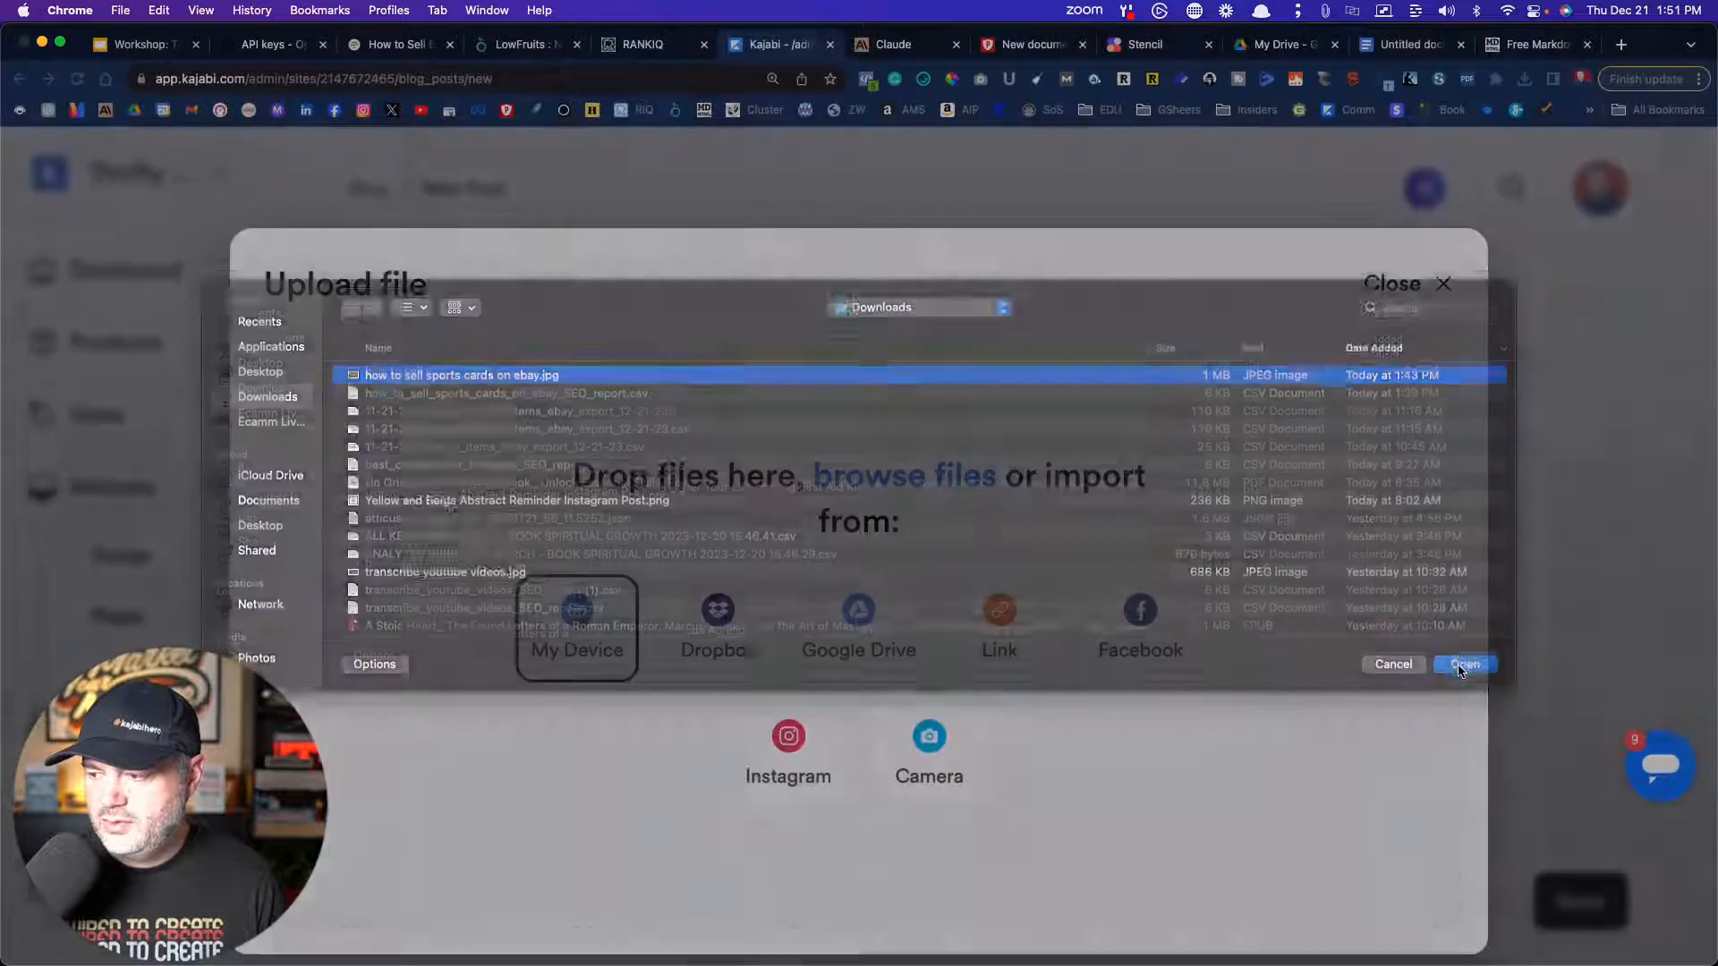
{"action": "left_click", "coordinate": [1429, 370]}
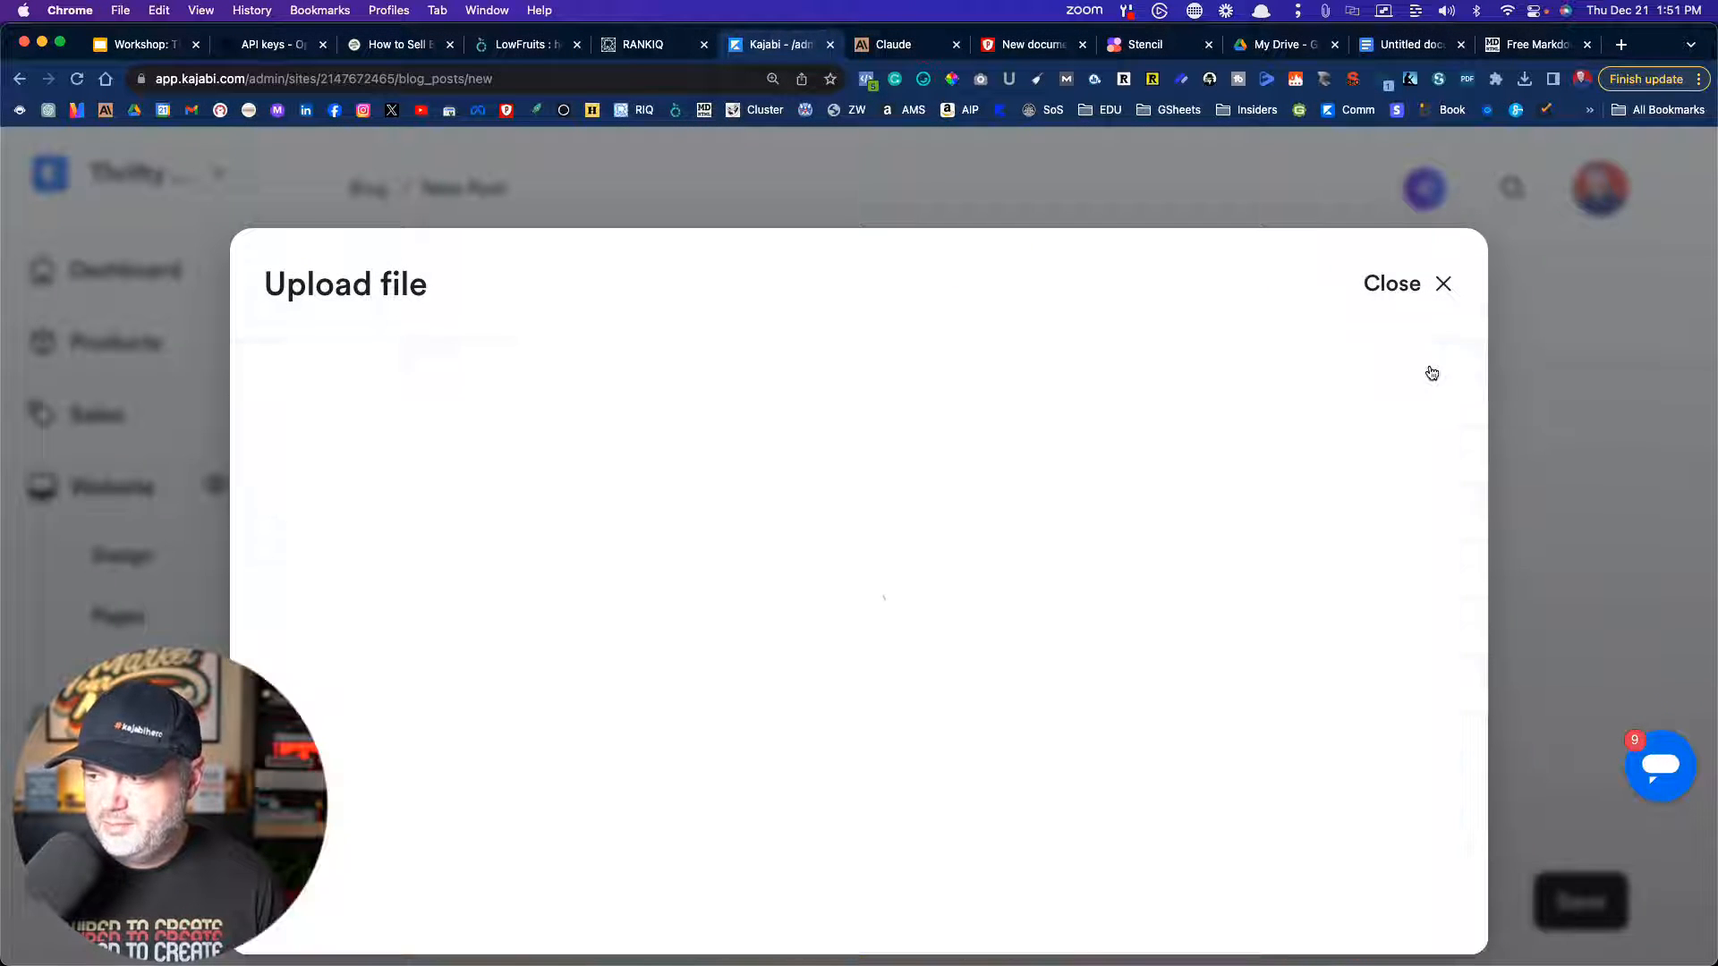
{"action": "left_click", "coordinate": [329, 921]}
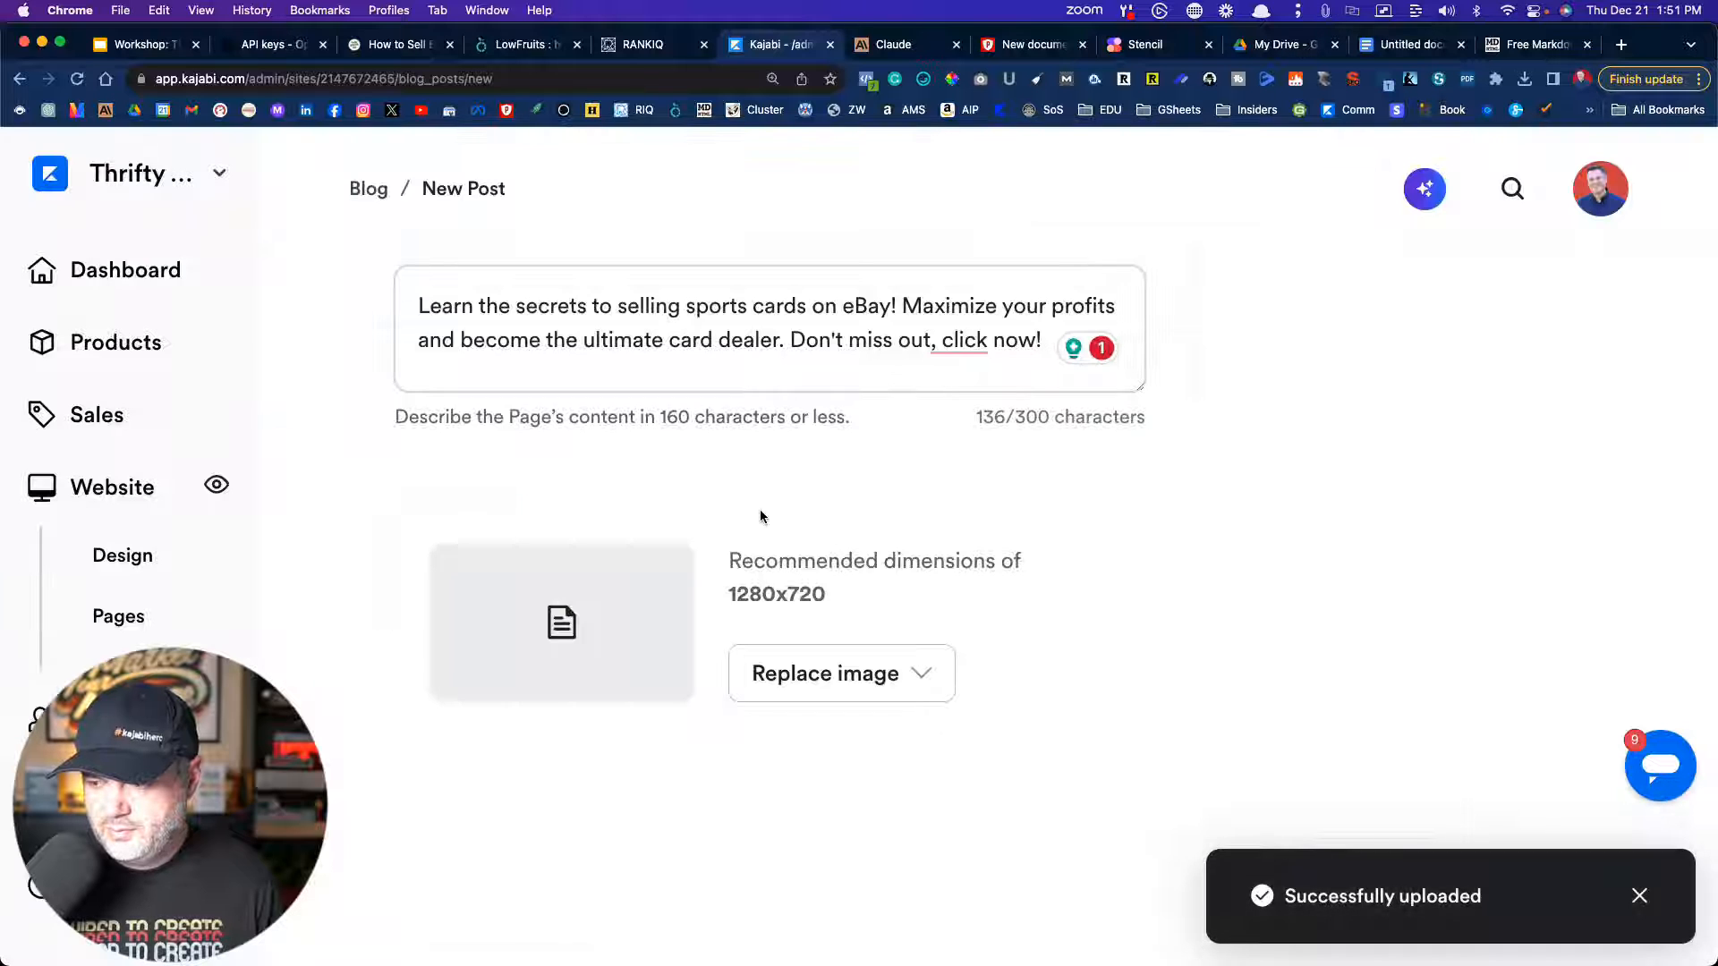
{"action": "scroll", "coordinate": [1303, 441], "scroll_direction": "up", "scroll_amount": 15}
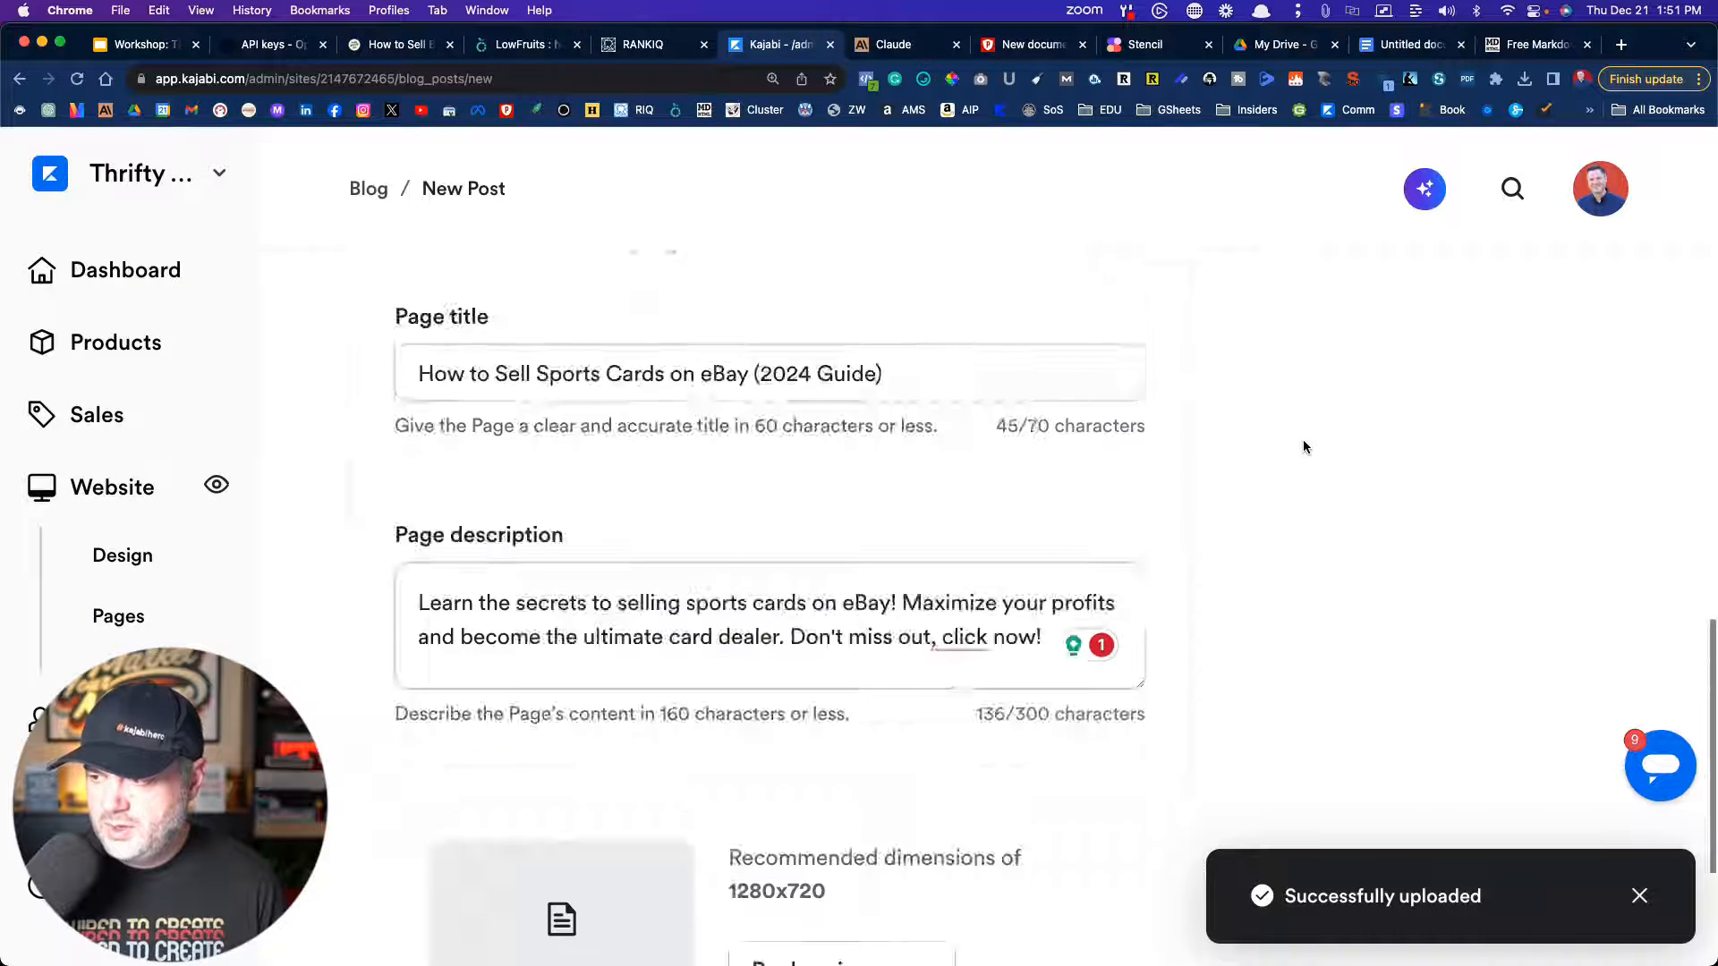
{"action": "left_click", "coordinate": [1616, 324]}
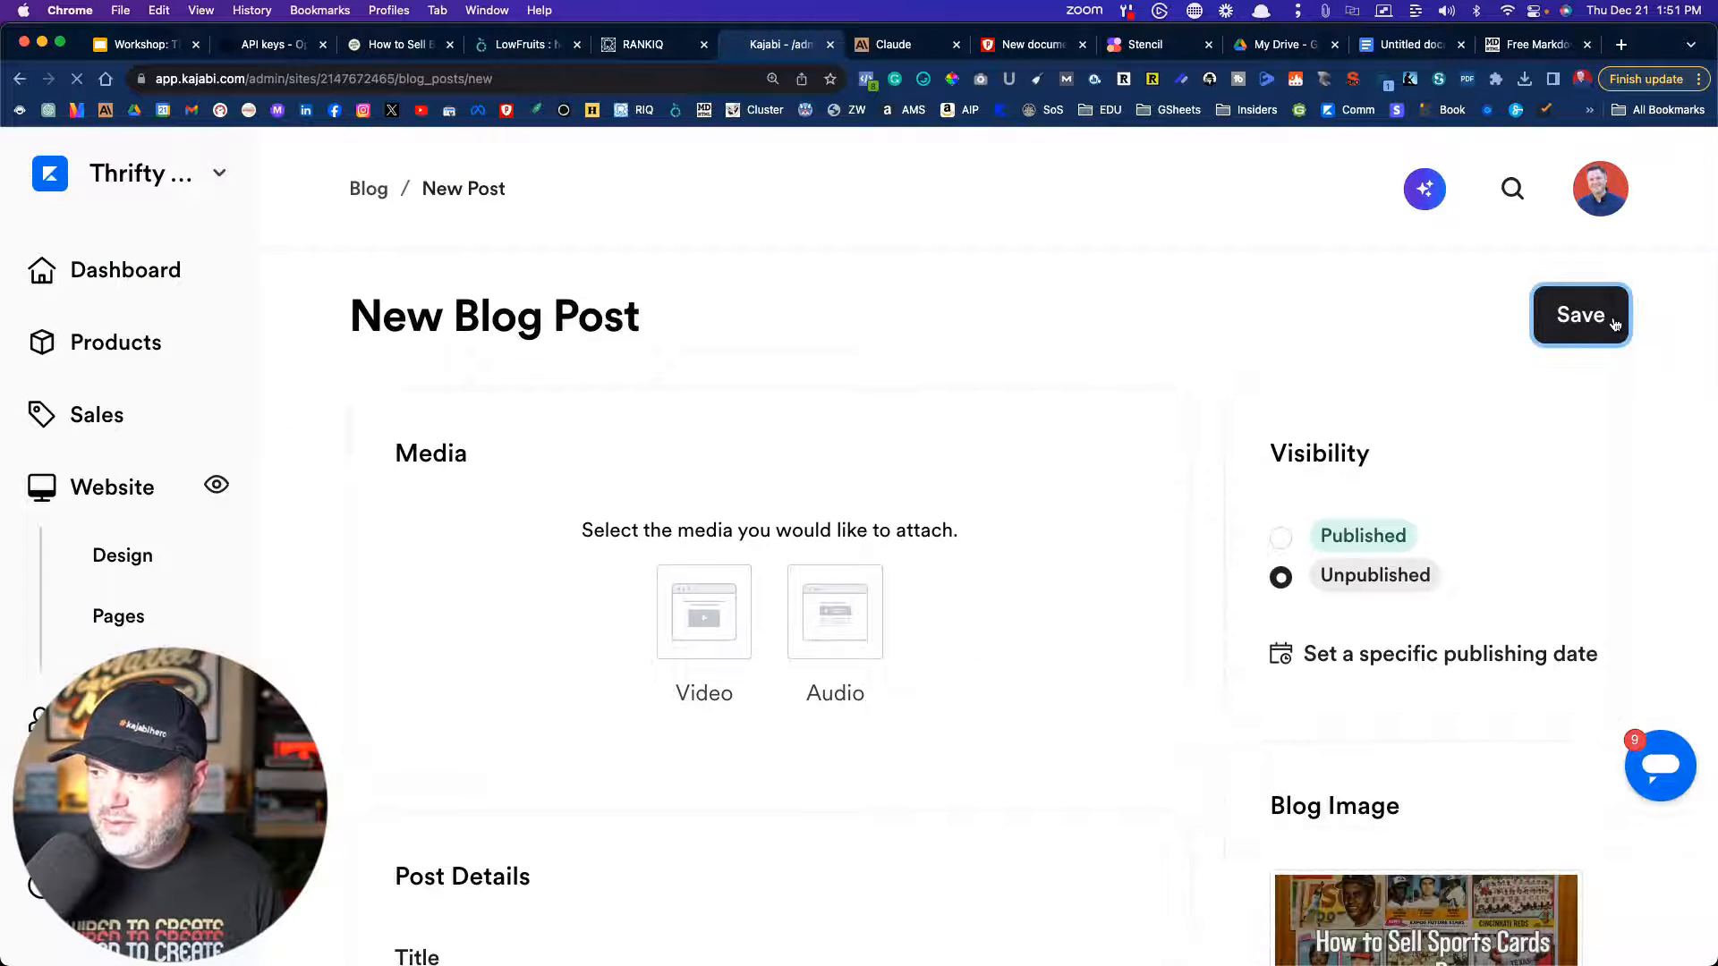
- Reopen the content editor in full screen and delete the leftover "@ Meta Description:" line with its empty paragraph
{"action": "scroll", "coordinate": [927, 687], "scroll_direction": "down", "scroll_amount": 12}
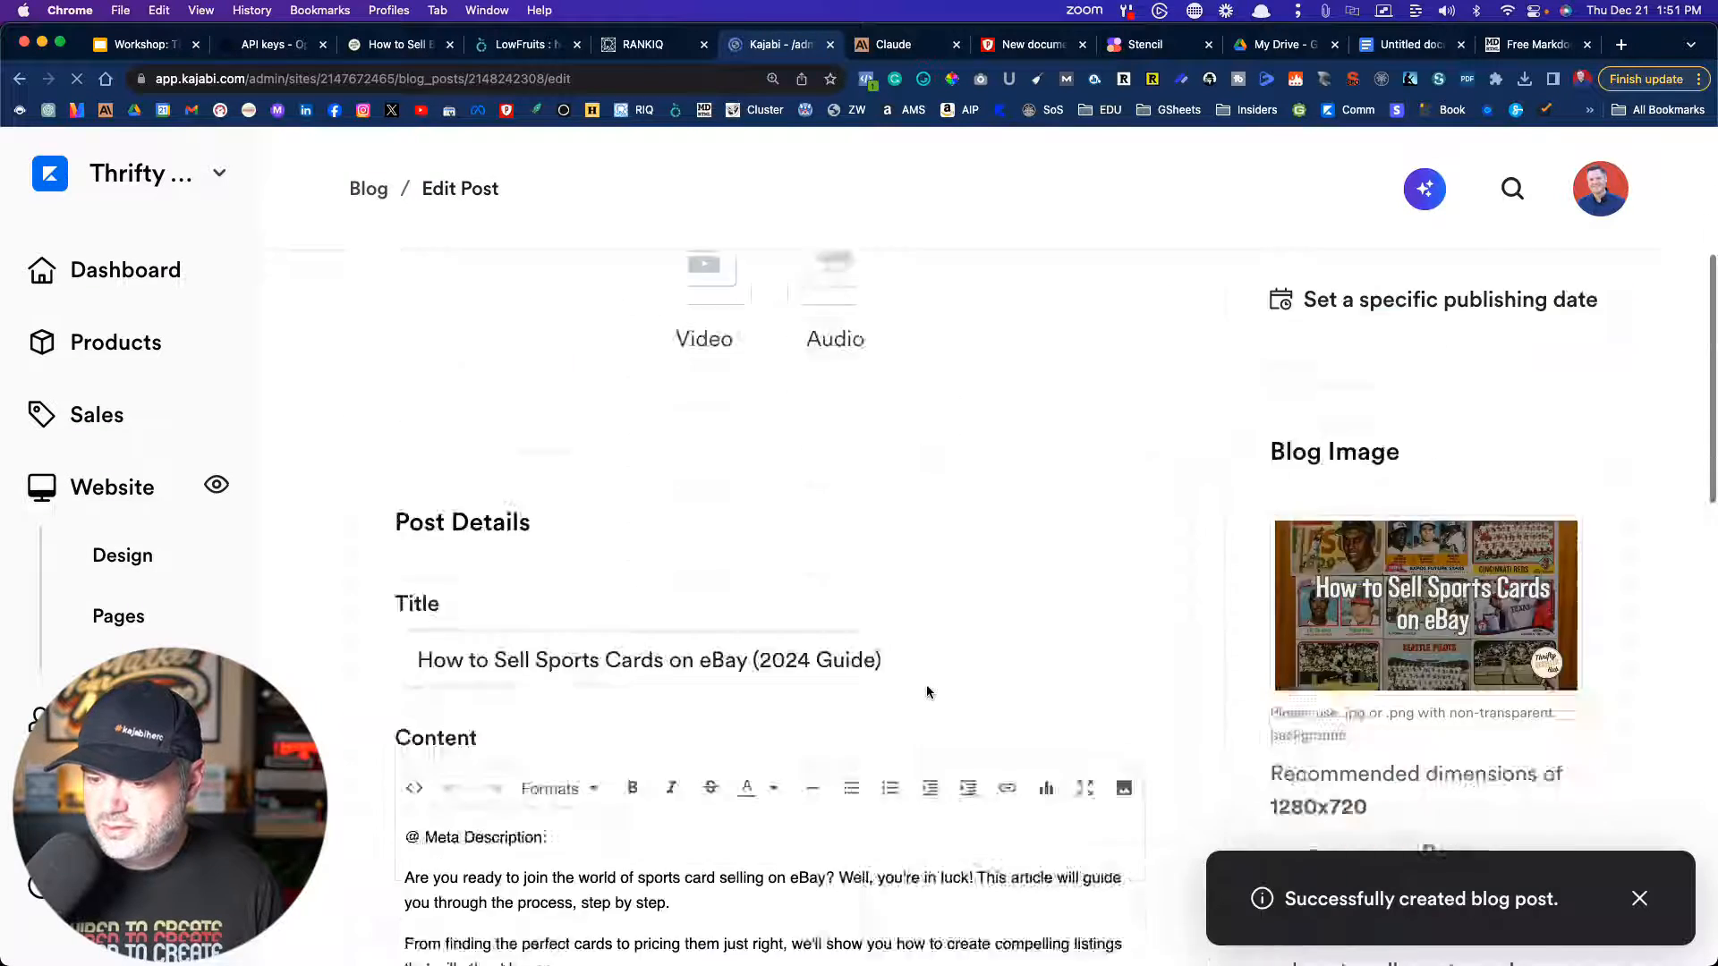
{"action": "scroll", "coordinate": [1093, 852], "scroll_direction": "down", "scroll_amount": 10}
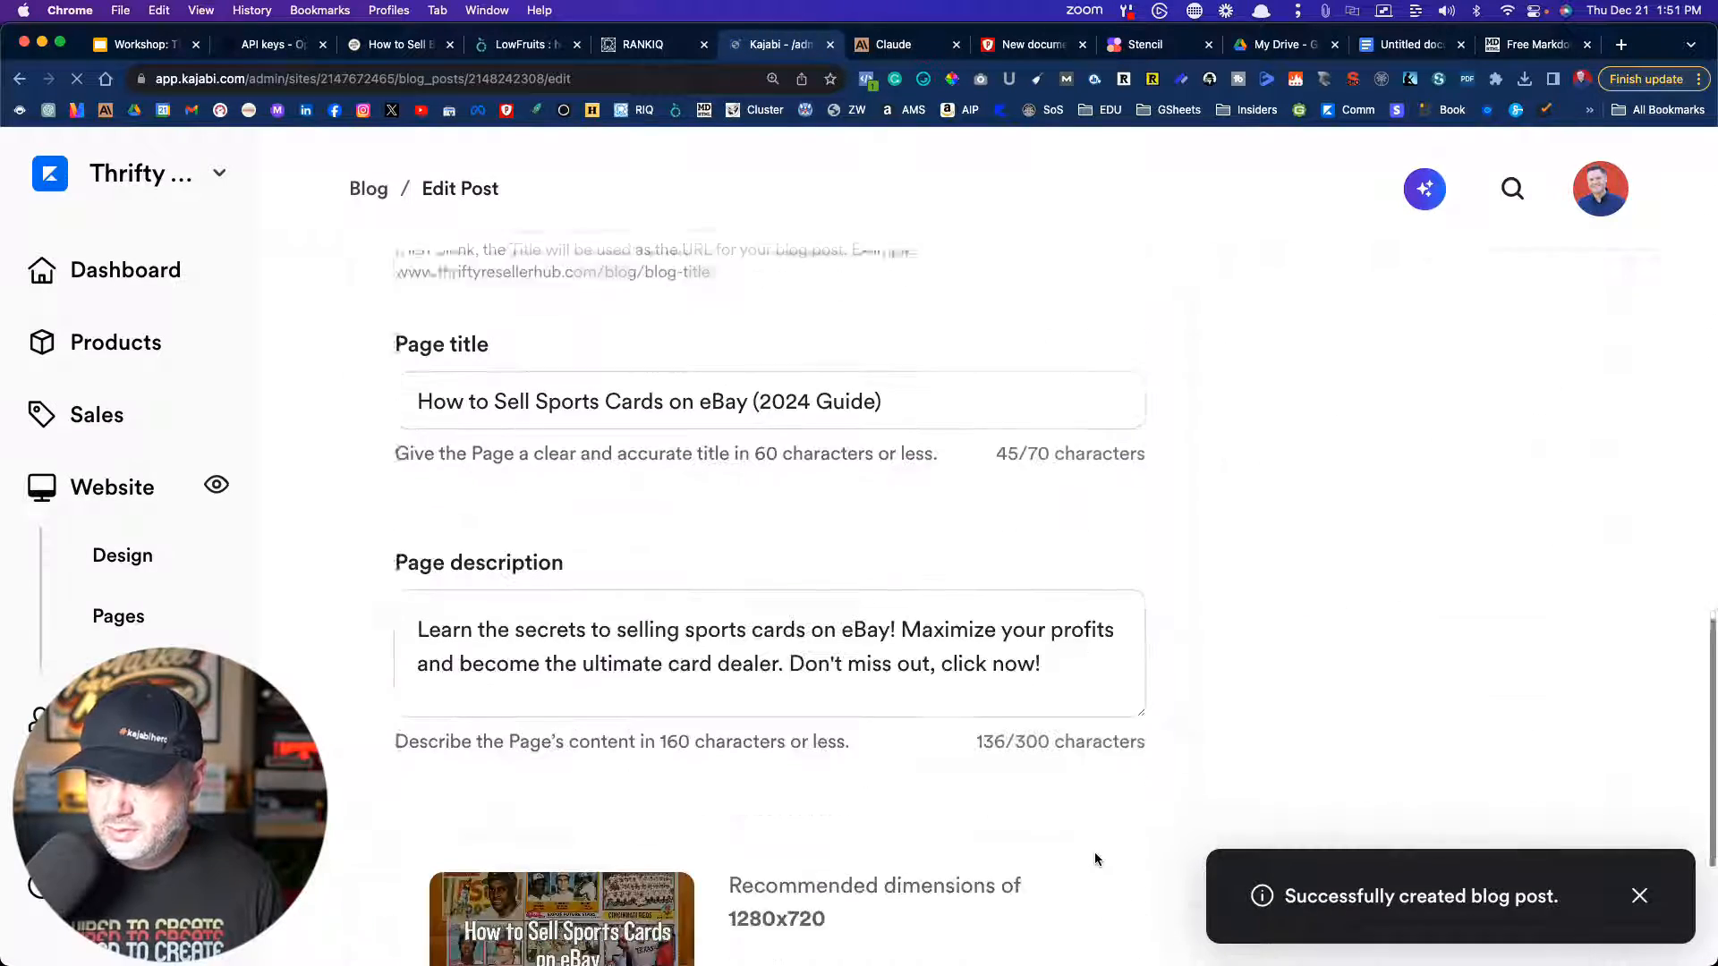
{"action": "scroll", "coordinate": [770, 754], "scroll_direction": "up", "scroll_amount": 6}
{"action": "scroll", "coordinate": [772, 760], "scroll_direction": "up", "scroll_amount": 8}
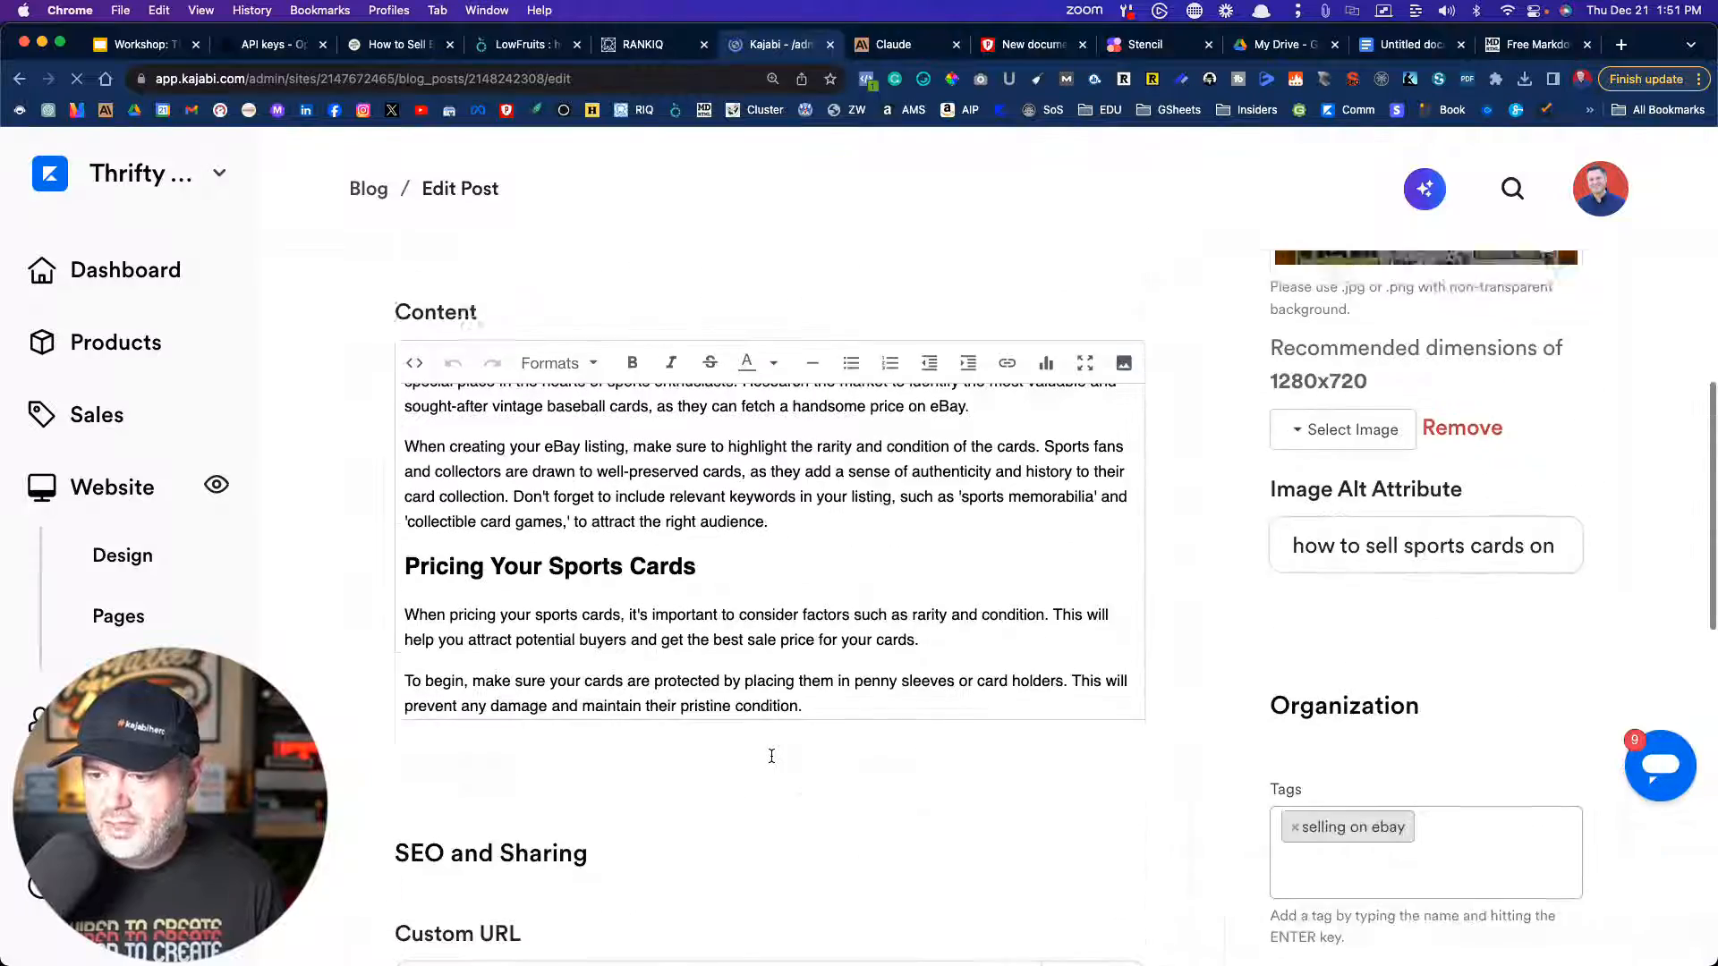
{"action": "left_click", "coordinate": [1079, 615]}
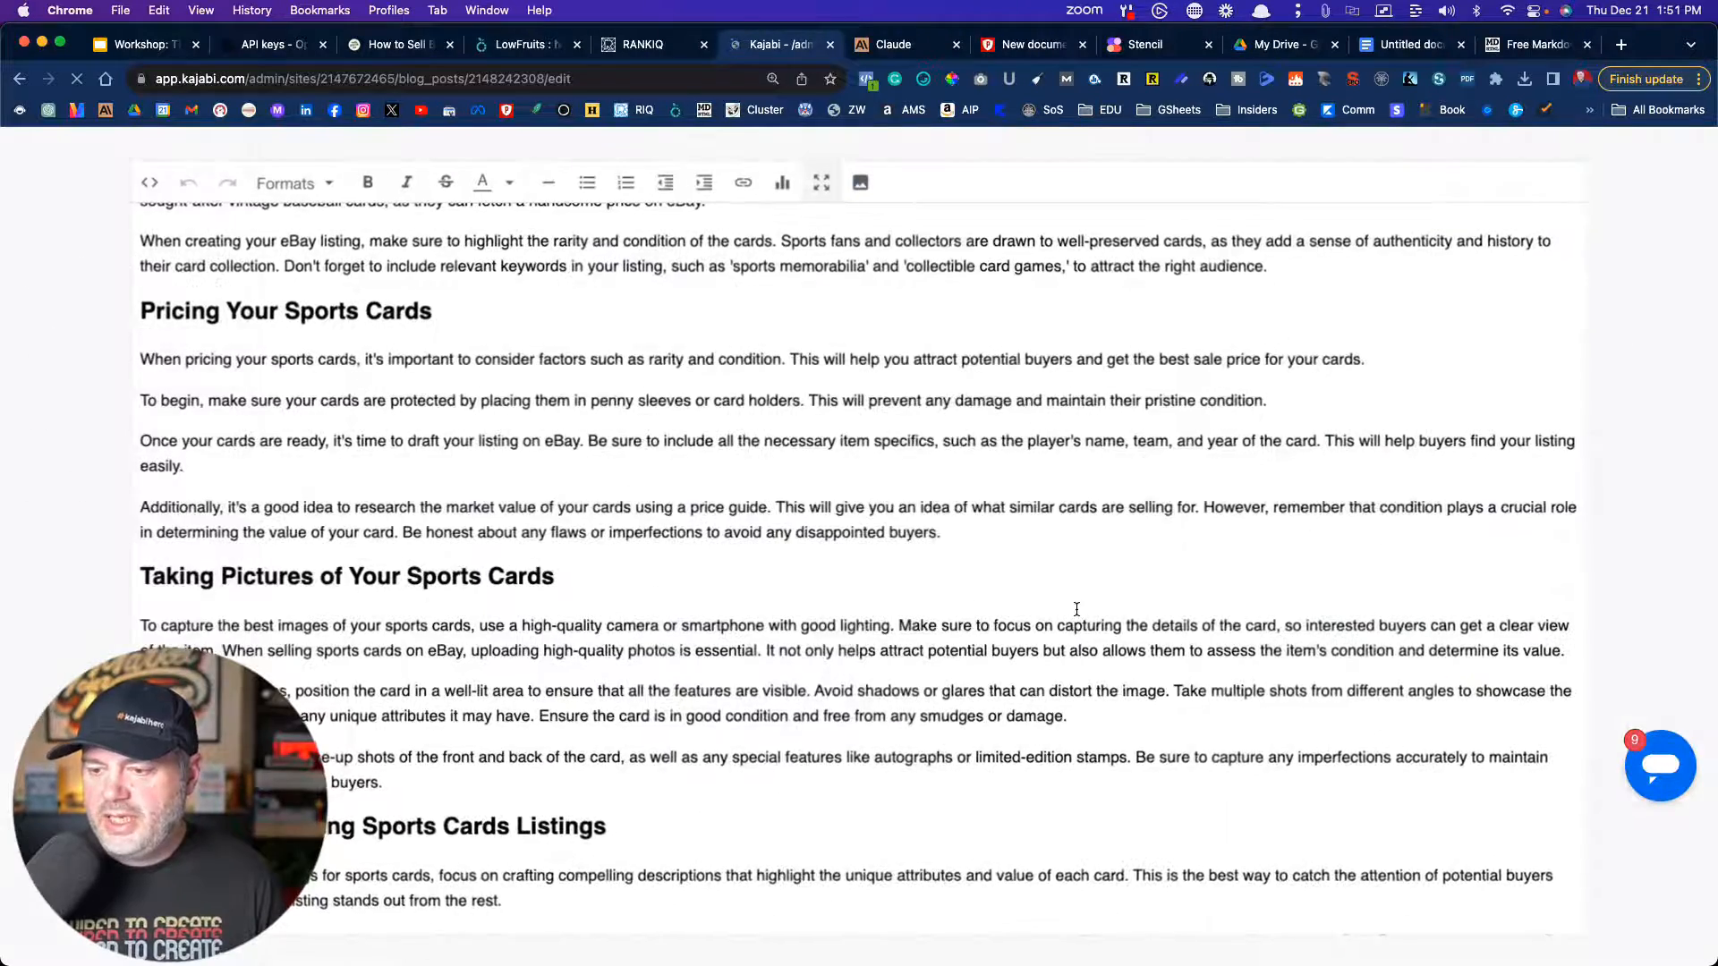
{"action": "scroll", "coordinate": [450, 567], "scroll_direction": "up", "scroll_amount": 10}
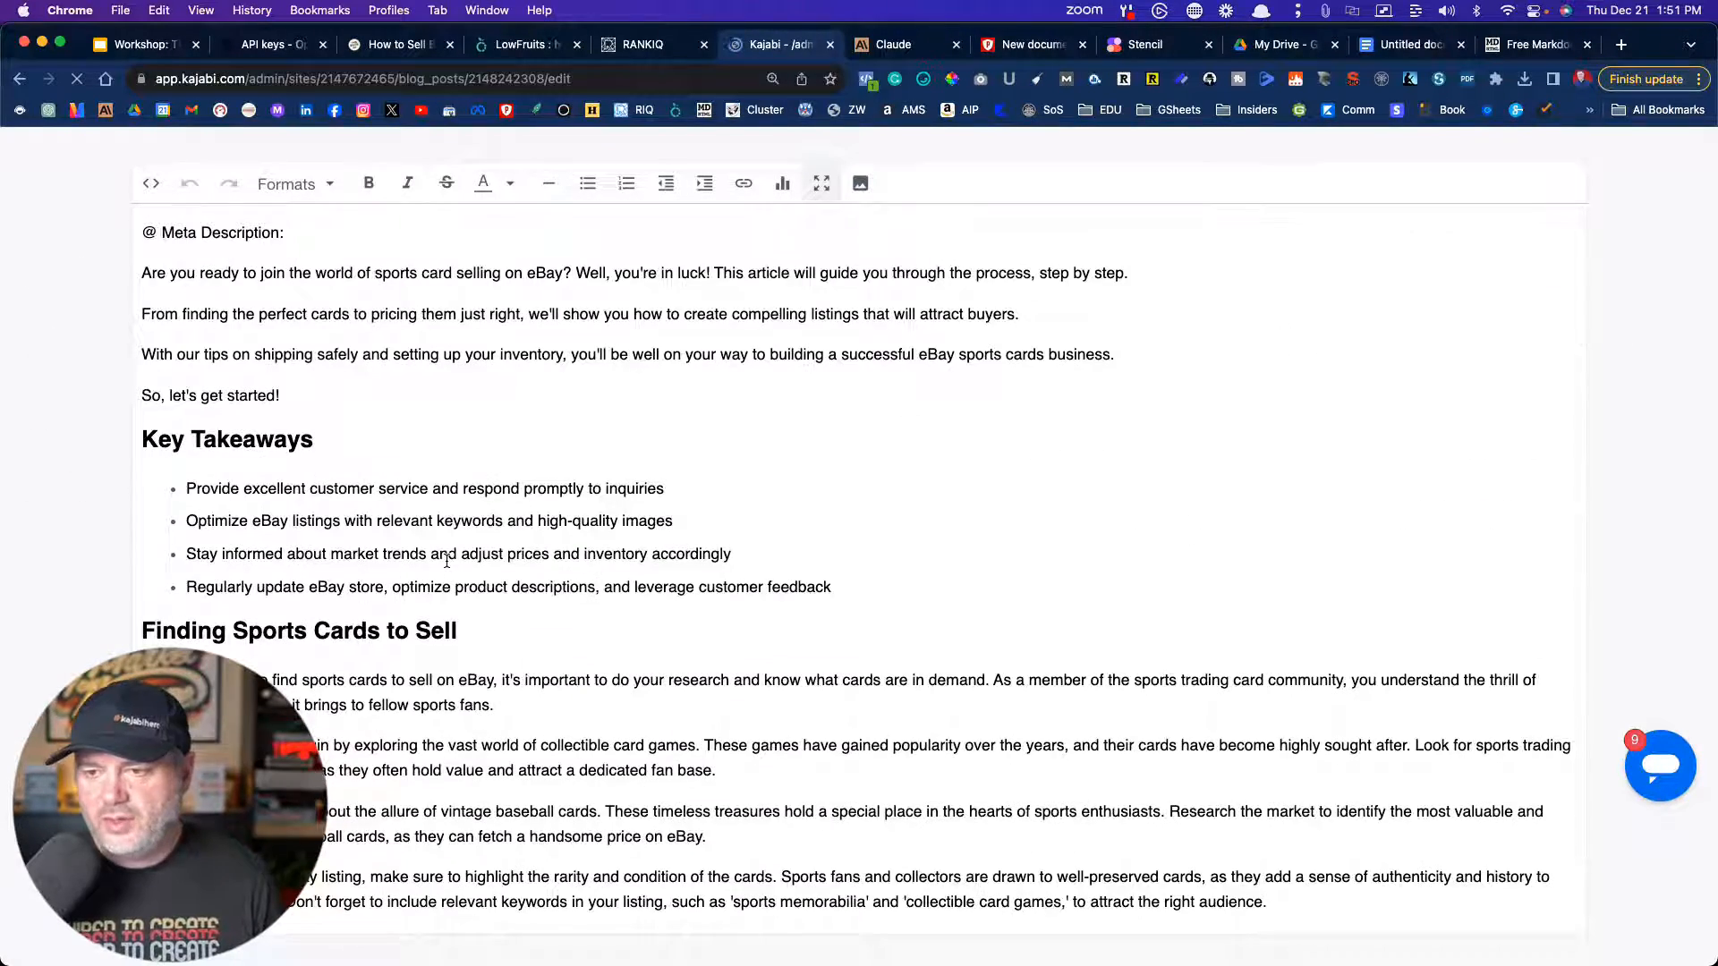
{"action": "key", "text": "super+BackSpace"}
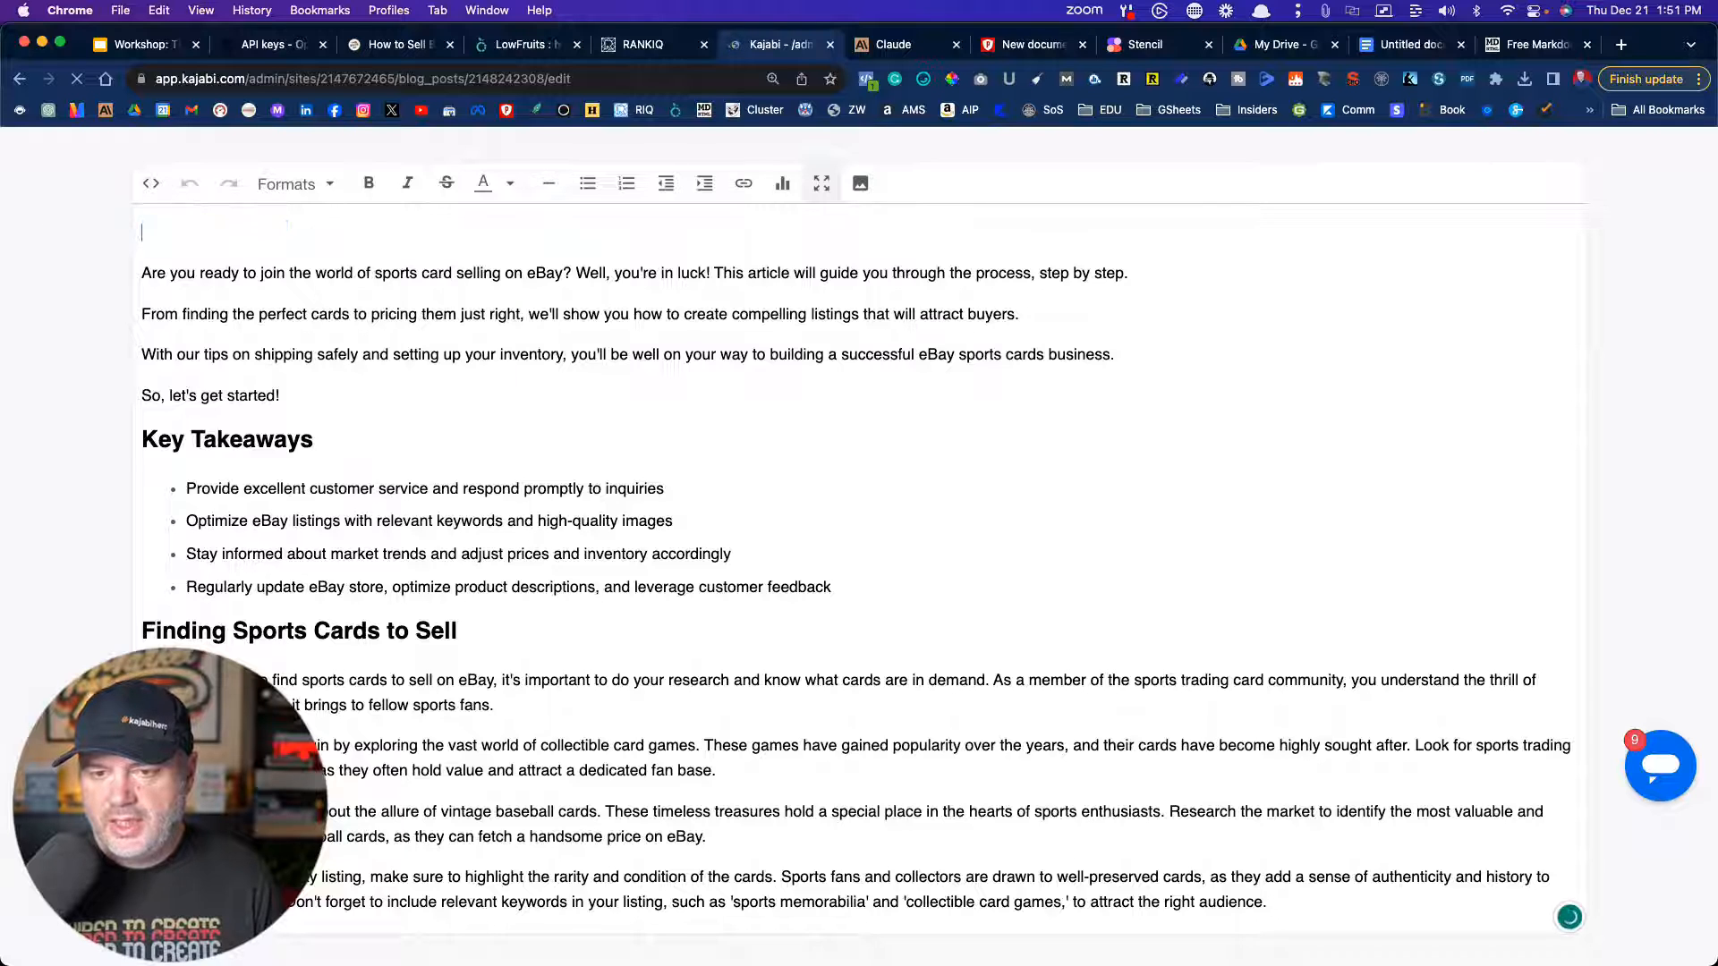
{"action": "key", "text": "BackSpace"}
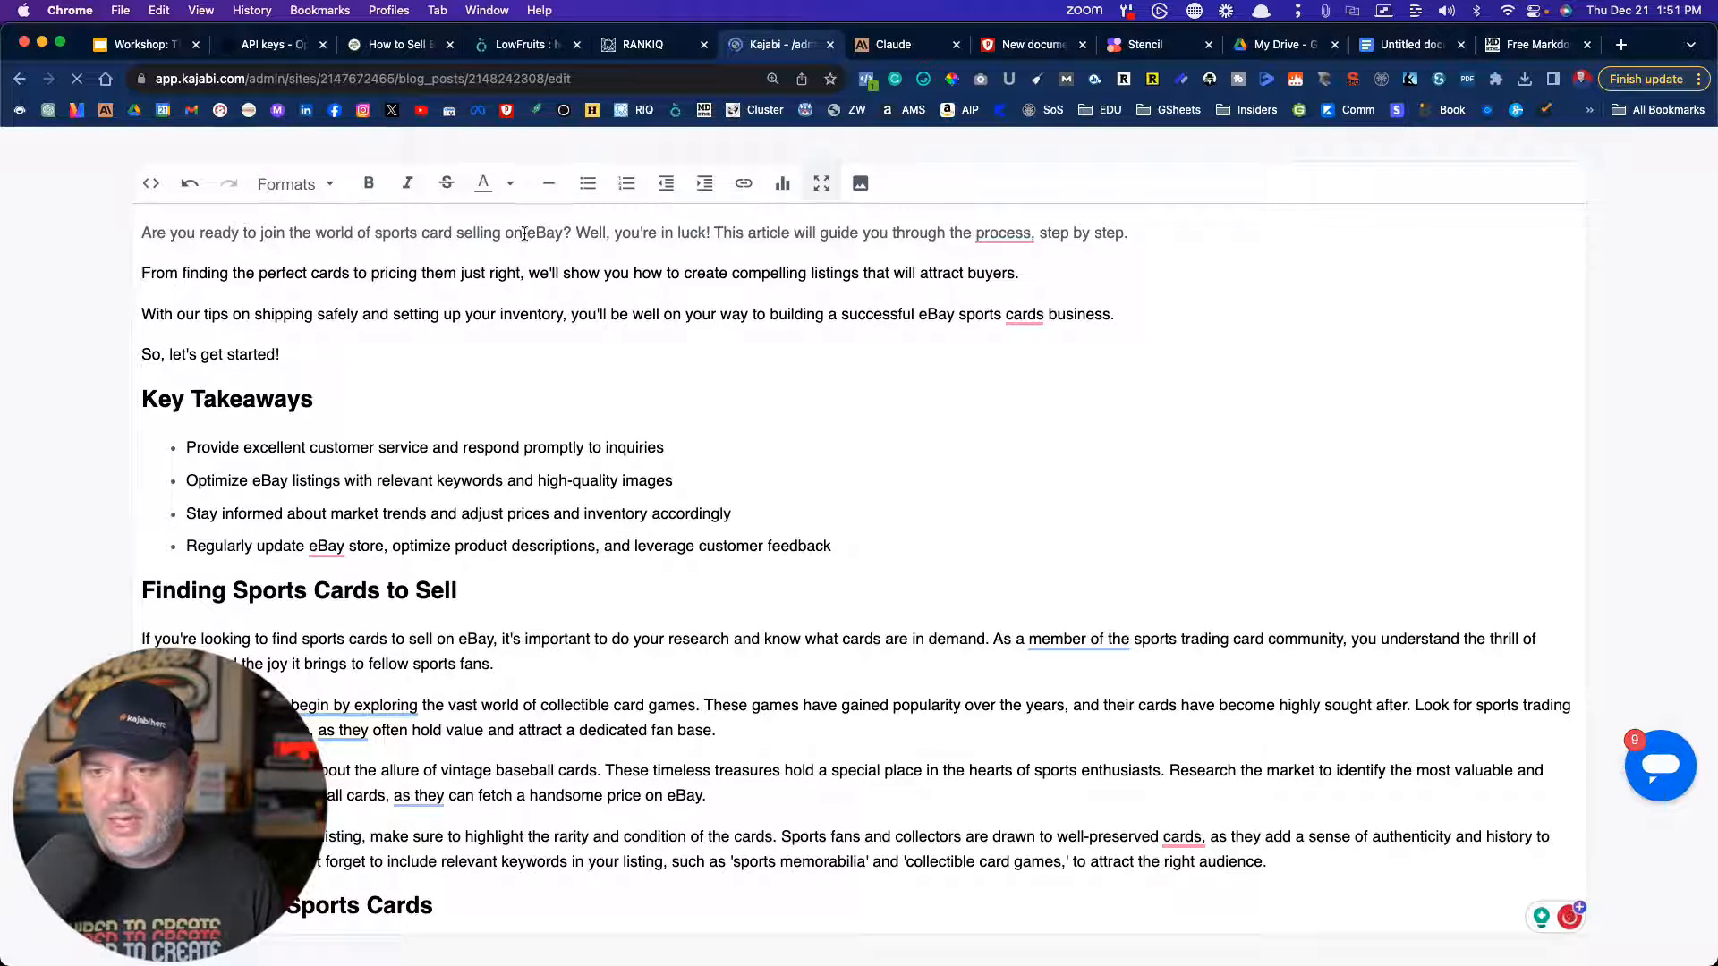
- Set the text colour of the opening "Are you ready to join" paragraph to black (000000)
{"action": "left_click_drag", "start_coordinate": [1110, 247], "coordinate": [8, 237]}
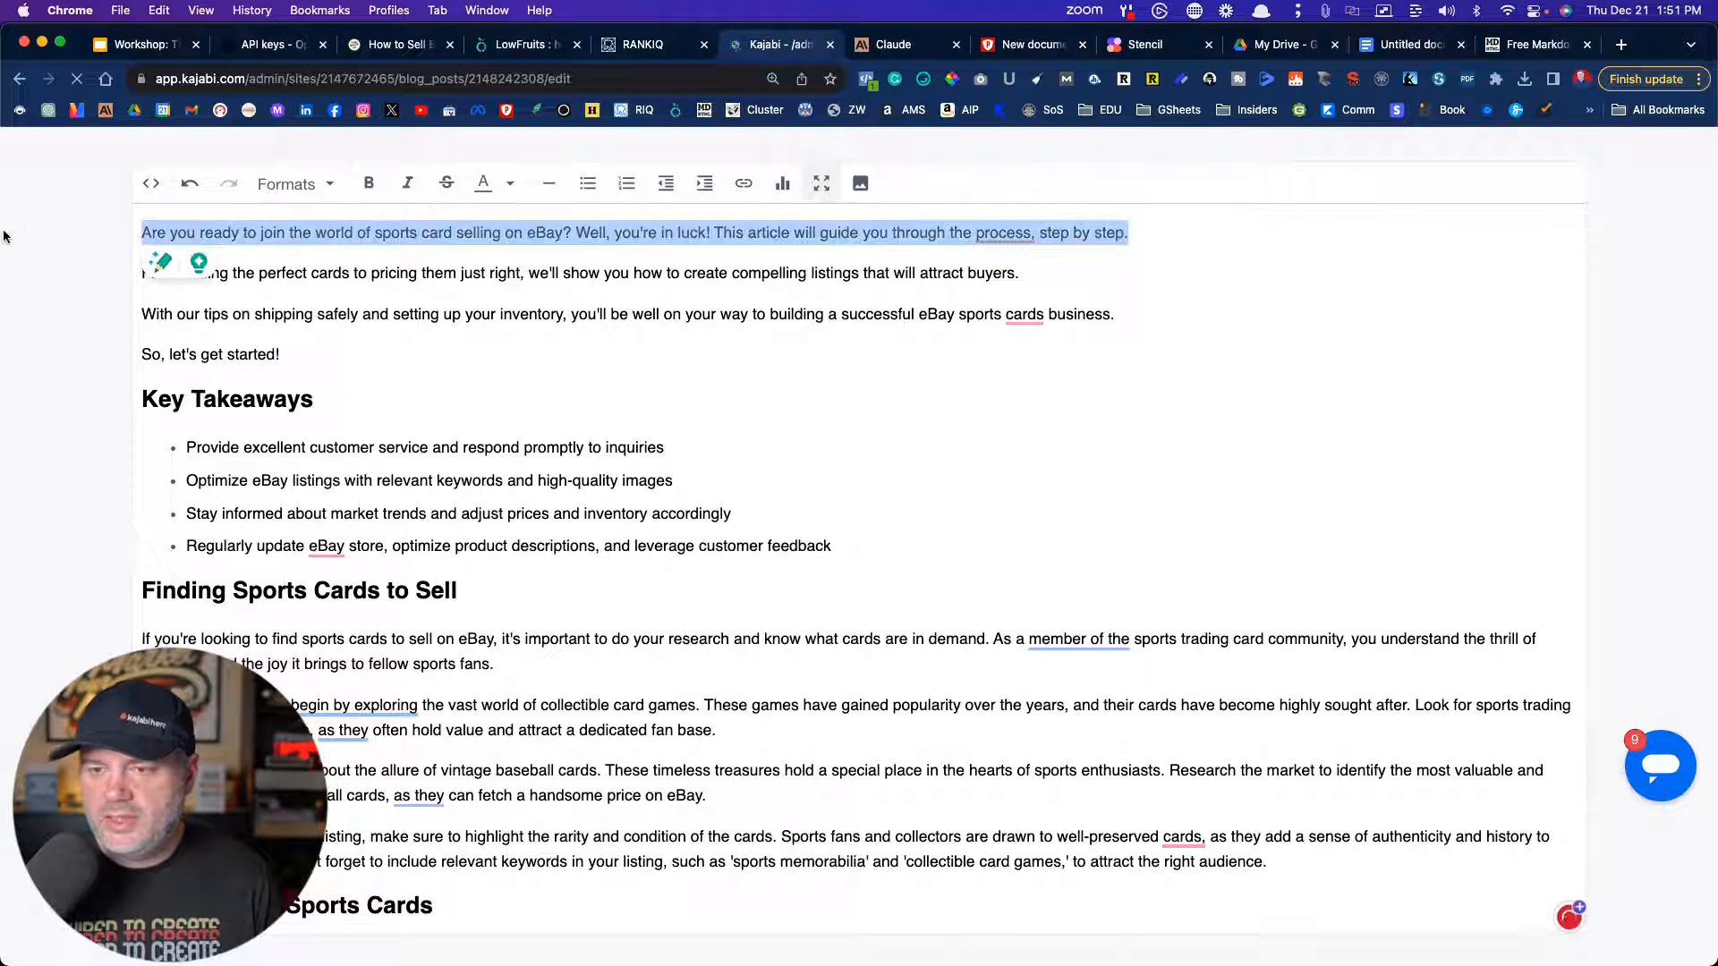
{"action": "left_click", "coordinate": [517, 182]}
{"action": "left_click", "coordinate": [526, 293]}
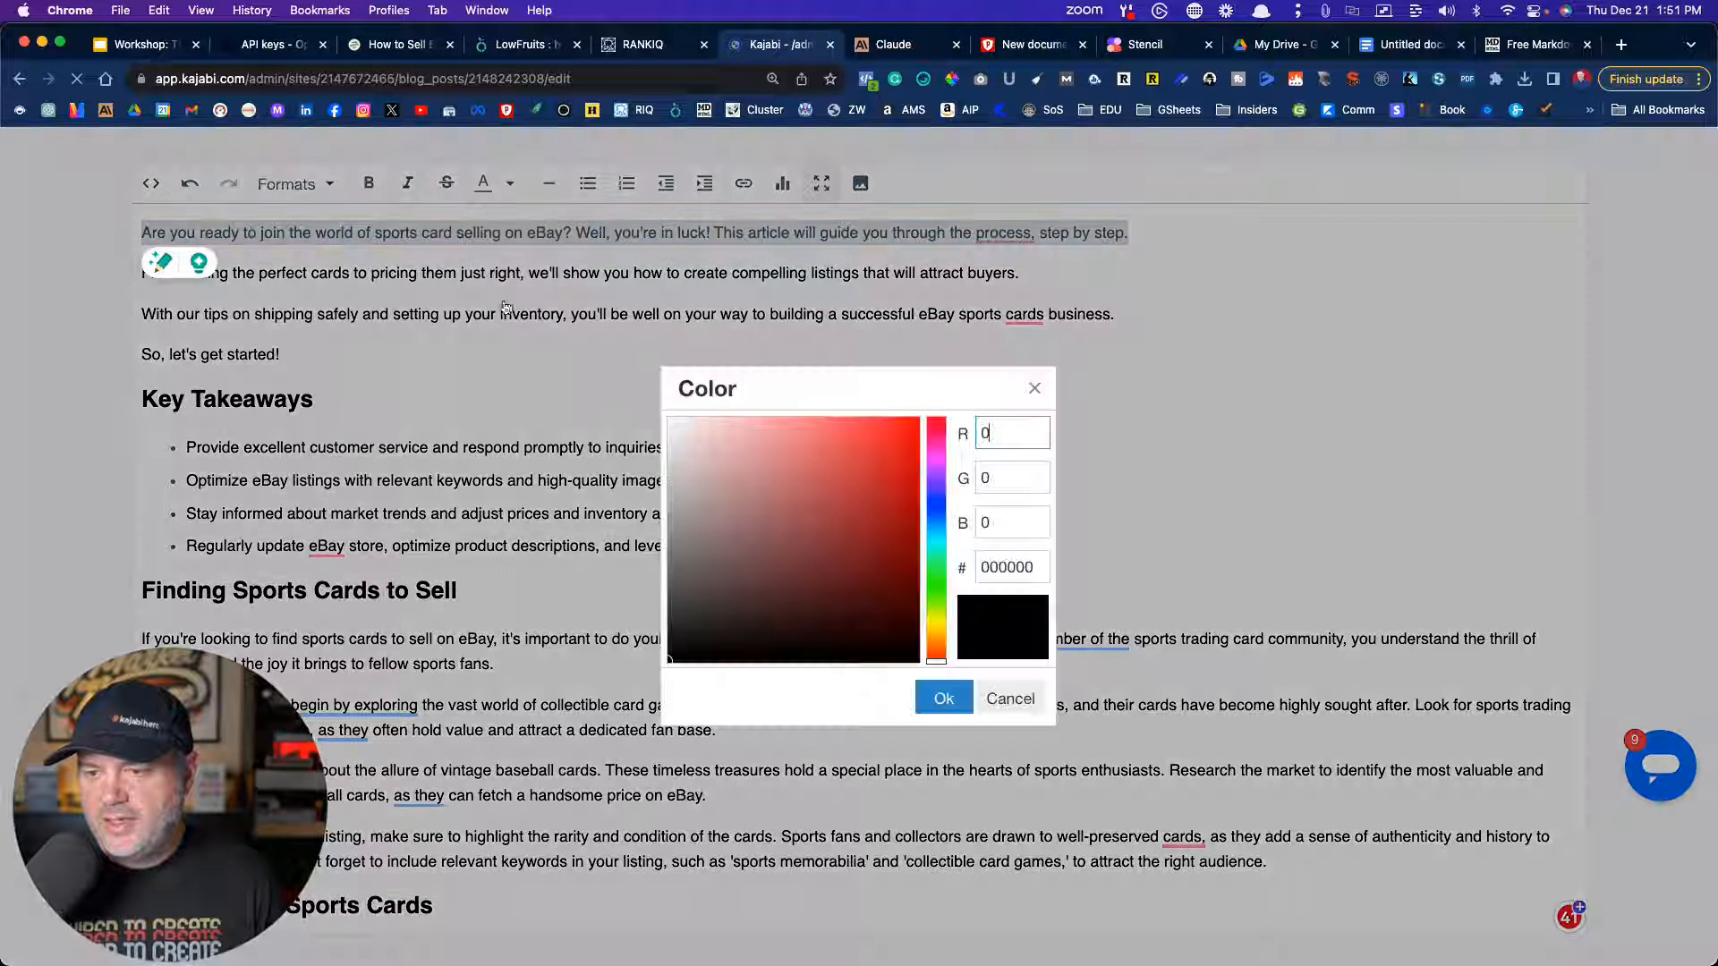
{"action": "left_click", "coordinate": [942, 698]}
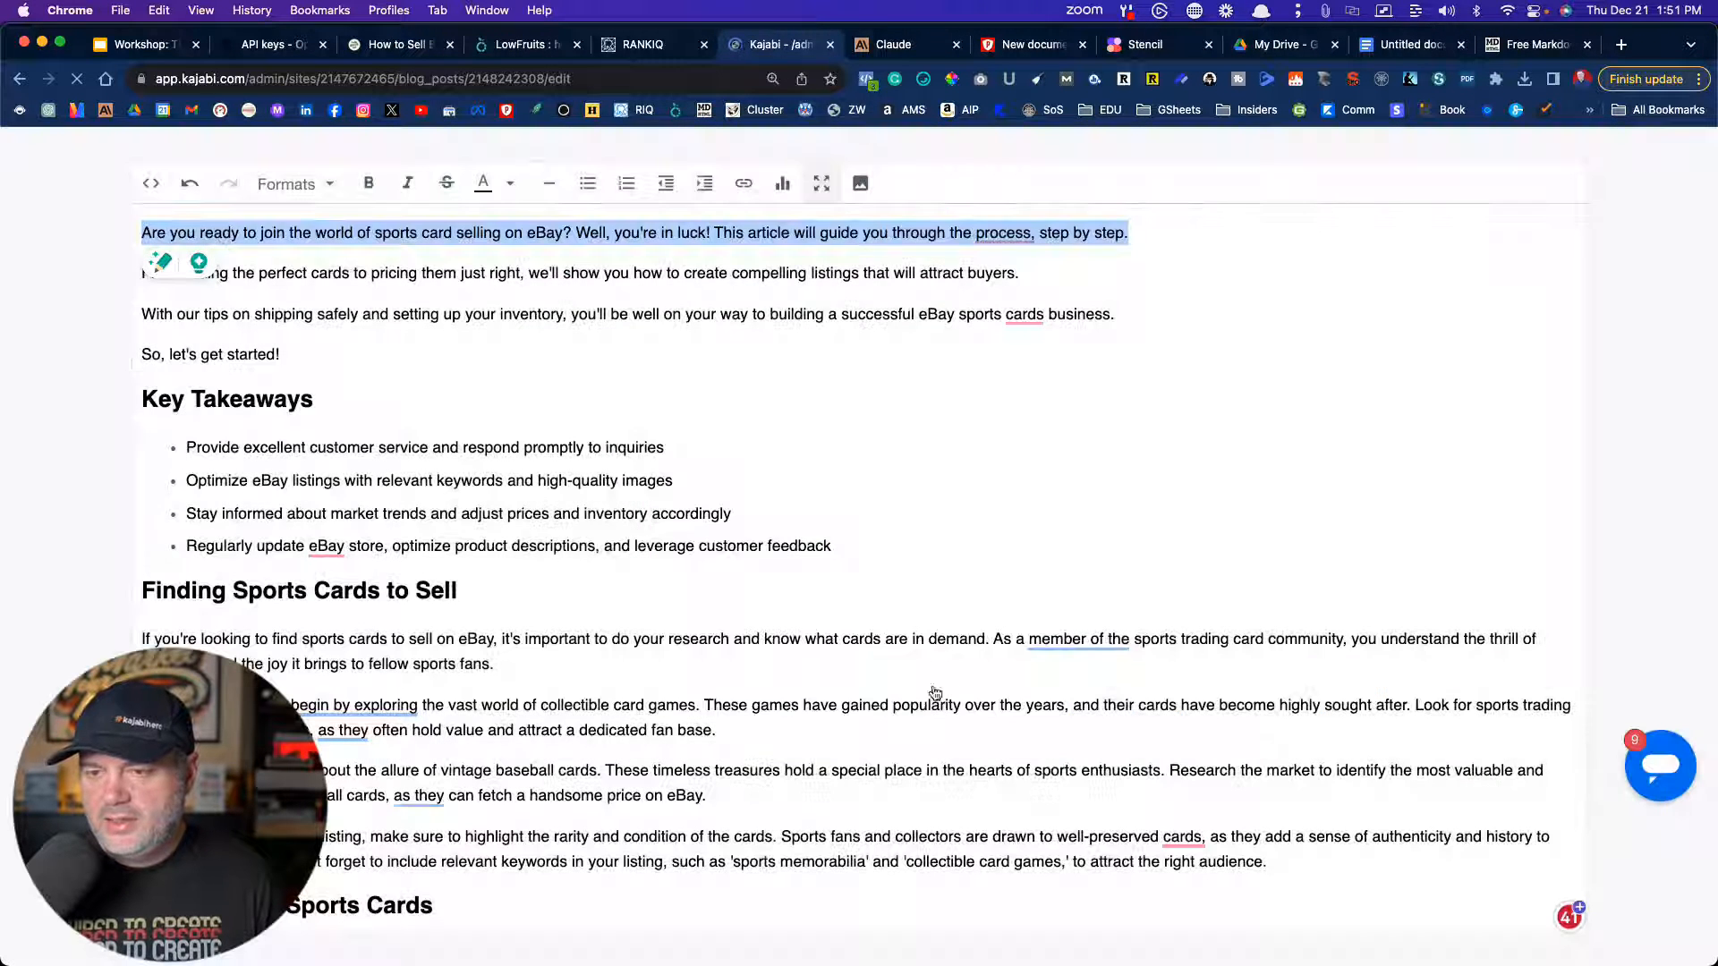
- Split the opening paragraph into three separate paragraphs, breaking after "selling on eBay?" and after "Well, you're in luck!"
{"action": "left_click", "coordinate": [577, 232]}
{"action": "key", "text": "Return"}
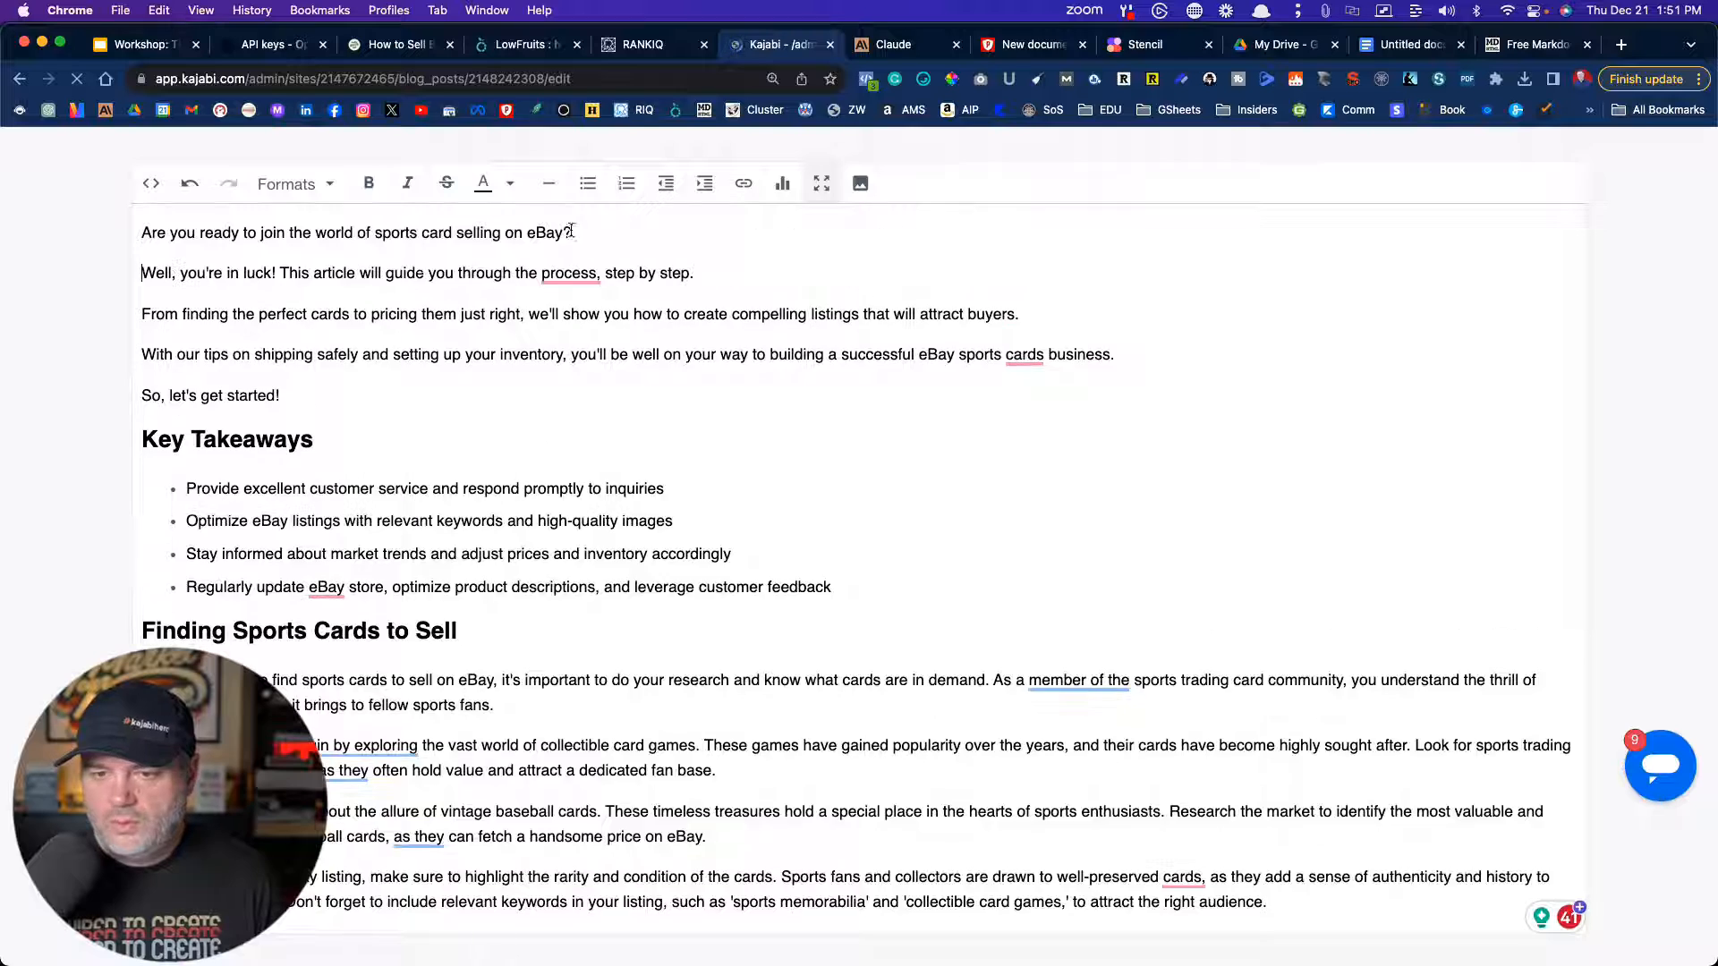
{"action": "left_click", "coordinate": [283, 272]}
{"action": "key", "text": "Return"}
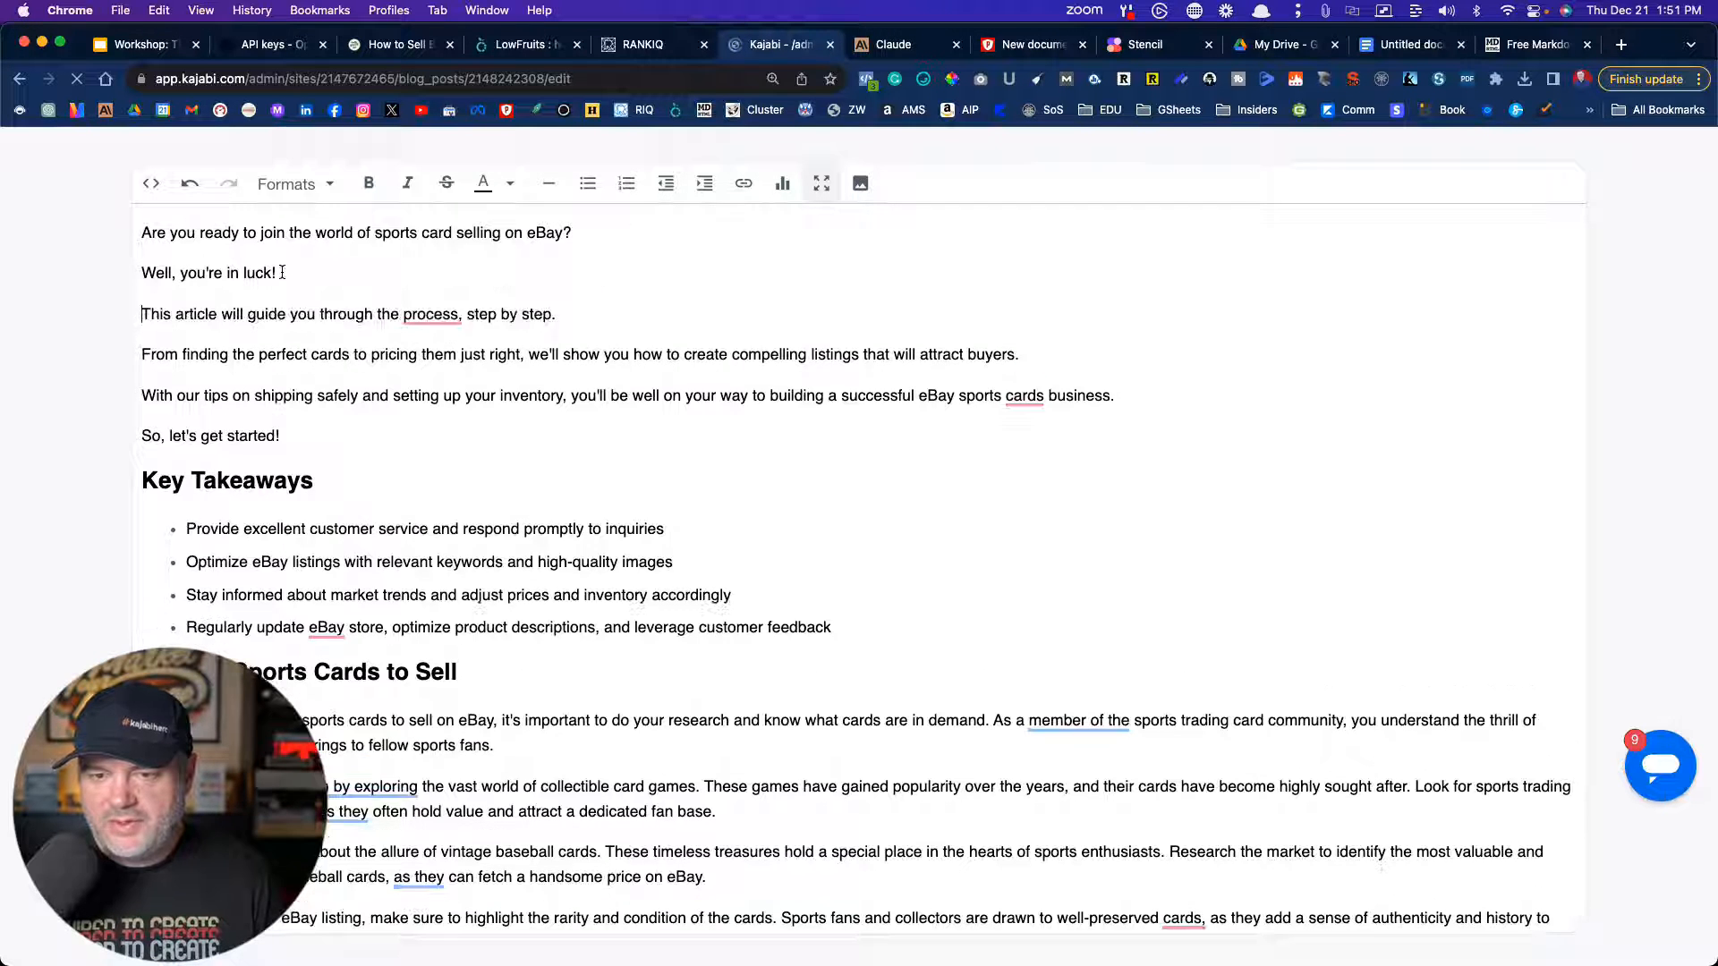
{"action": "scroll", "coordinate": [425, 438], "scroll_direction": "down", "scroll_amount": 5}
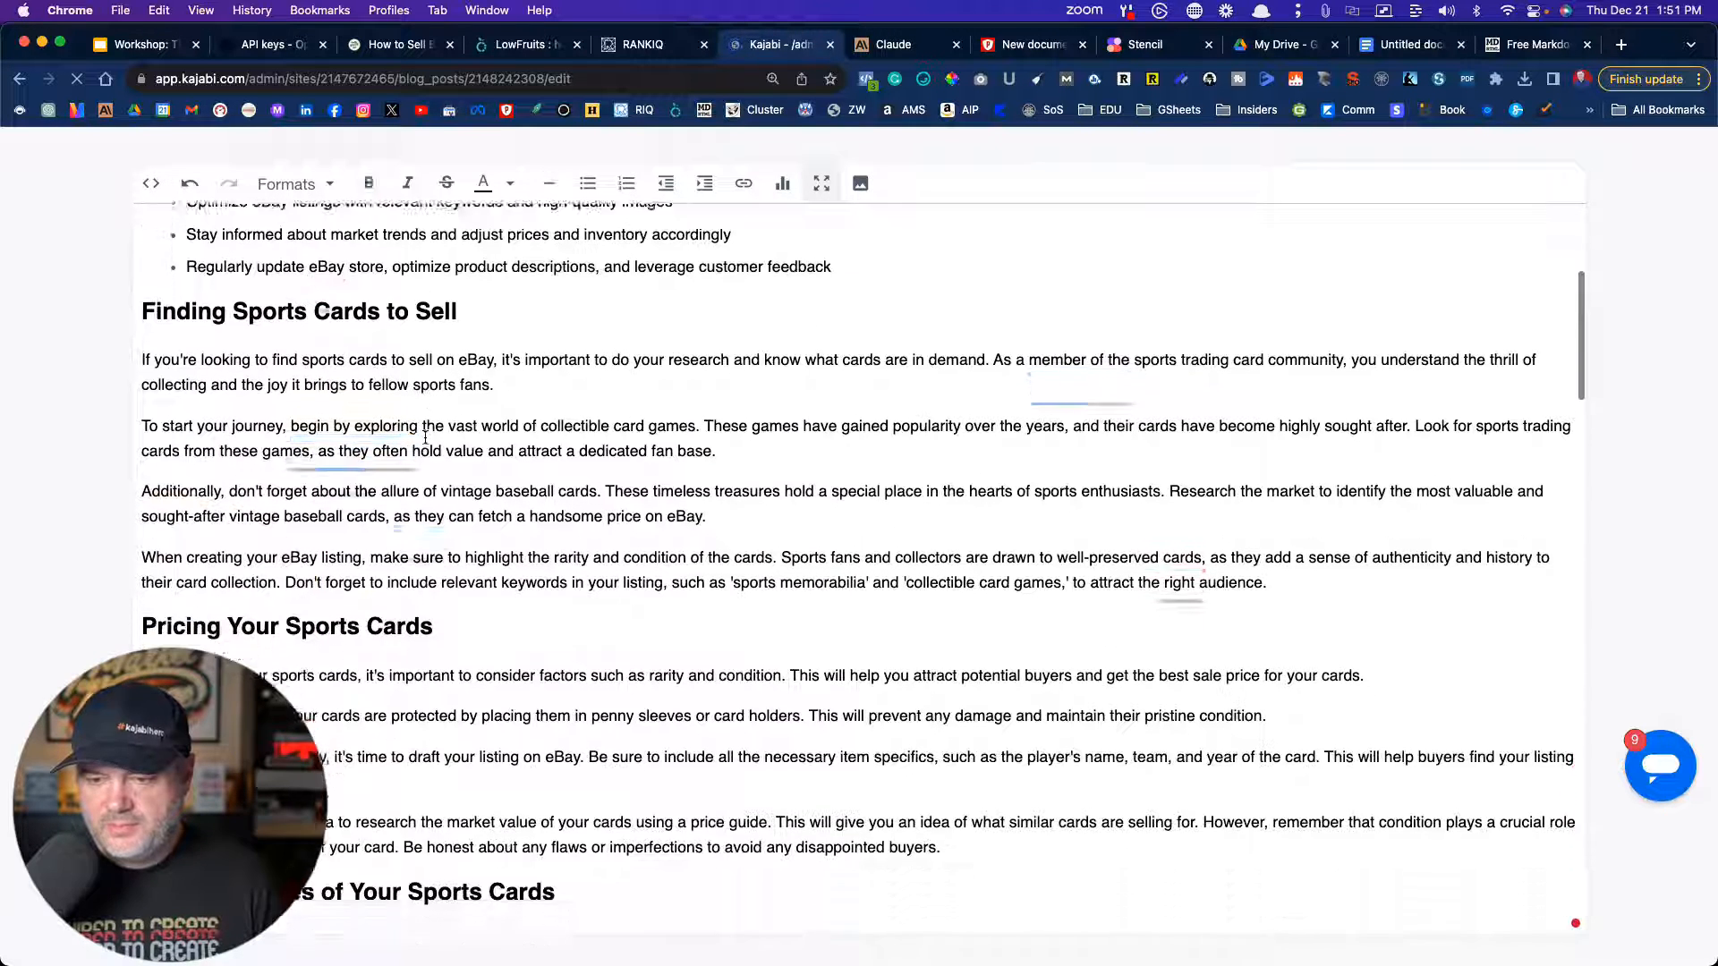
{"action": "scroll", "coordinate": [426, 437], "scroll_direction": "down", "scroll_amount": 5}
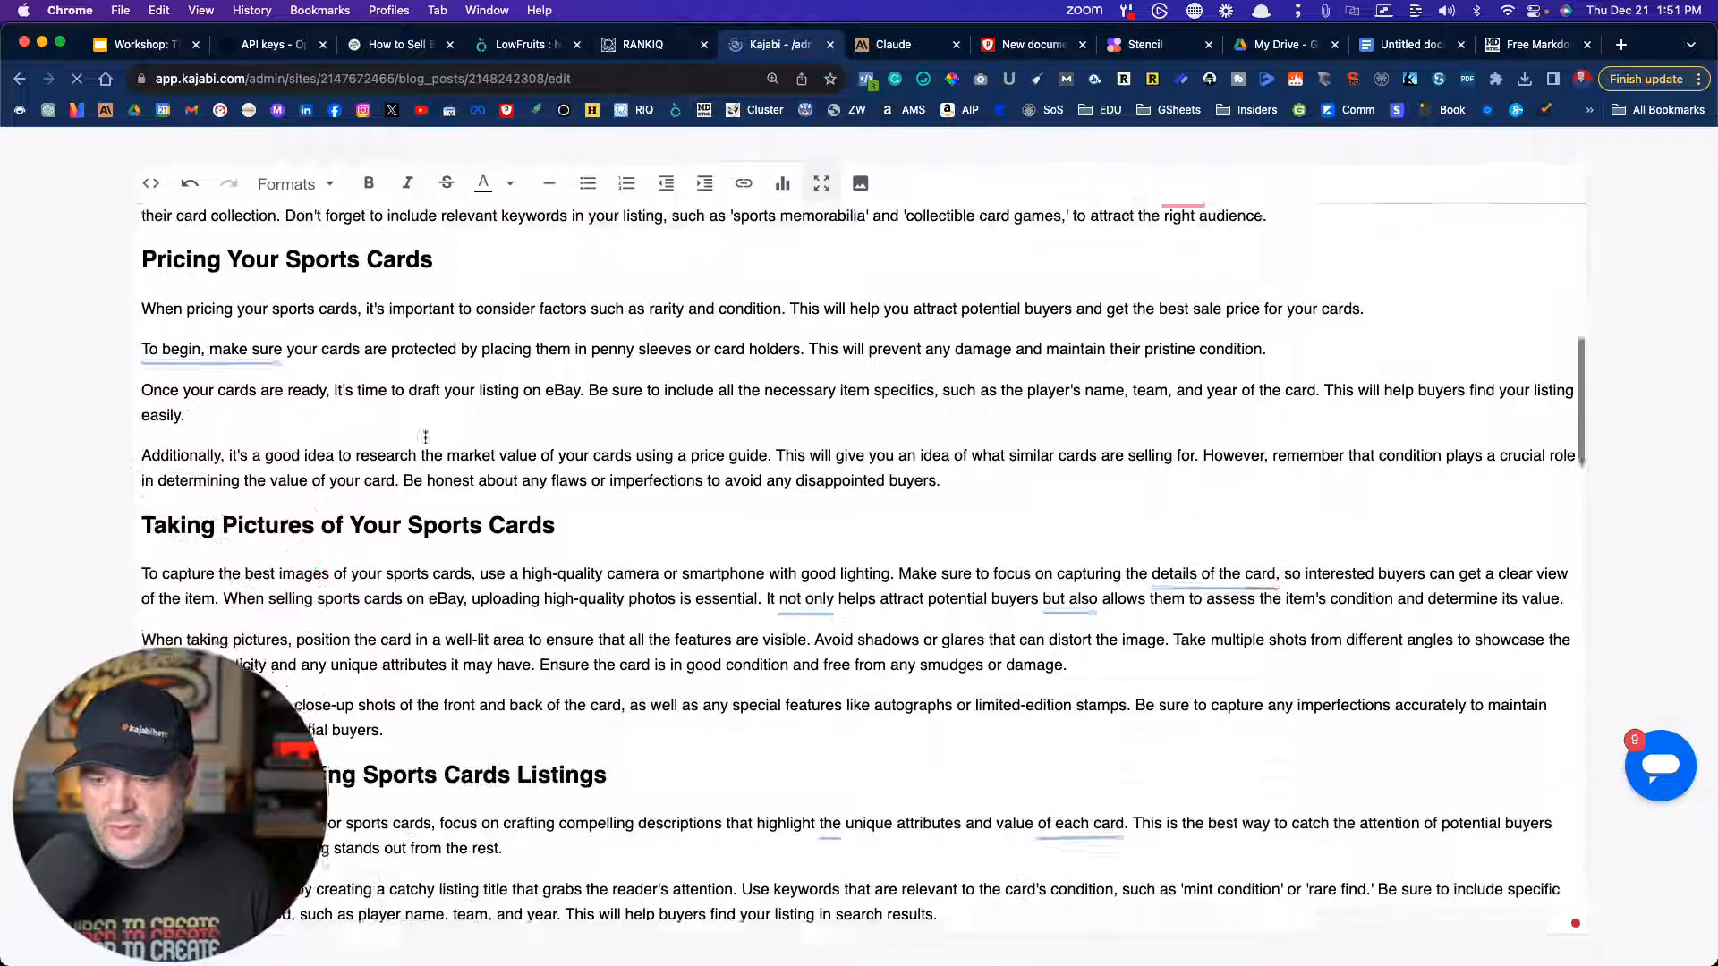
- Review the article's section headings and paragraphs in the full-screen editor, from Pricing Your Sports Cards through the Frequently Asked Questions
{"action": "scroll", "coordinate": [425, 438], "scroll_direction": "down", "scroll_amount": 5}
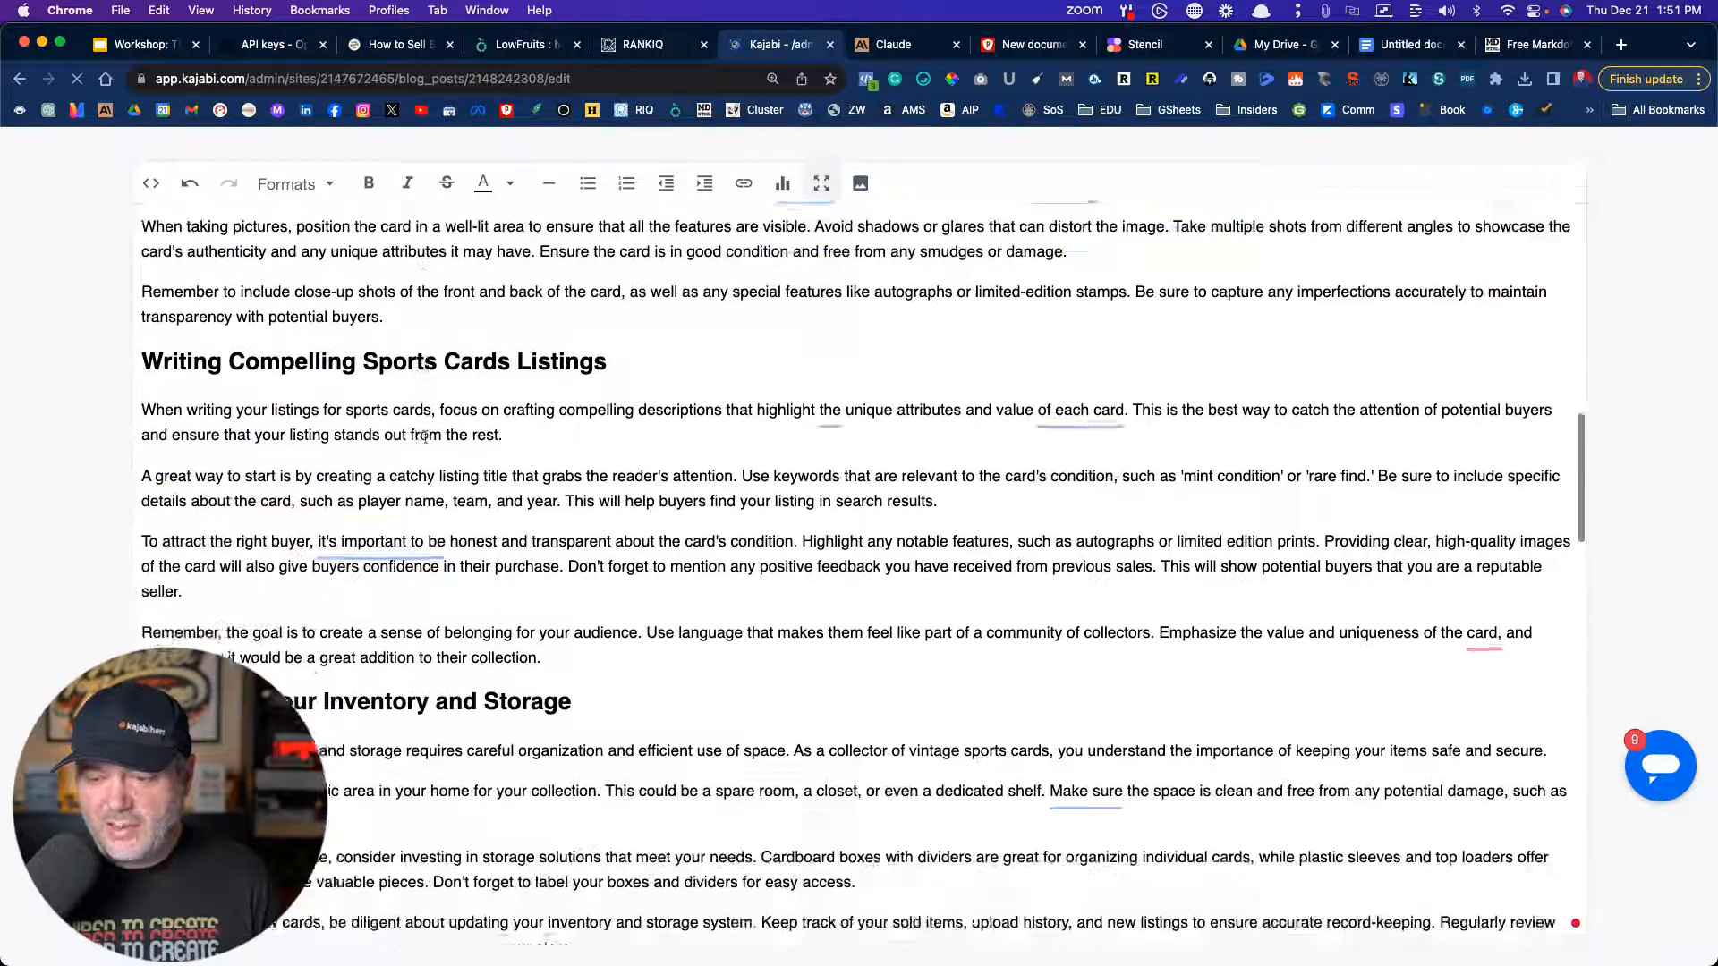
{"action": "scroll", "coordinate": [425, 437], "scroll_direction": "down", "scroll_amount": 5}
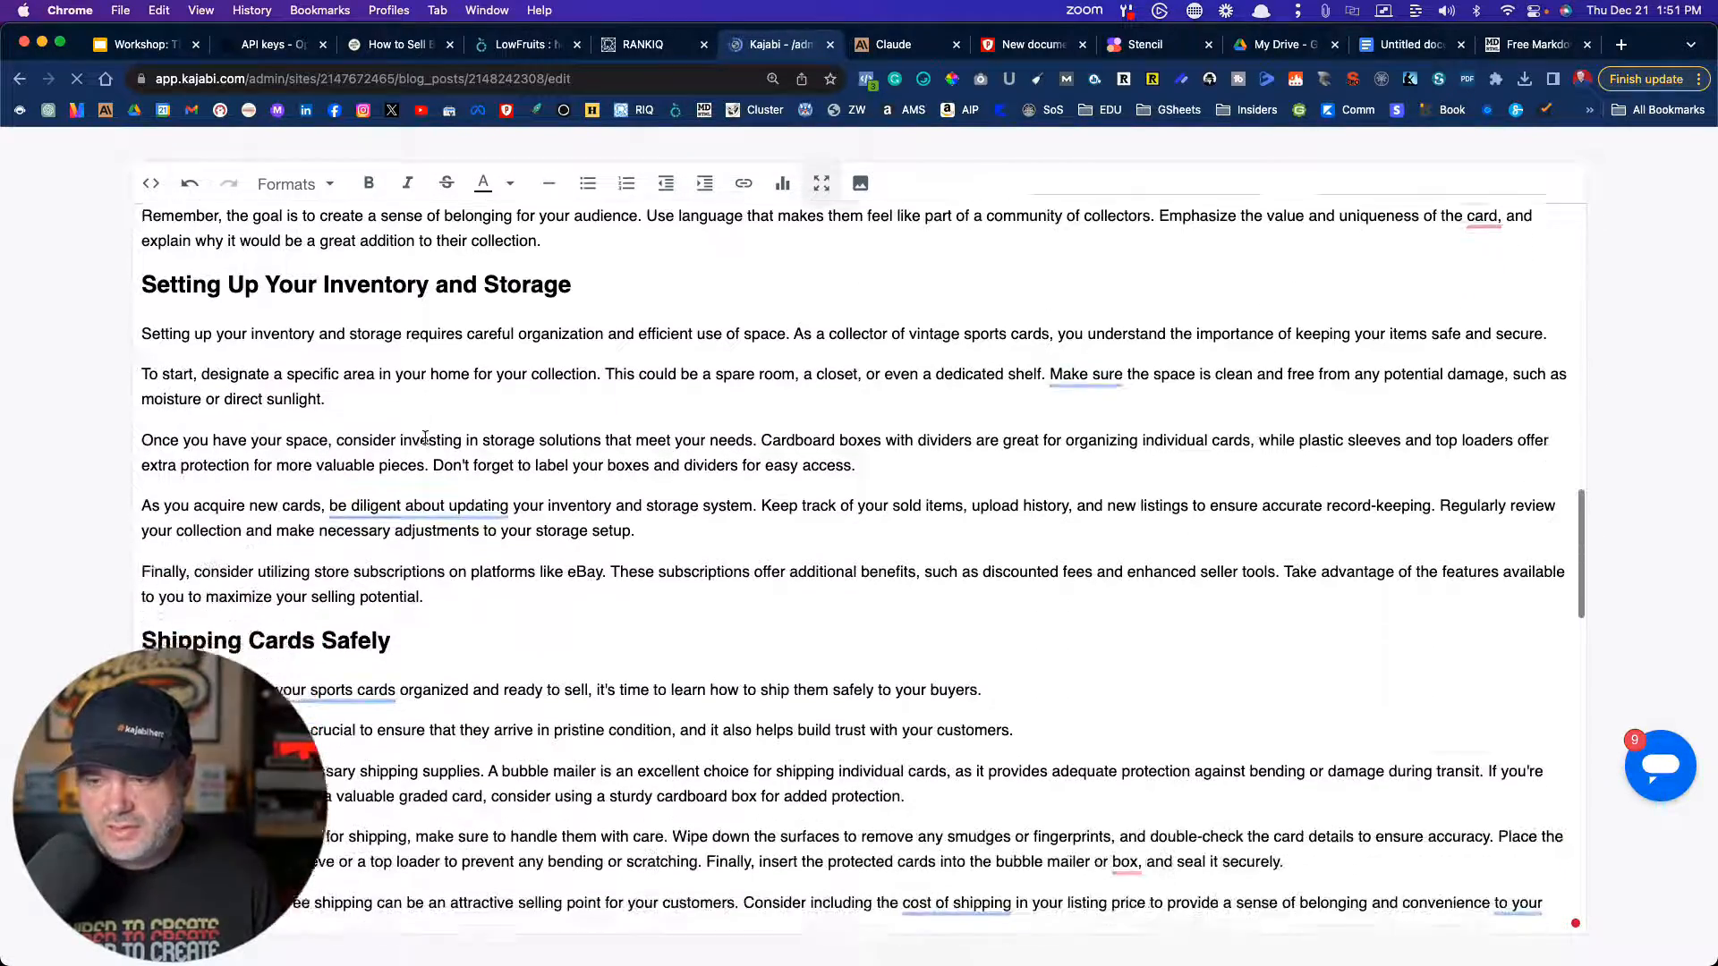
{"action": "scroll", "coordinate": [425, 438], "scroll_direction": "down", "scroll_amount": 6}
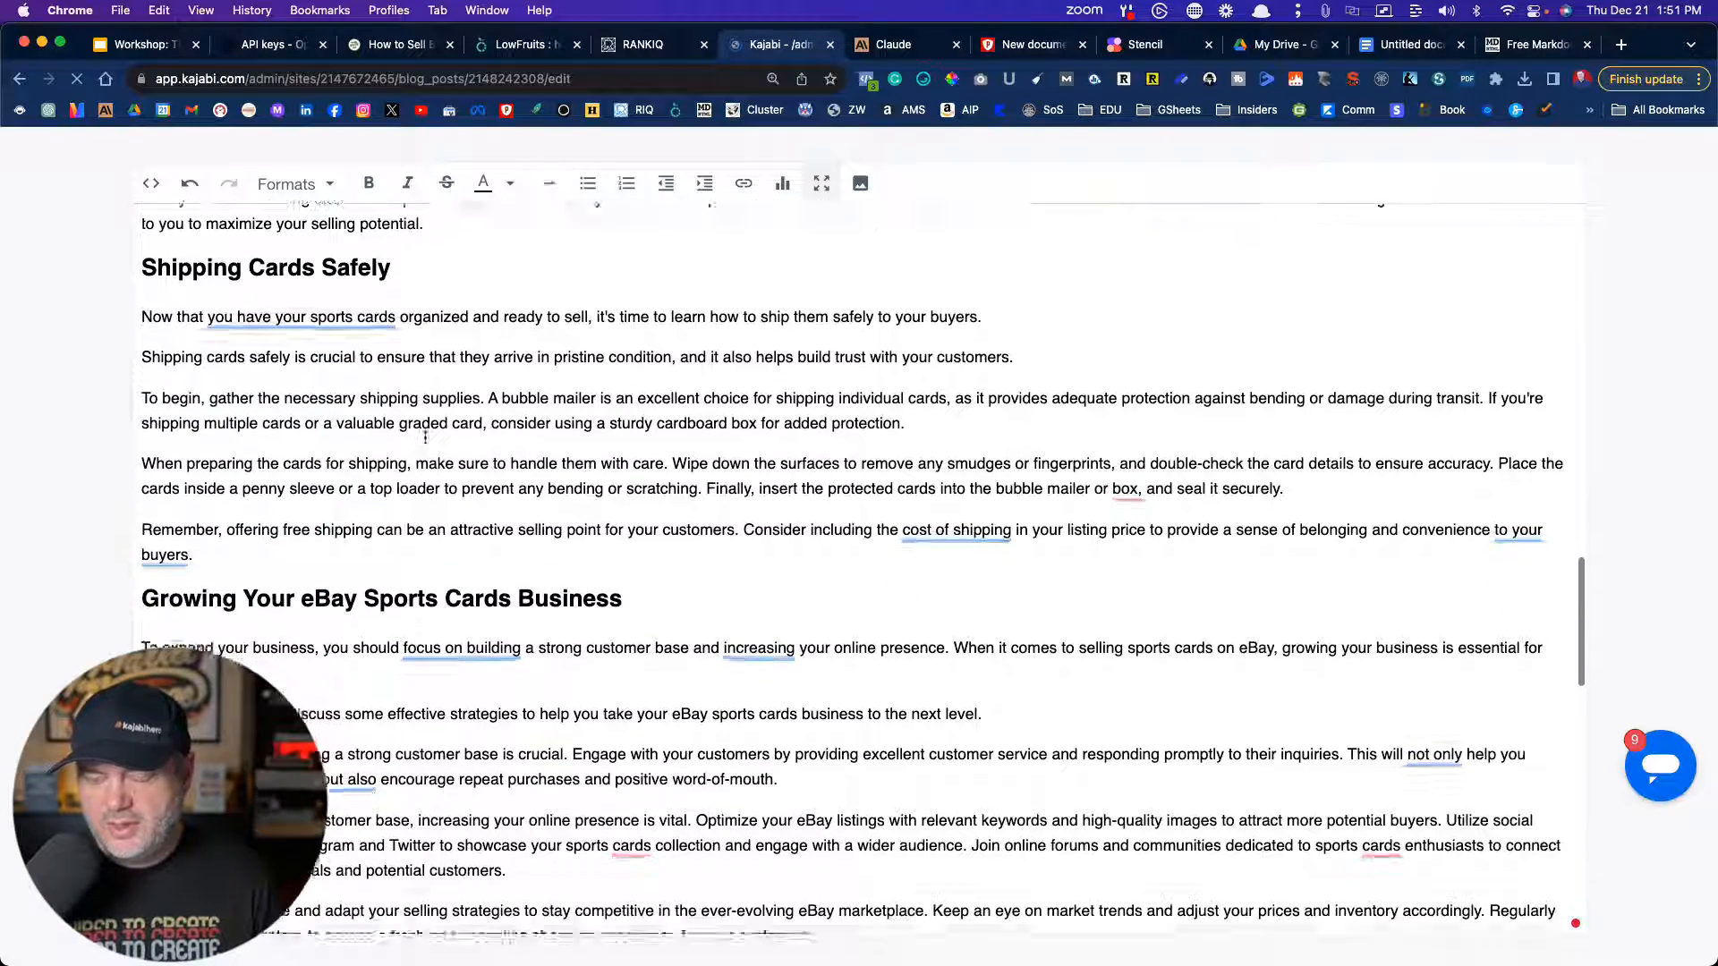
{"action": "scroll", "coordinate": [425, 437], "scroll_direction": "down", "scroll_amount": 2}
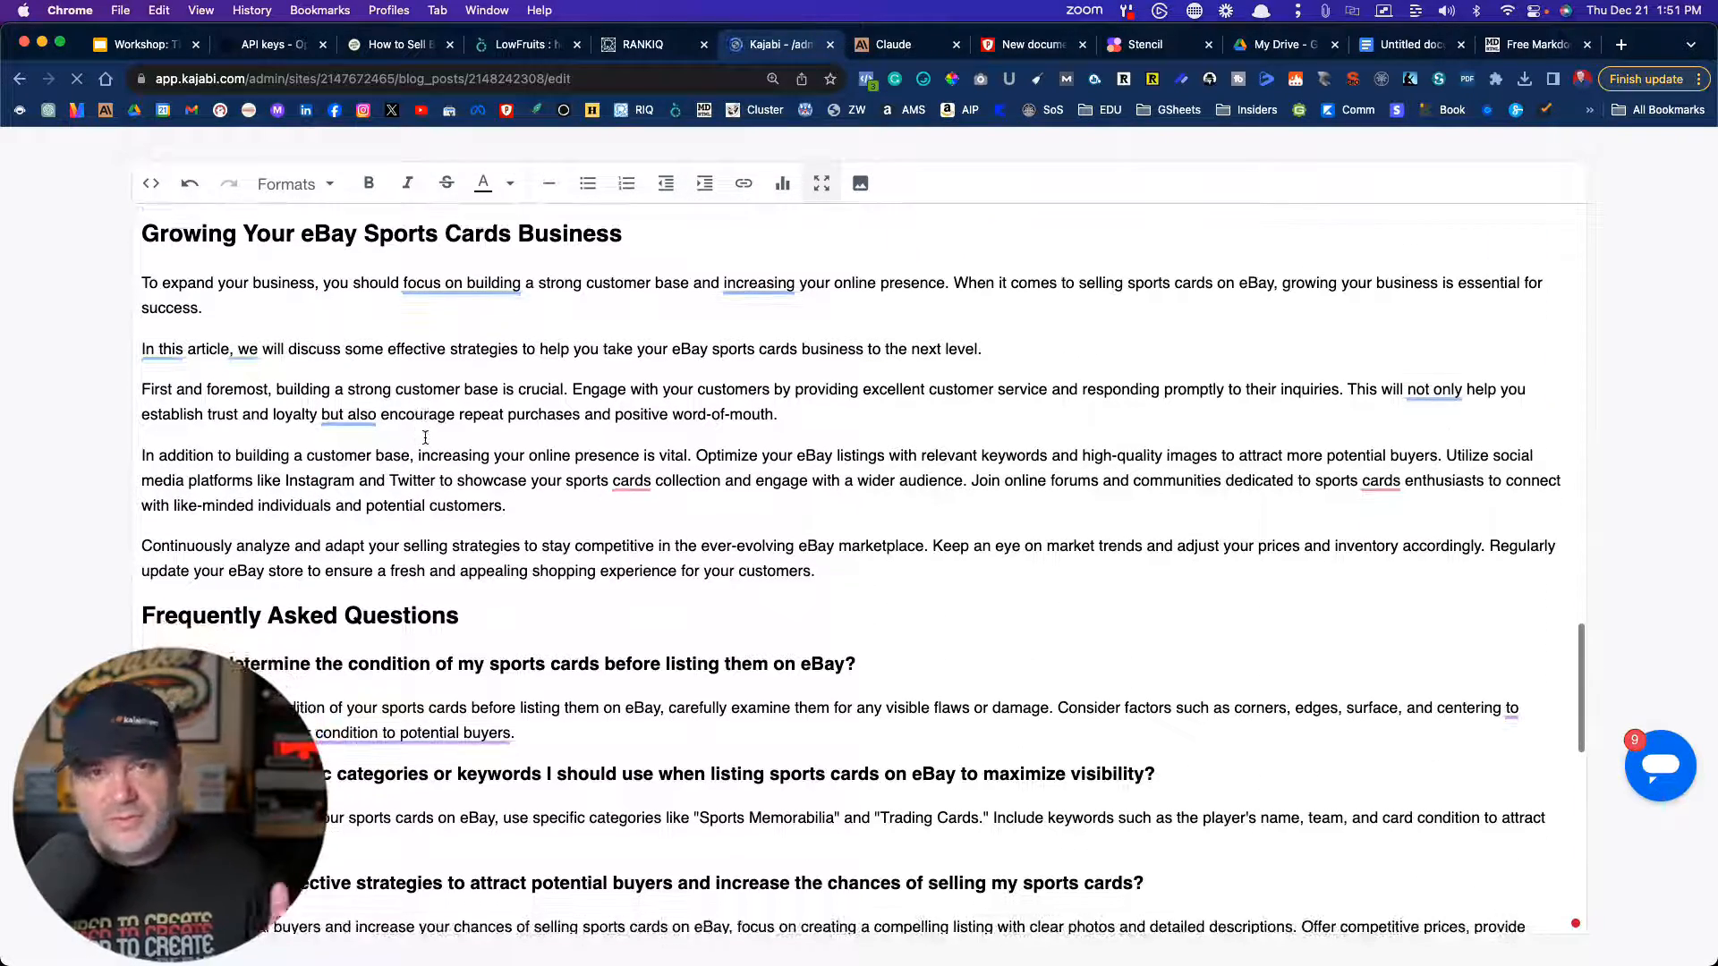
{"action": "scroll", "coordinate": [426, 438], "scroll_direction": "down", "scroll_amount": 3}
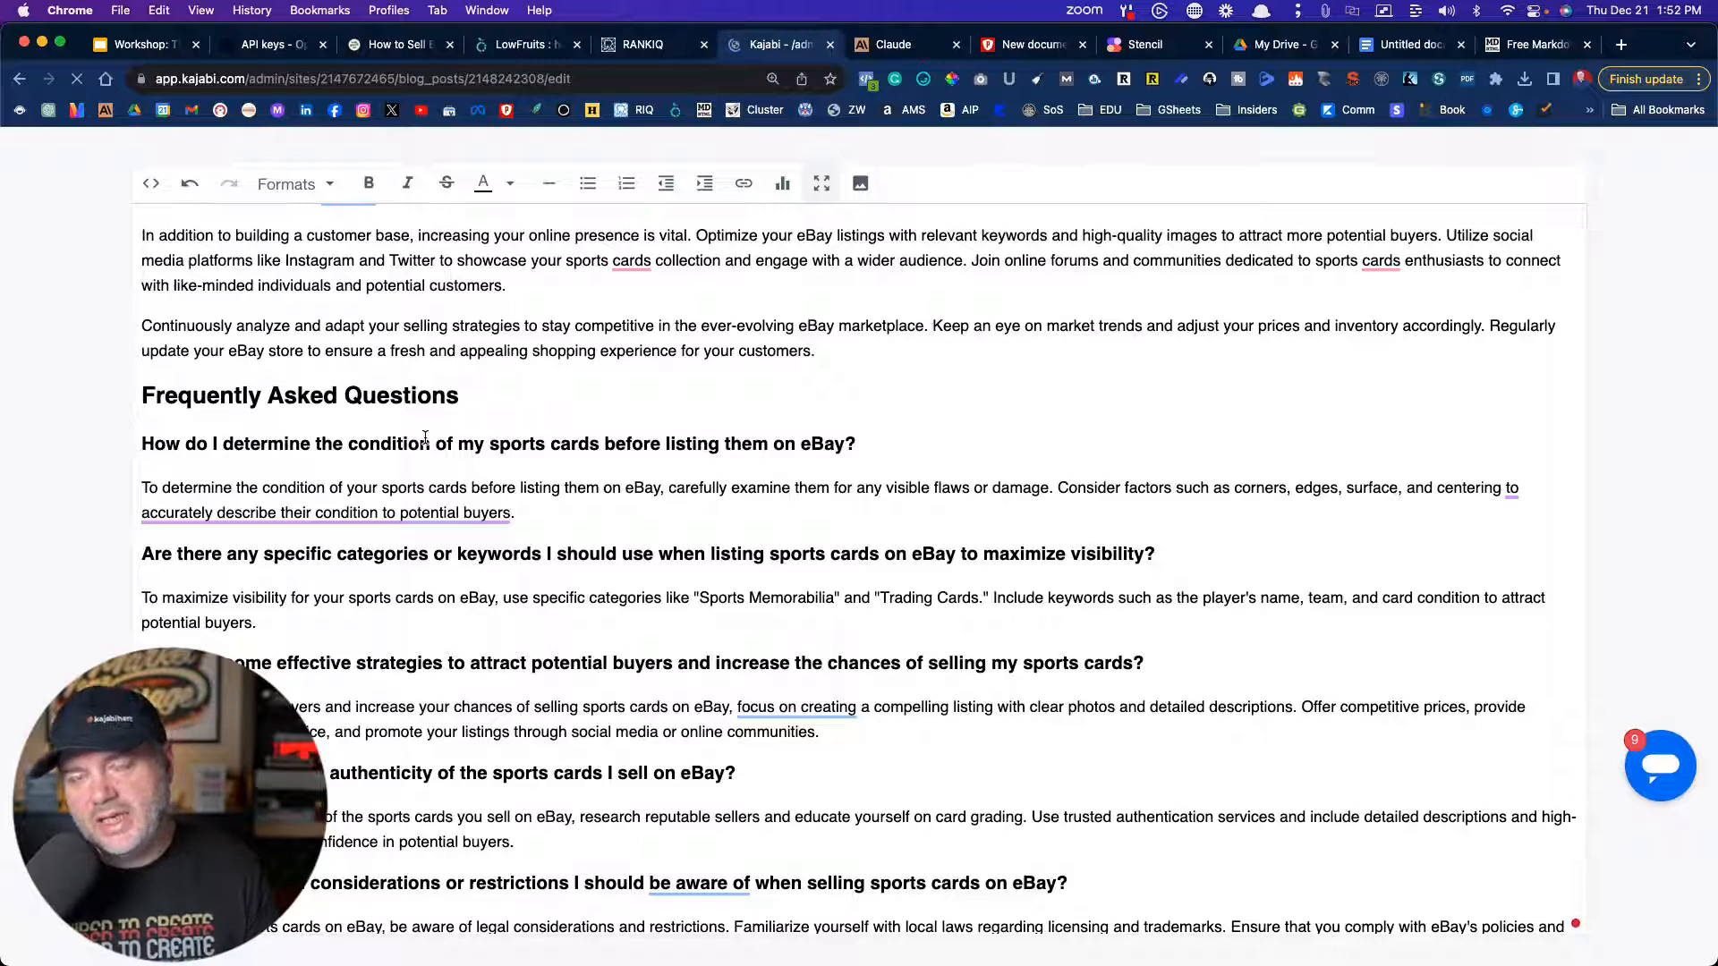
{"action": "scroll", "coordinate": [425, 438], "scroll_direction": "down", "scroll_amount": 1}
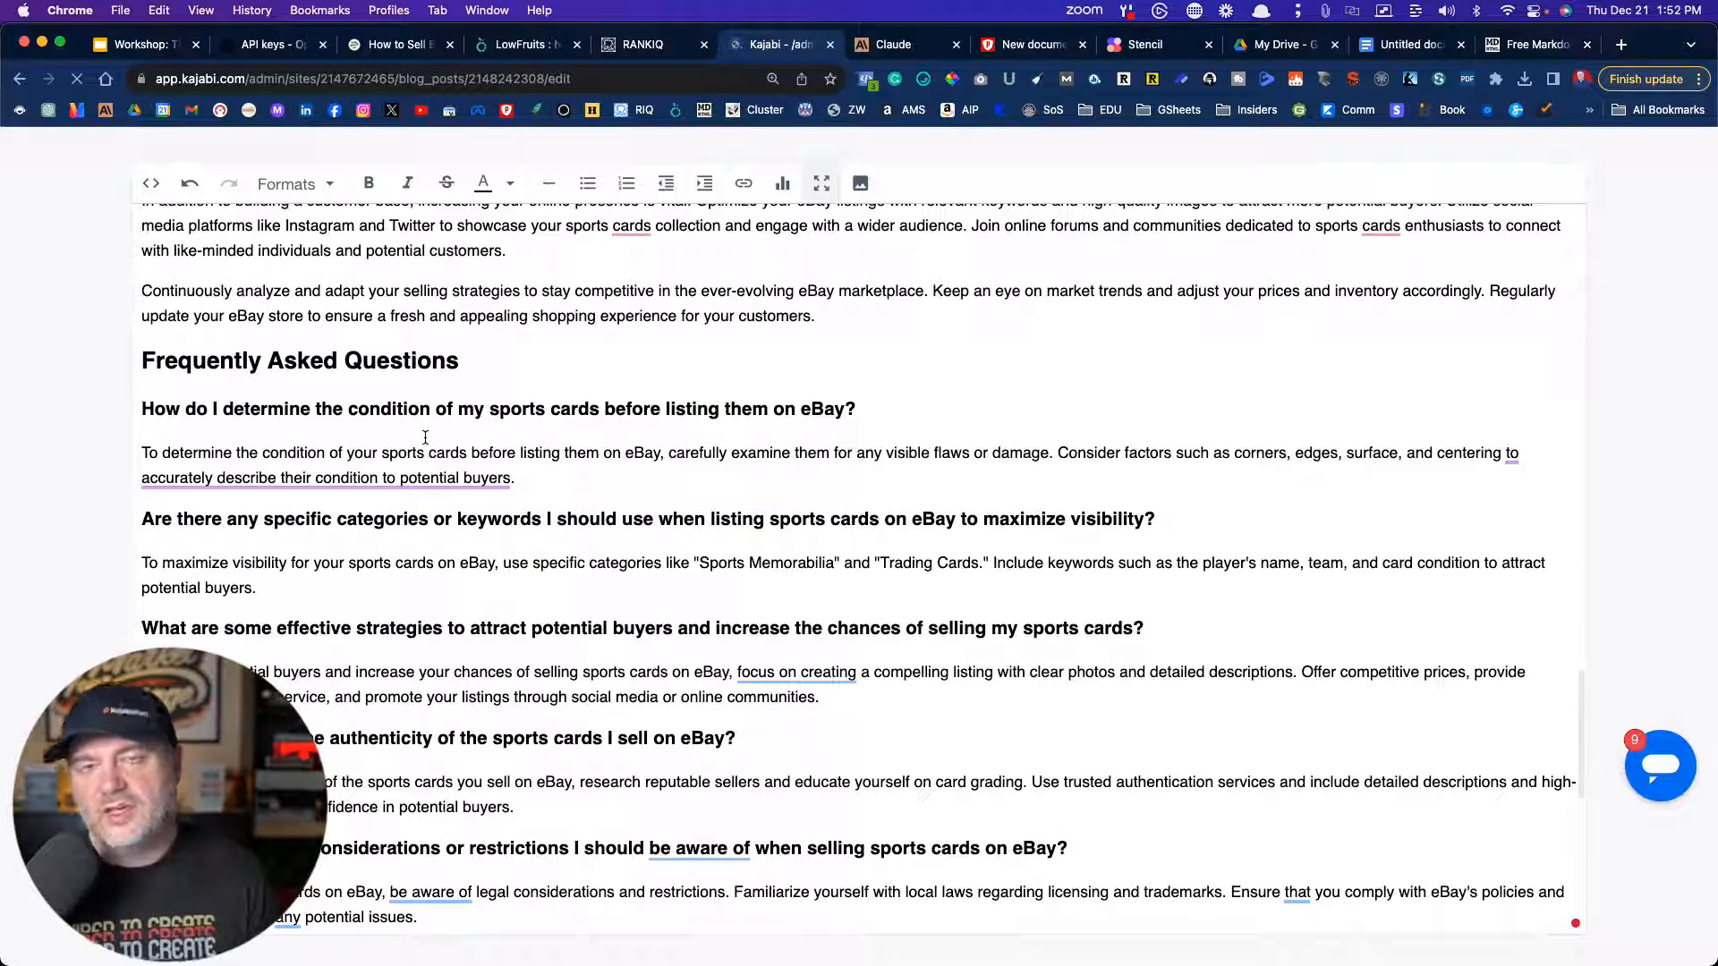
{"action": "scroll", "coordinate": [425, 437], "scroll_direction": "down", "scroll_amount": 10}
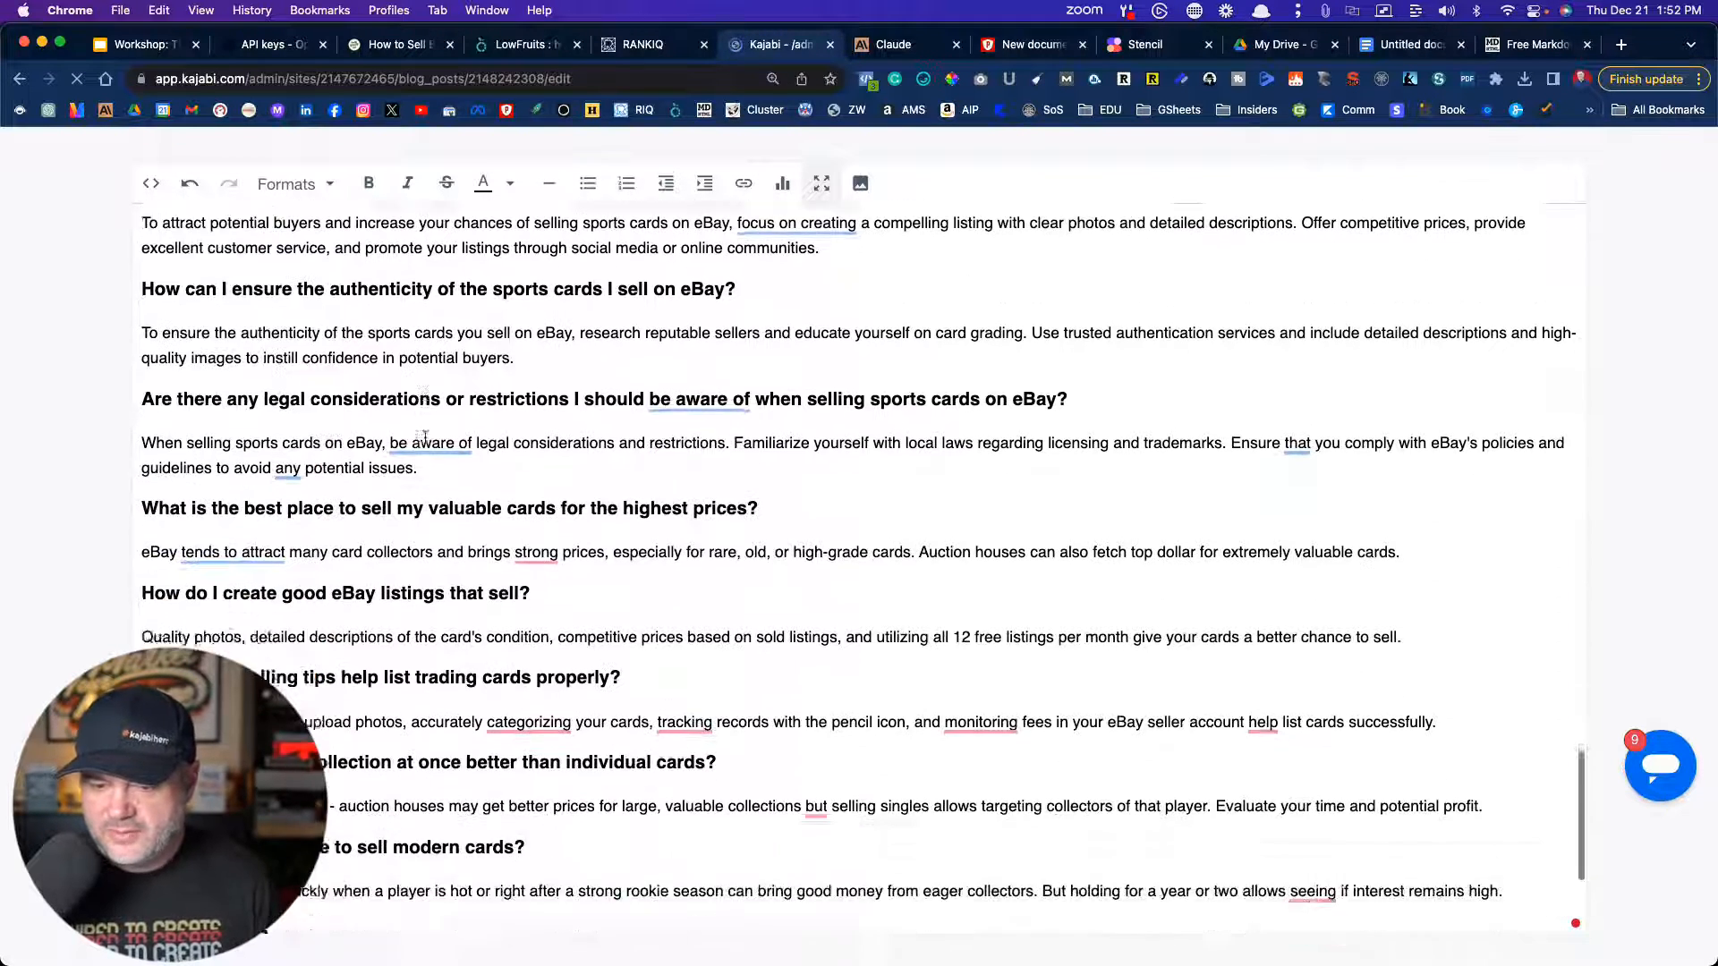
{"action": "scroll", "coordinate": [376, 563], "scroll_direction": "up", "scroll_amount": 15}
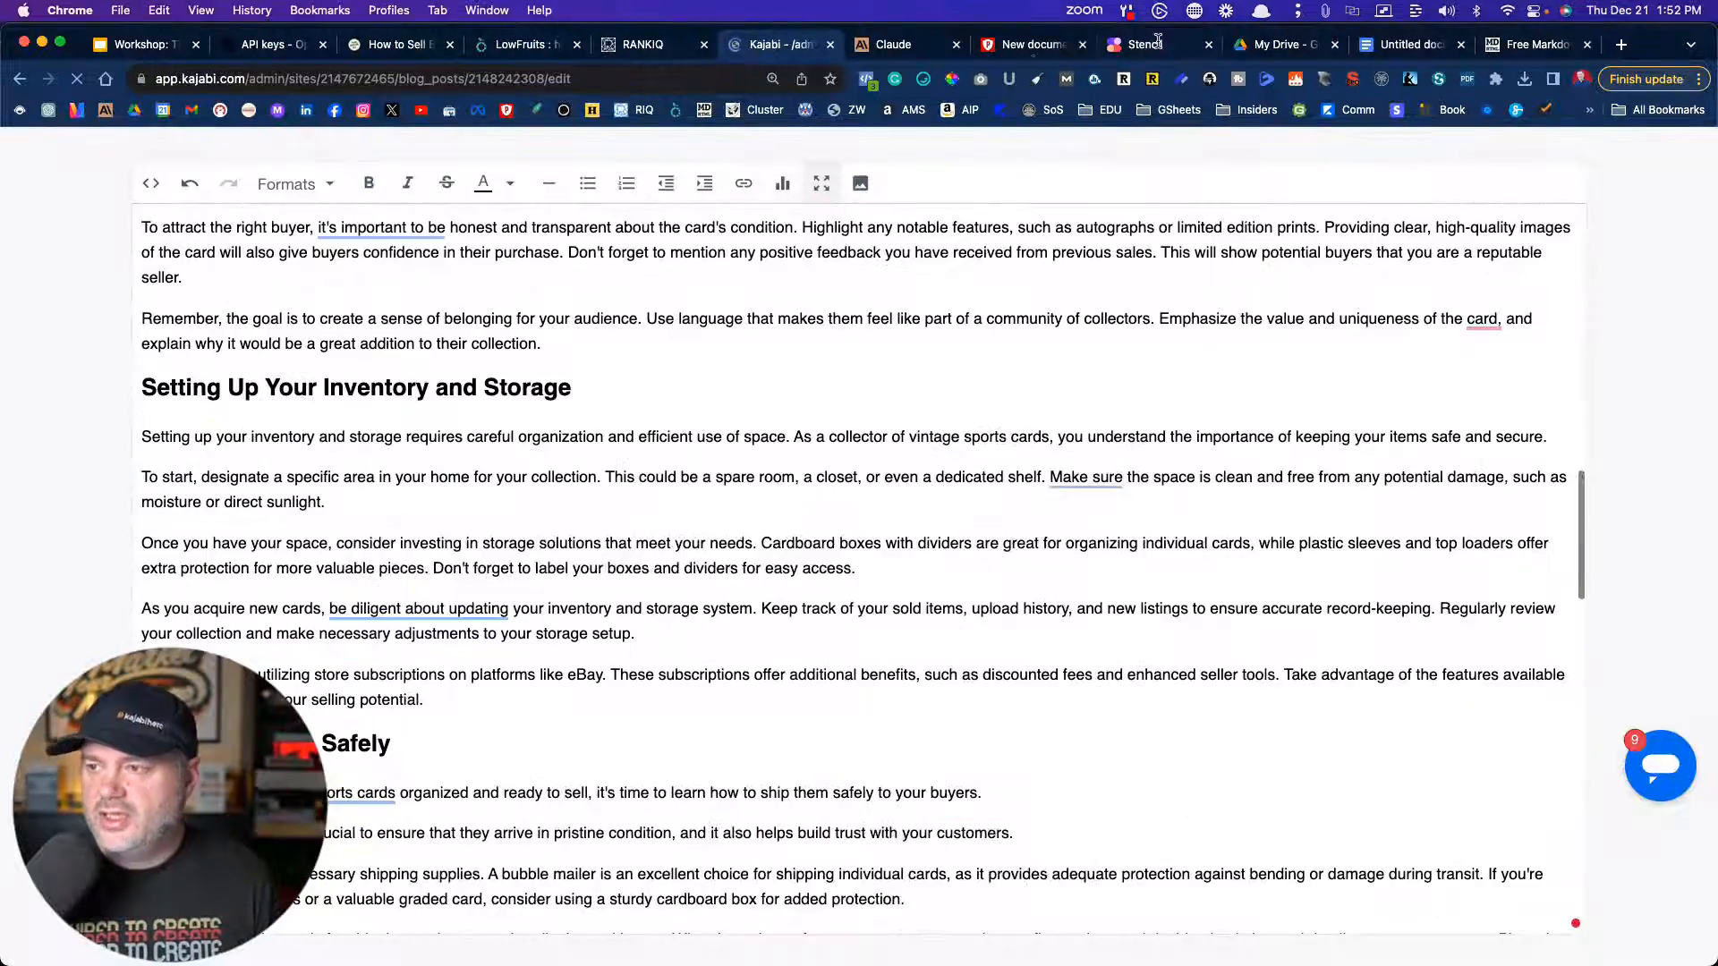
- Check the article's uniqueness report in PlagiaShield and return to the start of the post content in Kajabi
{"action": "left_click", "coordinate": [1033, 48]}
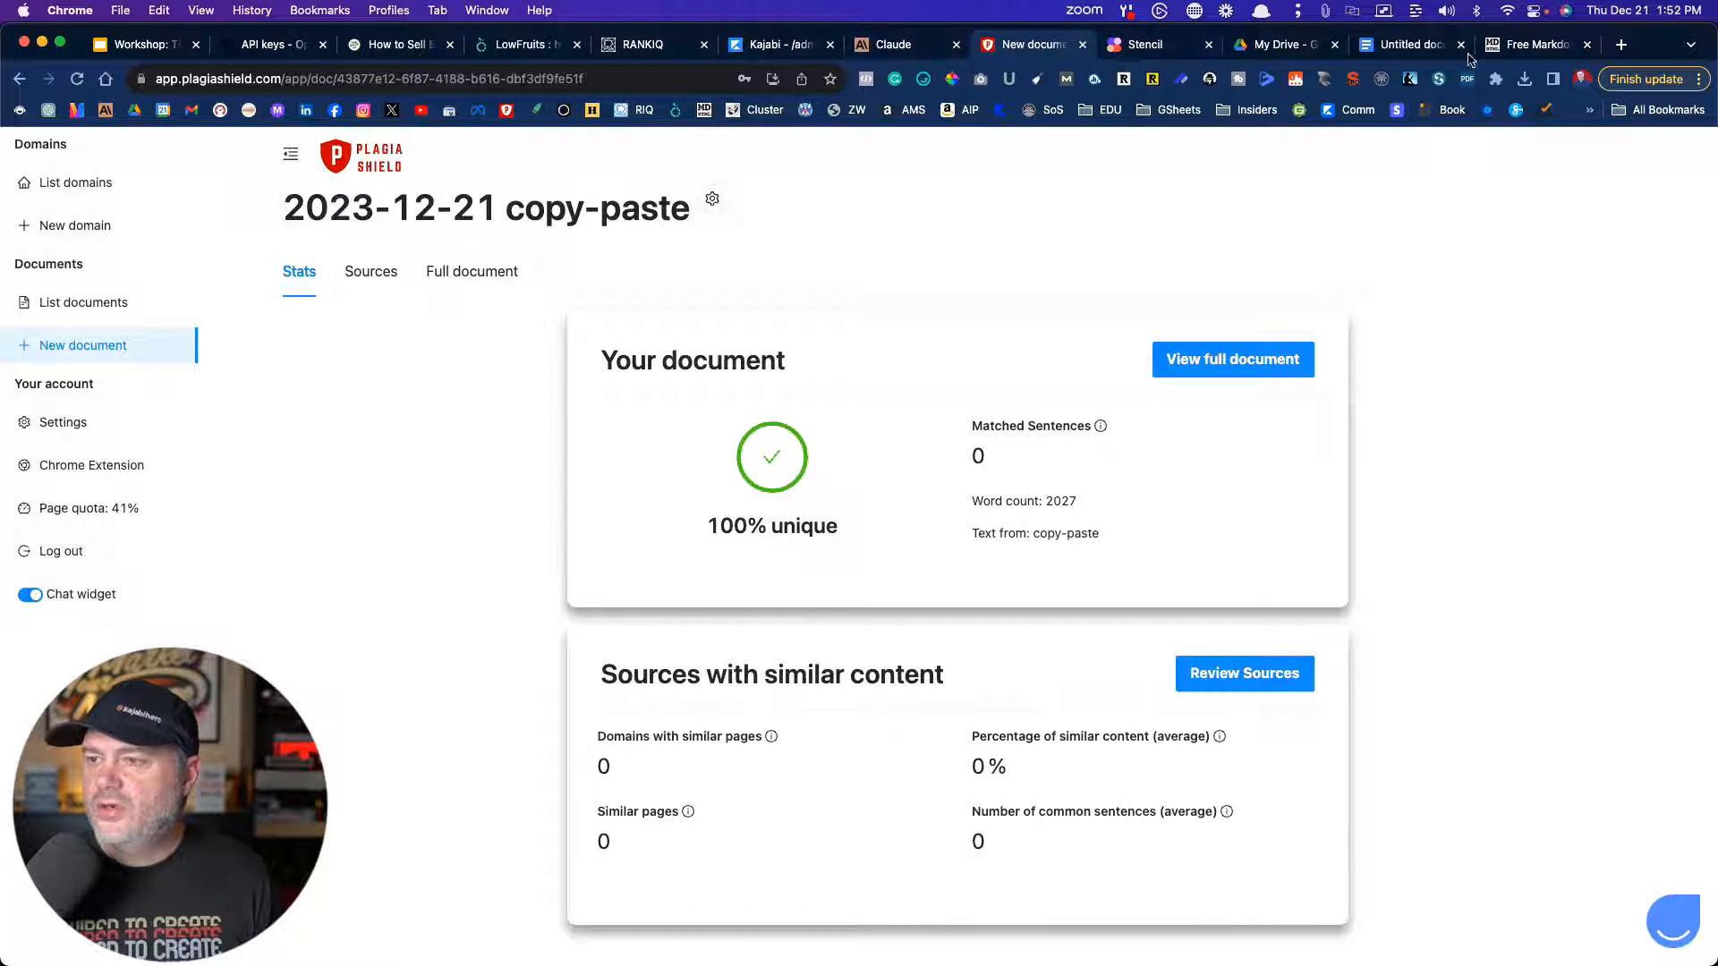
{"action": "left_click", "coordinate": [759, 47]}
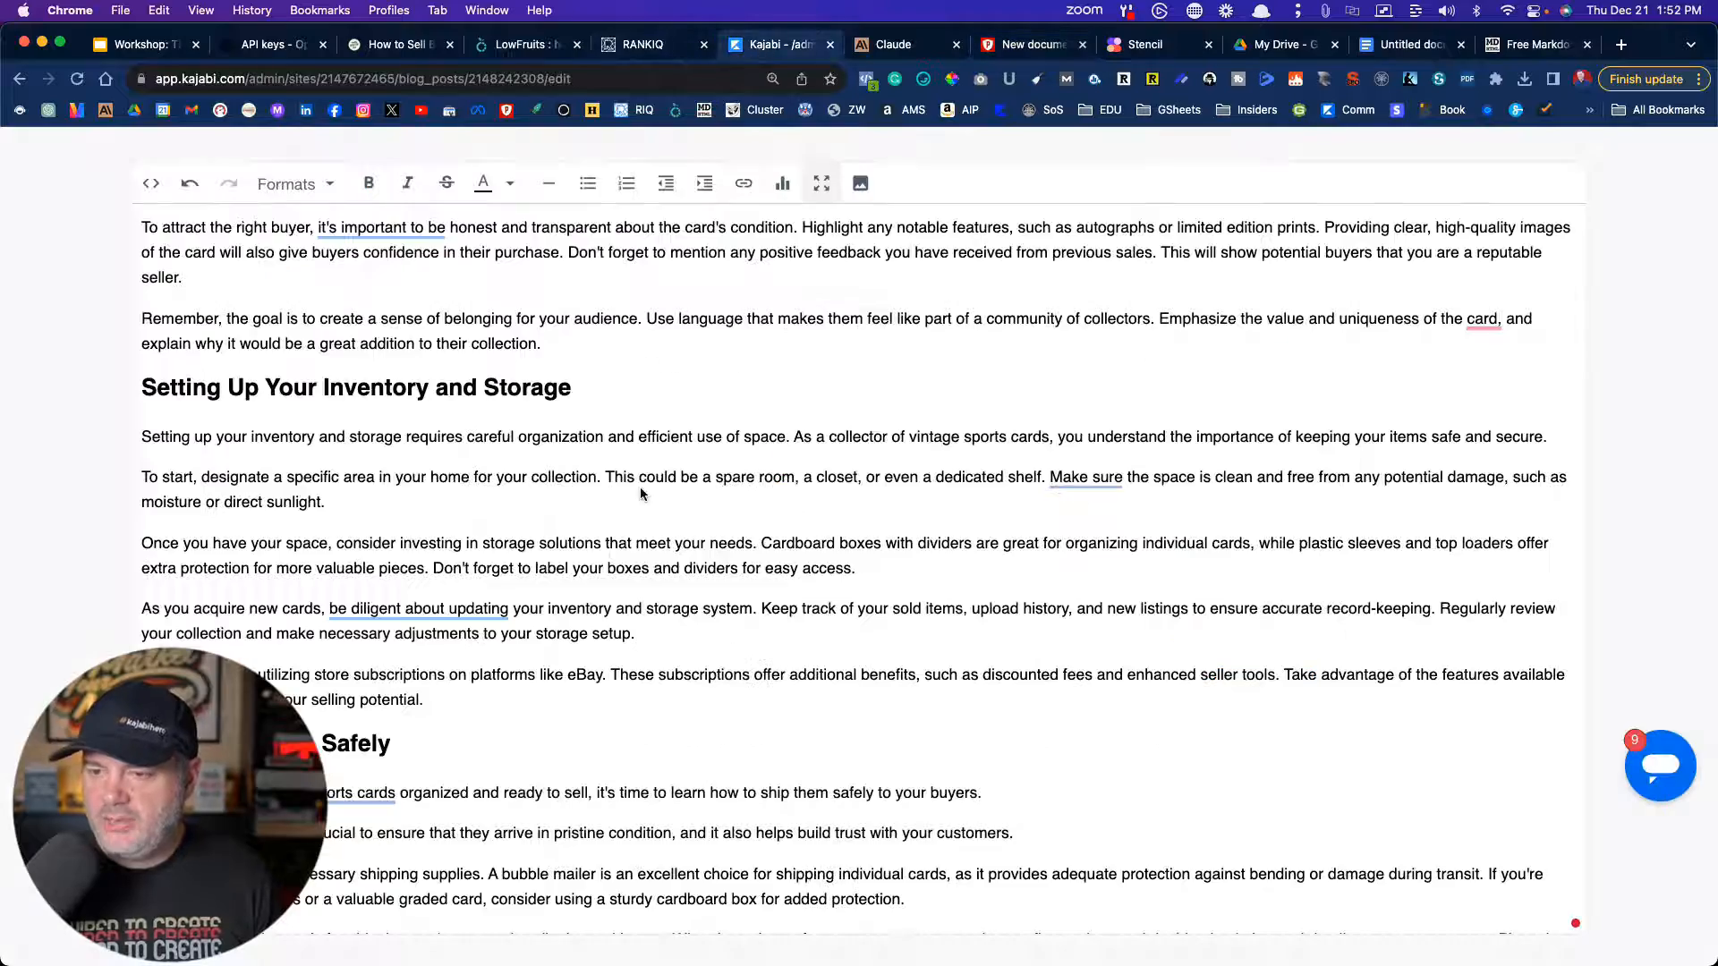
{"action": "scroll", "coordinate": [641, 490], "scroll_direction": "up", "scroll_amount": 15}
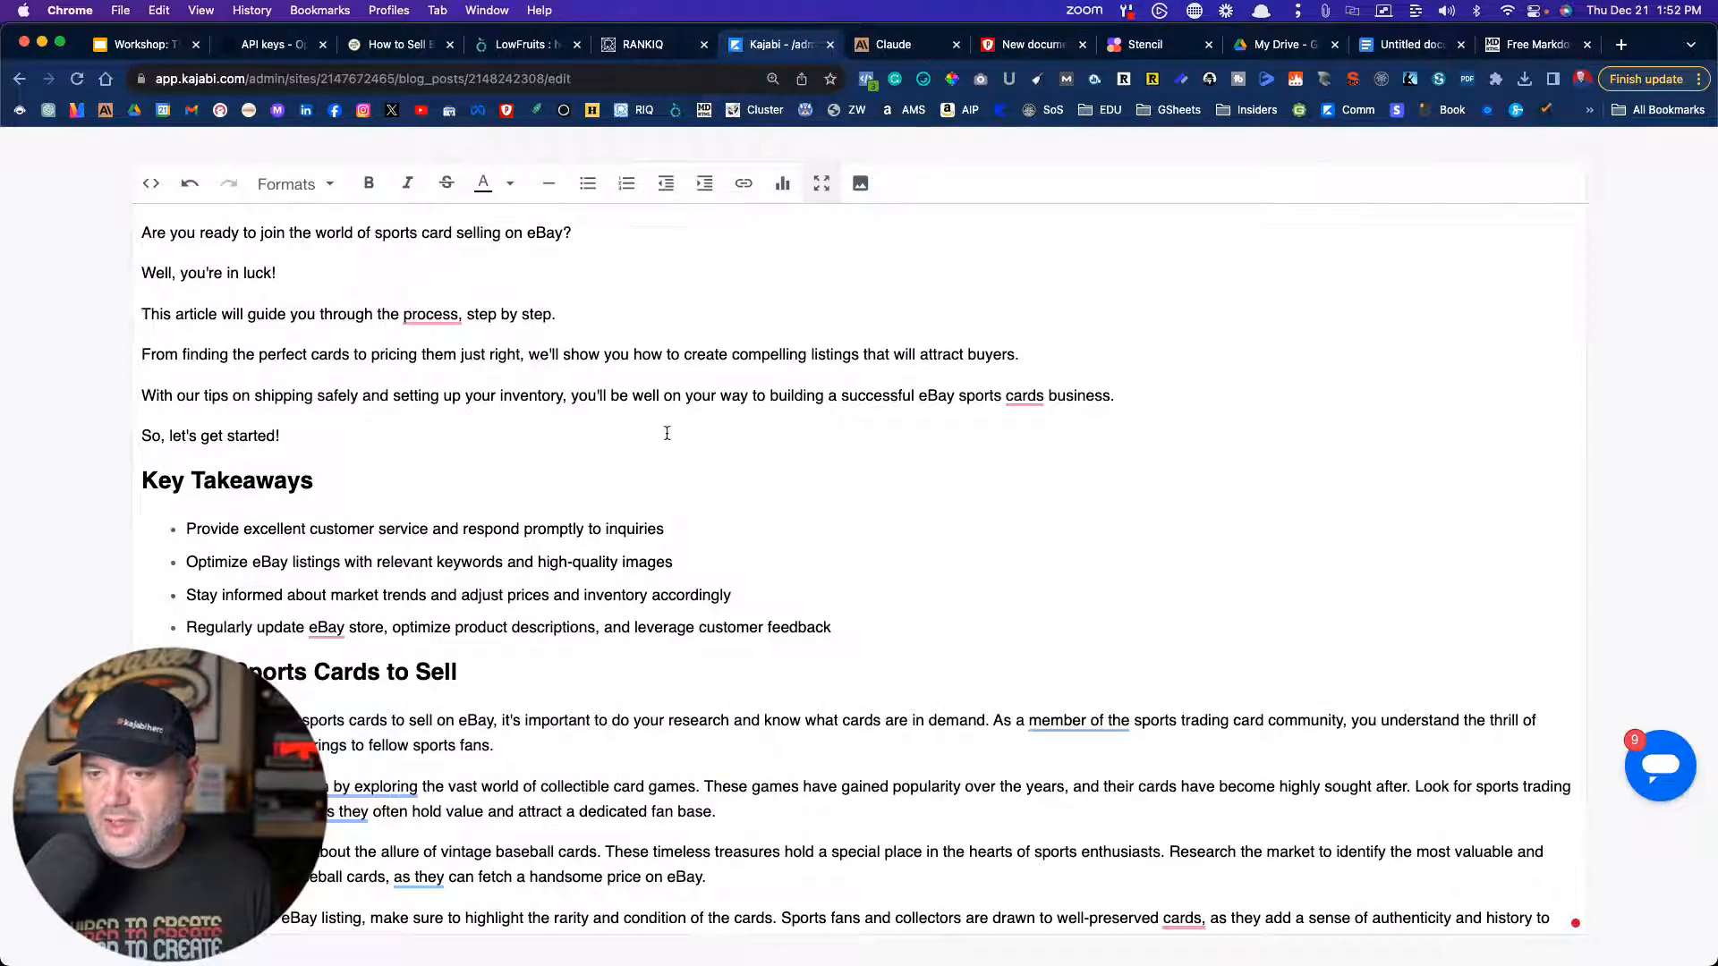
- Exit the full-screen editor and review the post's title, content, image alt attribute, tags, custom URL, page title and page description
{"action": "left_click", "coordinate": [821, 184]}
{"action": "scroll", "coordinate": [822, 234], "scroll_direction": "down", "scroll_amount": 6}
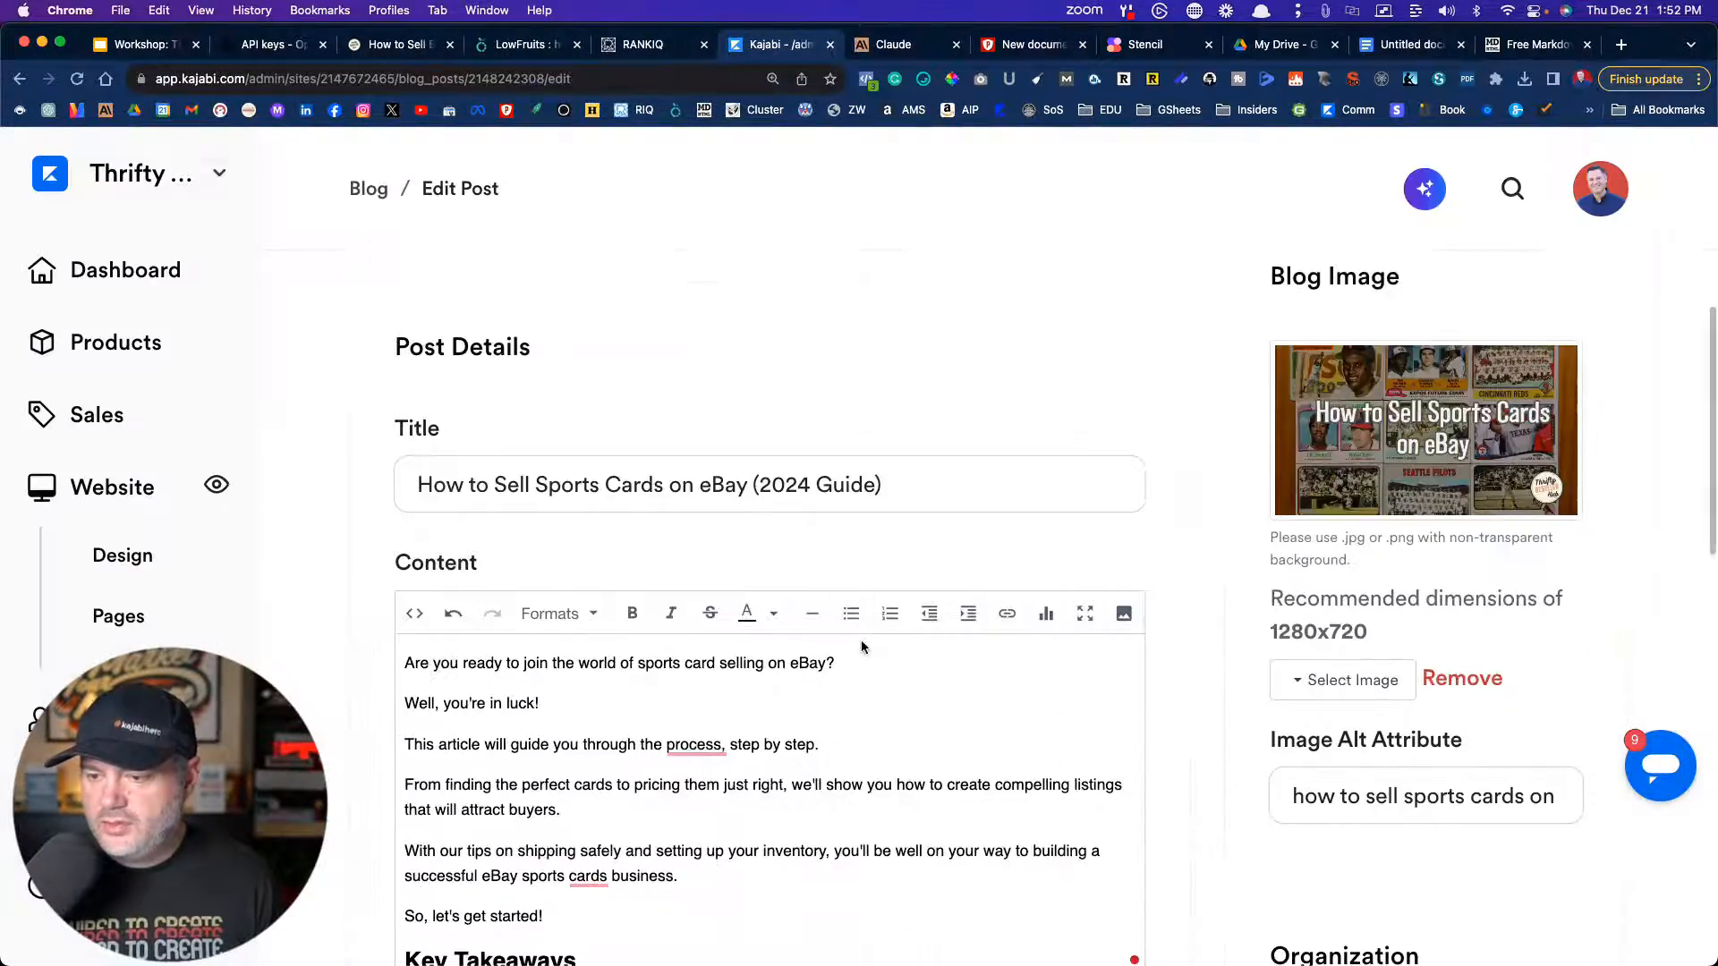
{"action": "scroll", "coordinate": [331, 514], "scroll_direction": "down", "scroll_amount": 1}
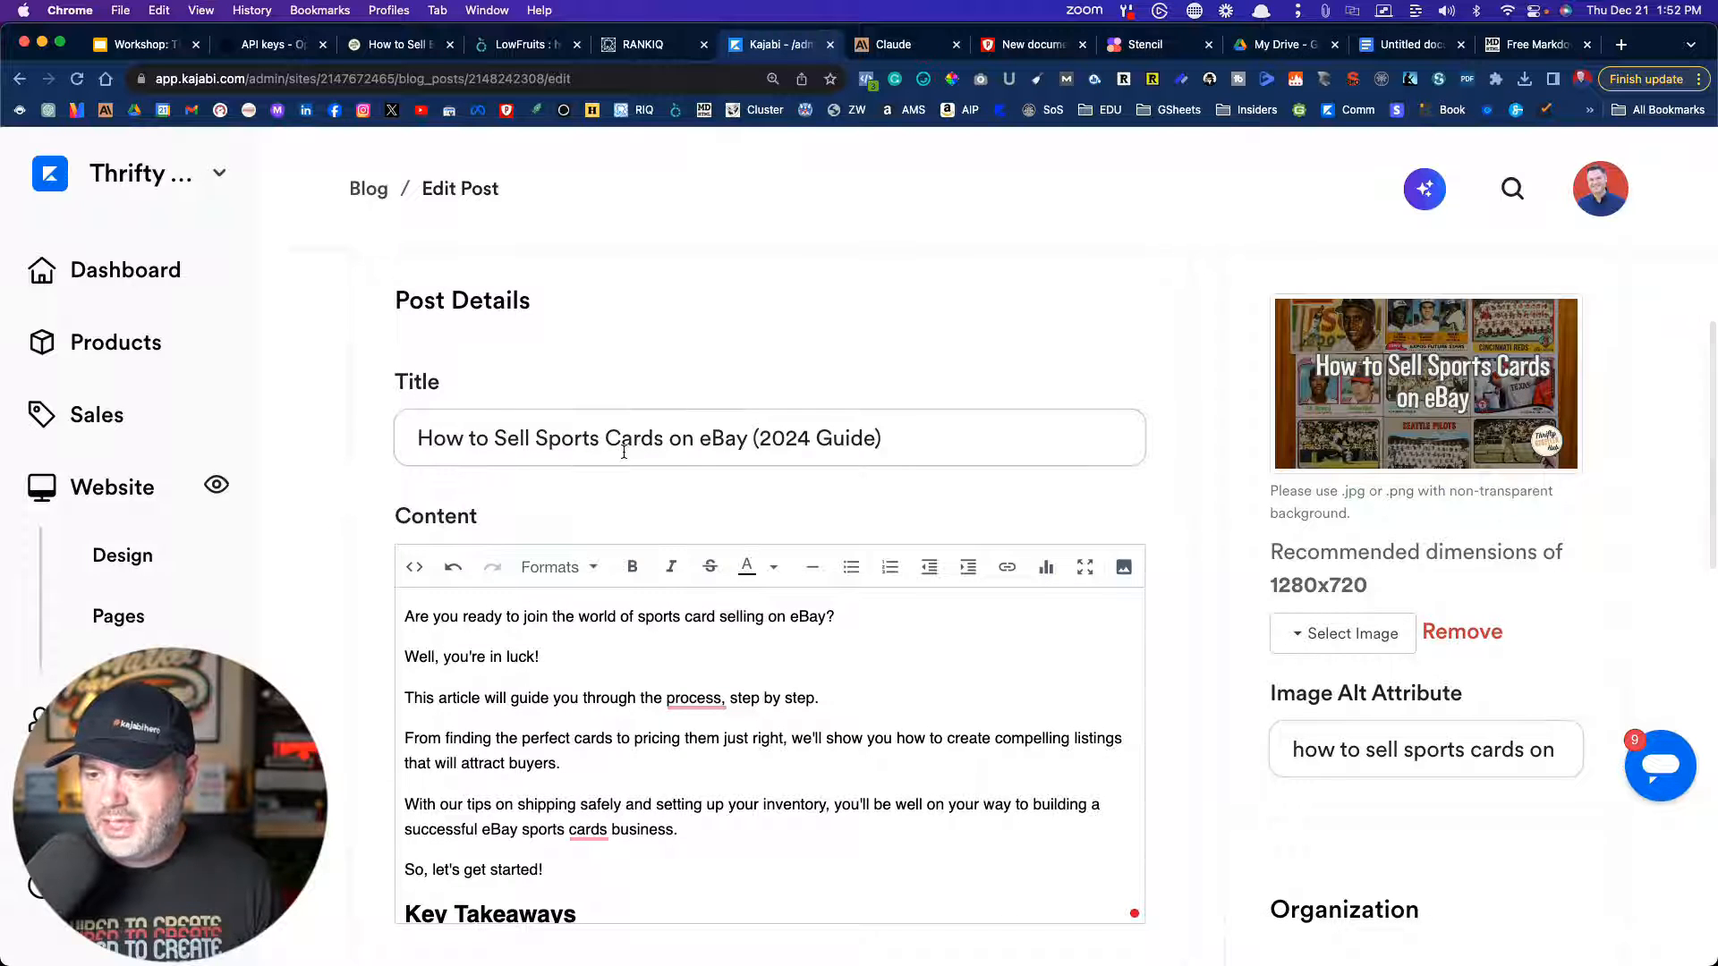
{"action": "scroll", "coordinate": [621, 447], "scroll_direction": "down", "scroll_amount": 5}
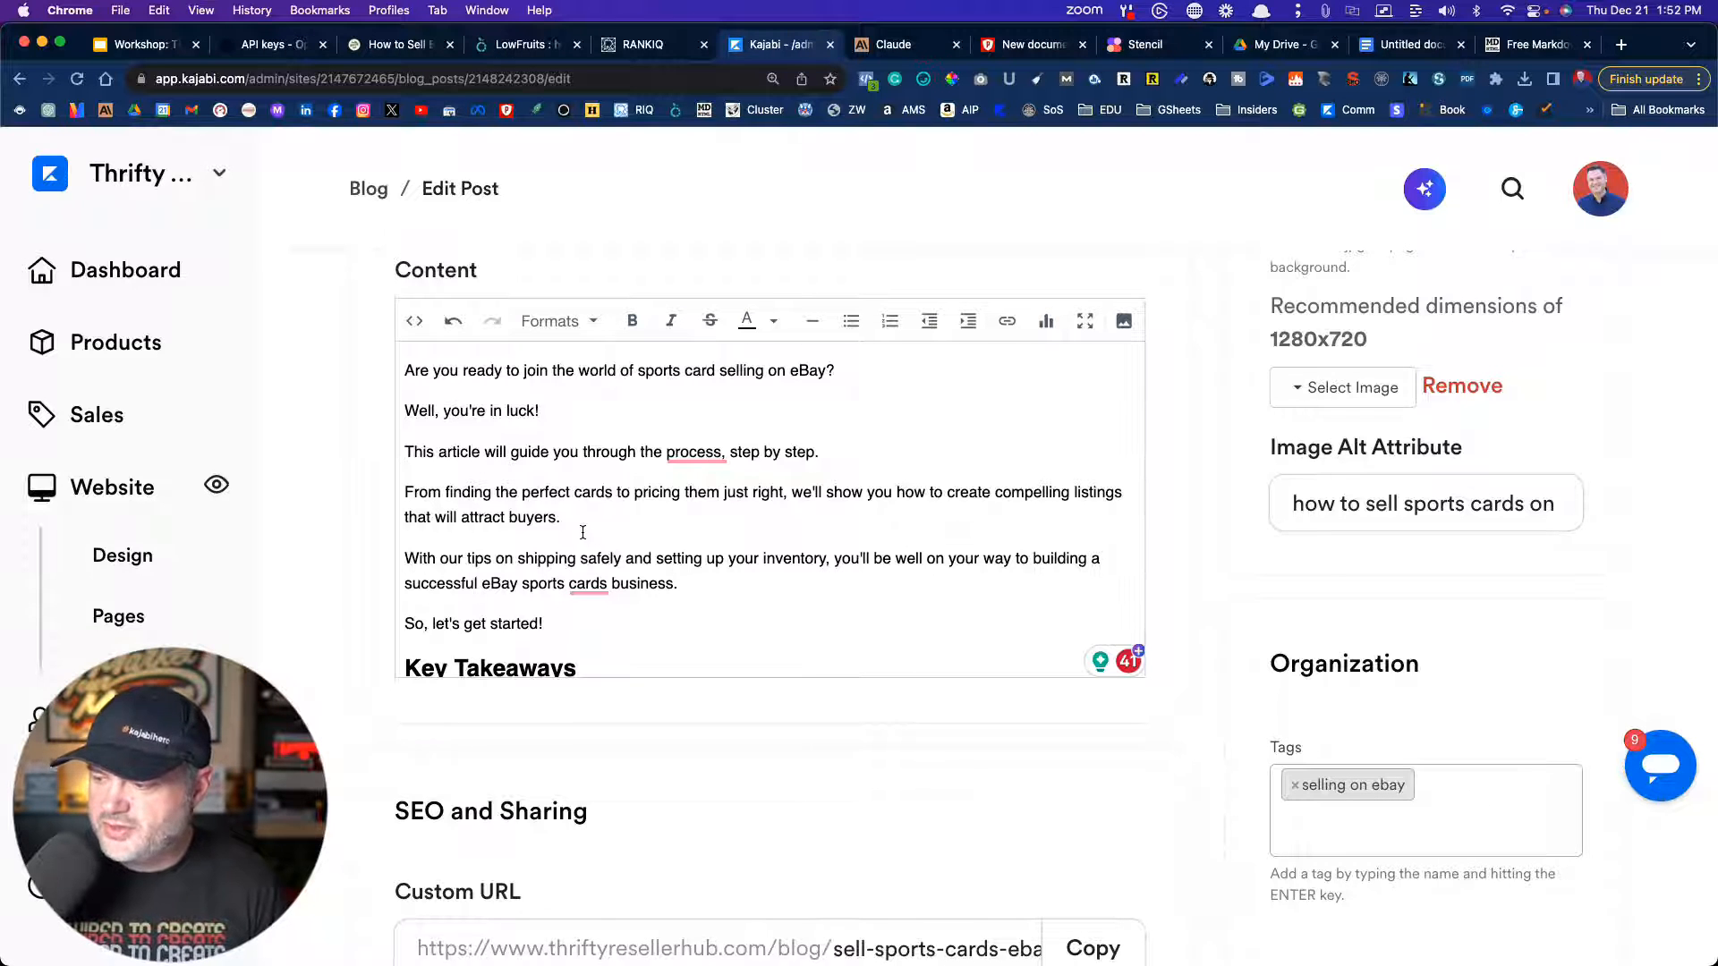
{"action": "scroll", "coordinate": [1270, 394], "scroll_direction": "up", "scroll_amount": 3}
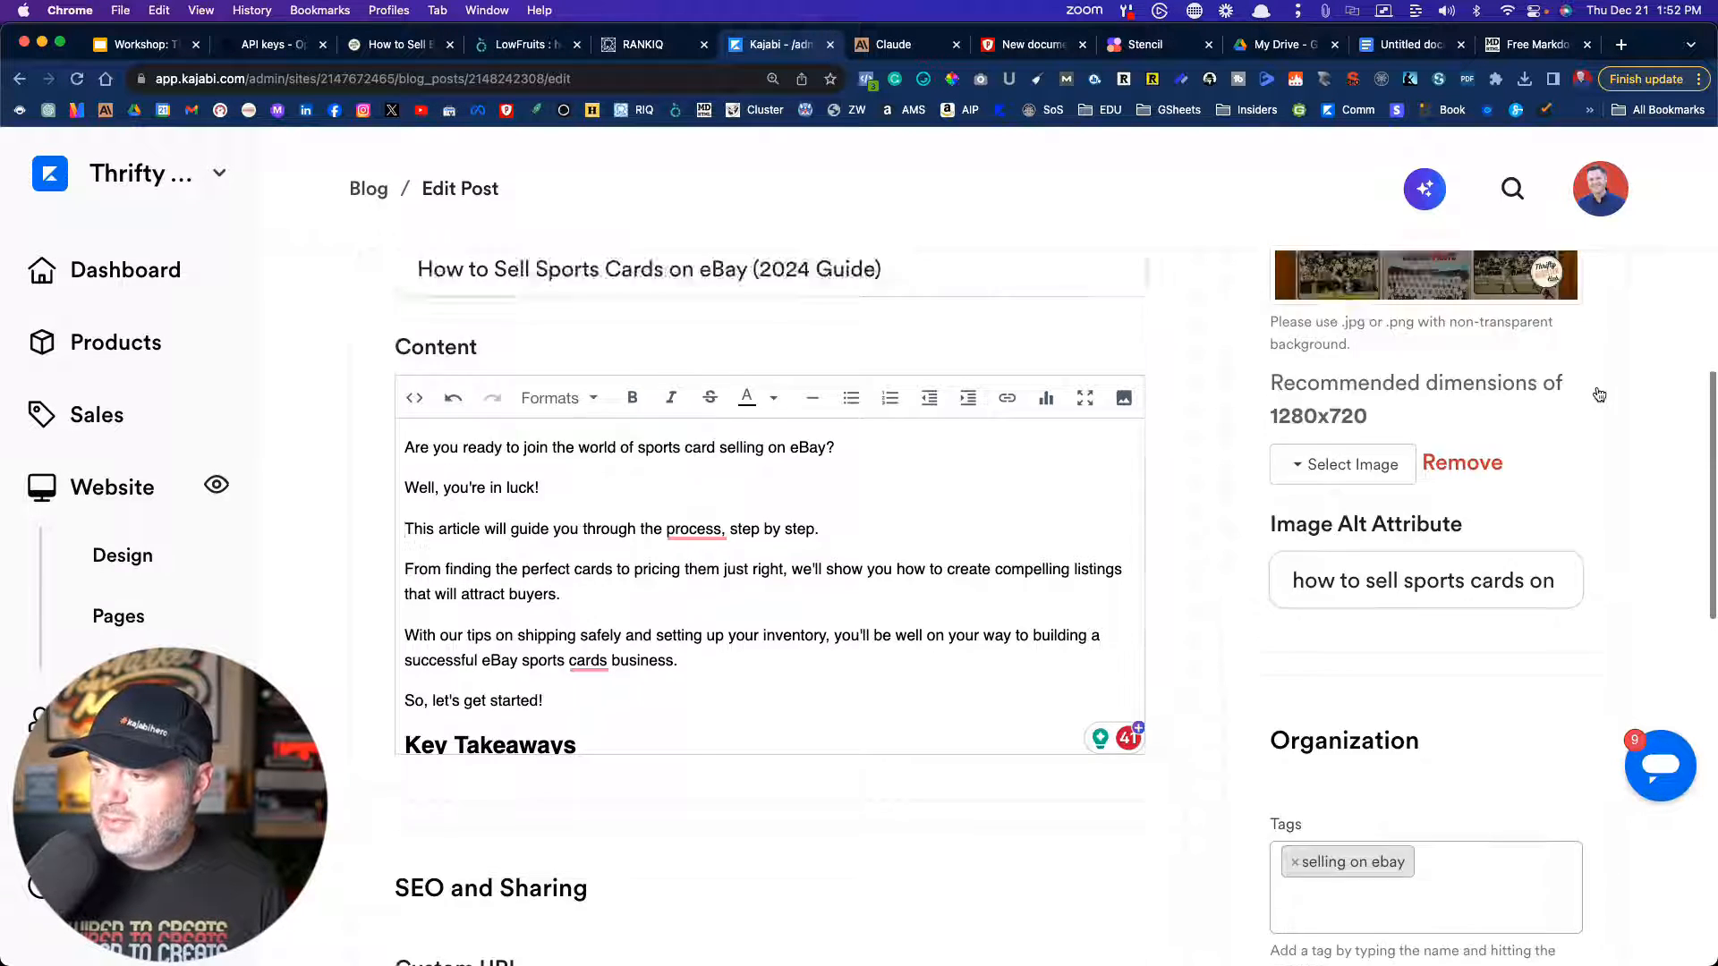
{"action": "scroll", "coordinate": [1093, 748], "scroll_direction": "down", "scroll_amount": 8}
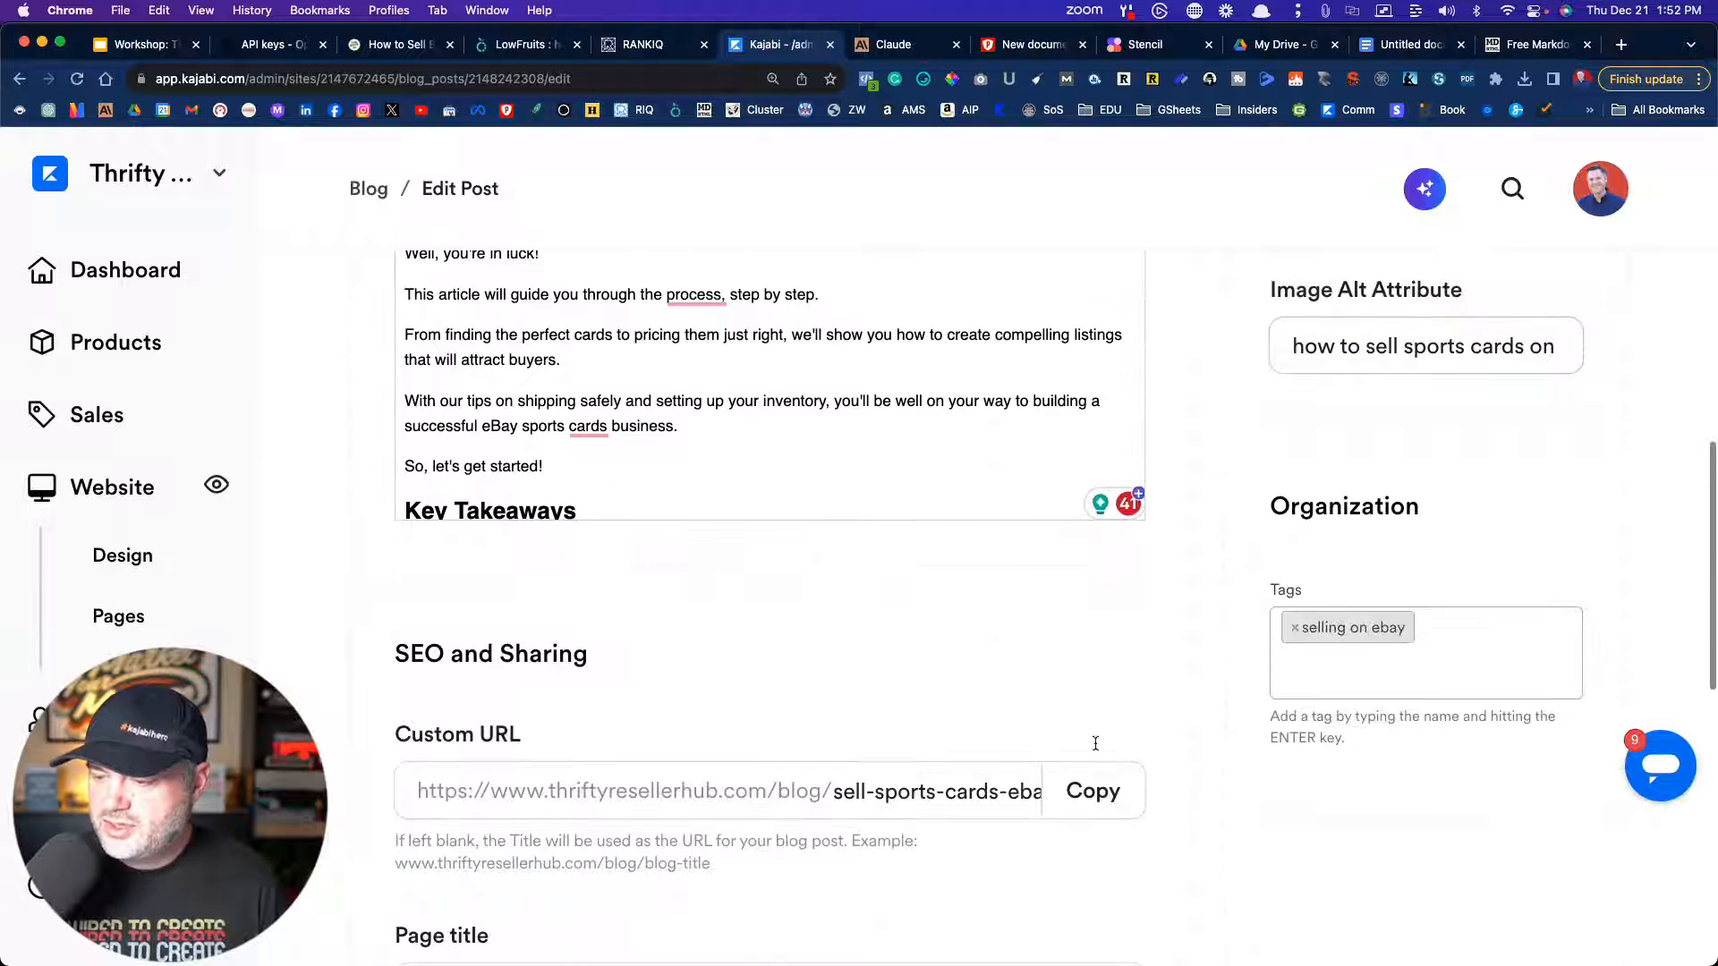
{"action": "scroll", "coordinate": [615, 622], "scroll_direction": "down", "scroll_amount": 8}
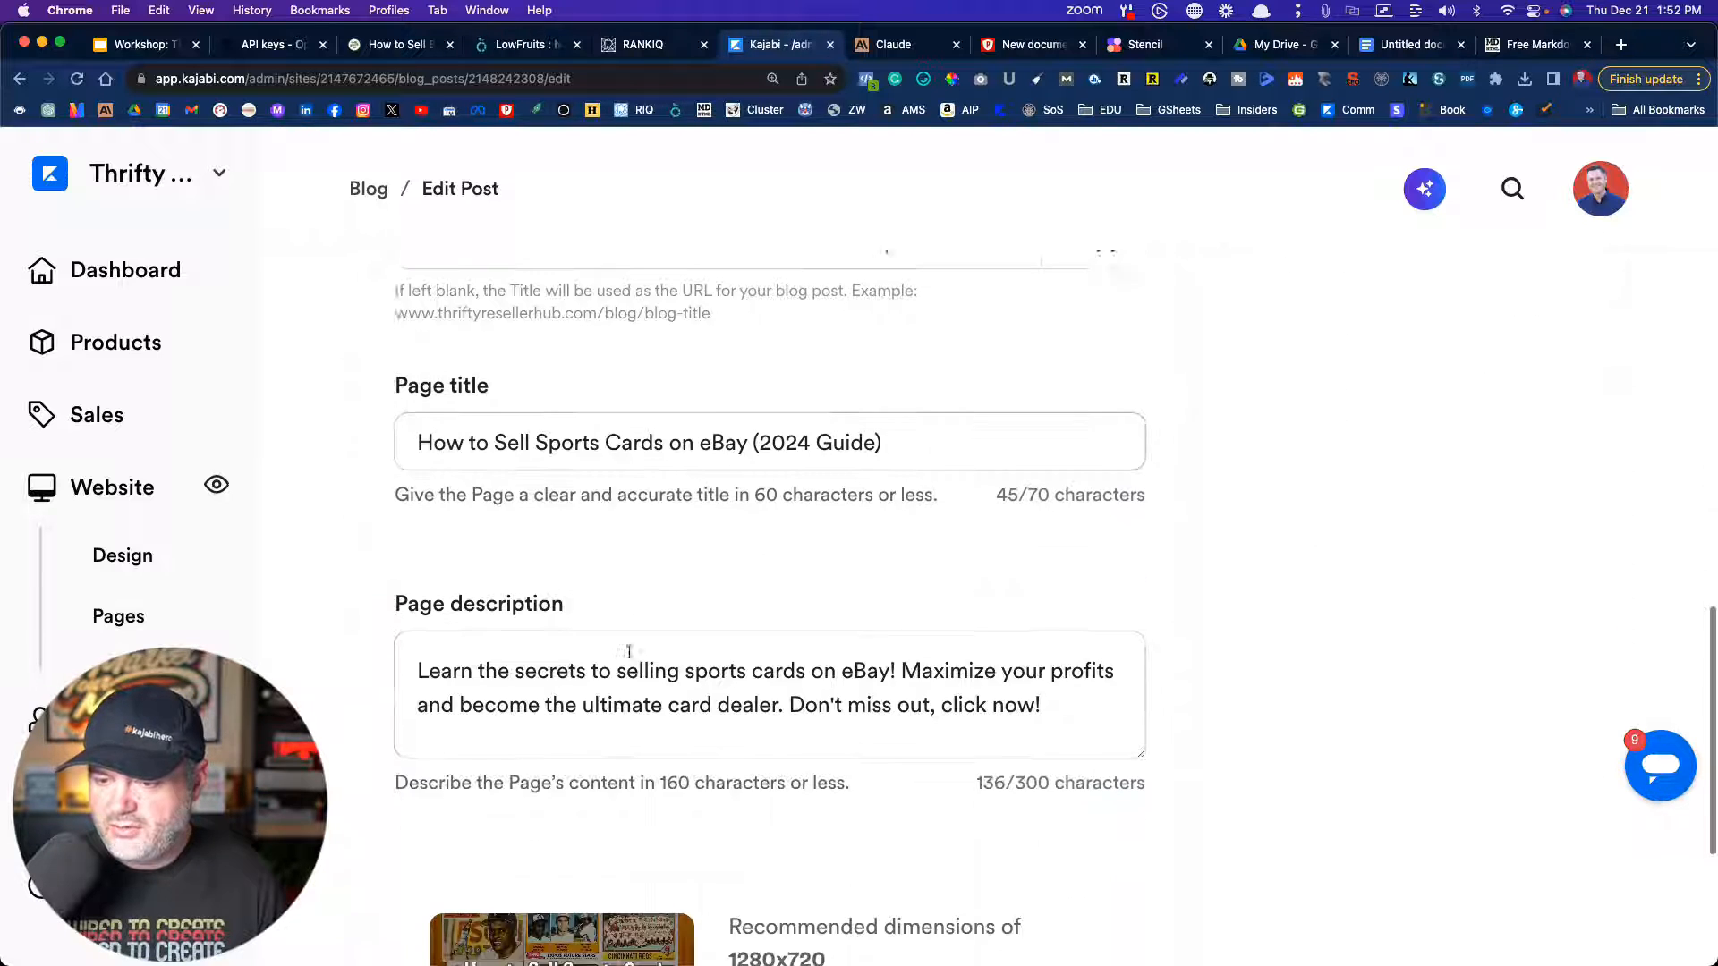
- Set the blog post's visibility to Published and save it
{"action": "scroll", "coordinate": [668, 668], "scroll_direction": "up", "scroll_amount": 20}
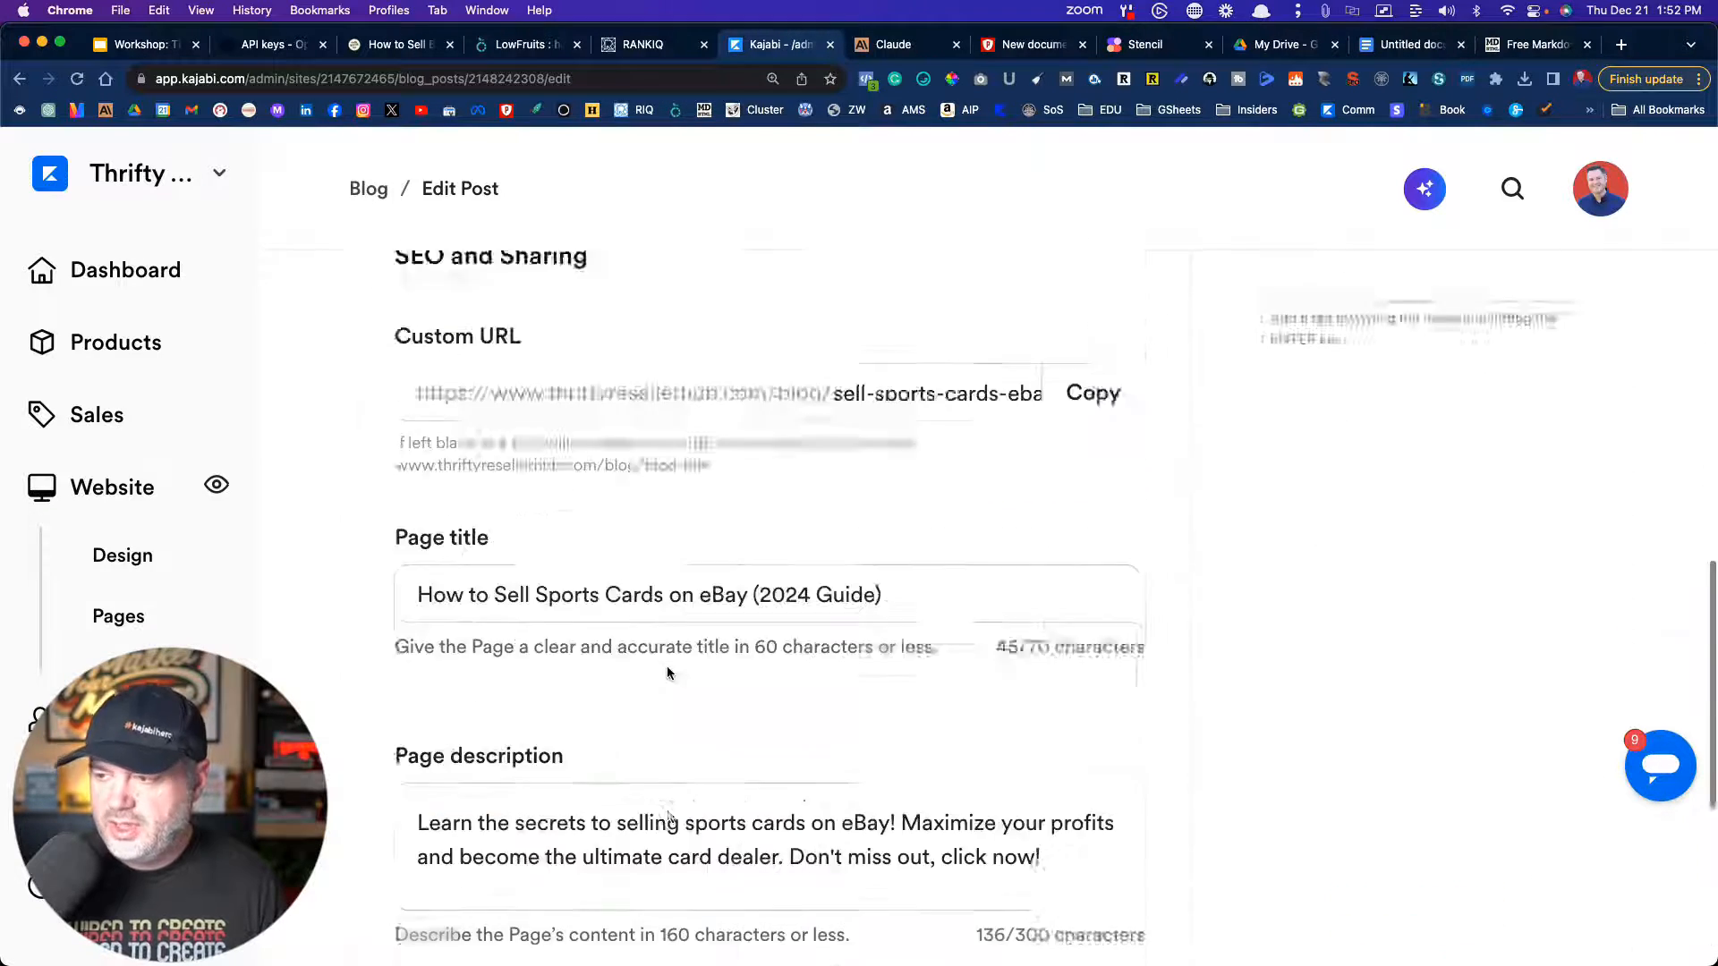
{"action": "left_click", "coordinate": [1281, 612]}
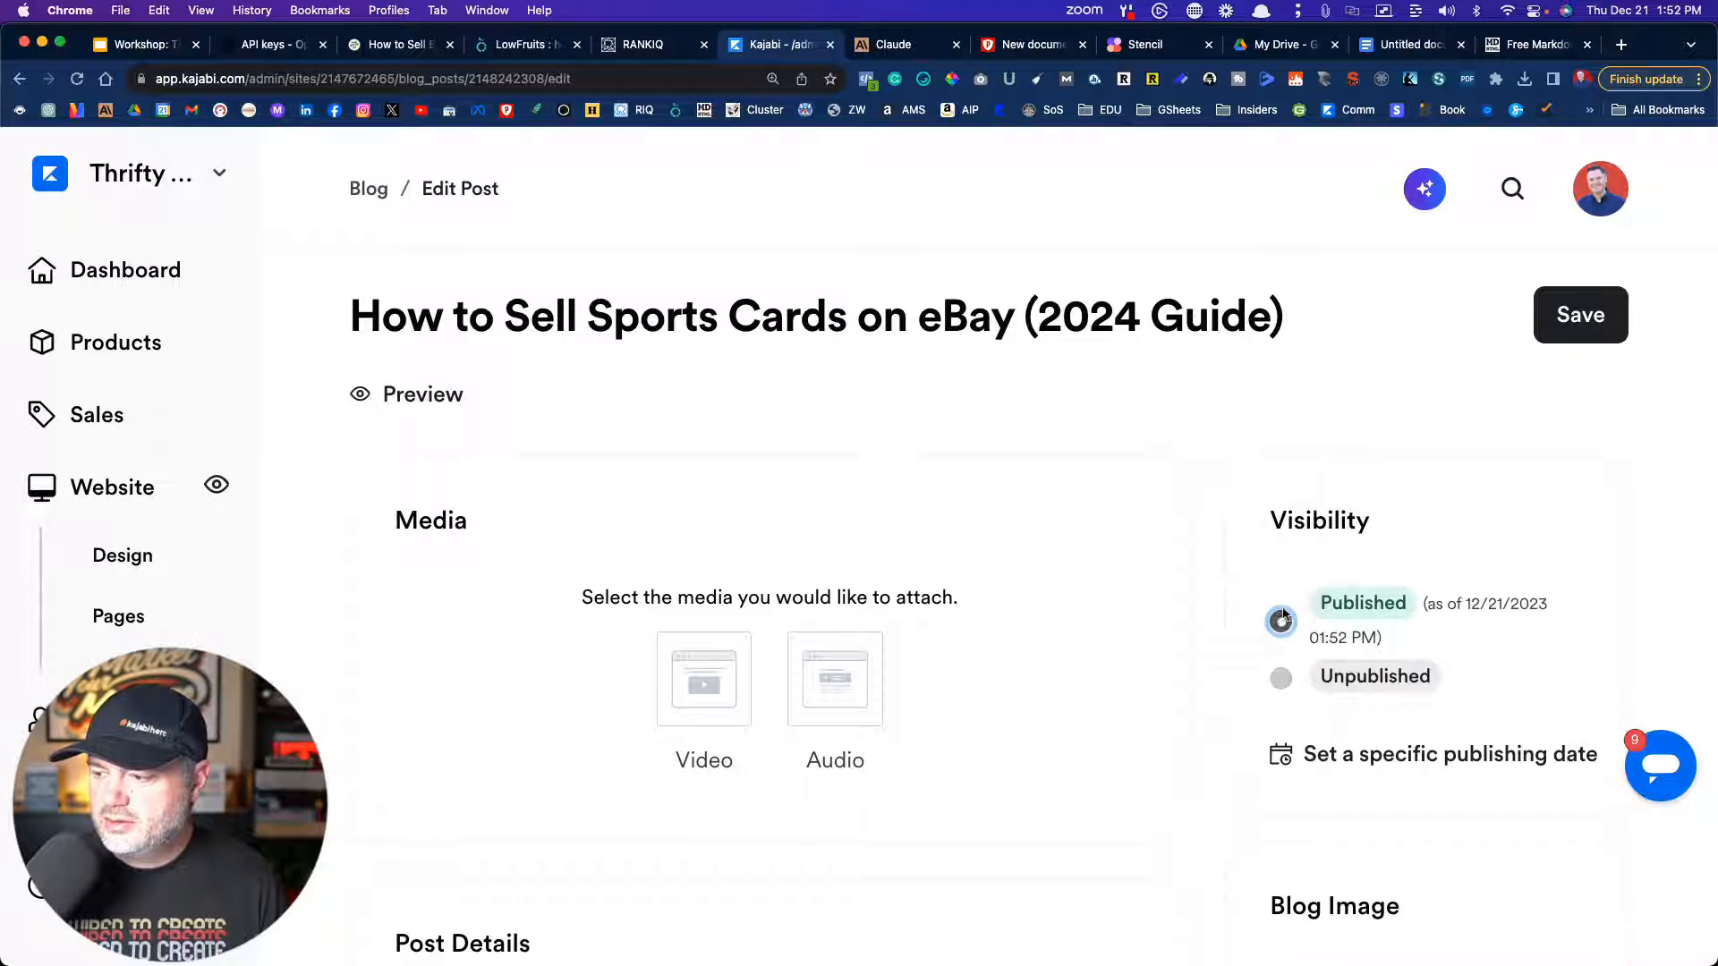
{"action": "left_click", "coordinate": [1594, 325]}
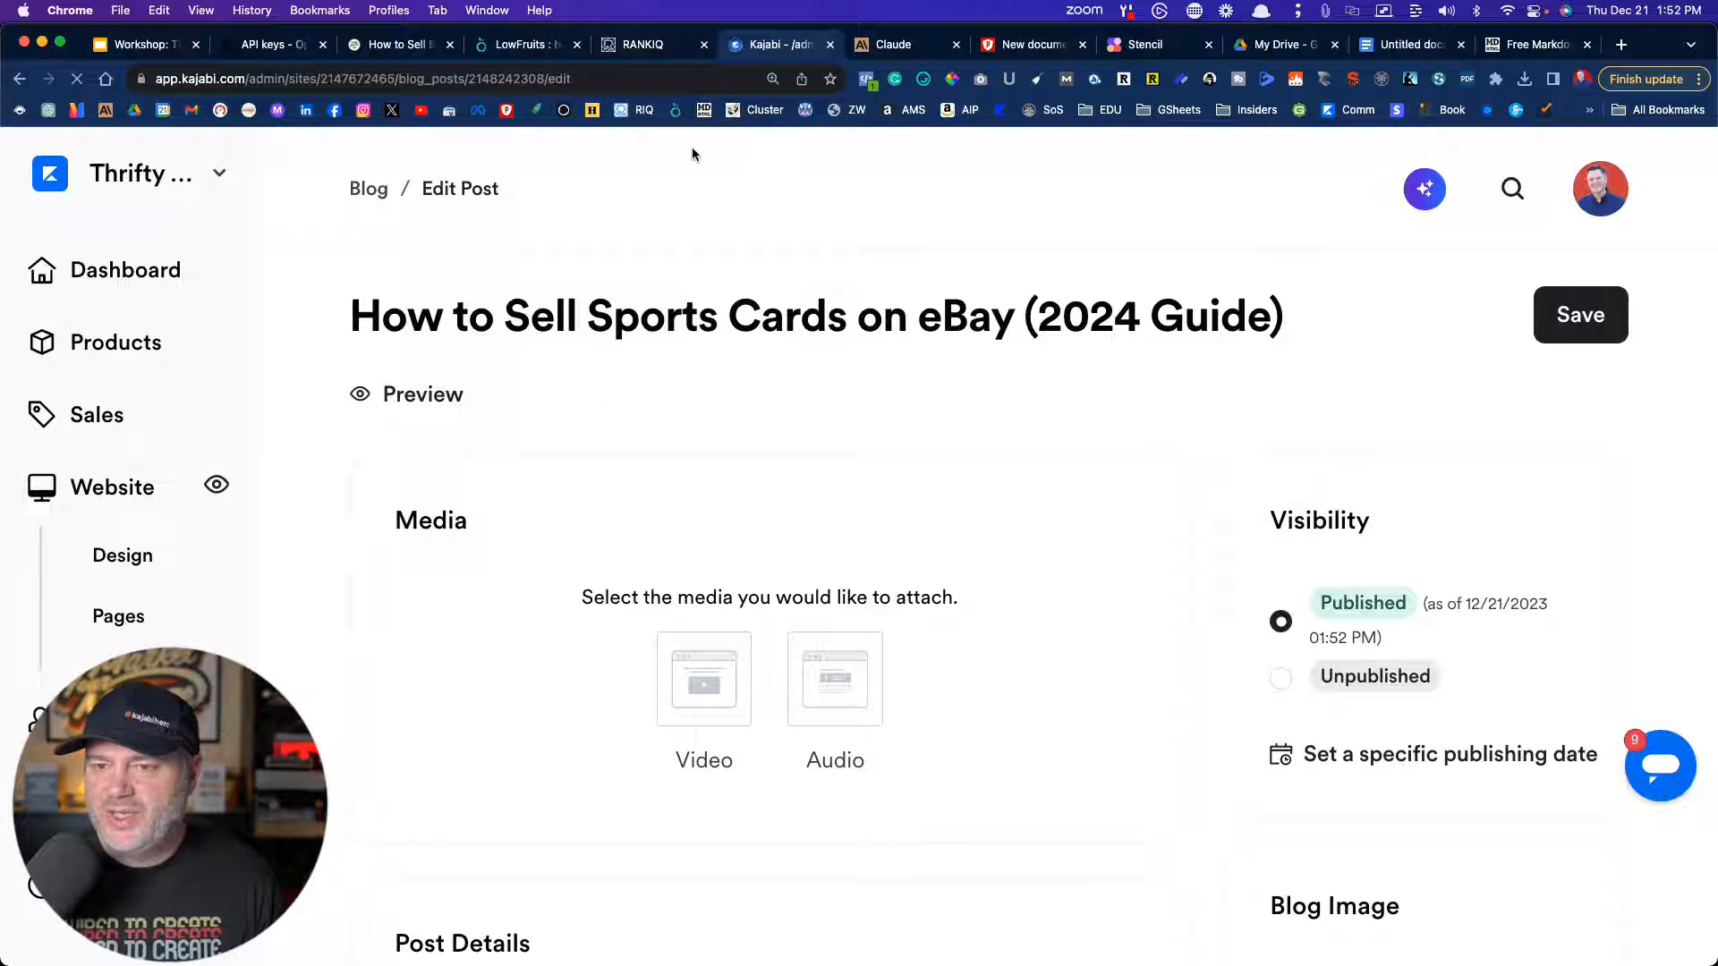
- Switch to the live Thrifty Reseller Hub site and open "How to Sell Sports Cards on eBay (2024 Guide)" from its blog page
{"action": "left_click", "coordinate": [367, 46]}
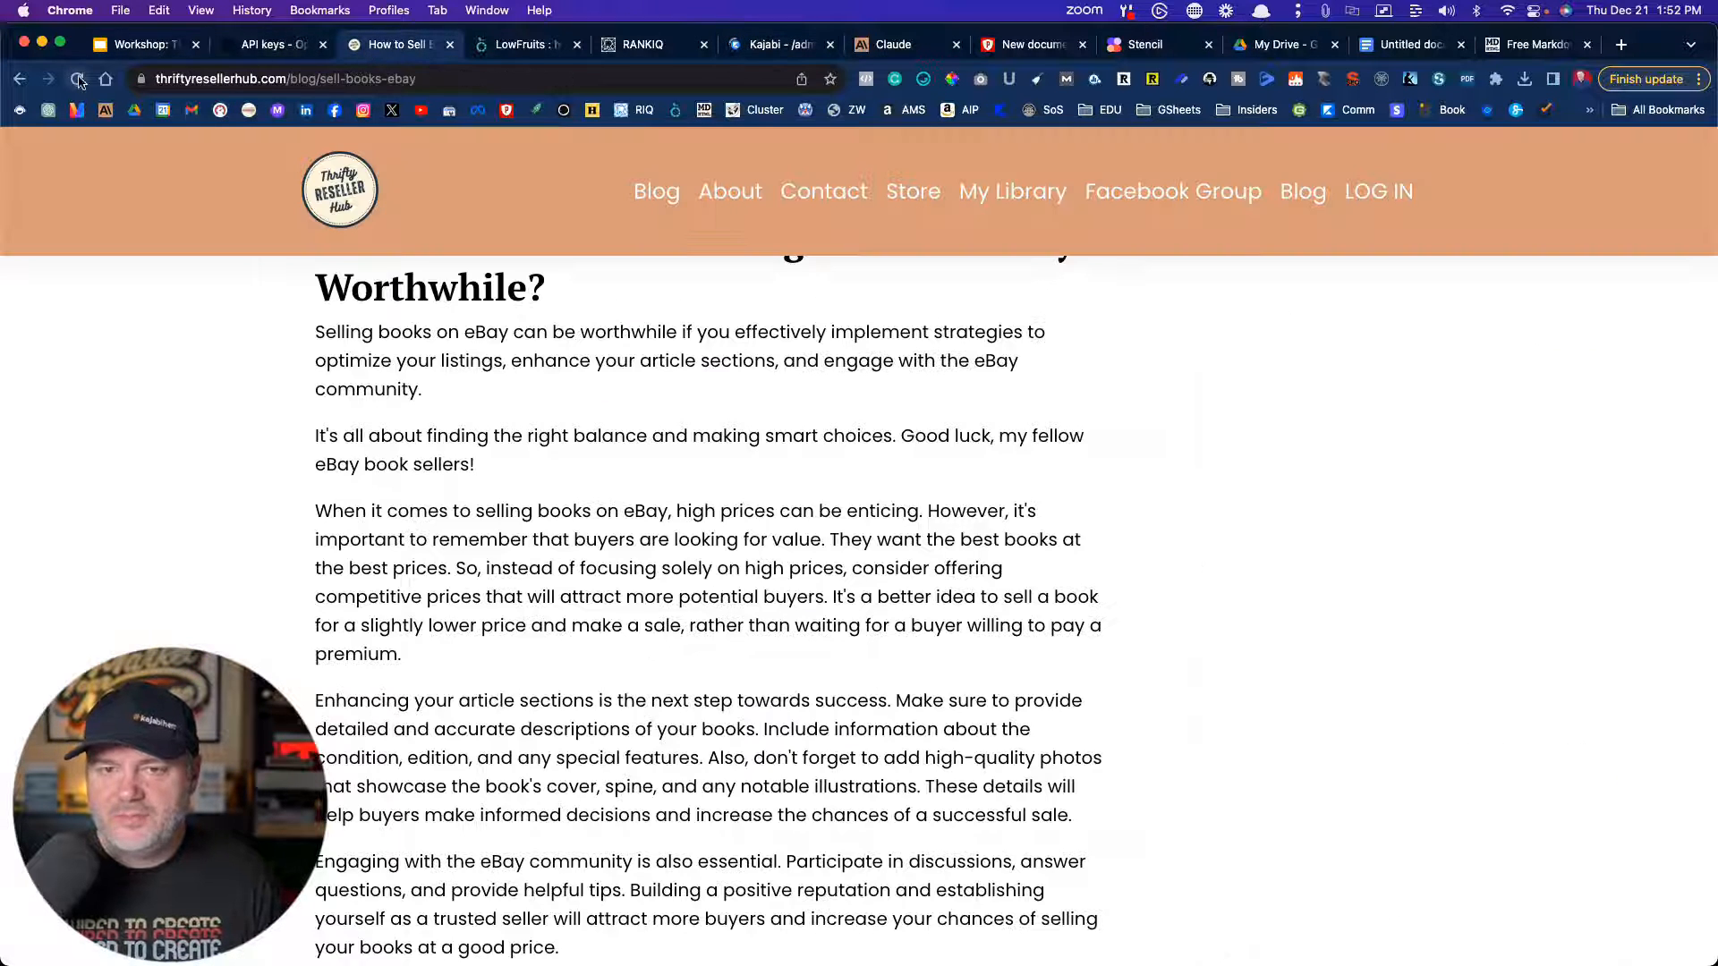
{"action": "scroll", "coordinate": [567, 301], "scroll_direction": "up", "scroll_amount": 20}
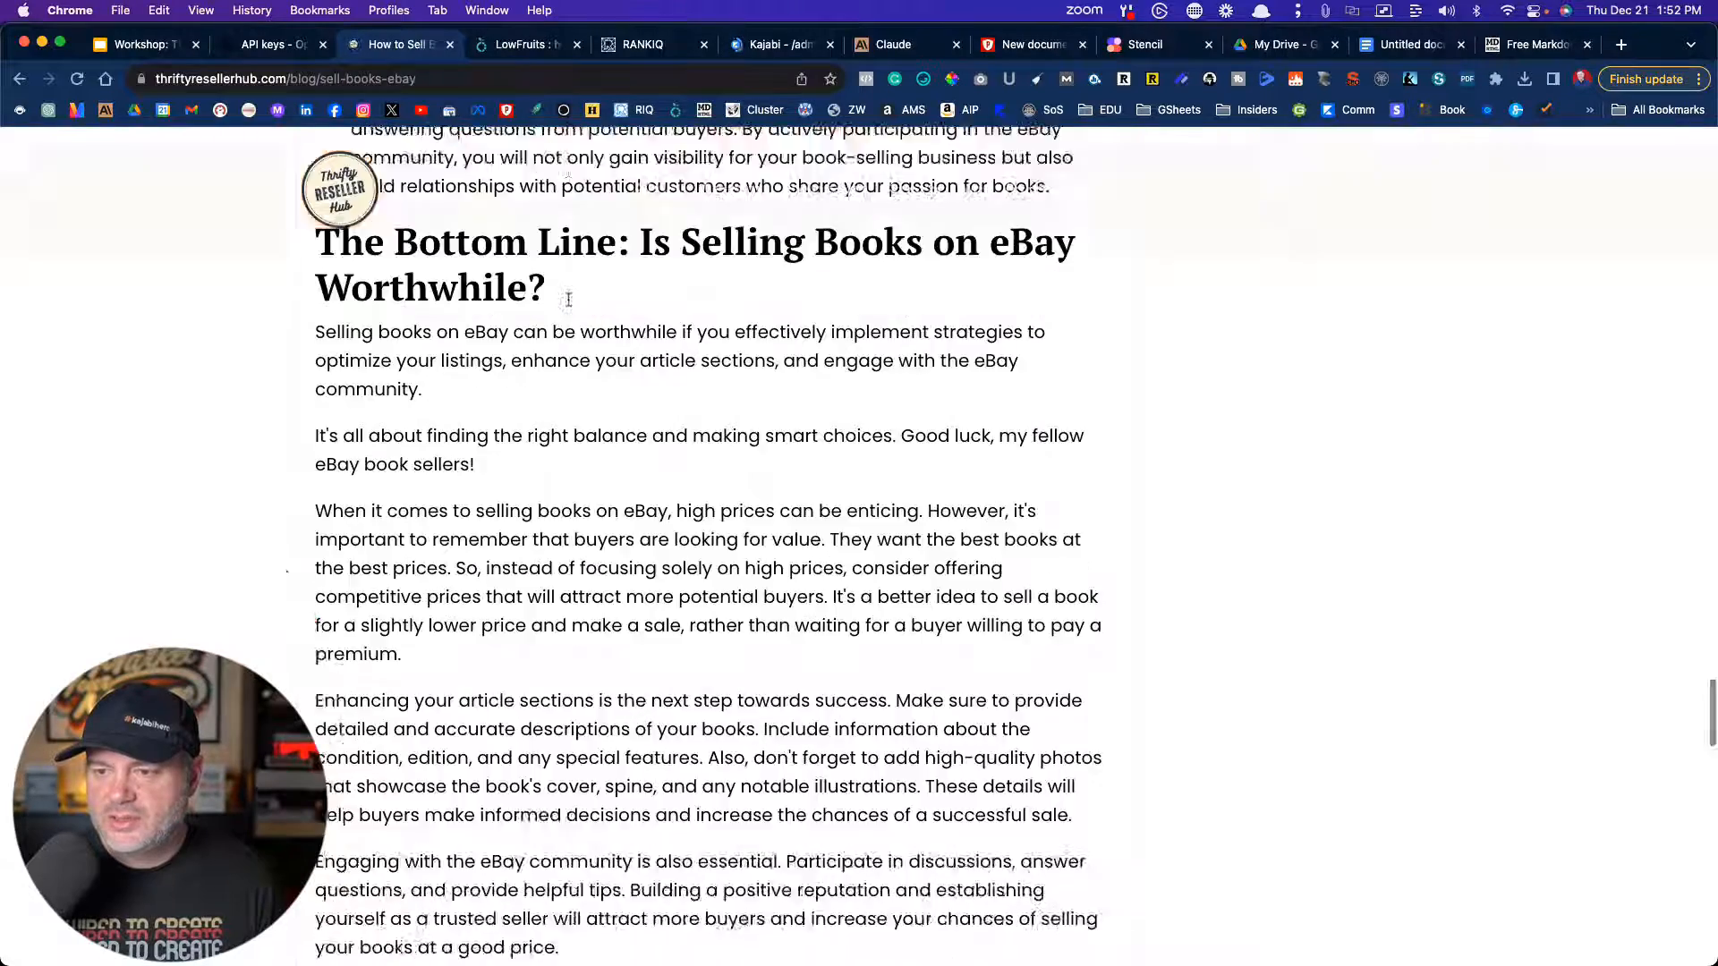
{"action": "left_click", "coordinate": [664, 196]}
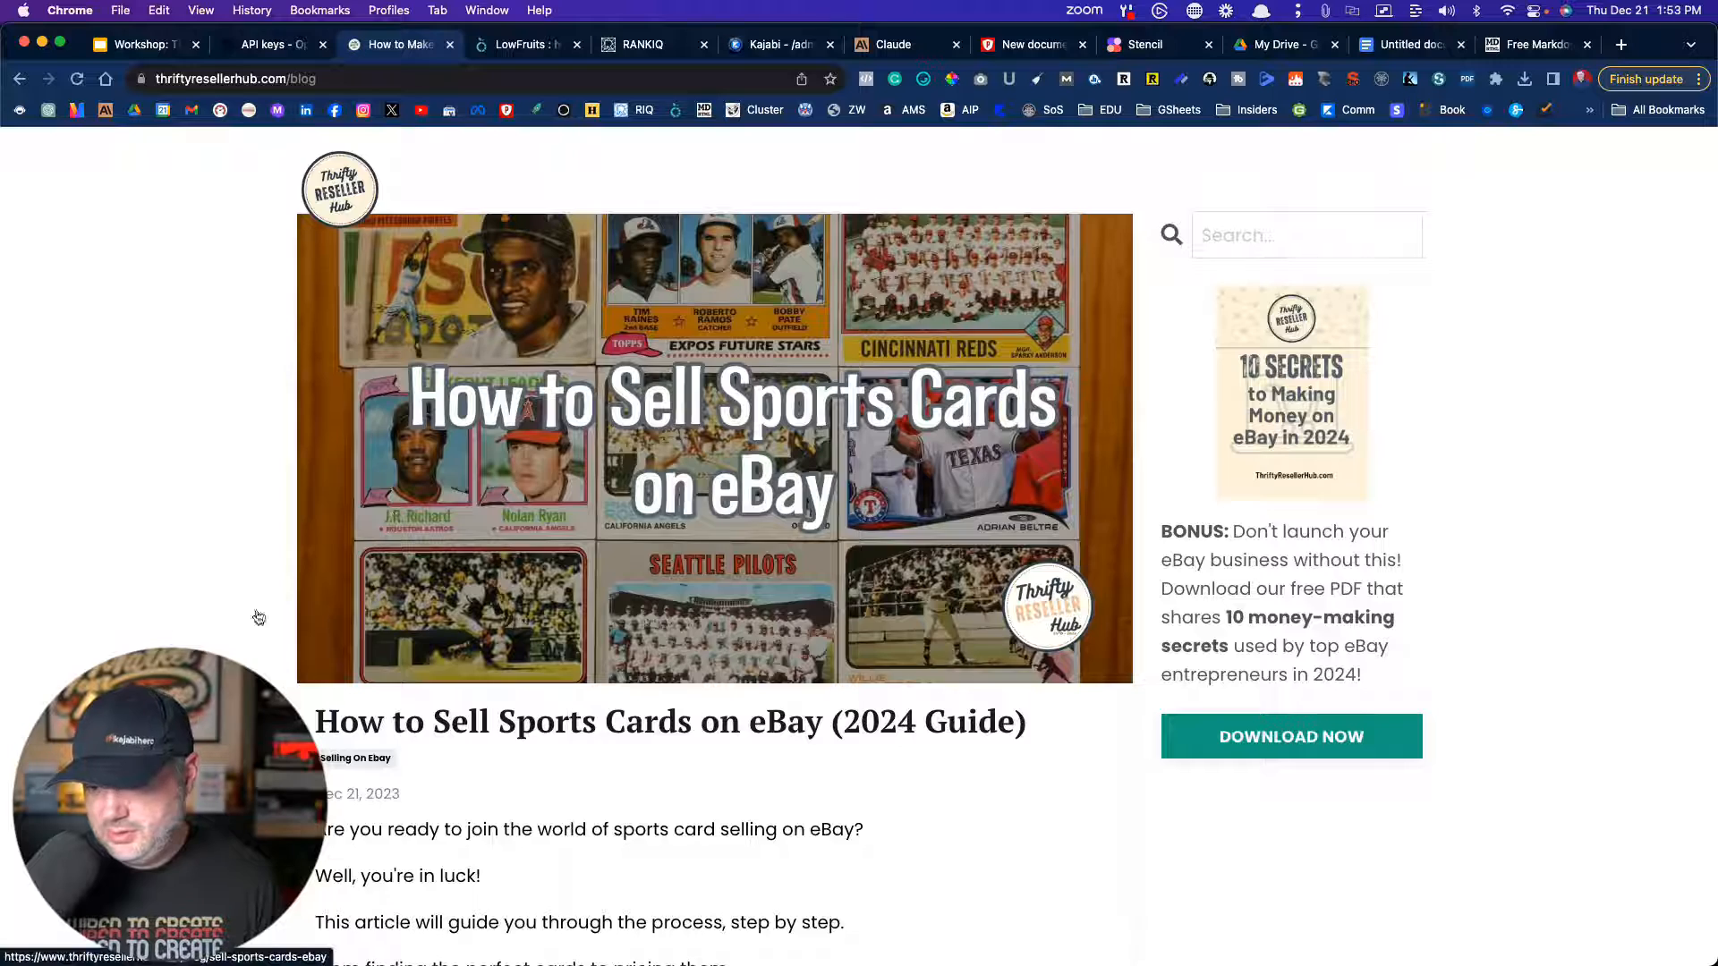
{"action": "scroll", "coordinate": [581, 608], "scroll_direction": "down", "scroll_amount": 2}
{"action": "left_click", "coordinate": [630, 632]}
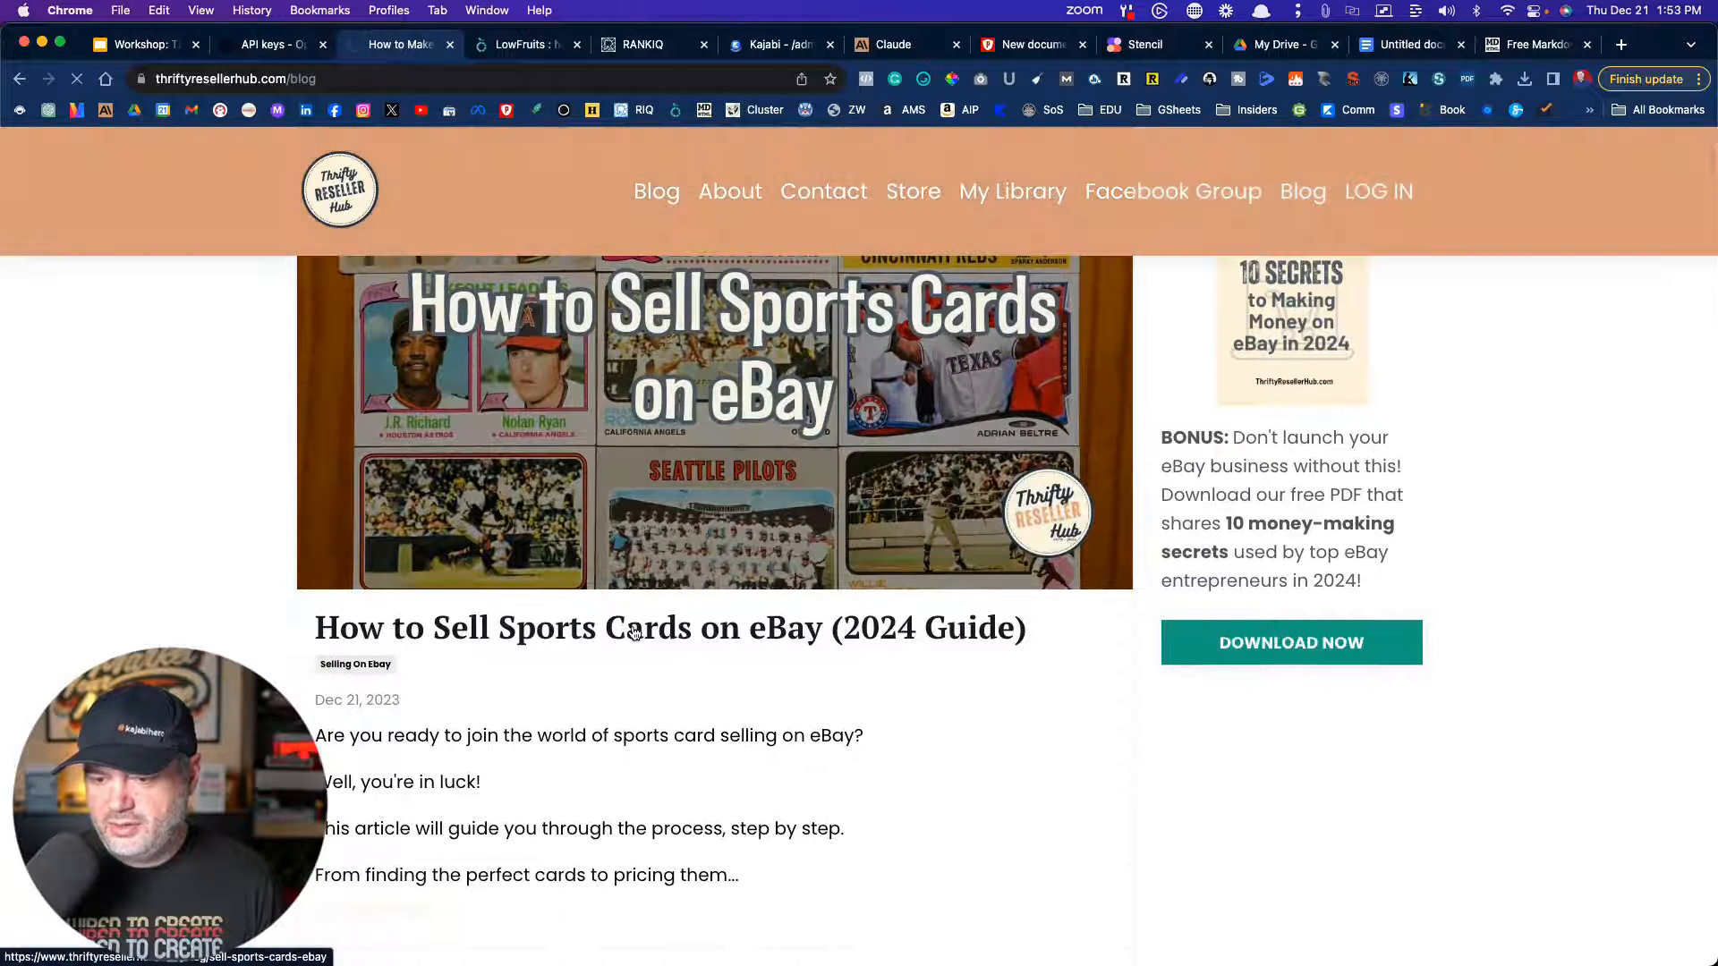
- Examine the published article's featured image, introduction, key takeaways and section formatting down to Growing Your eBay Sports Cards Business
{"action": "scroll", "coordinate": [164, 622], "scroll_direction": "down", "scroll_amount": 1}
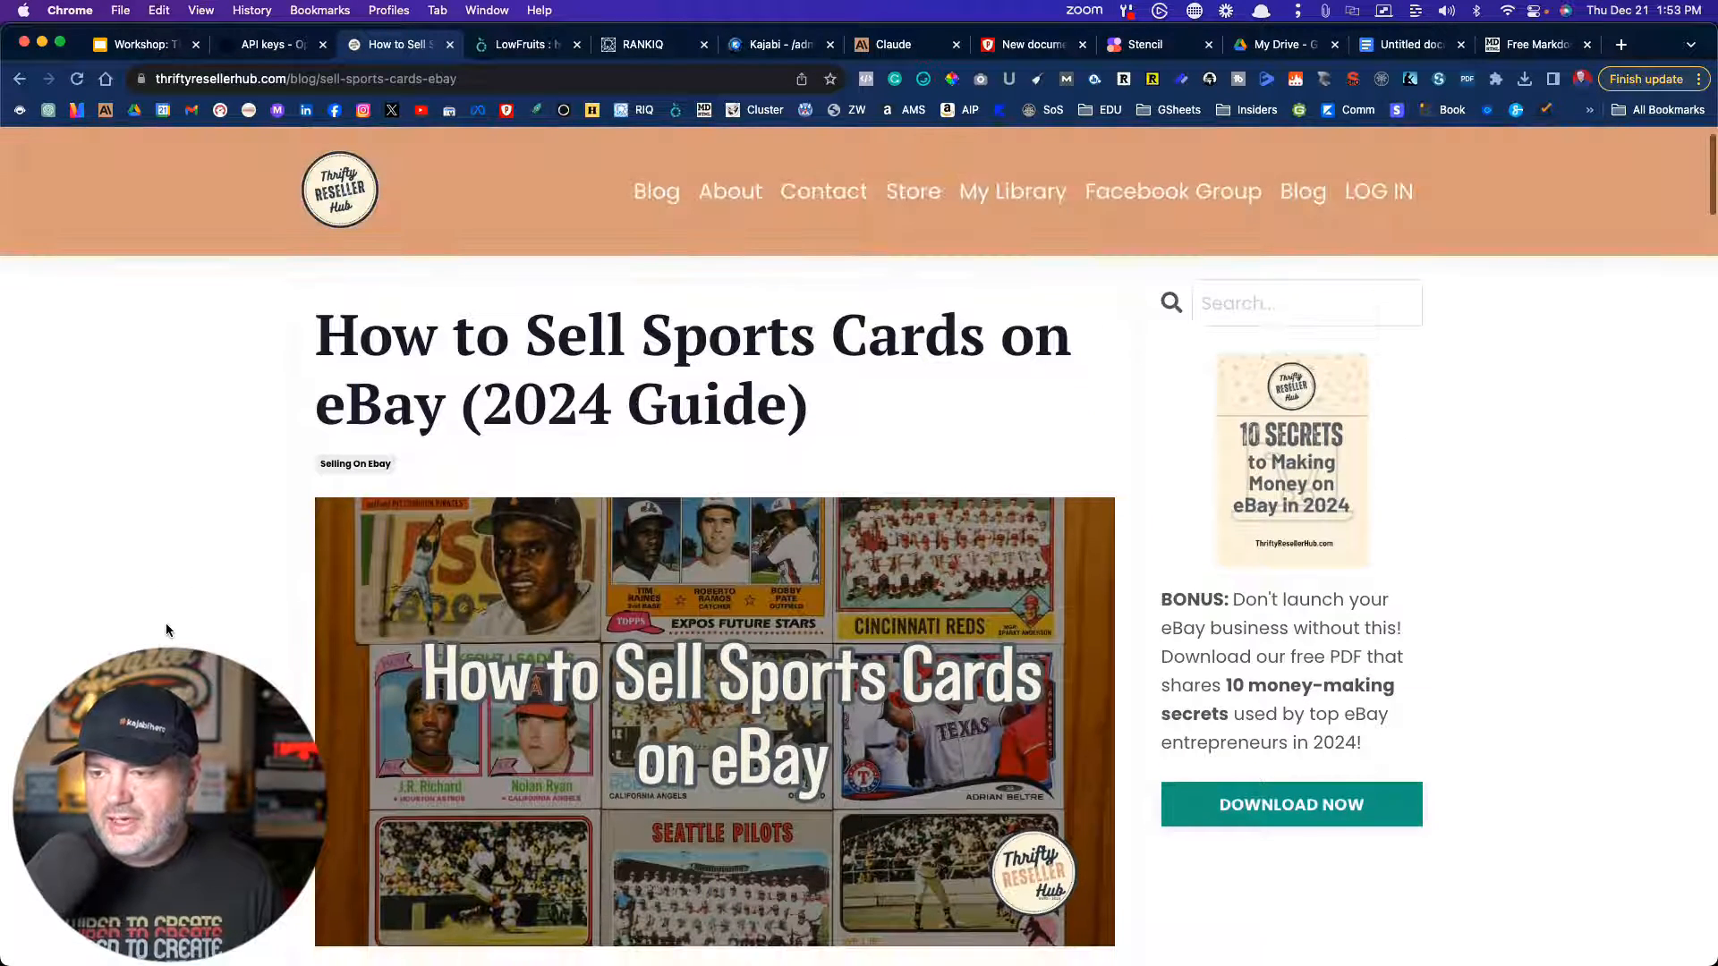
{"action": "scroll", "coordinate": [165, 623], "scroll_direction": "down", "scroll_amount": 6}
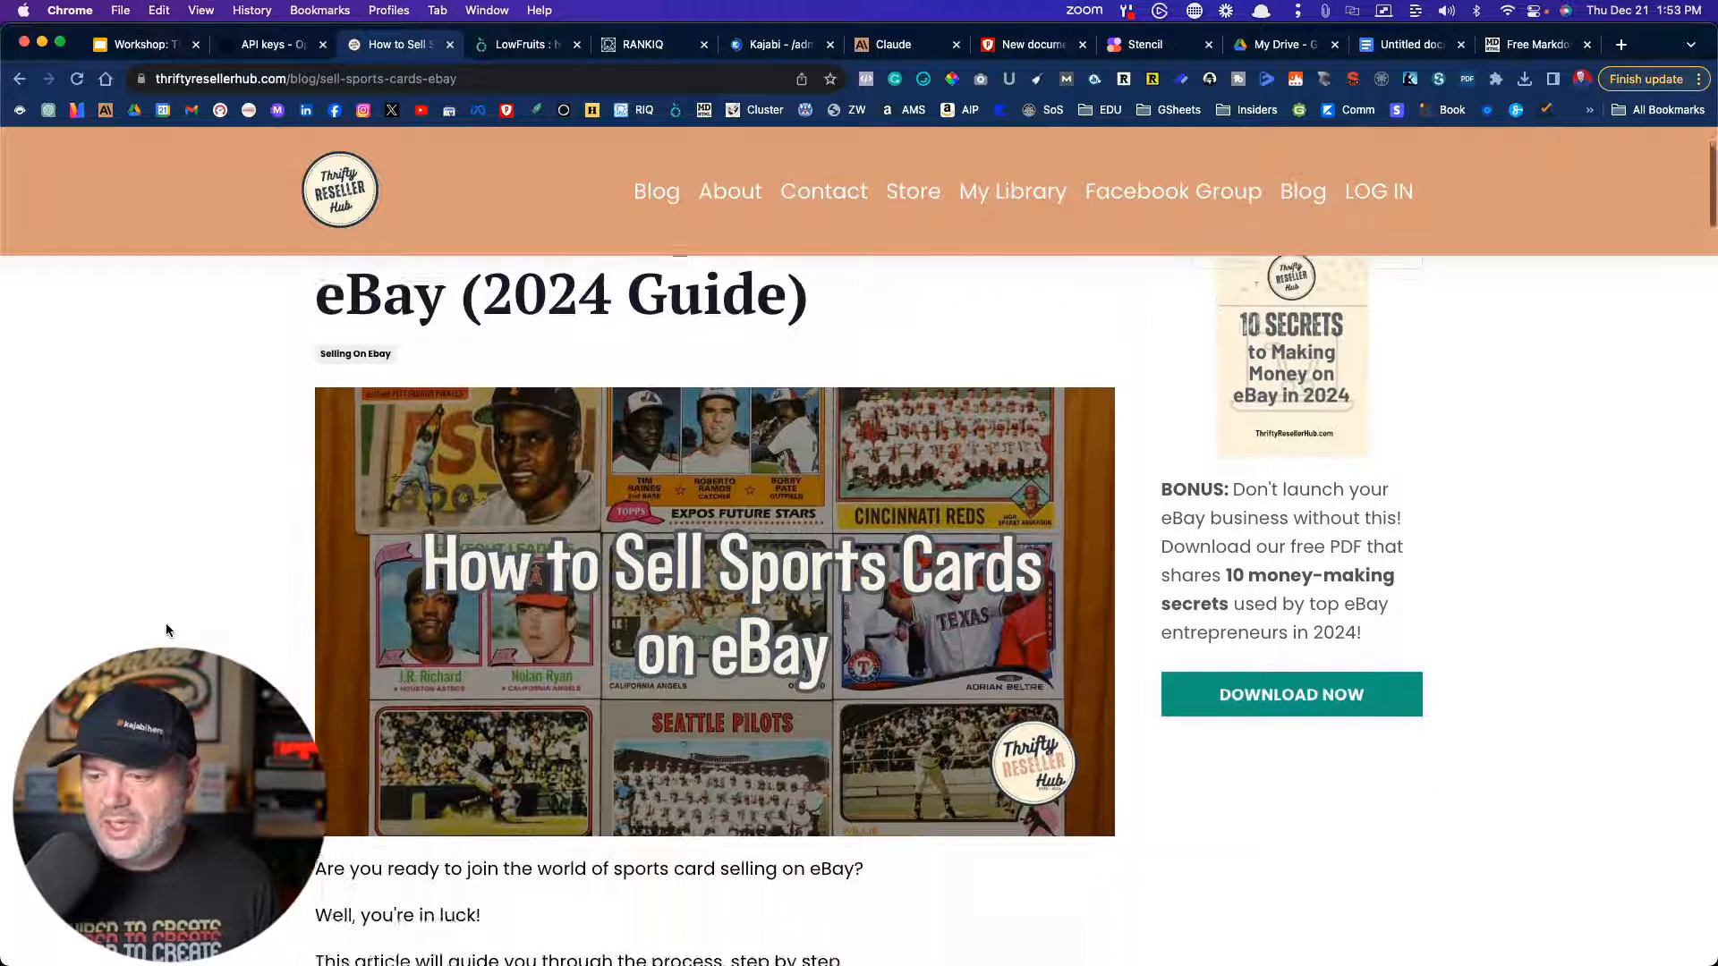
{"action": "scroll", "coordinate": [165, 626], "scroll_direction": "down", "scroll_amount": 5}
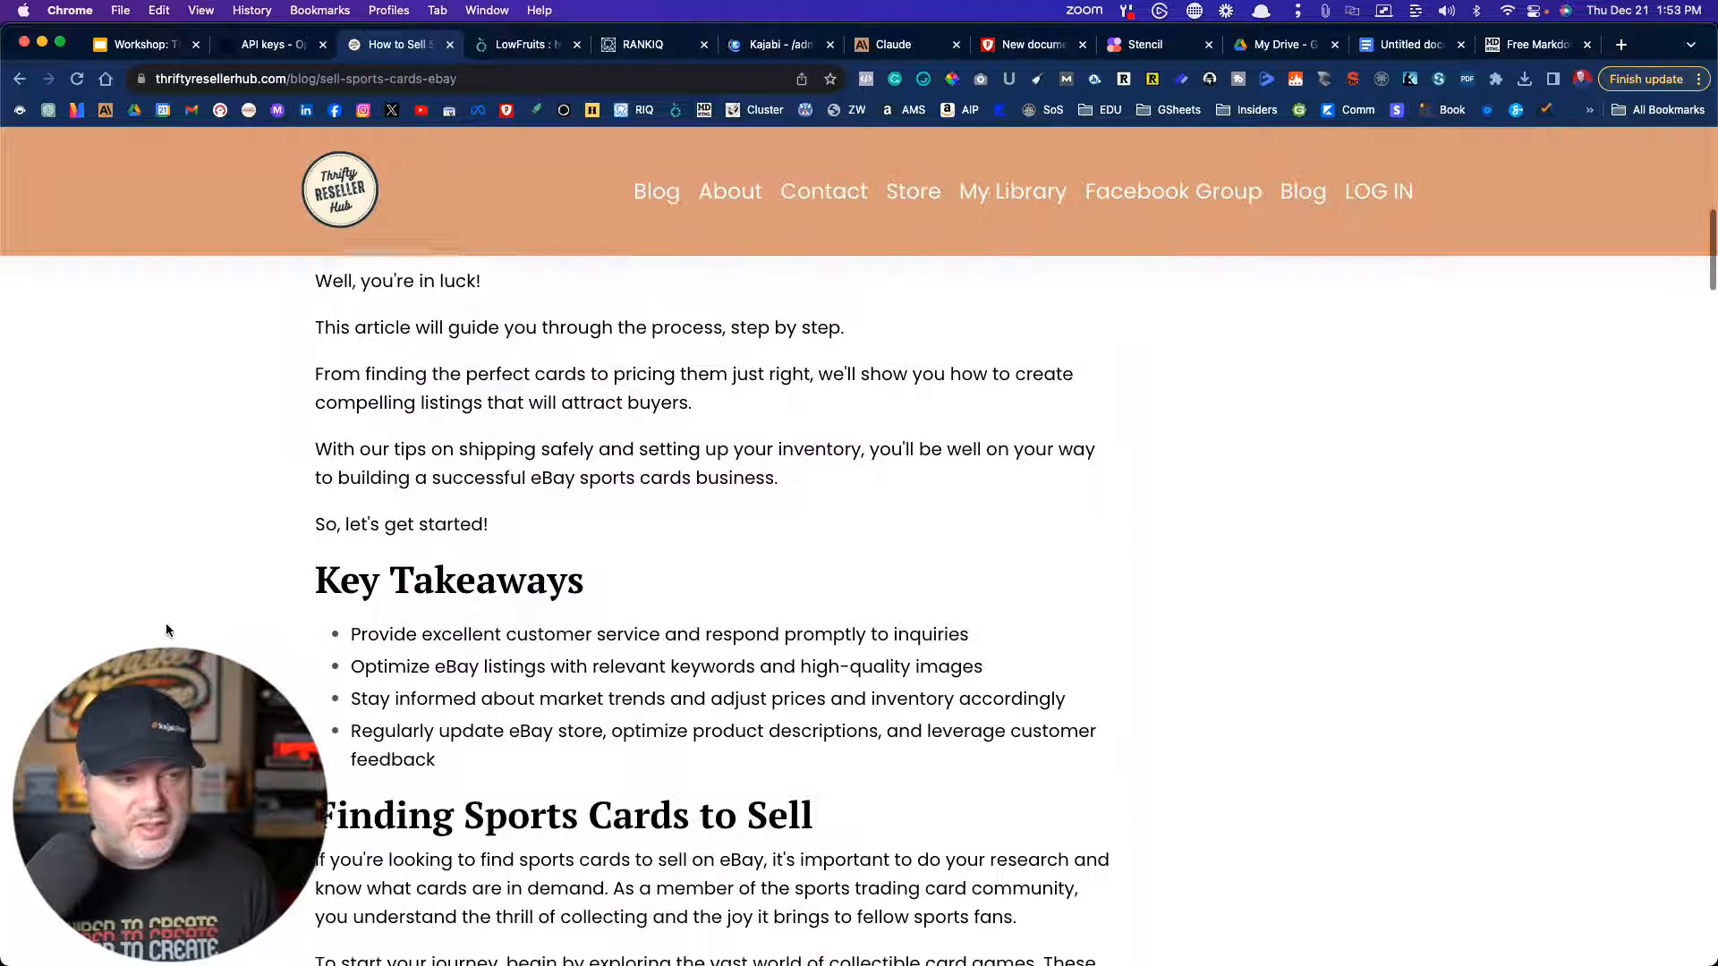
{"action": "scroll", "coordinate": [166, 626], "scroll_direction": "down", "scroll_amount": 6}
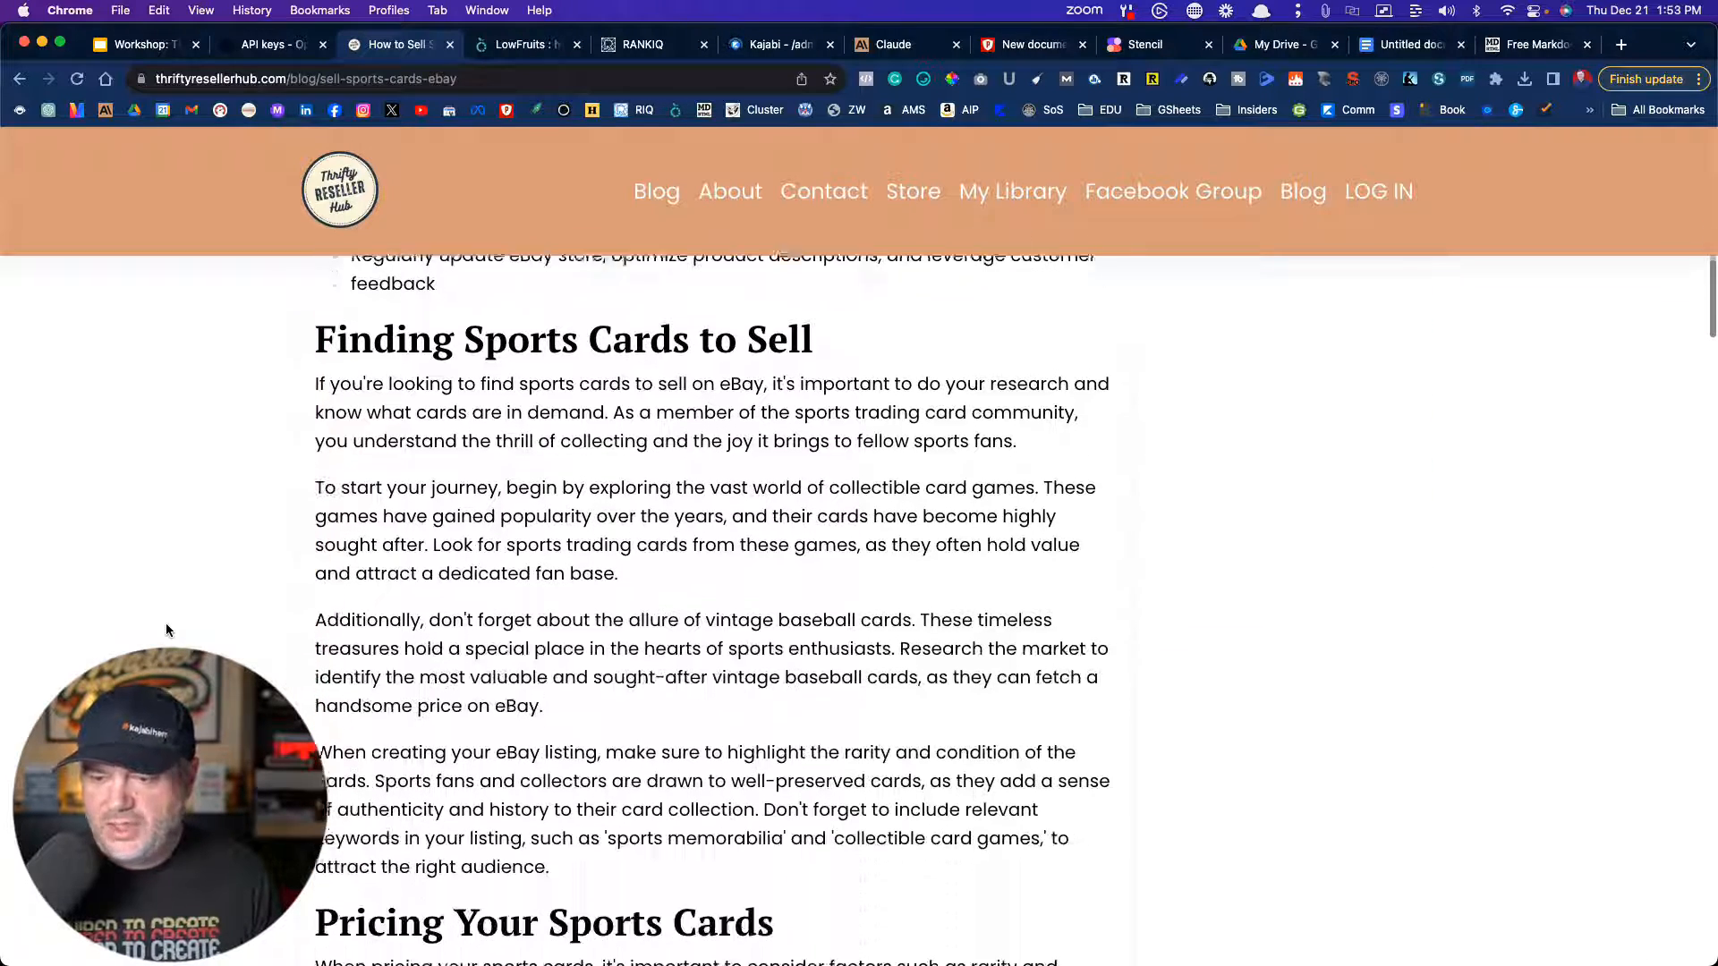
{"action": "scroll", "coordinate": [165, 630], "scroll_direction": "down", "scroll_amount": 9}
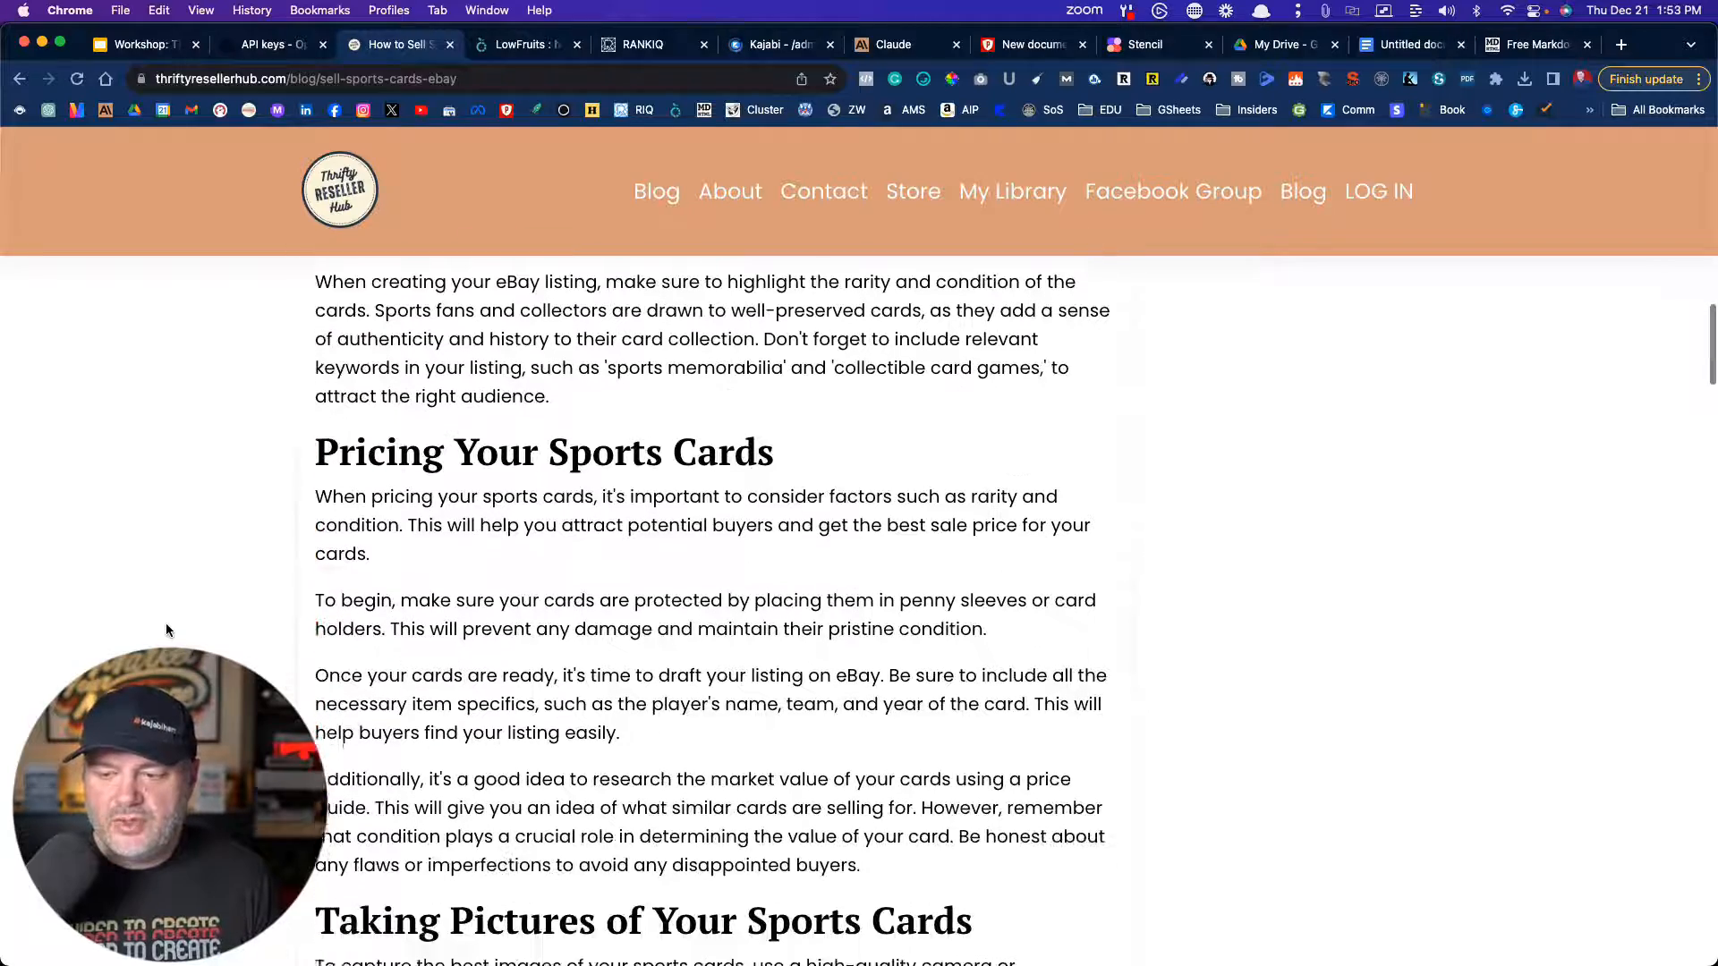
{"action": "scroll", "coordinate": [166, 630], "scroll_direction": "down", "scroll_amount": 8}
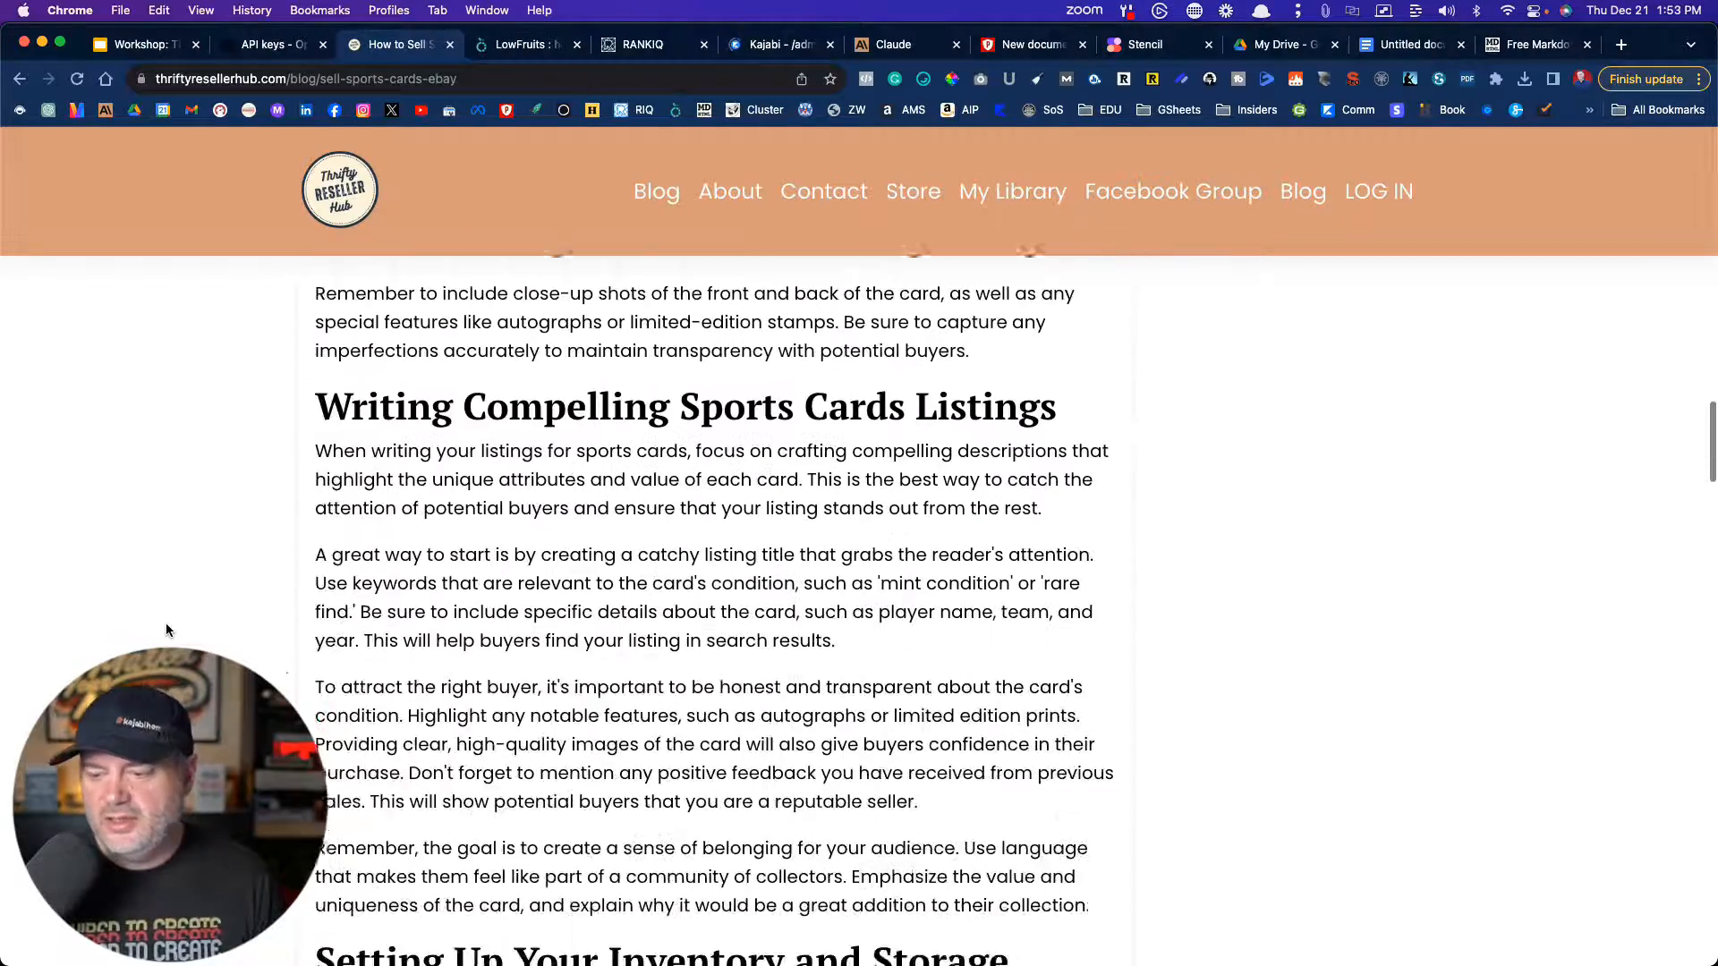
{"action": "scroll", "coordinate": [166, 630], "scroll_direction": "down", "scroll_amount": 10}
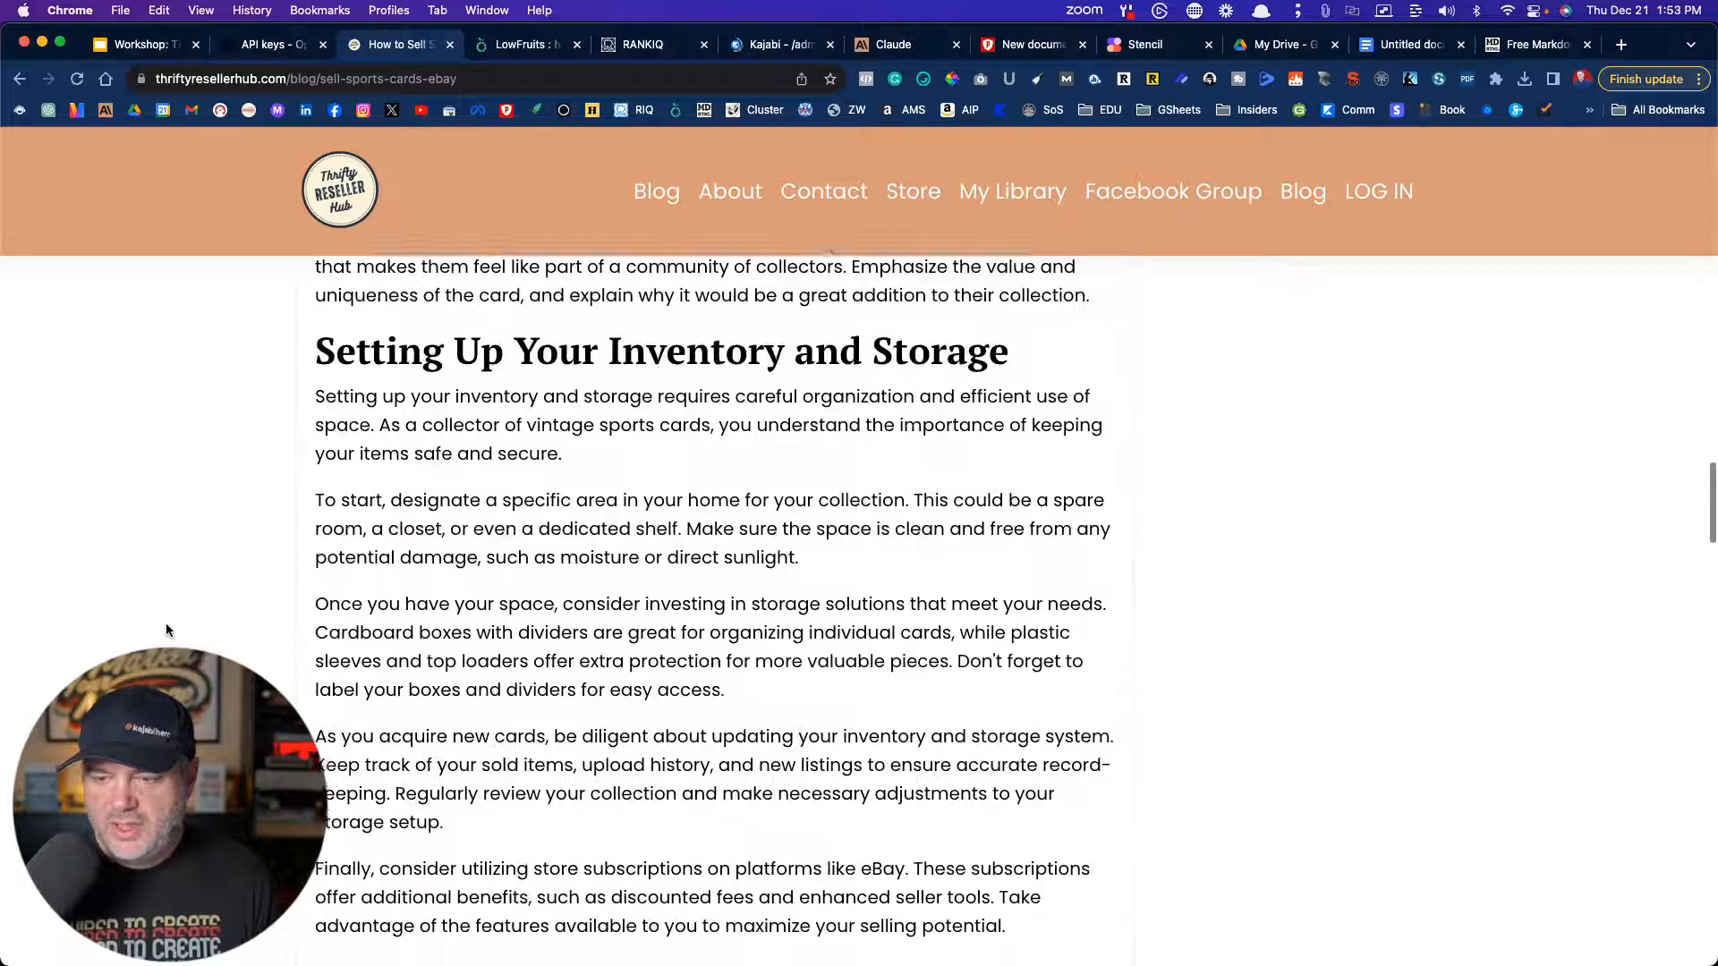
{"action": "scroll", "coordinate": [166, 630], "scroll_direction": "down", "scroll_amount": 3}
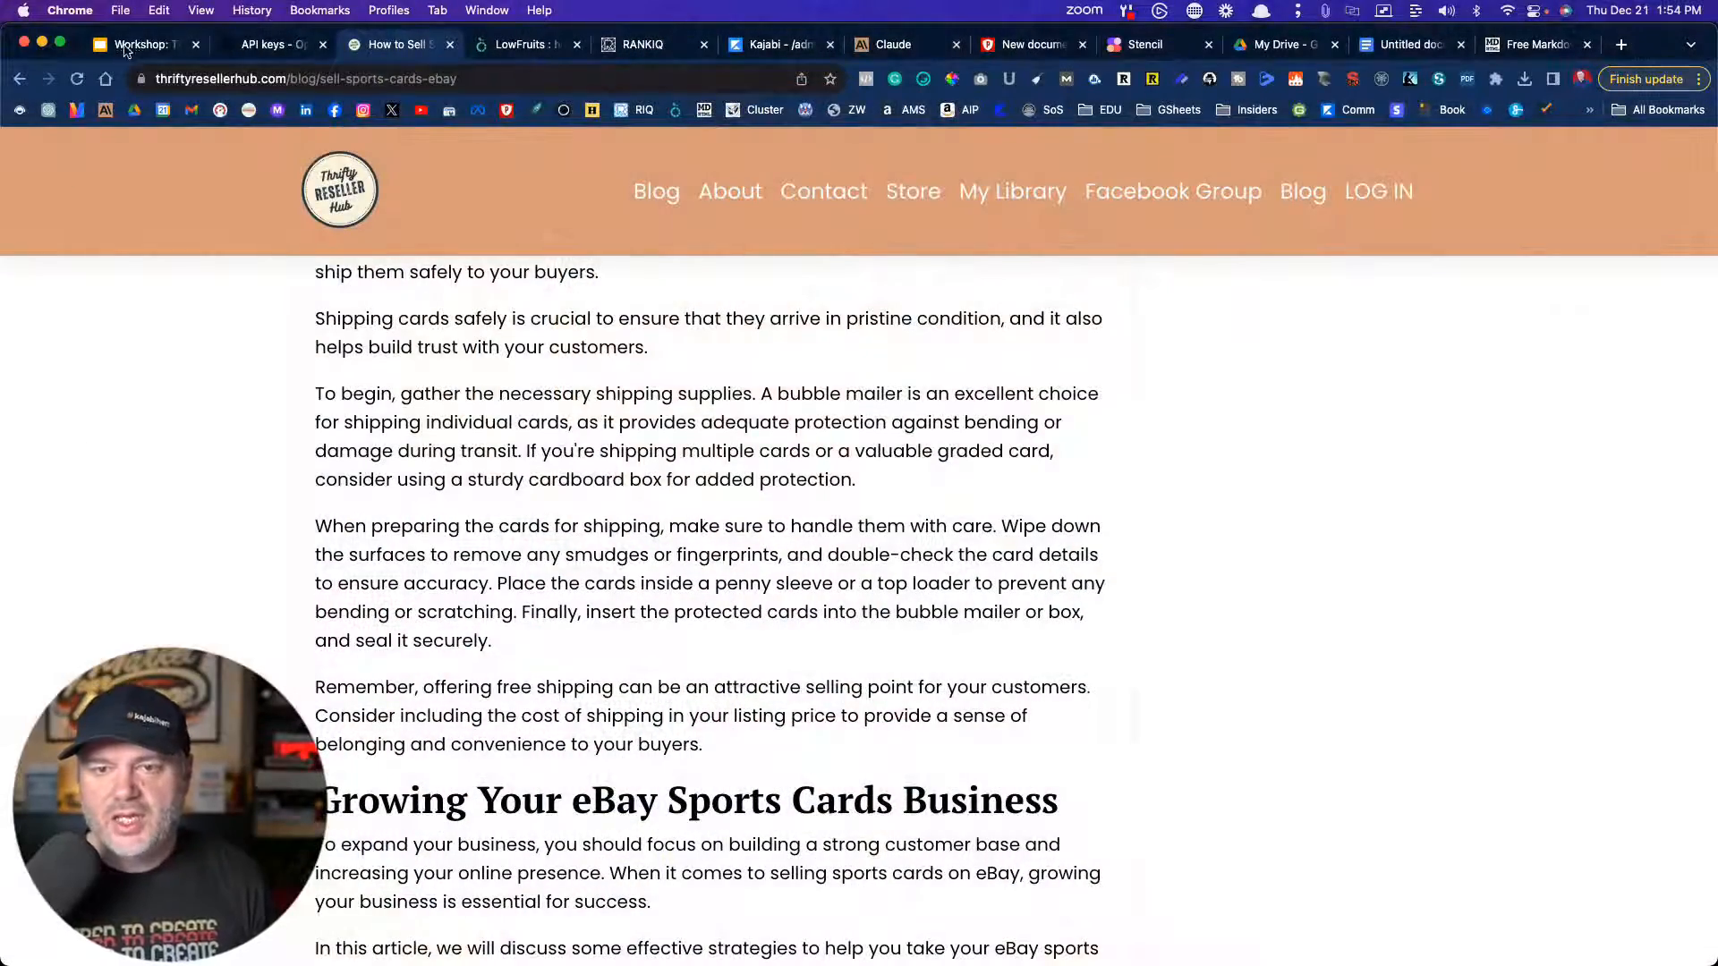
- Switch to the workshop presentation in Google Slides, show slide 7 "AI is here to stay..." and enlarge the browser zoom one level
{"action": "left_click", "coordinate": [136, 45]}
{"action": "scroll", "coordinate": [132, 447], "scroll_direction": "down", "scroll_amount": 5}
{"action": "left_click", "coordinate": [106, 459]}
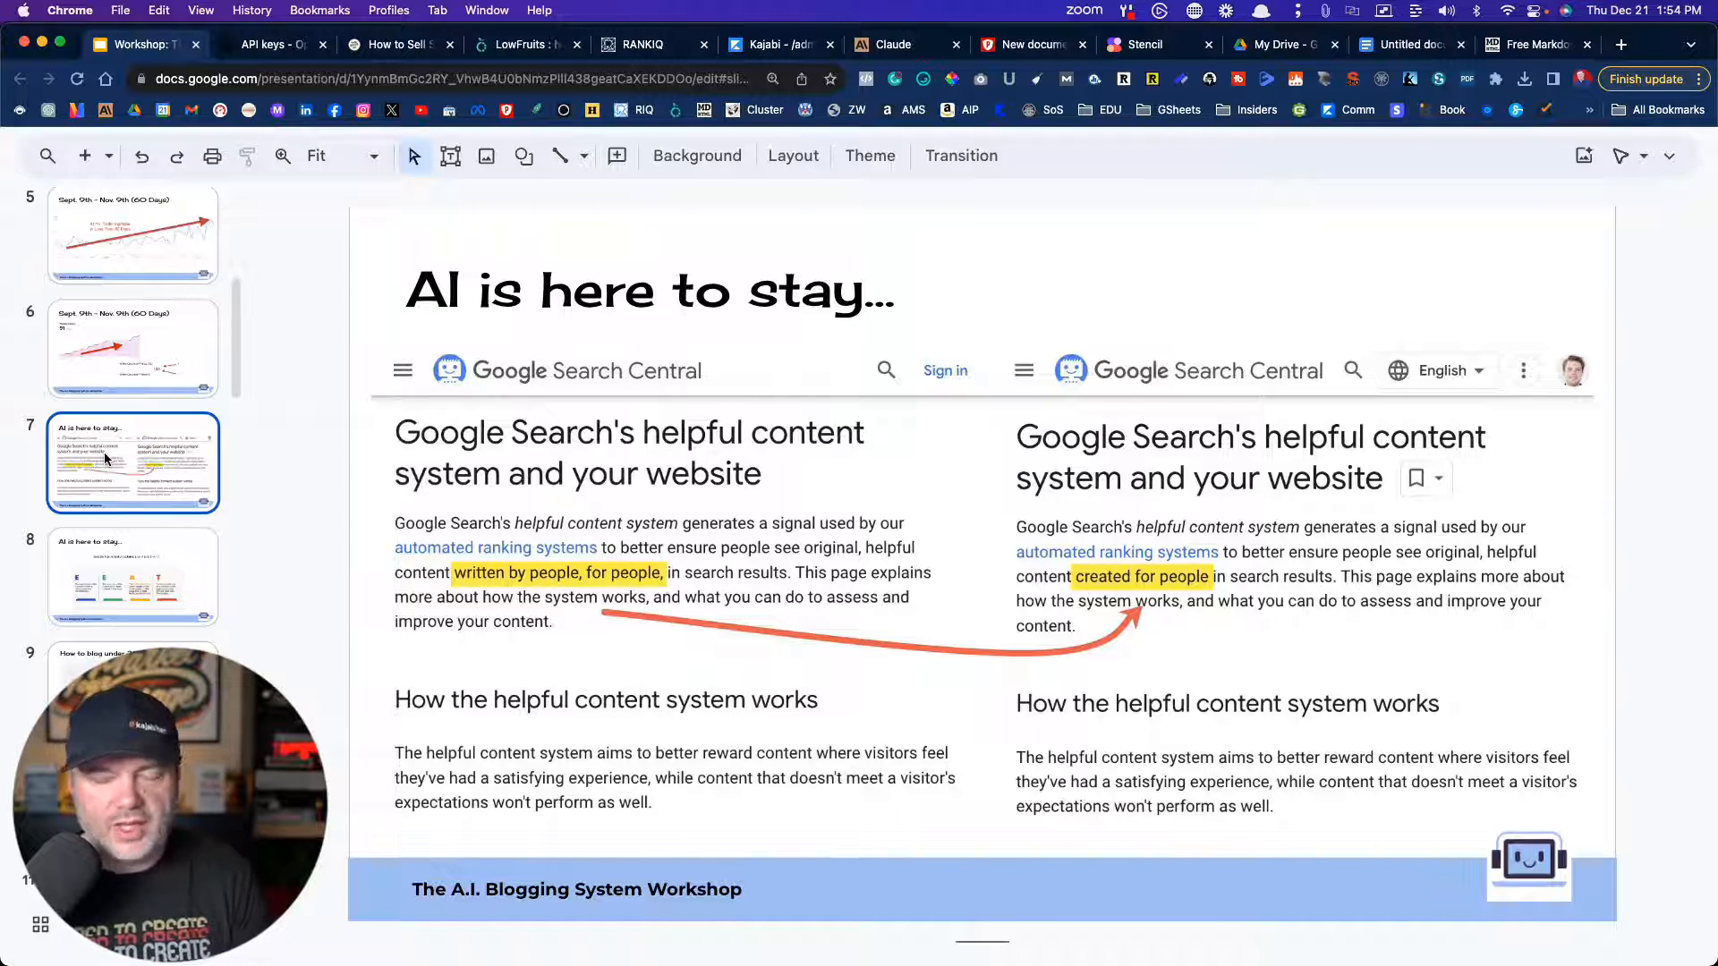
{"action": "left_click", "coordinate": [734, 529]}
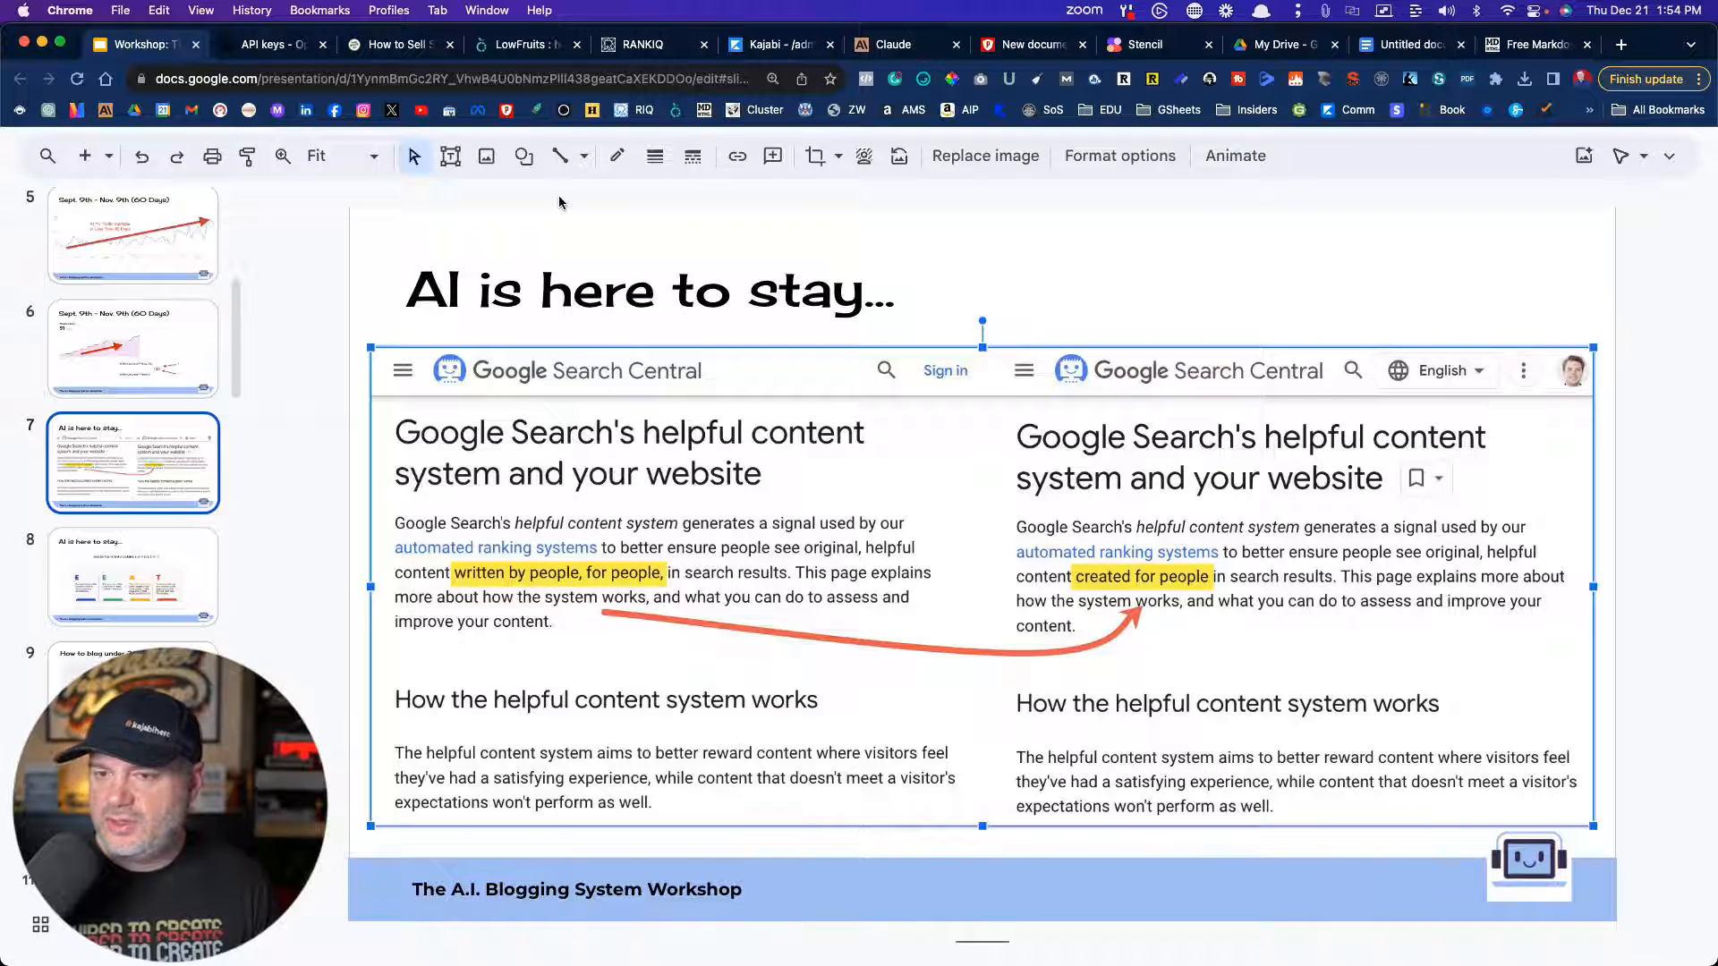
{"action": "left_click", "coordinate": [1699, 79]}
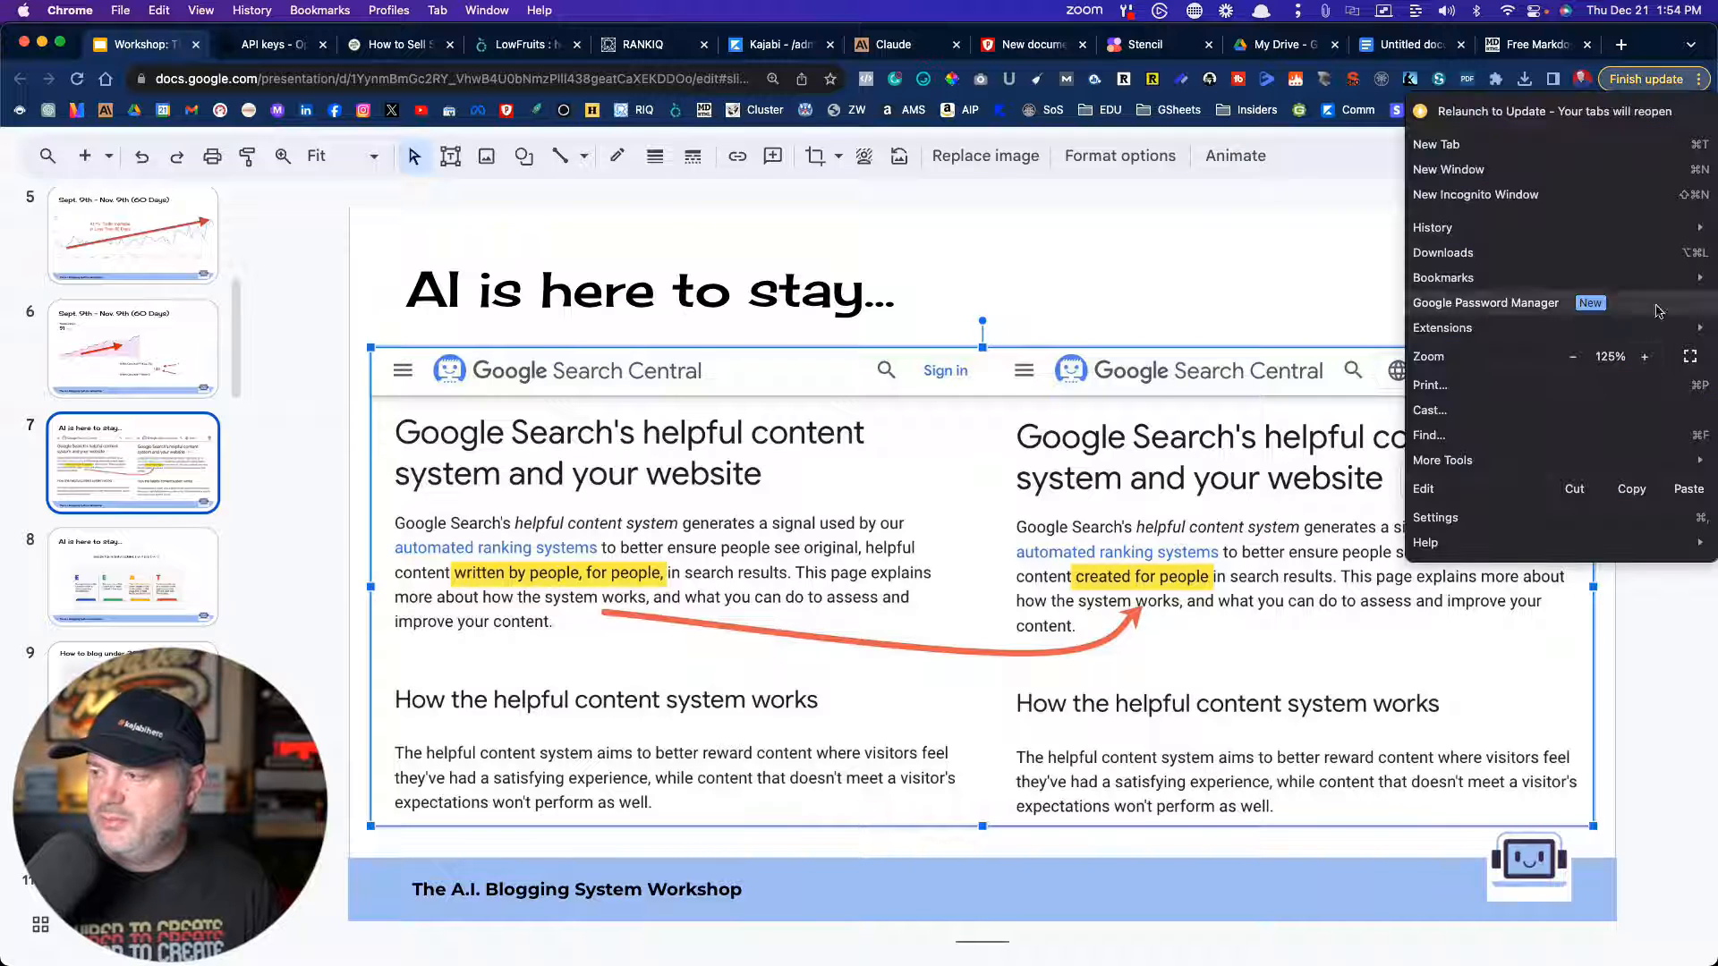
{"action": "left_click", "coordinate": [1644, 357]}
{"action": "left_click", "coordinate": [318, 302]}
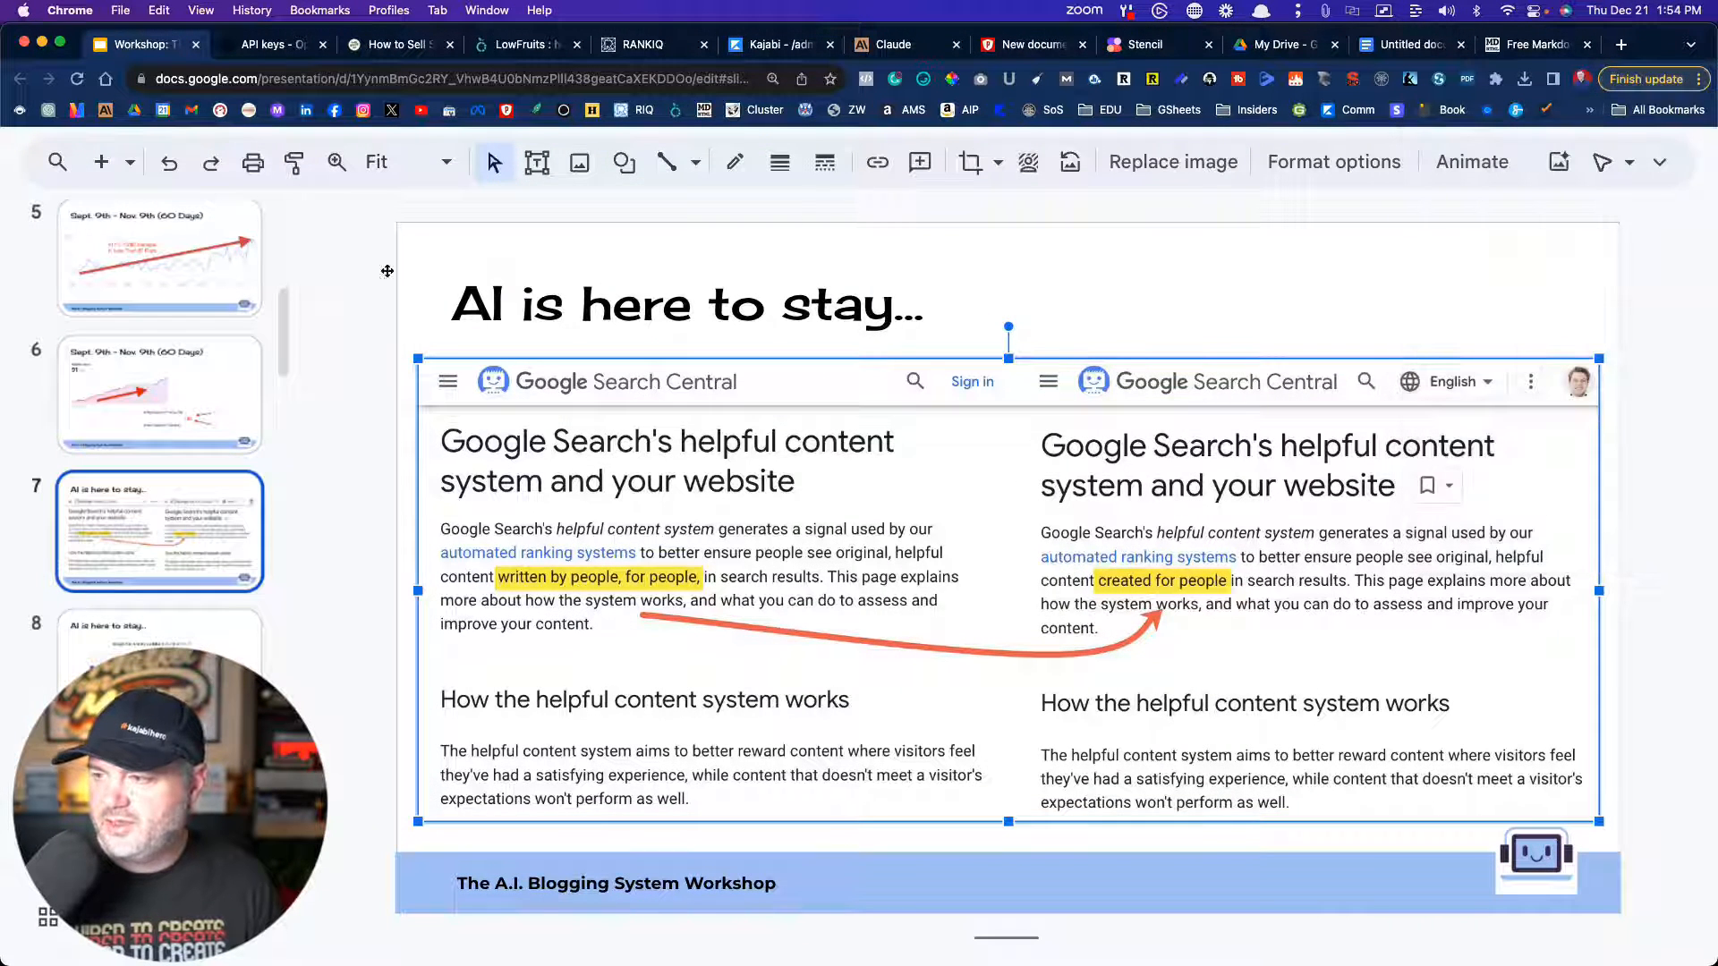